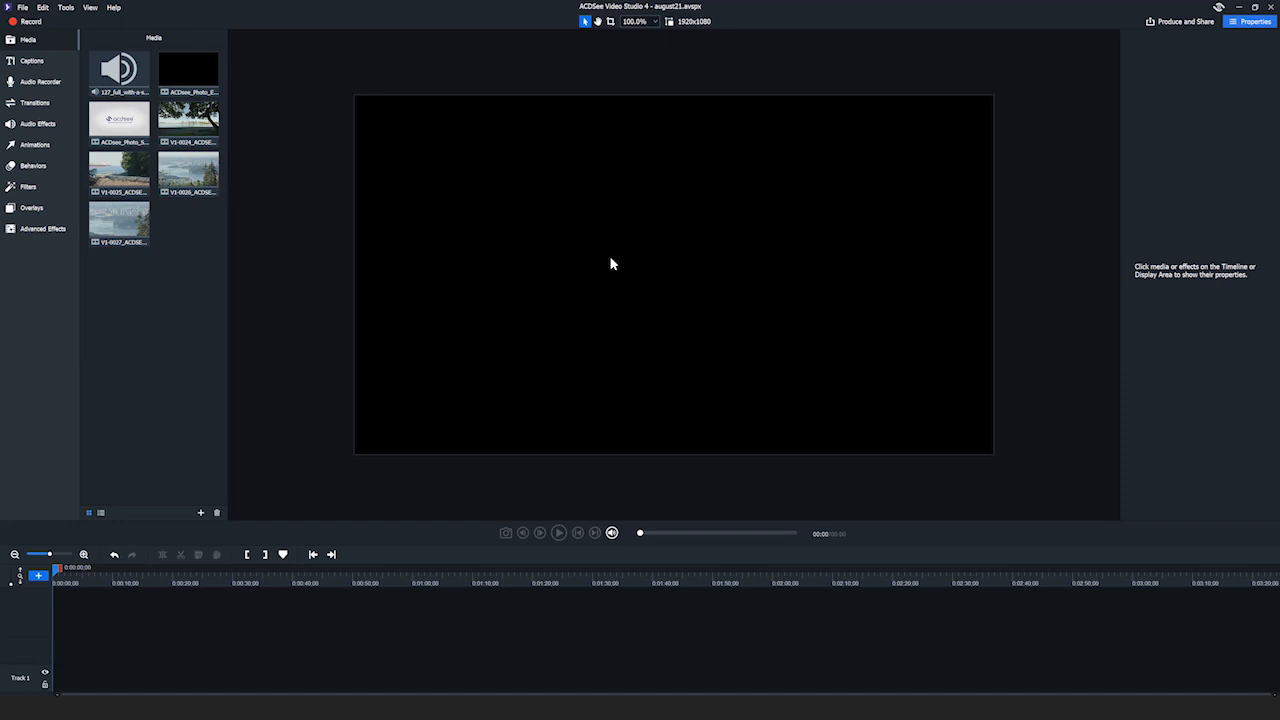
click(28, 41)
click(27, 42)
drag(202, 307, 152, 302)
drag(185, 309, 88, 50)
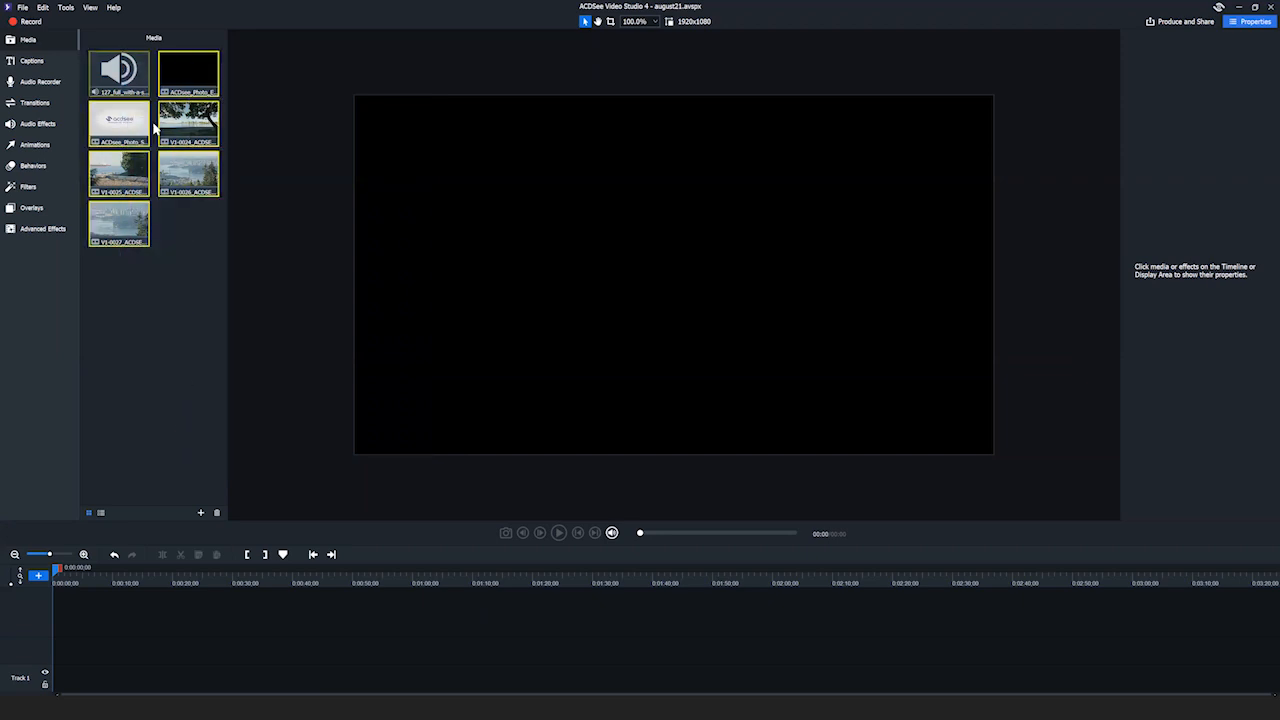
click(210, 267)
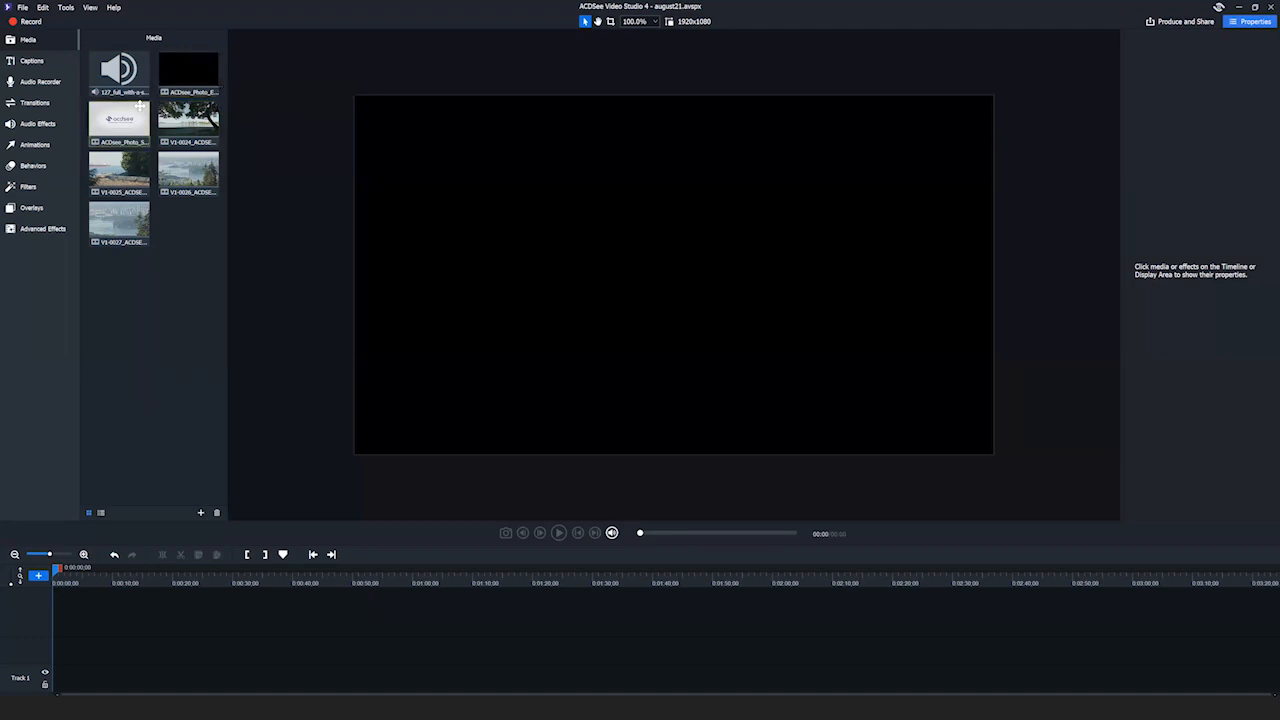
Place the ACDSee_Photo_Start-Logo.mov clip at the beginning of the timeline on a new track
drag(121, 124, 48, 628)
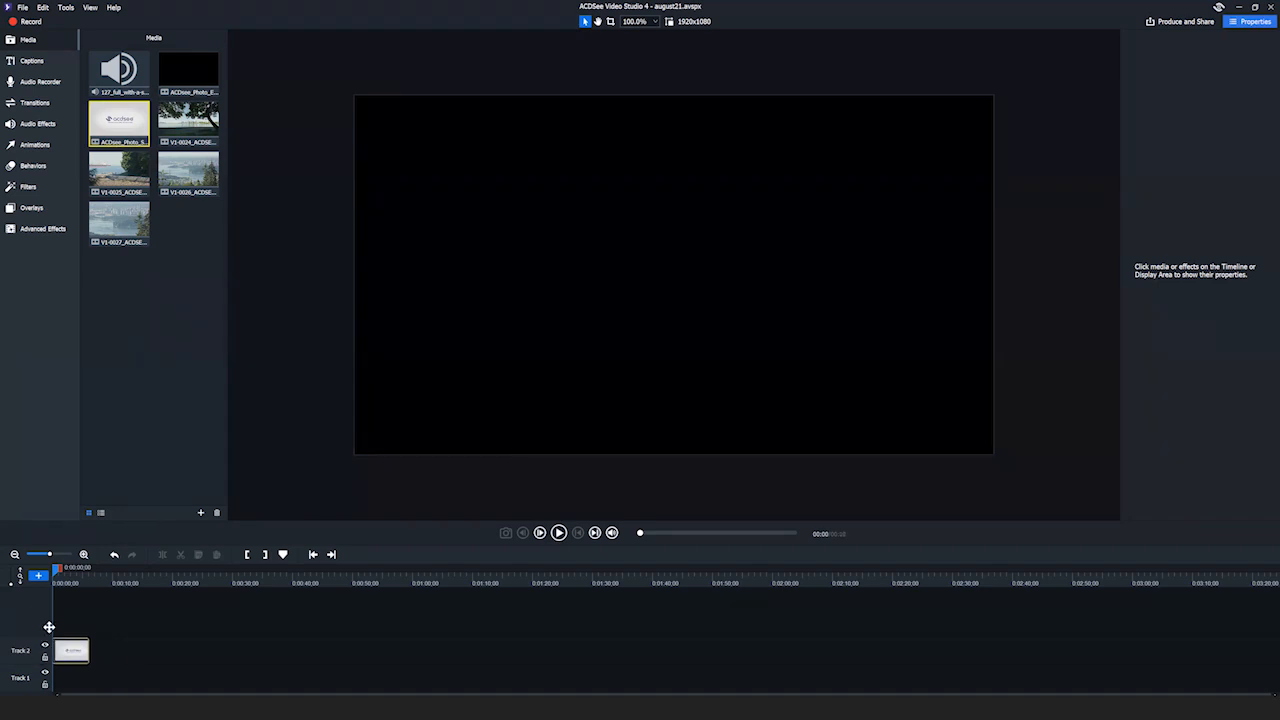
click(712, 392)
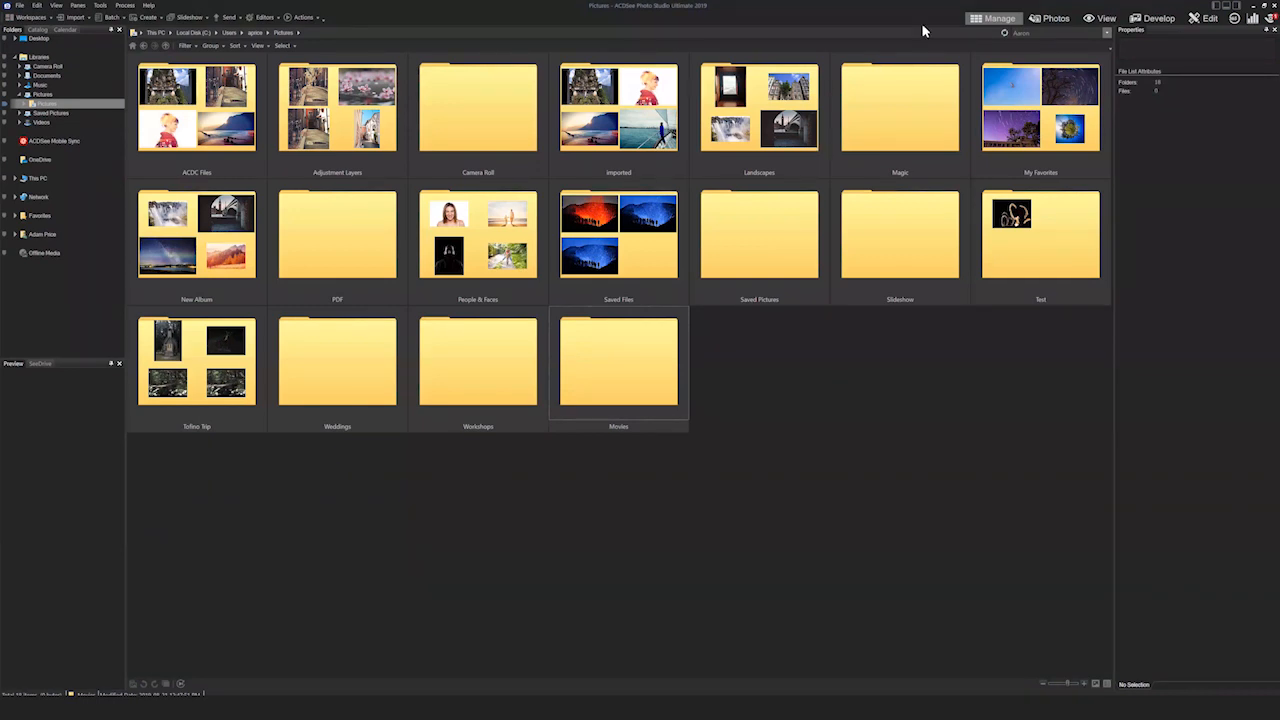
Relaunch ACDSee Video Studio 4 and recover the auto-saved version of the last project
key(super)
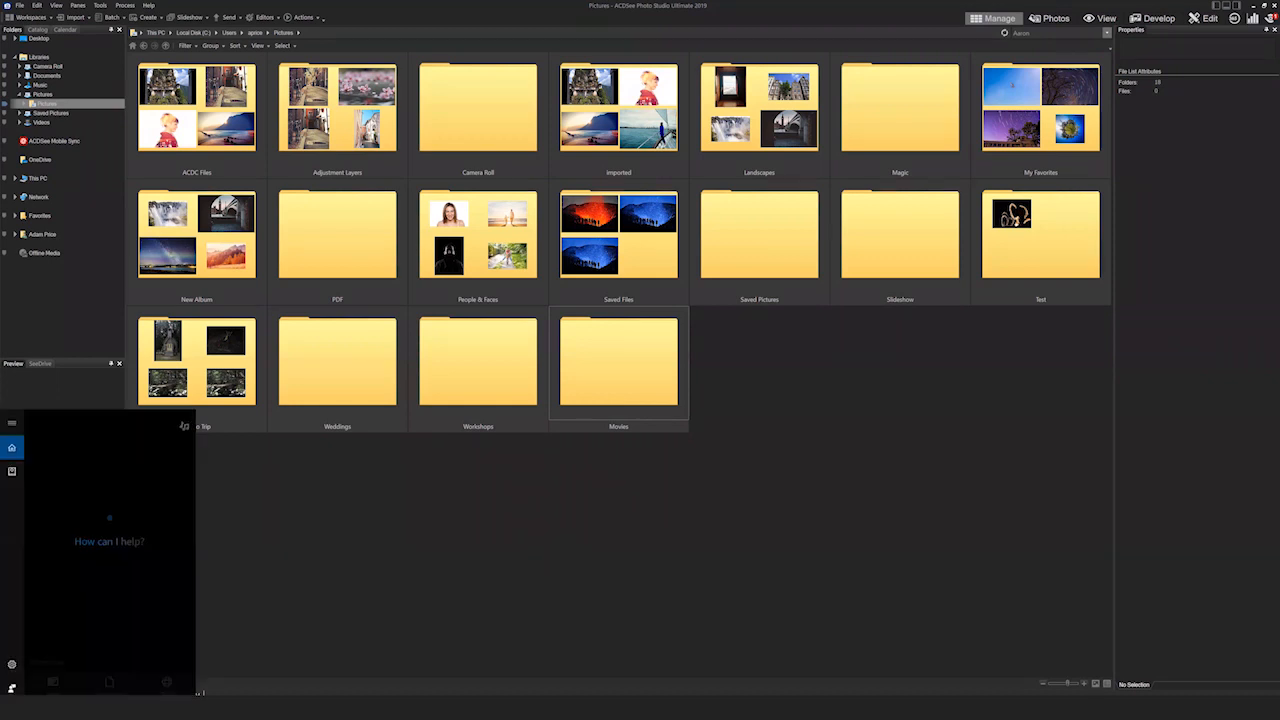
text(video)
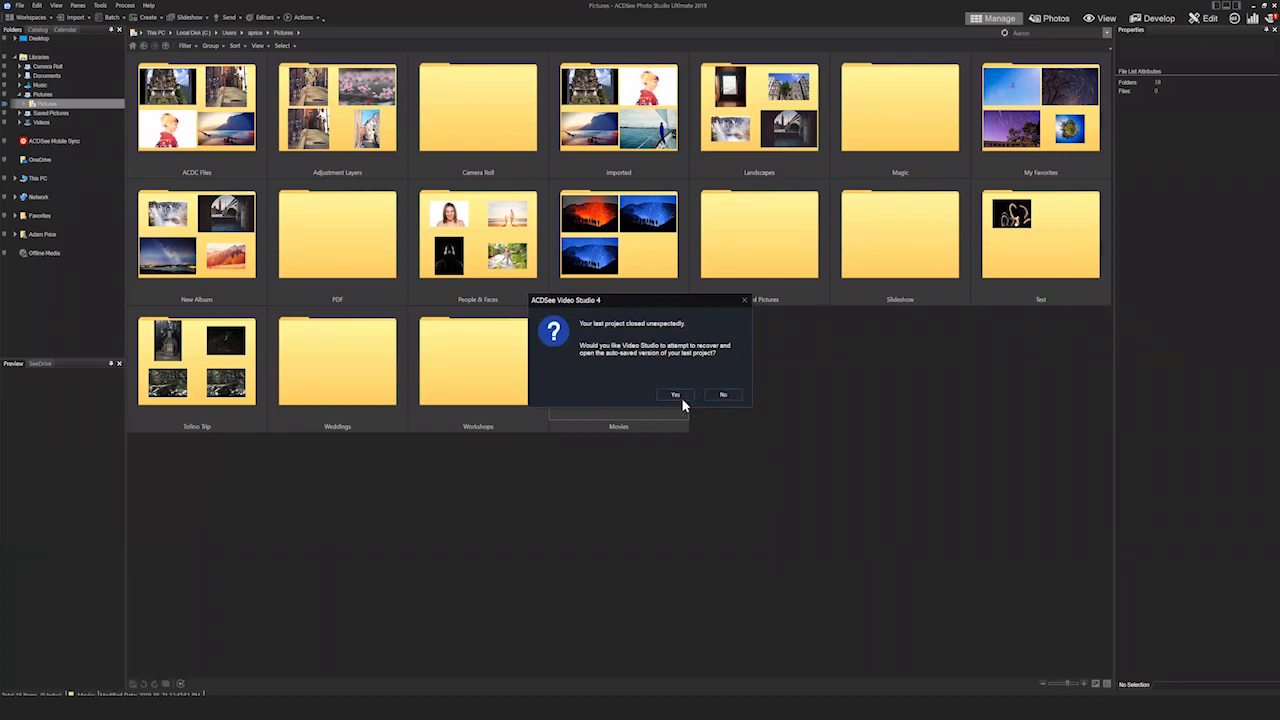
click(684, 394)
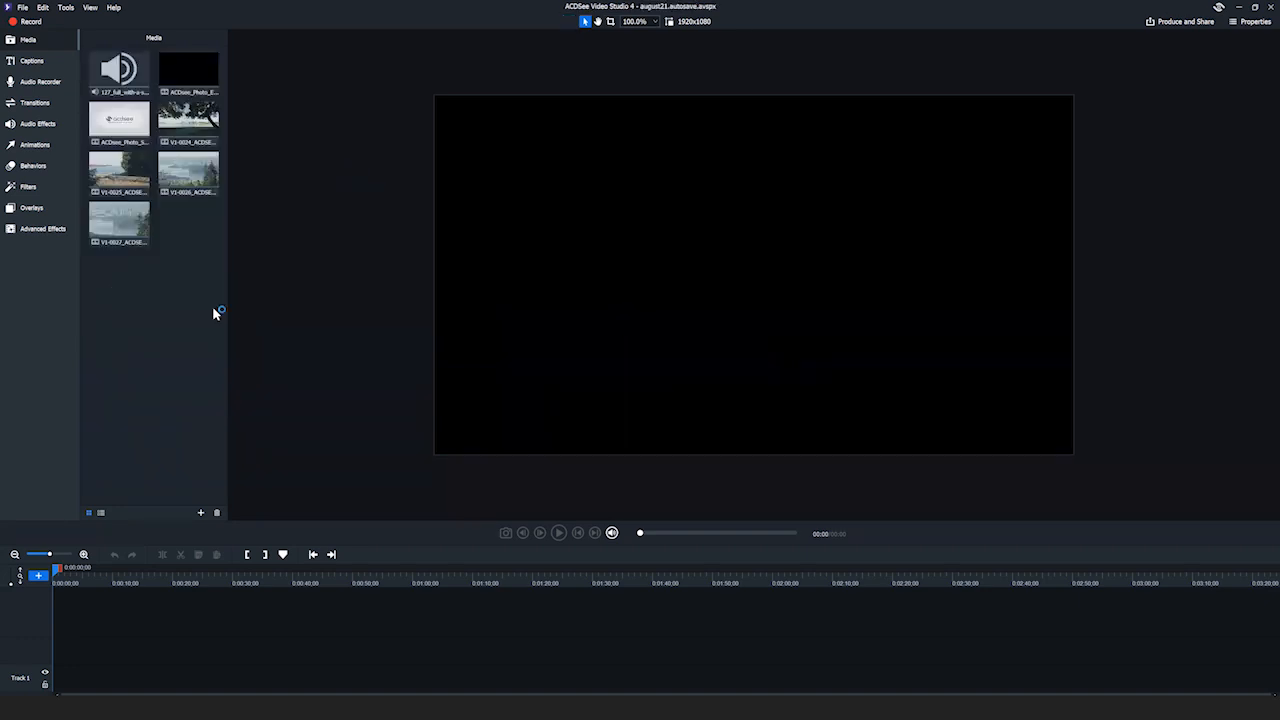
drag(194, 290, 108, 67)
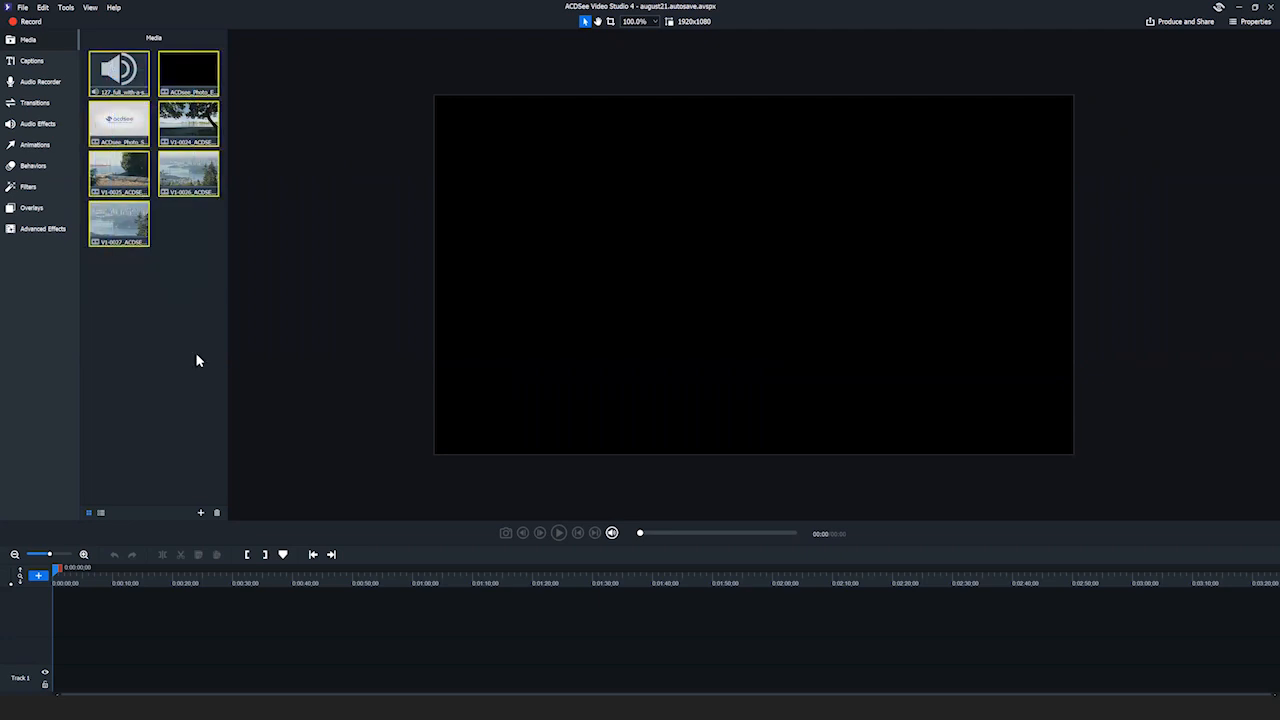
click(197, 355)
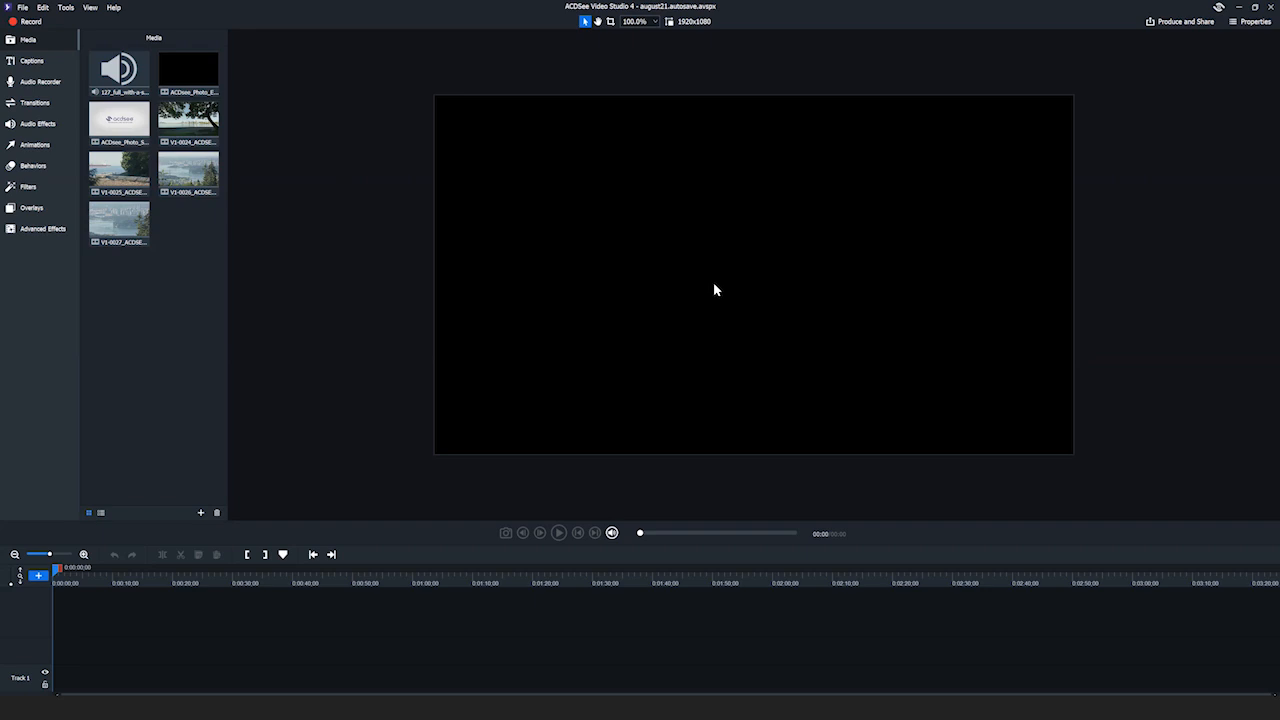
drag(198, 275, 106, 50)
click(202, 287)
mouse_move(190, 303)
mouse_down()
mouse_move(117, 63)
mouse_move(197, 297)
mouse_up()
click(180, 306)
drag(182, 322, 134, 56)
click(166, 317)
drag(194, 349, 121, 55)
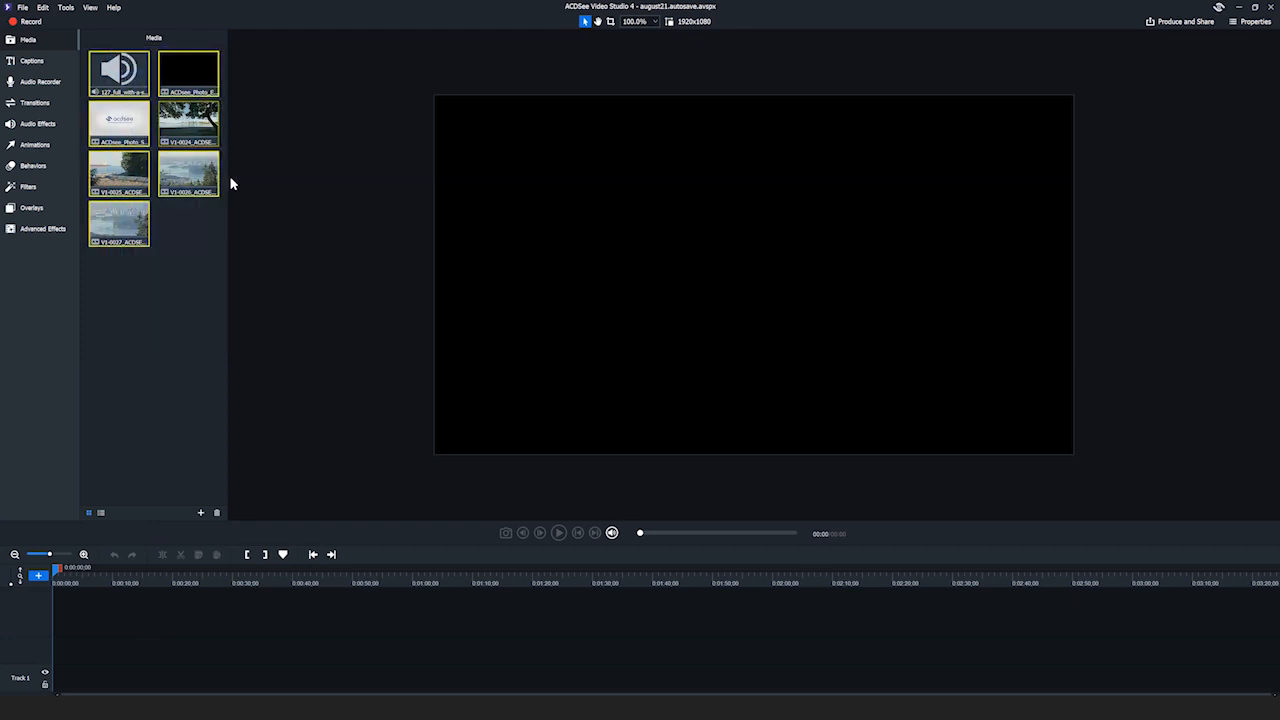
Show the media files as a list, then return them to thumbnail view
click(100, 512)
click(123, 322)
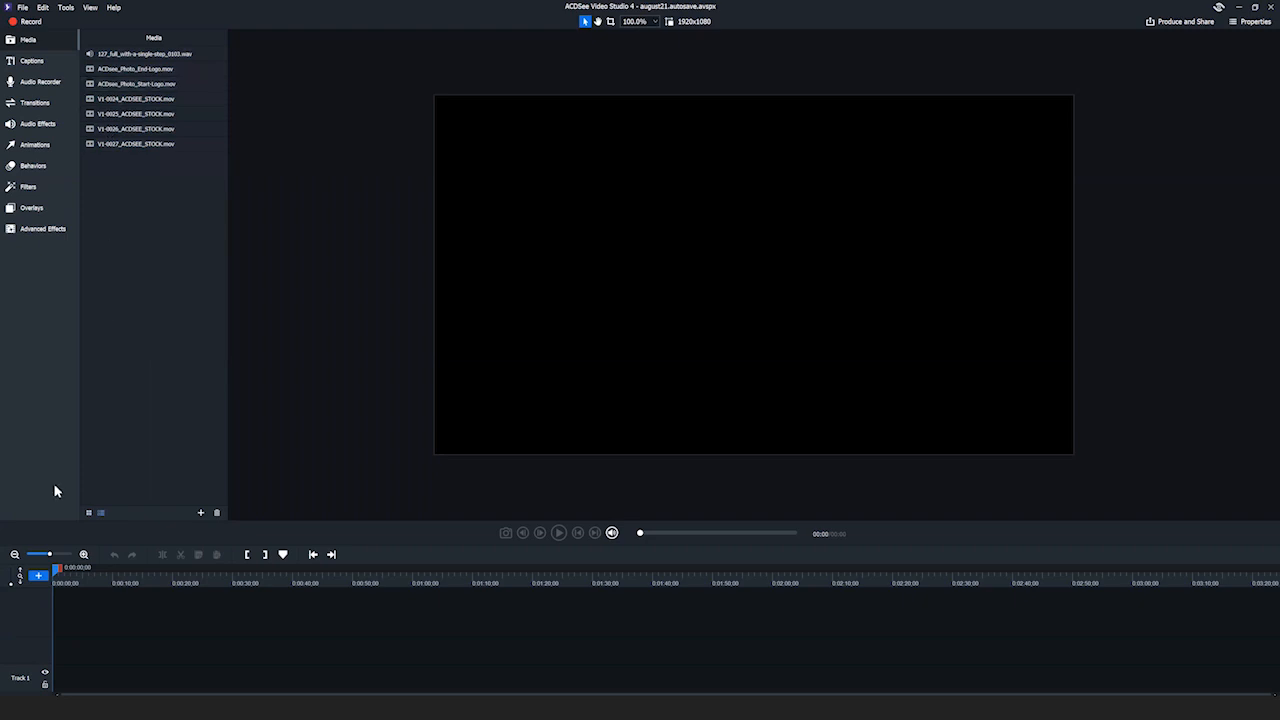
click(89, 513)
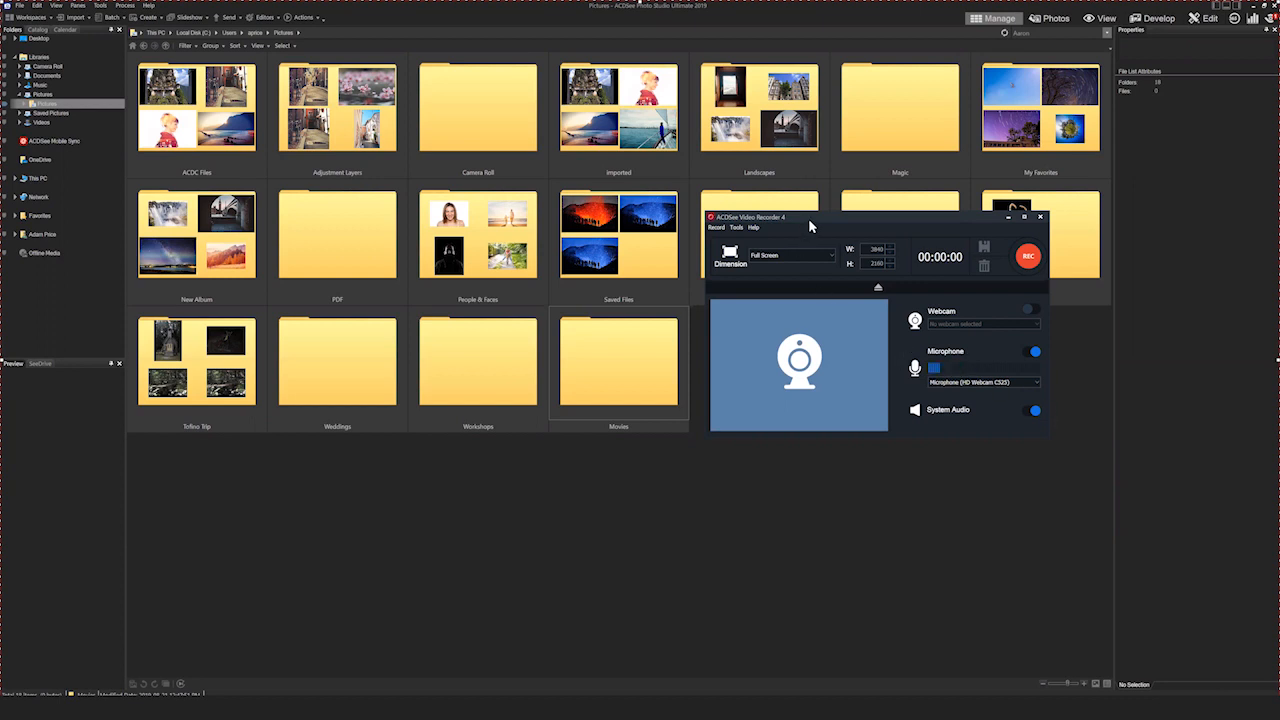
Reposition the ACDSee Video Recorder 4 window and turn off system audio and microphone capture
drag(808, 218, 845, 255)
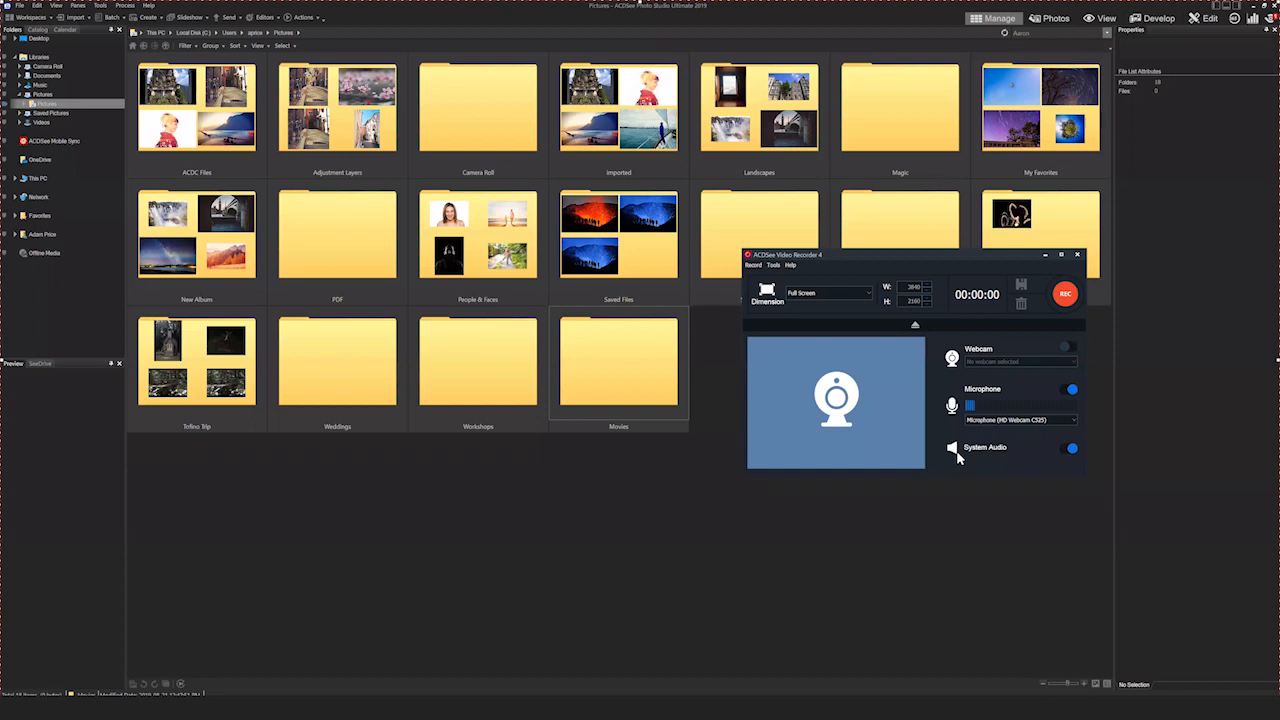
click(1073, 450)
click(1070, 389)
Set a custom recording area of 3840 by 2100 by shortening its lower edge, and start the screen recording
click(826, 300)
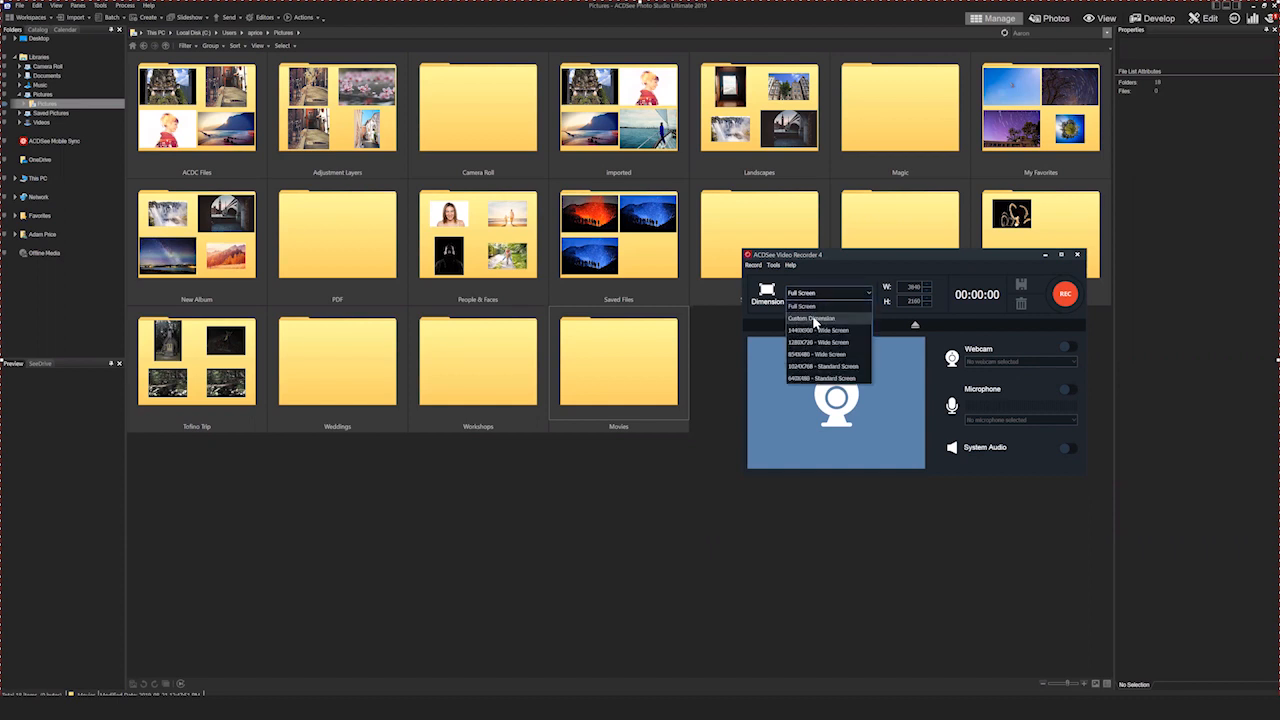
click(815, 319)
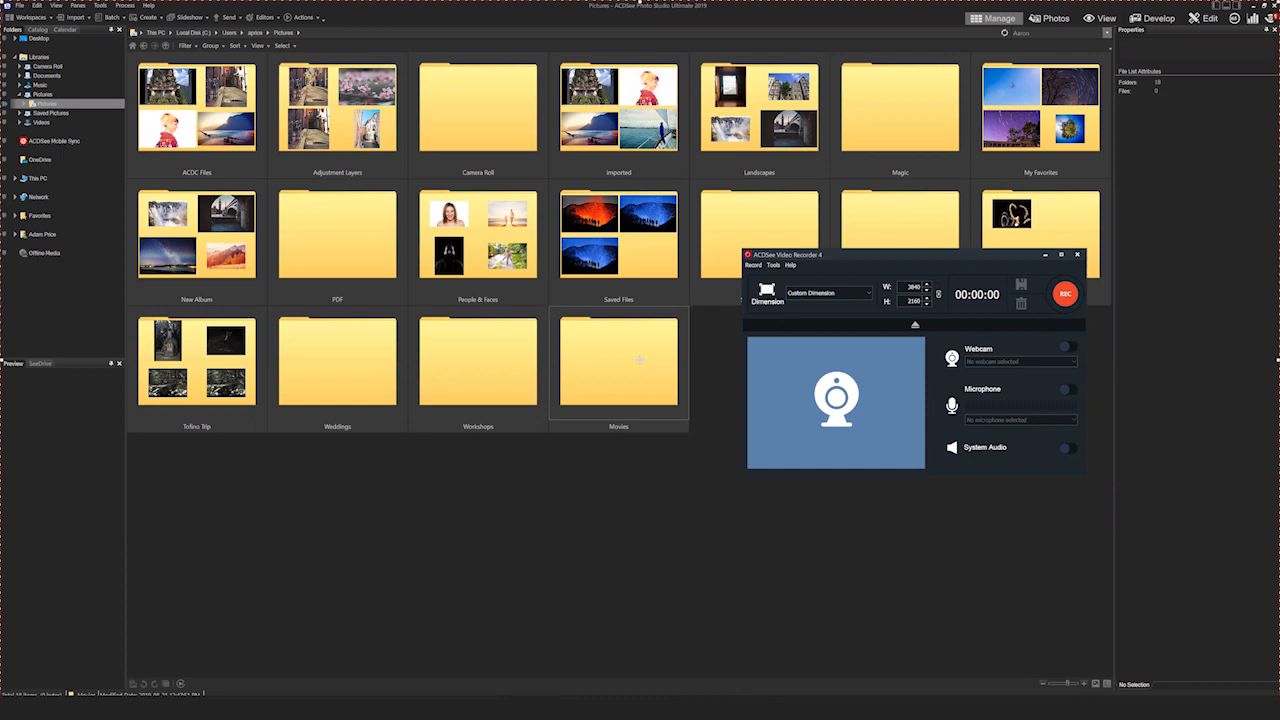
drag(640, 718, 632, 661)
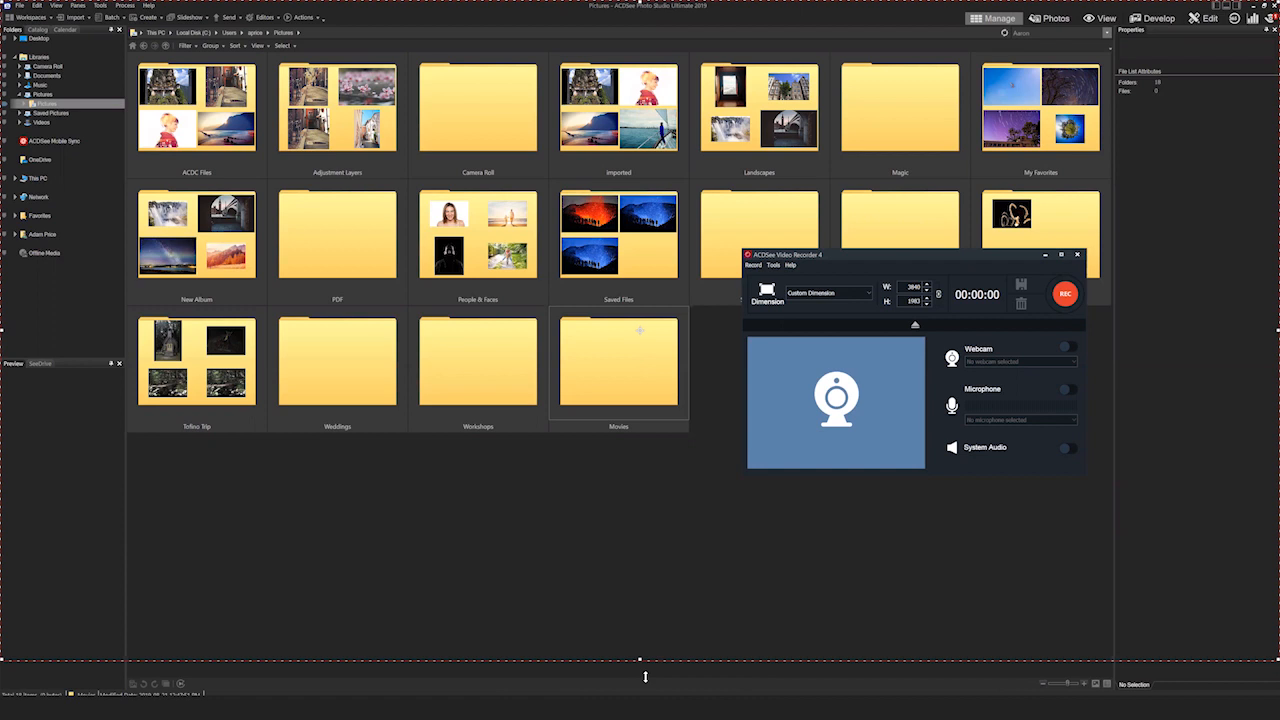
drag(645, 677, 640, 692)
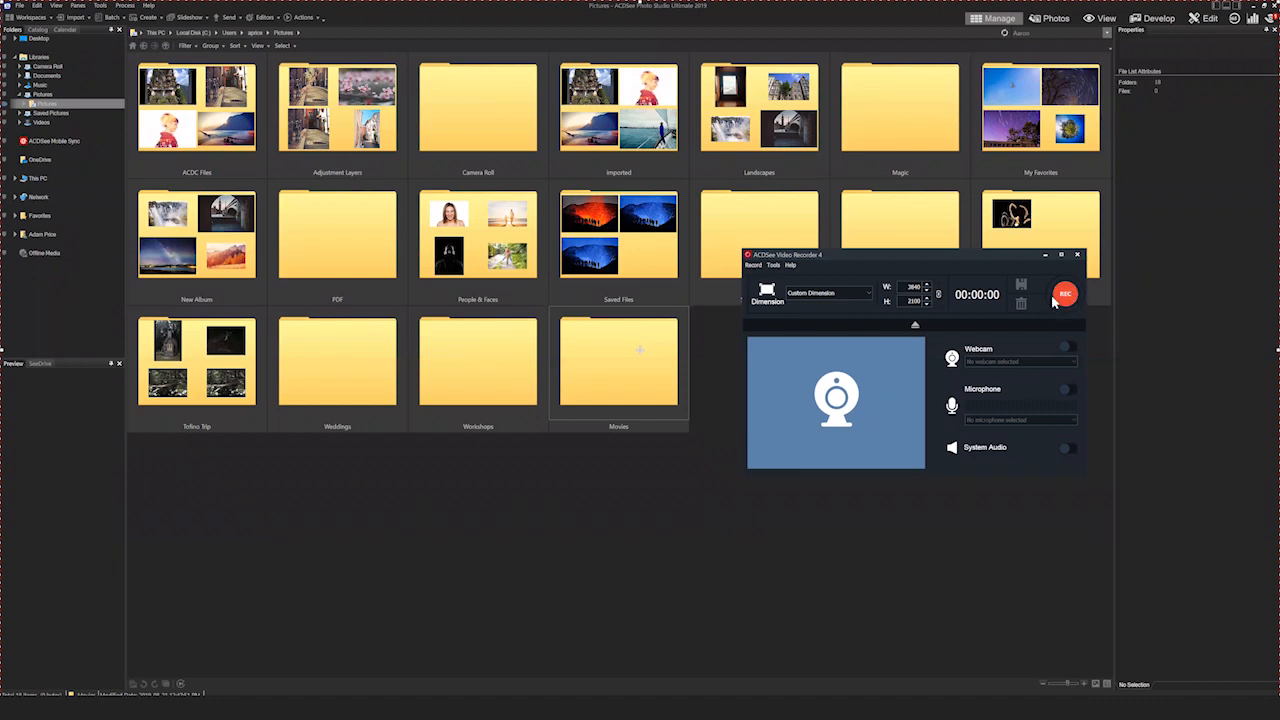
click(1065, 294)
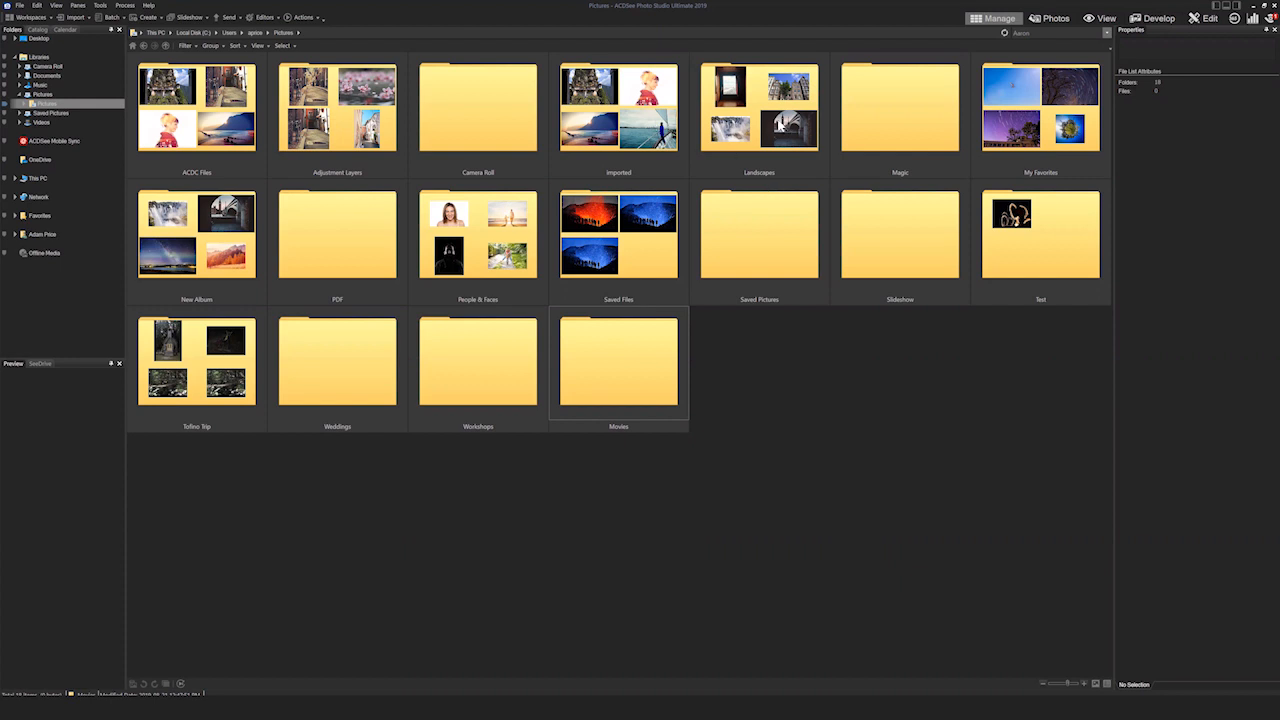
Browse the Landscapes folder in ACDSee Photo Studio and open the crooked tree image in Edit mode
double_click(771, 119)
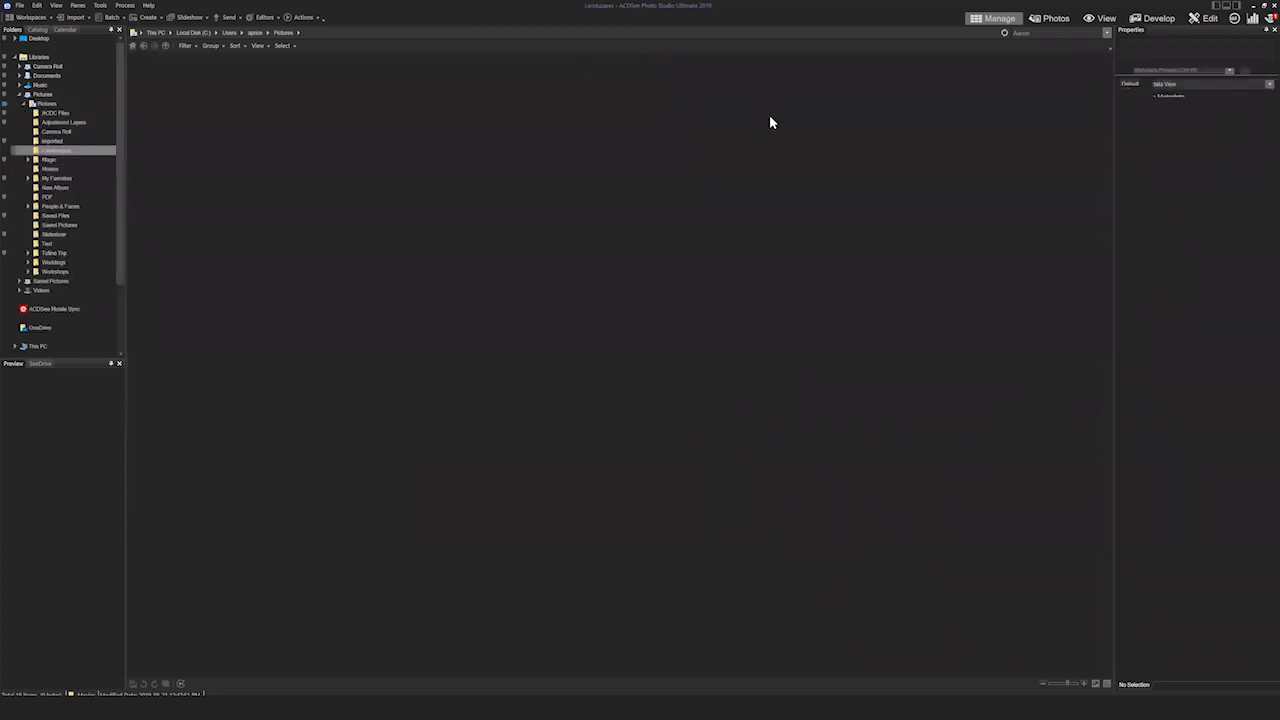
scroll(658, 270, down, 2)
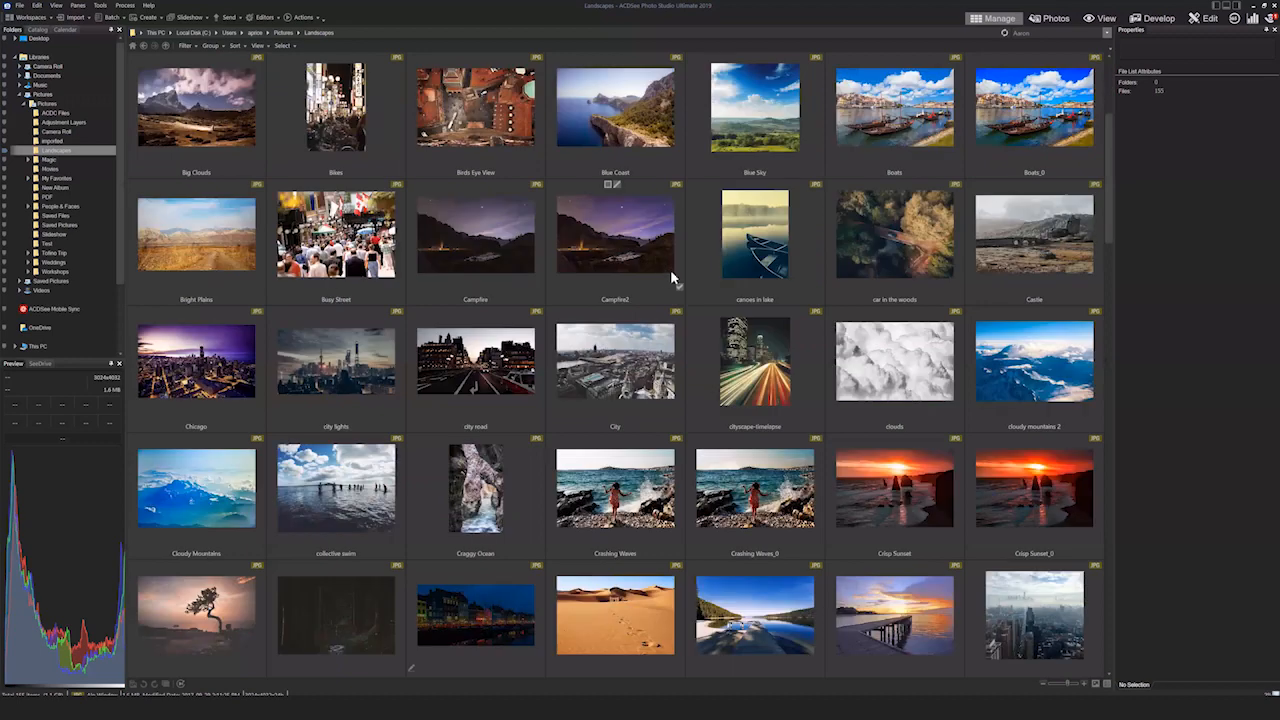
scroll(694, 284, up, 2)
scroll(658, 297, down, 2)
scroll(657, 297, down, 1)
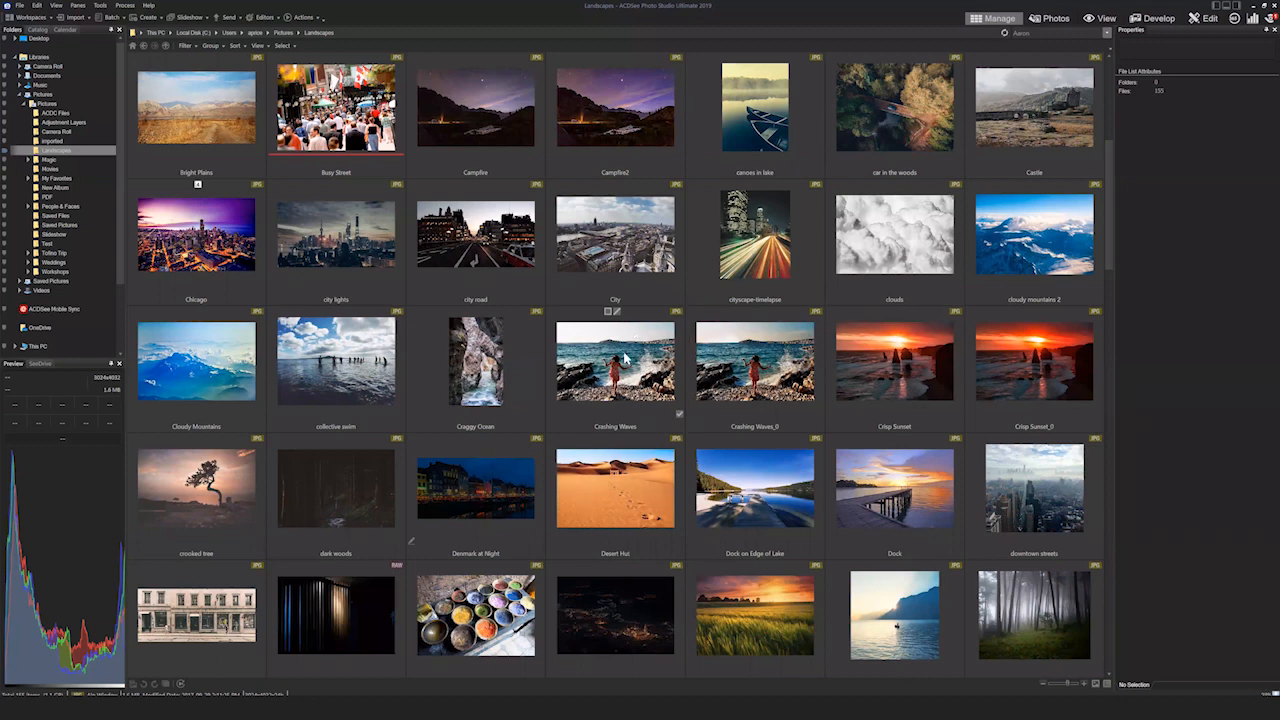
scroll(252, 357, down, 1)
click(248, 355)
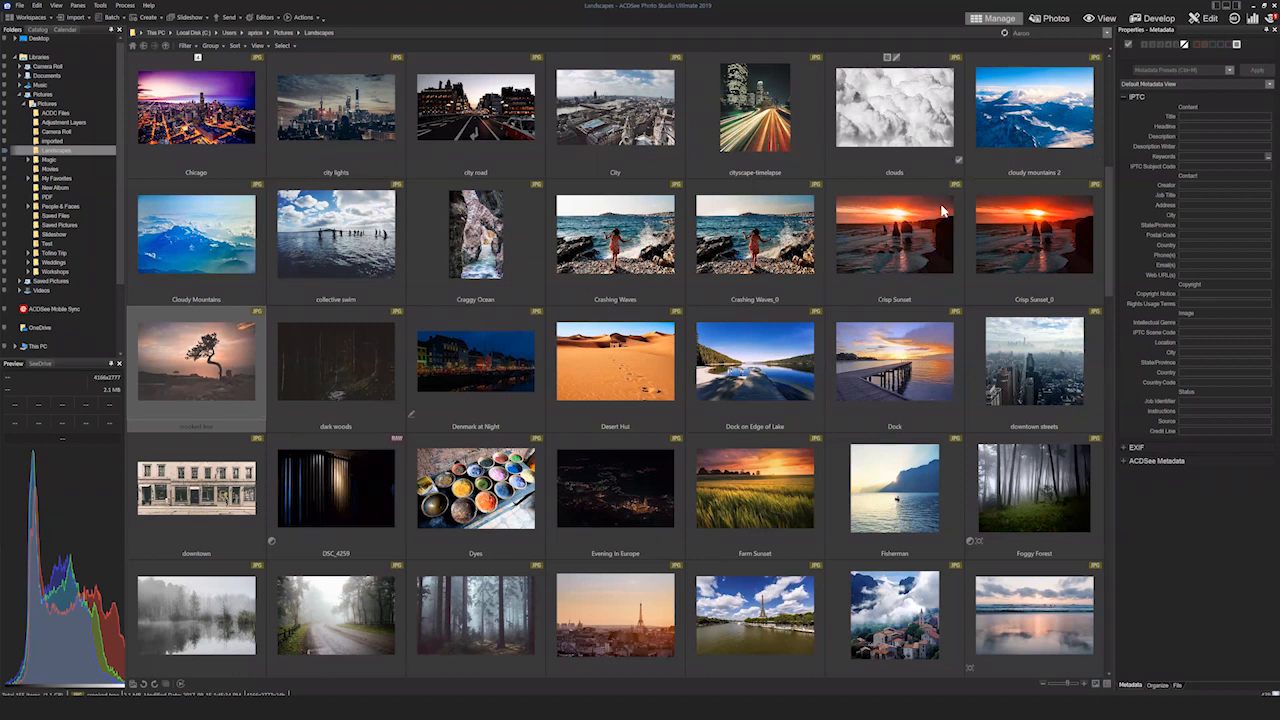
click(1196, 22)
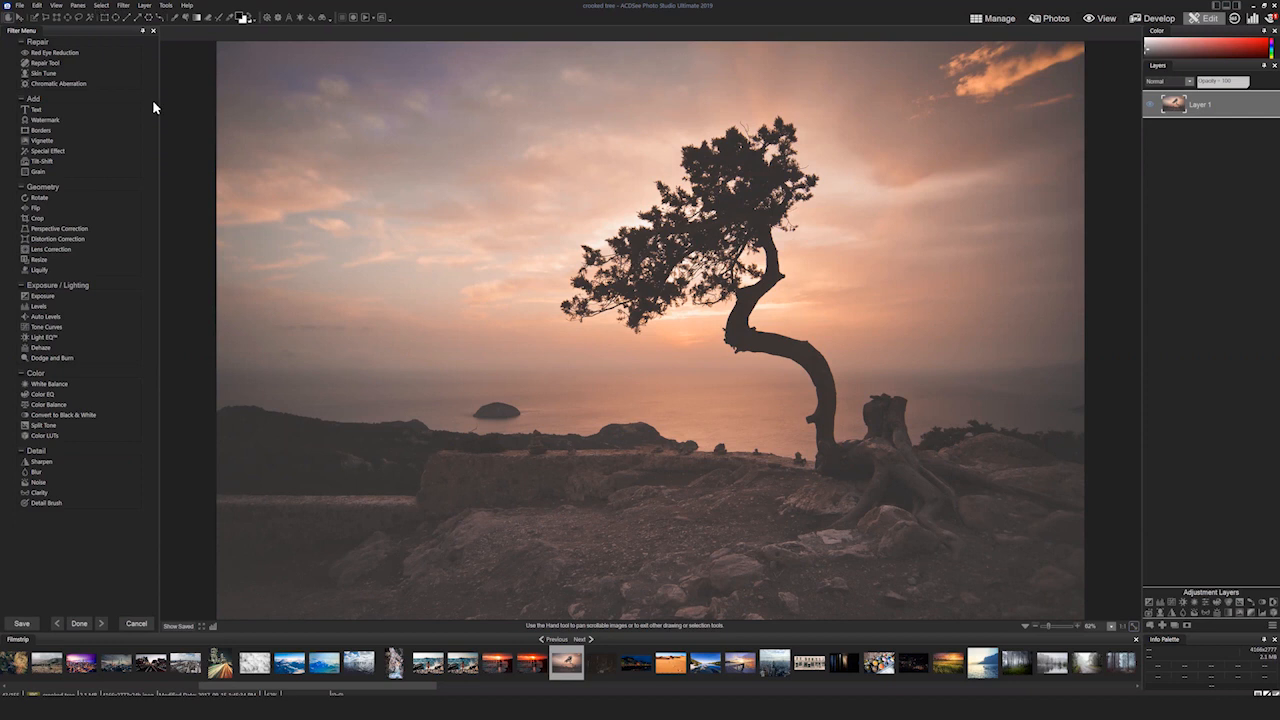
Make a luminosity selection of the image and add a Vibrance adjustment layer with increased saturation and vibrance
key(alt+s)
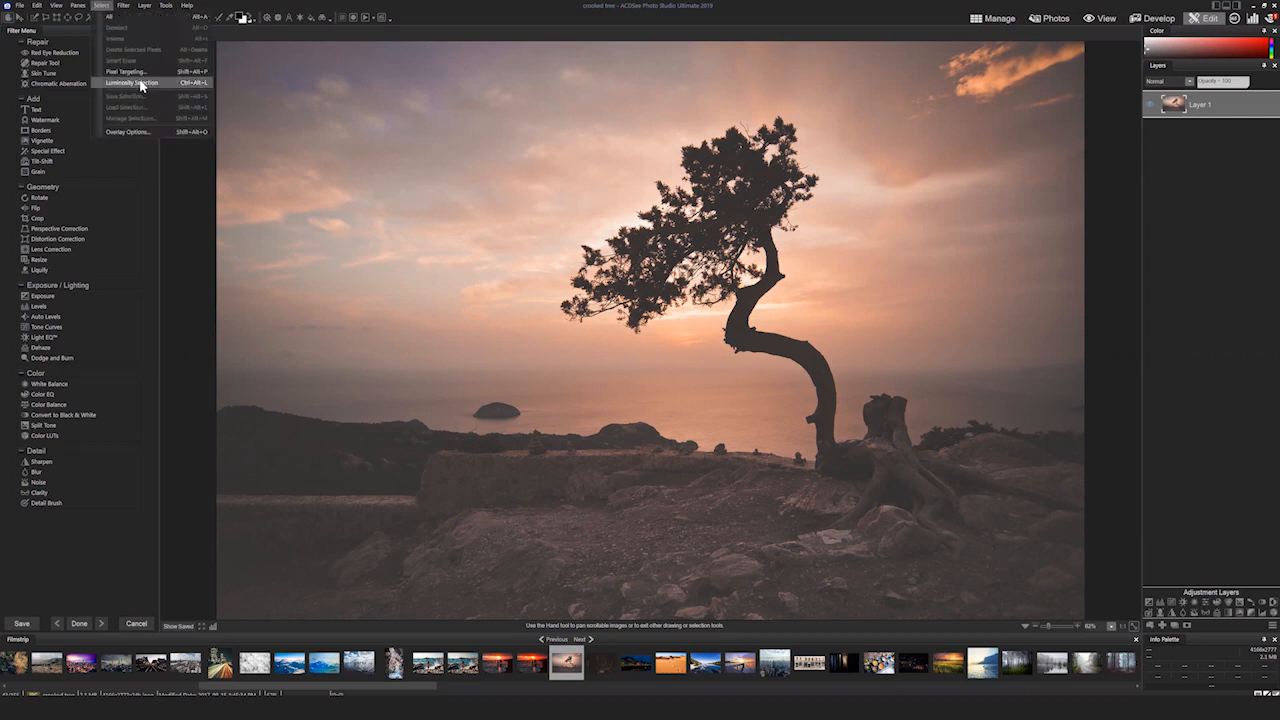
click(142, 84)
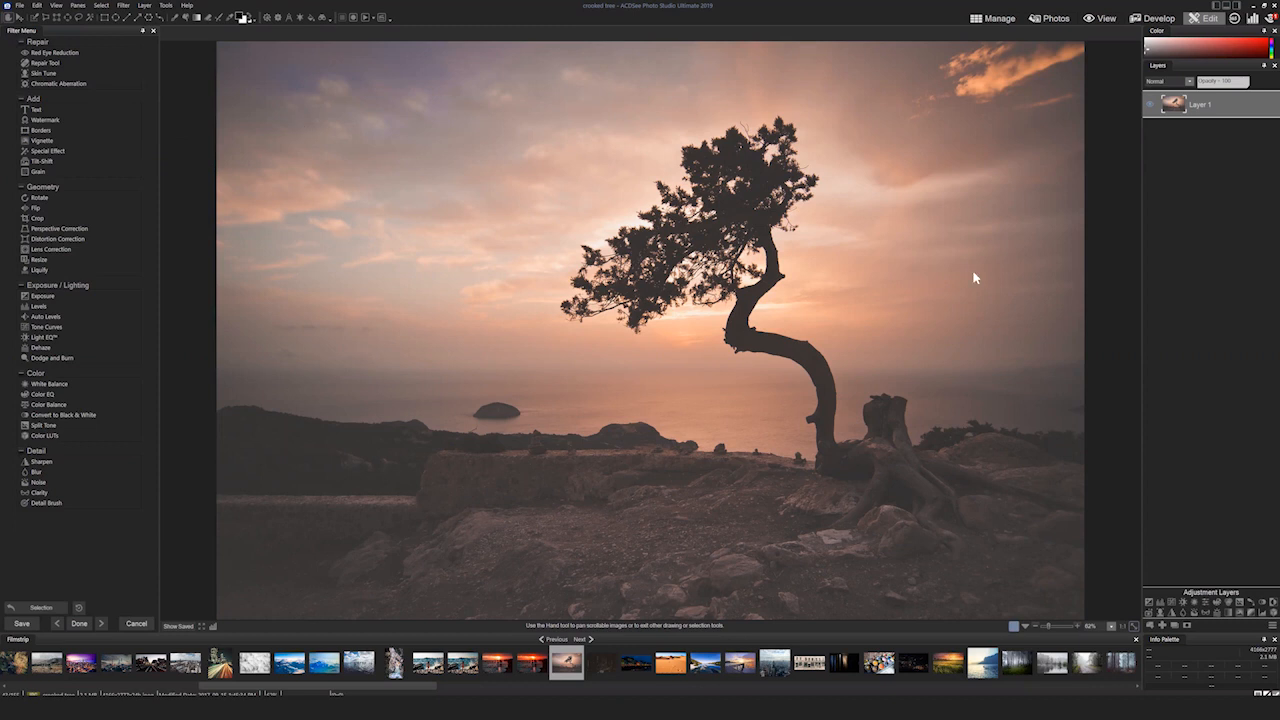
click(1207, 603)
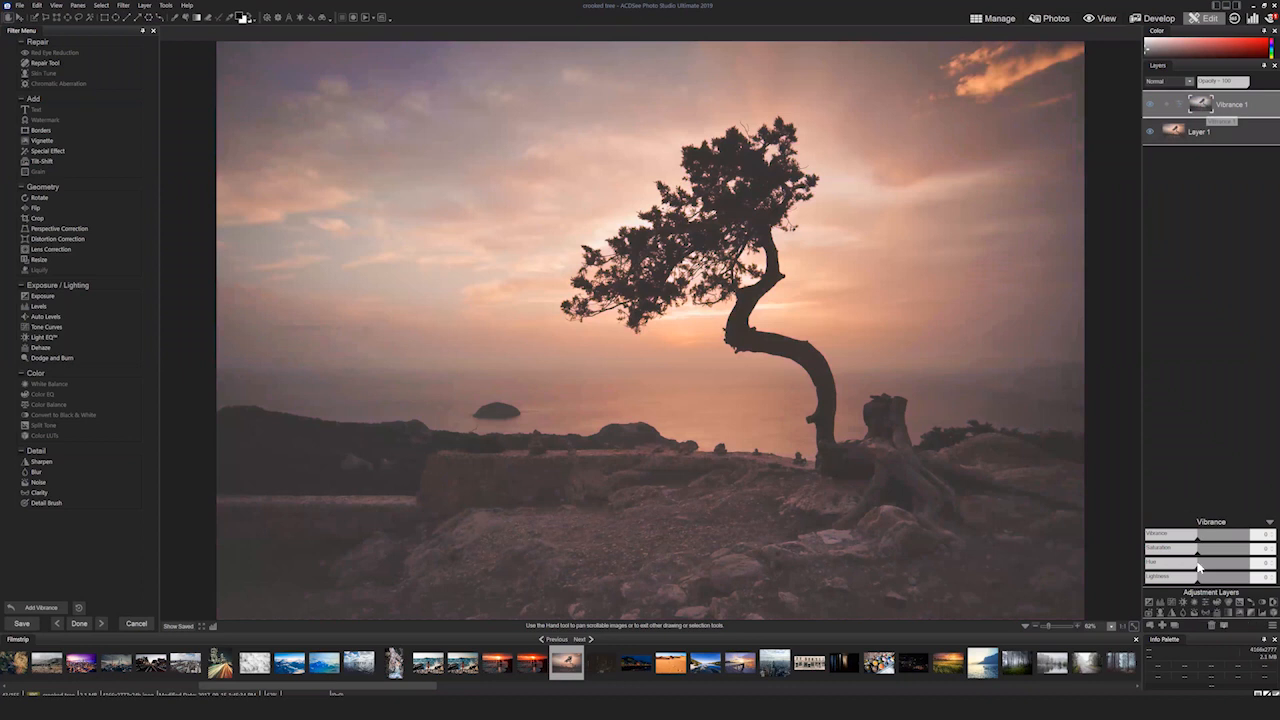
mouse_move(1201, 551)
mouse_down()
mouse_move(1231, 551)
mouse_move(1198, 541)
mouse_move(1212, 544)
mouse_up()
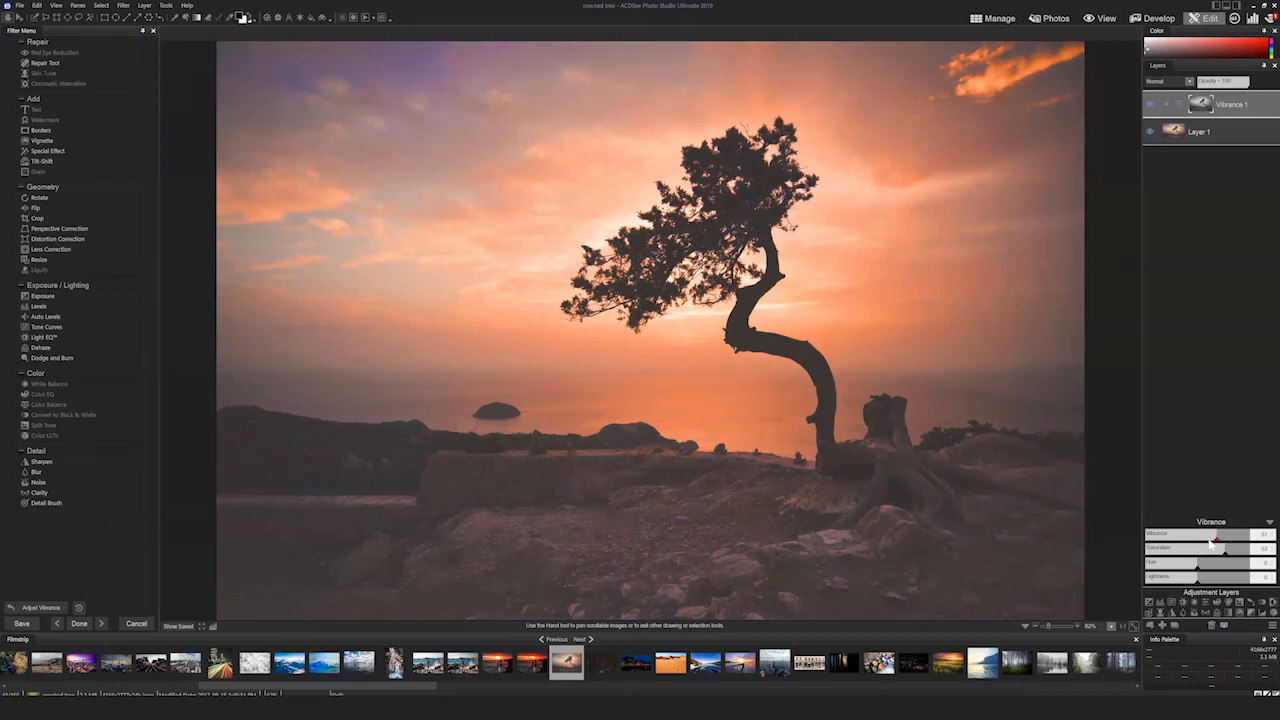
Add a Curves adjustment layer and paste the Vibrance 1 layer's mask onto it as its mask
click(1268, 521)
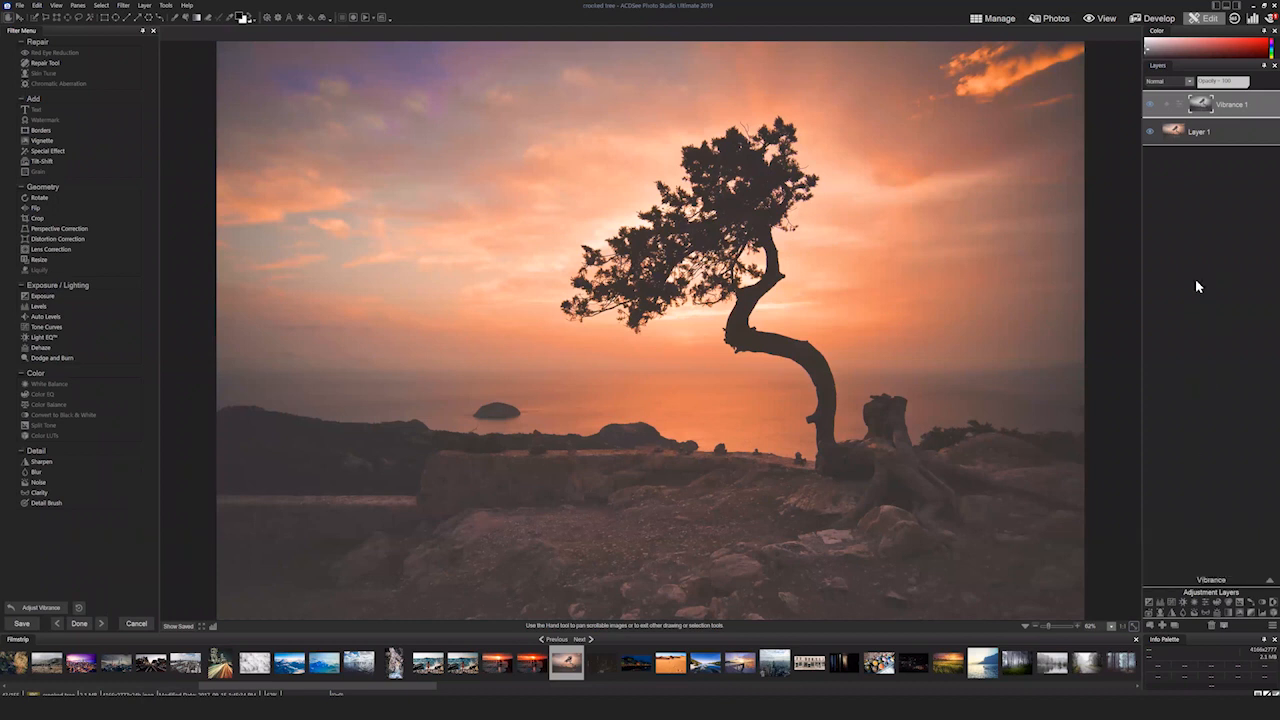
click(1173, 606)
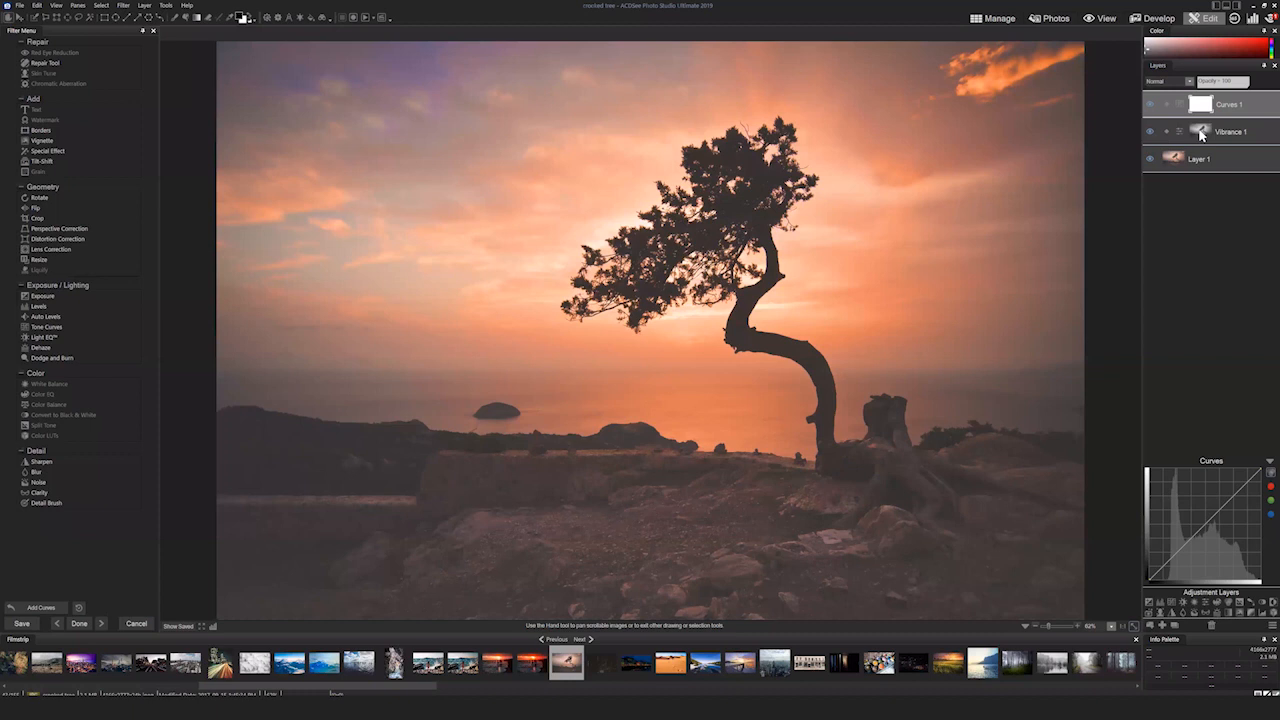
click(1201, 135)
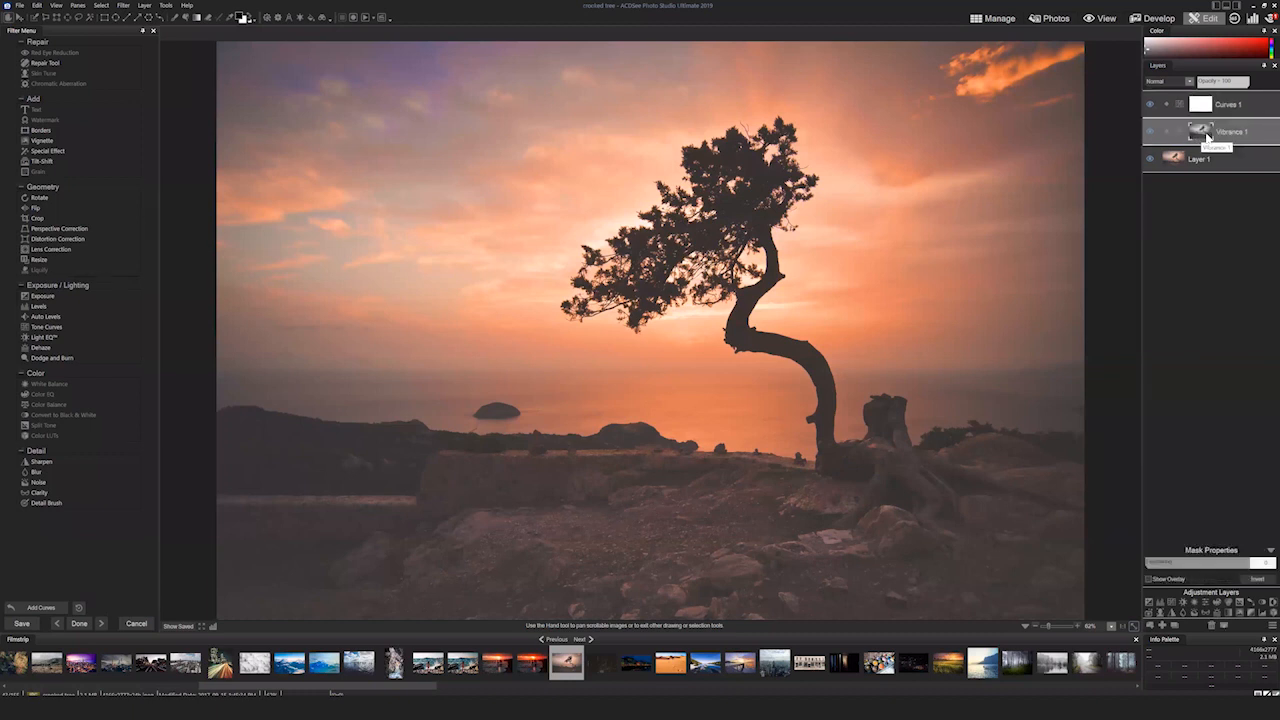
right_click(1206, 134)
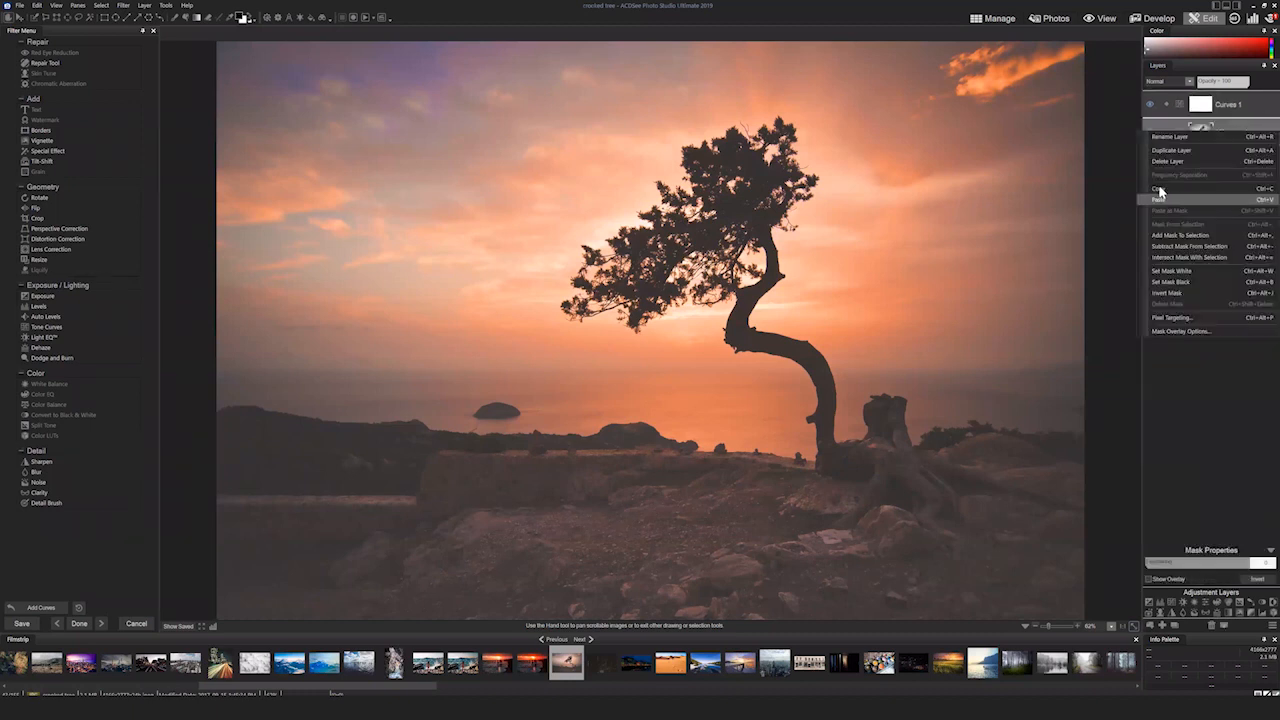
click(1158, 189)
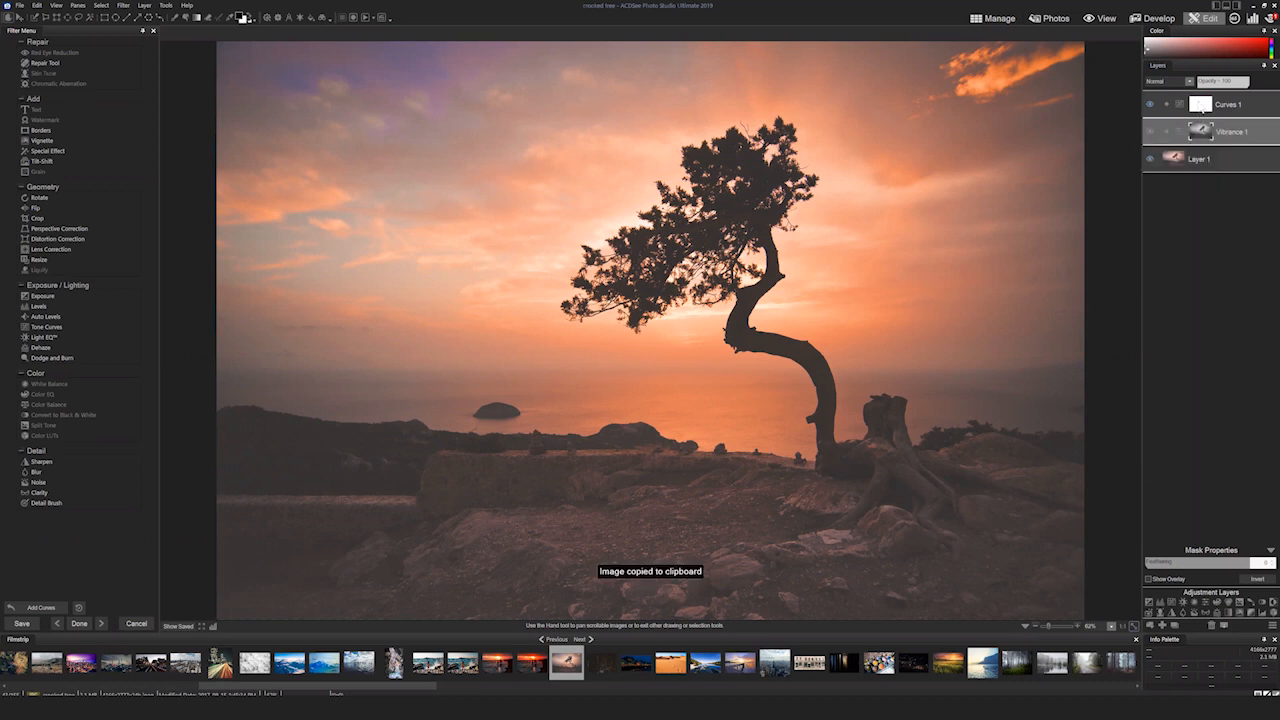
click(1201, 108)
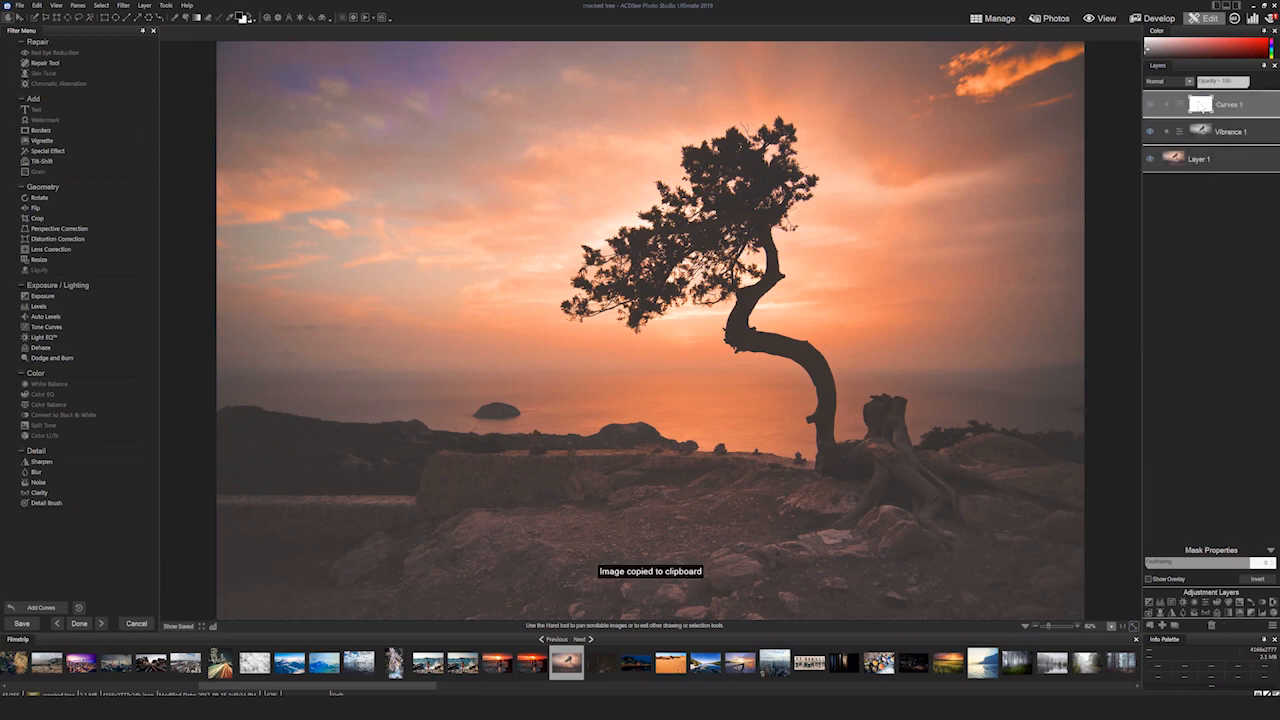
right_click(1177, 172)
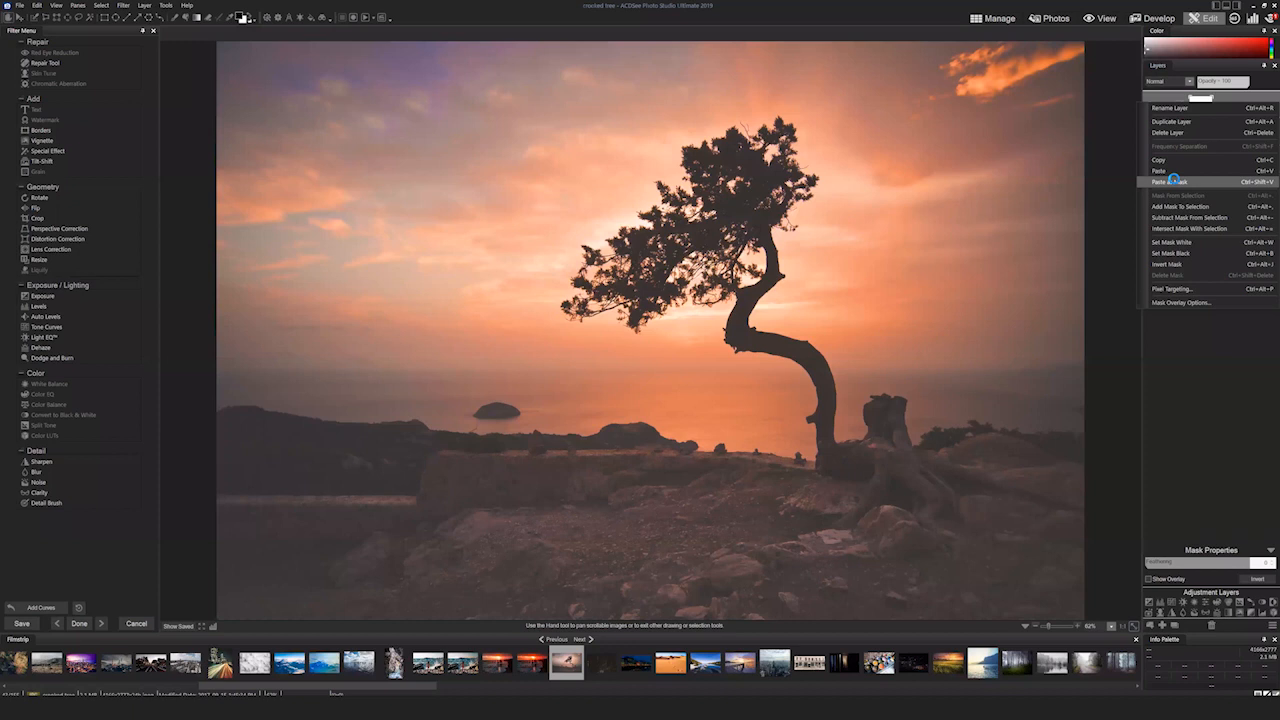
click(1176, 183)
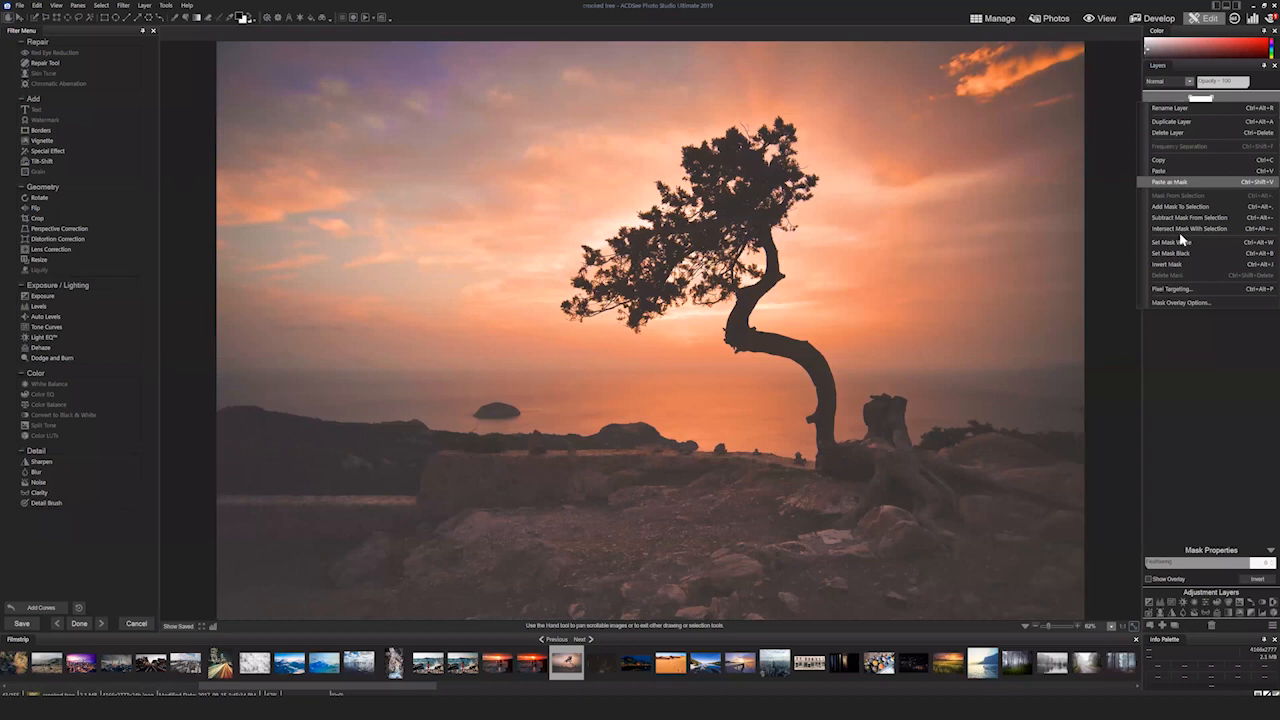
Pull the Curves 1 curve slightly downward and add a control point above its middle, comparing the edit with the saved image
click(1252, 580)
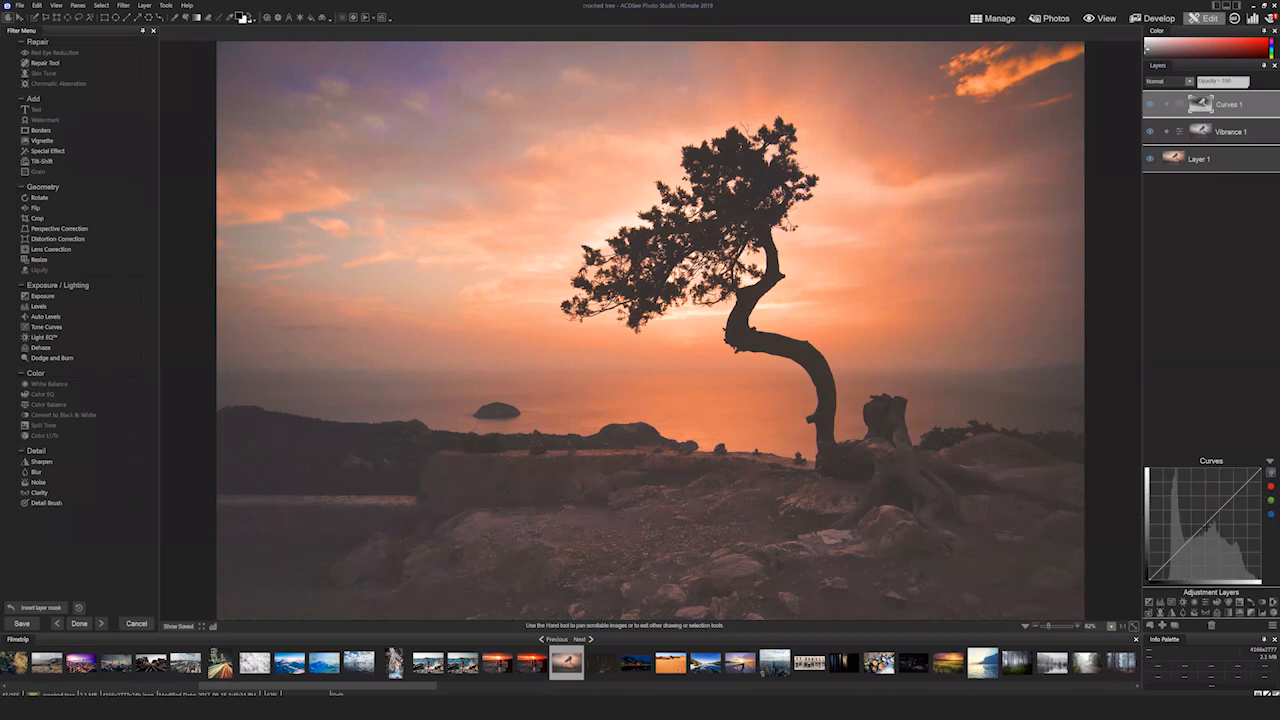
drag(1208, 526, 1205, 537)
click(1218, 518)
click(1216, 517)
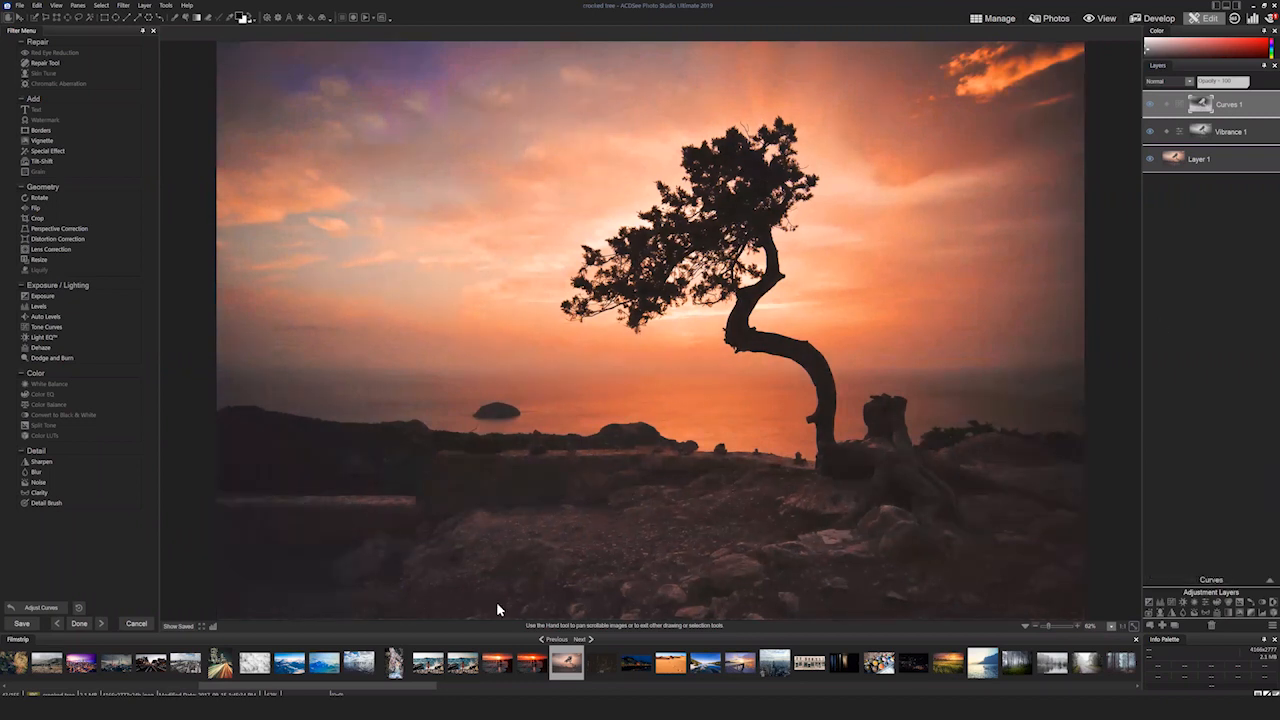
click(182, 629)
click(182, 629)
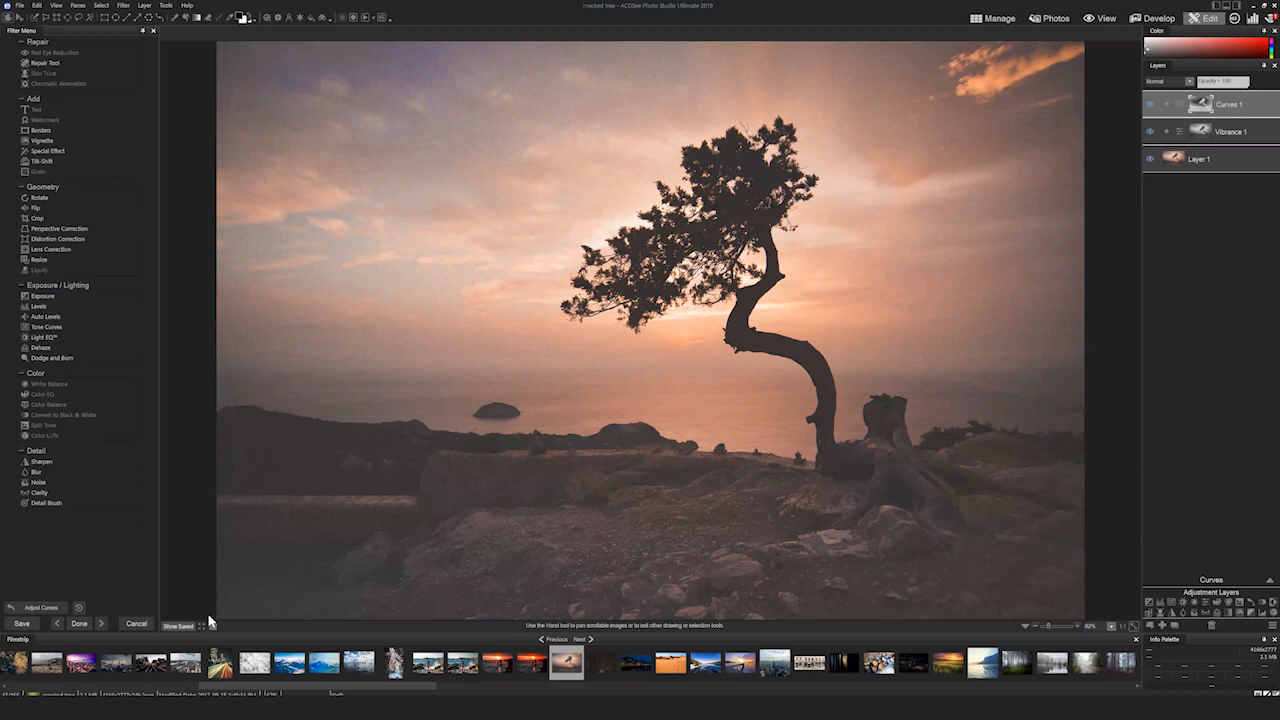
click(210, 617)
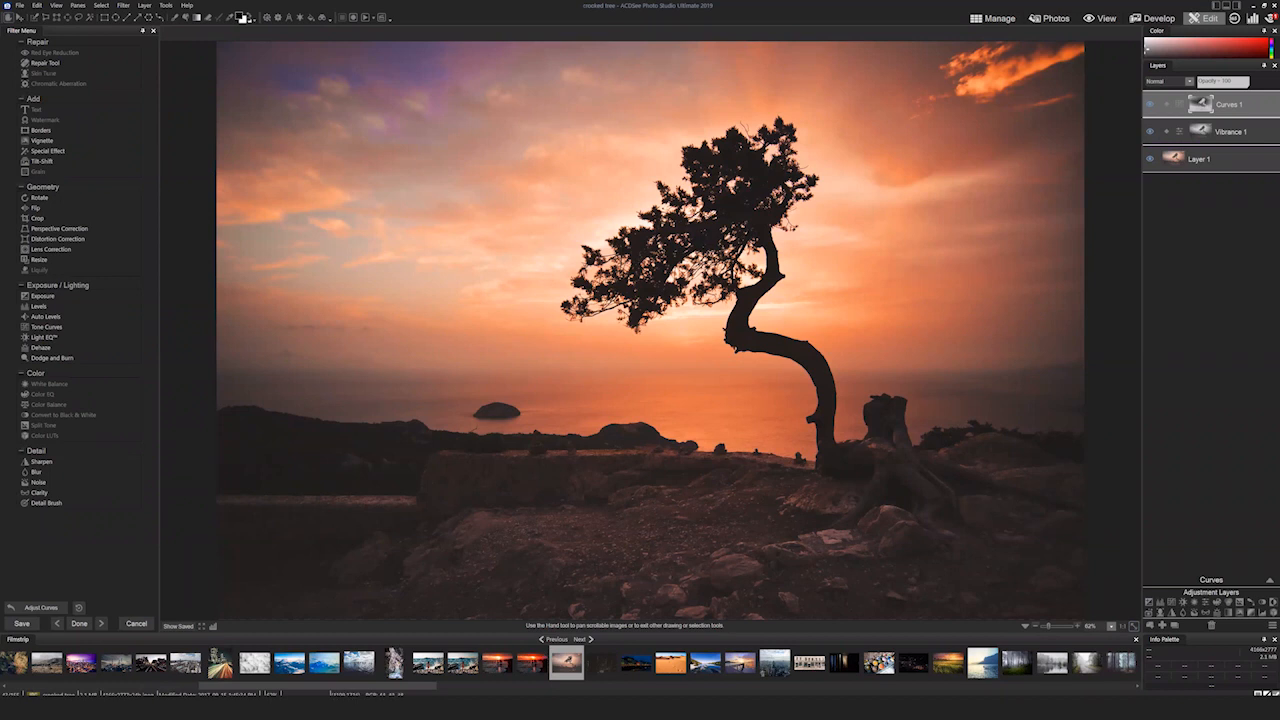
Switch to ACDSee Video Recorder, stop the recording and save it to the Desktop as treecurves in MPEG-4 format
key(alt+Tab)
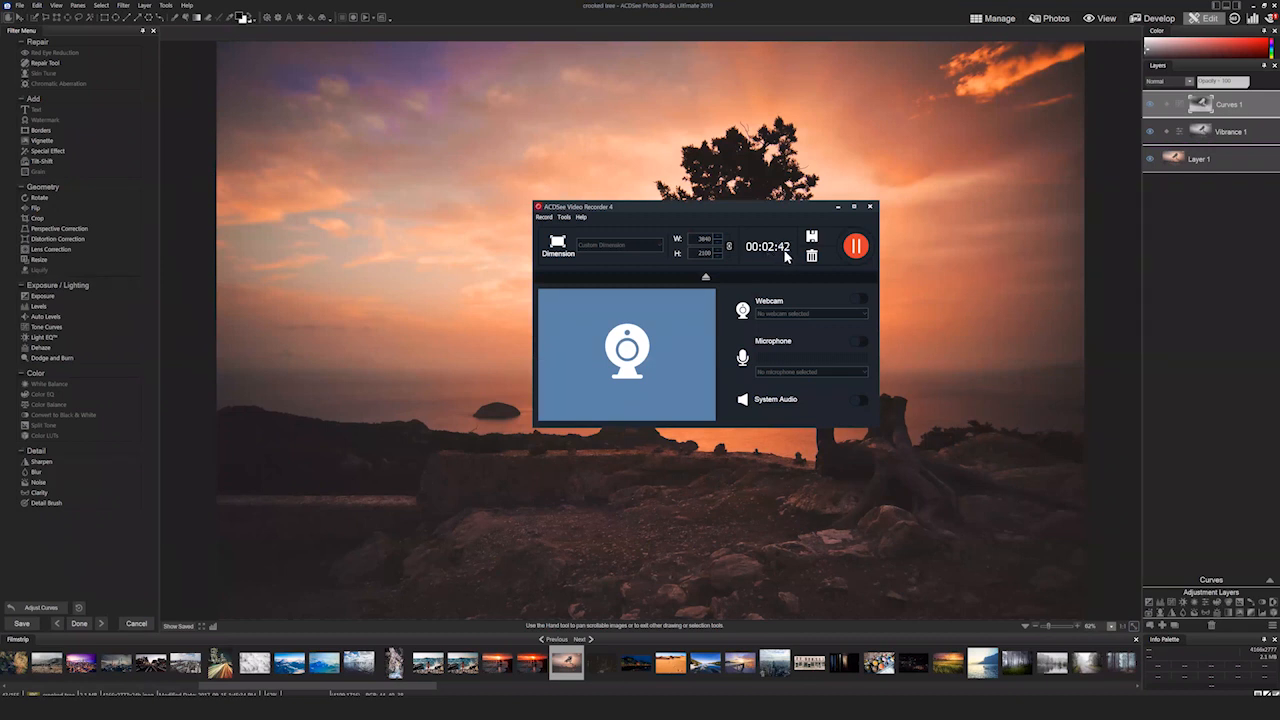
click(857, 250)
click(813, 238)
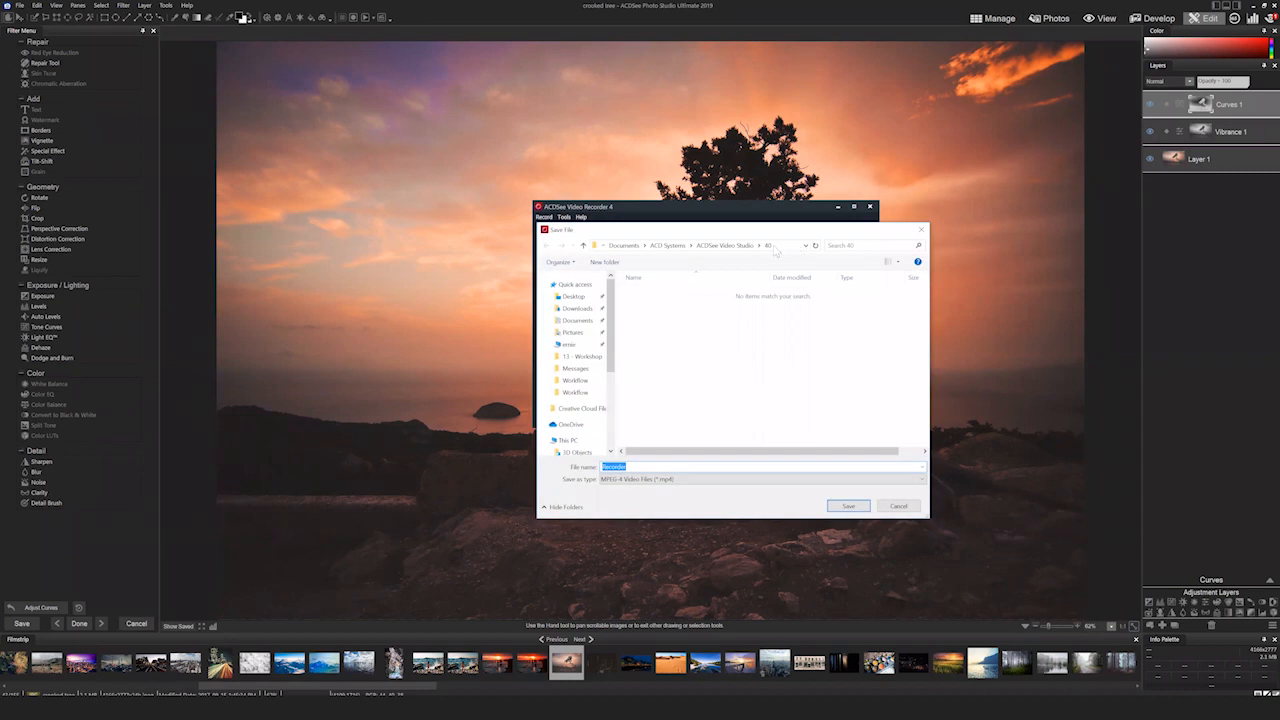
click(572, 296)
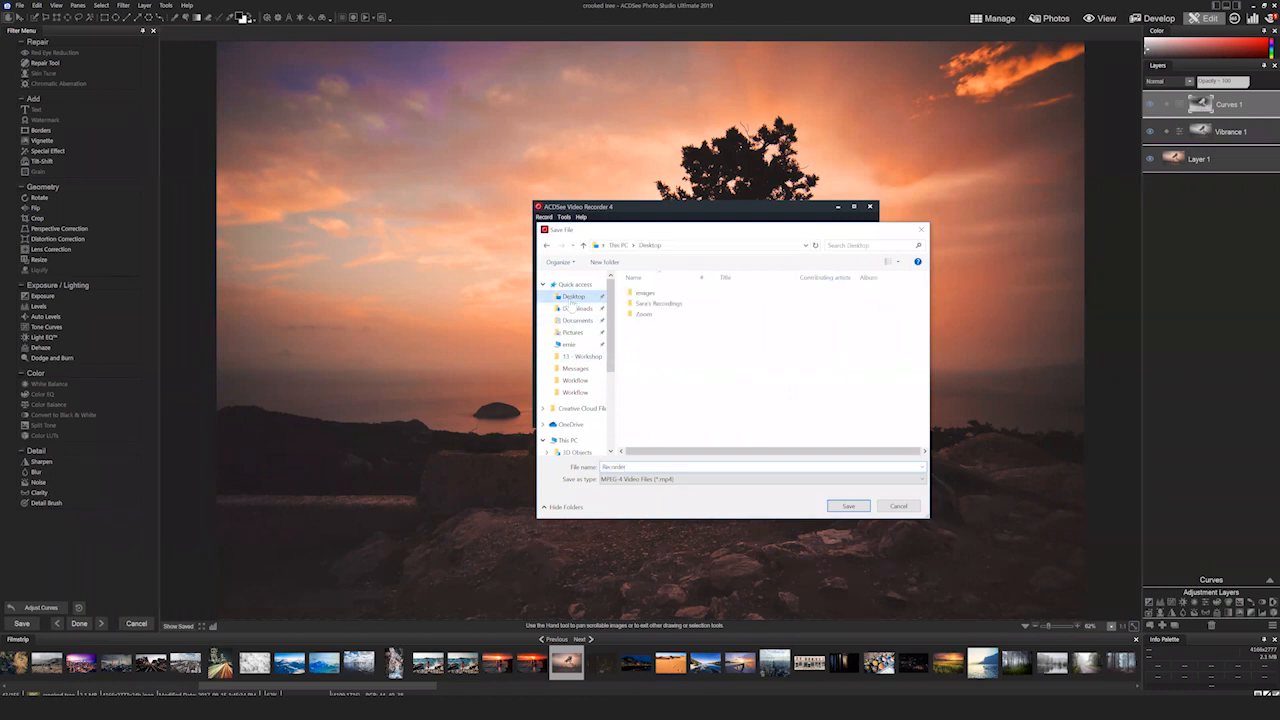
click(634, 467)
text(Int)
click(848, 506)
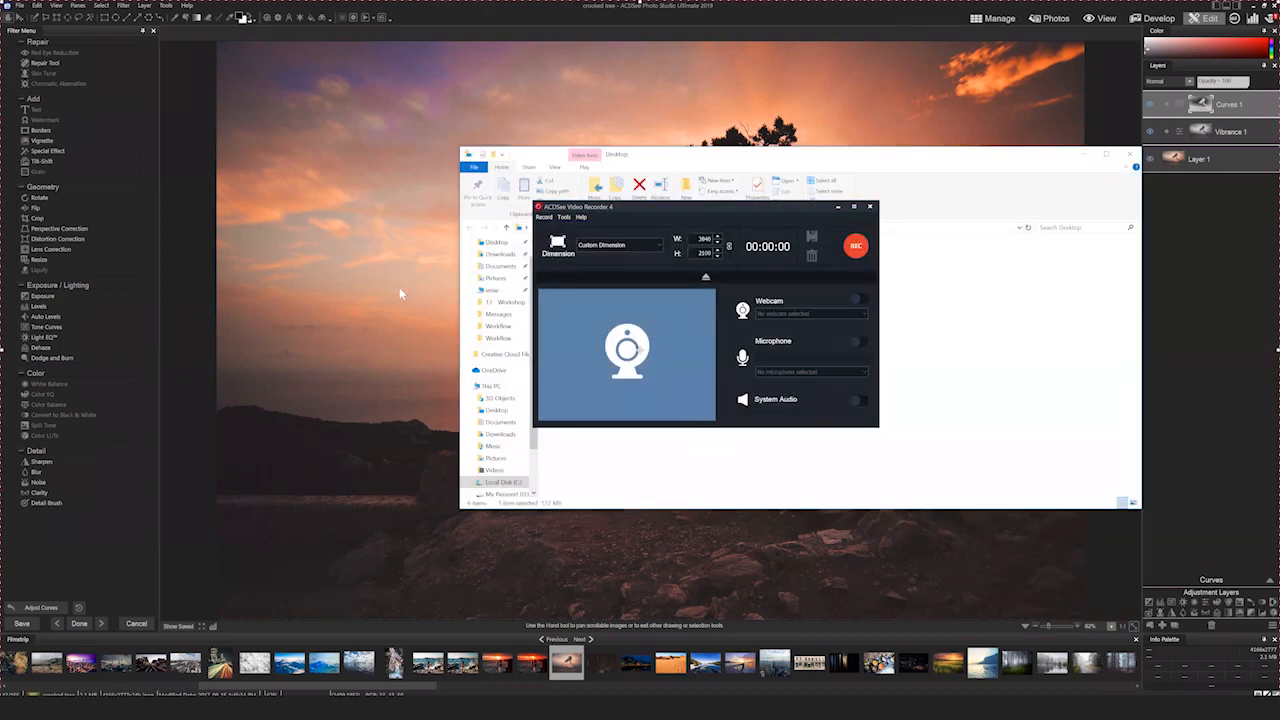
Bring the Desktop folder window into view to check the saved recording, and close the recorder and folder windows
drag(674, 164, 443, 198)
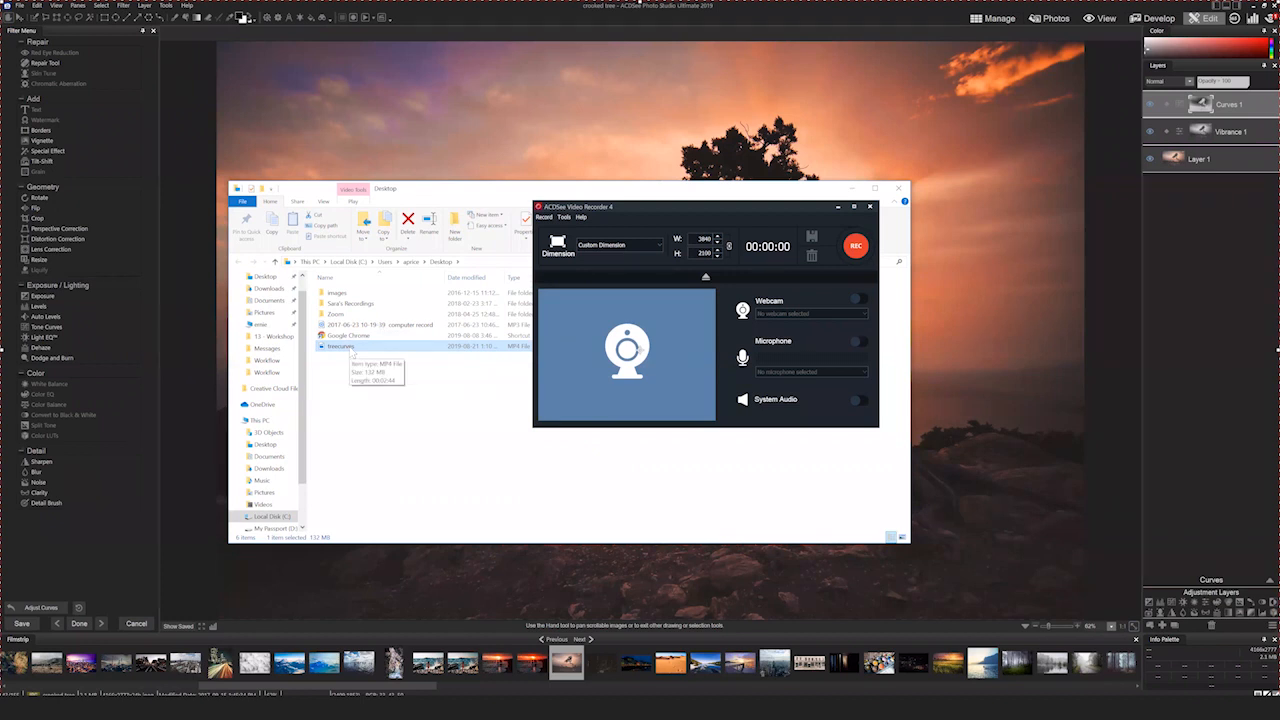
click(871, 208)
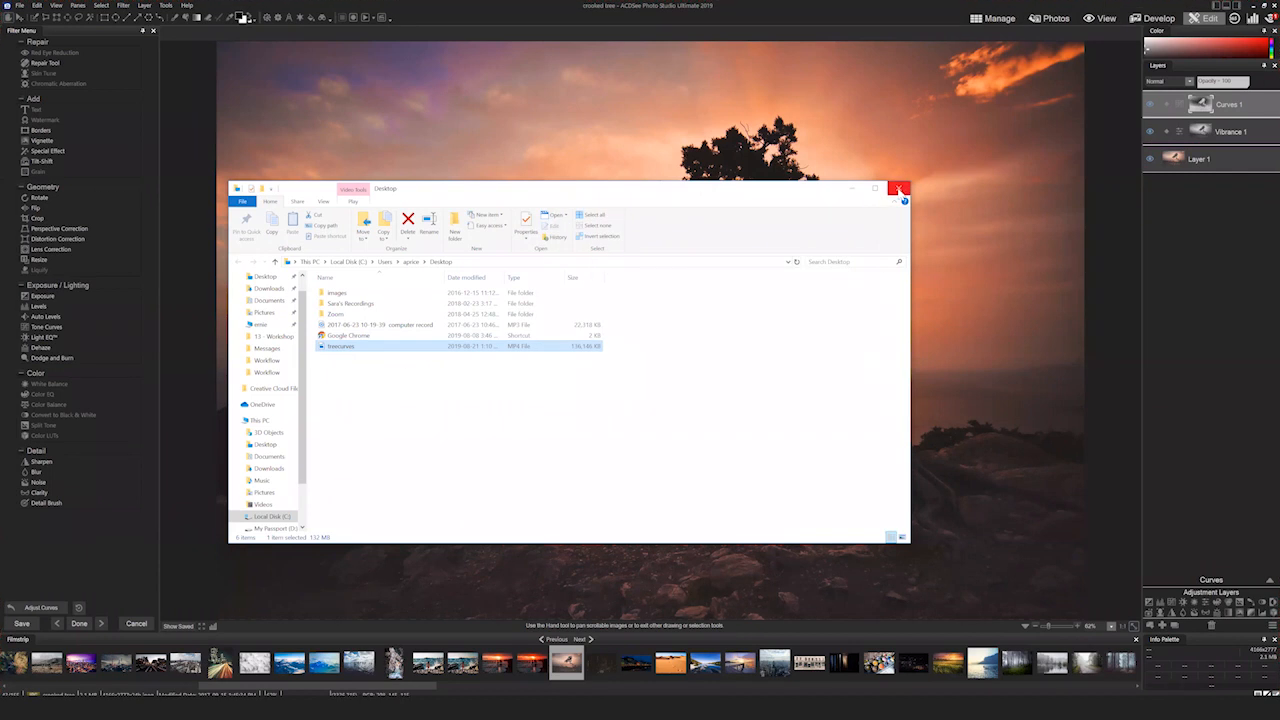
click(899, 189)
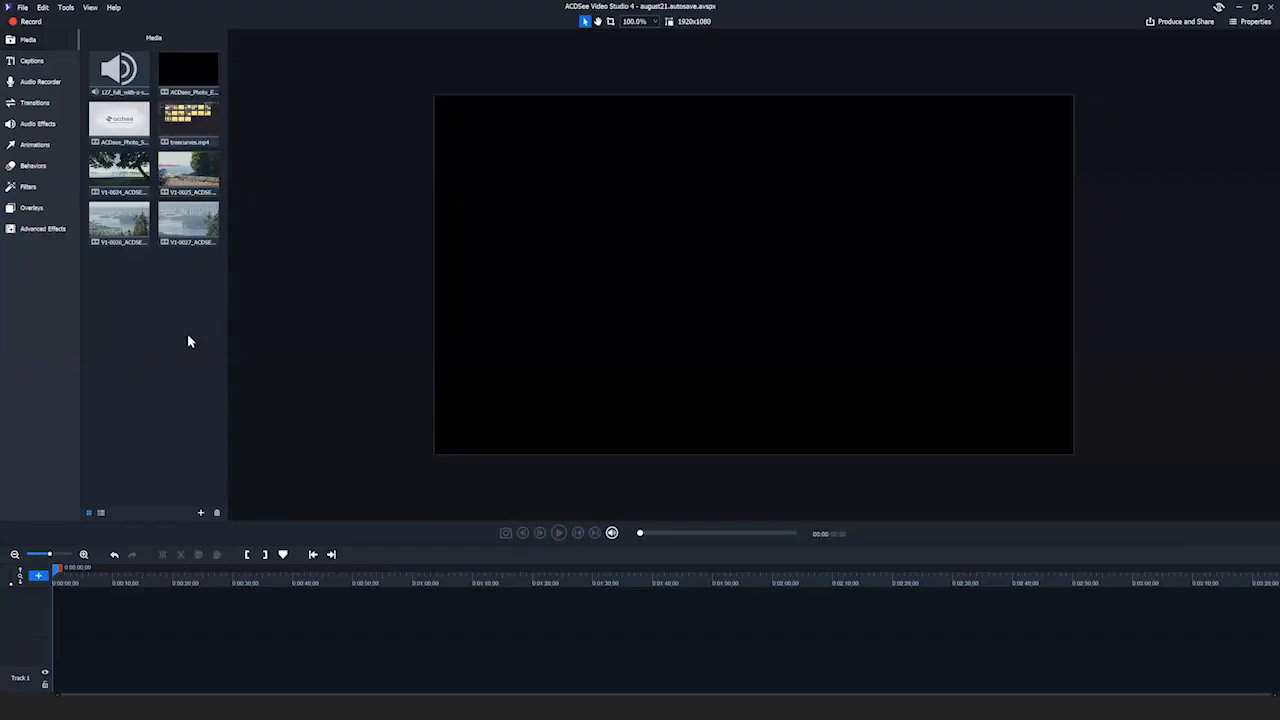
In ACDSee Video Studio 4, add treecurves.mp4 at the start of a new track above Track 1, keeping the current project resolution
click(198, 123)
drag(188, 115, 62, 646)
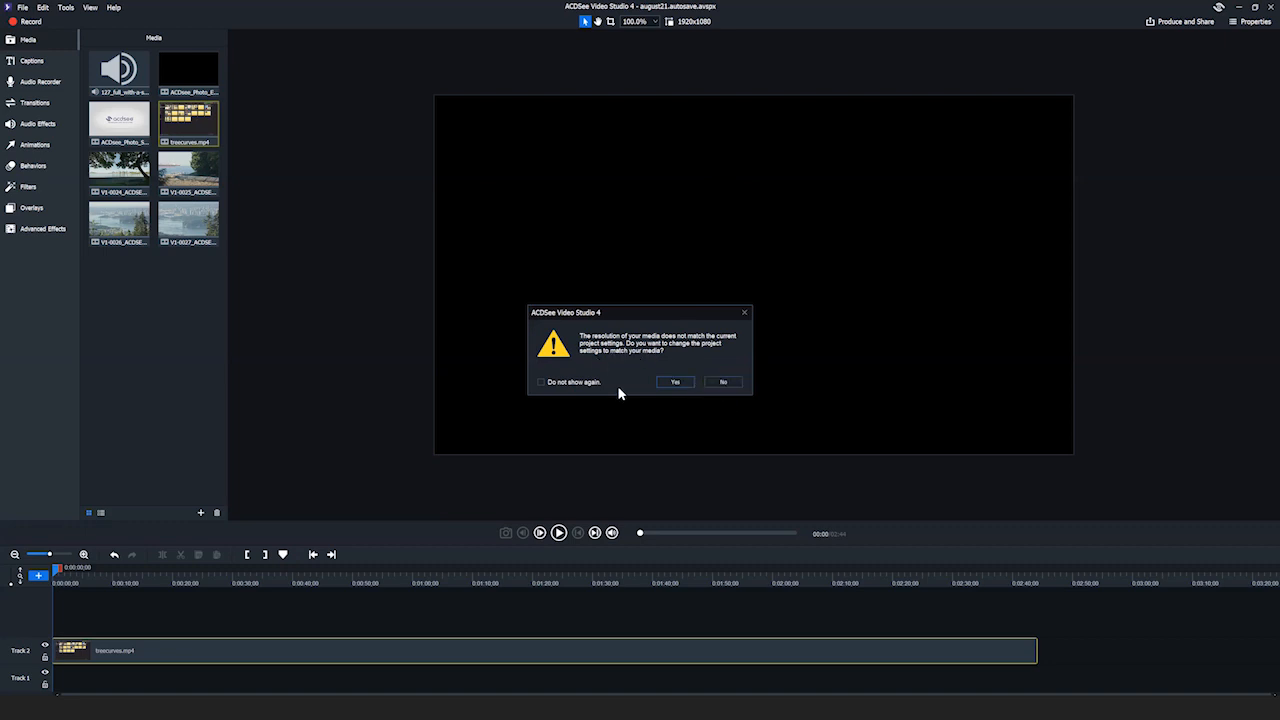
click(718, 381)
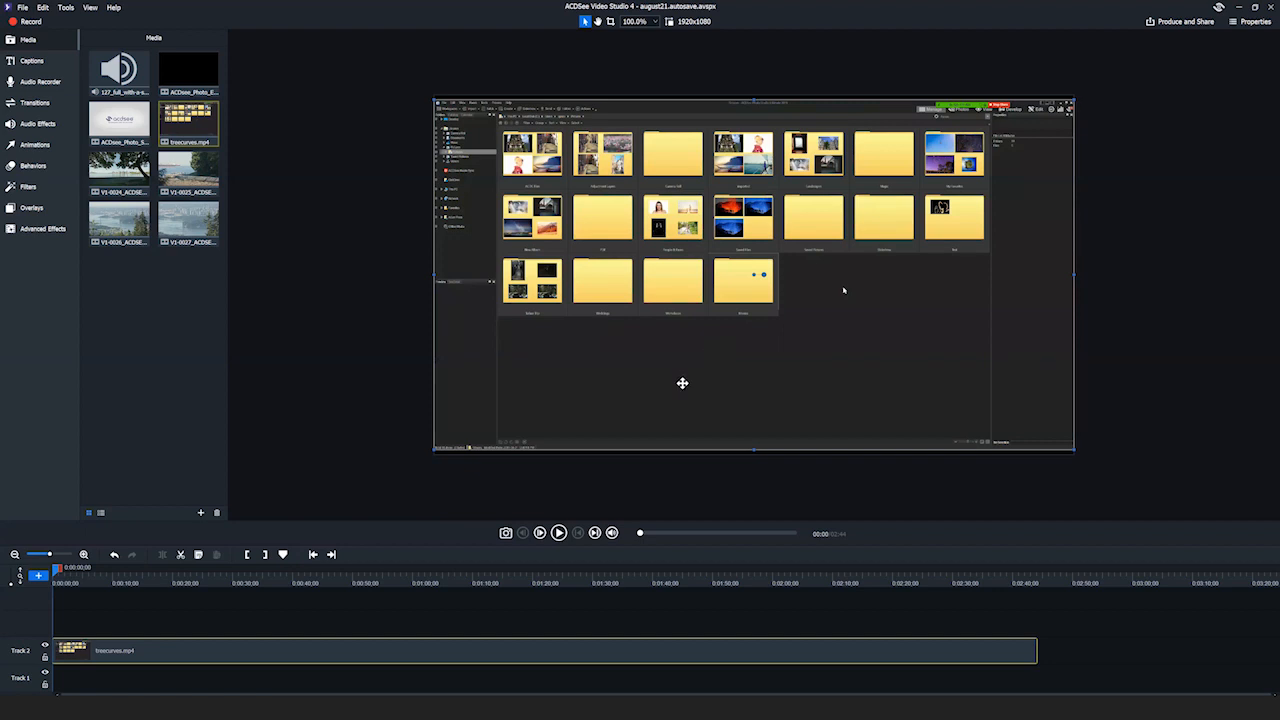
Scrub through the treecurves.mp4 clip to review the recording, and play it from about the 5-second mark
drag(57, 570, 356, 628)
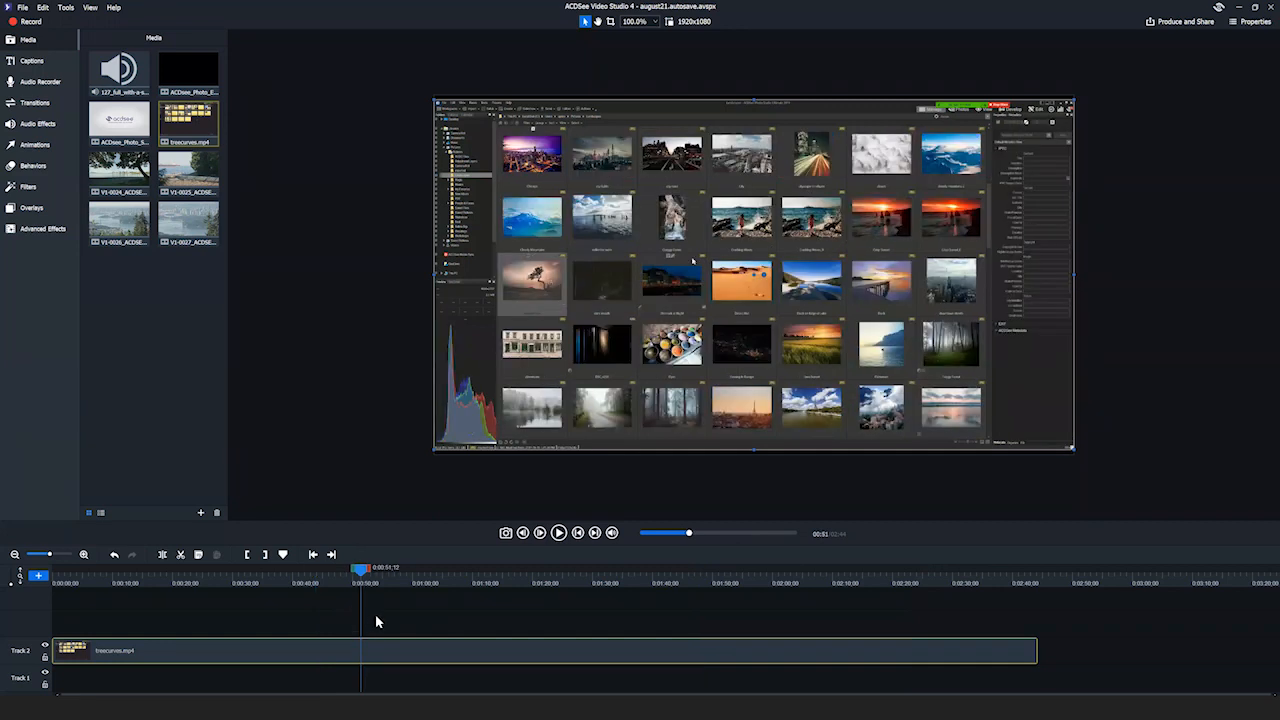
drag(364, 578, 190, 592)
drag(28, 613, 993, 657)
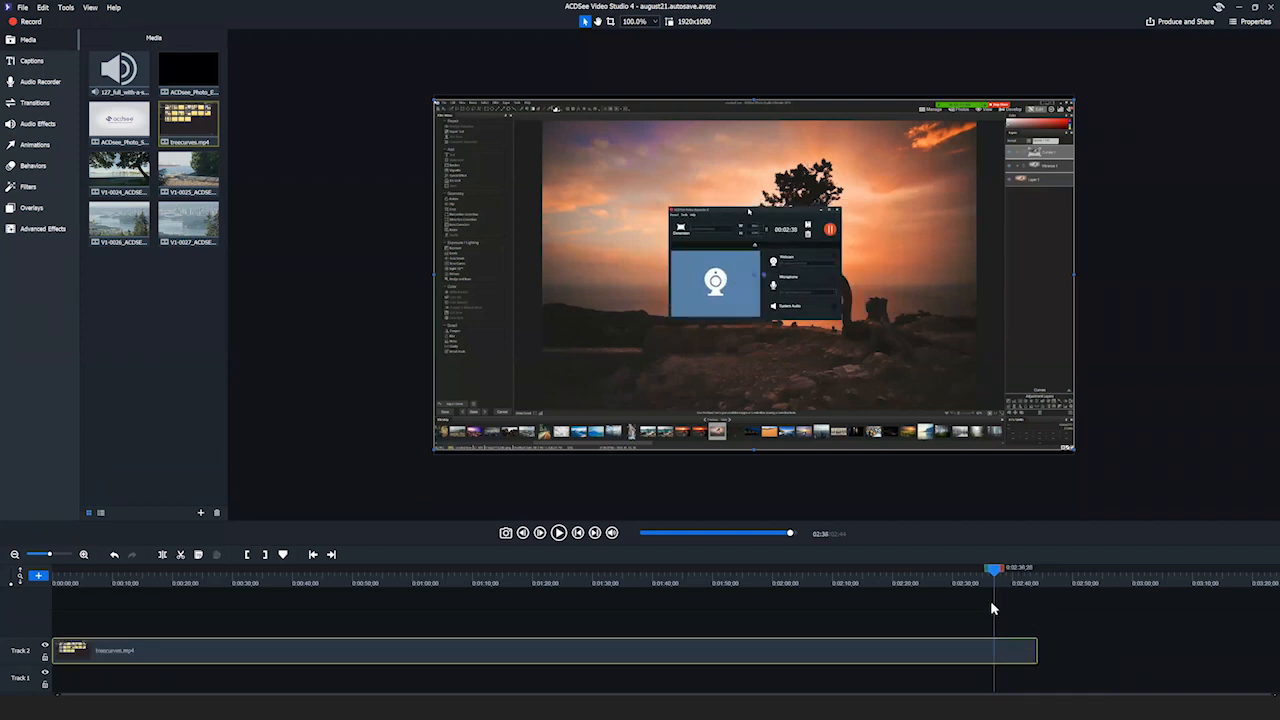
drag(992, 569, 235, 625)
drag(469, 646, 446, 669)
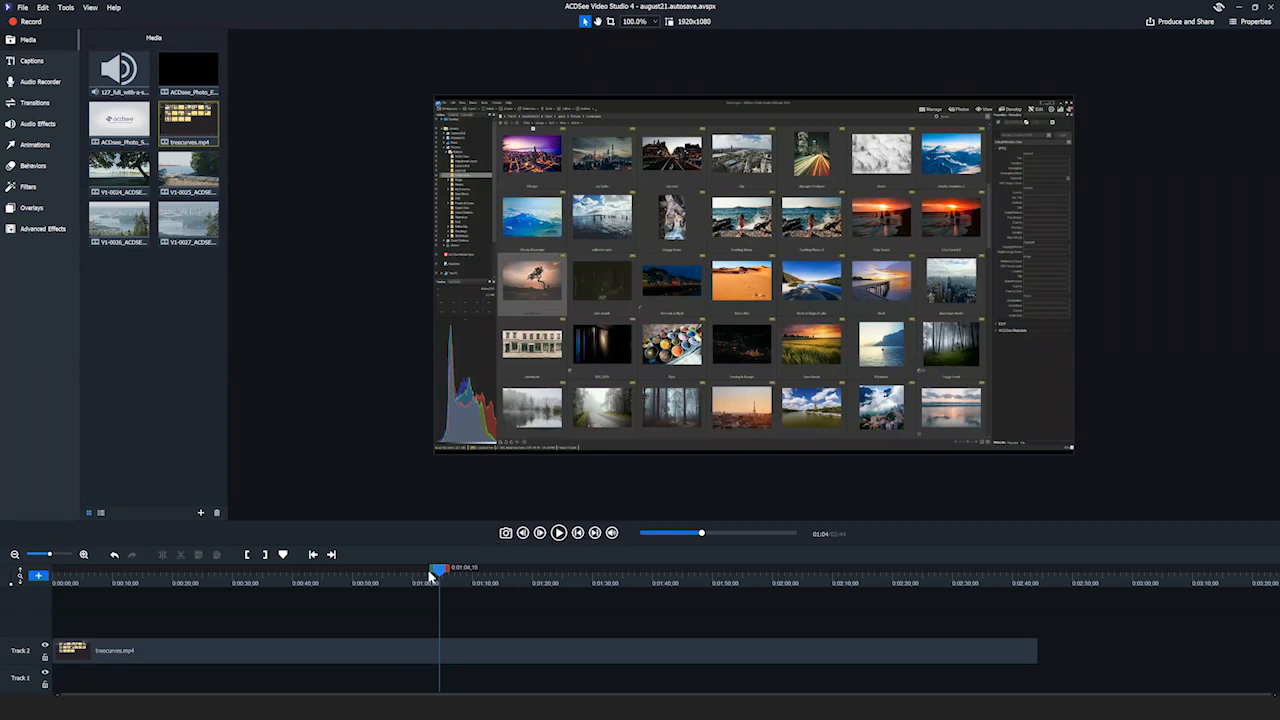
drag(437, 577, 86, 628)
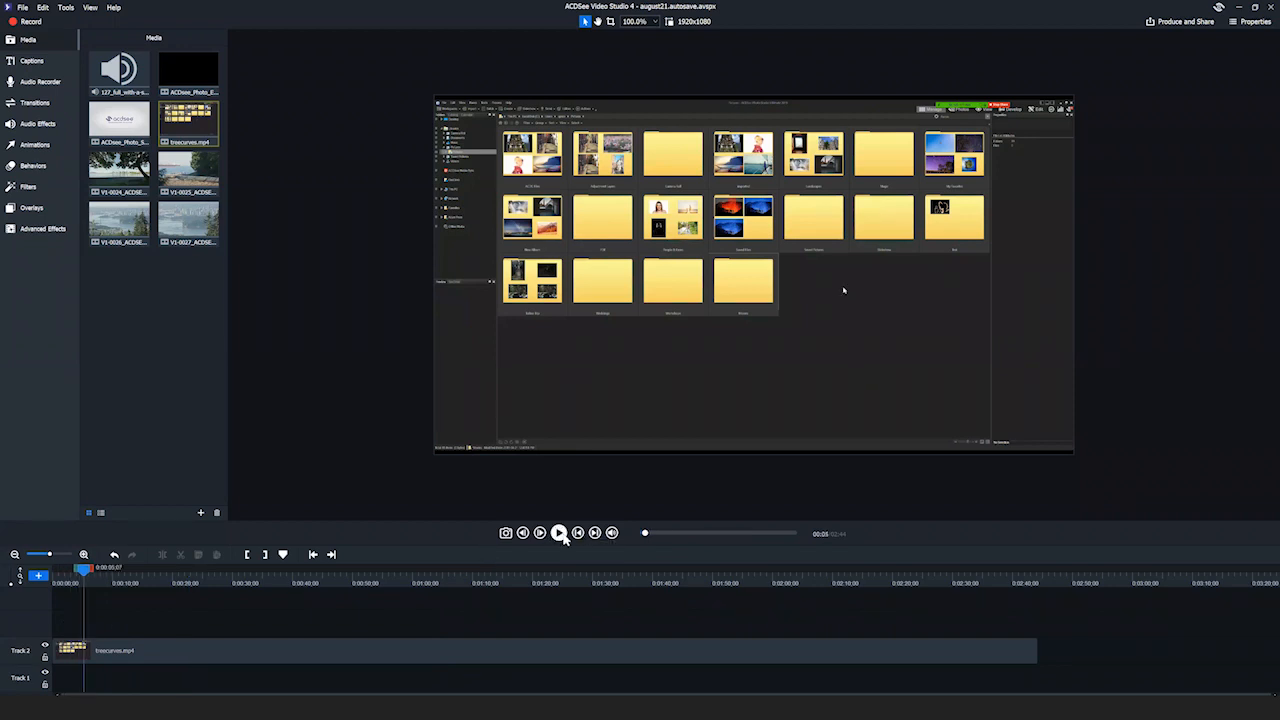
click(560, 535)
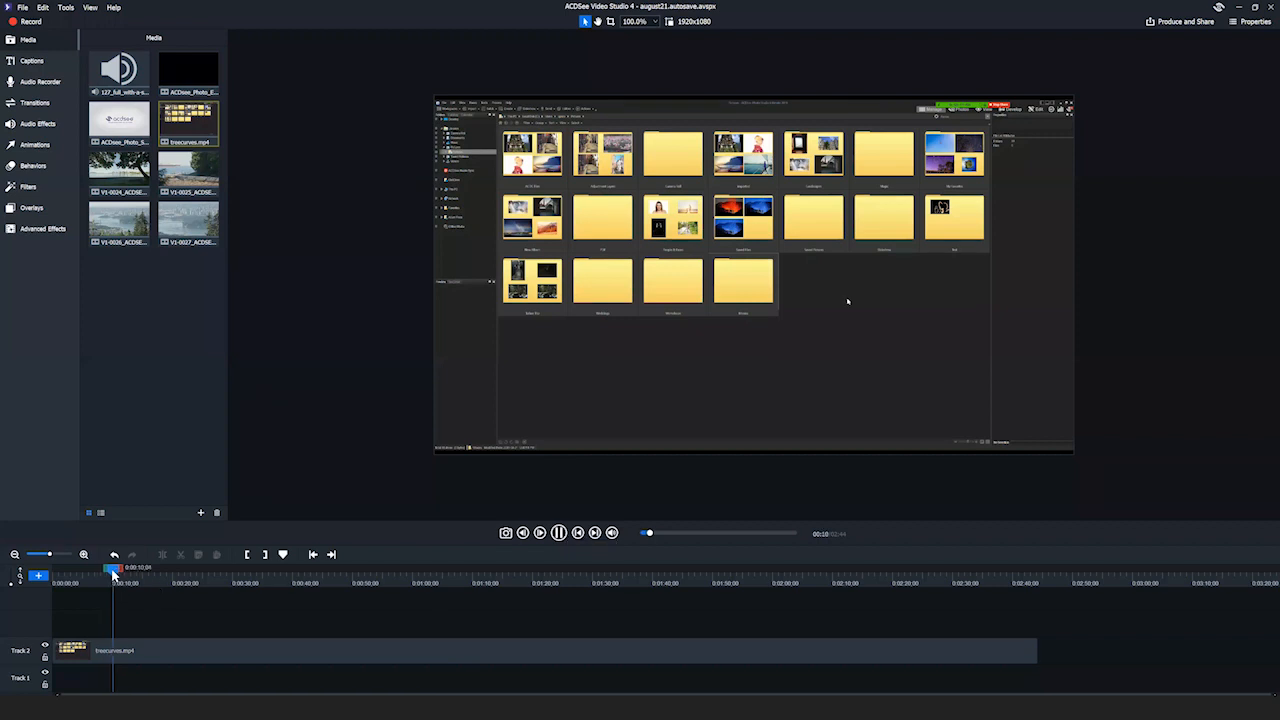
Split the treecurves.mp4 clip at about 0:00:48, where the crooked tree image is pointed at
drag(112, 570, 385, 578)
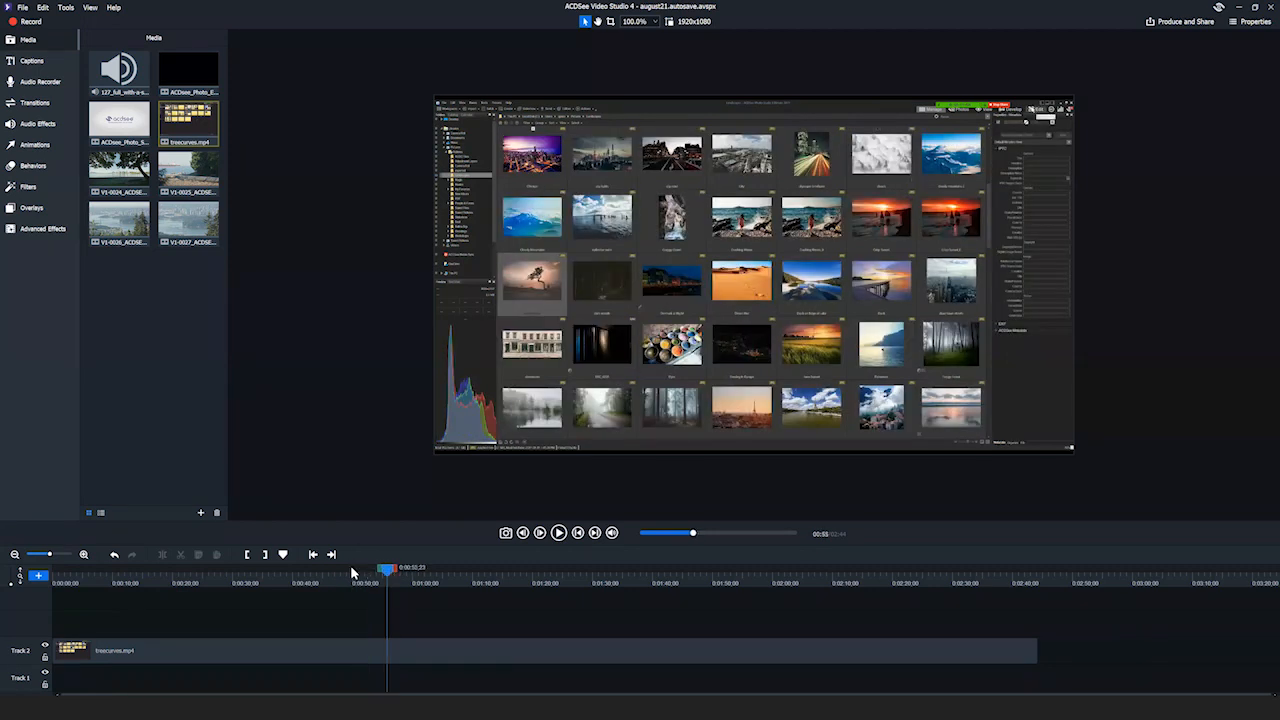
click(343, 567)
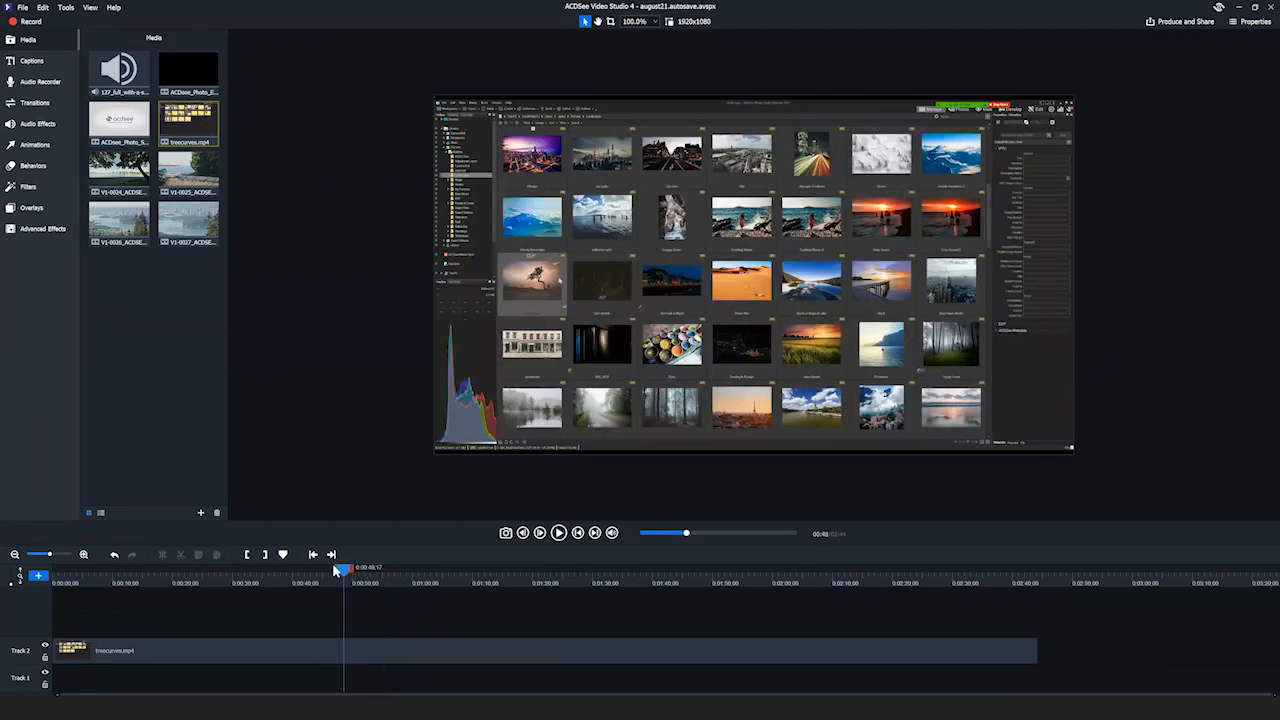
drag(343, 572, 345, 572)
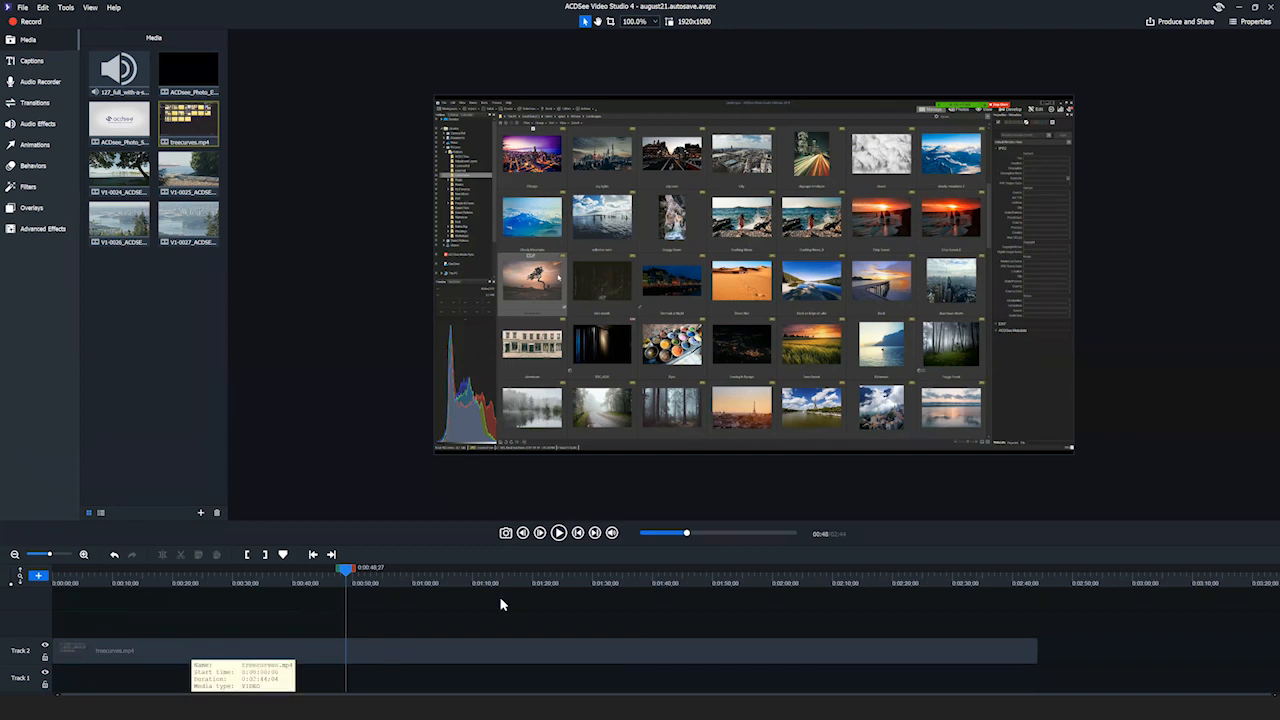
click(379, 652)
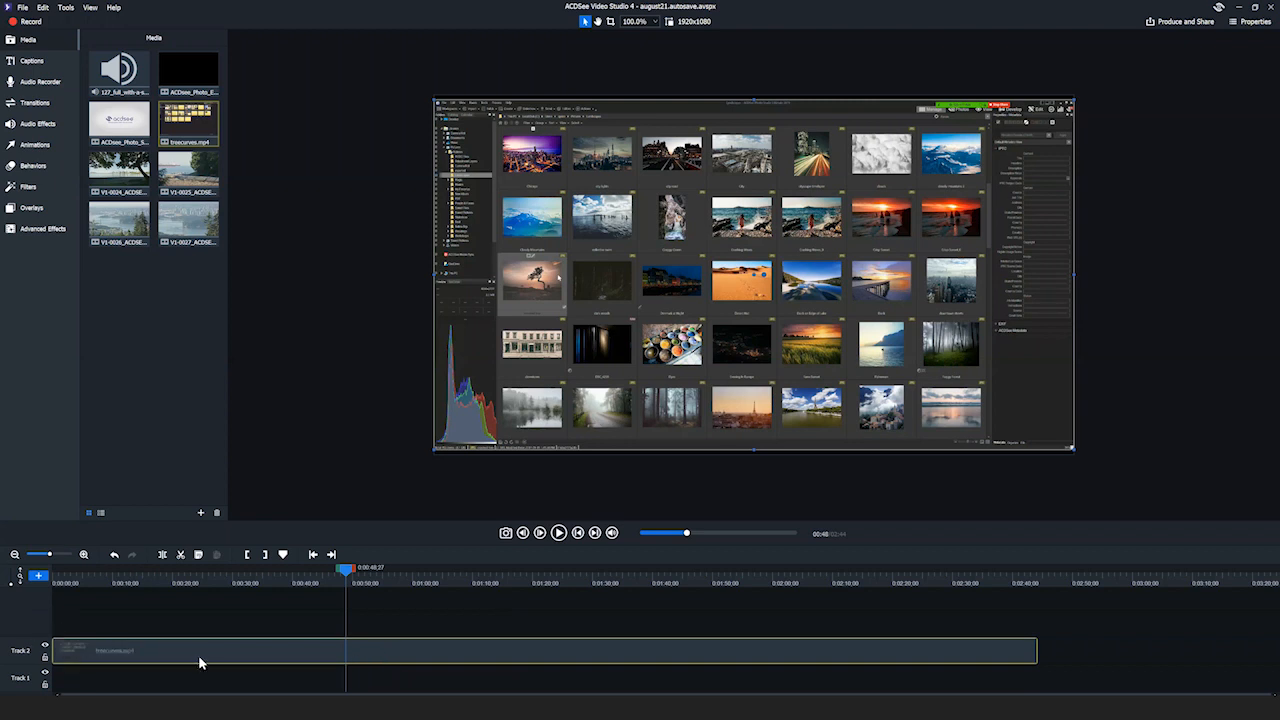
click(163, 556)
Delete the first section of the split treecurves.mp4 clip after checking the footage around the cut
mouse_move(391, 578)
mouse_down()
mouse_move(416, 569)
mouse_move(398, 576)
mouse_up()
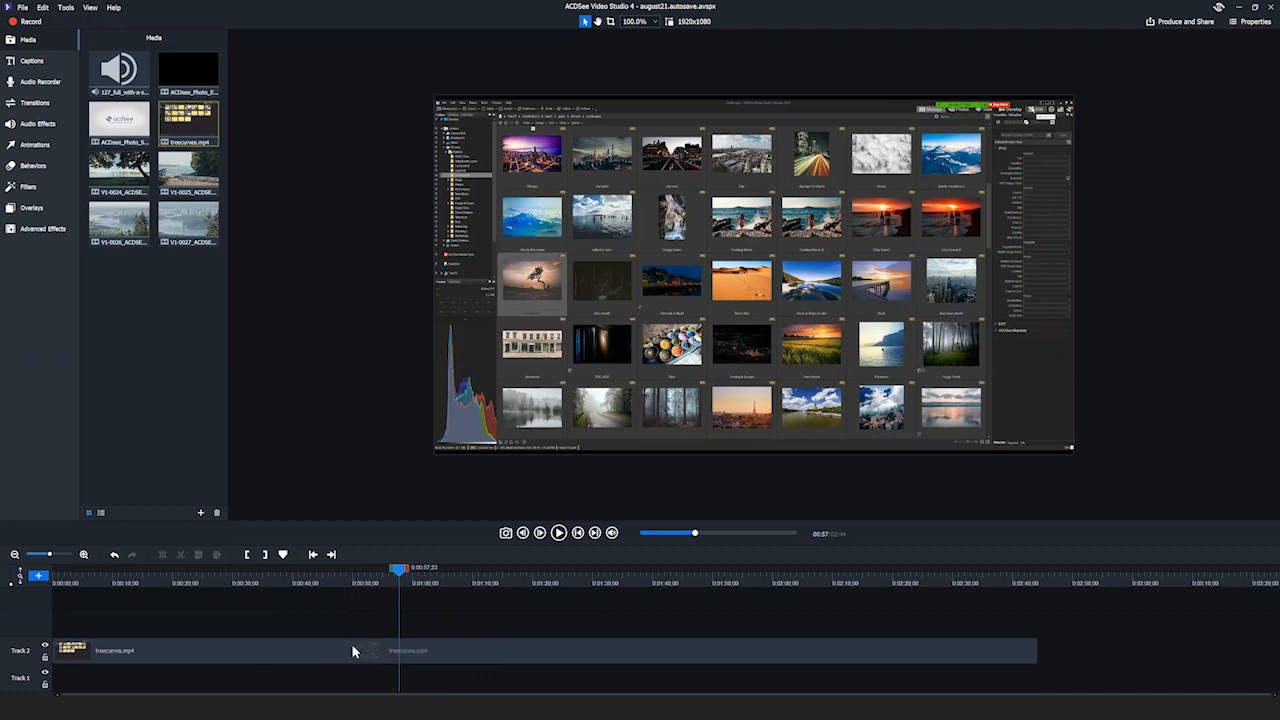
drag(386, 570, 322, 577)
click(237, 652)
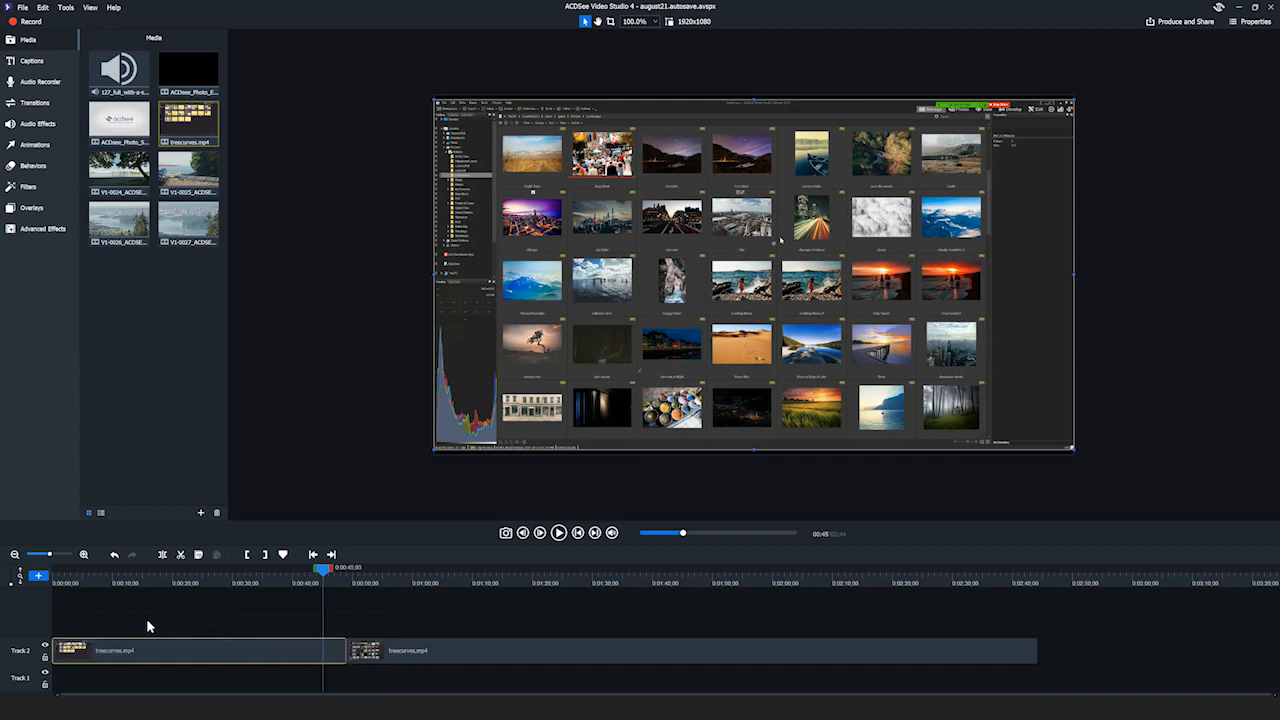
key(Delete)
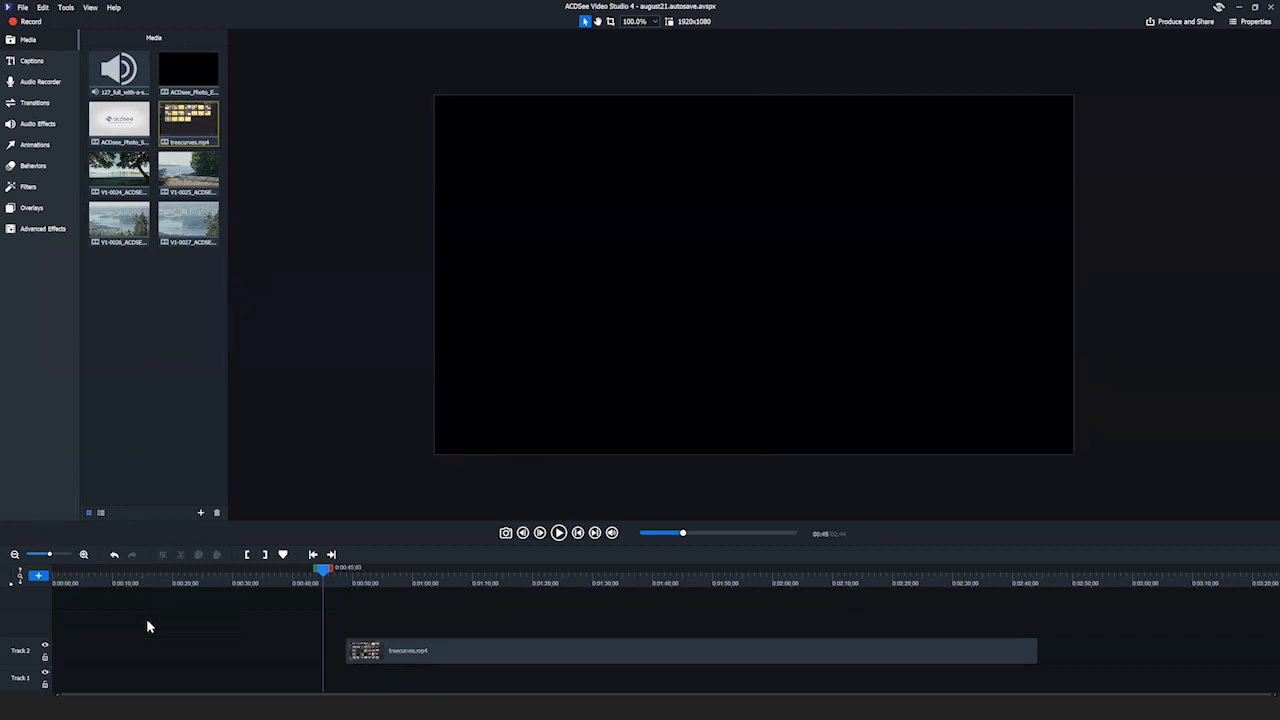
Extend the remaining clip's start edge back to about 0:00:09 to restore the removed footage
click(390, 578)
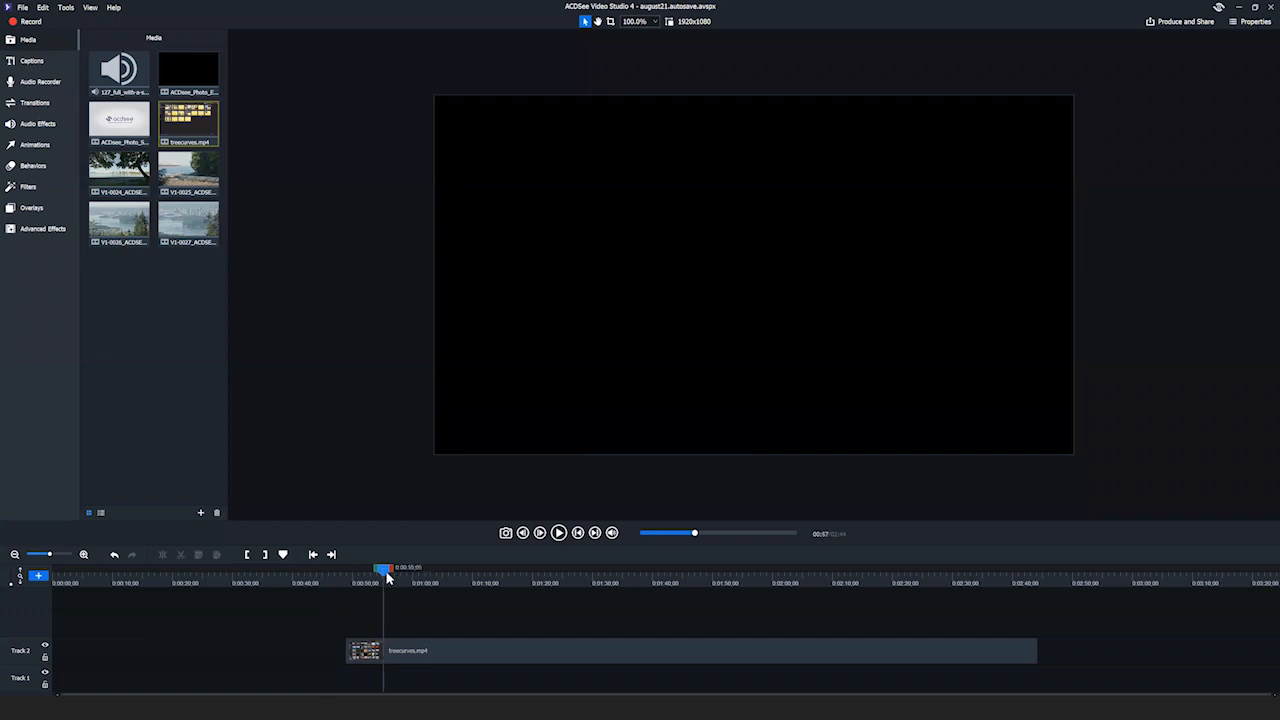
click(445, 654)
drag(324, 578, 371, 582)
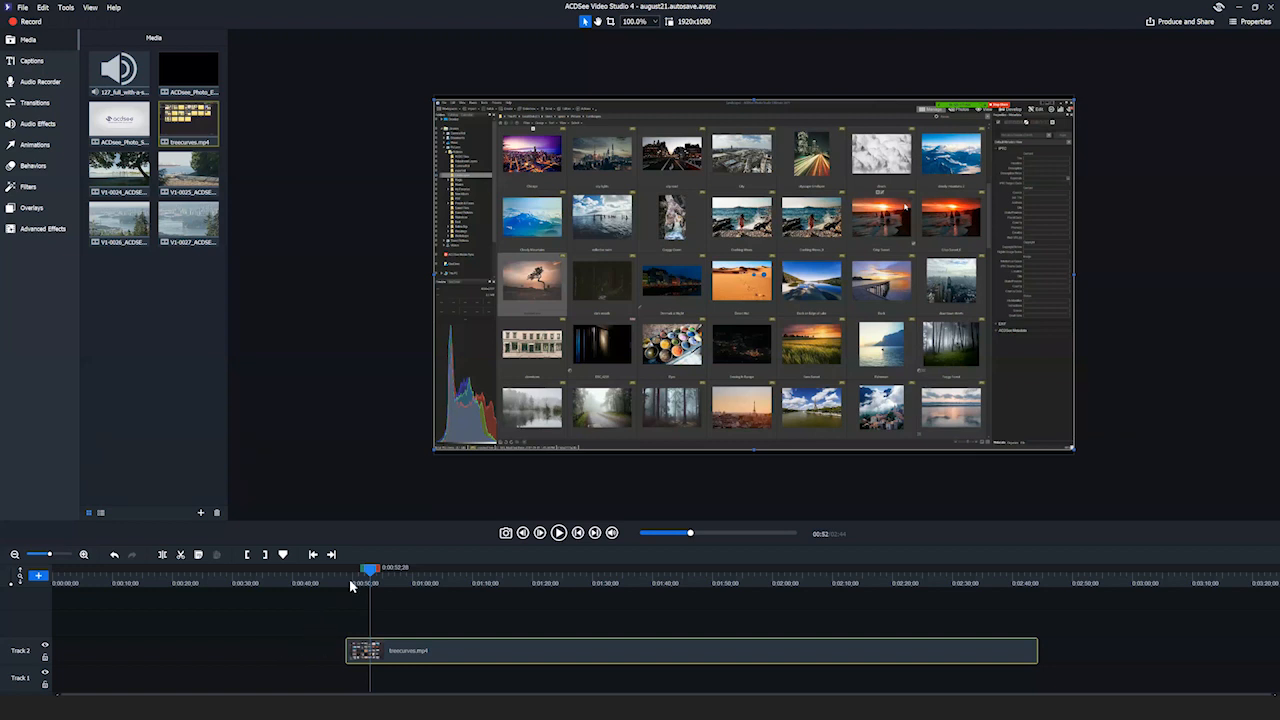
drag(370, 572, 346, 577)
drag(367, 650, 108, 650)
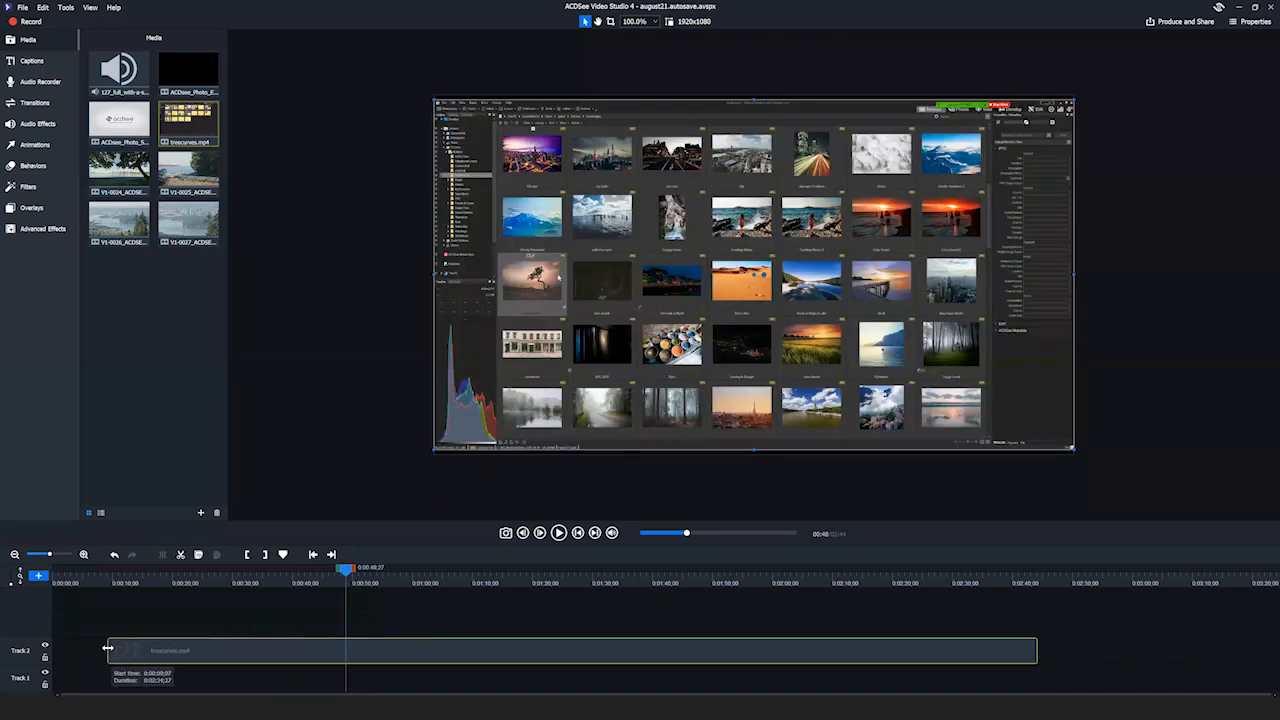
Split the treecurves.mp4 clip at about 0:00:50 and delete the section before the cut
mouse_move(347, 574)
mouse_down()
mouse_move(195, 587)
mouse_move(357, 592)
mouse_up()
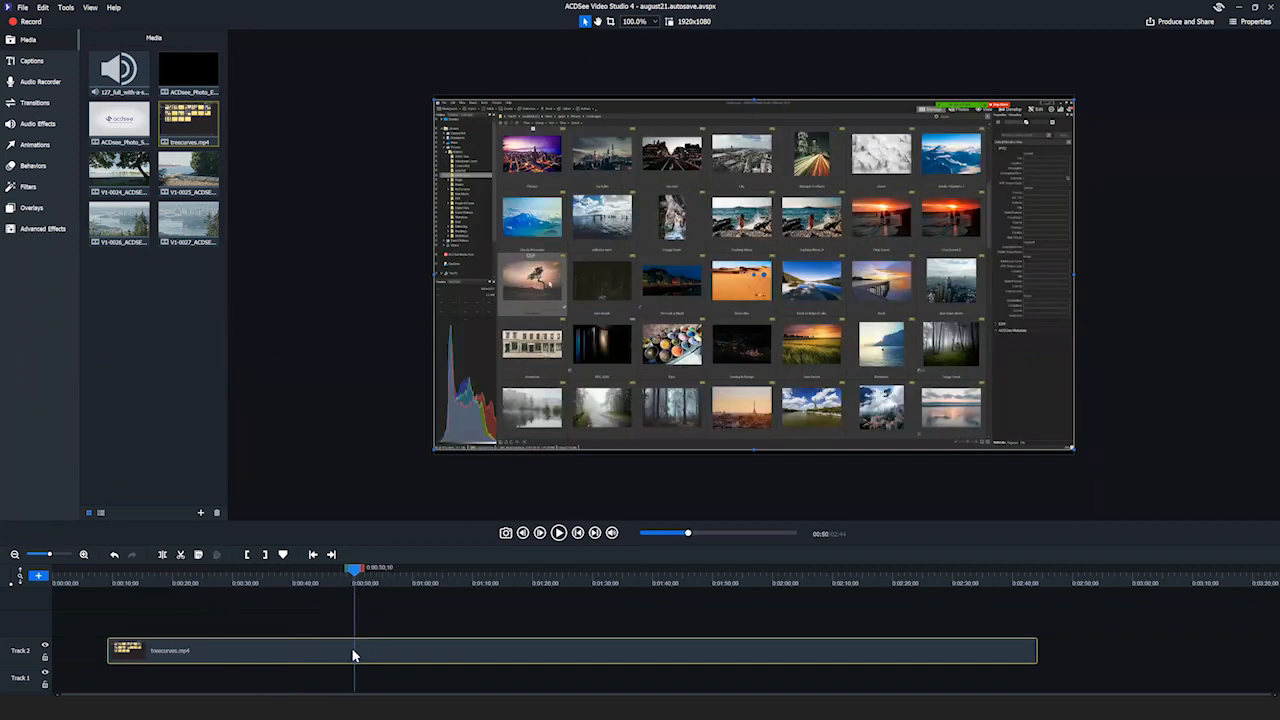
click(163, 555)
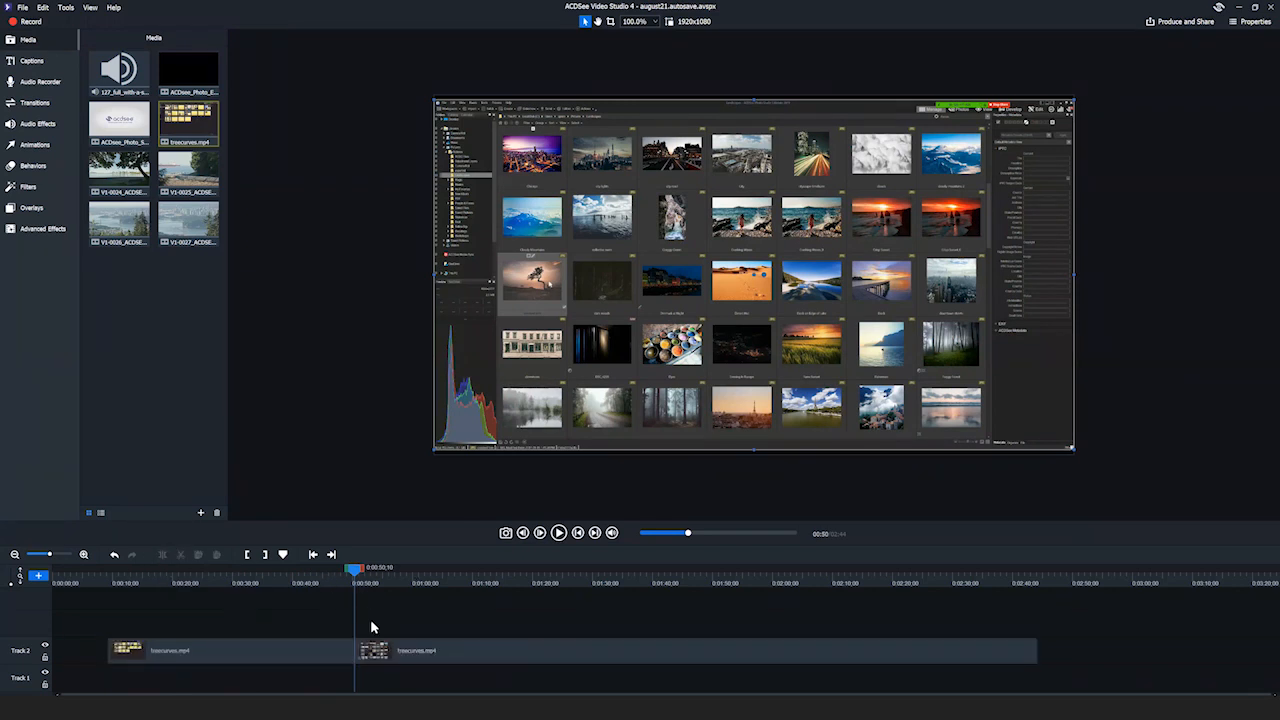
click(372, 654)
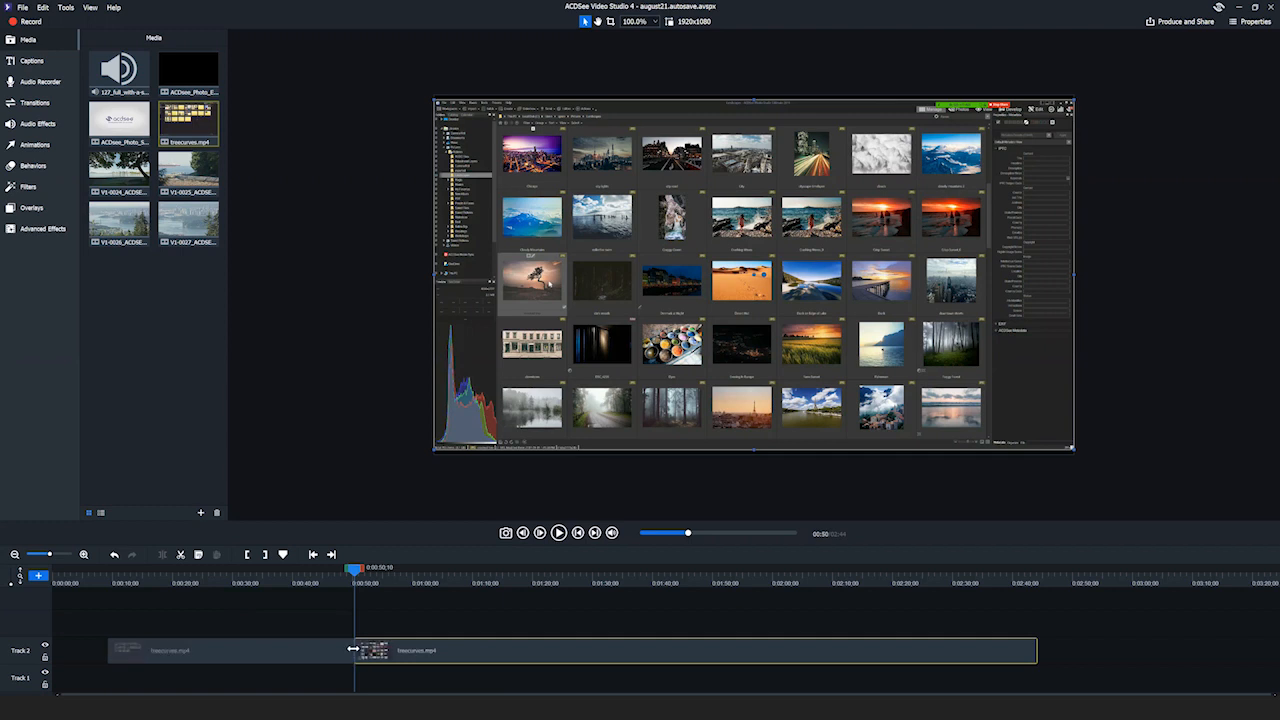
click(388, 576)
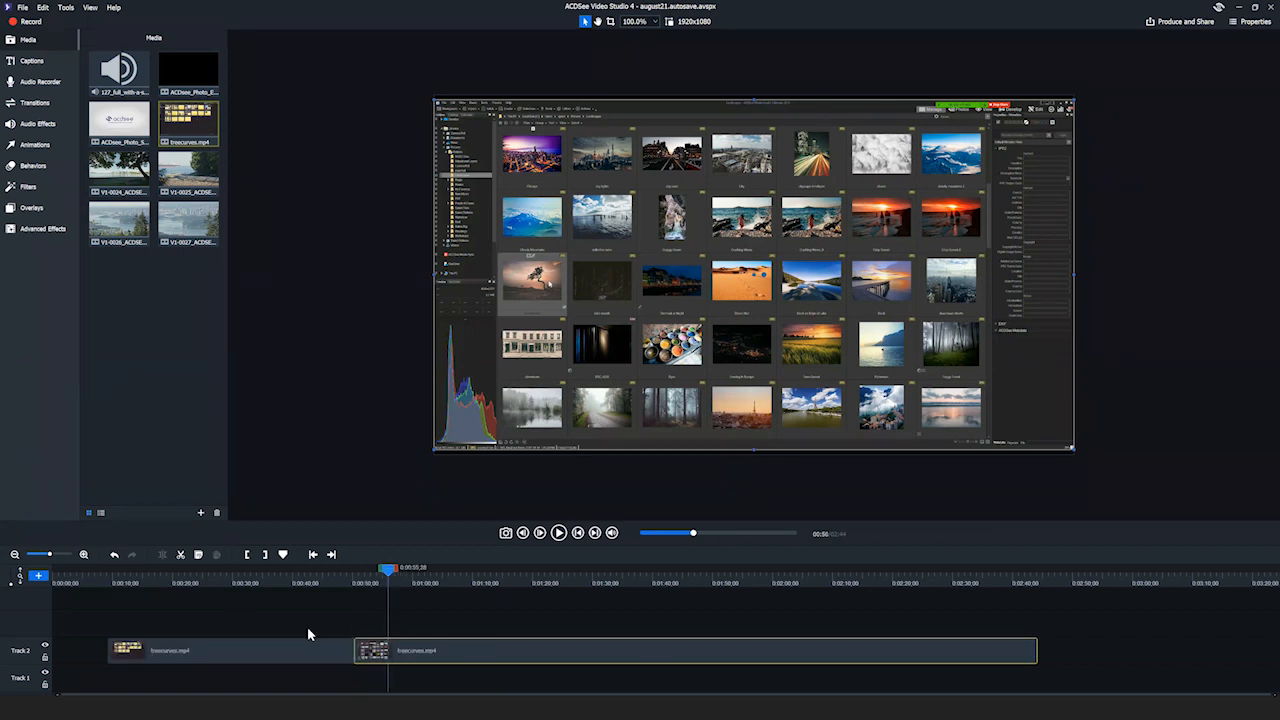
click(311, 642)
key(Delete)
Select the remaining treecurves.mp4 clip and scrub back to its beginning to check the opening footage
click(432, 655)
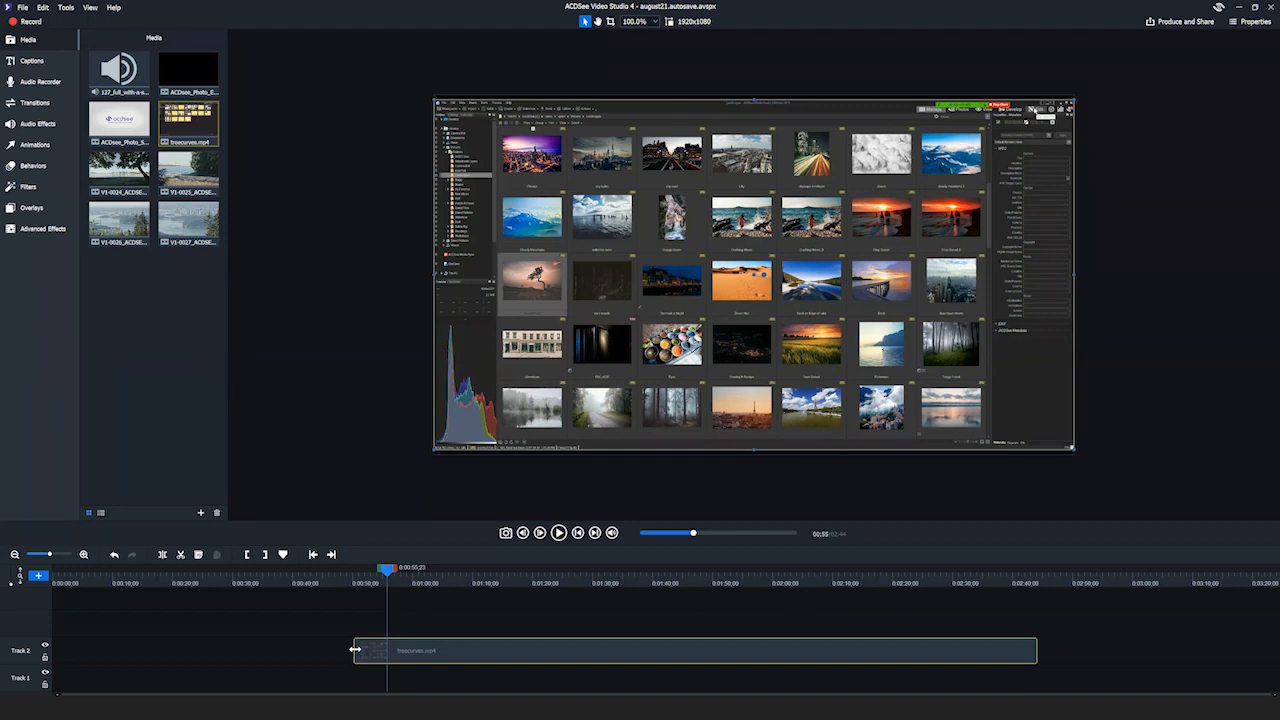
mouse_move(376, 570)
mouse_down()
mouse_move(354, 570)
mouse_move(365, 572)
mouse_up()
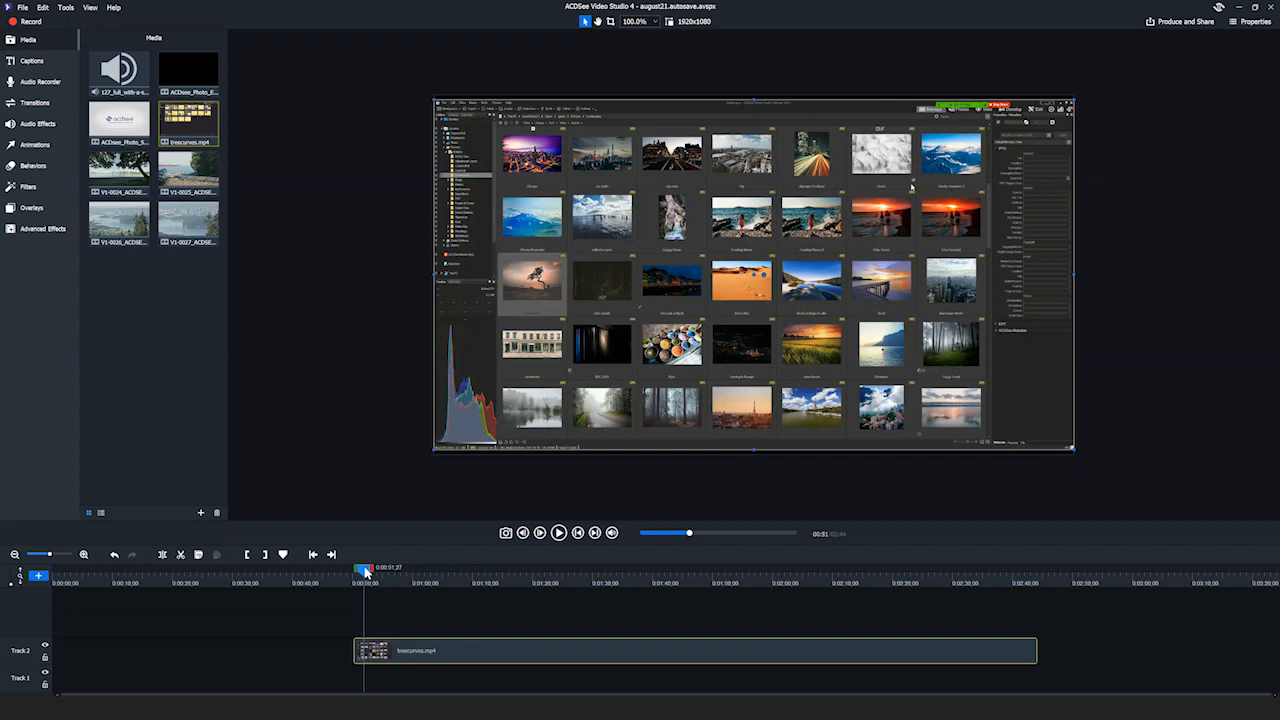
mouse_move(366, 575)
mouse_down()
mouse_move(320, 573)
mouse_move(376, 580)
mouse_move(356, 583)
mouse_up()
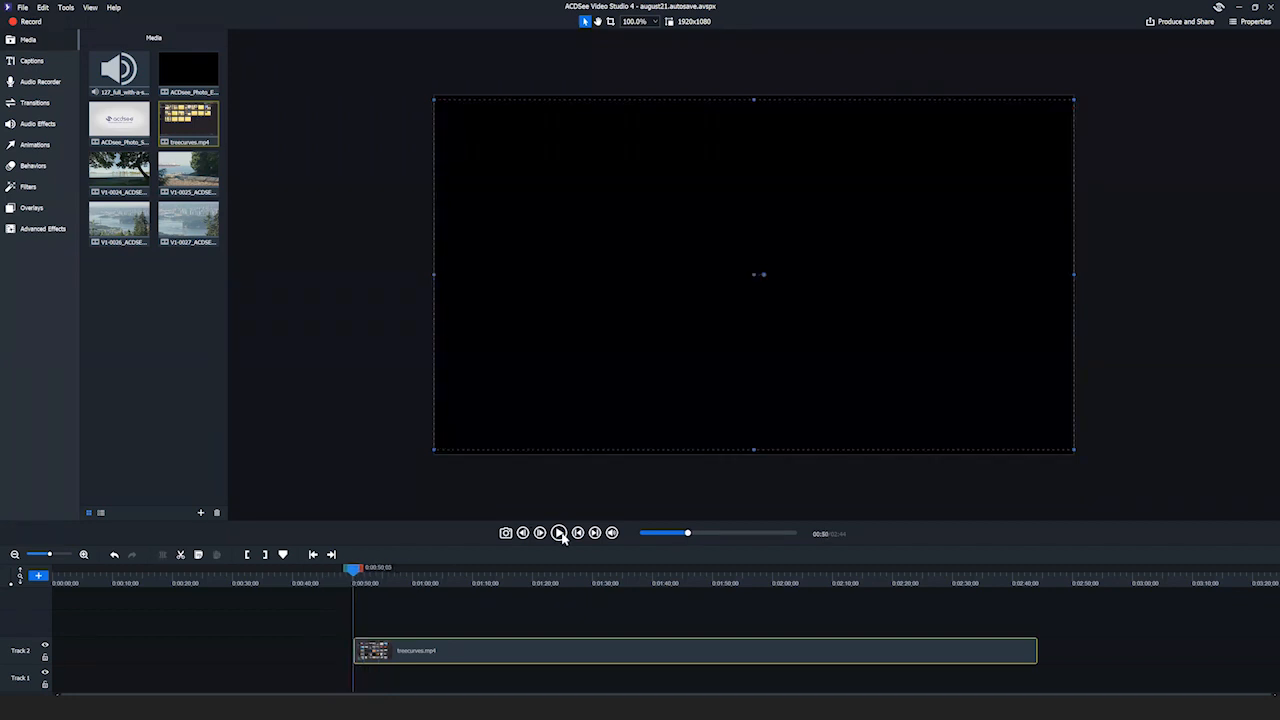
Preview the opening of treecurves.mp4, then split the clip at about 0:02:34 and delete the section after the cut
click(559, 532)
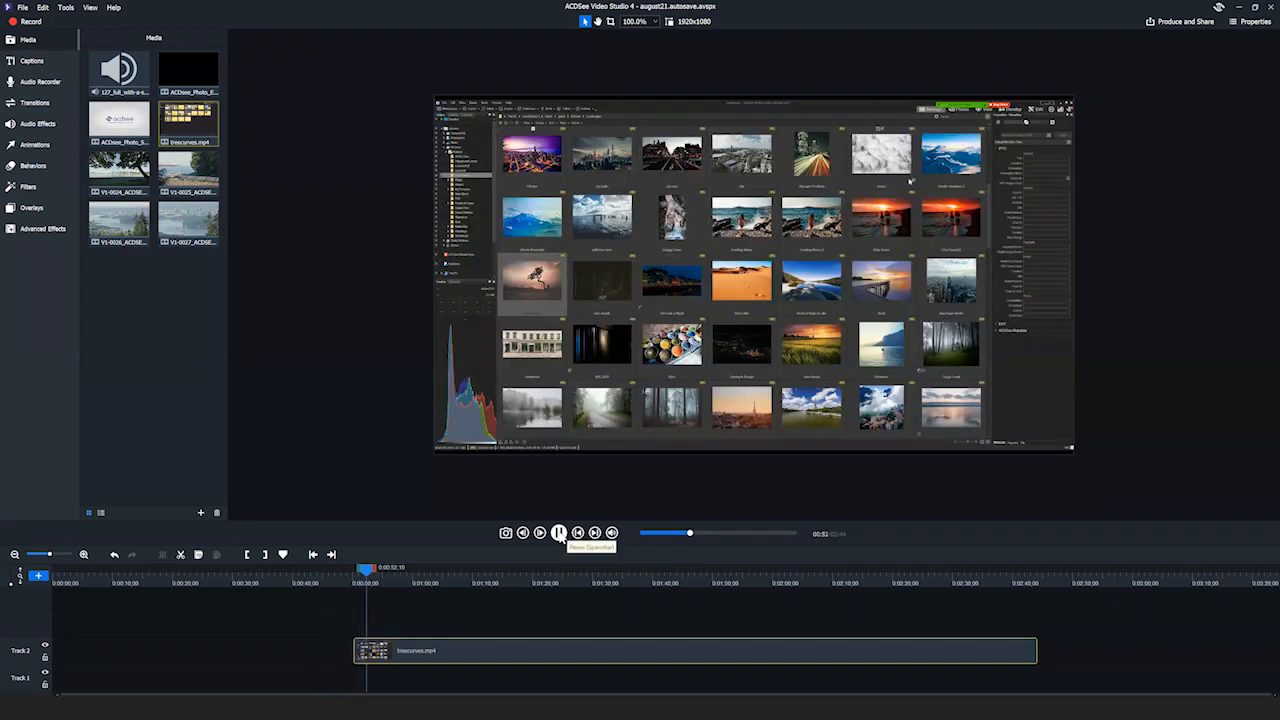
key(space)
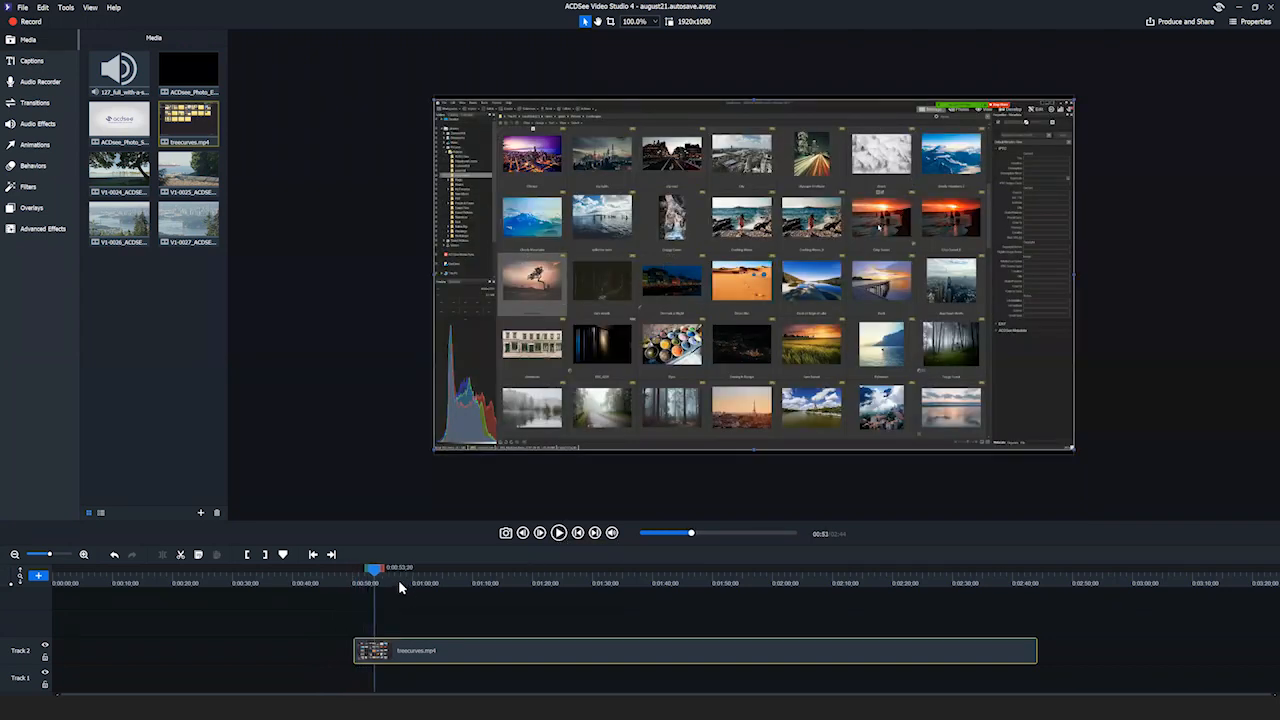
drag(376, 576, 980, 596)
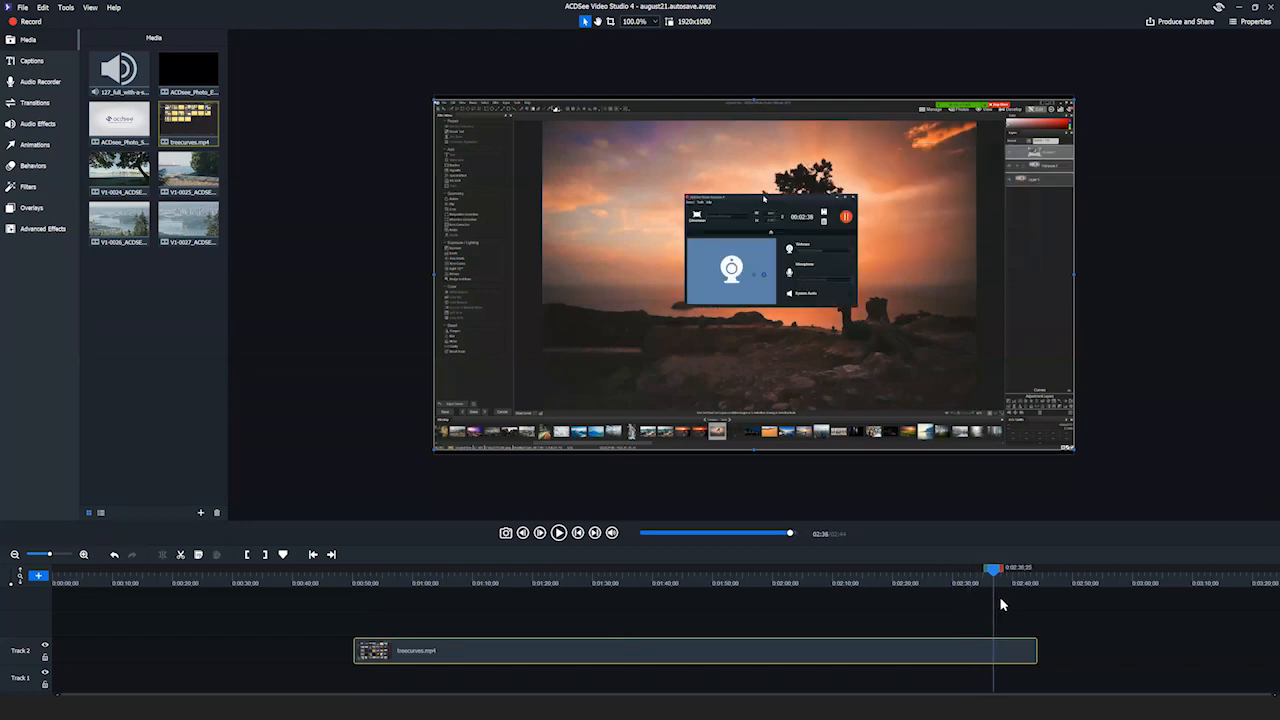
drag(991, 597, 982, 593)
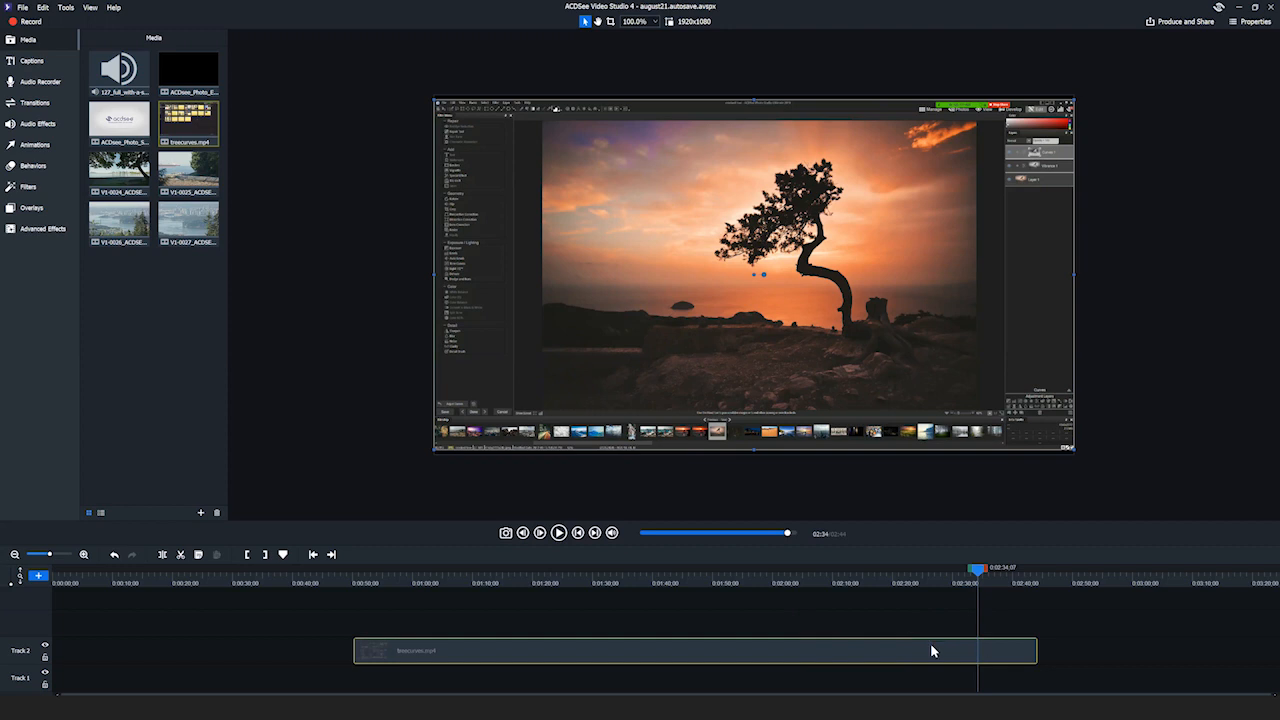
click(163, 557)
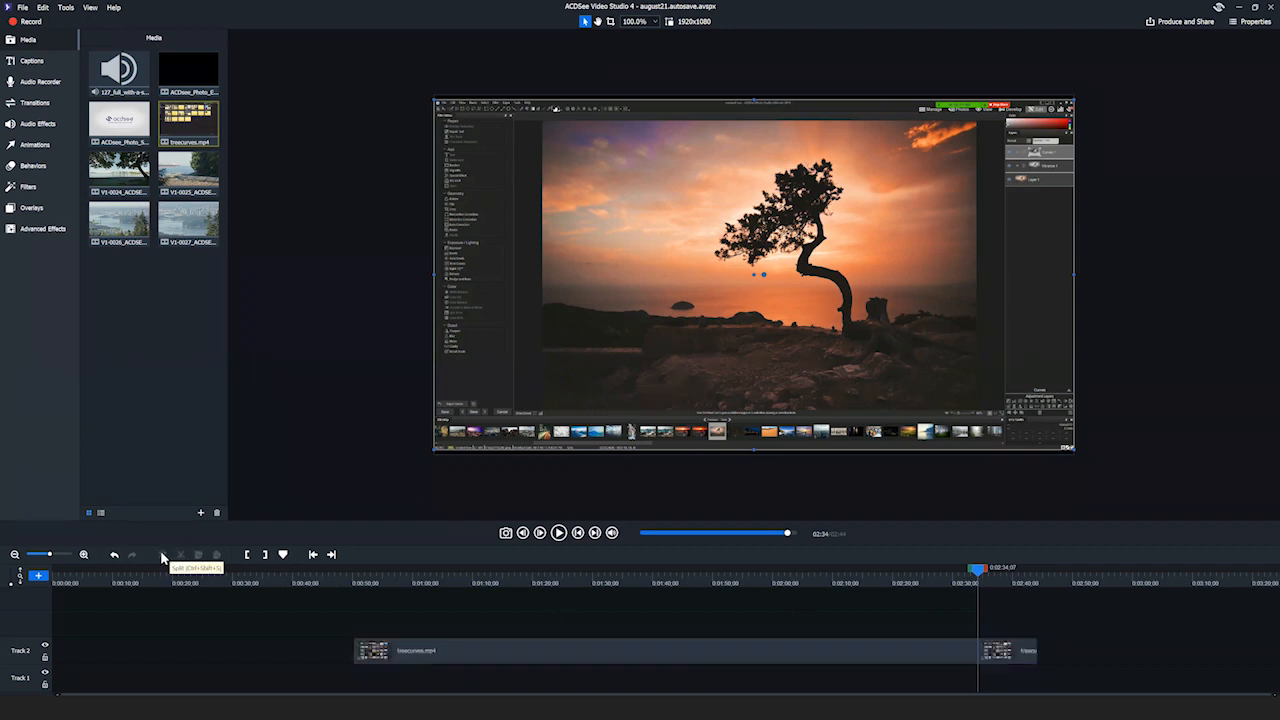
click(1000, 658)
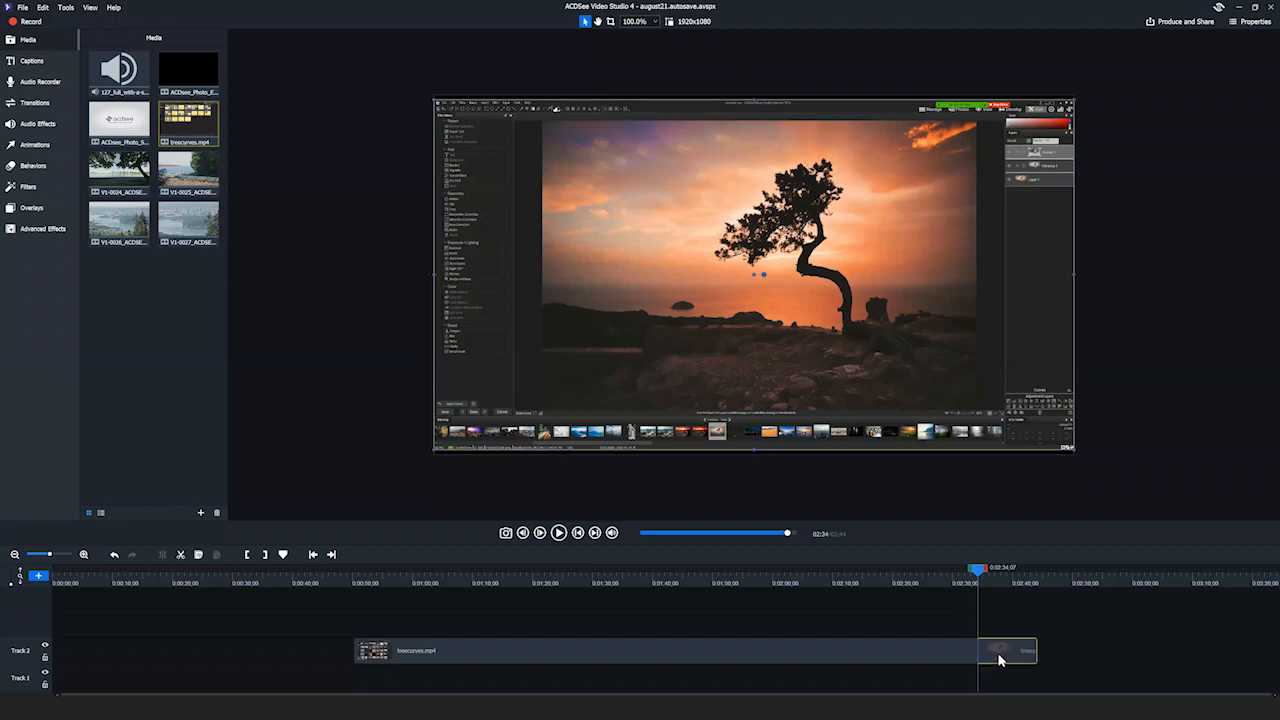
key(Delete)
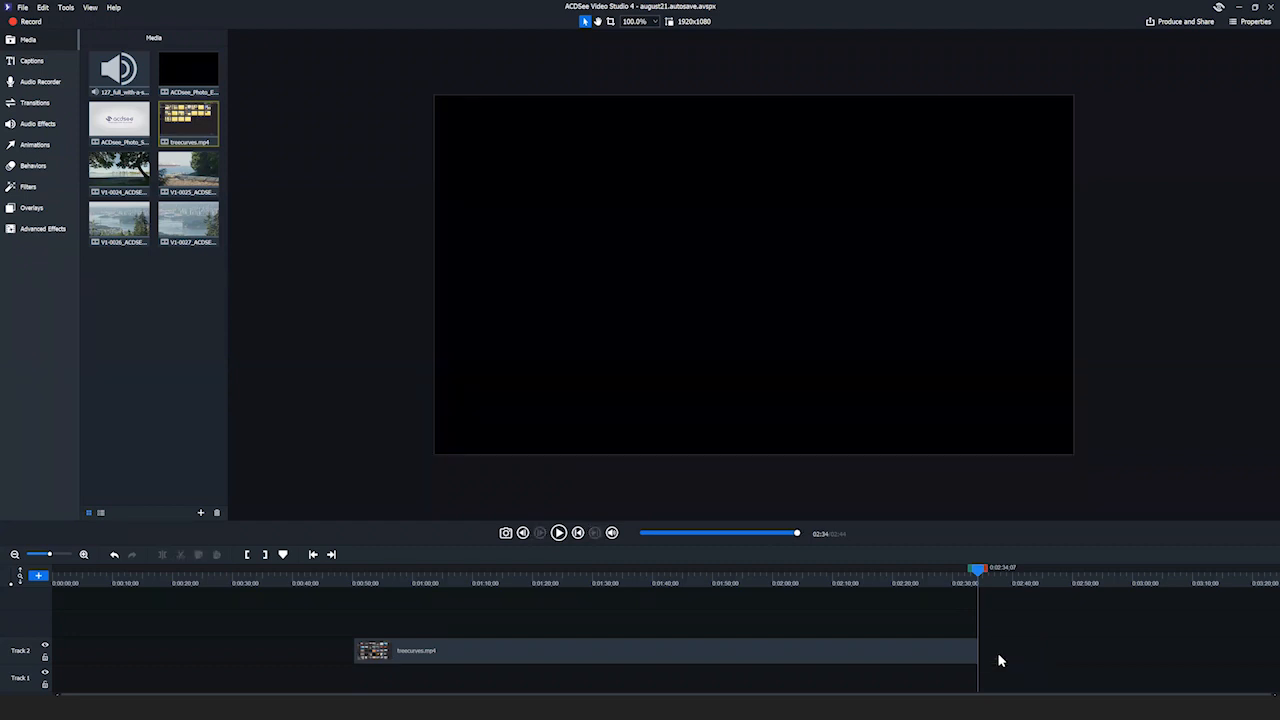
Move the trimmed treecurves.mp4 clip on Track 2 to the start of the timeline at 0:00:00
drag(832, 575, 673, 637)
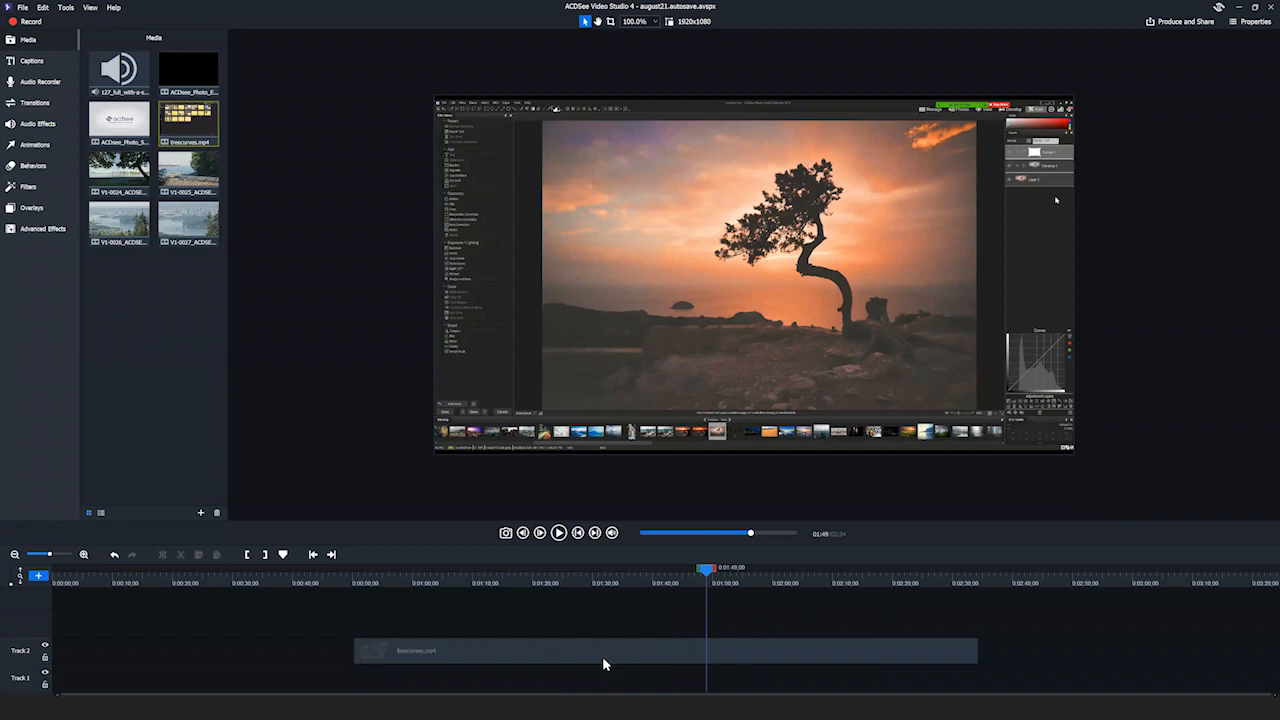
drag(530, 650, 465, 625)
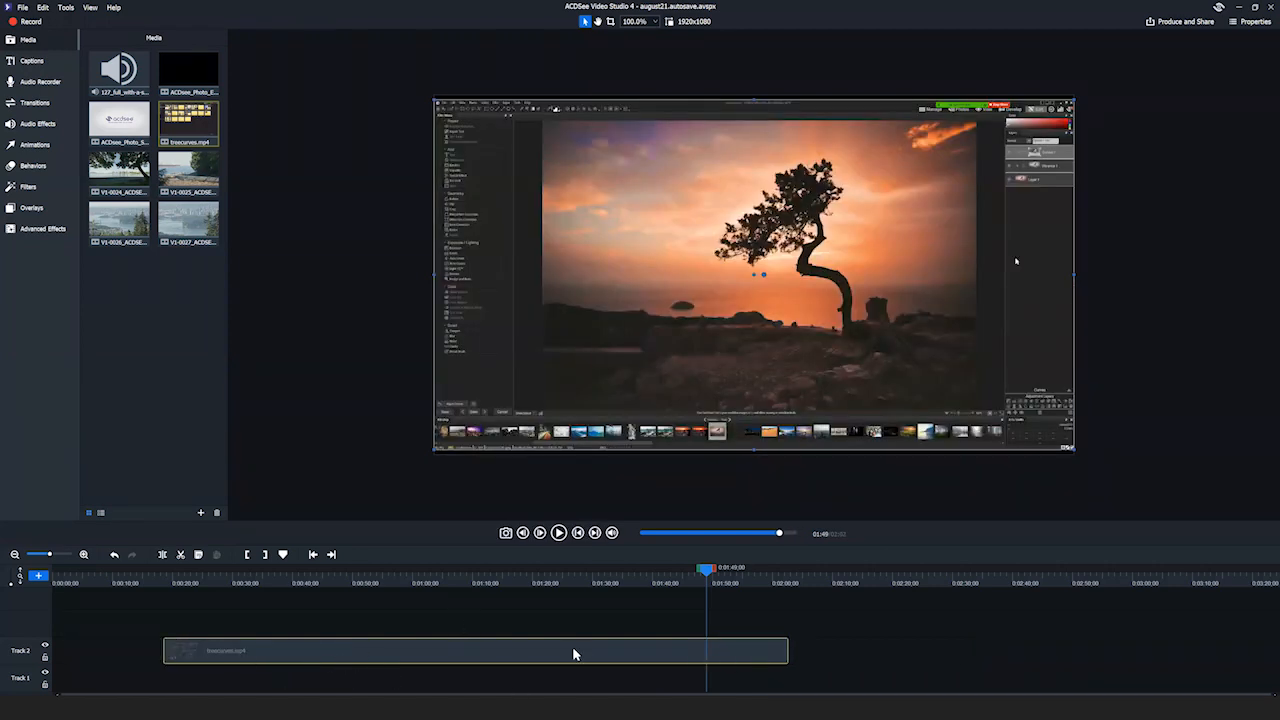
drag(516, 659, 354, 666)
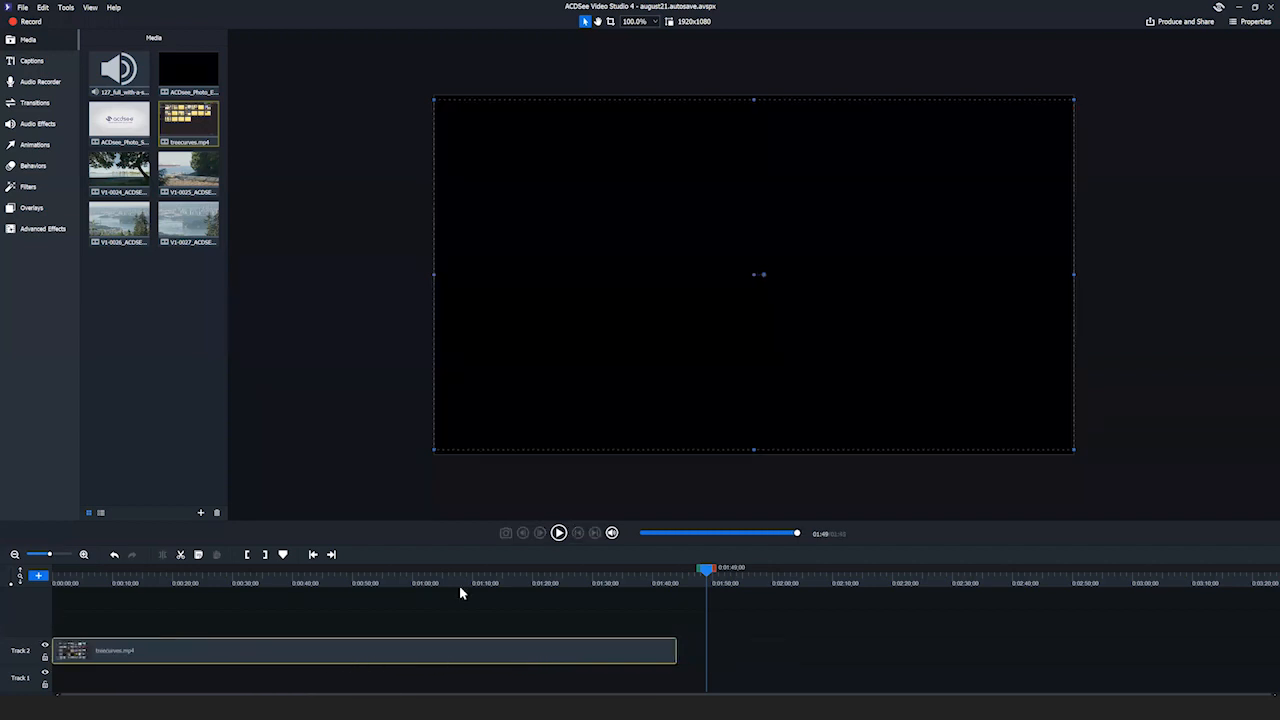
Examine the treecurves.mp4 footage at several points from middle to end and near the beginning, at closer and wider timeline scales
drag(690, 567, 500, 567)
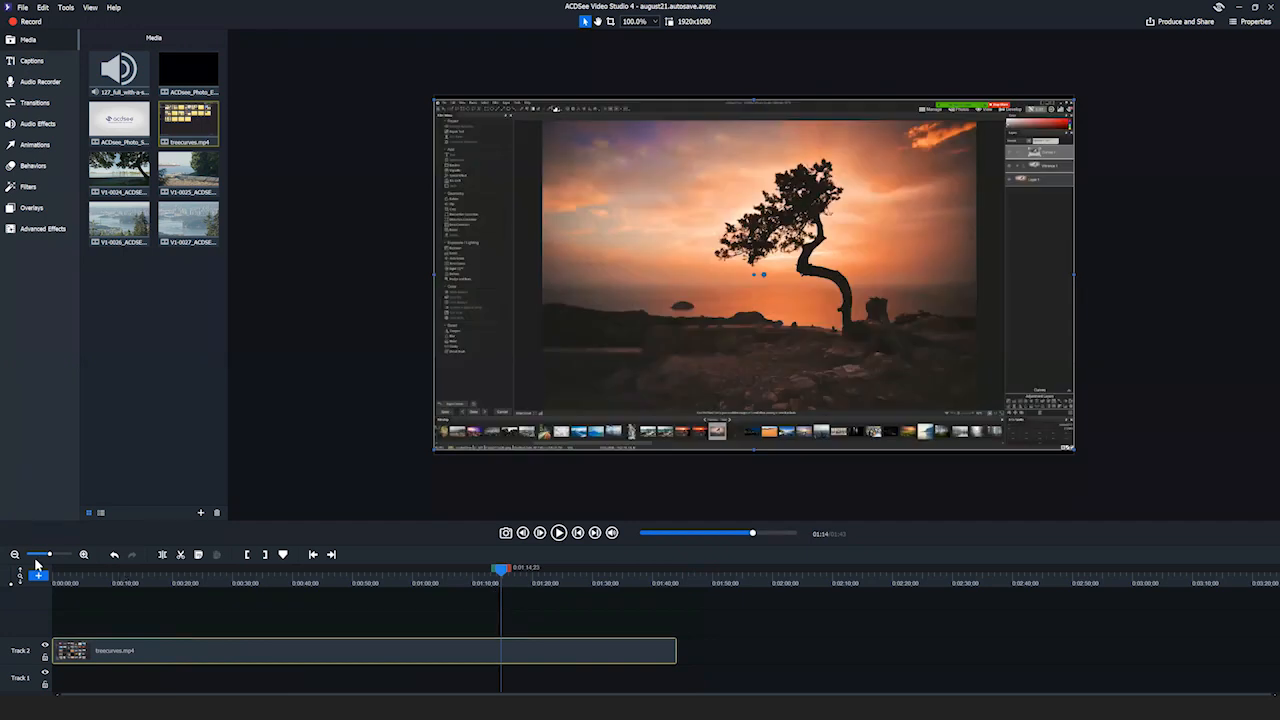
drag(53, 559, 67, 558)
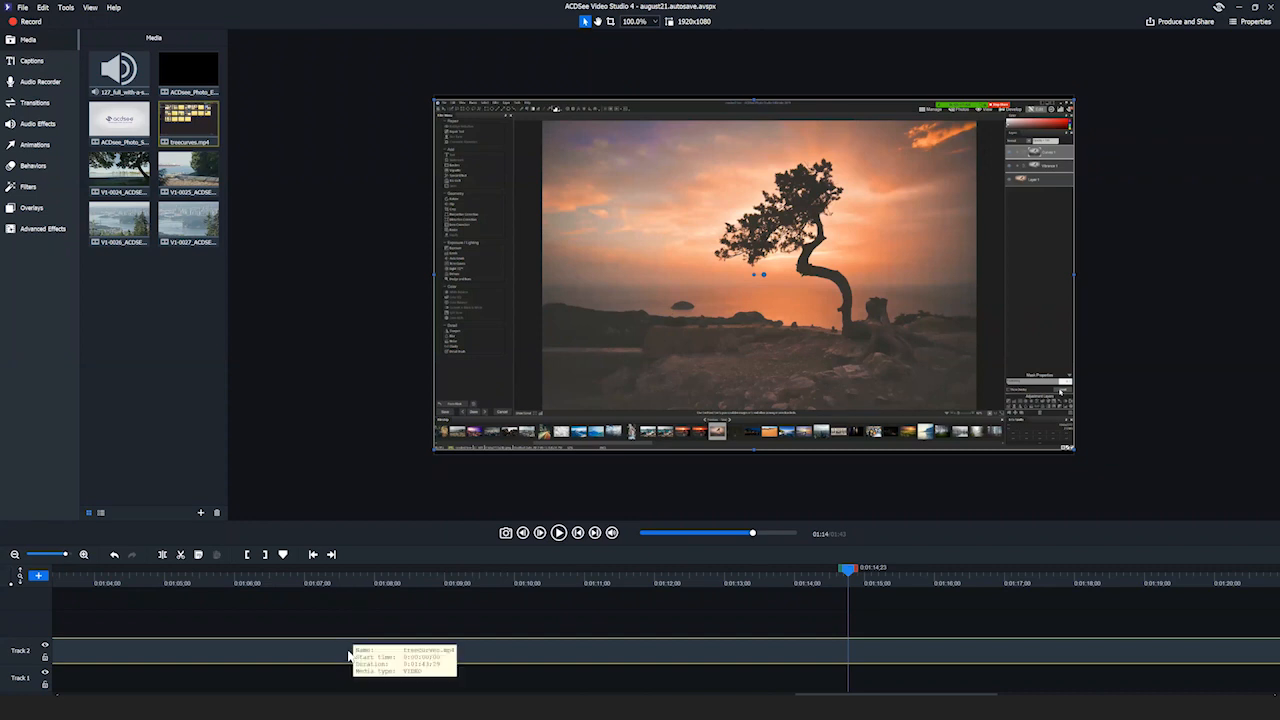
drag(455, 582, 409, 585)
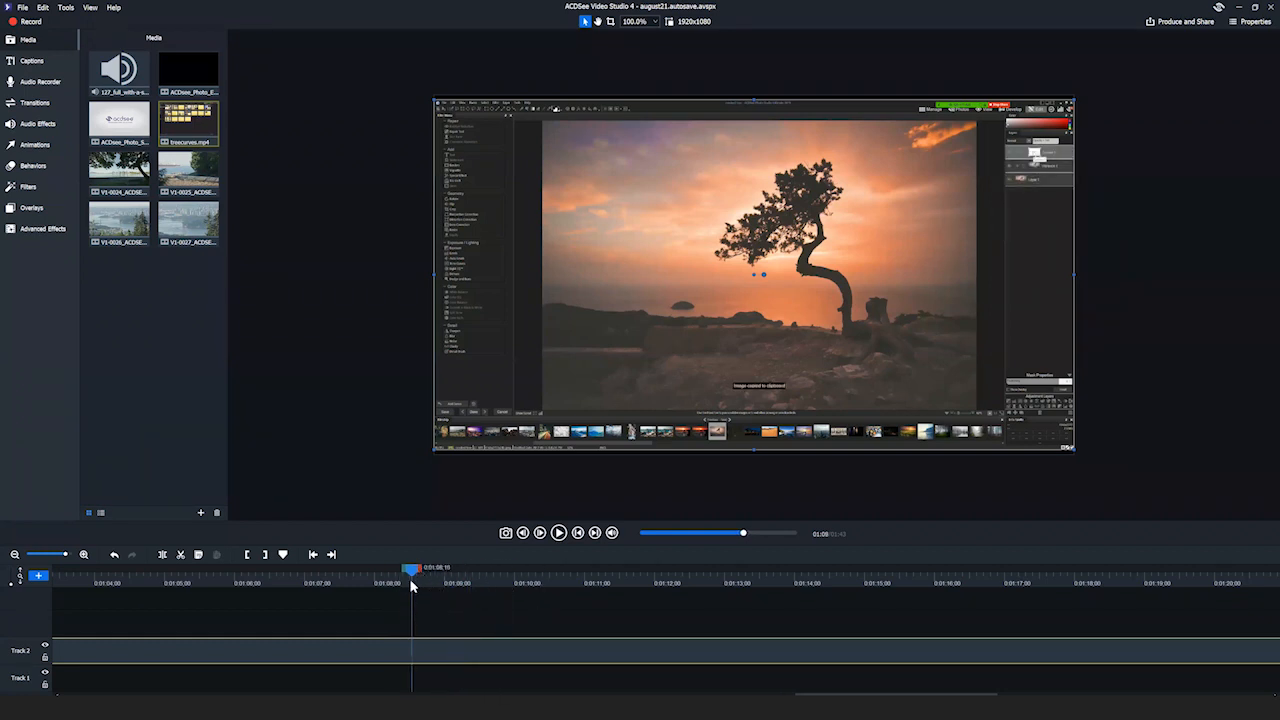
drag(63, 558, 42, 555)
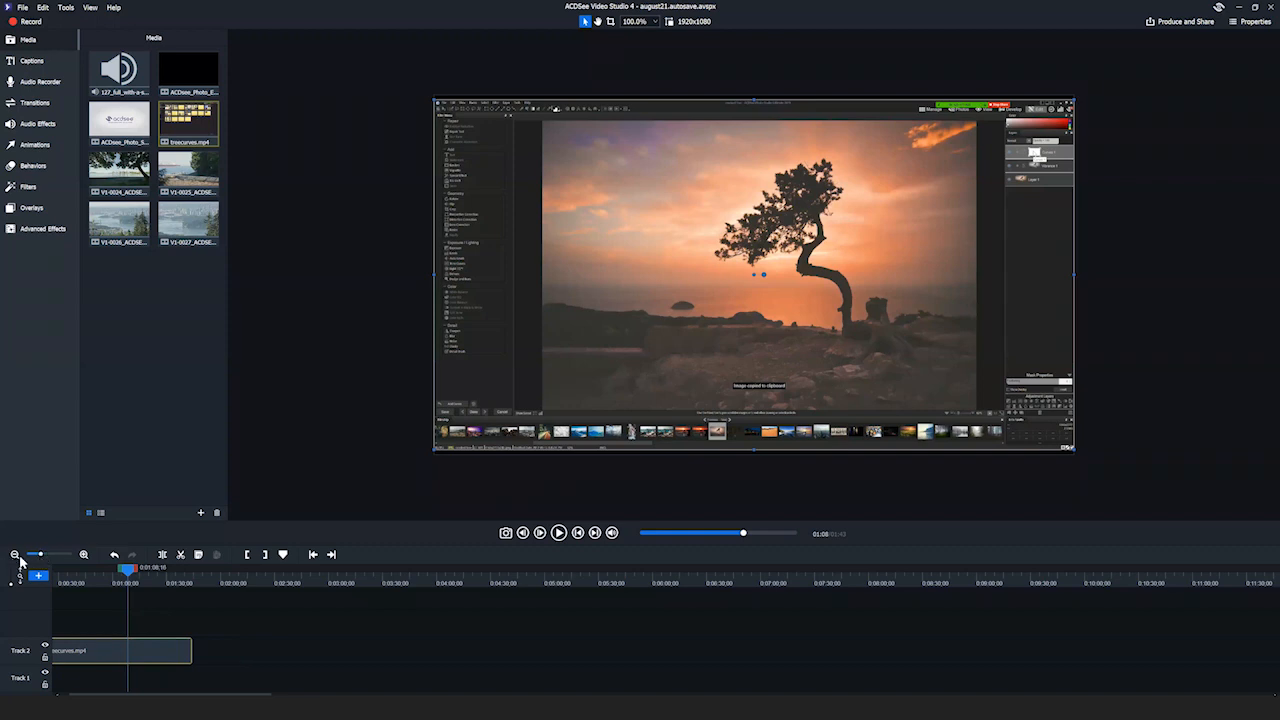
drag(170, 694, 152, 694)
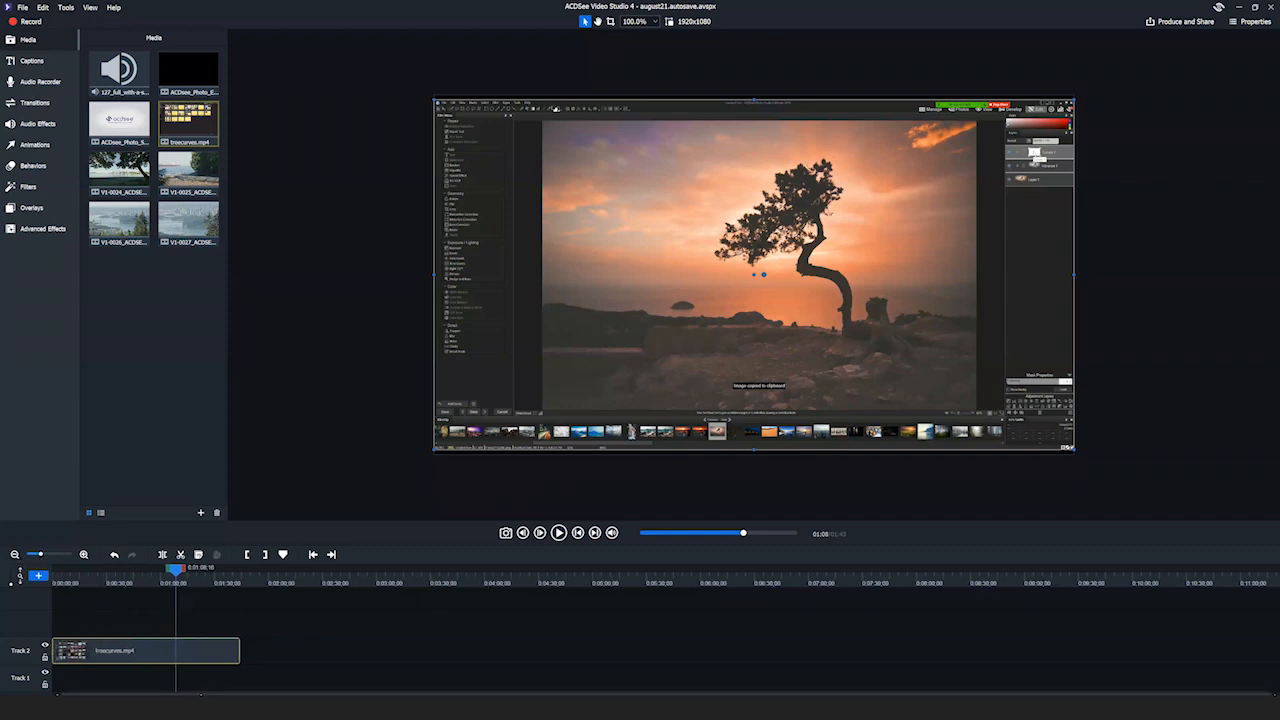
drag(174, 571, 240, 591)
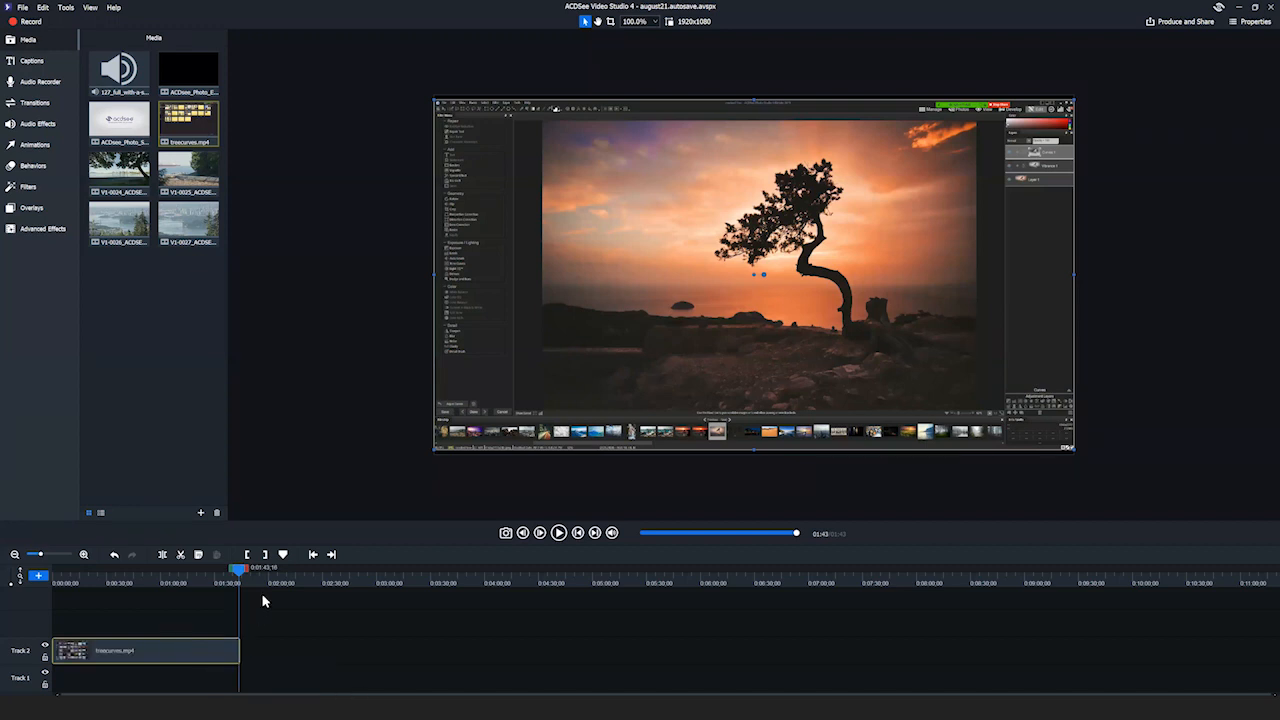
drag(238, 577, 137, 591)
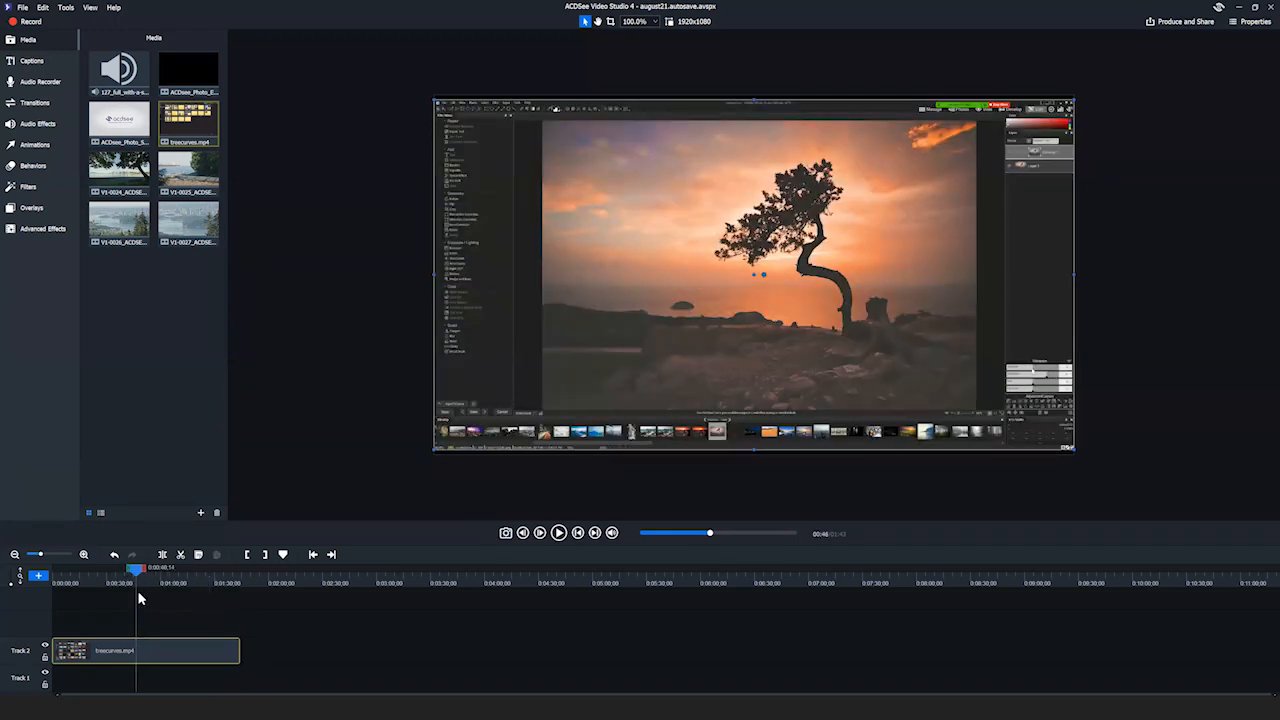
click(88, 584)
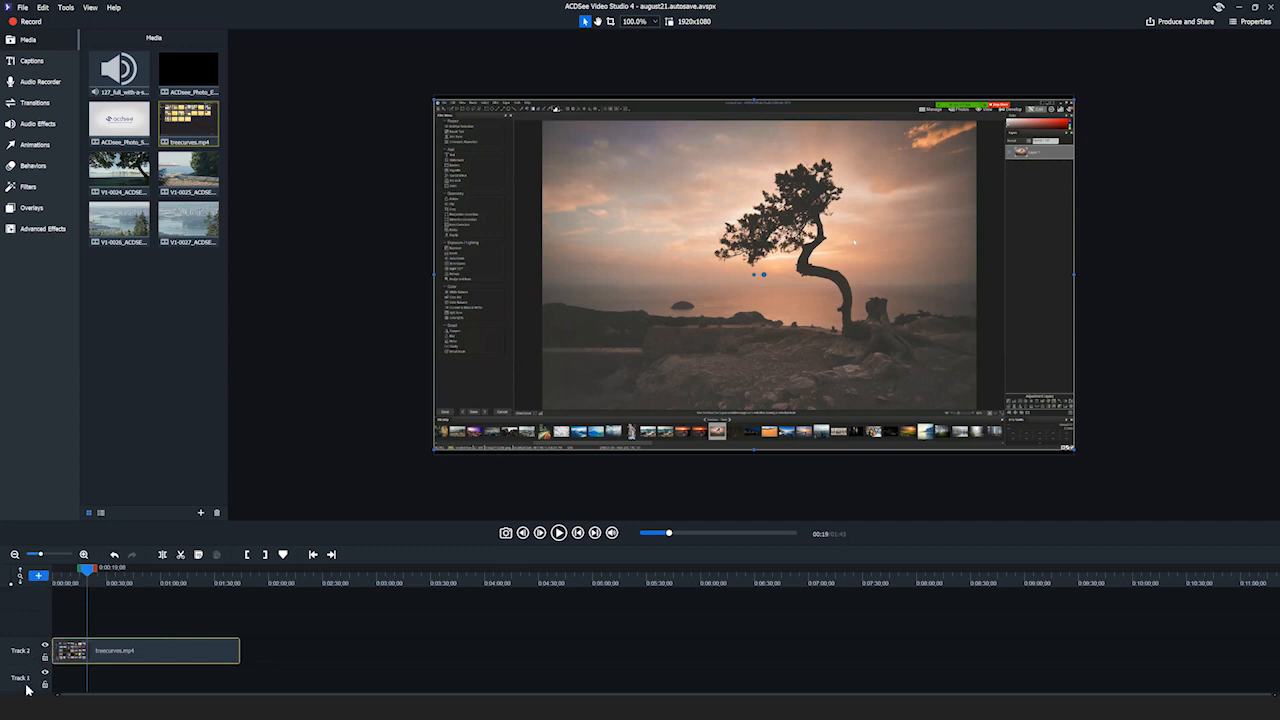
Add a third track and move the treecurves.mp4 clip up onto Track 3
click(39, 577)
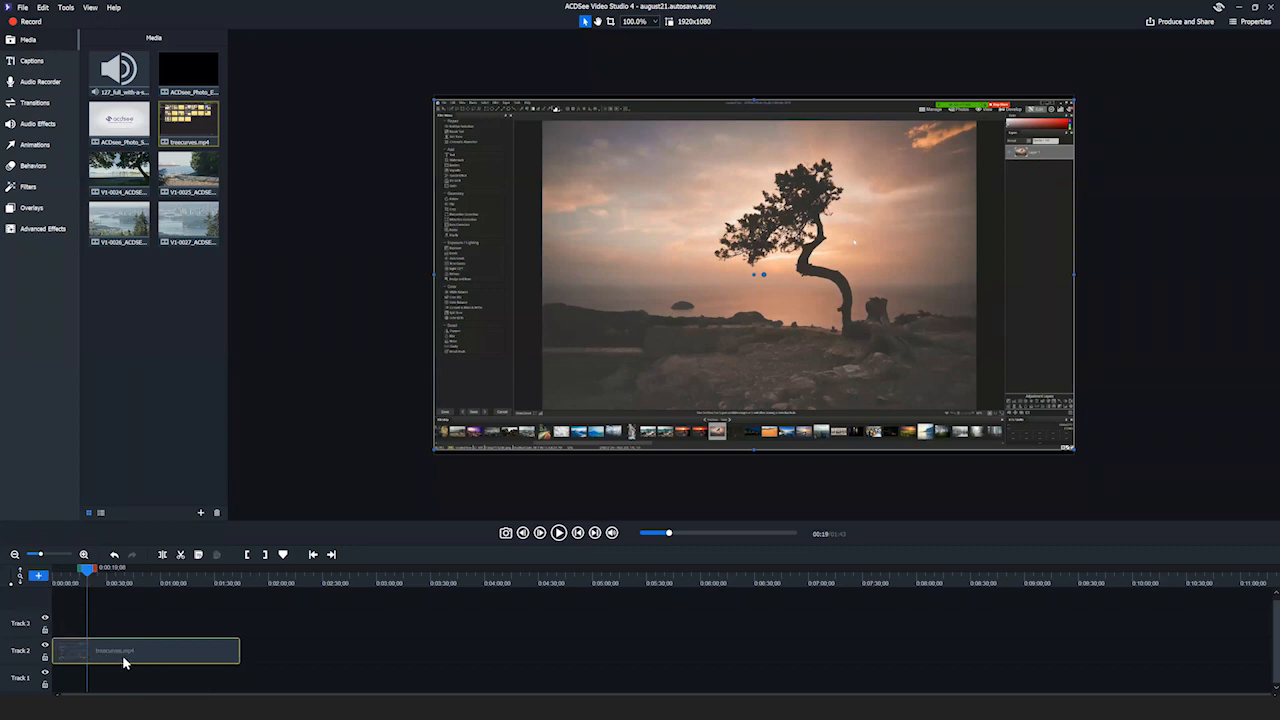
drag(108, 629, 106, 623)
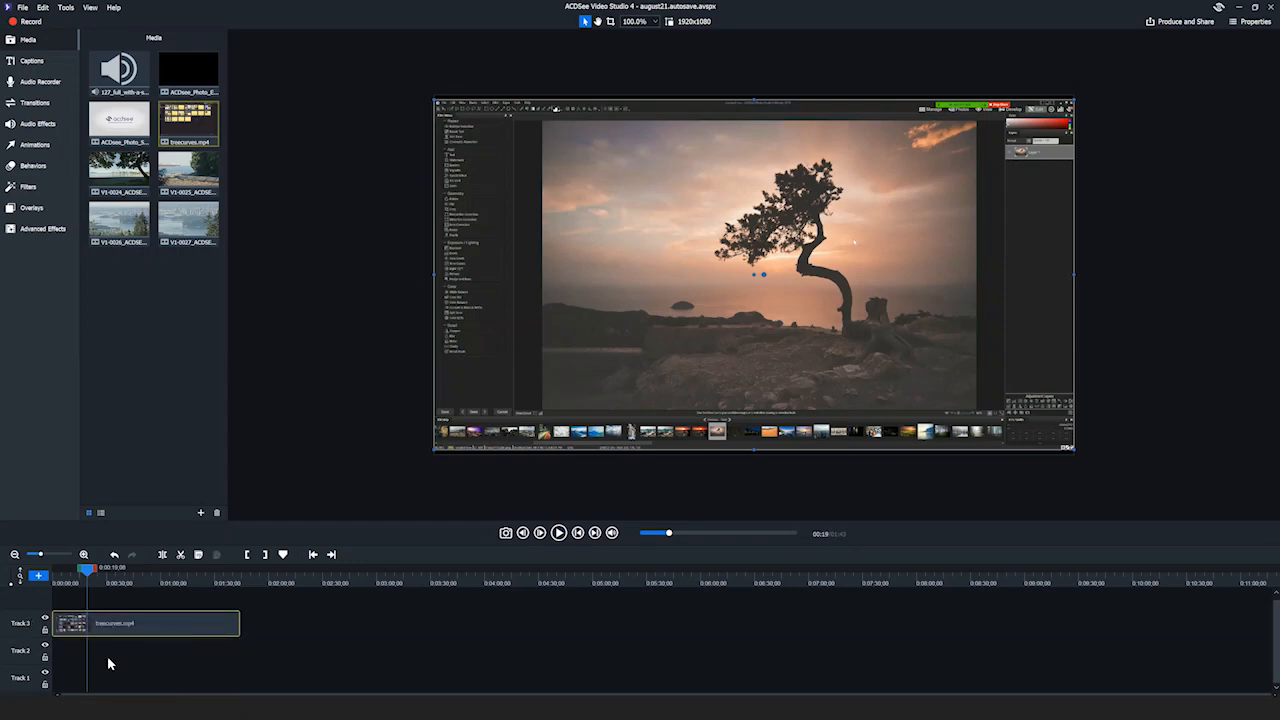
Place the 127_full_with-a-single-step audio file at the start of Track 2 and preview it with the video from the beginning
drag(118, 72, 50, 657)
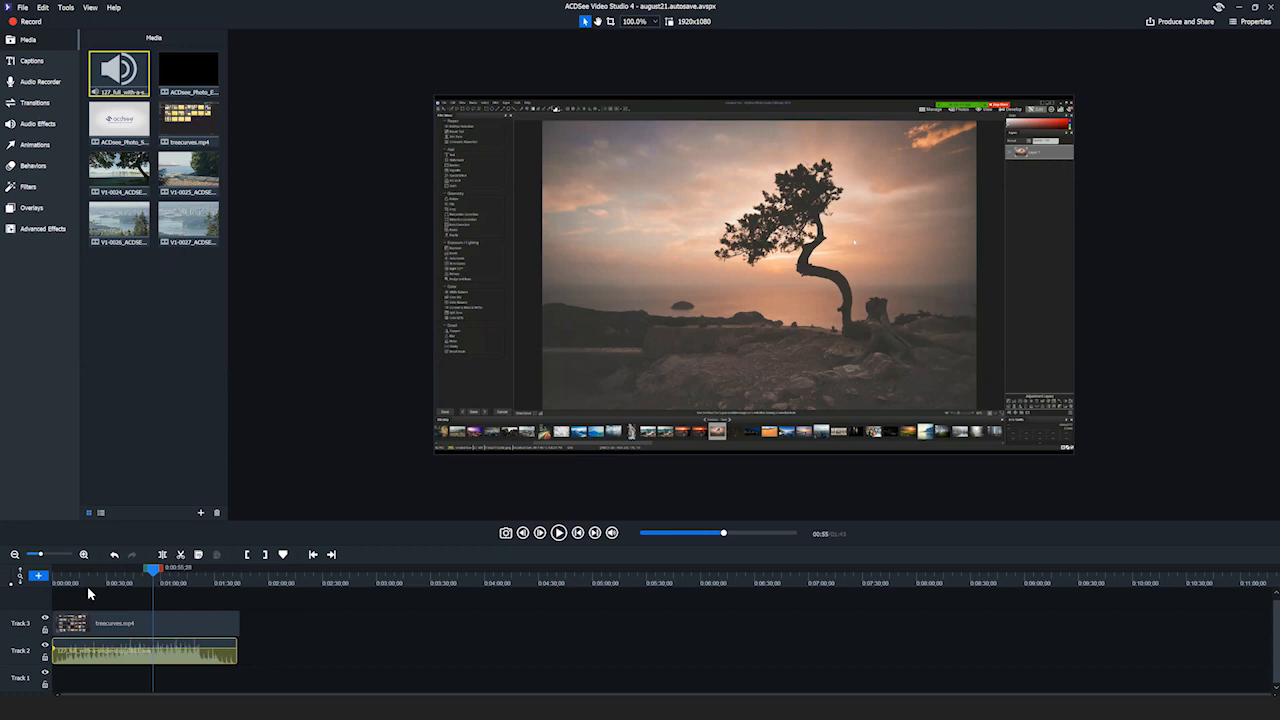
drag(88, 589, 46, 616)
click(132, 617)
click(558, 536)
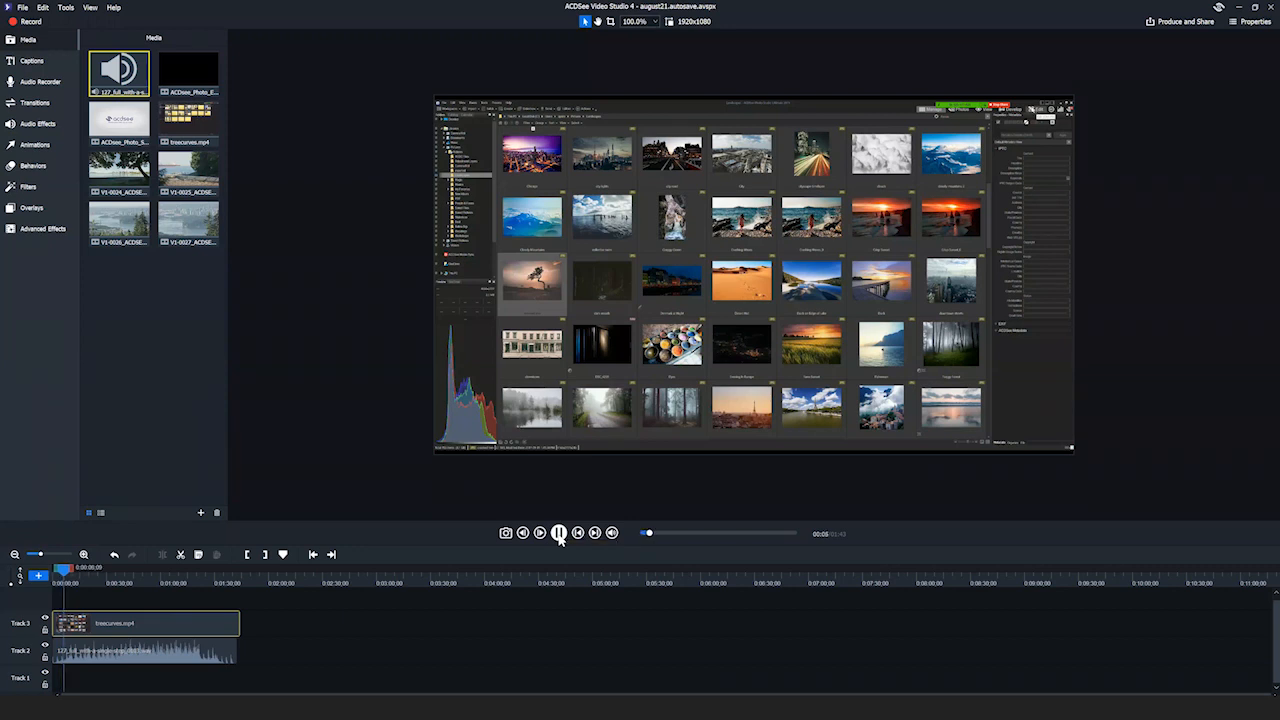
click(560, 532)
Add an audio point to the music clip on Track 2 and lower the clip's volume level
click(234, 650)
click(233, 652)
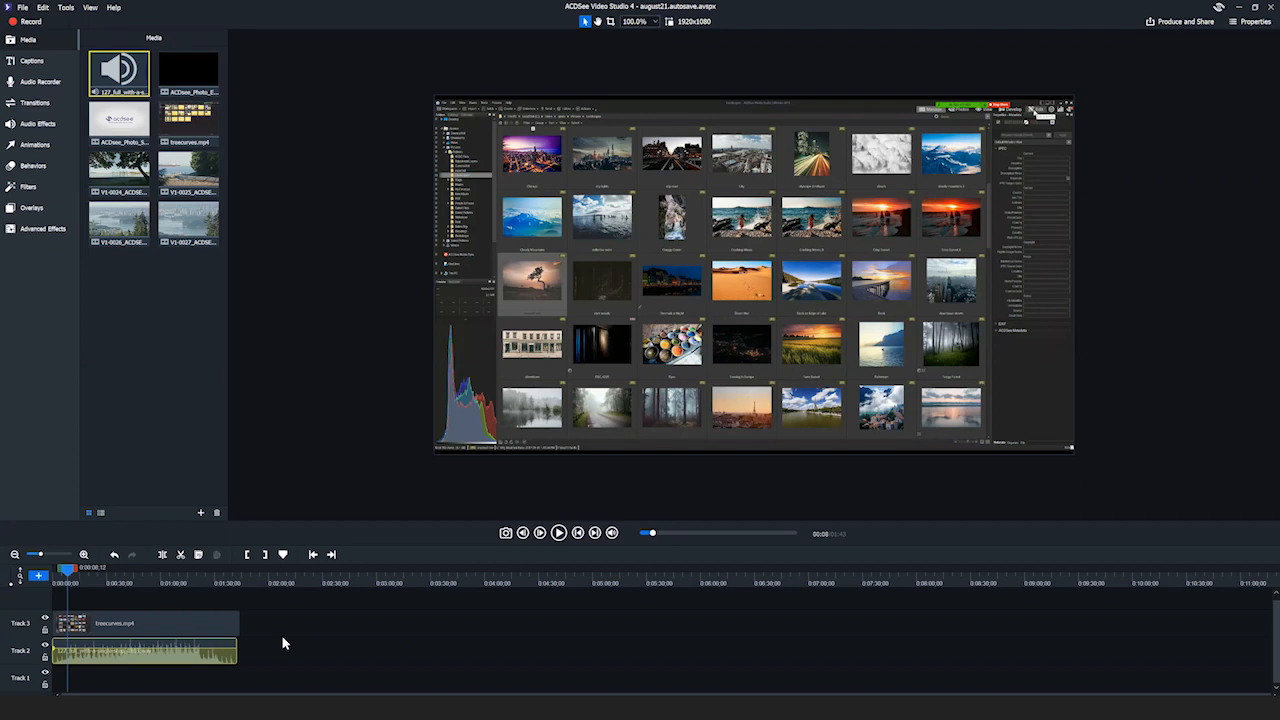
right_click(148, 662)
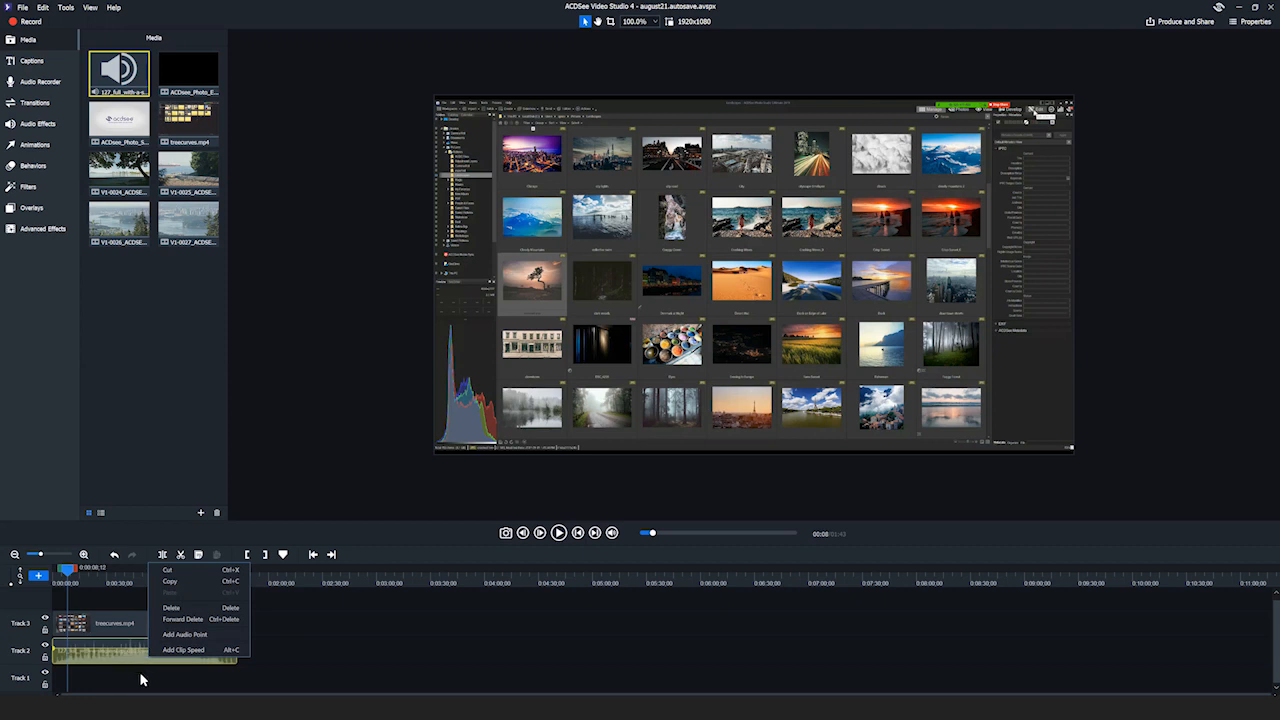
click(141, 679)
click(58, 651)
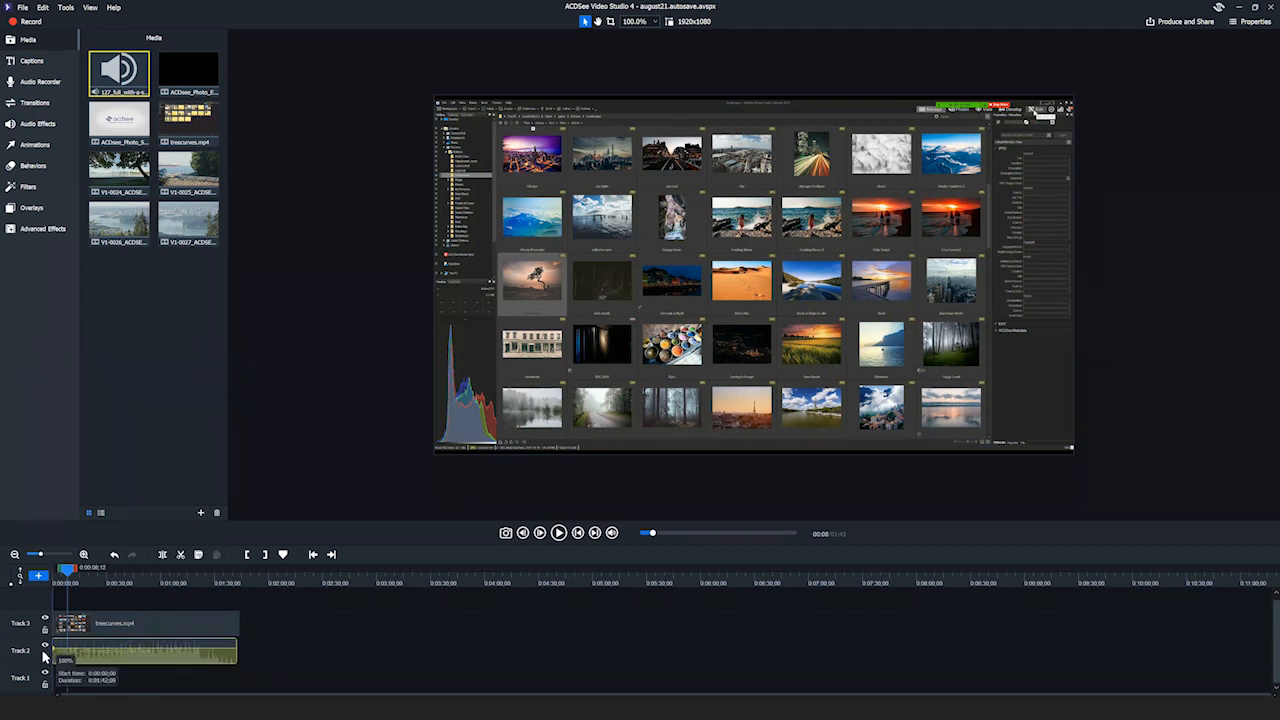
right_click(100, 658)
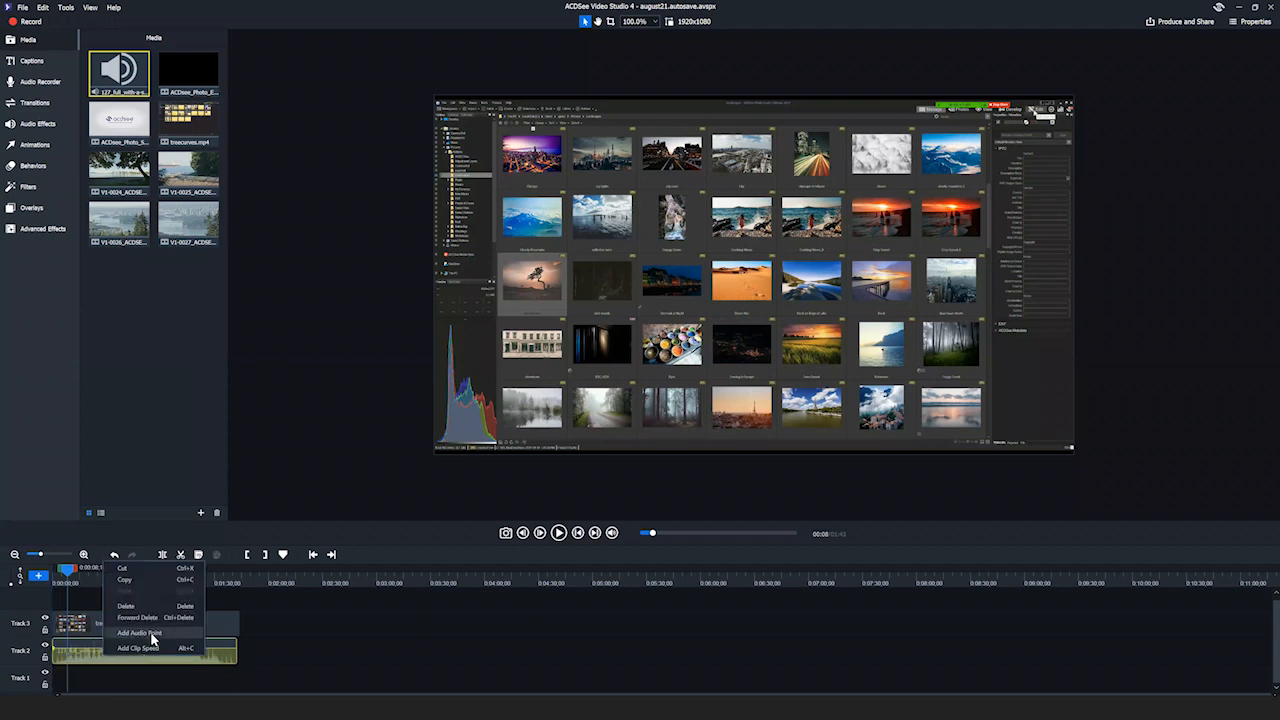
click(151, 634)
drag(106, 662, 63, 665)
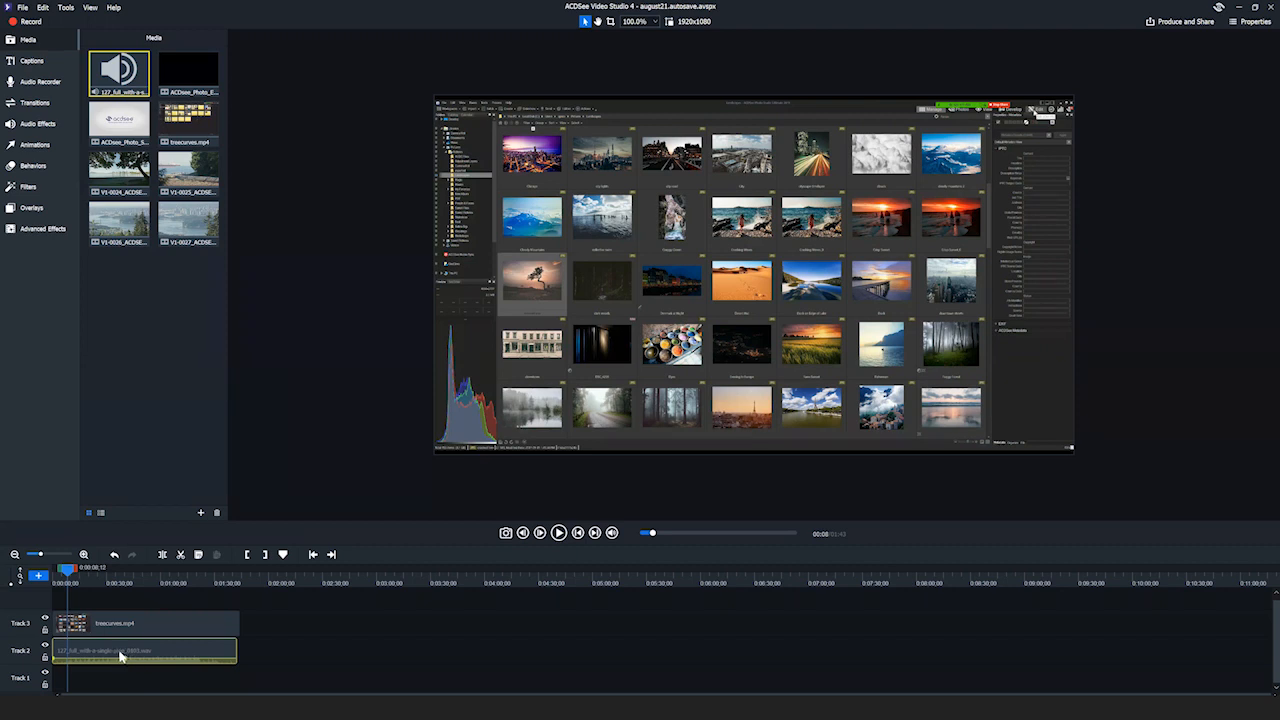
Move the music clip down to Track 1 and lock that track
drag(150, 650, 149, 680)
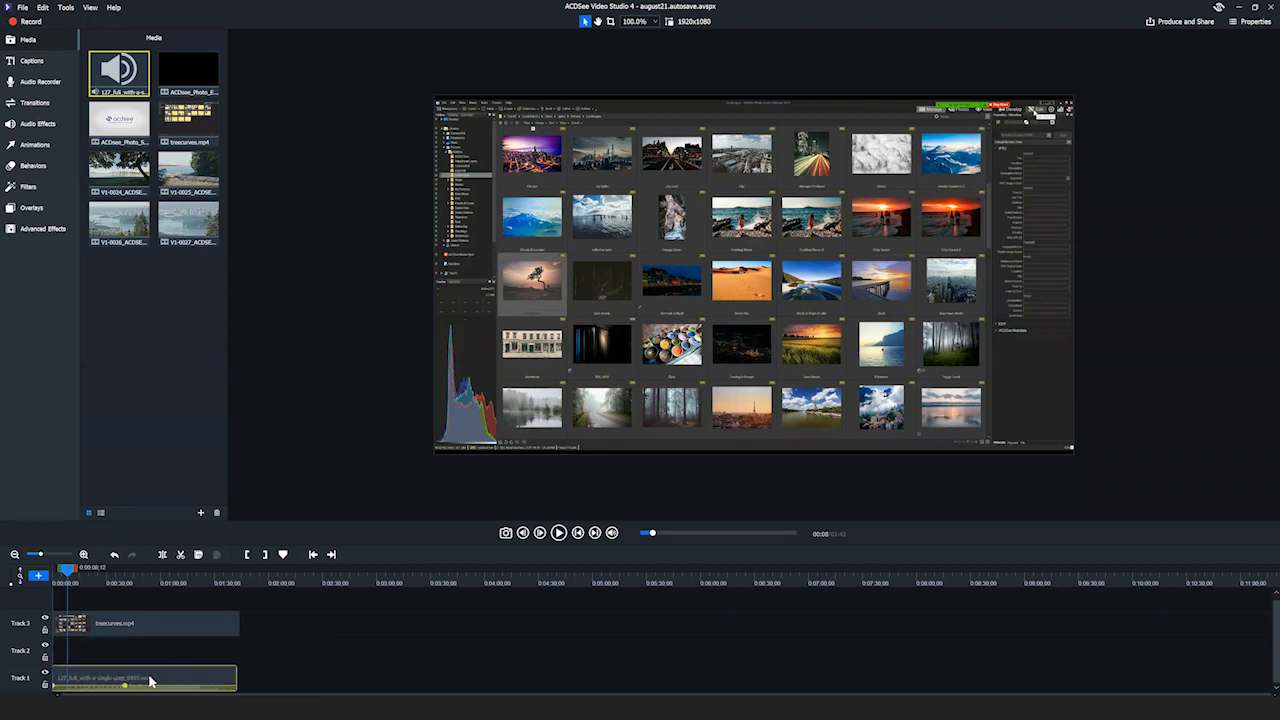
click(44, 686)
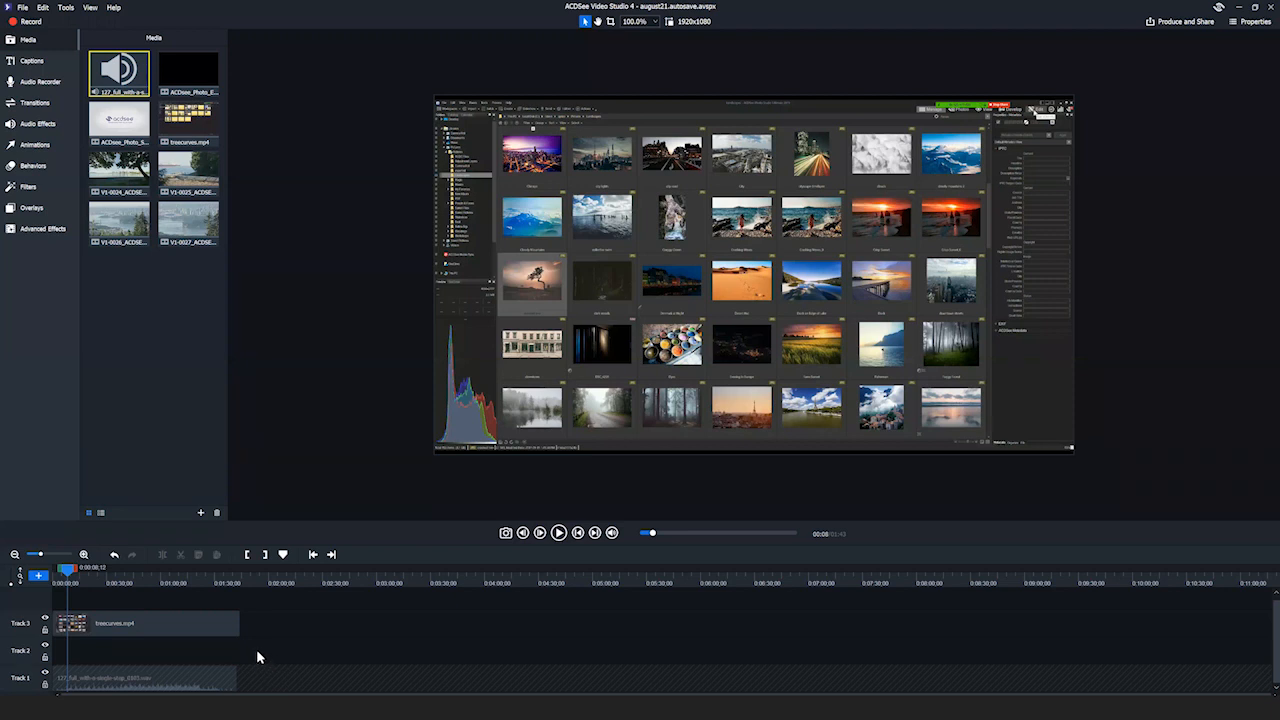
drag(137, 621, 137, 651)
Return the playhead to the start of the timeline and open the Audio Recorder
drag(66, 570, 36, 587)
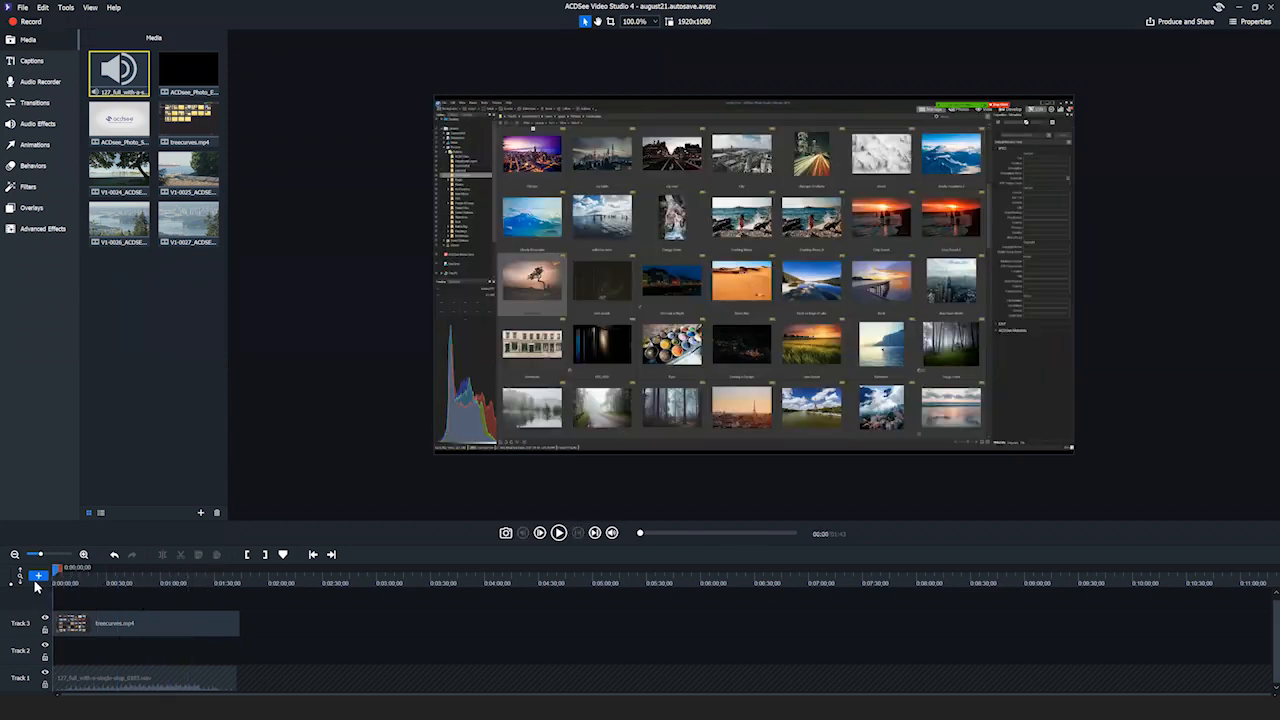
click(40, 83)
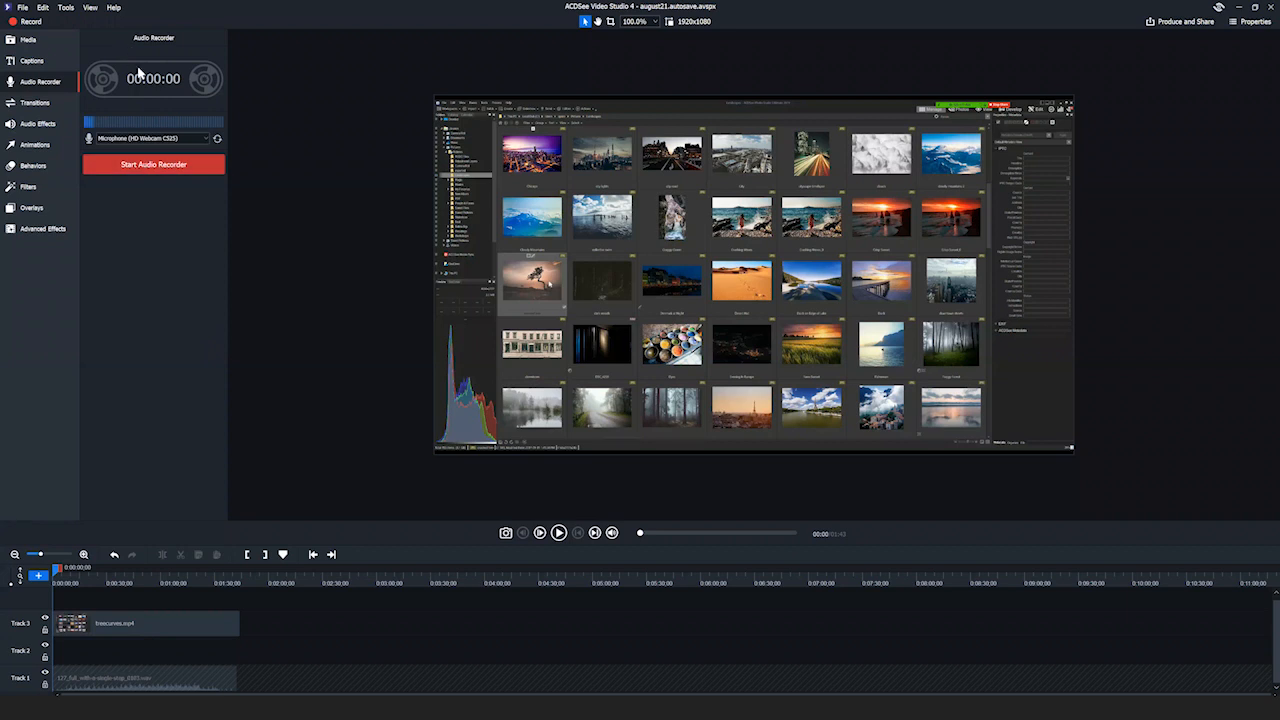
Save the project to the Desktop with the file name august21.autosave
click(22, 7)
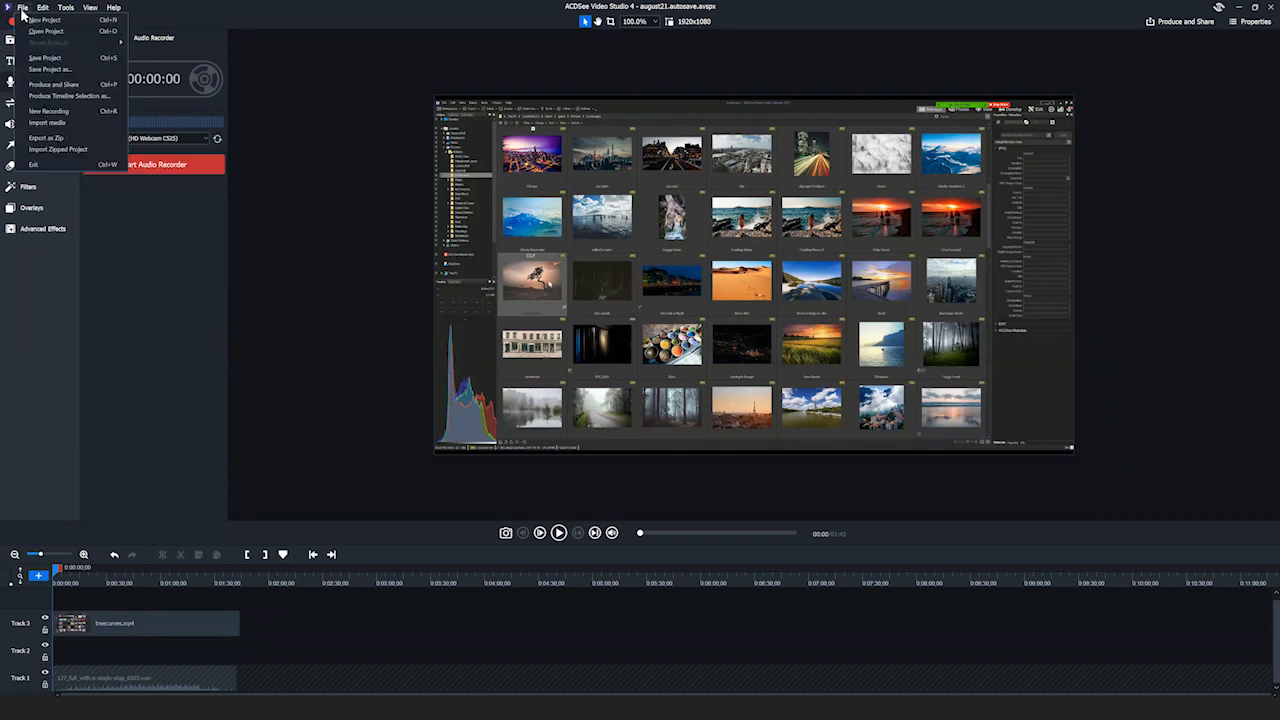
click(50, 57)
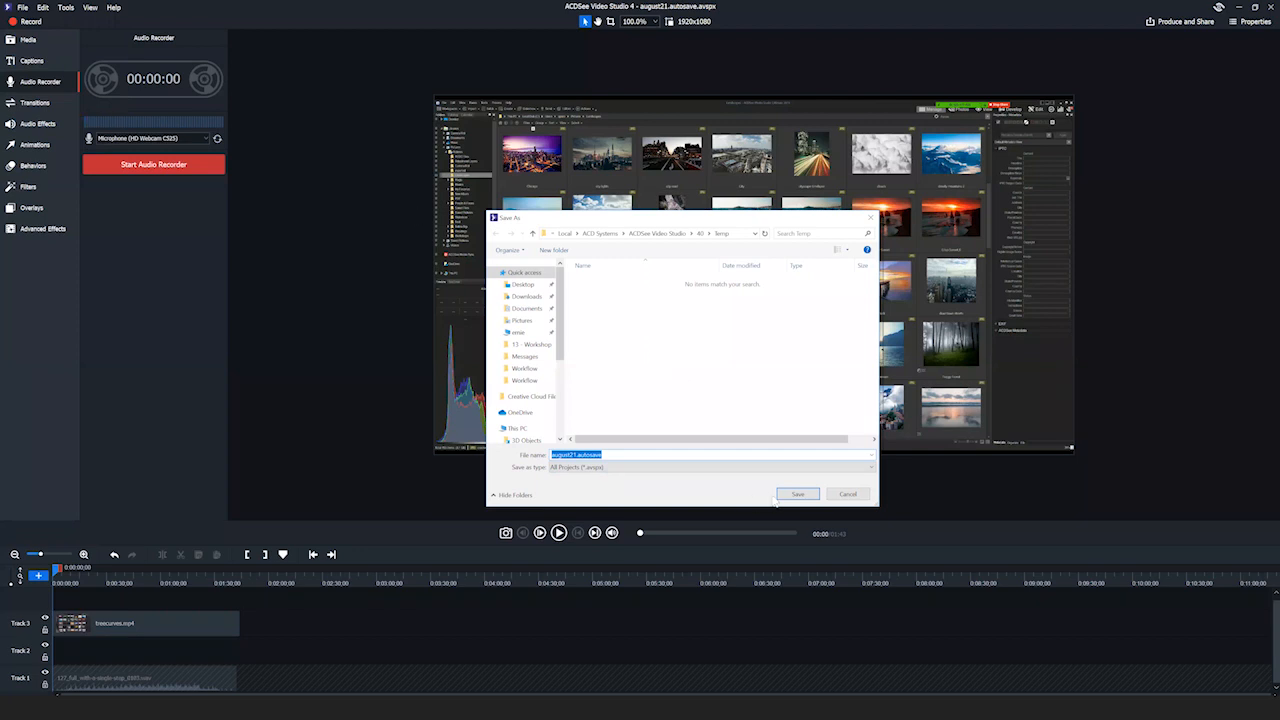
click(523, 285)
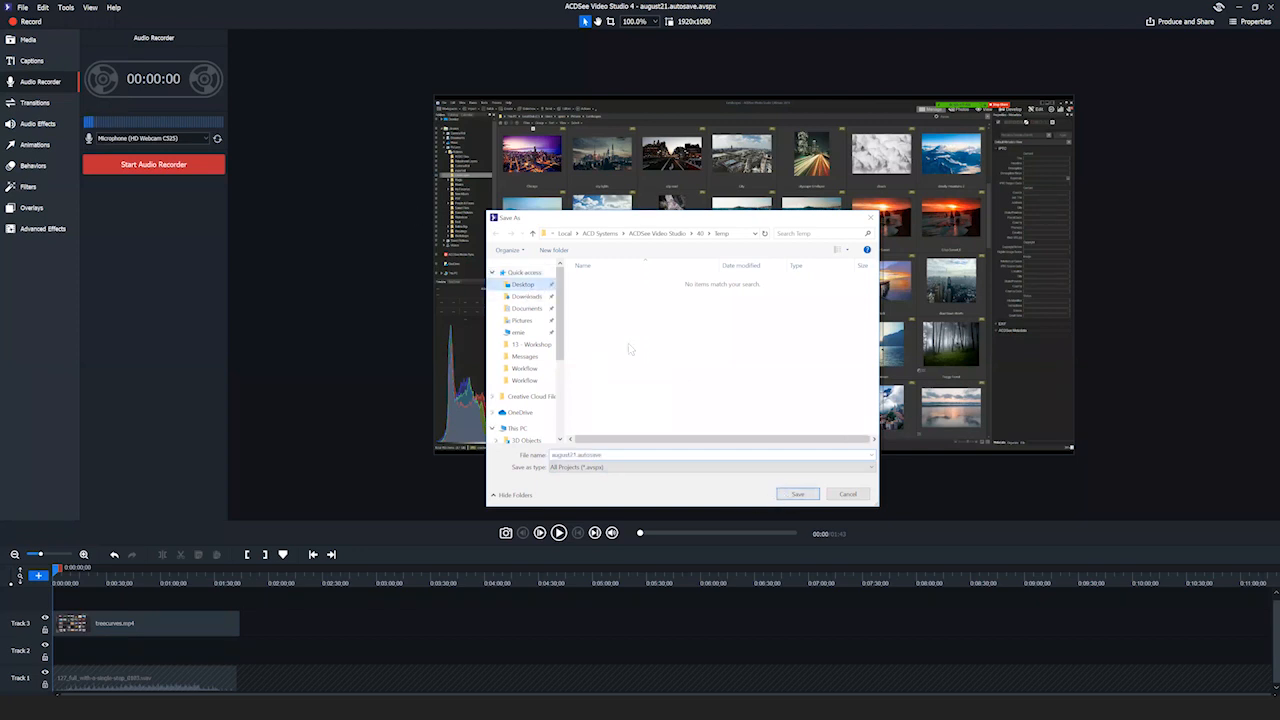
click(804, 497)
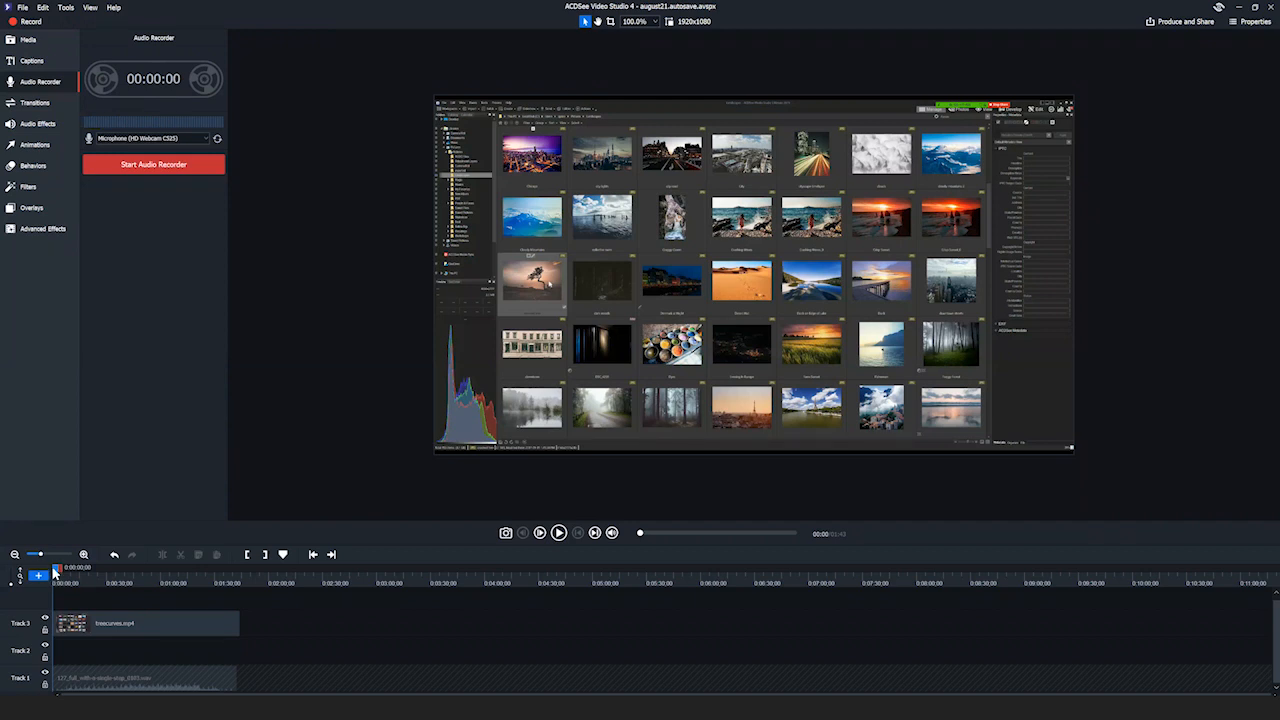
Split the video clip on Track 3 at 0:00:24;03, just before the menu is opened in the recording
drag(55, 572, 101, 583)
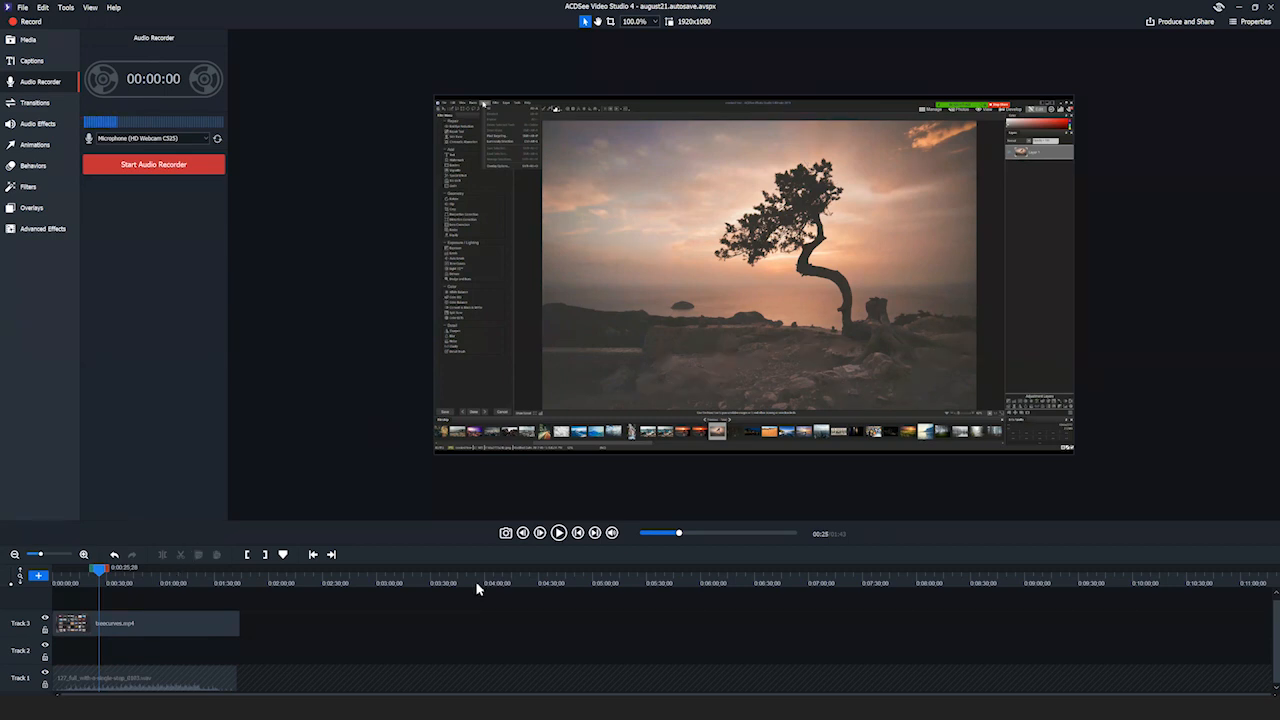
mouse_move(104, 578)
mouse_down()
mouse_move(222, 578)
mouse_move(63, 582)
mouse_move(100, 586)
mouse_up()
right_click(100, 586)
click(303, 624)
drag(100, 577, 94, 577)
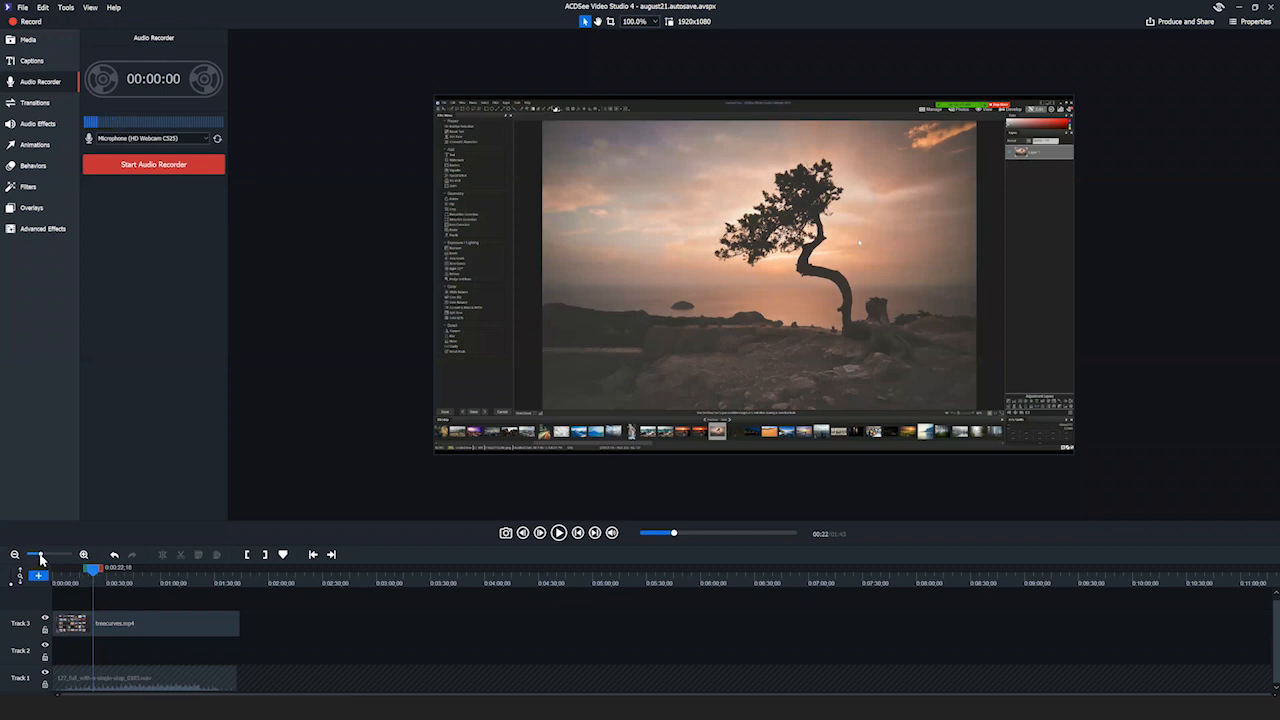
drag(41, 559, 53, 560)
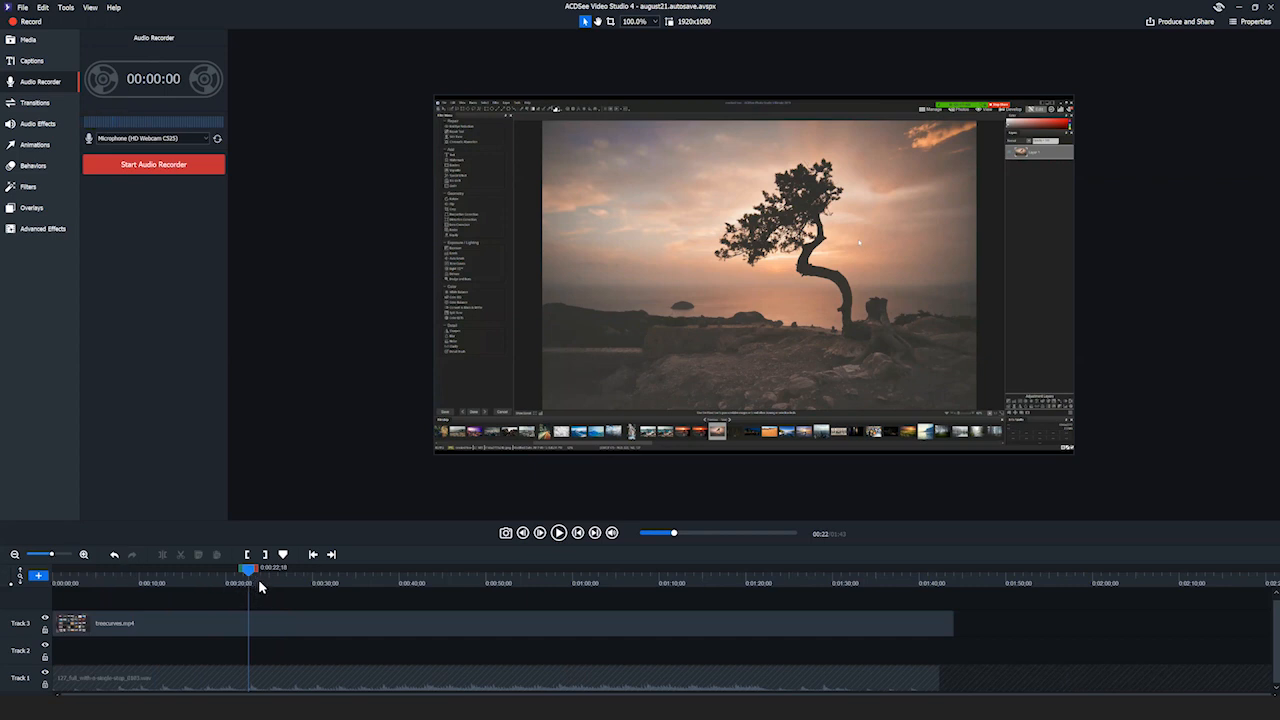
mouse_move(240, 573)
mouse_down()
mouse_move(188, 573)
mouse_move(289, 578)
mouse_move(262, 578)
mouse_up()
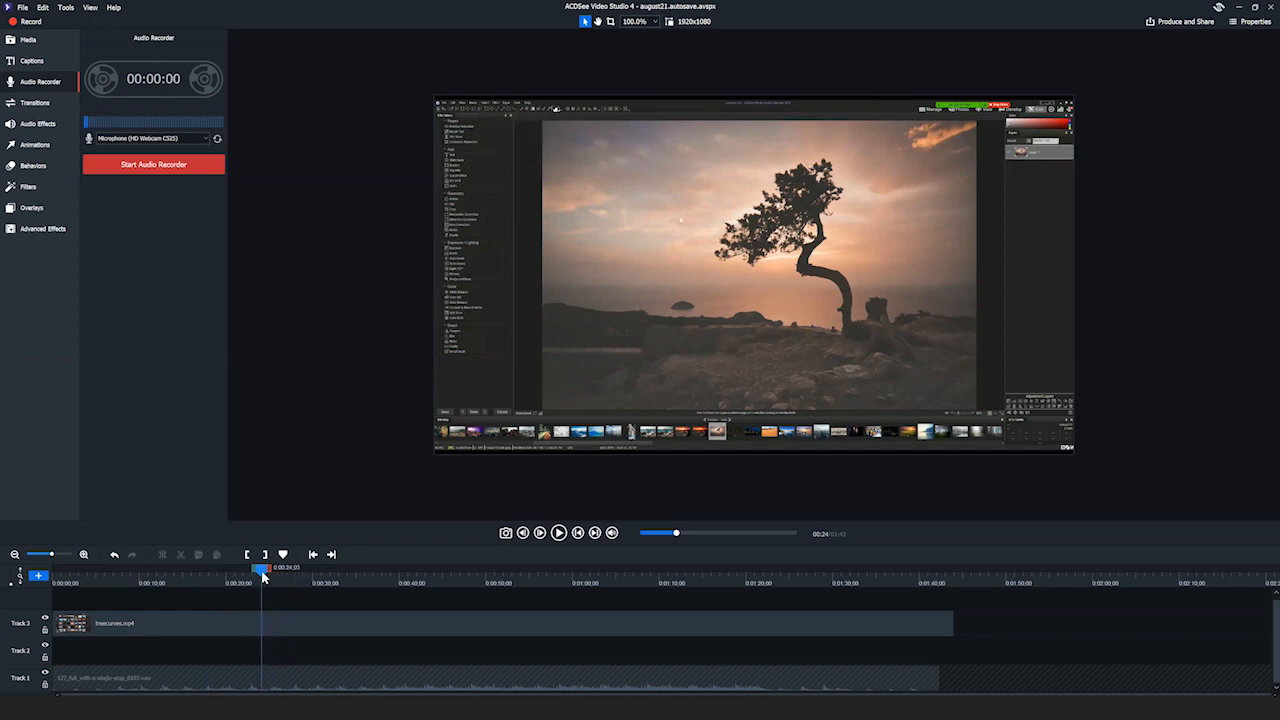
click(275, 617)
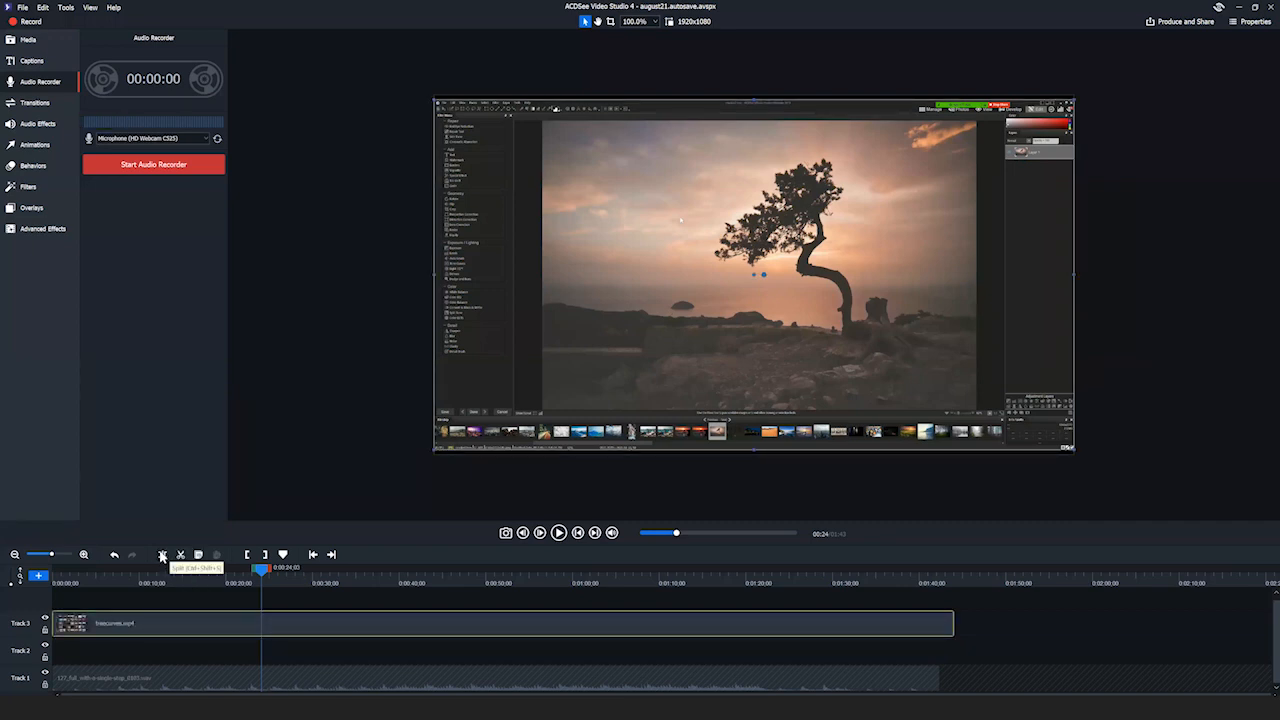
click(162, 556)
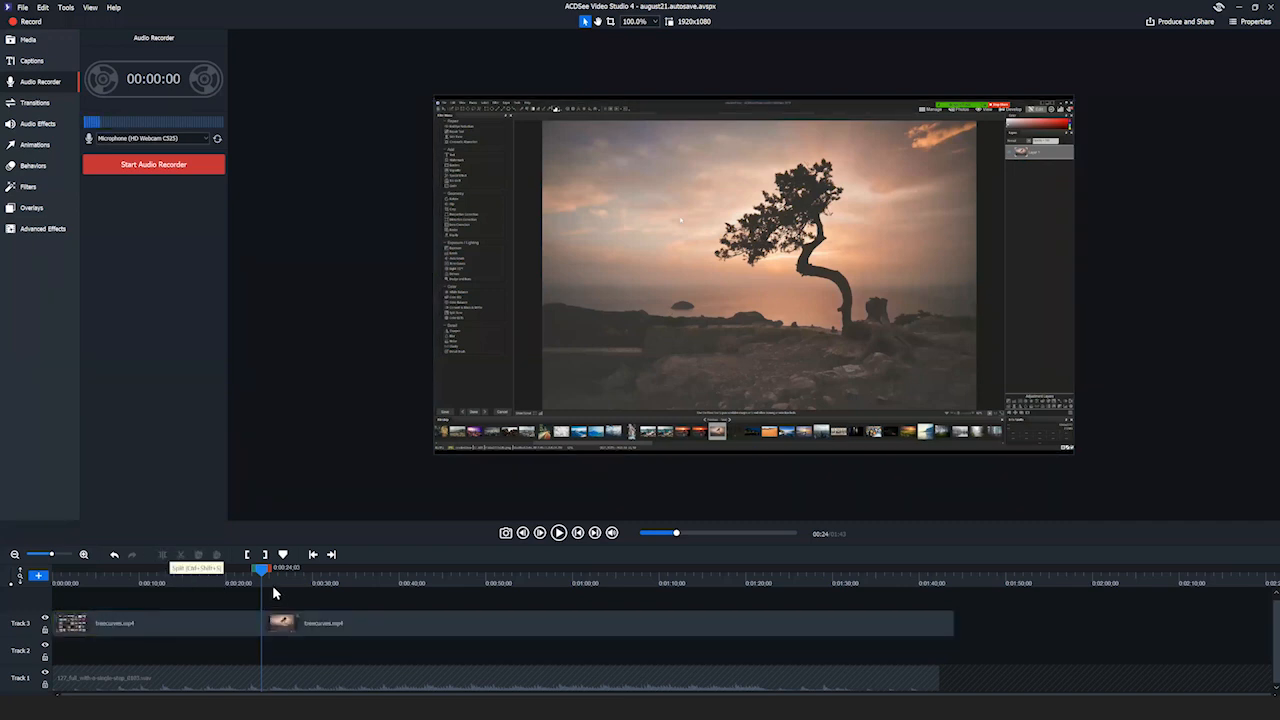
Split the remaining part of the Track 3 video again at 0:00:31;05, where the image turns pink
drag(261, 570, 322, 580)
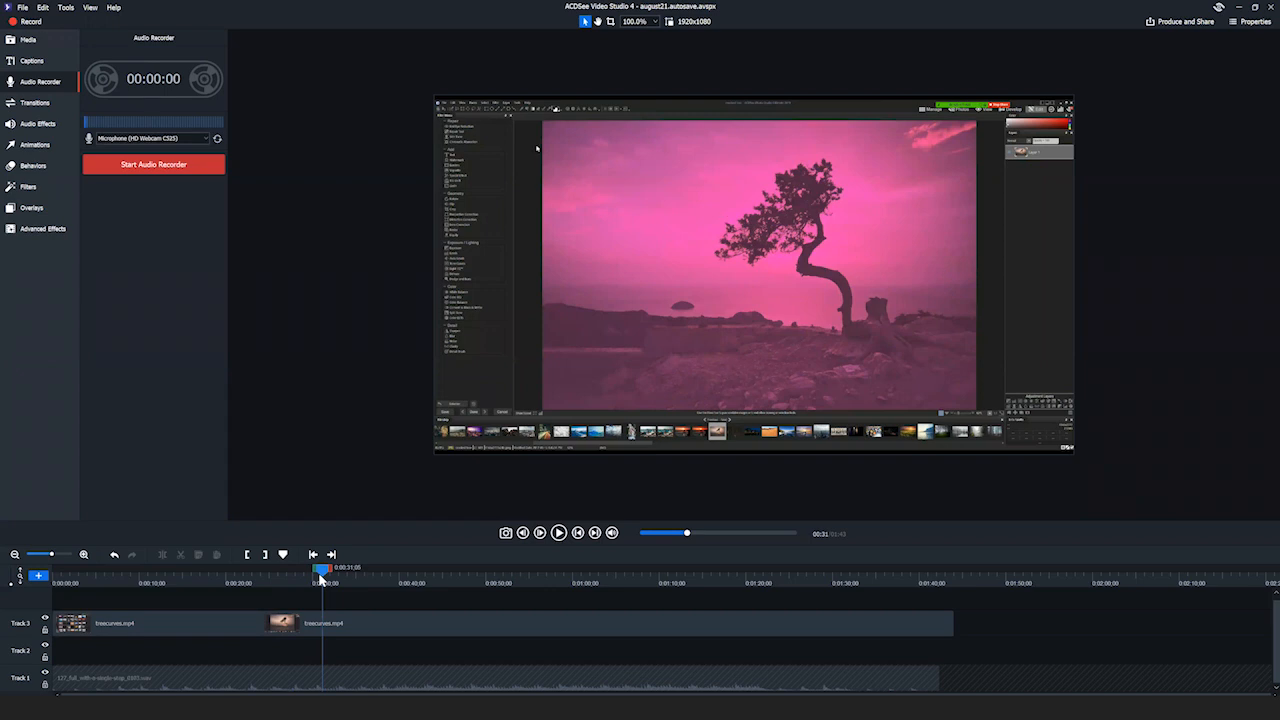
click(332, 622)
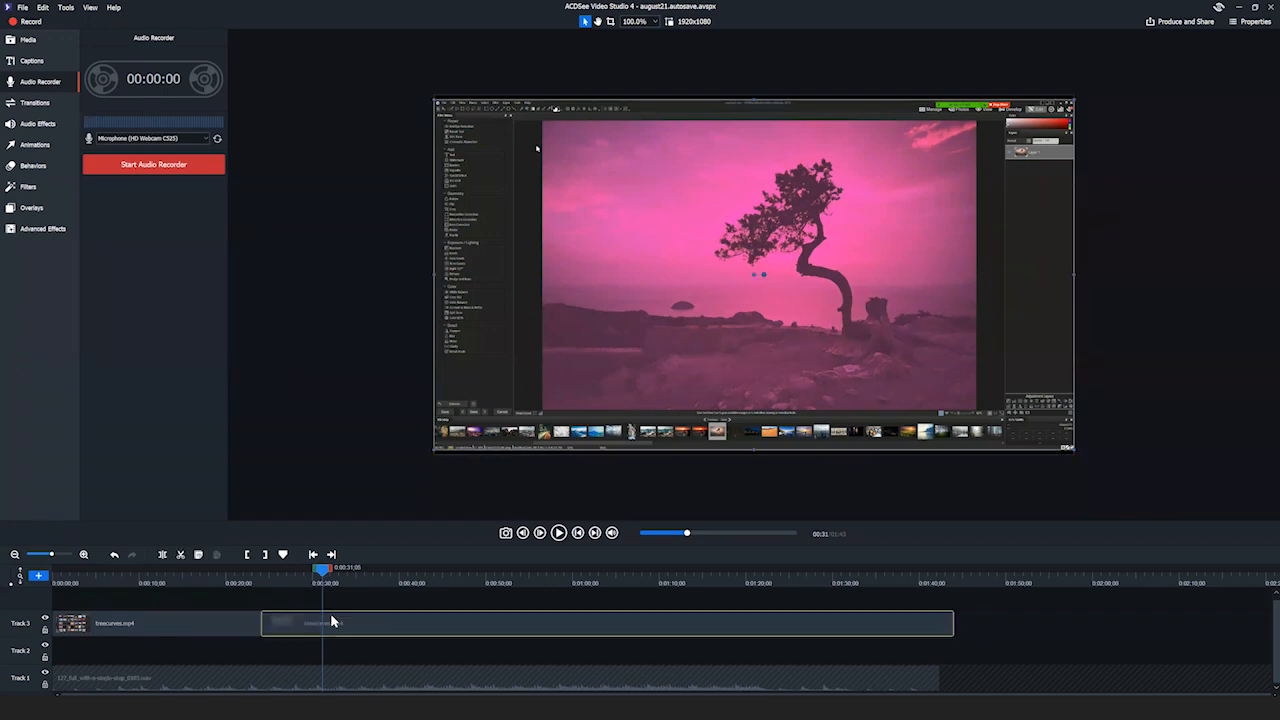
click(164, 556)
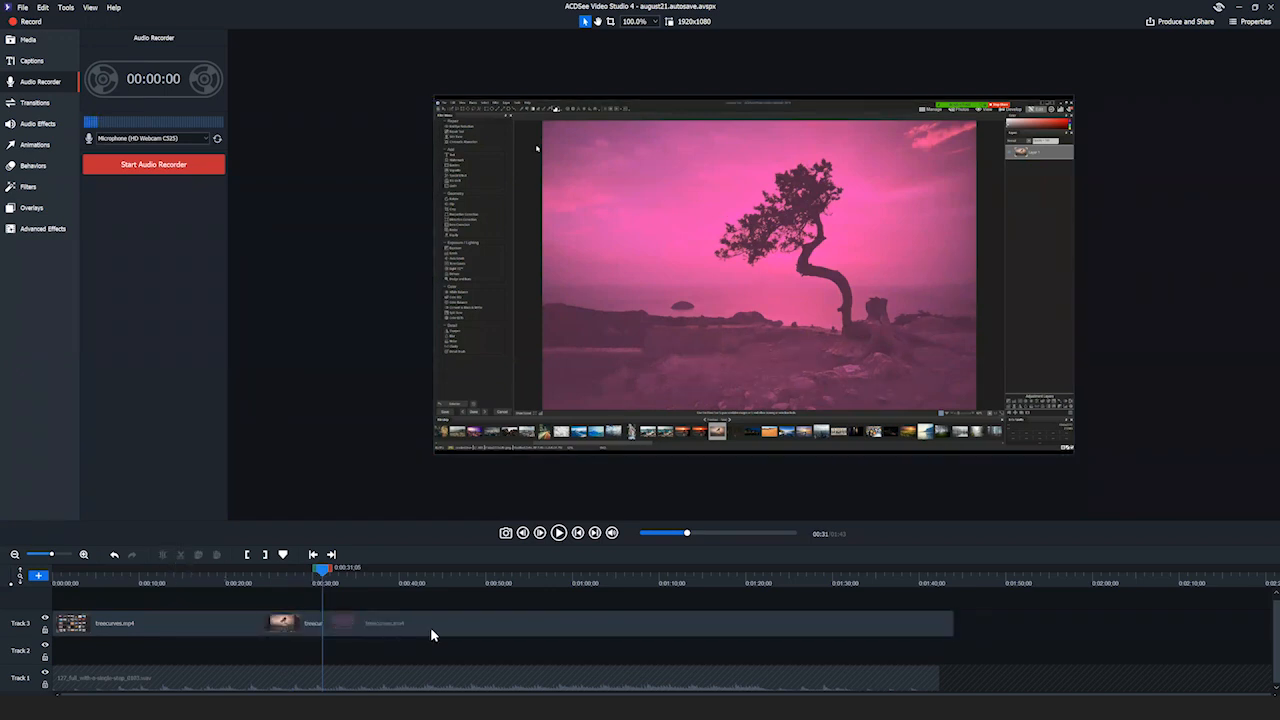
Move the last and the middle video segments later on Track 3 to leave gaps around the middle one
drag(506, 628, 761, 626)
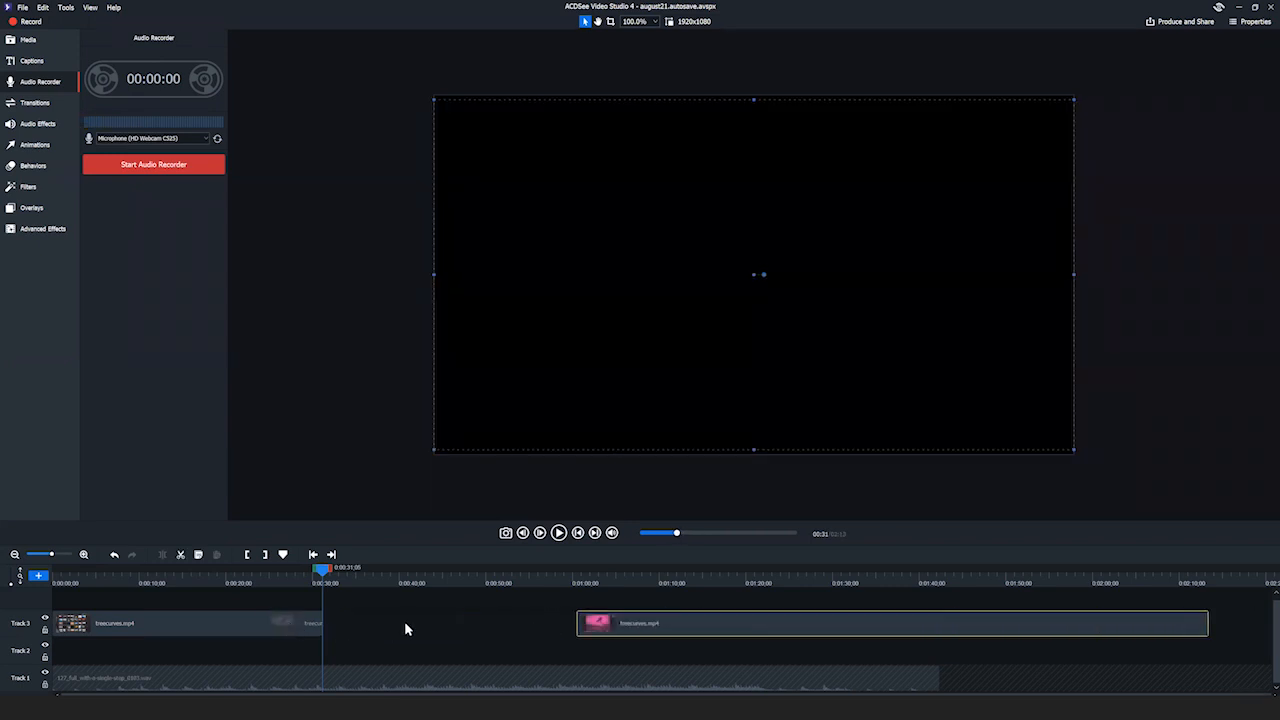
drag(291, 626, 404, 626)
Locate the menu opening in the middle segment and add a Custom animation to that segment
click(367, 575)
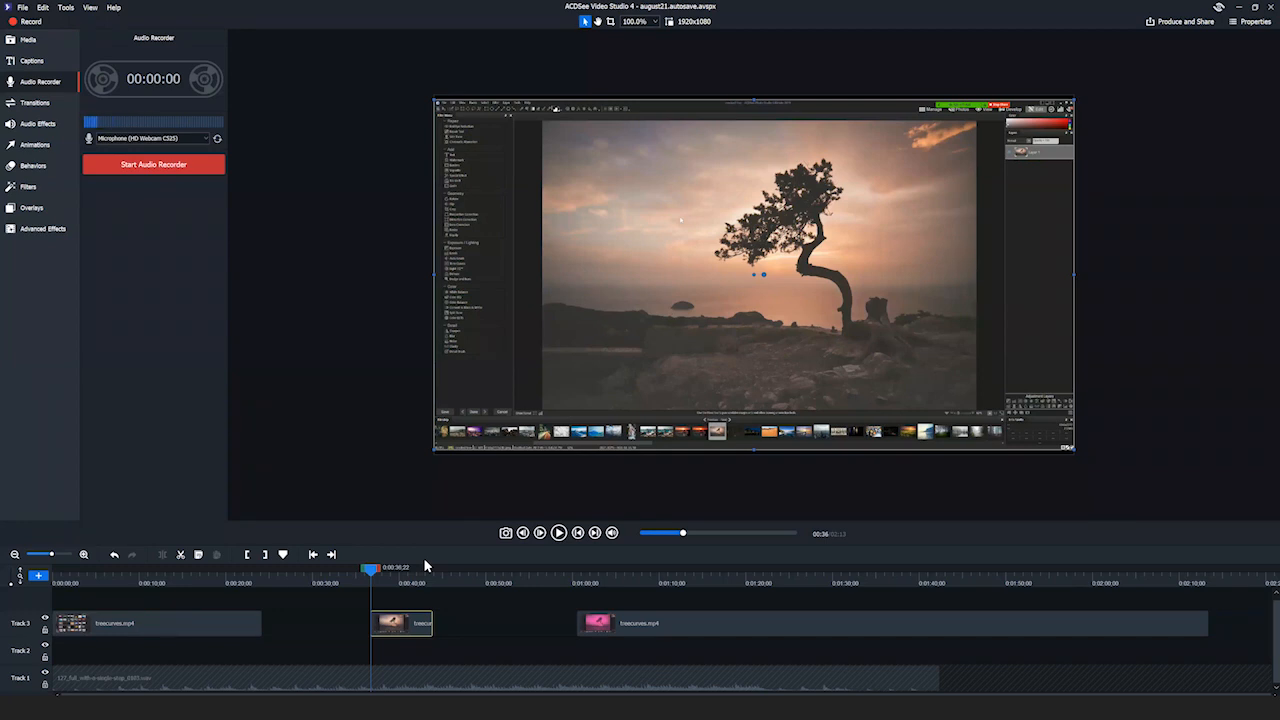
click(392, 582)
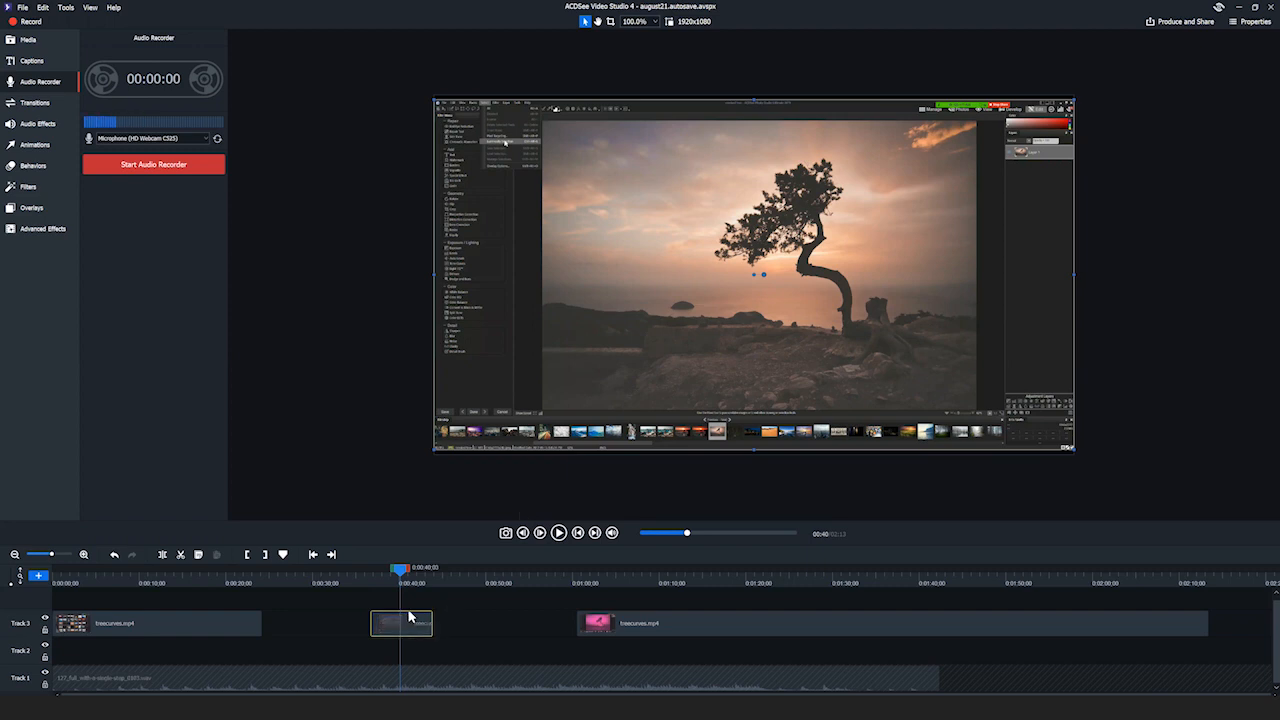
drag(403, 573, 376, 573)
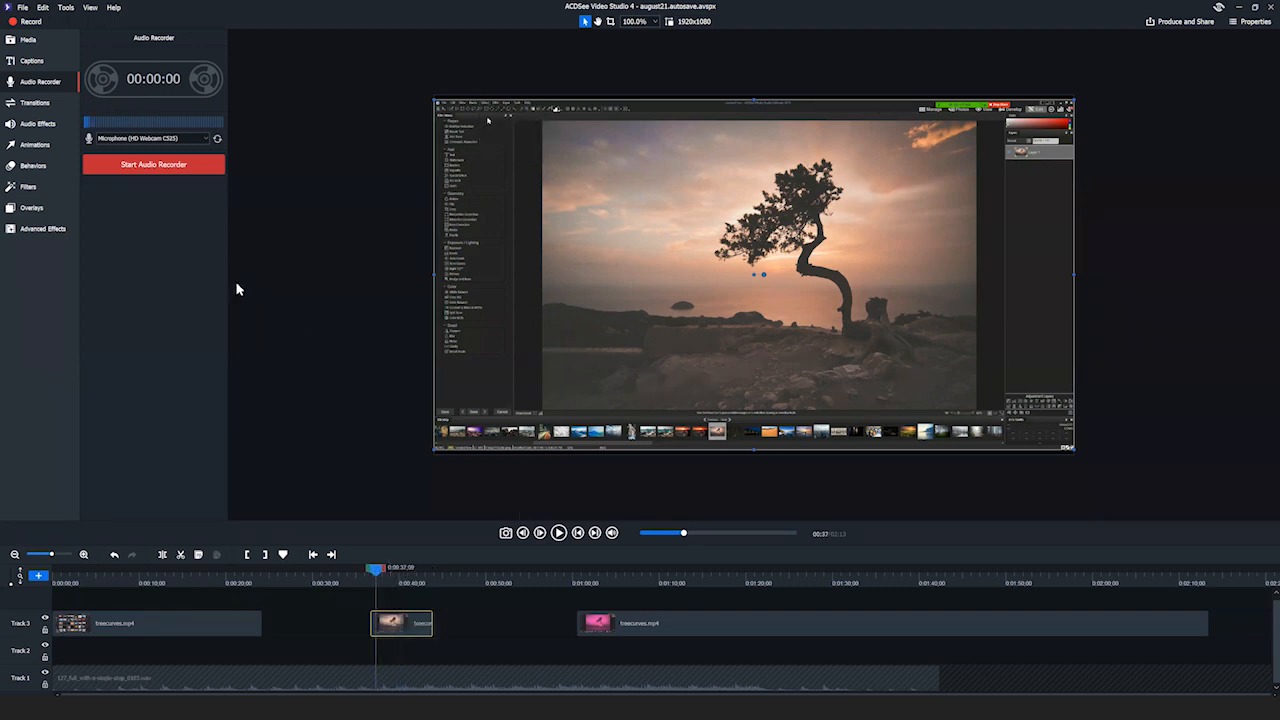
click(32, 123)
click(24, 146)
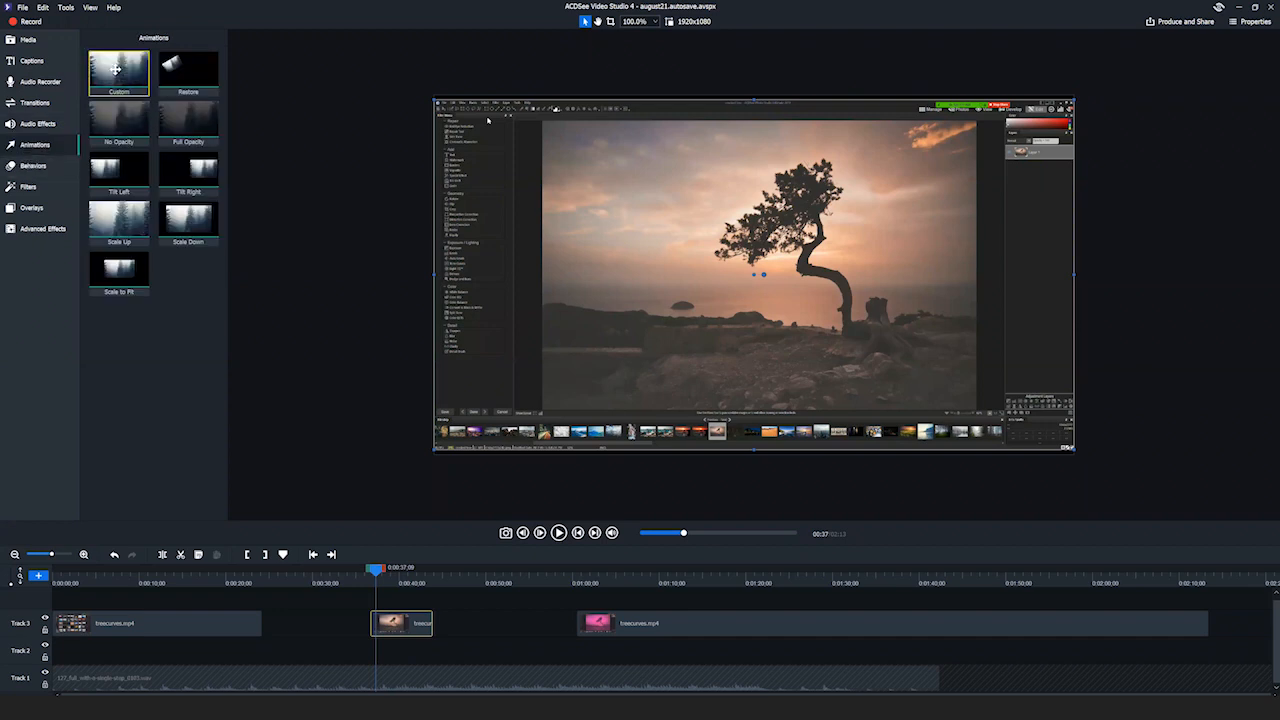
drag(119, 69, 398, 627)
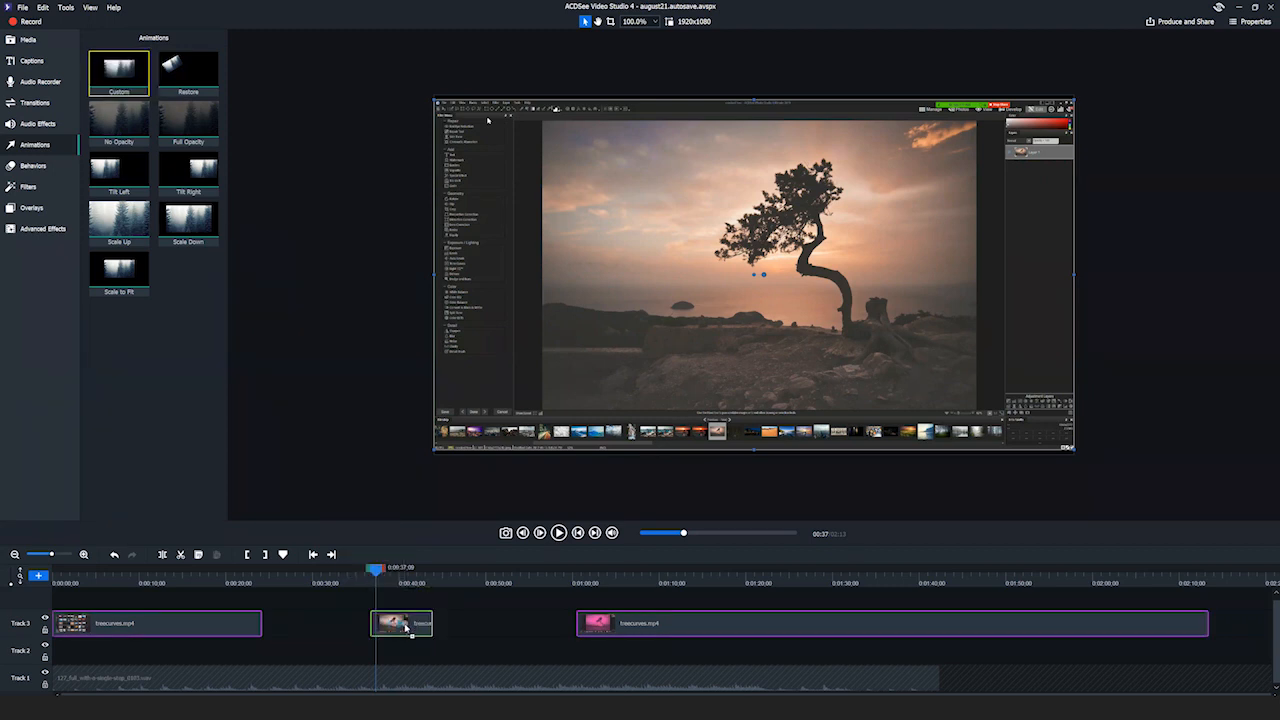
drag(54, 557, 66, 557)
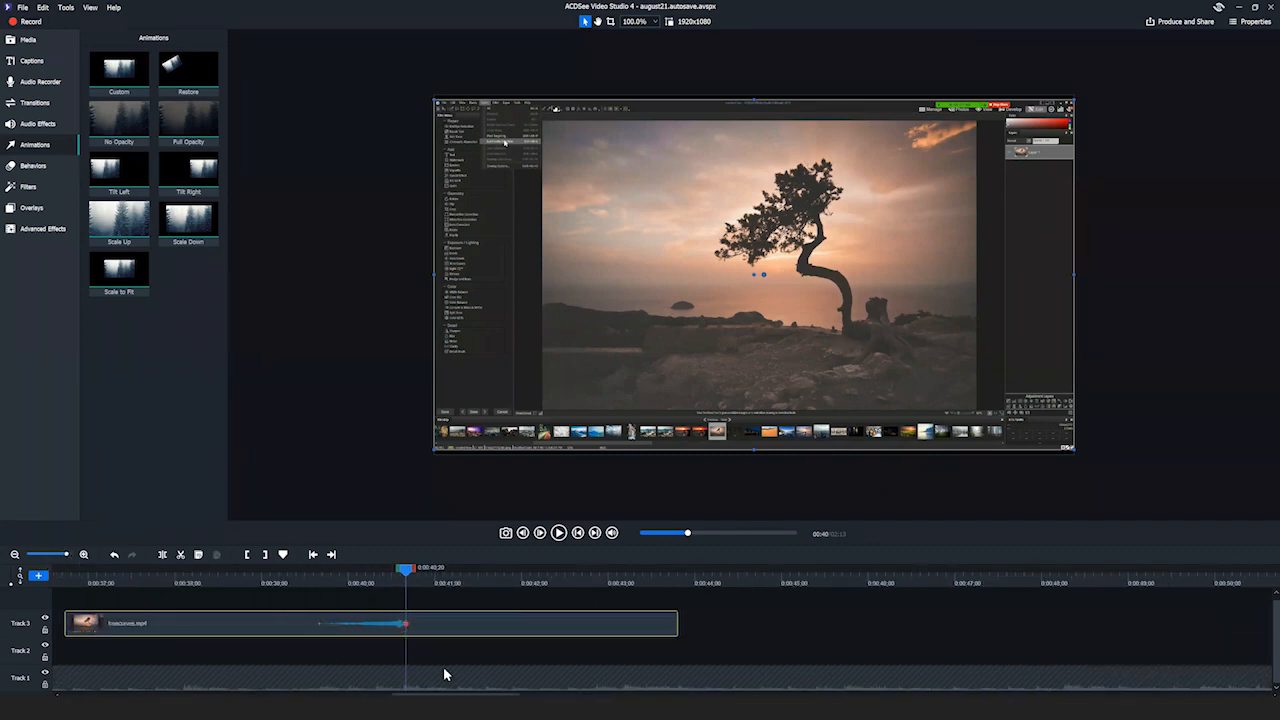
drag(464, 694, 447, 694)
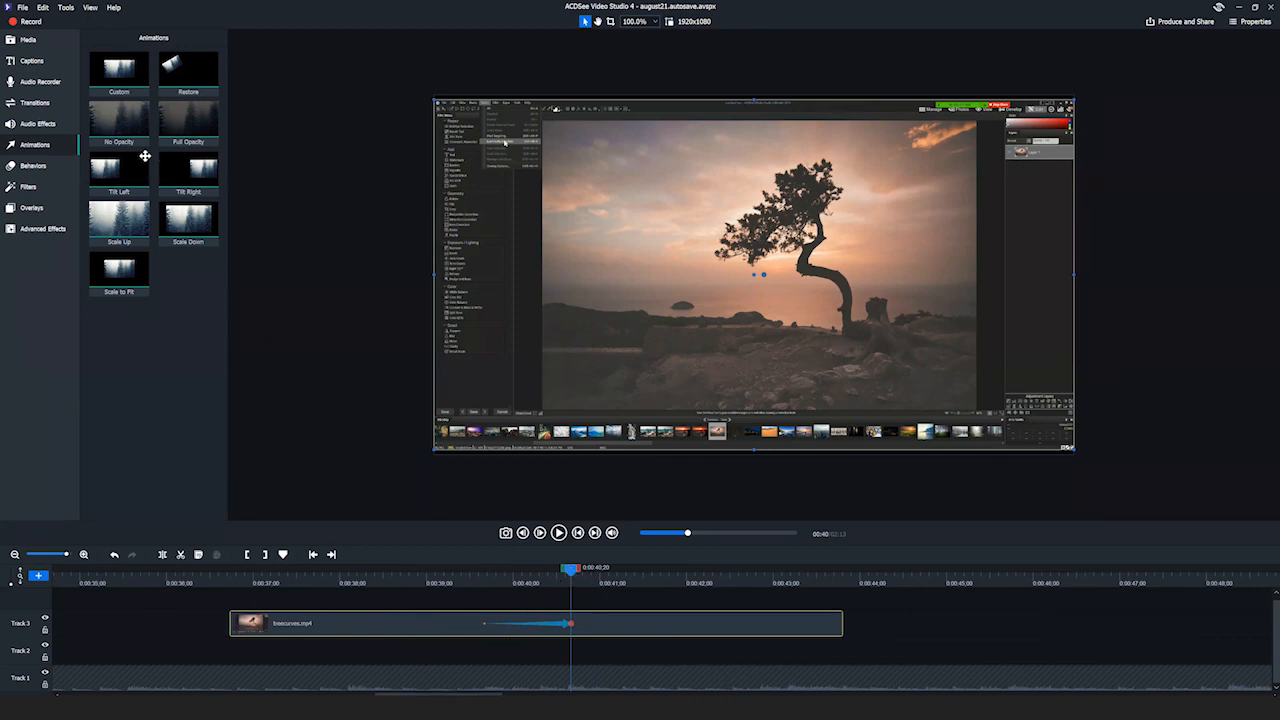
Move the Custom animation earlier in the middle segment so it starts at 0:00:37;19 and lasts 0:00:01;03
drag(118, 67, 414, 622)
drag(318, 422, 114, 67)
drag(67, 557, 54, 556)
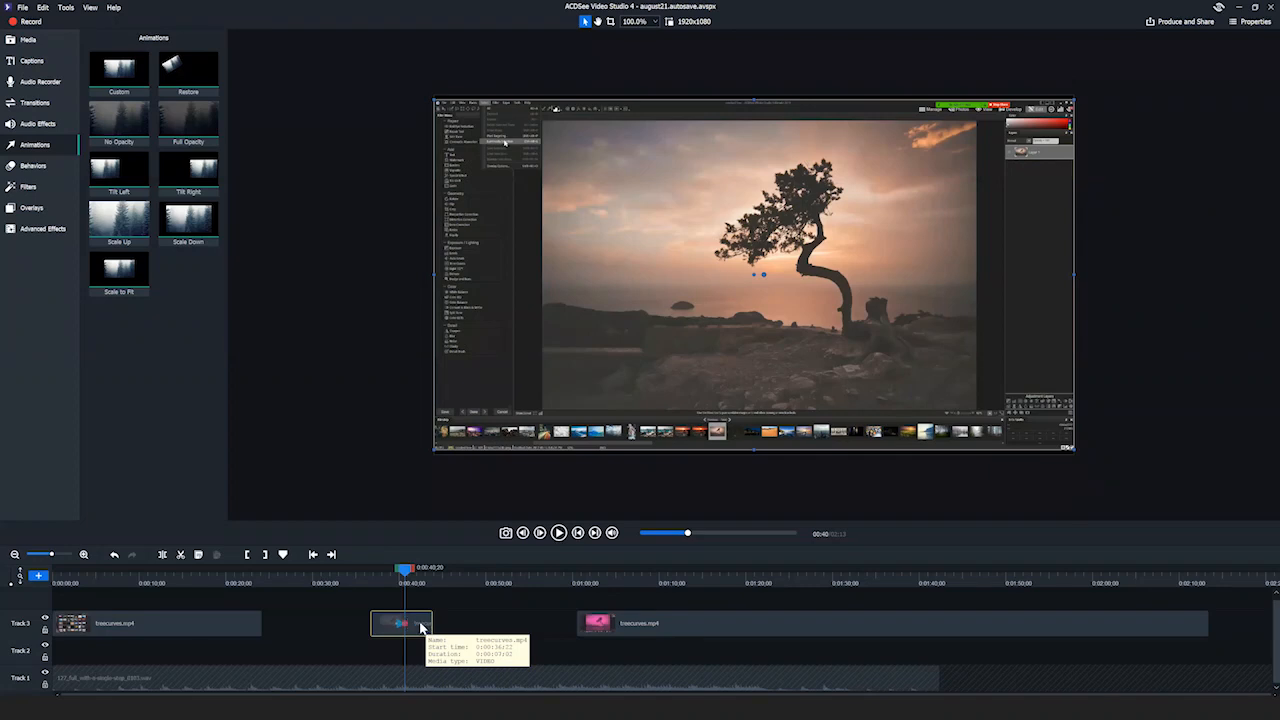
drag(53, 558, 64, 558)
drag(518, 694, 481, 692)
drag(549, 571, 466, 571)
drag(541, 624, 440, 624)
drag(350, 577, 451, 586)
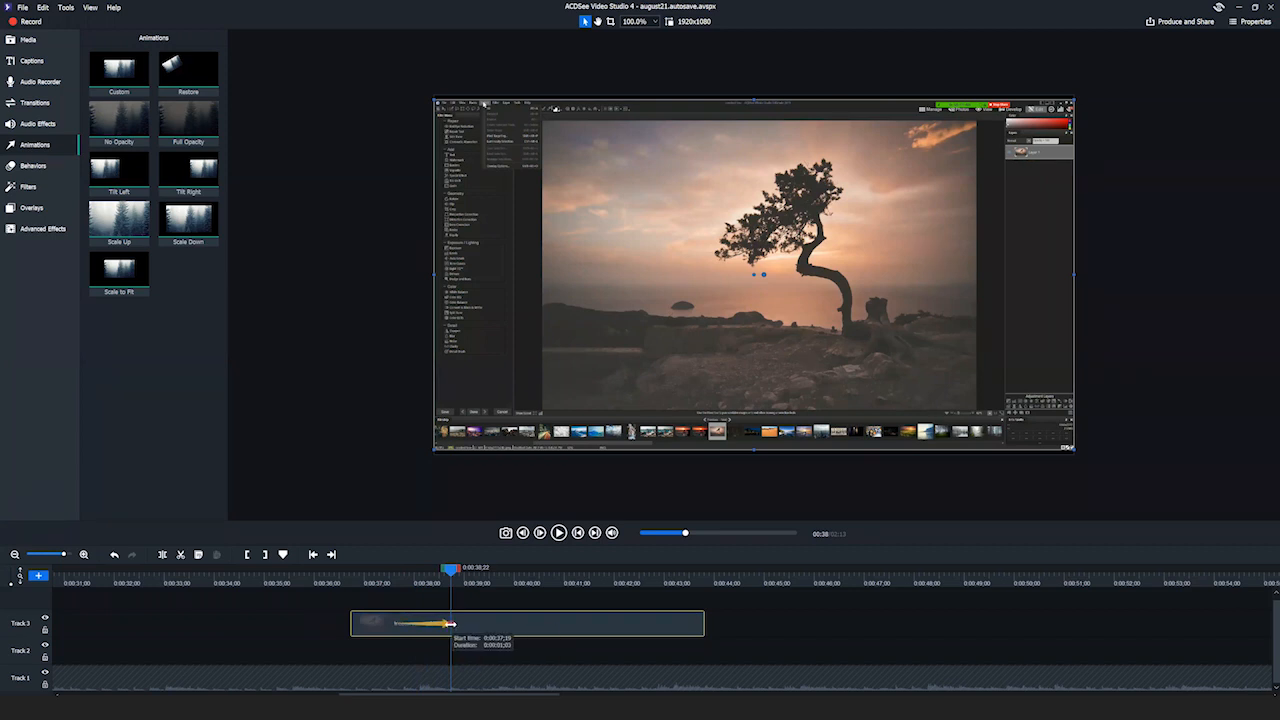
Place the playhead just after the animation and enlarge the middle segment's frame beyond the canvas
drag(449, 592, 461, 588)
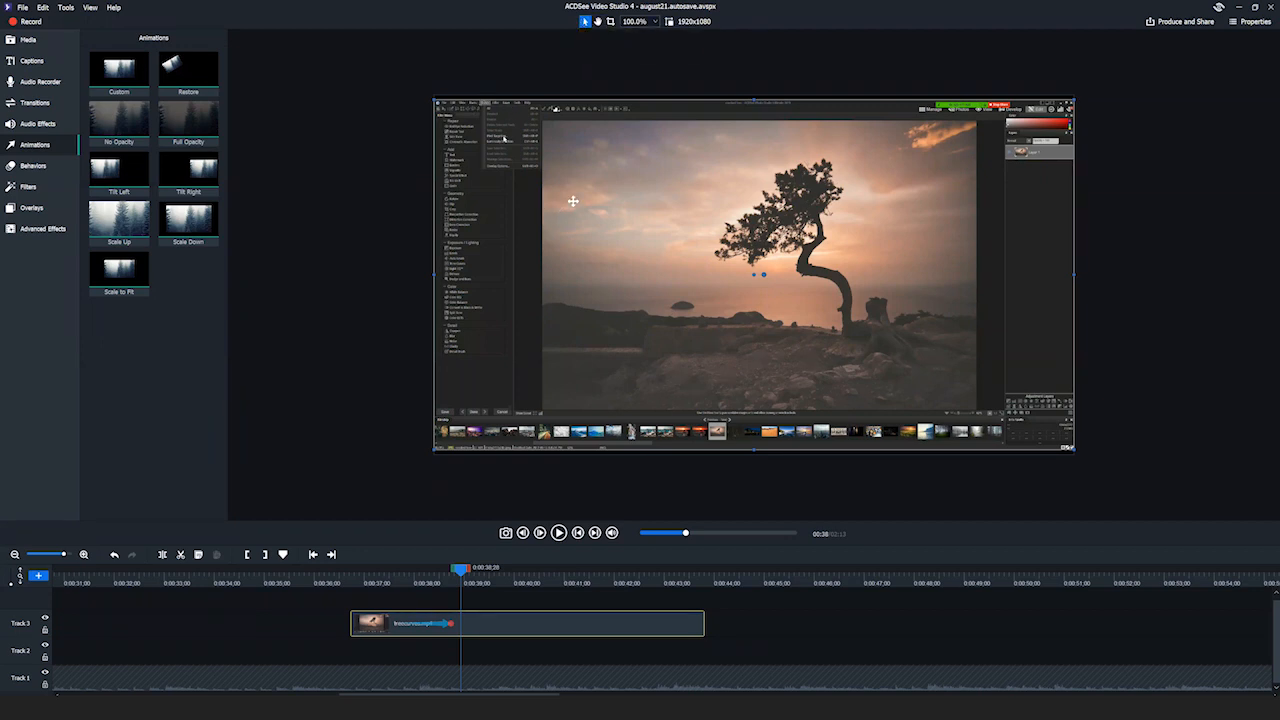
drag(434, 99, 340, 42)
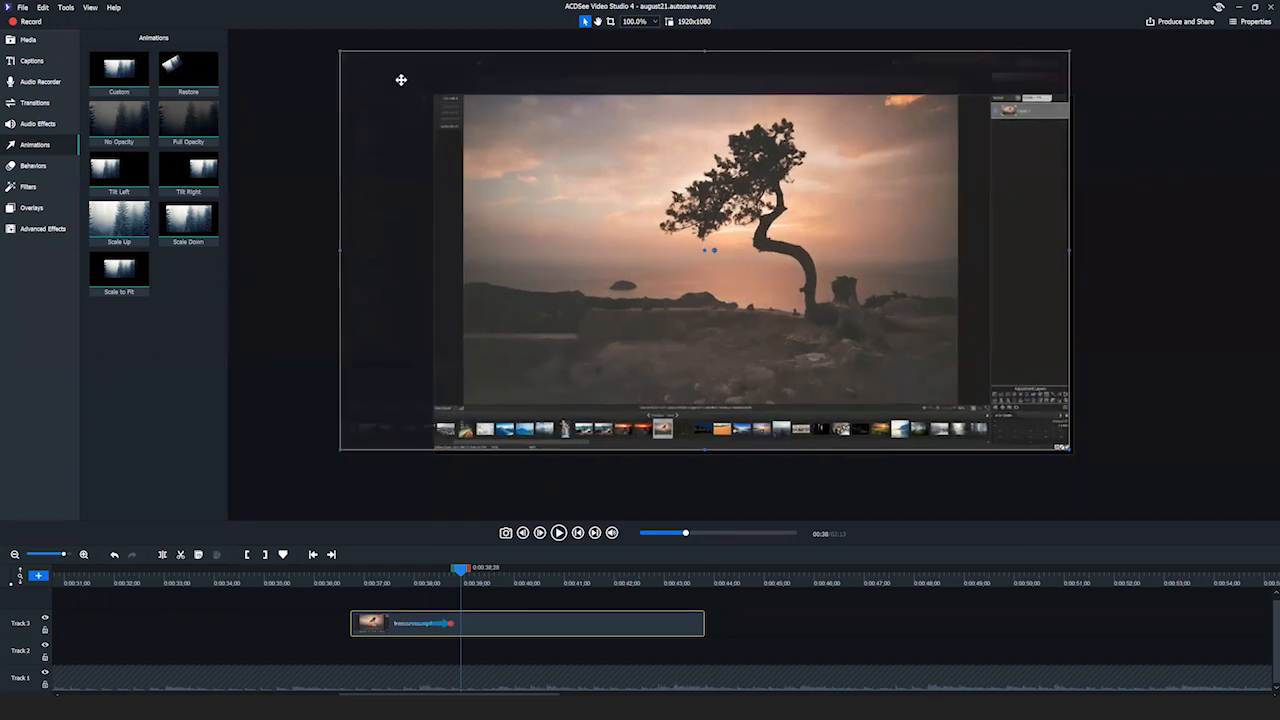
drag(475, 140, 547, 174)
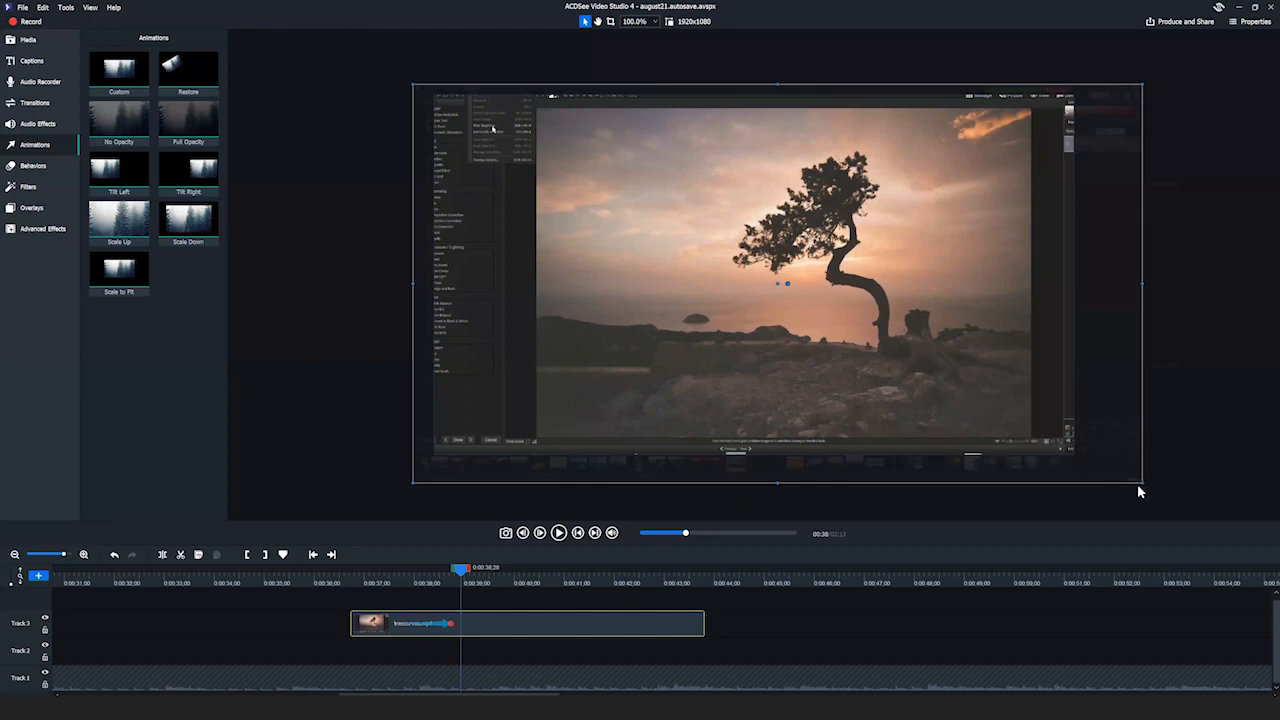
drag(1140, 482, 1274, 553)
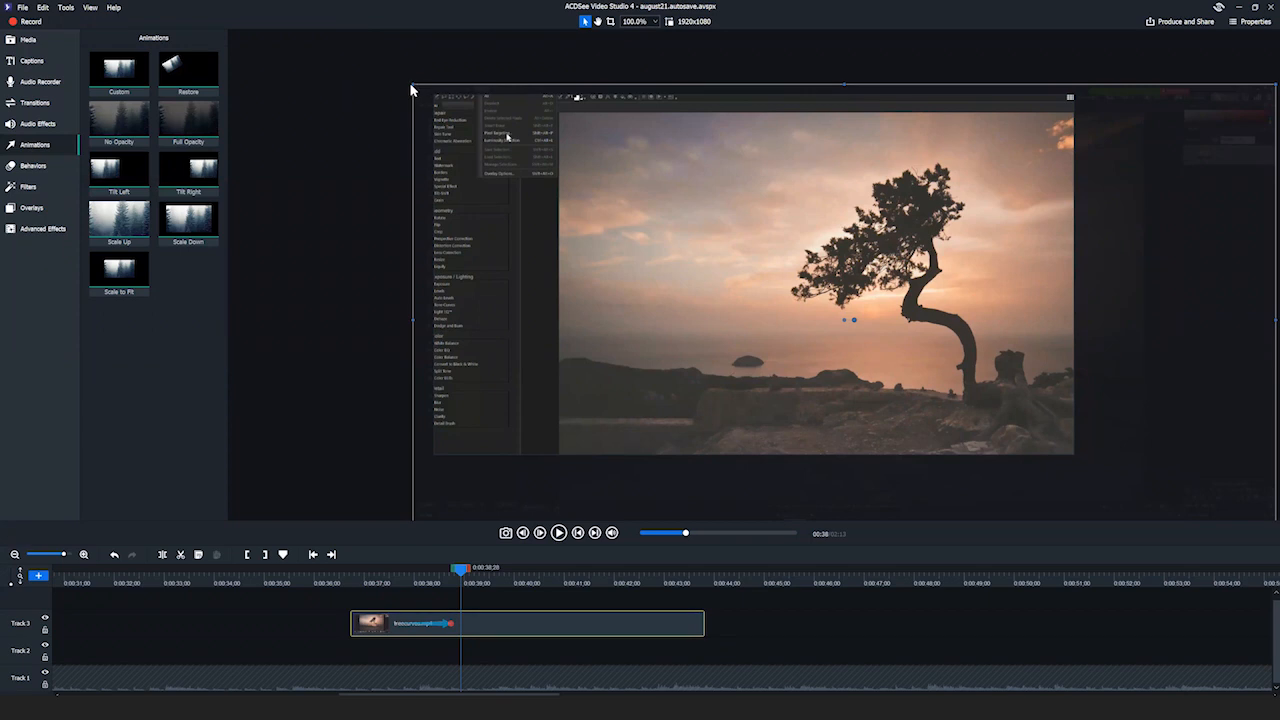
drag(413, 83, 338, 44)
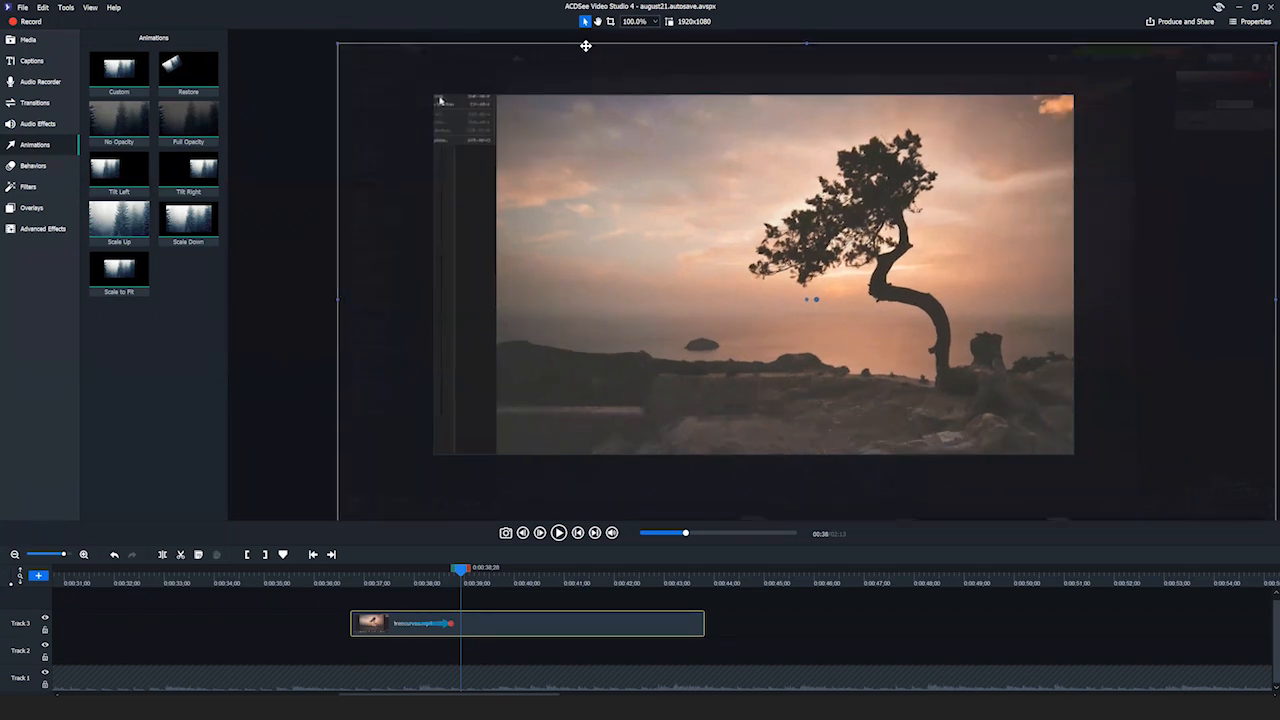
Set the canvas zoom to 50%, align the frame's upper corner with the canvas, and enlarge it to about twice the canvas size
click(644, 22)
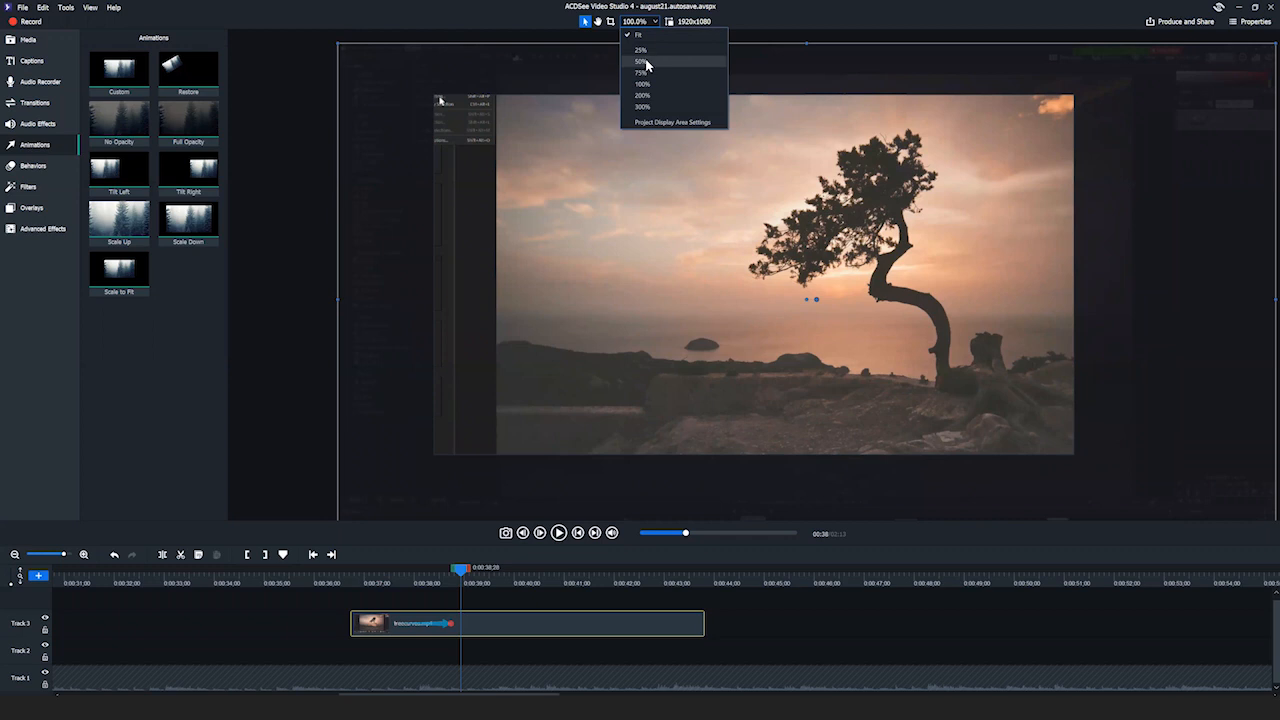
click(643, 65)
drag(658, 221, 715, 247)
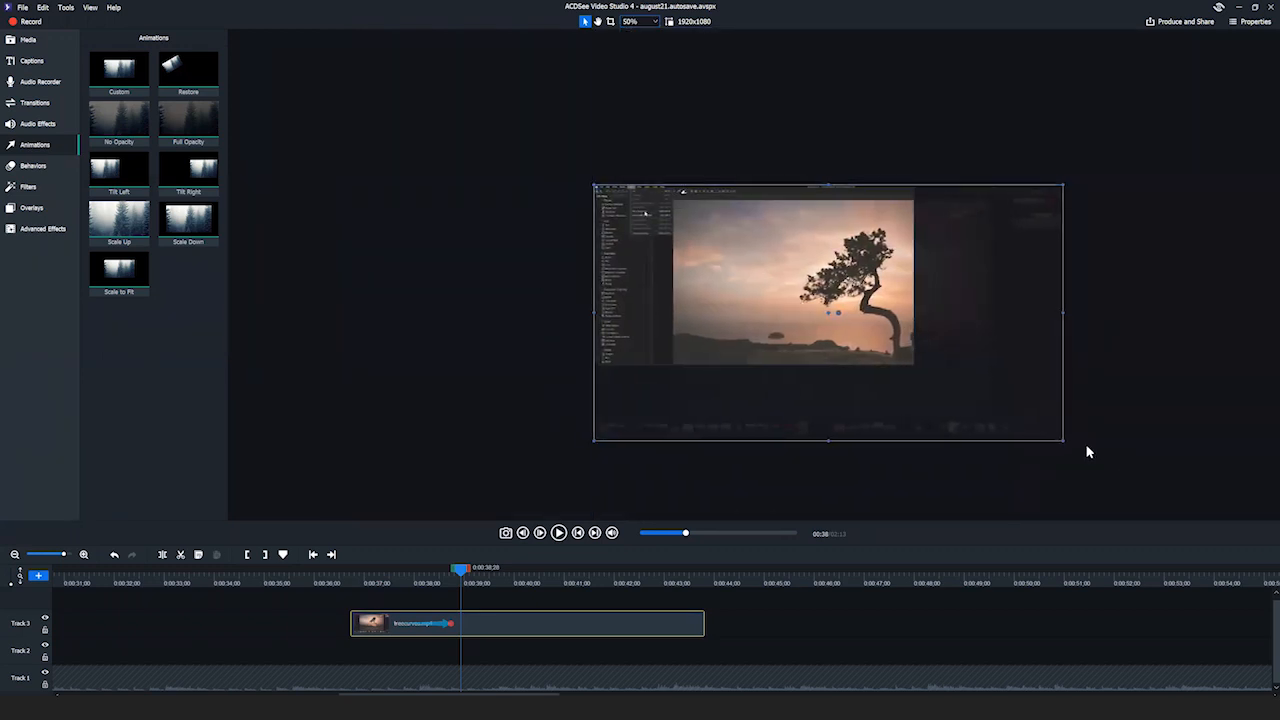
drag(1064, 445, 1224, 510)
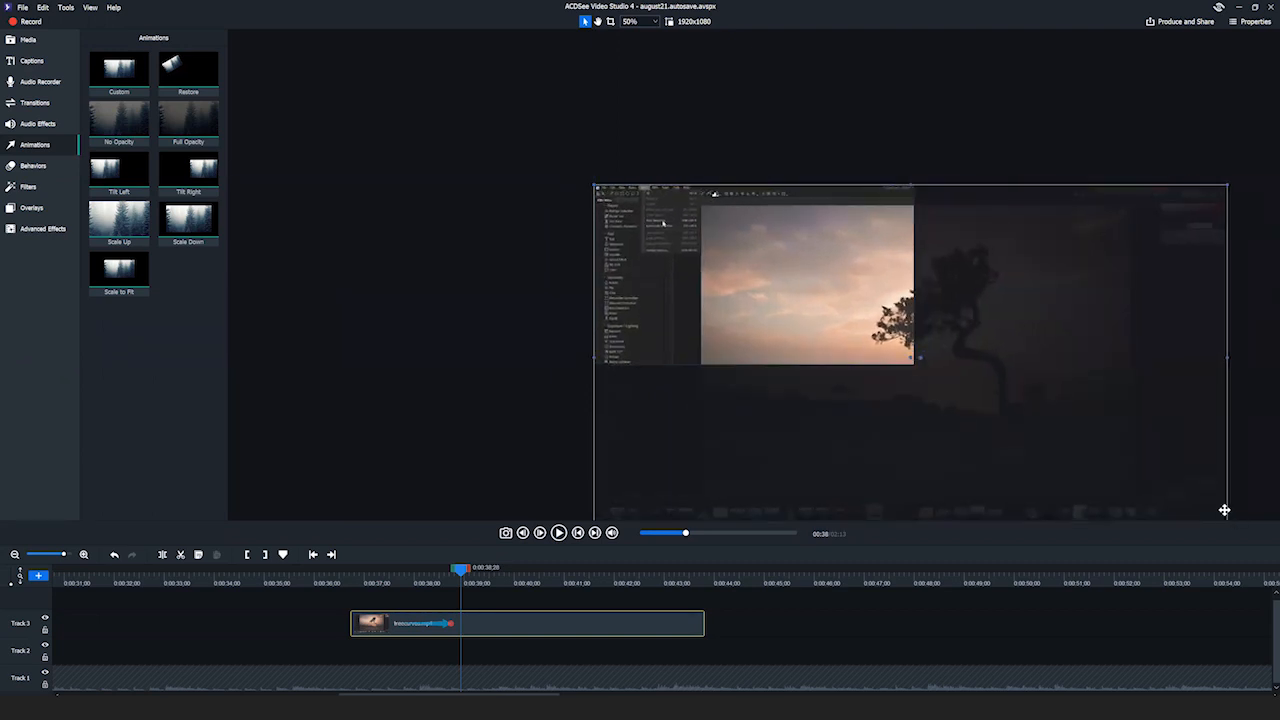
click(888, 137)
click(809, 251)
click(790, 108)
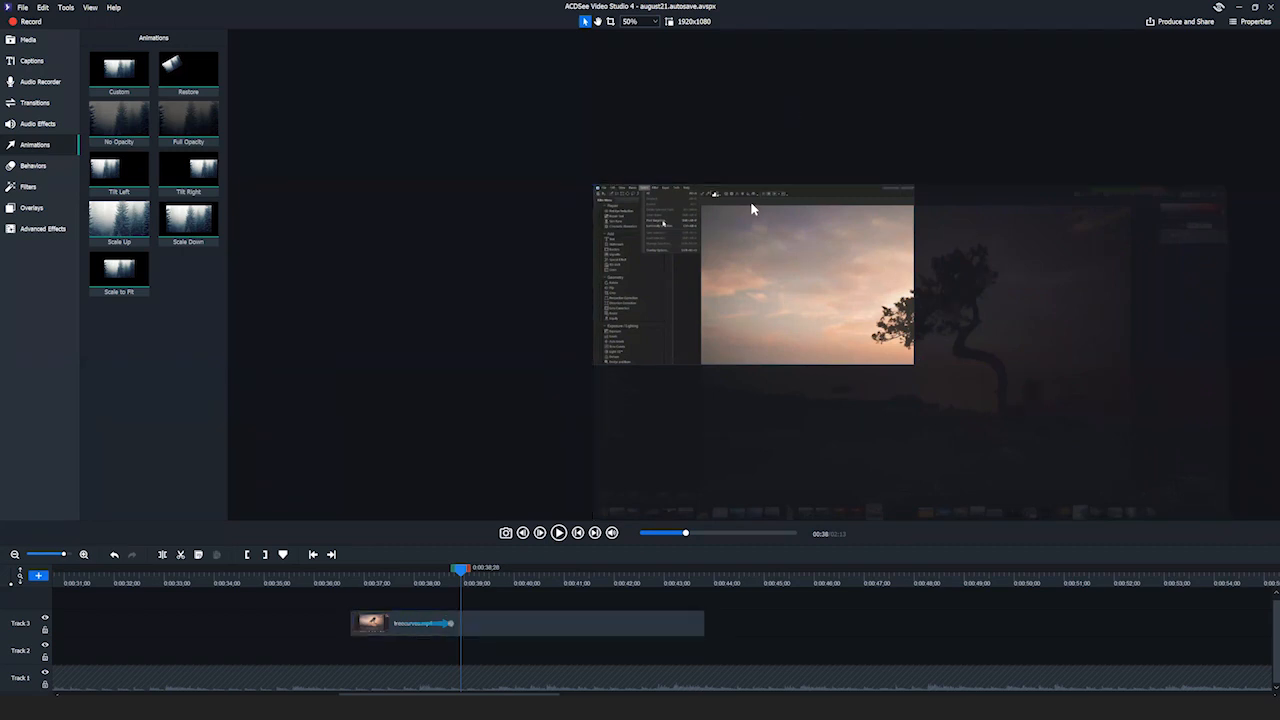
Play back the middle segment from before its start to check the zoom animation on the menu
drag(465, 580, 344, 578)
click(559, 532)
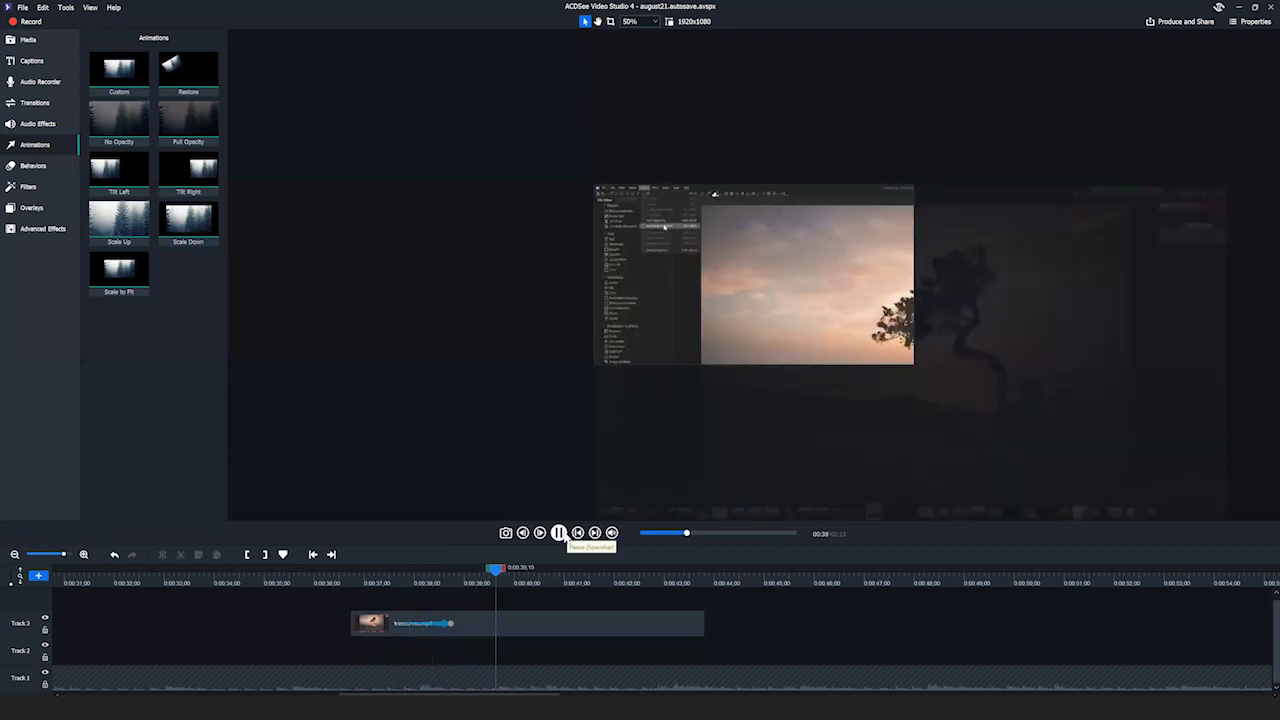
click(560, 533)
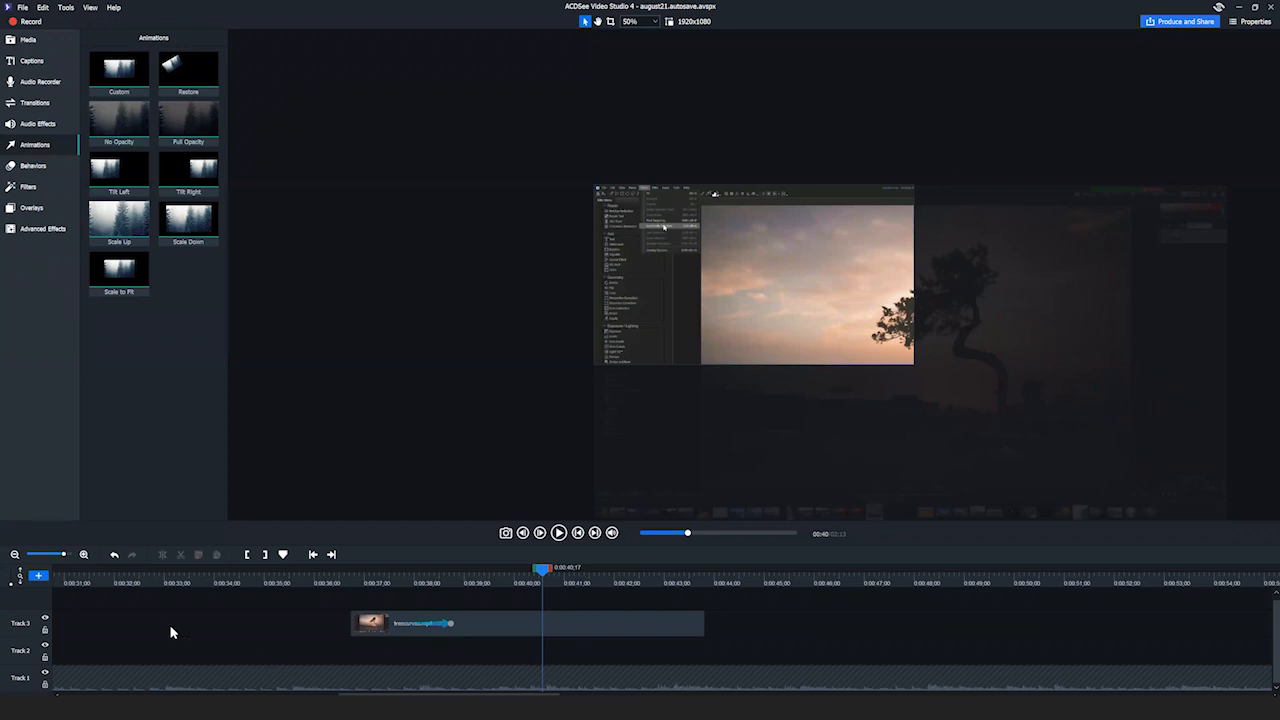
Close the gaps on Track 3 by moving the middle and last video segments back against the preceding ones
drag(63, 554, 55, 556)
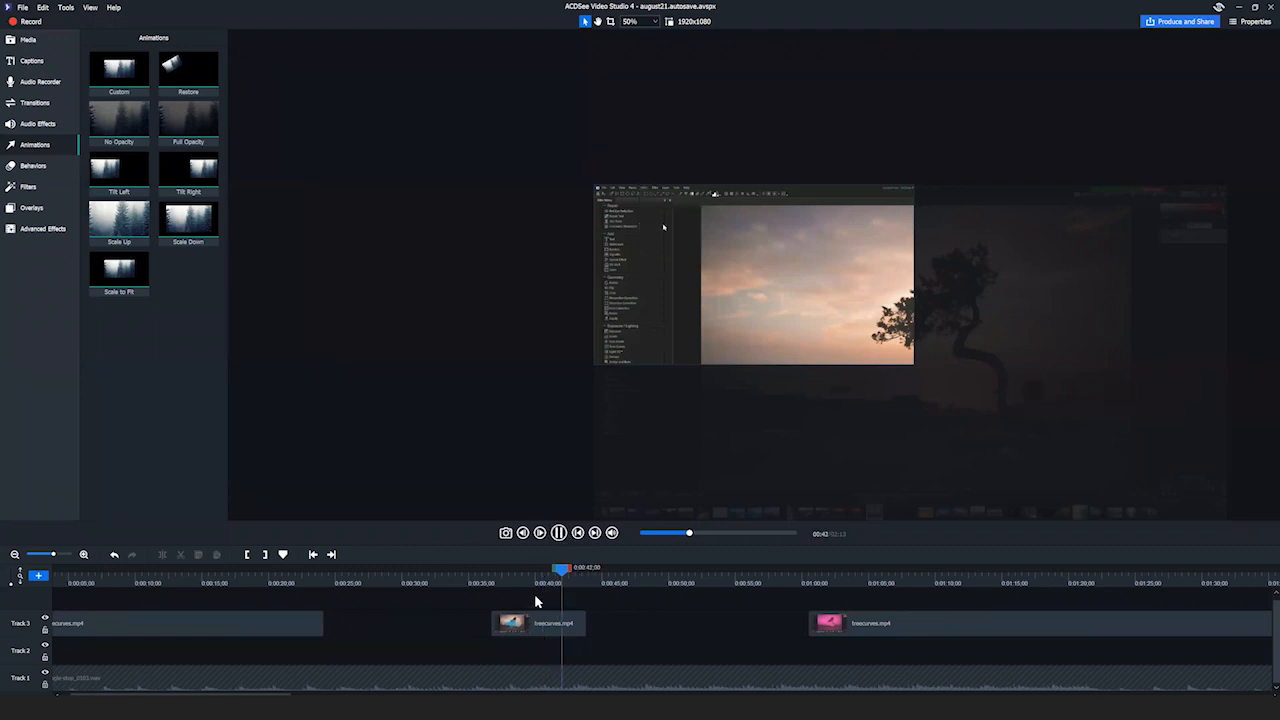
click(559, 533)
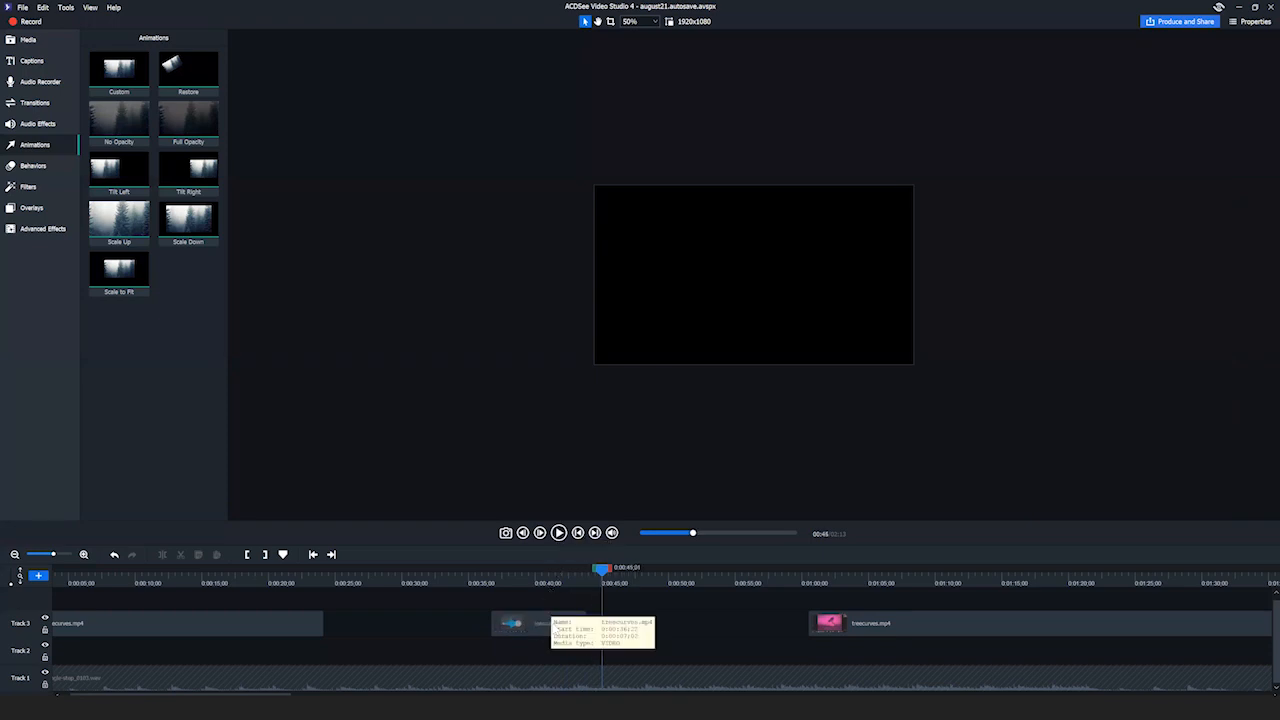
drag(527, 627, 379, 630)
drag(882, 628, 506, 630)
Set the canvas zoom to Fit and play the rejoined video from about 18 seconds
drag(601, 570, 248, 597)
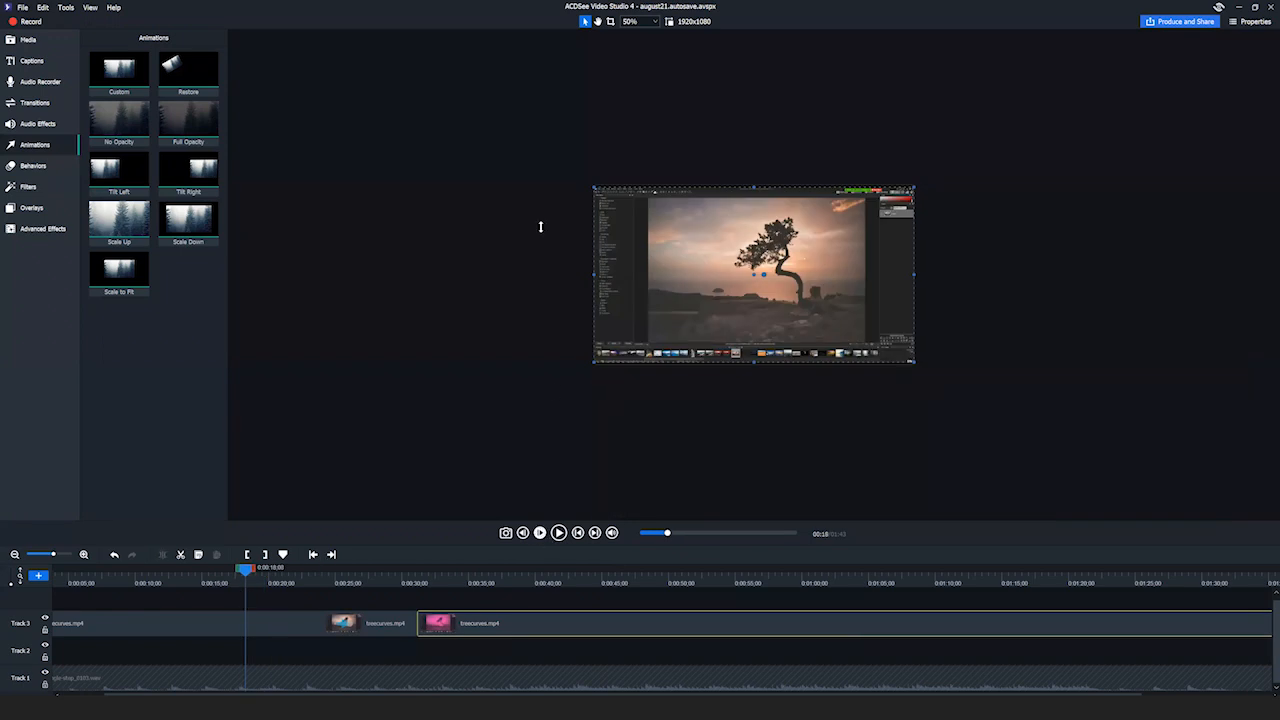
click(655, 21)
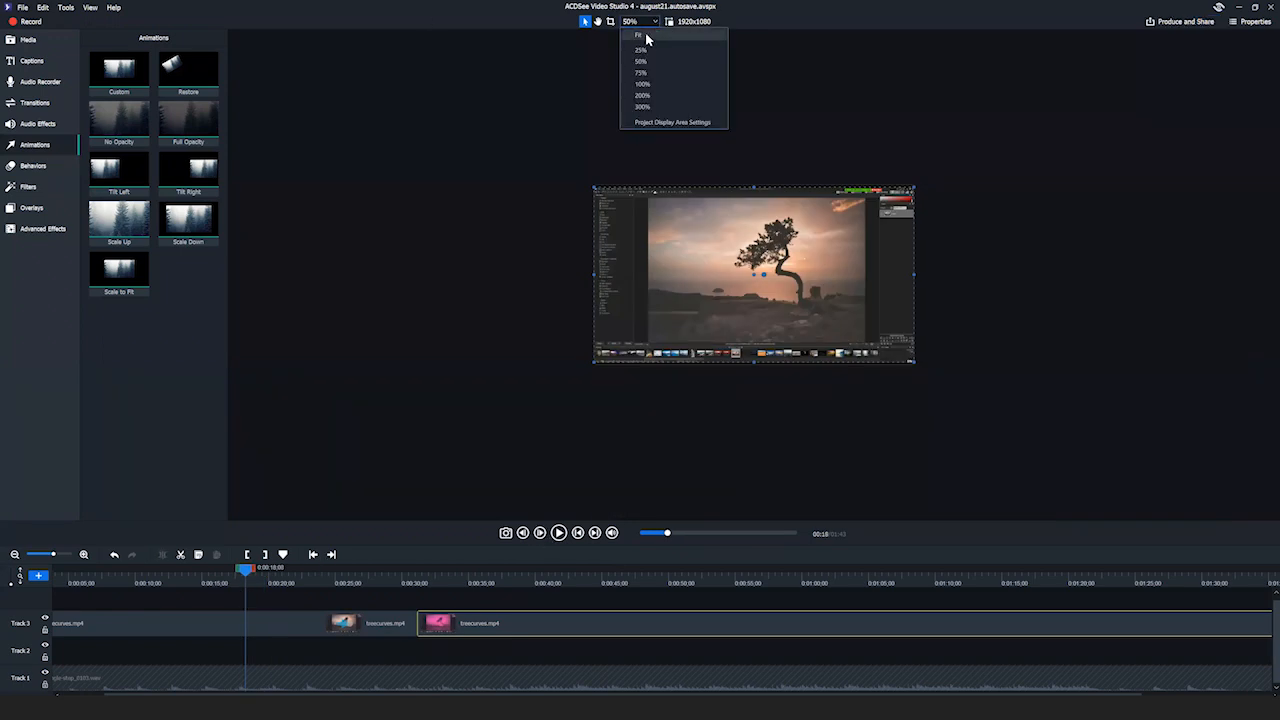
click(646, 40)
click(559, 533)
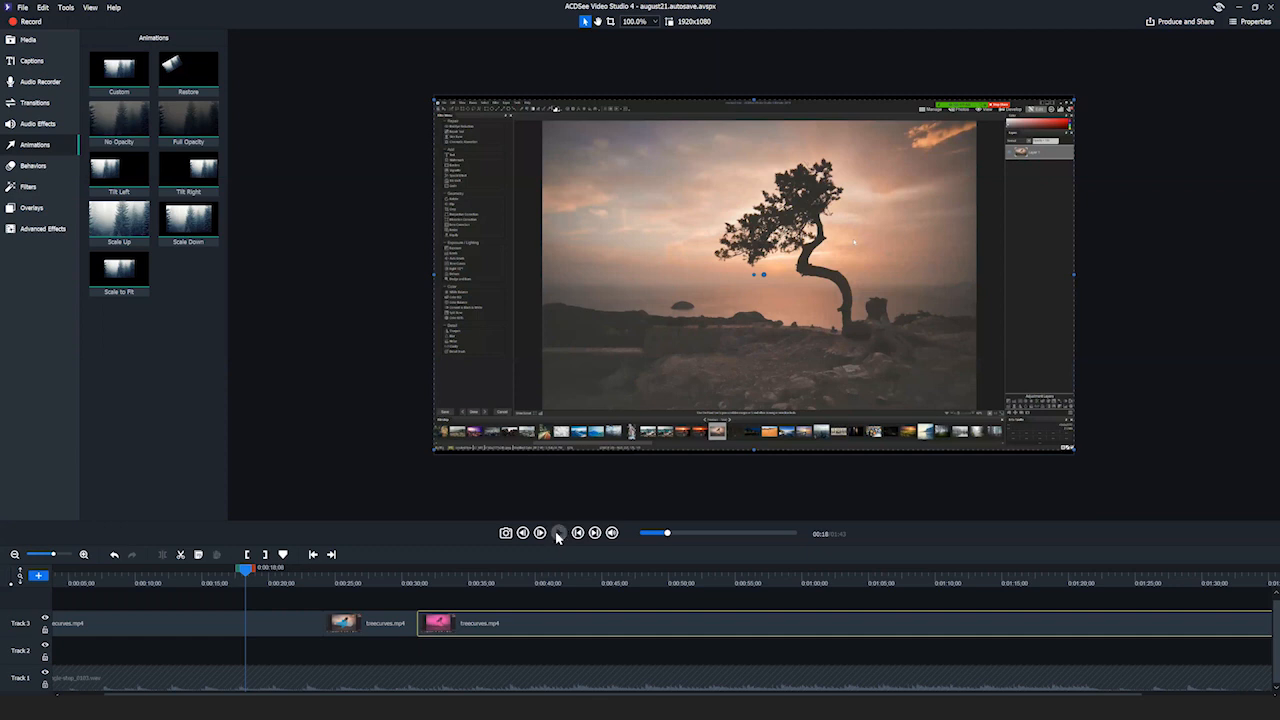
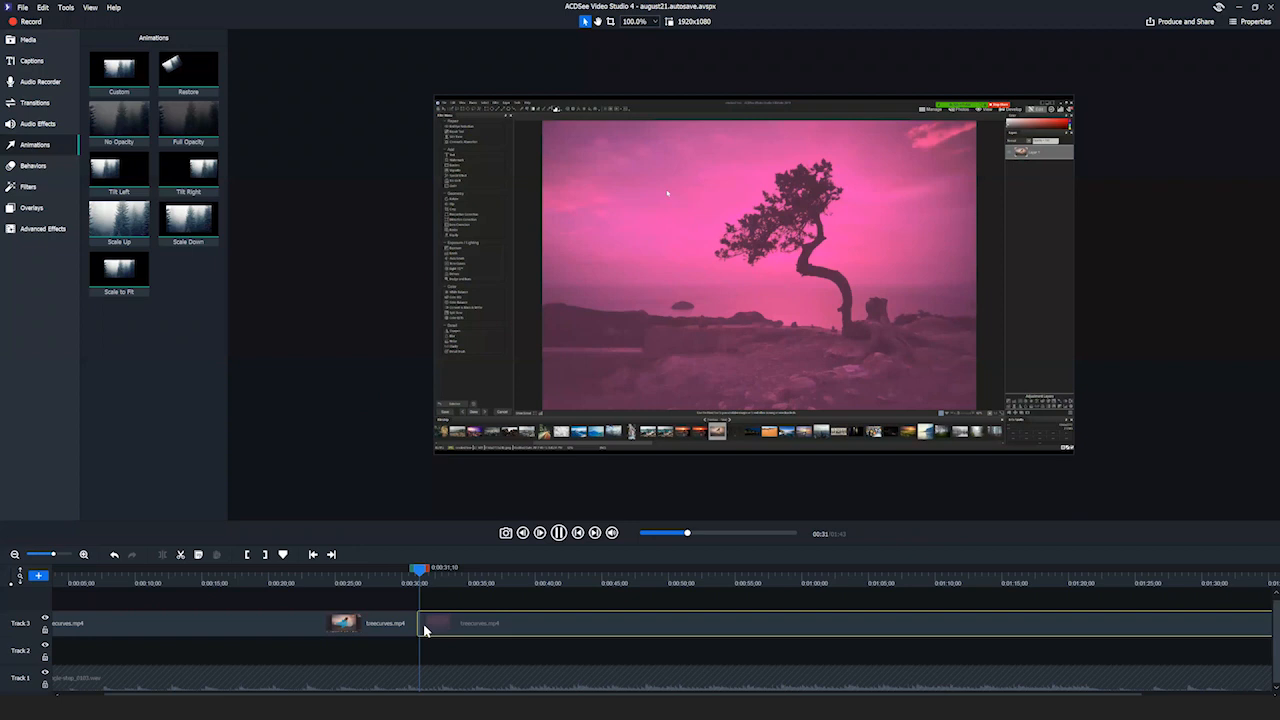
Pause playback and scrub back and forth across the cut between the middle and last video segments, around 31 seconds
click(560, 535)
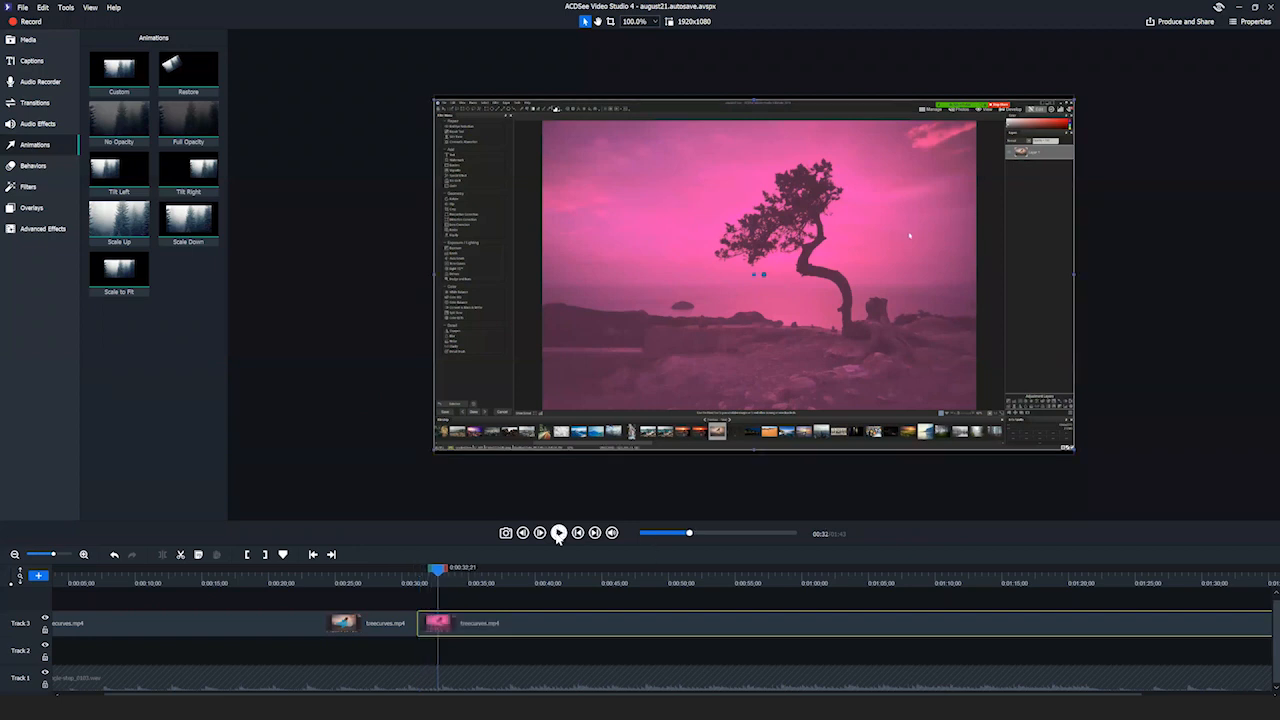
click(408, 572)
click(416, 573)
click(412, 573)
click(415, 573)
click(413, 572)
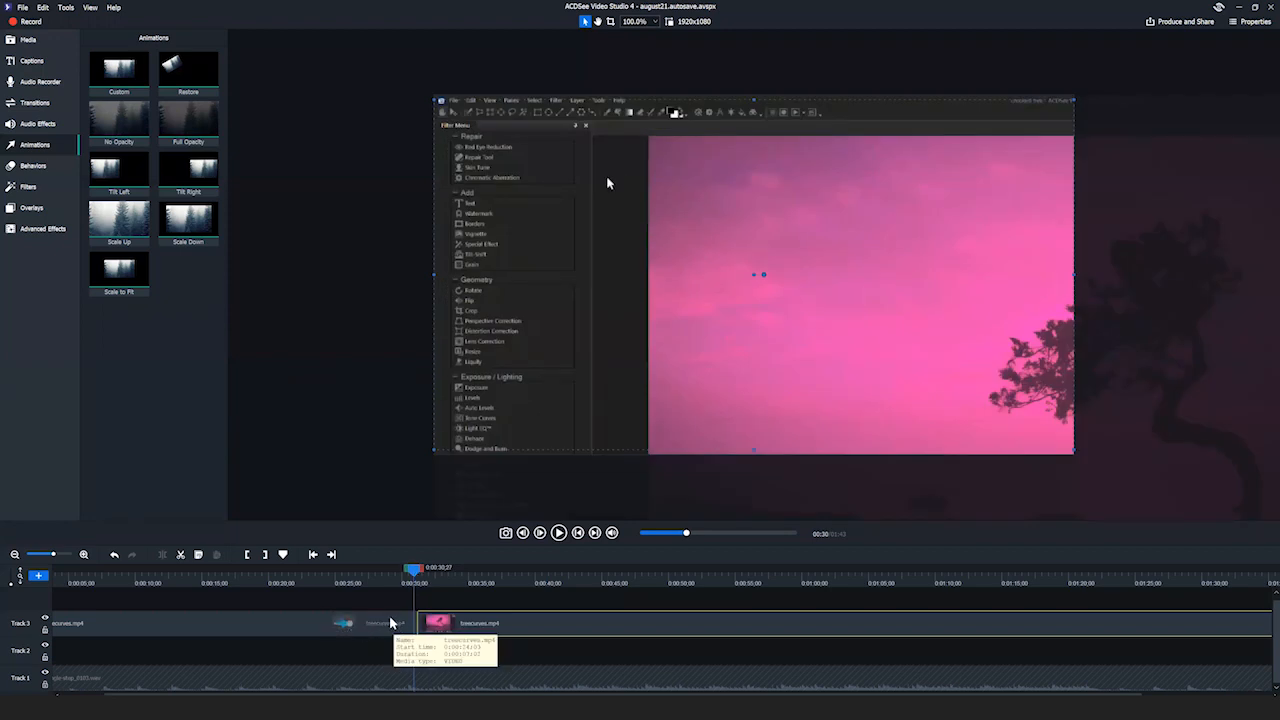
drag(419, 577, 428, 577)
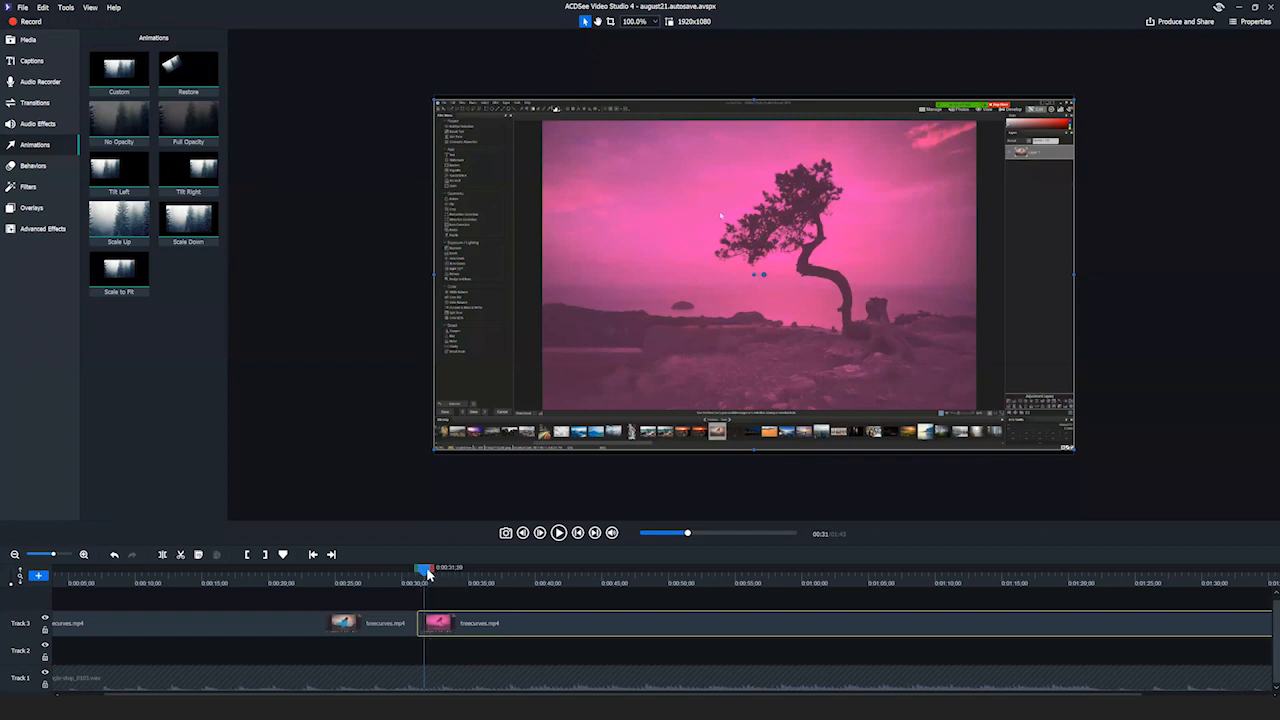
Play the video from about 22 seconds through the cut into the last segment and pause it
click(295, 588)
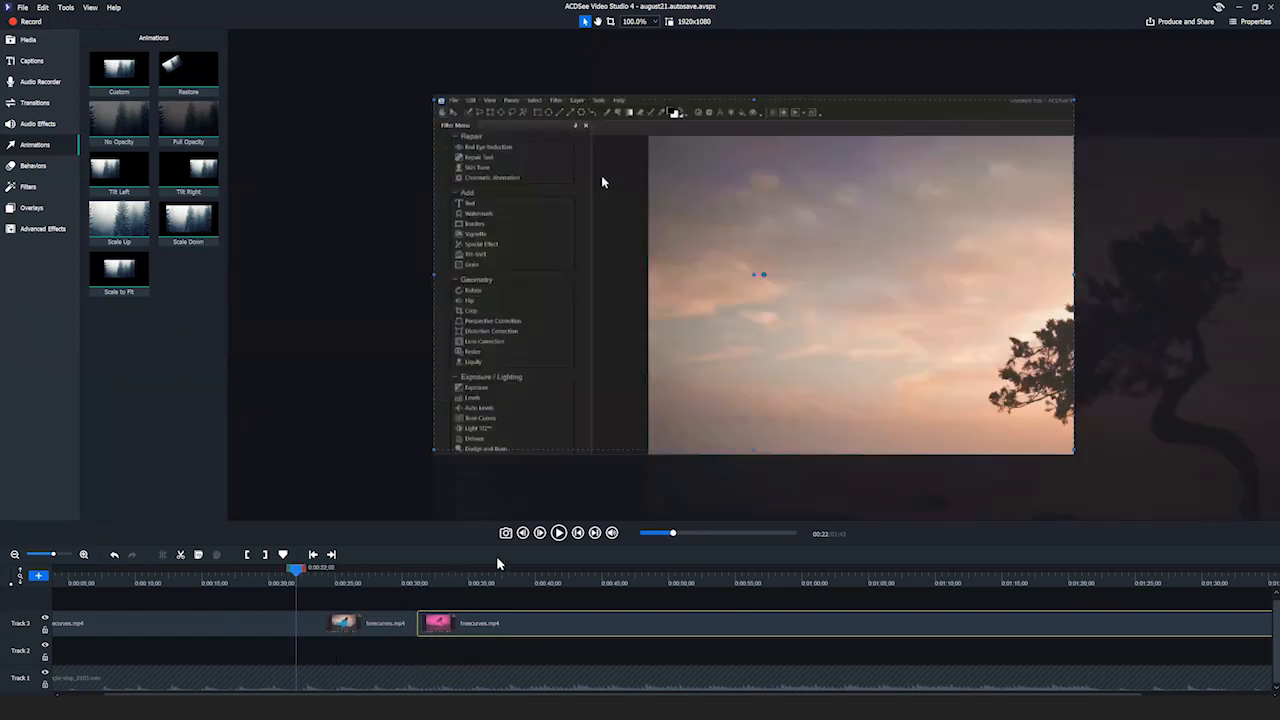
click(559, 533)
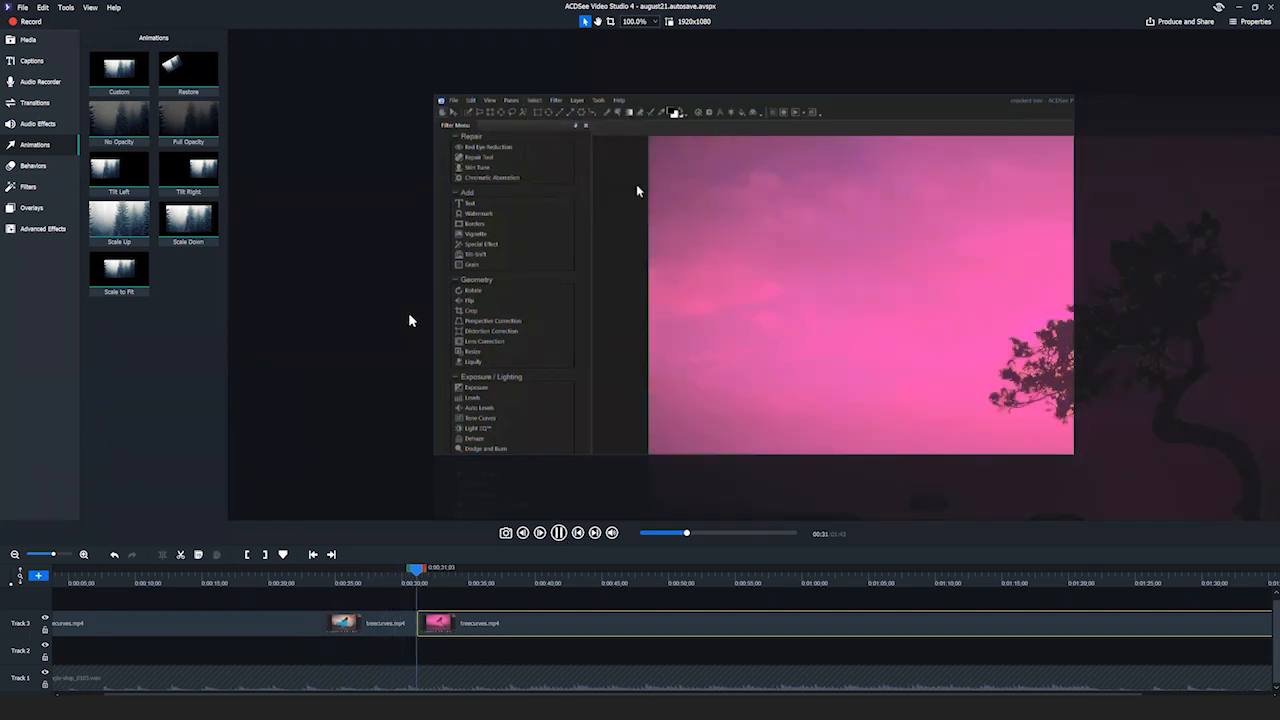
click(558, 532)
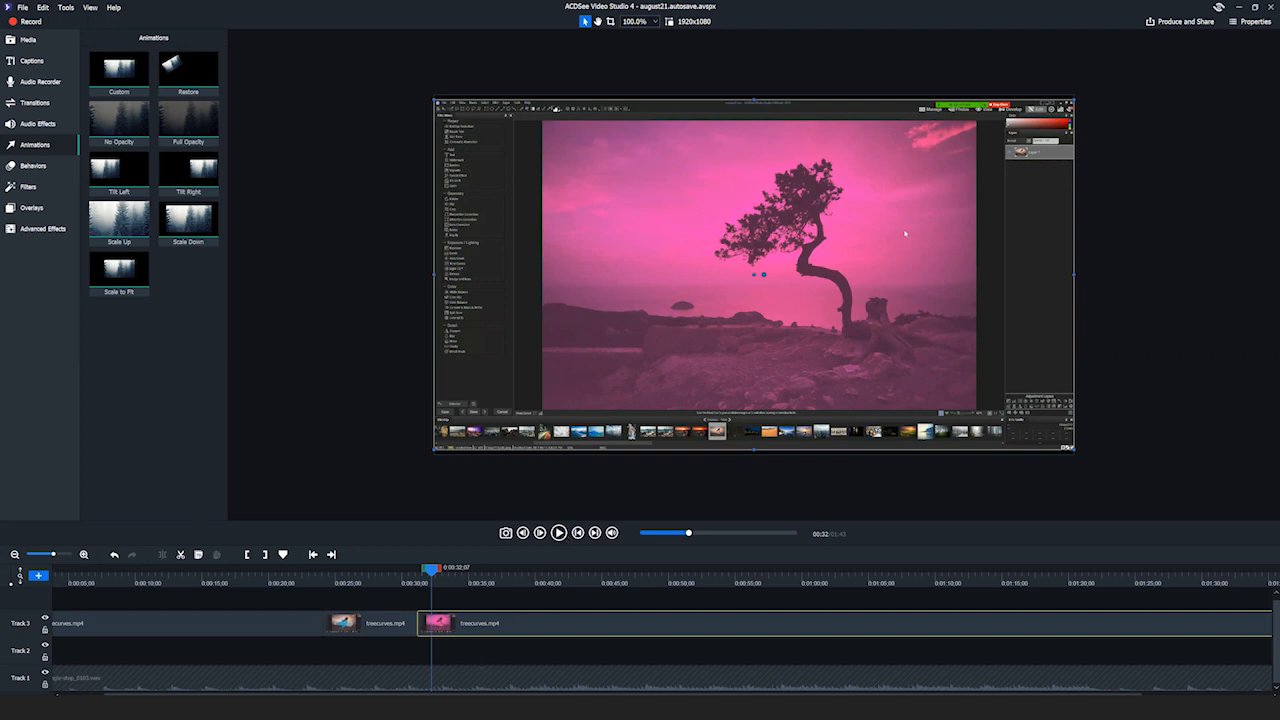
Magnify the timeline around the middle segment and scrub across its zoom animation from about 24 to 26 seconds
drag(53, 555, 60, 560)
drag(505, 694, 357, 694)
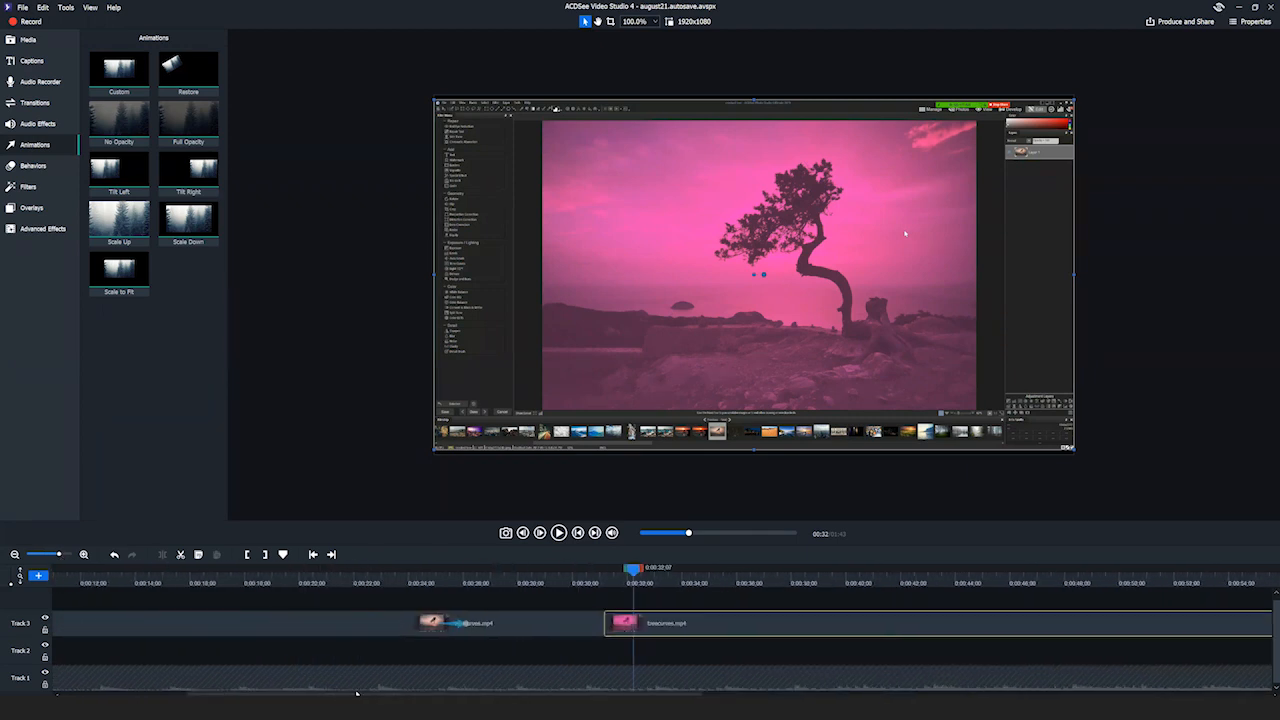
click(451, 602)
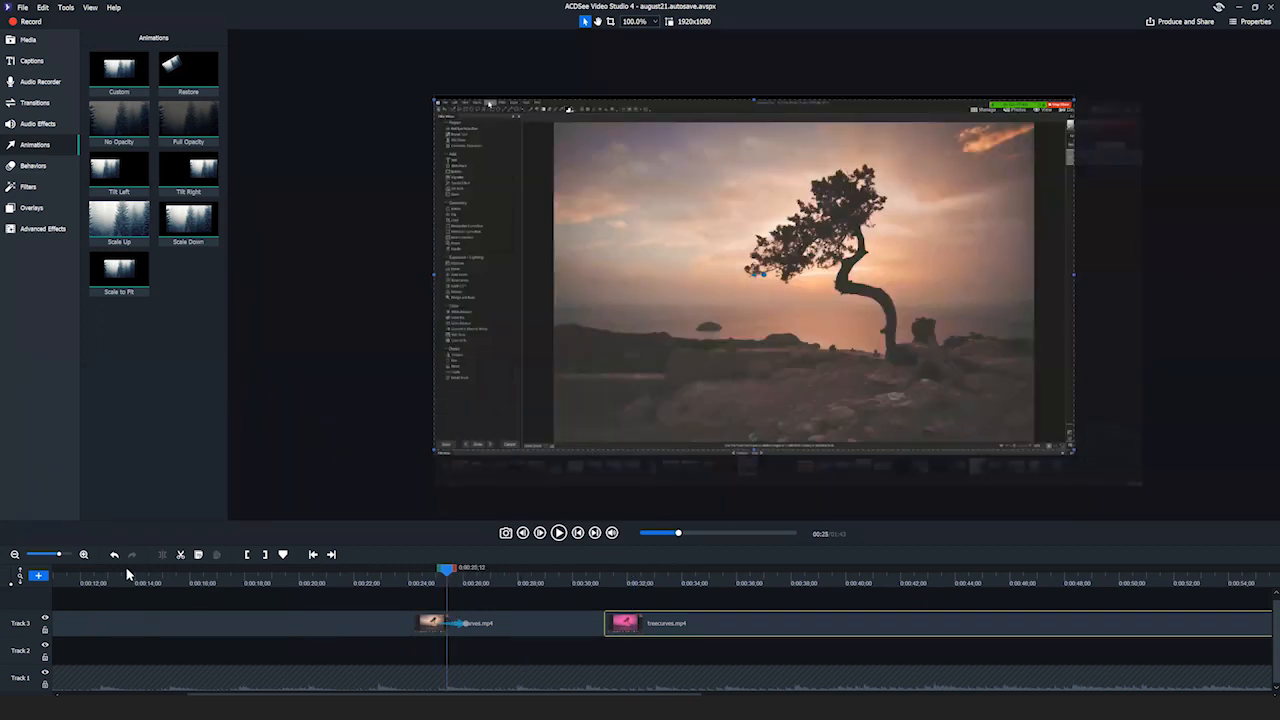
drag(58, 556, 70, 558)
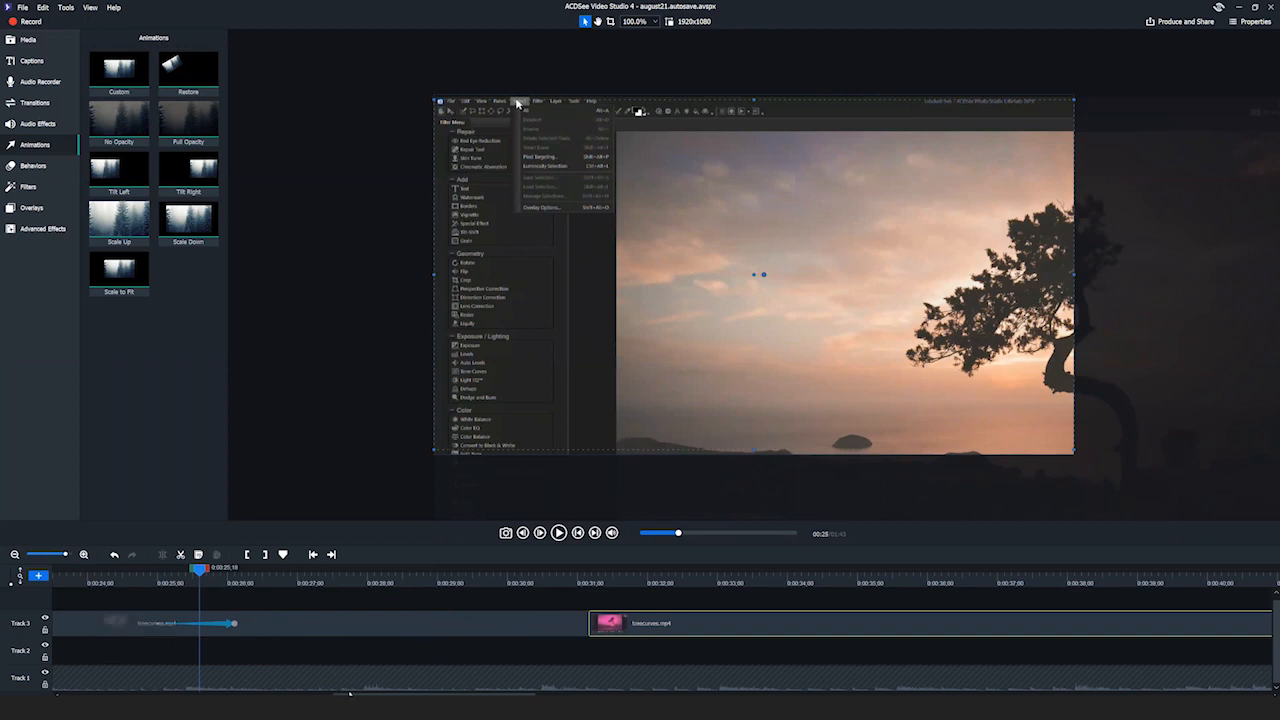
drag(343, 692, 319, 692)
drag(352, 577, 248, 568)
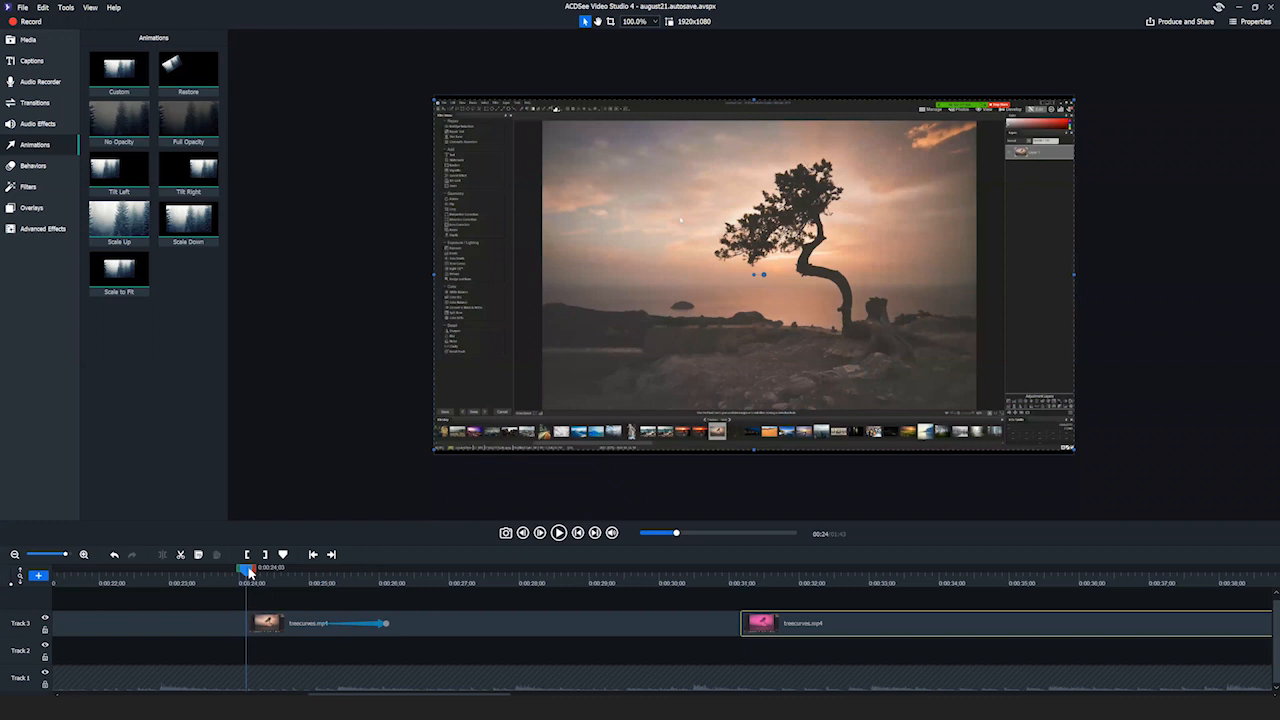
drag(250, 571, 328, 577)
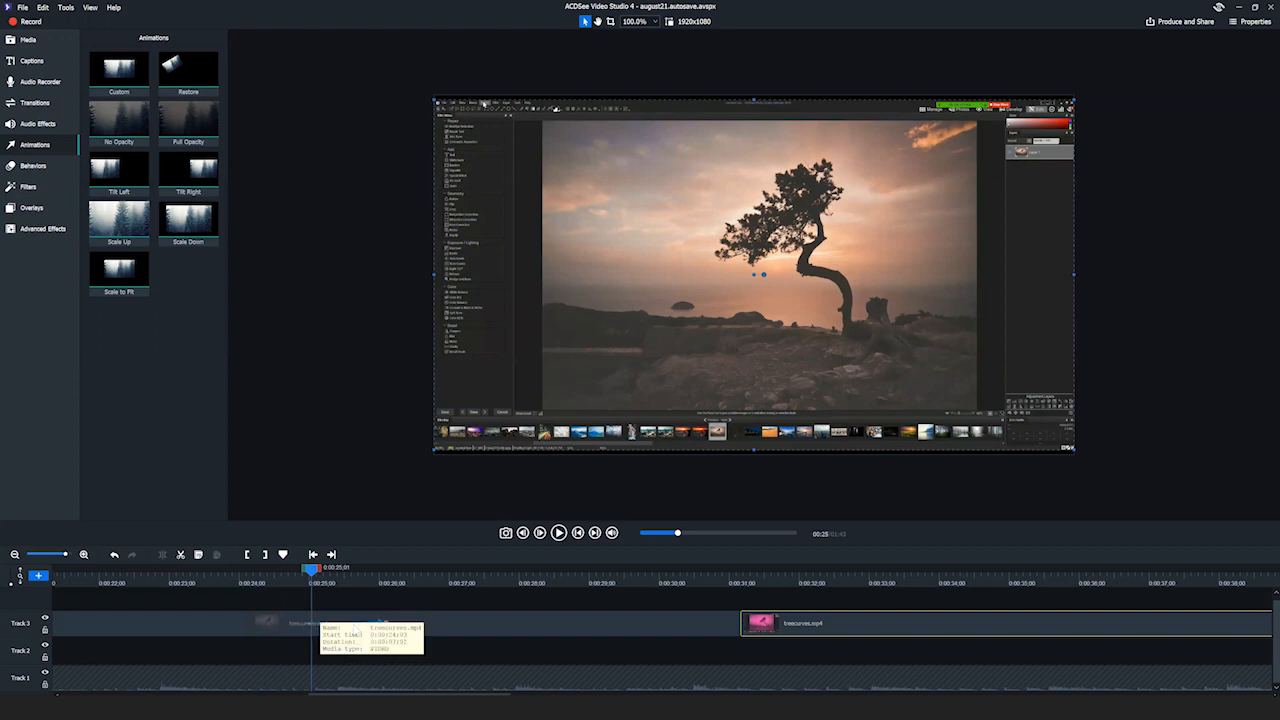
drag(346, 582, 391, 580)
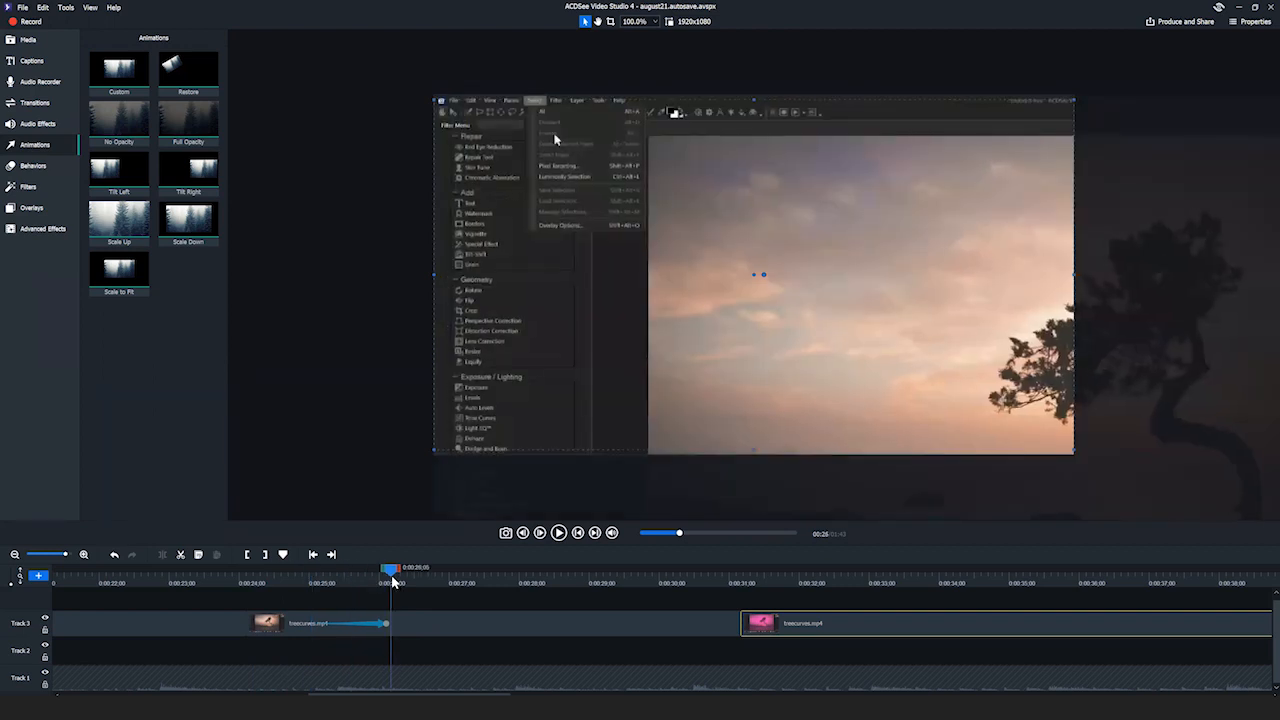
Stretch the middle segment's zoom animation to end at about 30 seconds and play it from the segment's start
click(397, 634)
drag(384, 623, 664, 628)
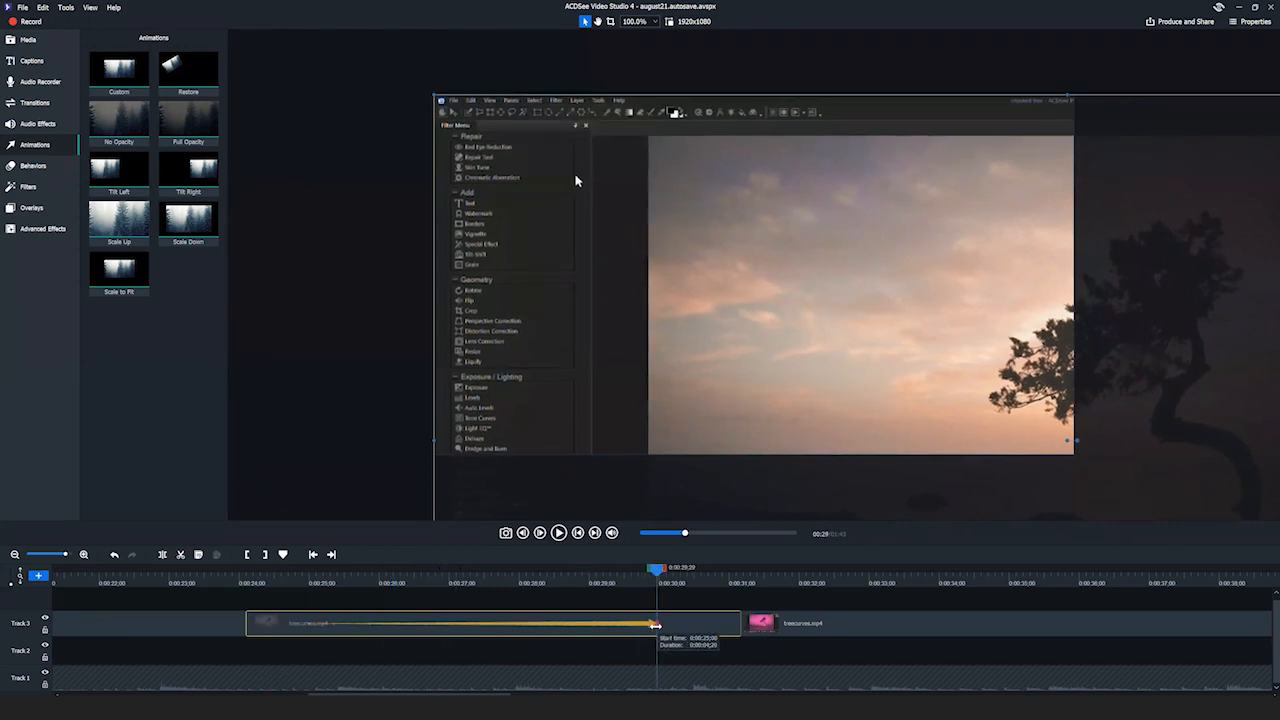
drag(301, 585, 243, 621)
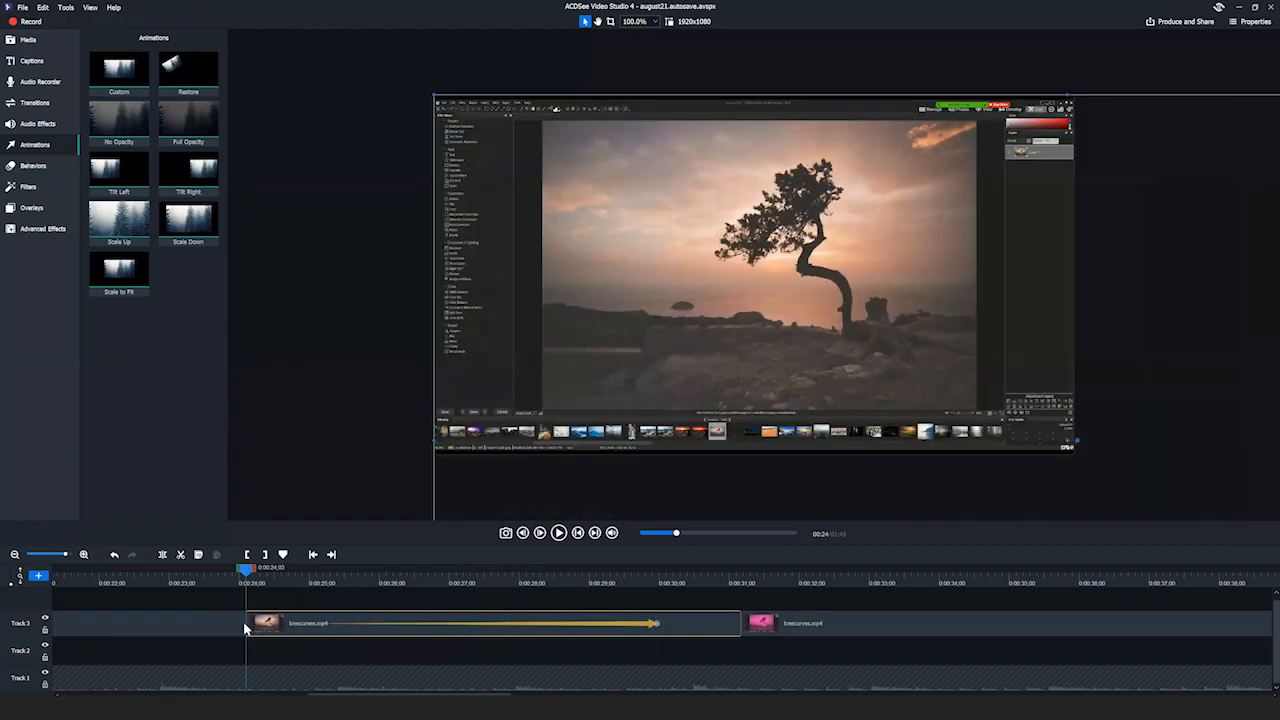
click(559, 533)
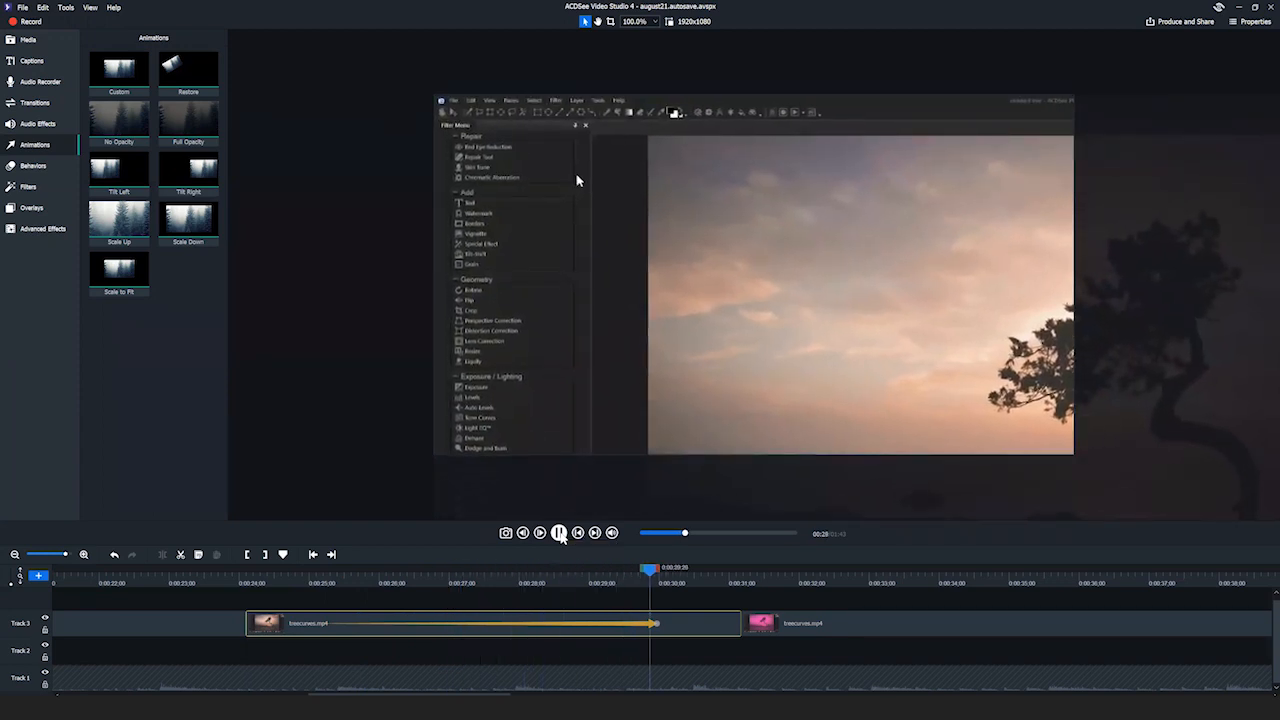
click(558, 532)
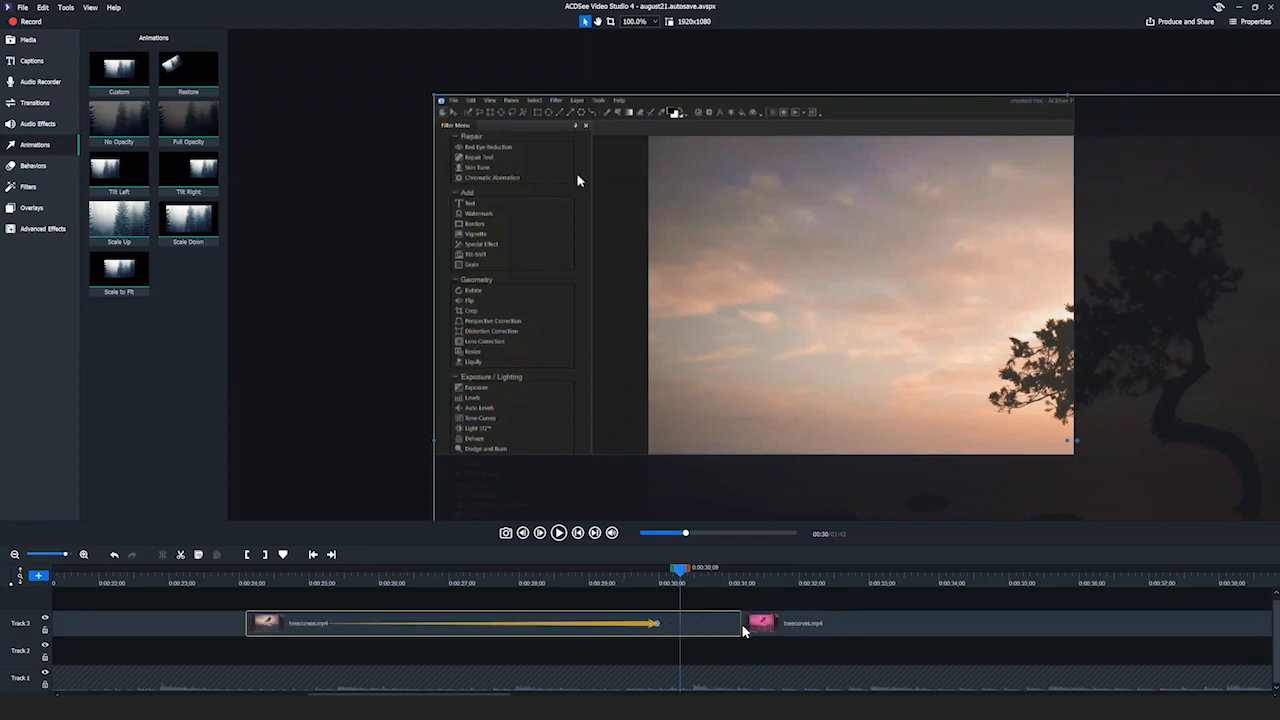
Shorten the middle segment's zoom animation to end at about 26 seconds and scrub over its beginning
drag(648, 623, 400, 624)
click(320, 570)
drag(308, 589, 271, 596)
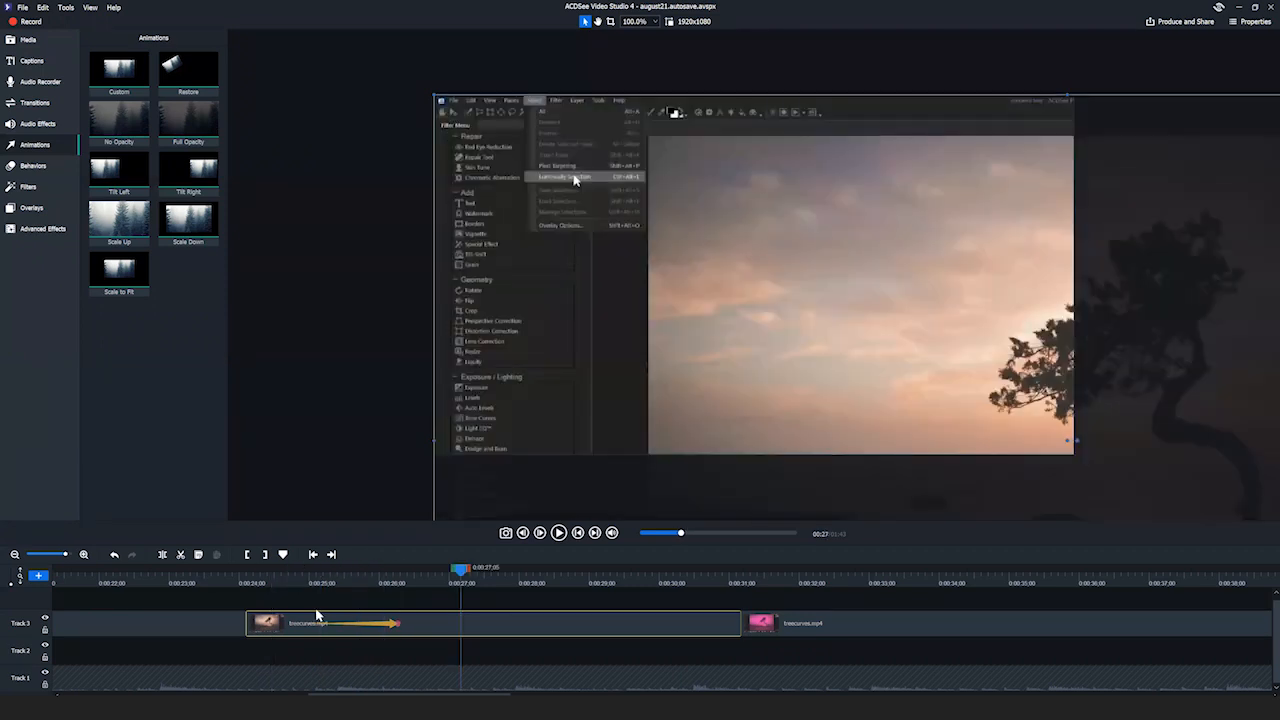
key(Left)
key(Left)
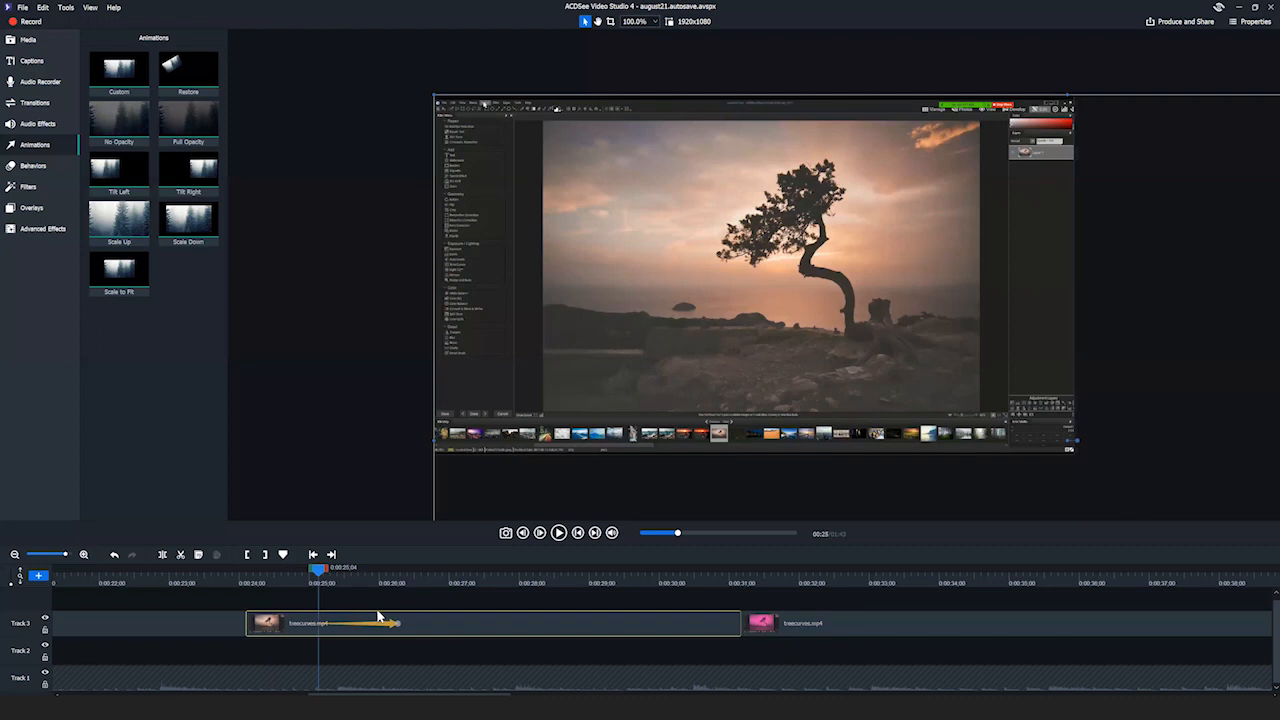
key(Right)
key(Left)
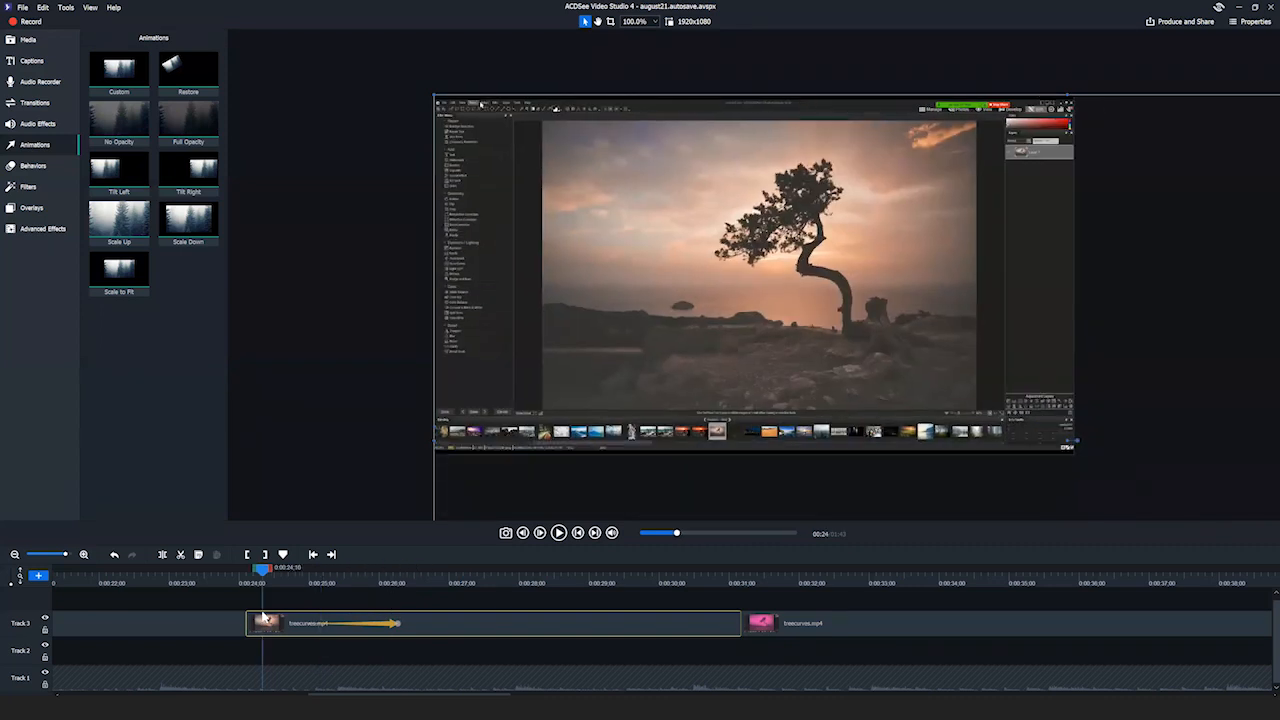
Check the shortened zoom animation at several points, then play it from about 25 seconds into the last segment
click(536, 625)
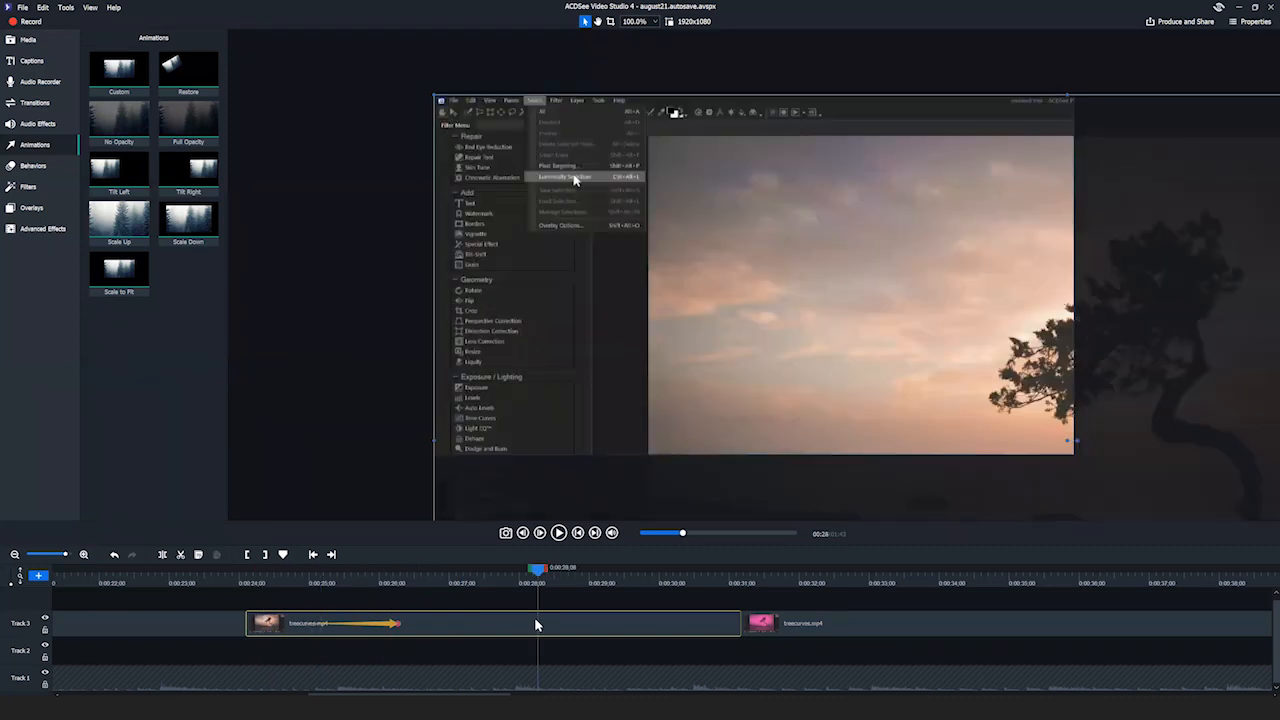
click(327, 625)
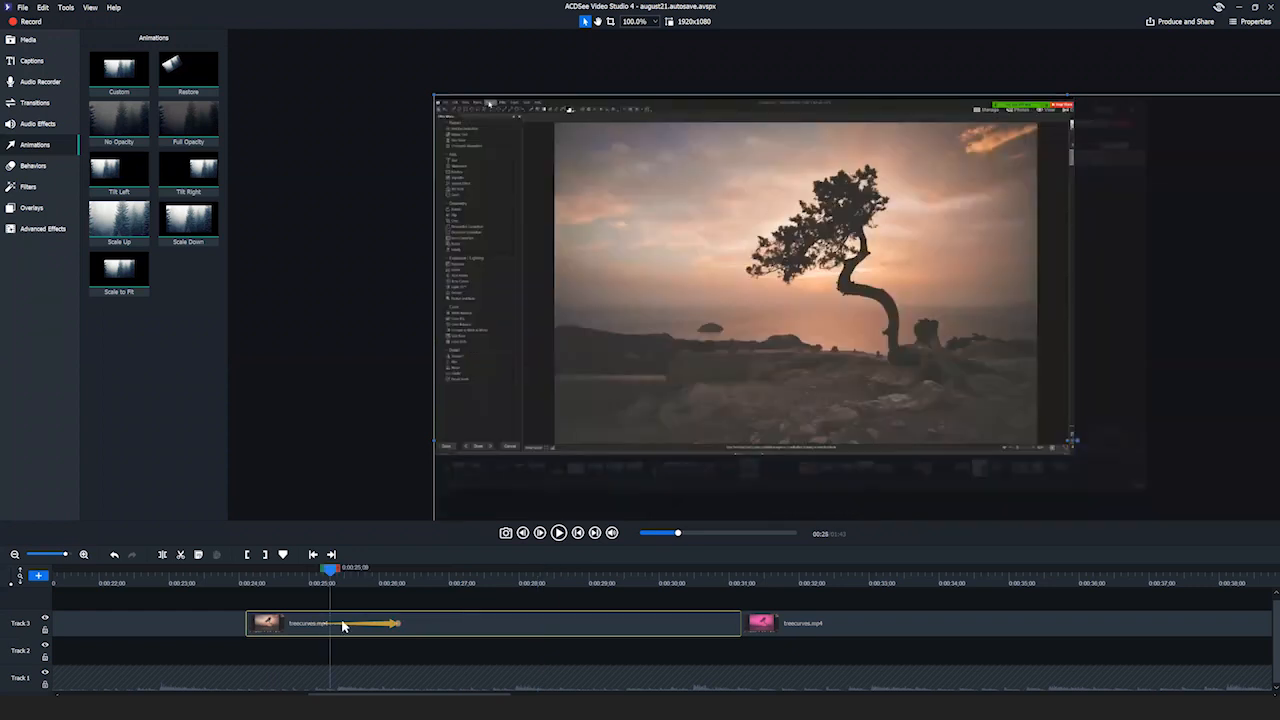
click(357, 626)
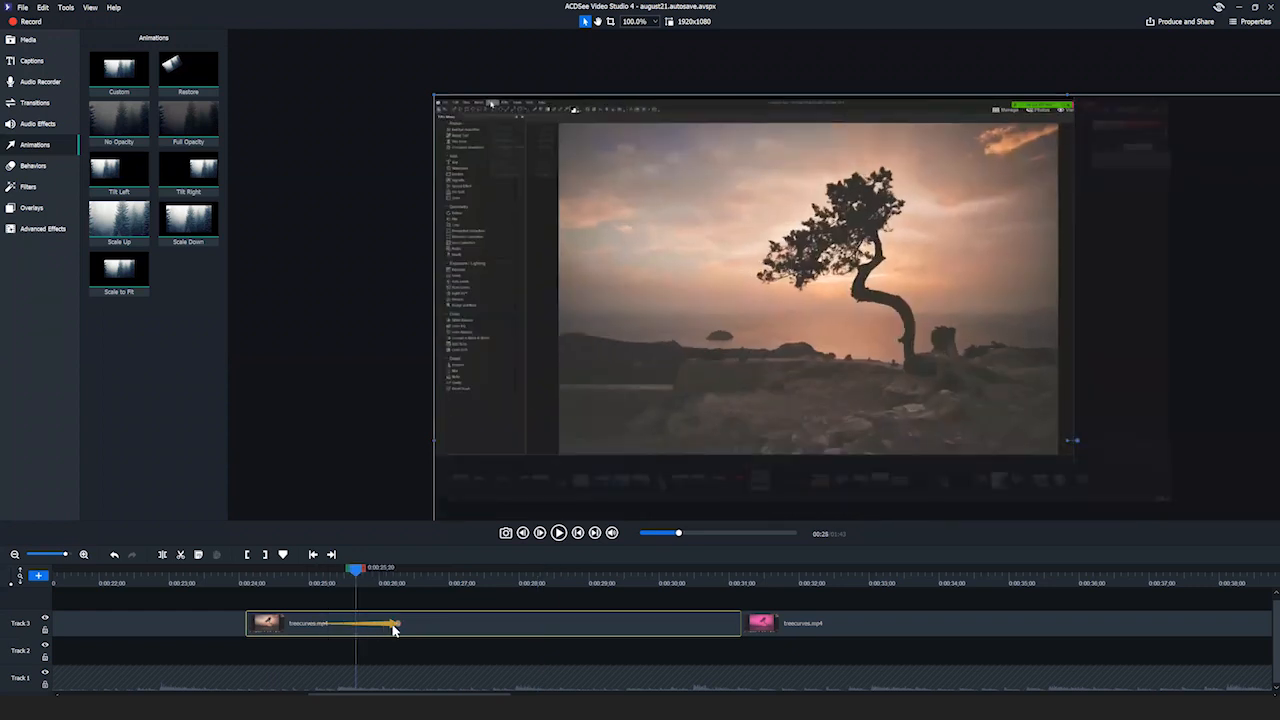
click(391, 625)
click(360, 626)
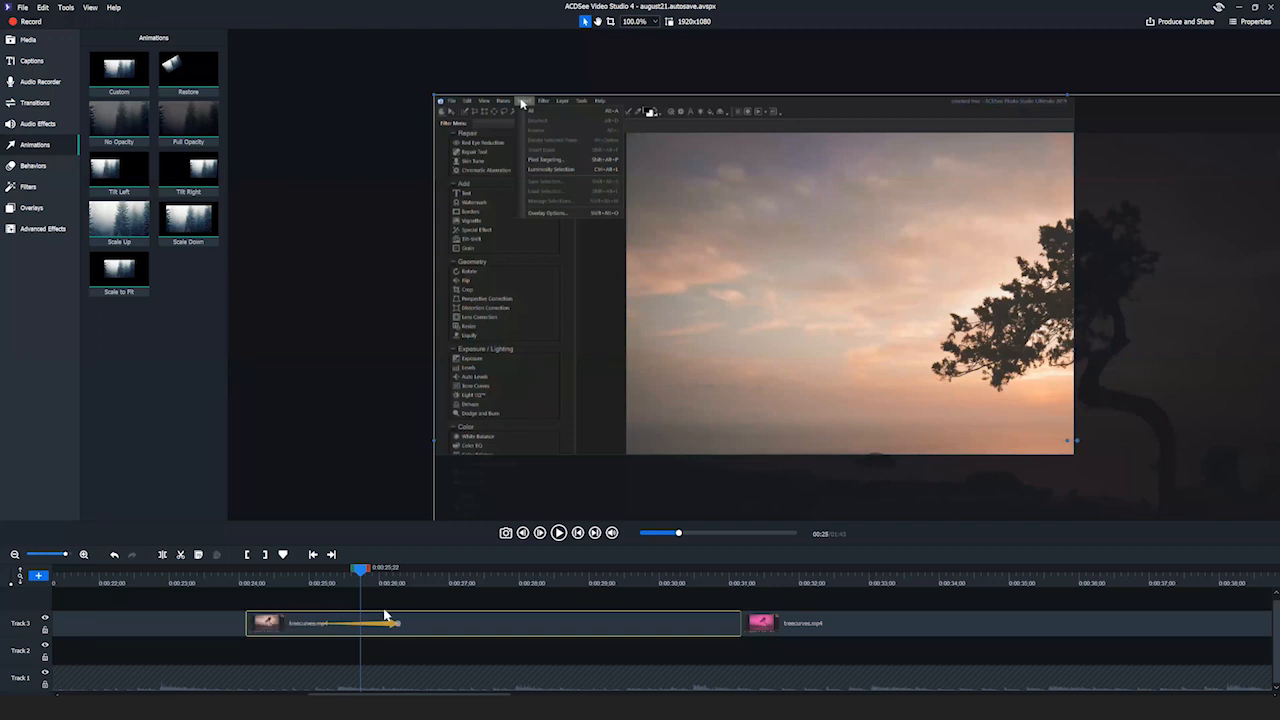
click(392, 569)
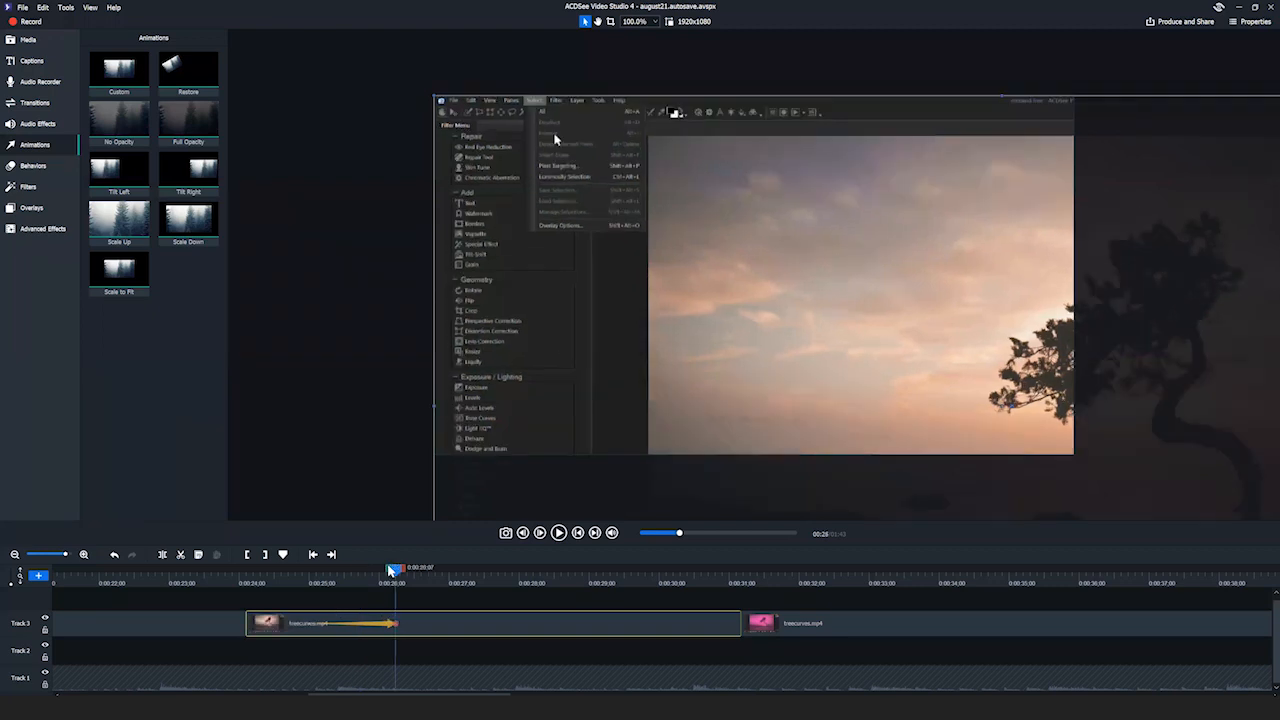
click(342, 586)
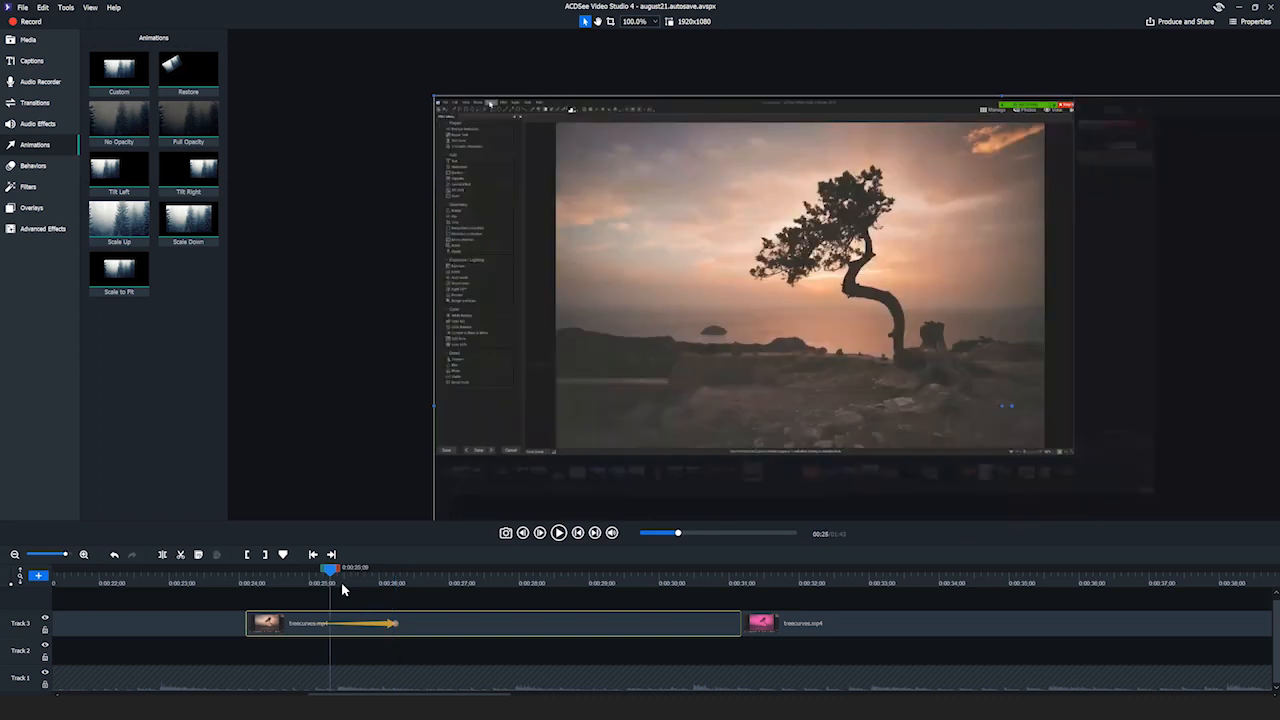
click(342, 589)
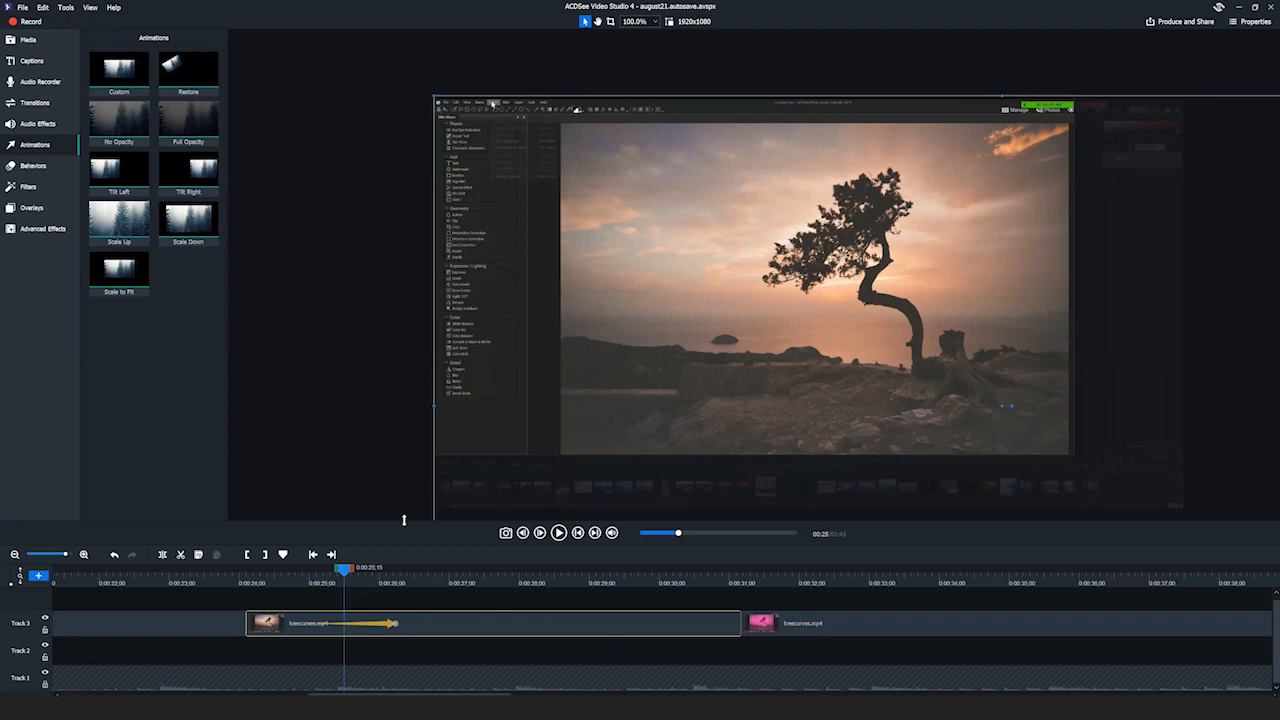
click(559, 533)
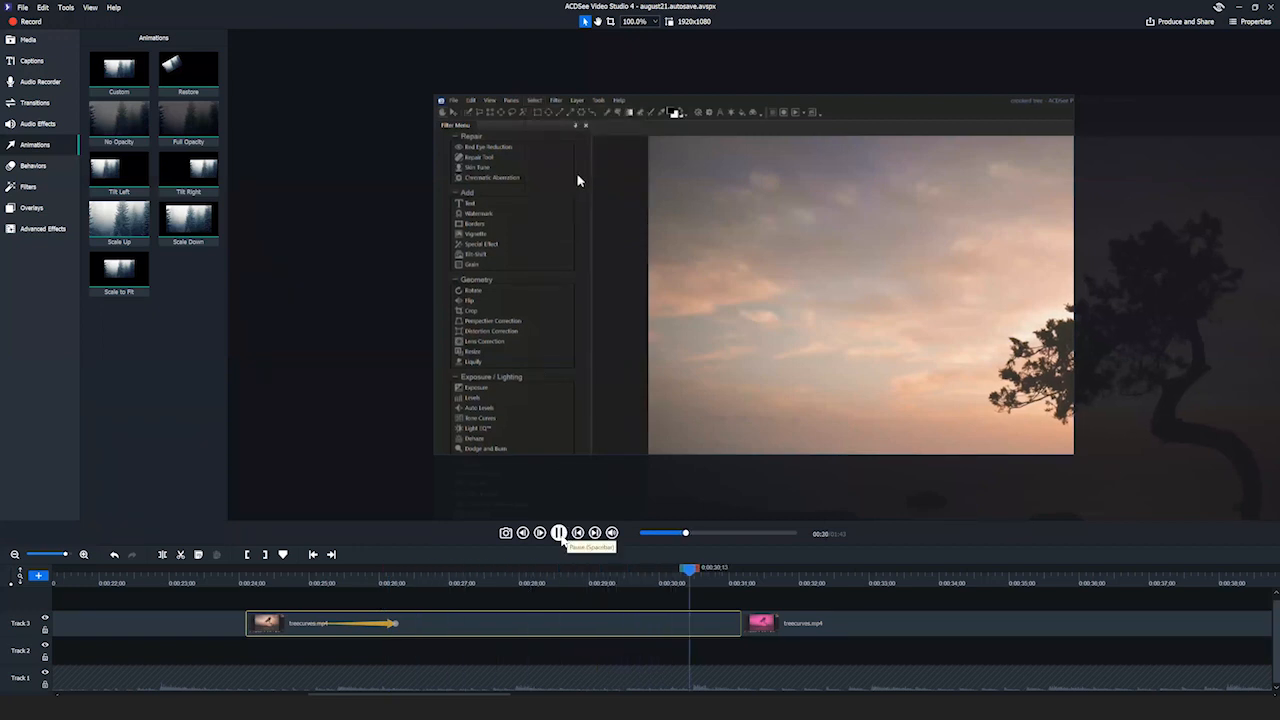
click(559, 533)
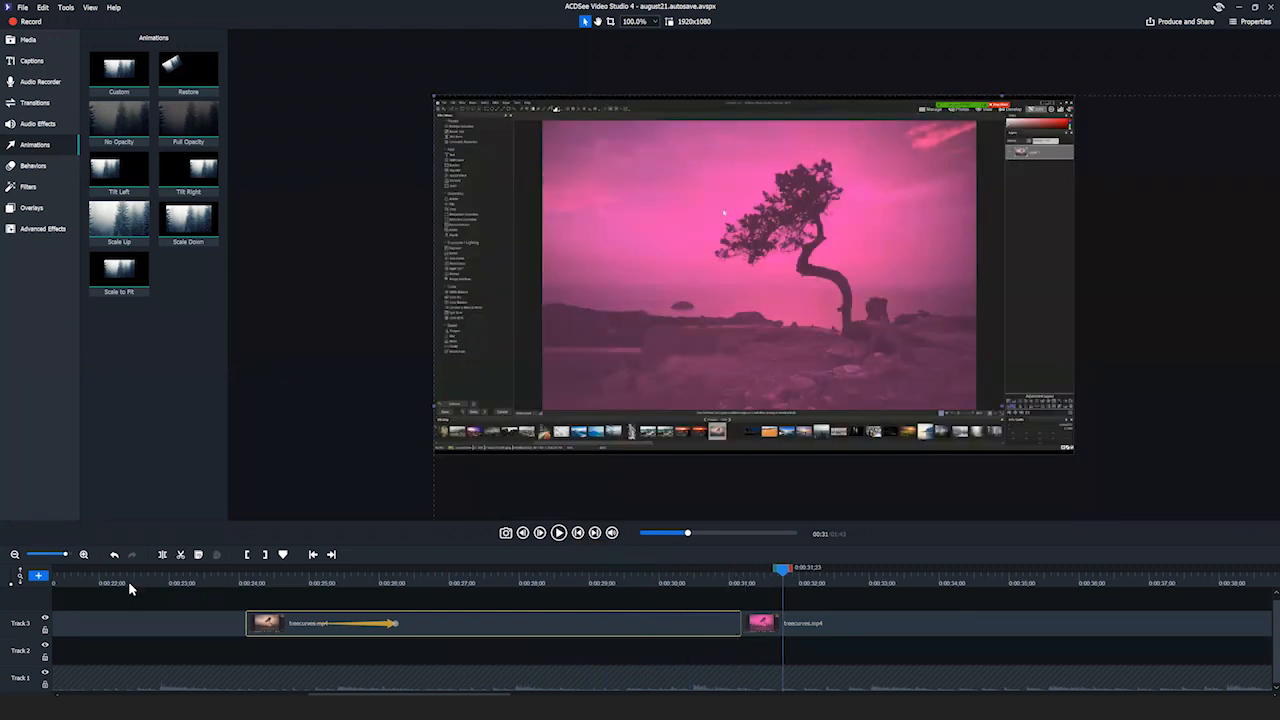
Split the last video segment on Track 3 at 41 seconds
drag(65, 554, 56, 555)
drag(268, 694, 136, 694)
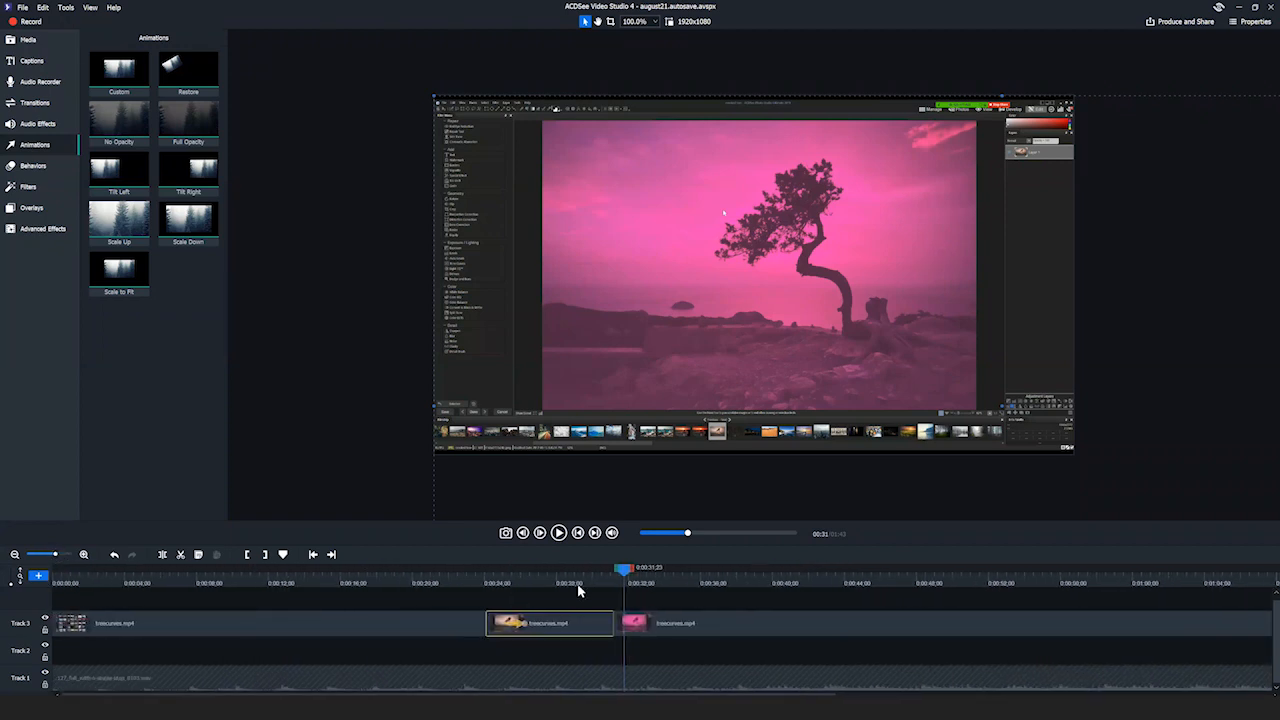
click(506, 580)
click(395, 578)
drag(540, 580, 936, 571)
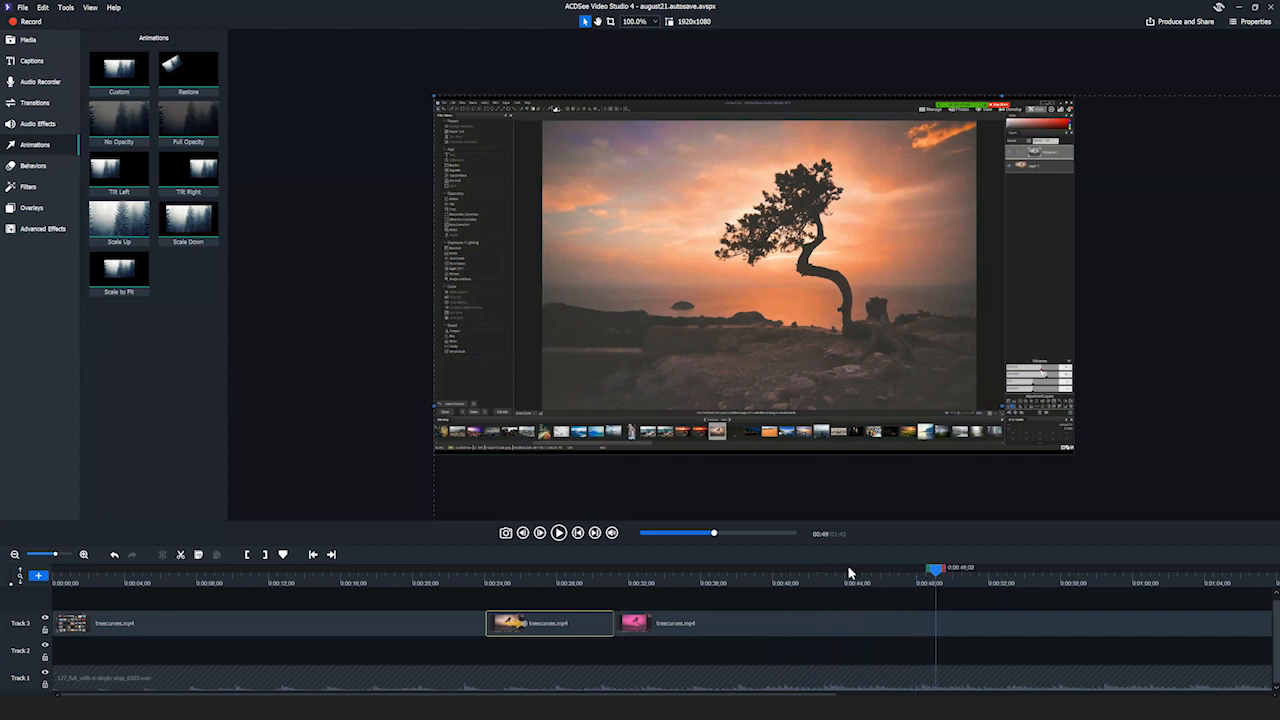
drag(836, 572, 797, 574)
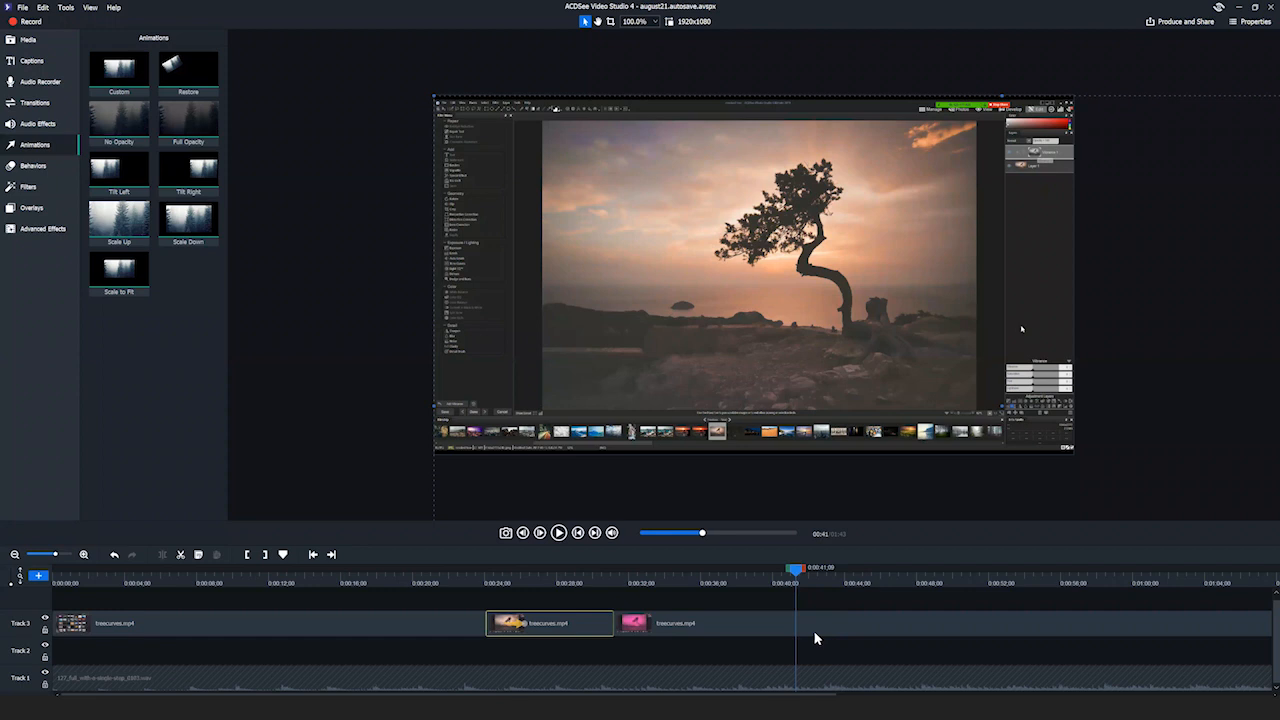
click(736, 628)
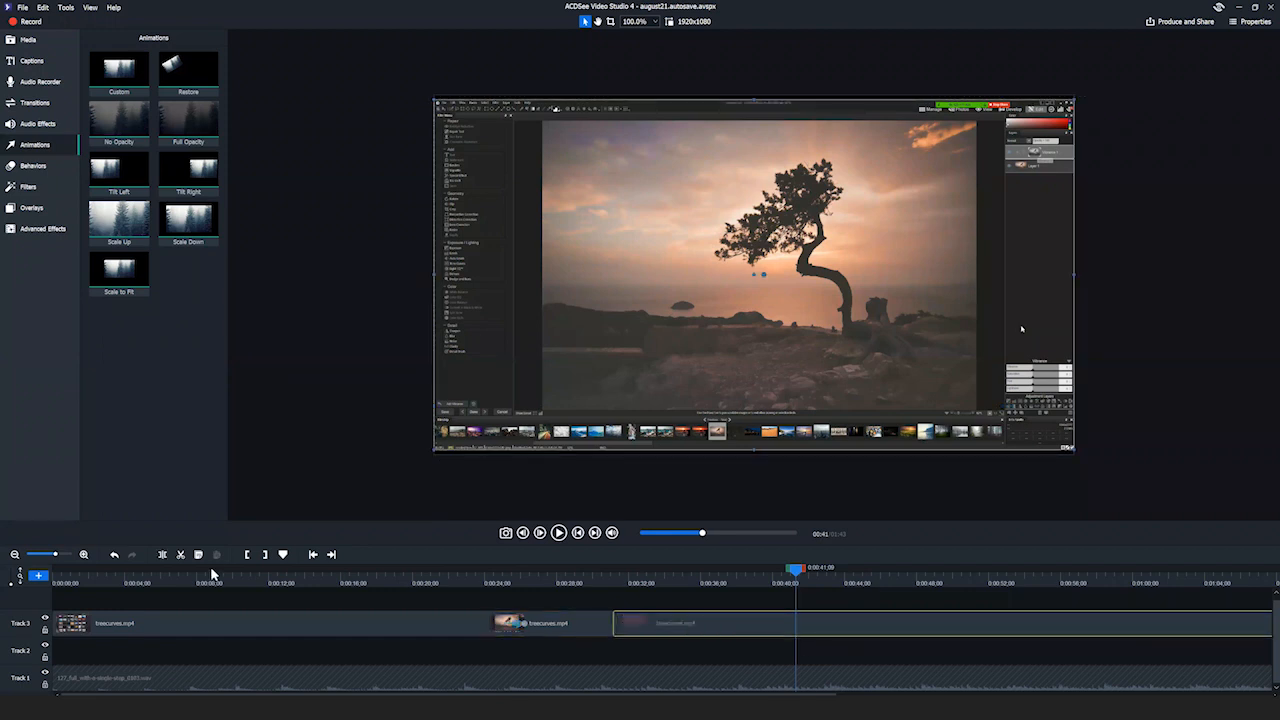
click(165, 556)
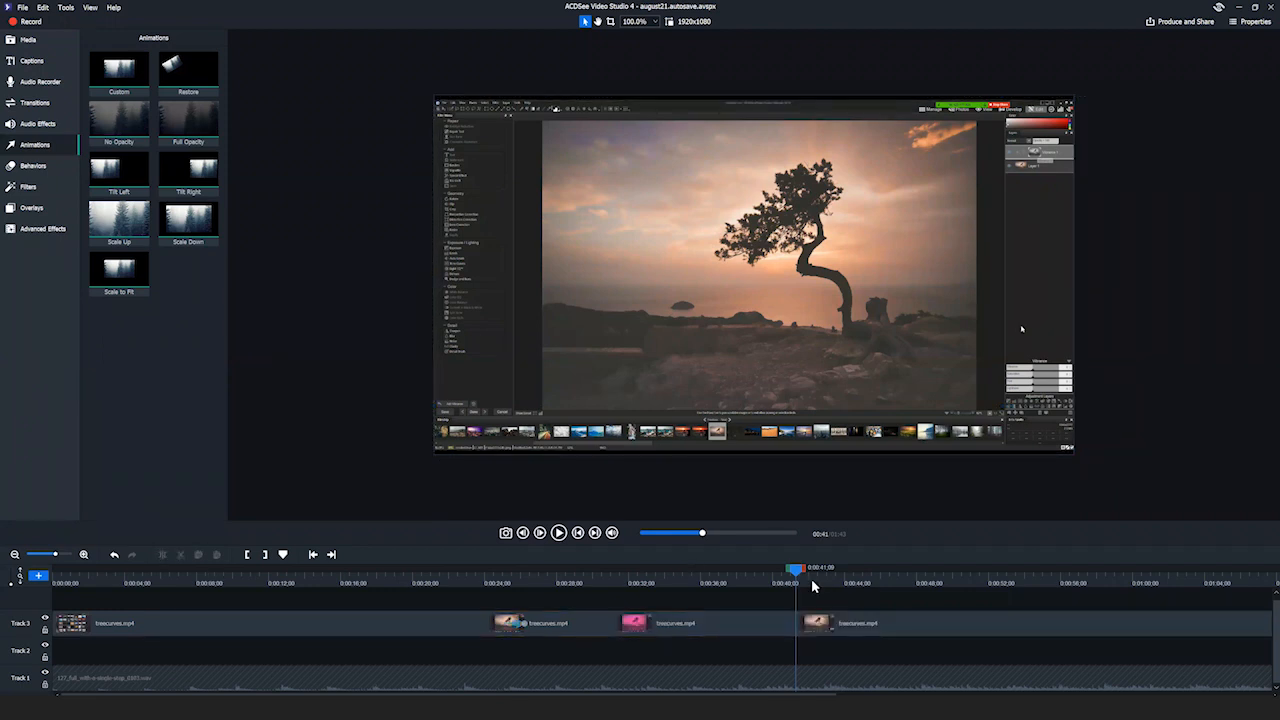
Split the last video segment on Track 3 at about 51 seconds
drag(883, 573, 991, 580)
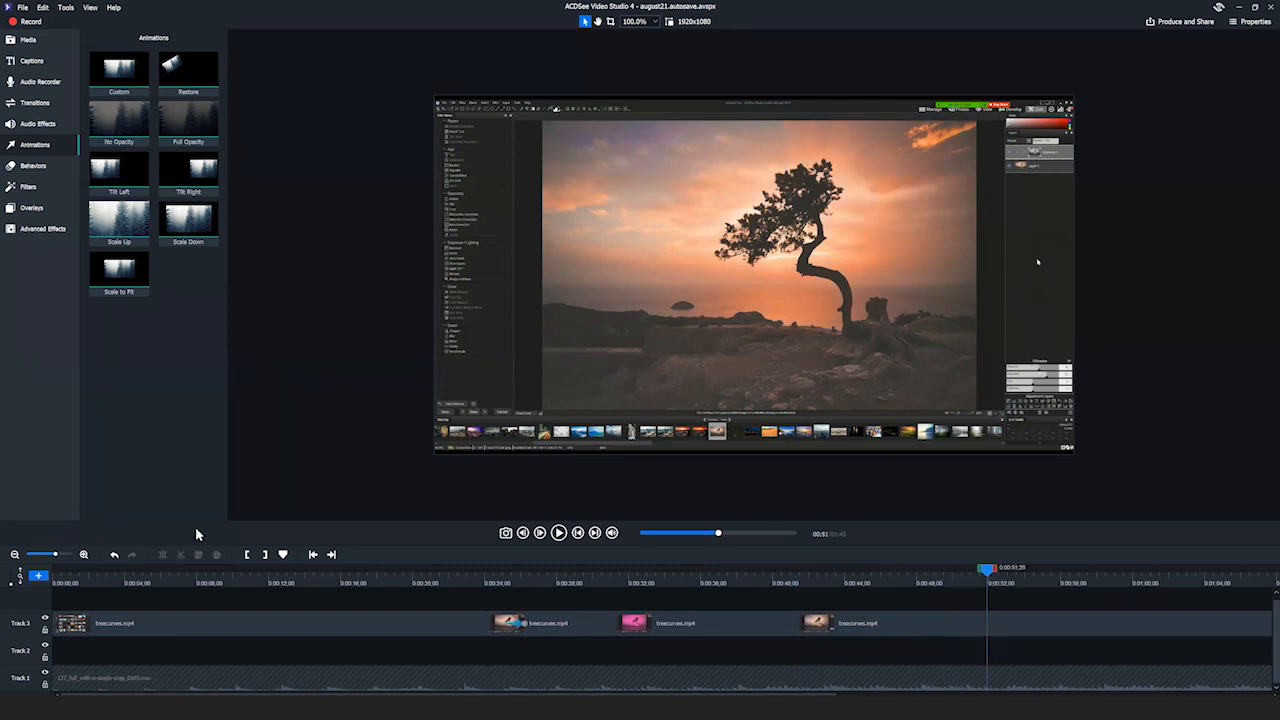
click(901, 626)
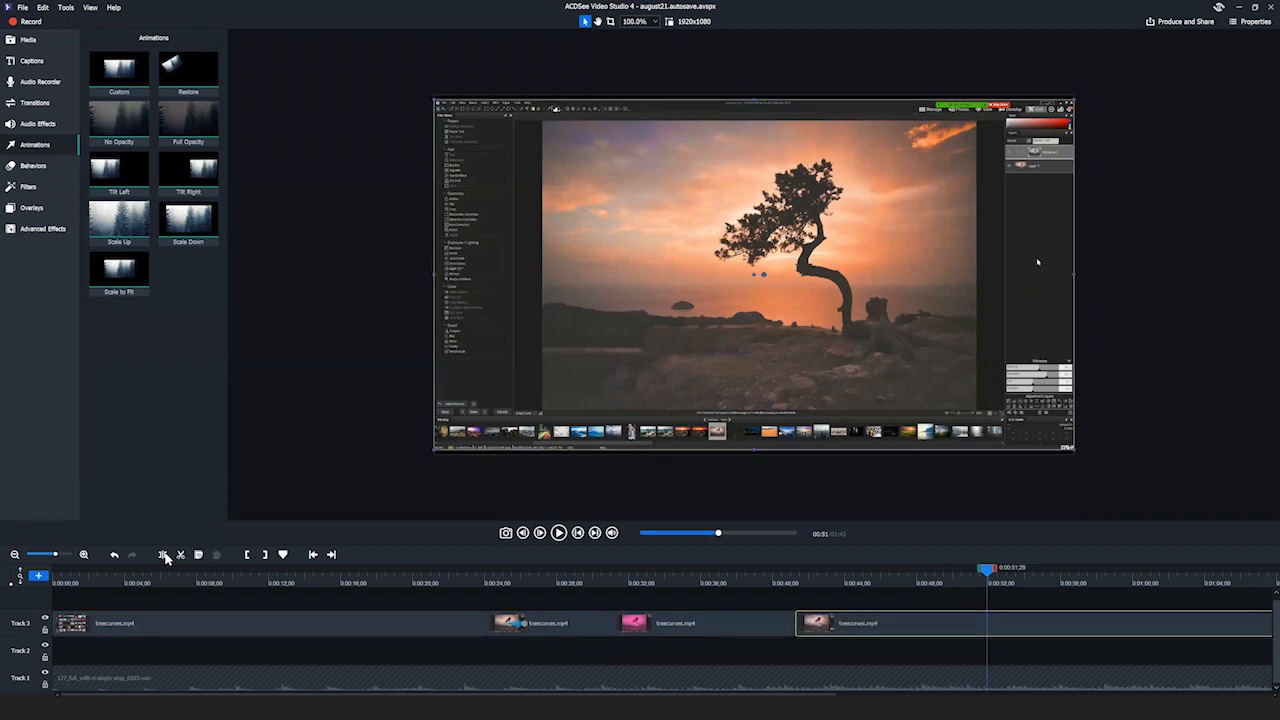
key(s)
Add a Custom animation to the Track 3 segment between 41 and 51 seconds and shift it to end at about 44 seconds
click(891, 579)
click(914, 618)
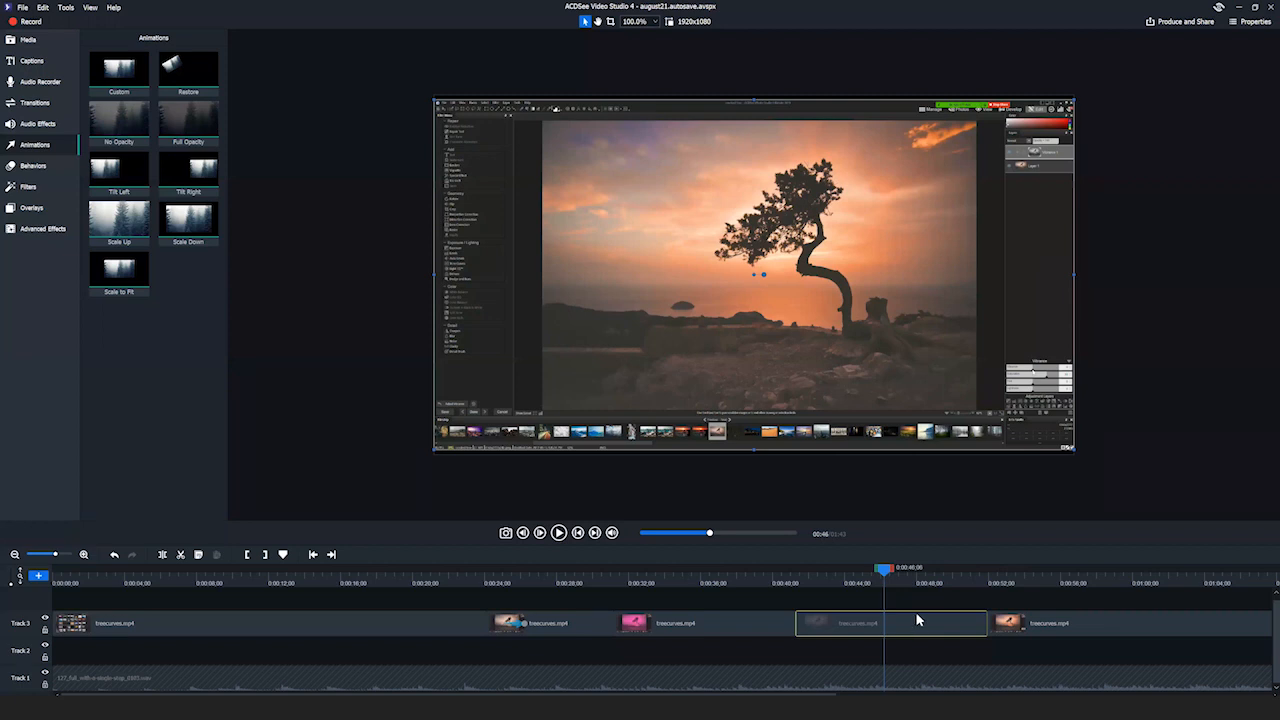
mouse_move(123, 68)
mouse_down()
mouse_move(606, 459)
mouse_move(857, 625)
mouse_up()
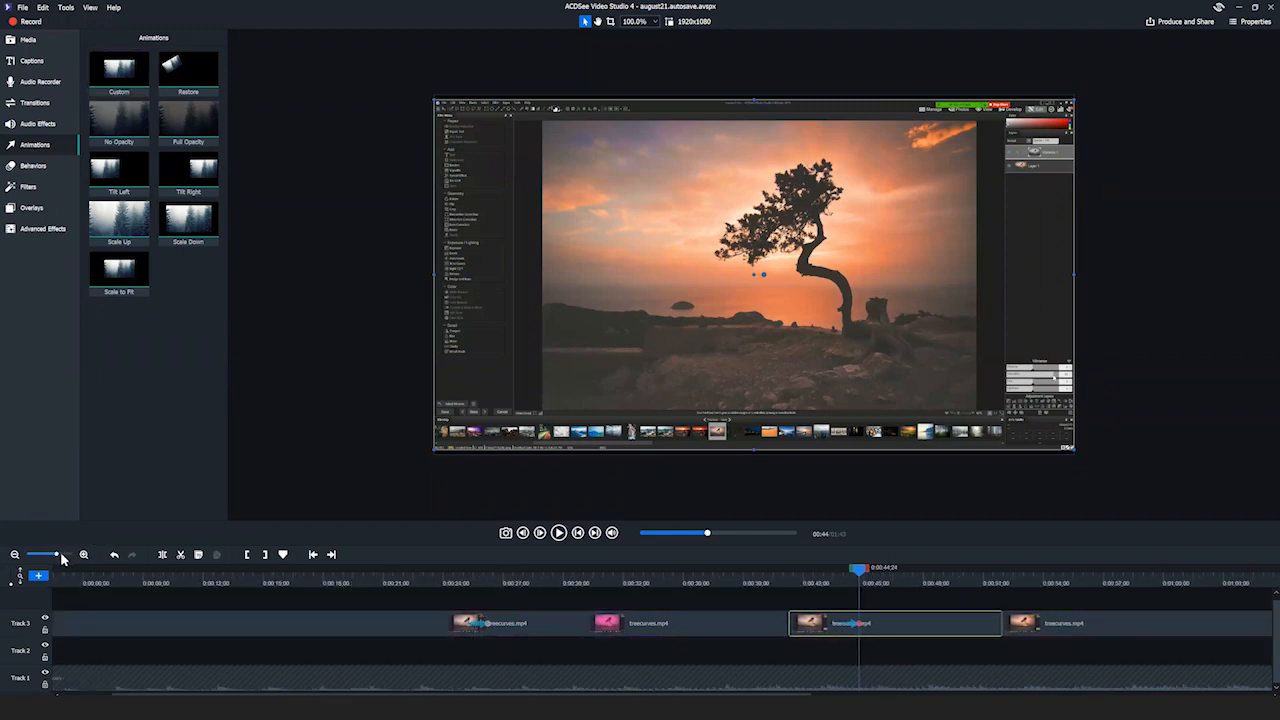
drag(56, 557, 64, 558)
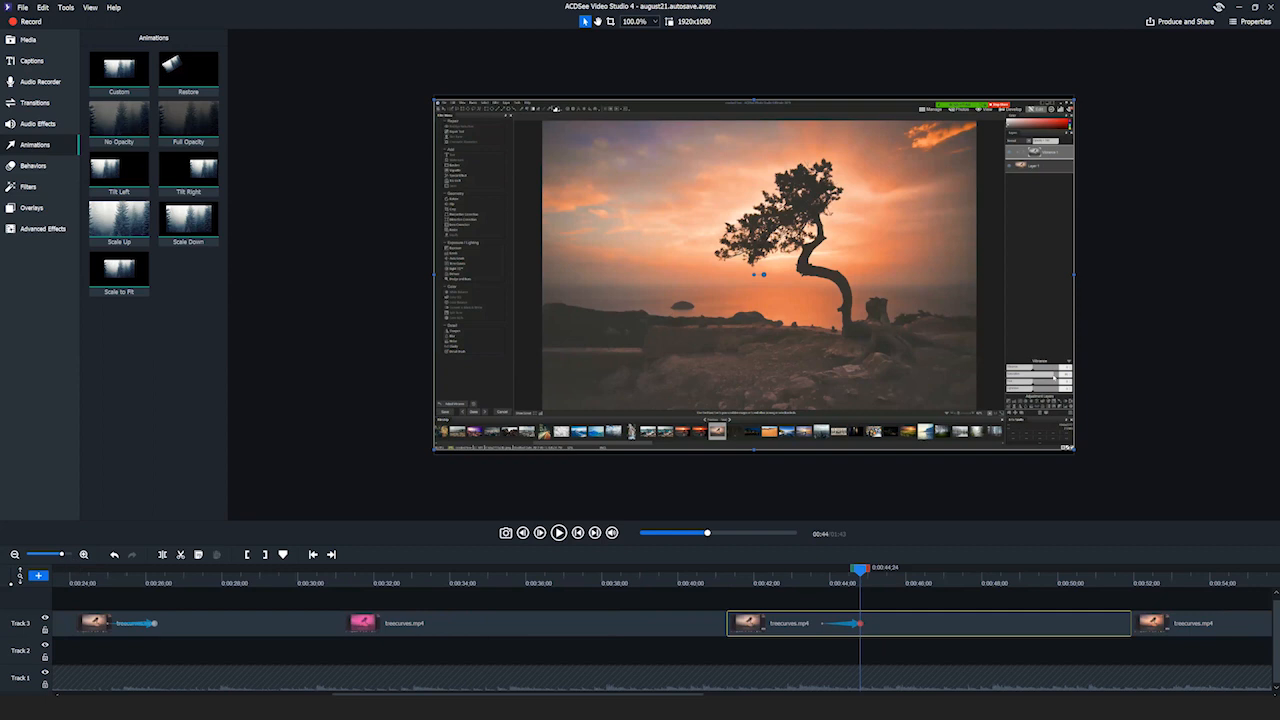
drag(420, 695, 521, 695)
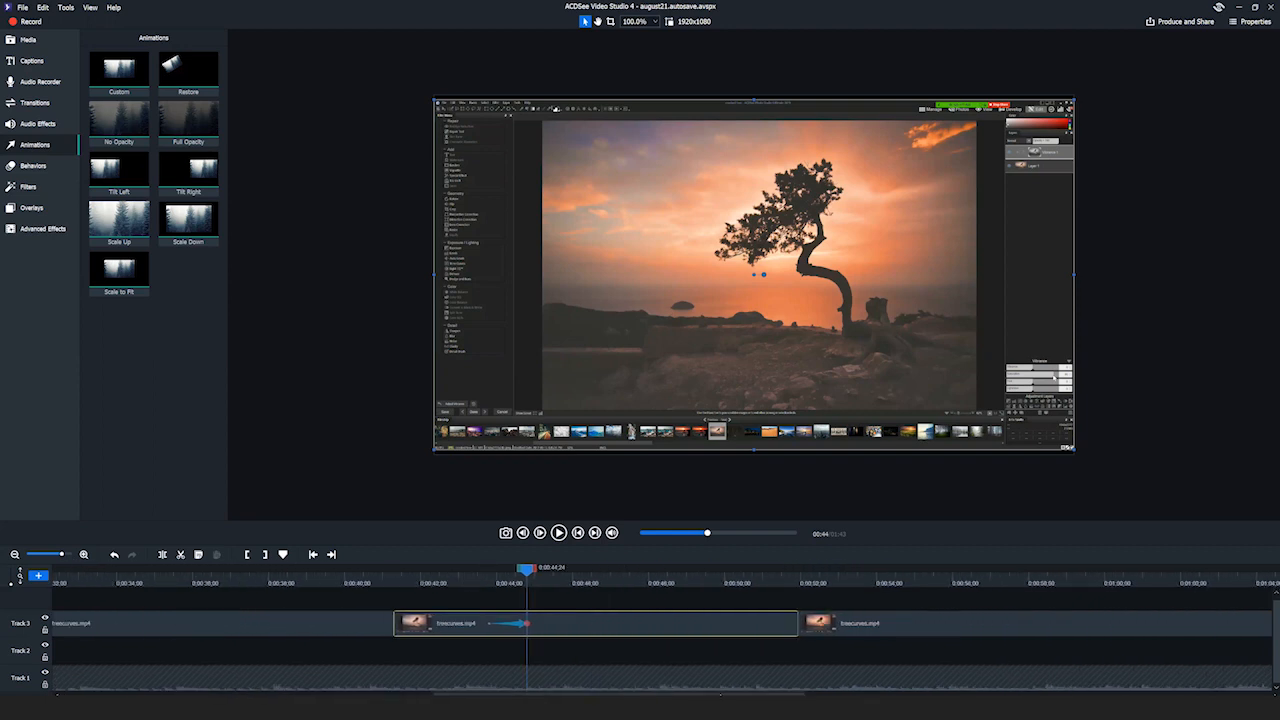
mouse_move(524, 623)
mouse_down()
mouse_move(690, 627)
mouse_move(543, 625)
mouse_up()
drag(549, 625, 518, 625)
drag(549, 572, 528, 572)
Enlarge the segment well beyond the frame, setting the canvas view to 50% to scale it further toward the adjustment sliders
drag(425, 455, 227, 520)
drag(711, 260, 618, 144)
drag(778, 277, 874, 286)
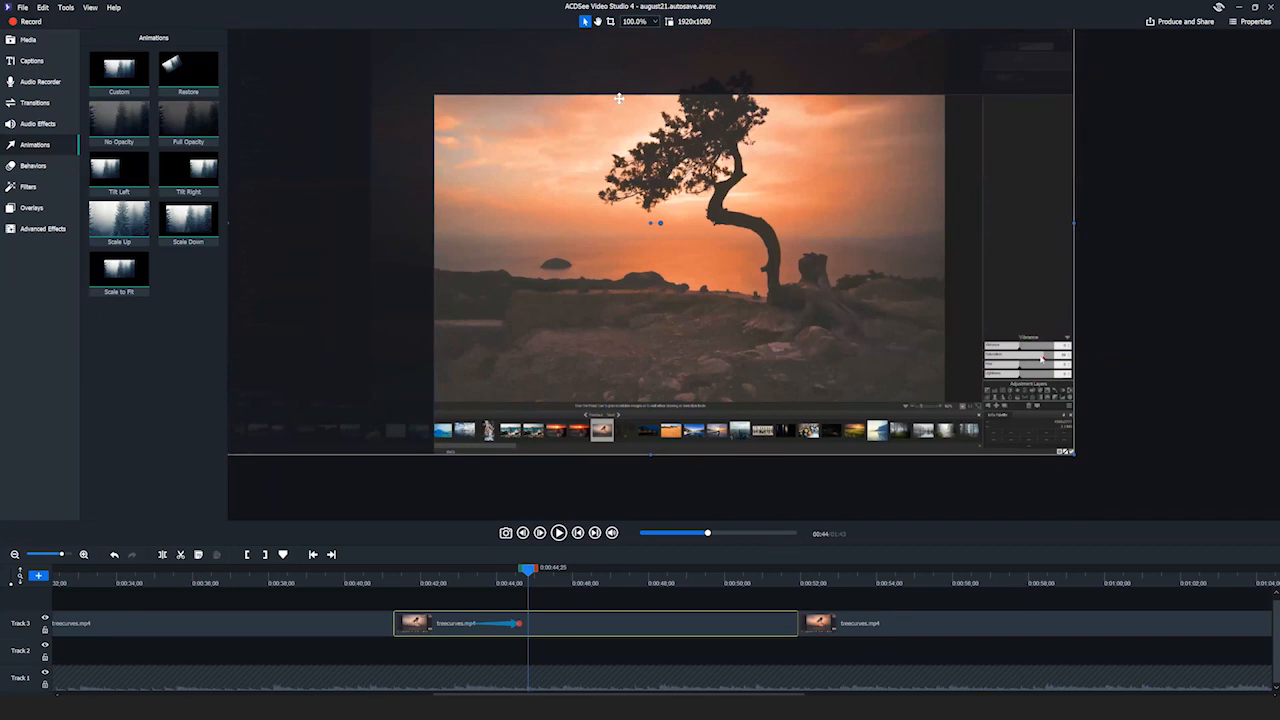
click(654, 24)
click(650, 63)
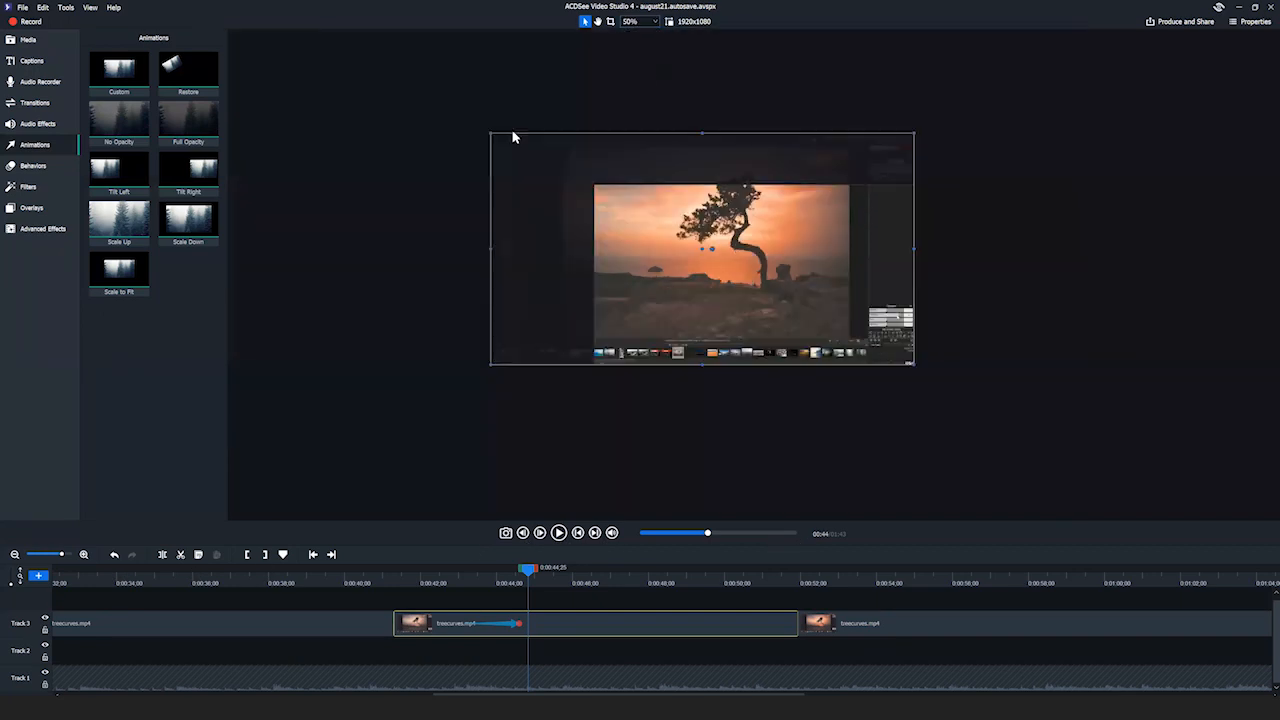
drag(487, 134, 237, 34)
click(1063, 340)
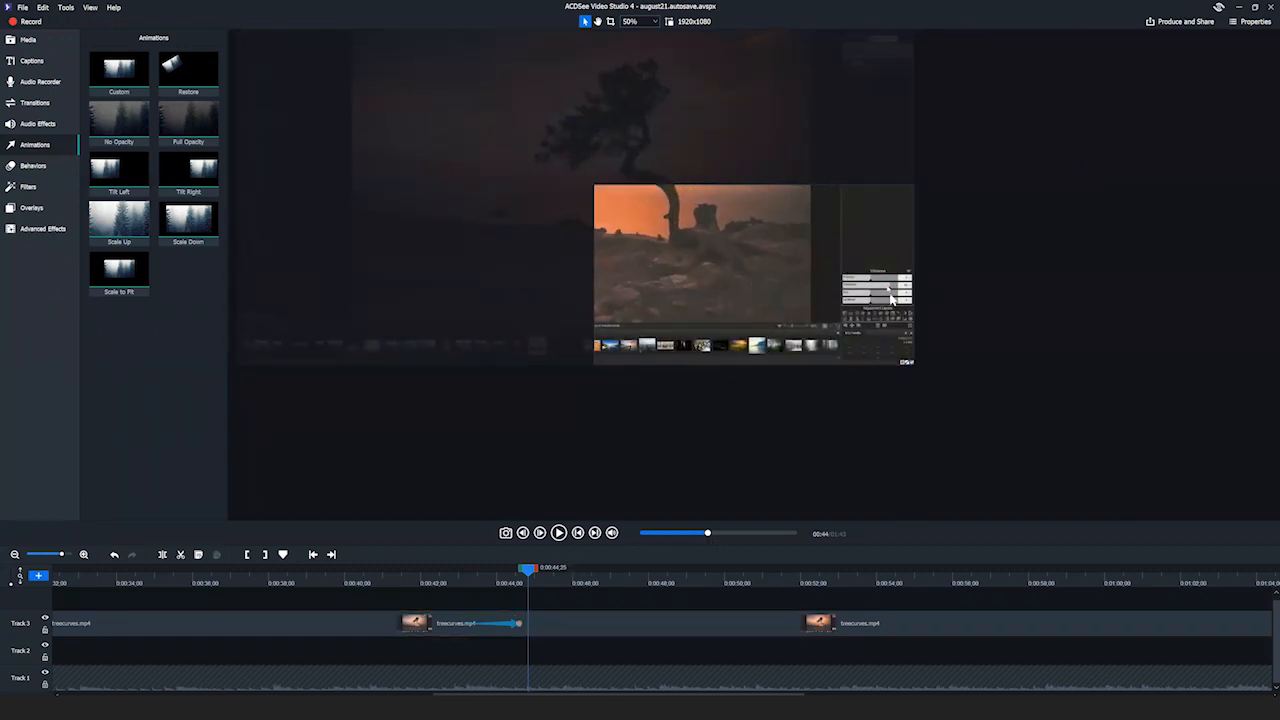
Move the enlarged segment up and left so the adjustment sliders sit nearer the frame's centre, and check it at about 44 seconds
click(829, 274)
drag(829, 274, 689, 229)
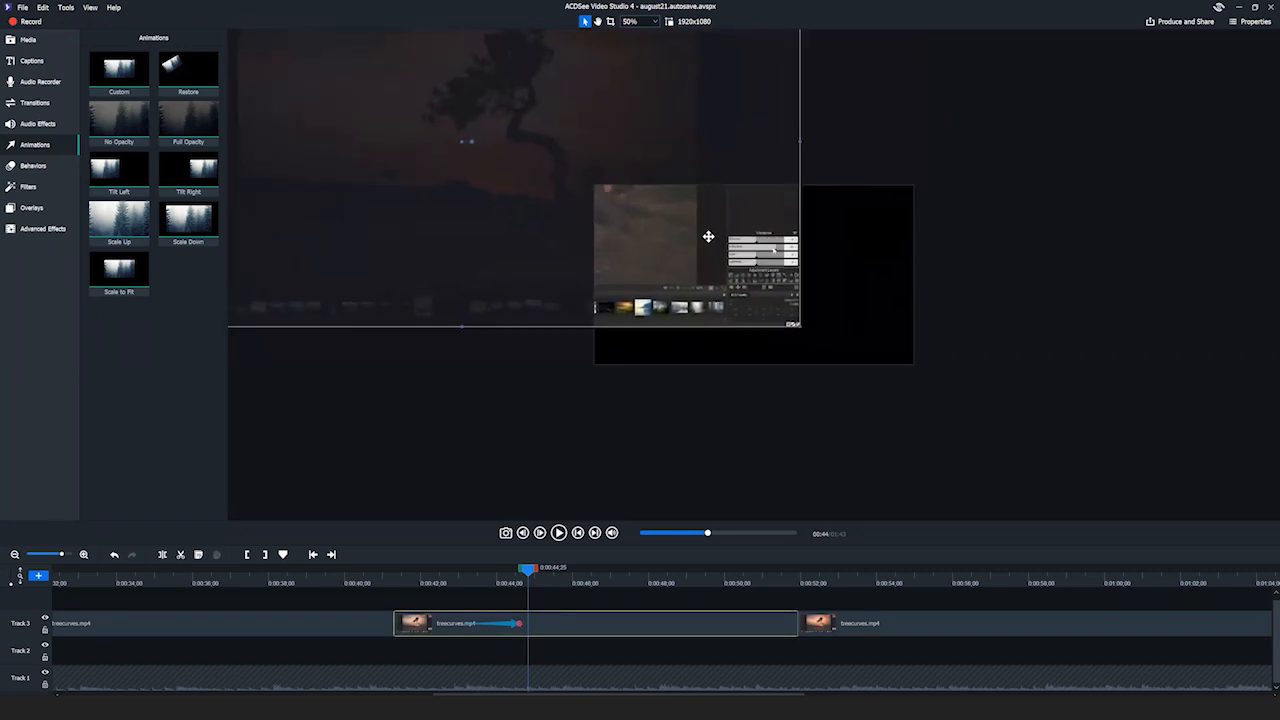
click(936, 240)
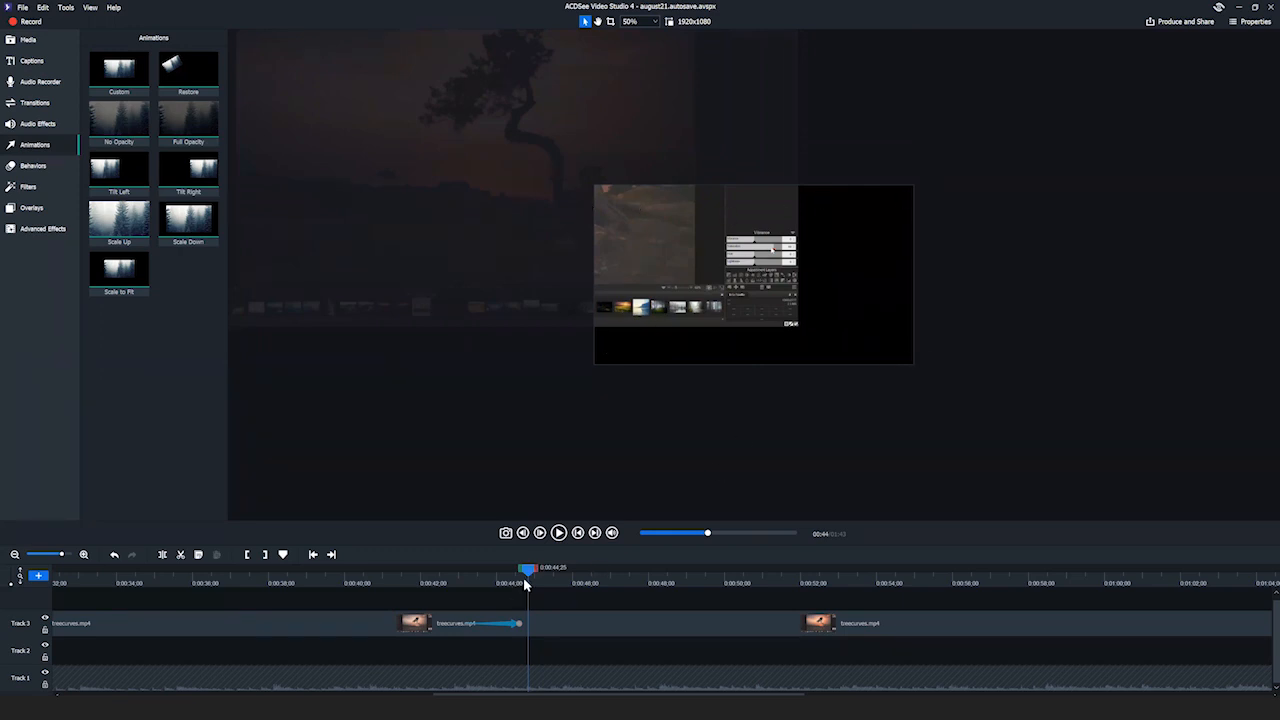
mouse_move(530, 572)
mouse_down()
mouse_move(492, 572)
mouse_move(517, 585)
mouse_up()
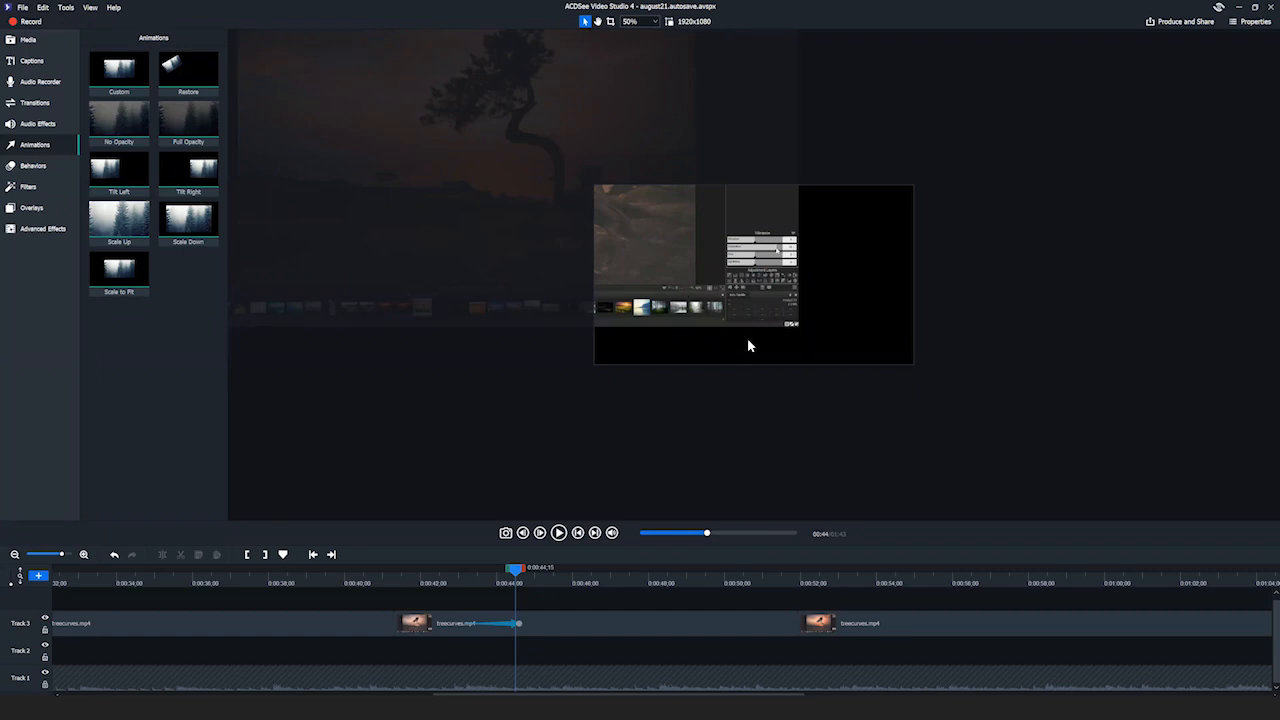
Place the V1-0027_ACDSEE_STOCK clip on Track 2 behind the zoomed segment and play from about 38 seconds
click(32, 41)
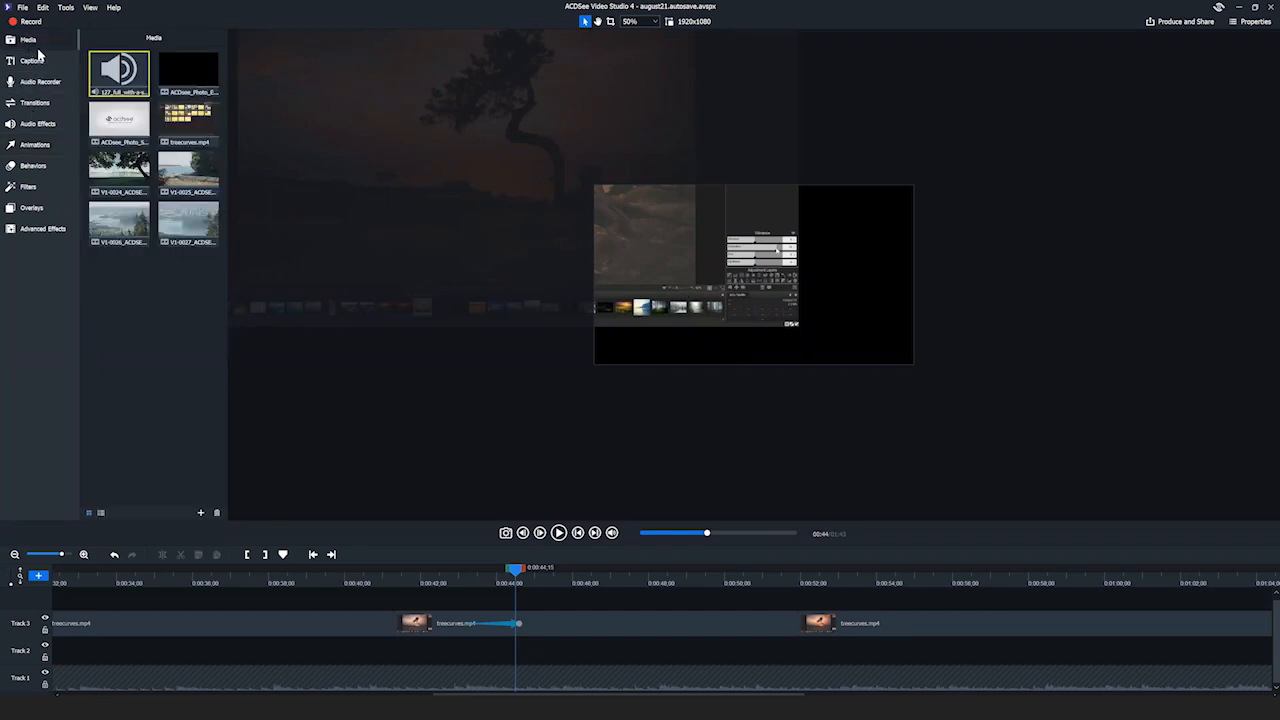
drag(197, 228, 340, 660)
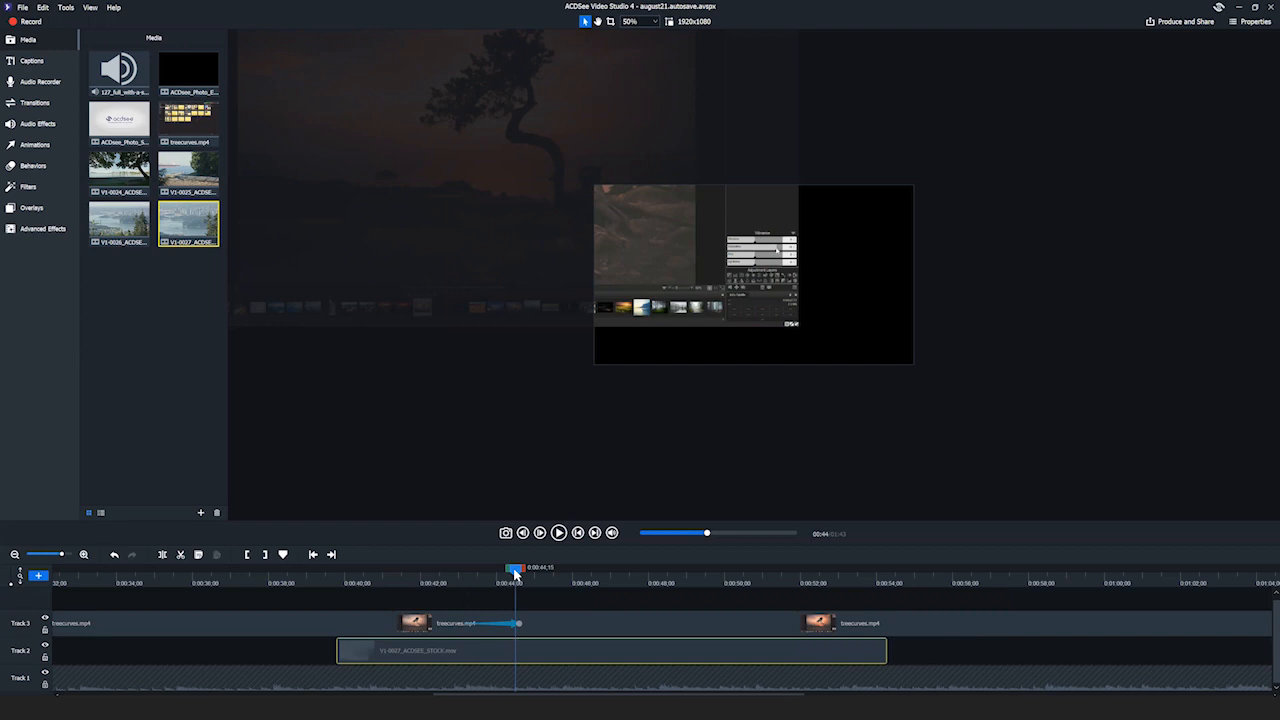
click(331, 588)
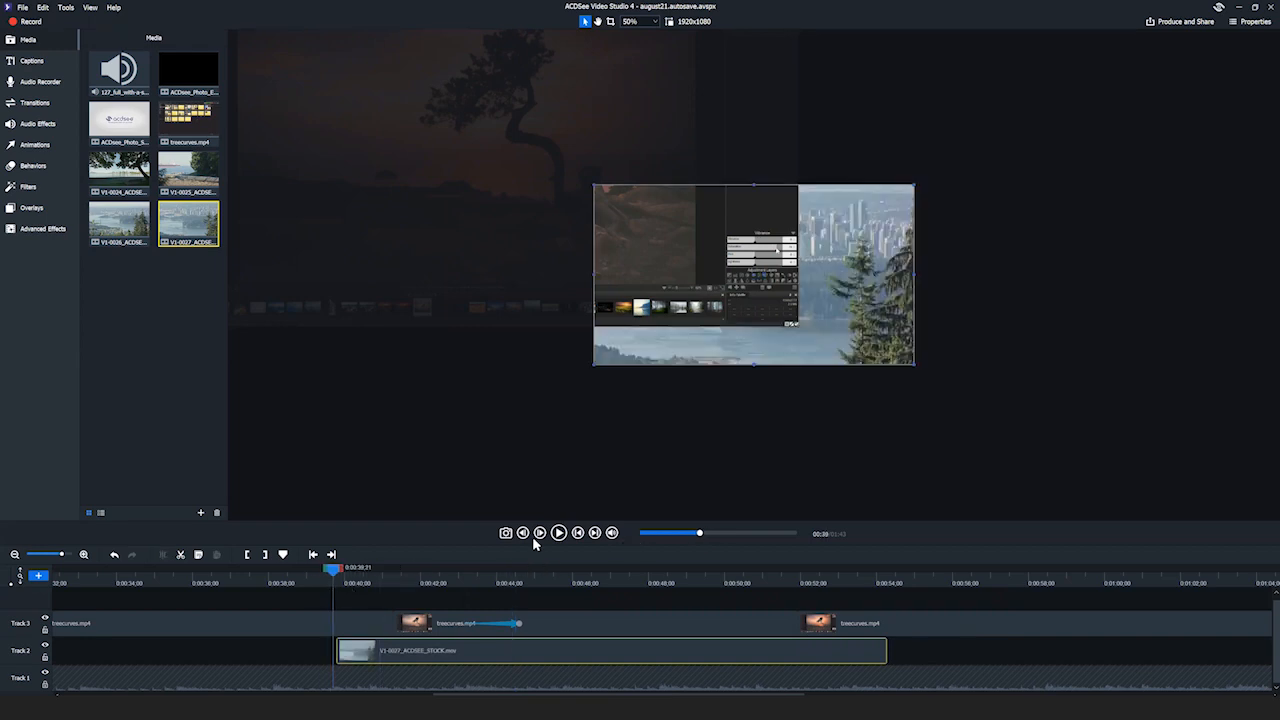
drag(331, 578, 296, 578)
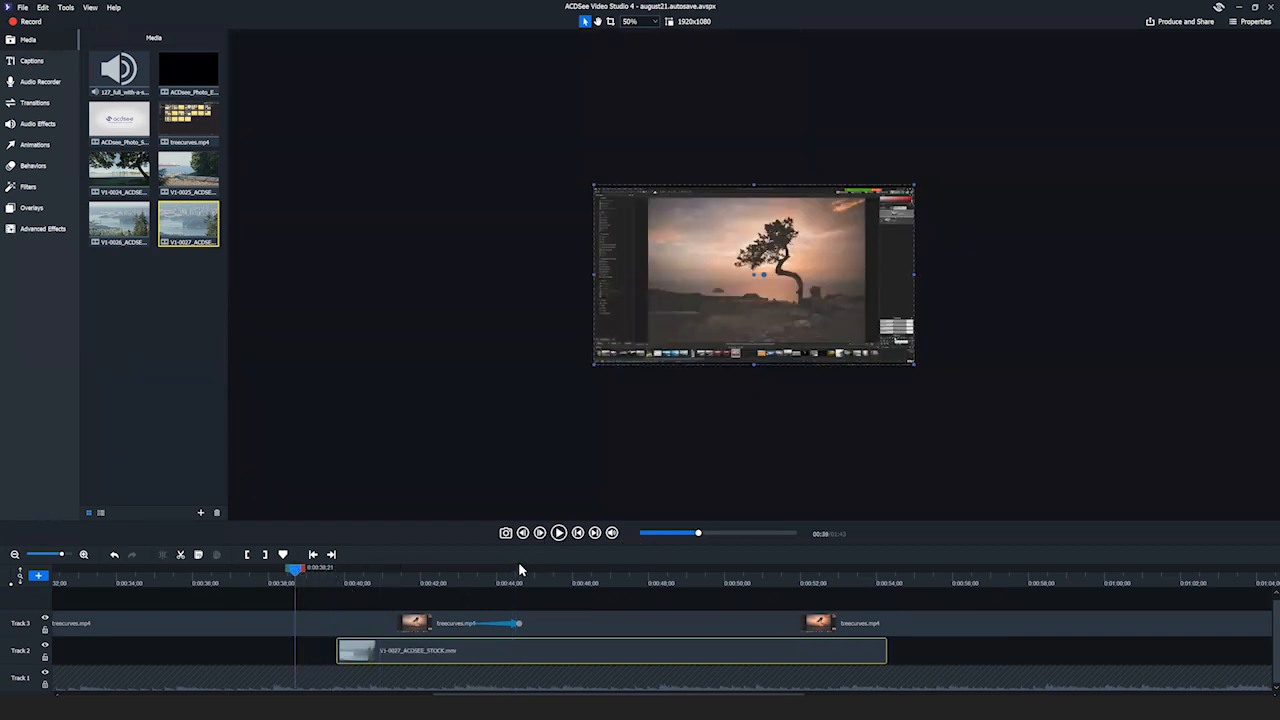
click(559, 533)
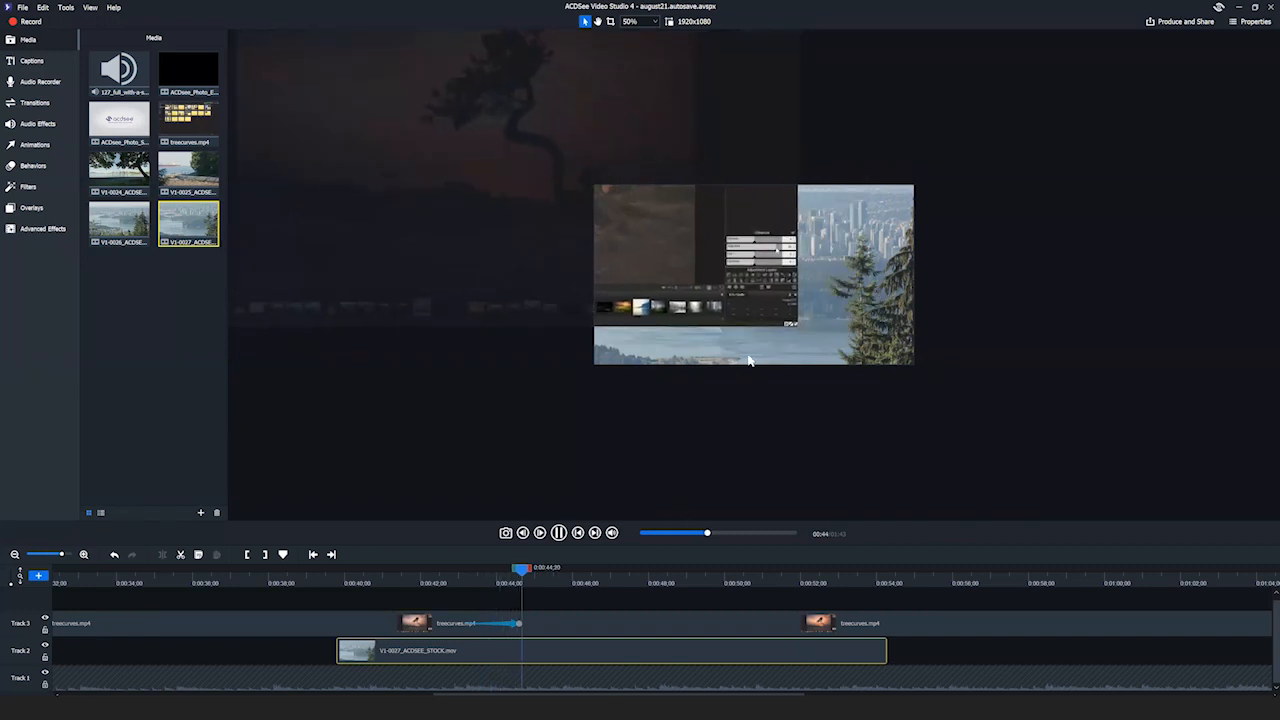
click(558, 532)
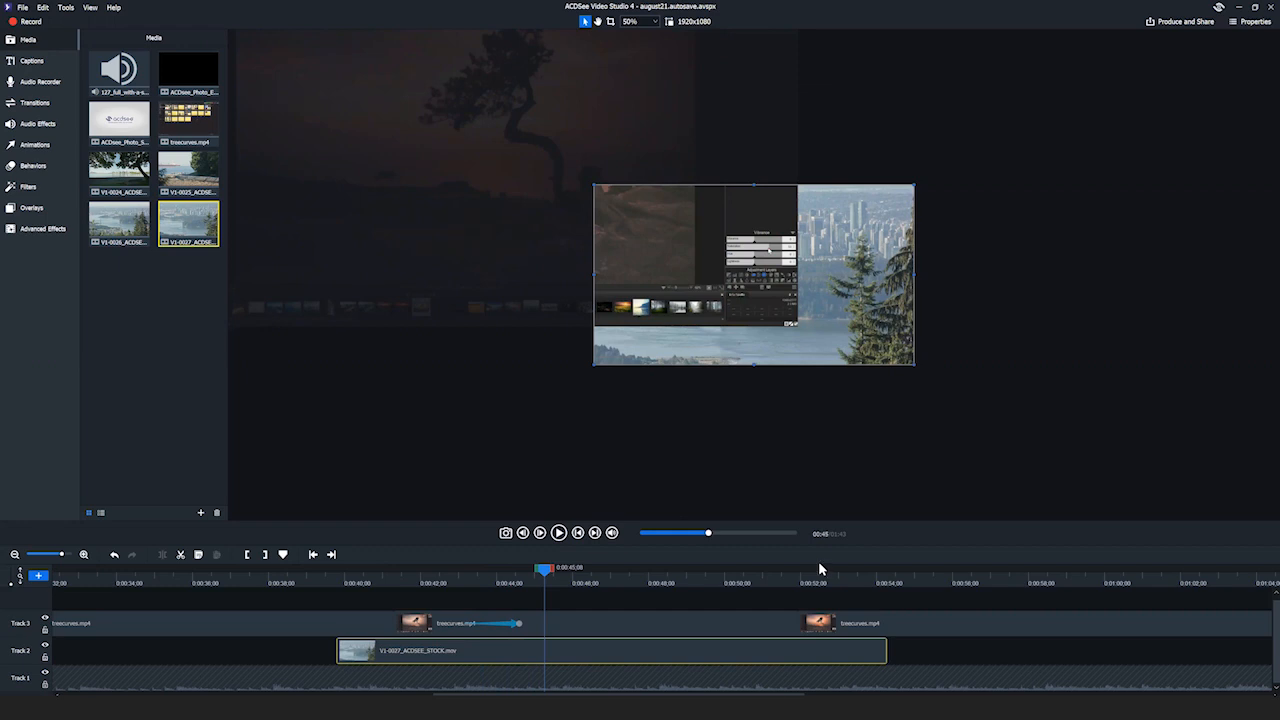
Select the zoomed segment and the stock clip in turn to compare their layering, and nudge the zoomed segment up and left
drag(432, 652, 387, 641)
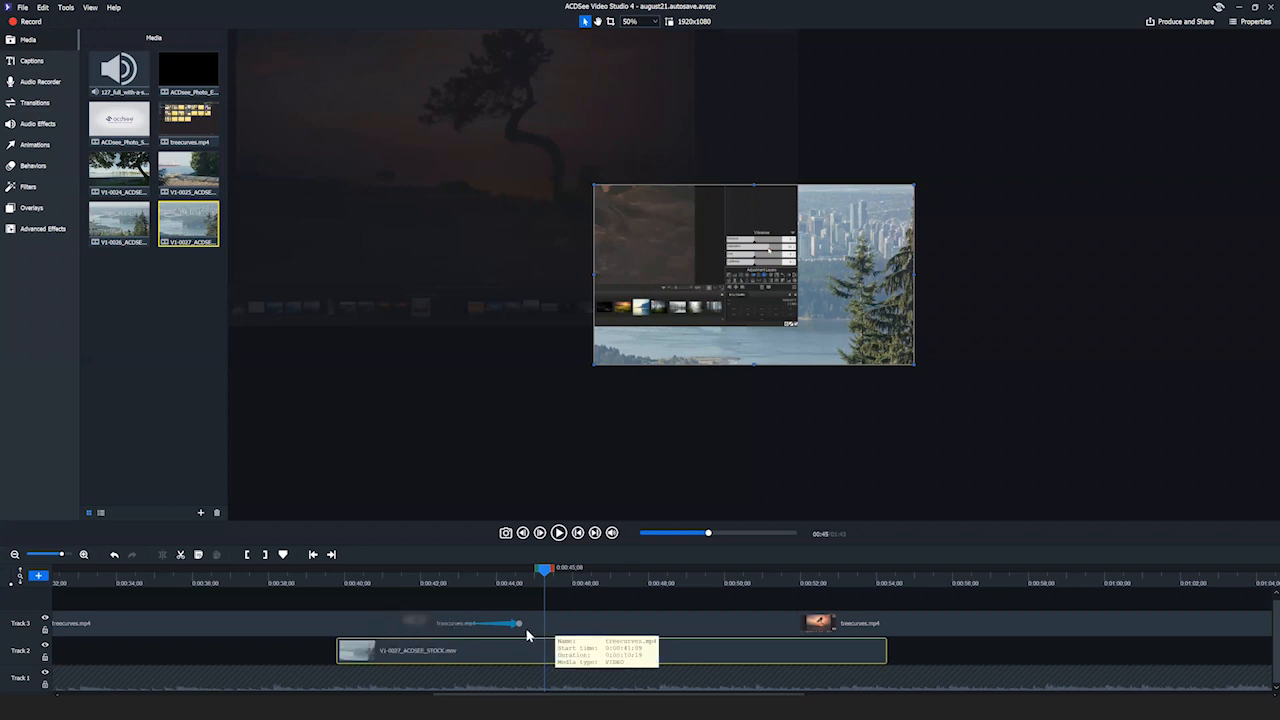
click(604, 623)
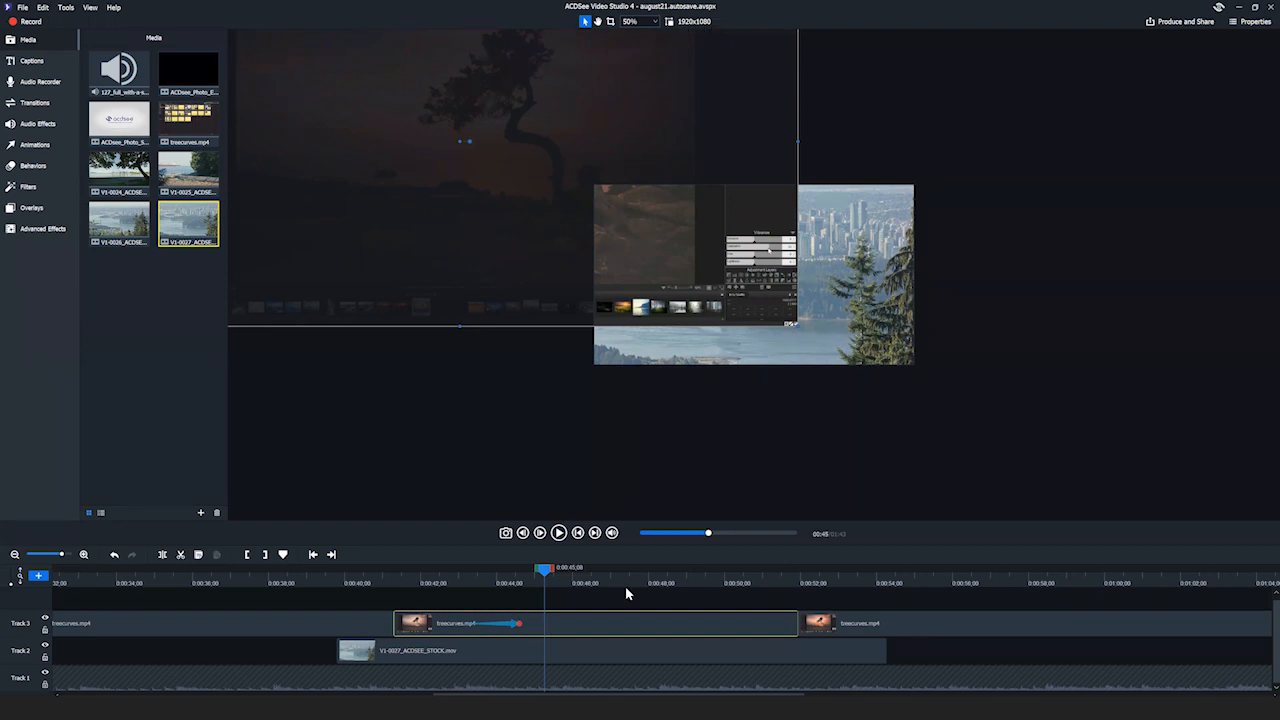
click(615, 656)
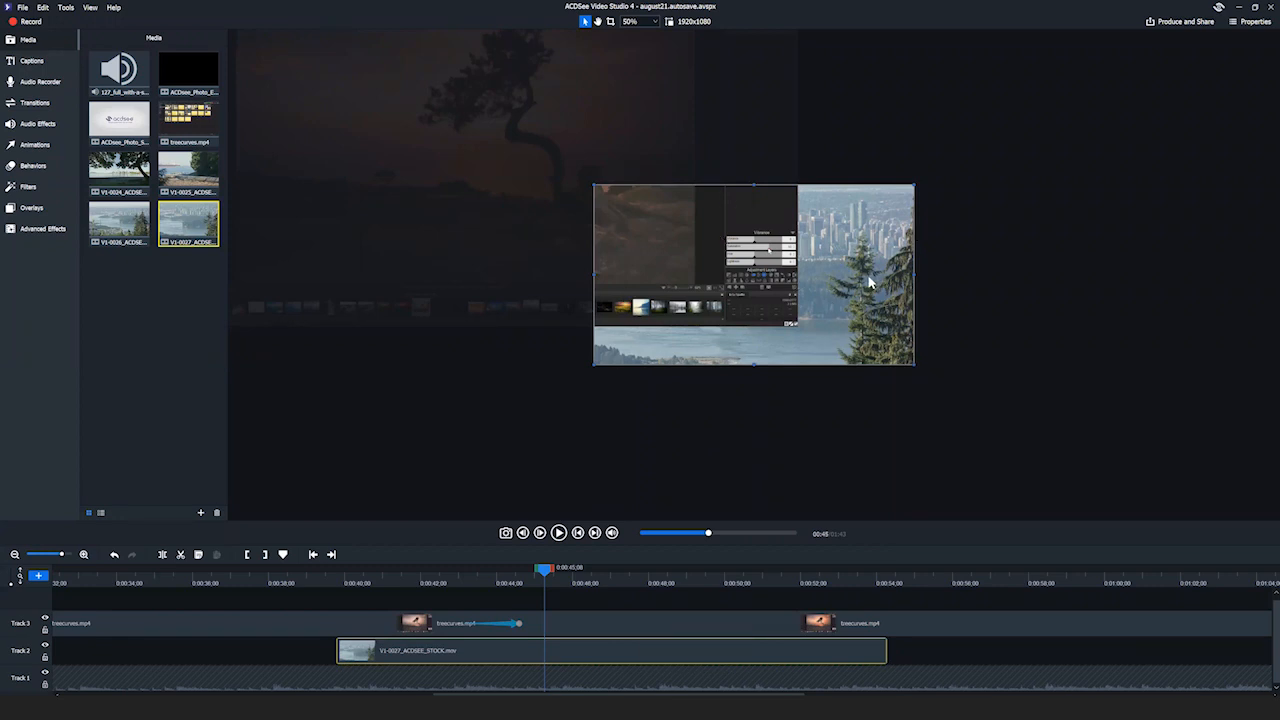
drag(854, 268, 882, 325)
mouse_move(793, 278)
mouse_down()
mouse_move(824, 302)
mouse_move(787, 266)
mouse_up()
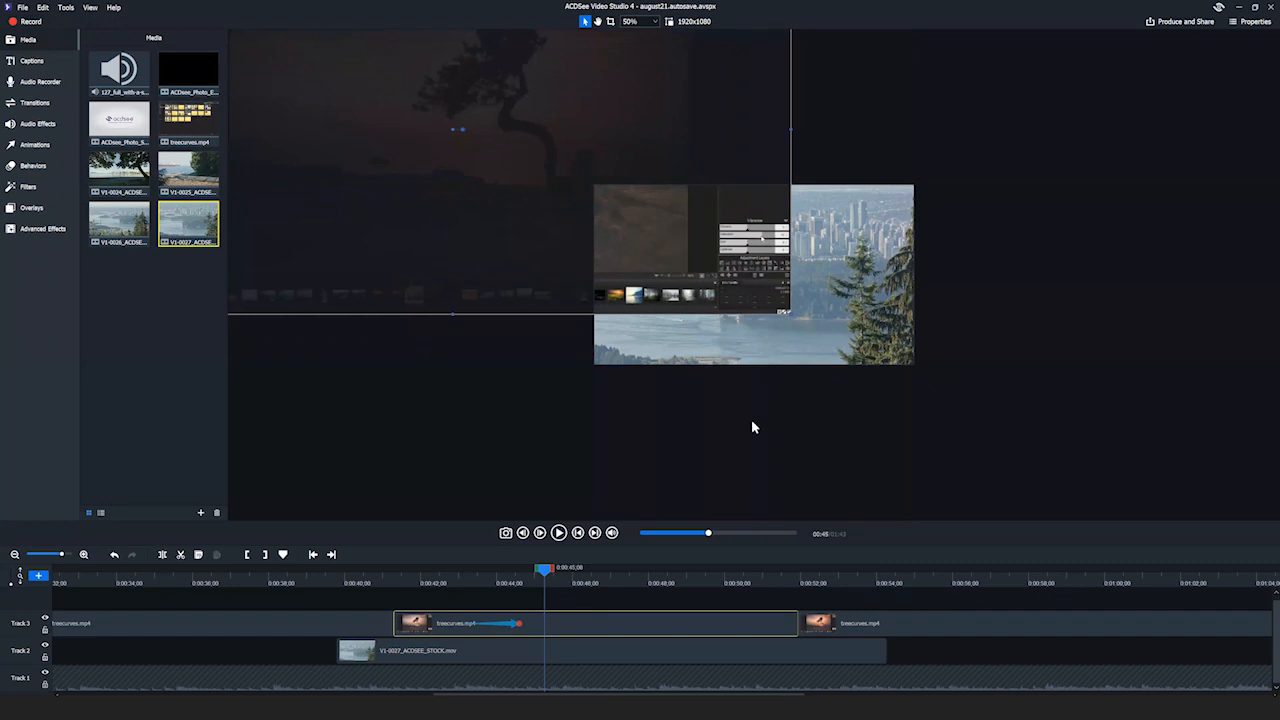
Move the stock clip outside the frame, then delete it from Track 2
click(636, 646)
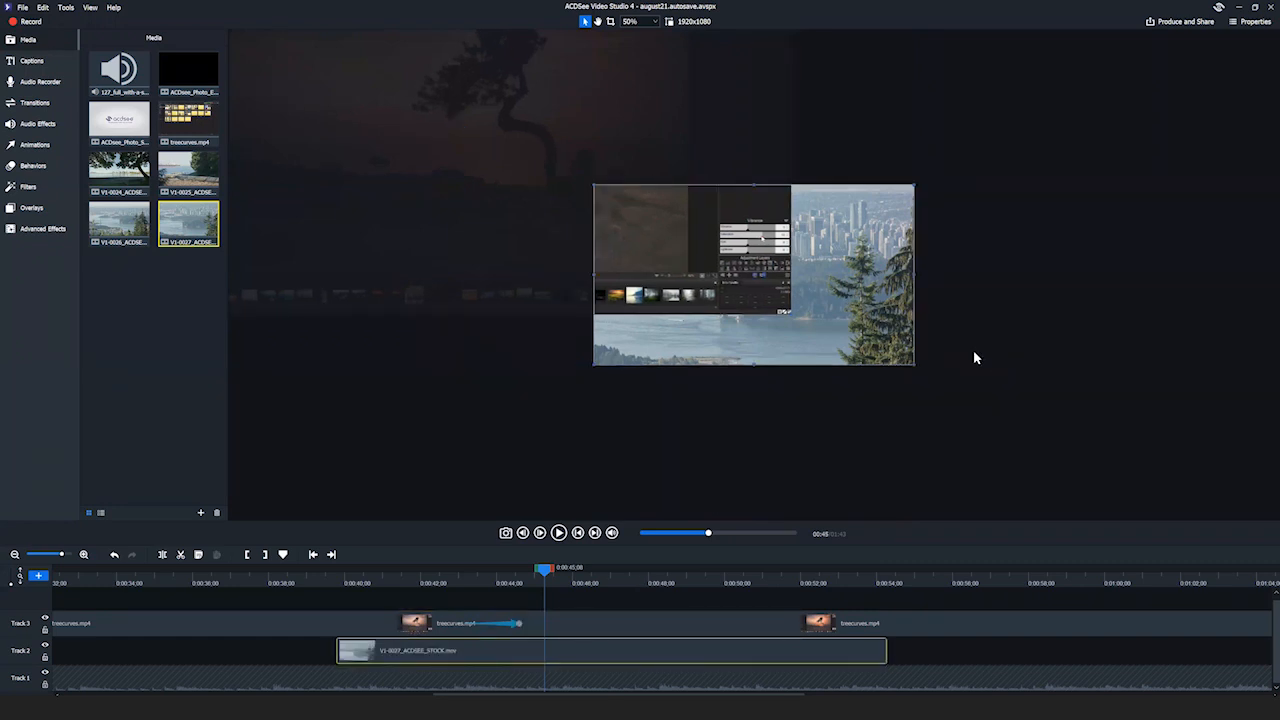
drag(870, 276, 1170, 369)
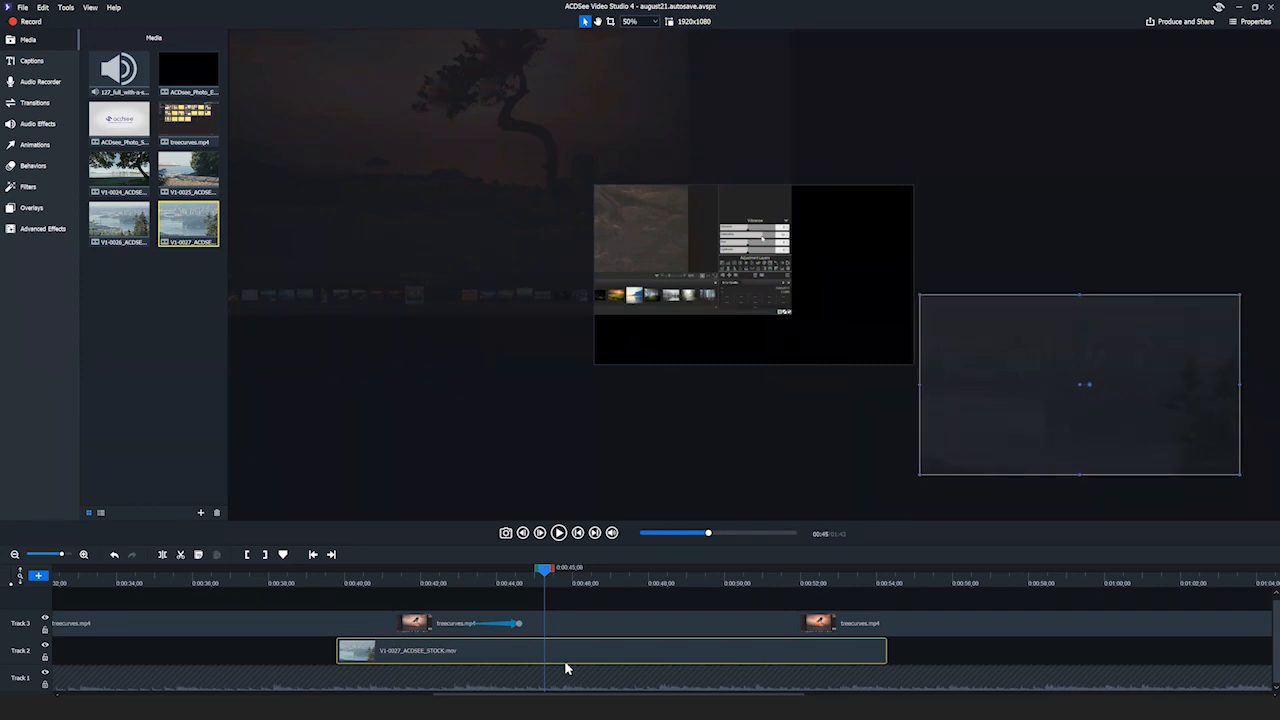
drag(1043, 395, 995, 407)
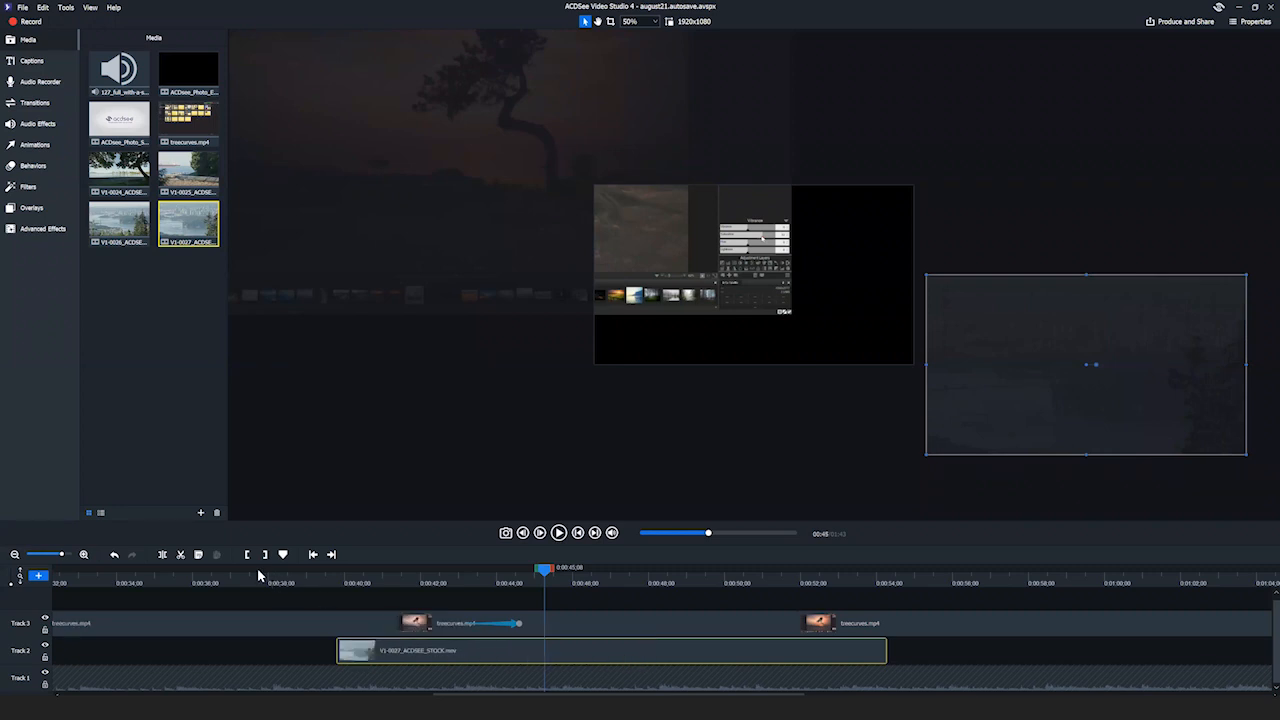
key(Delete)
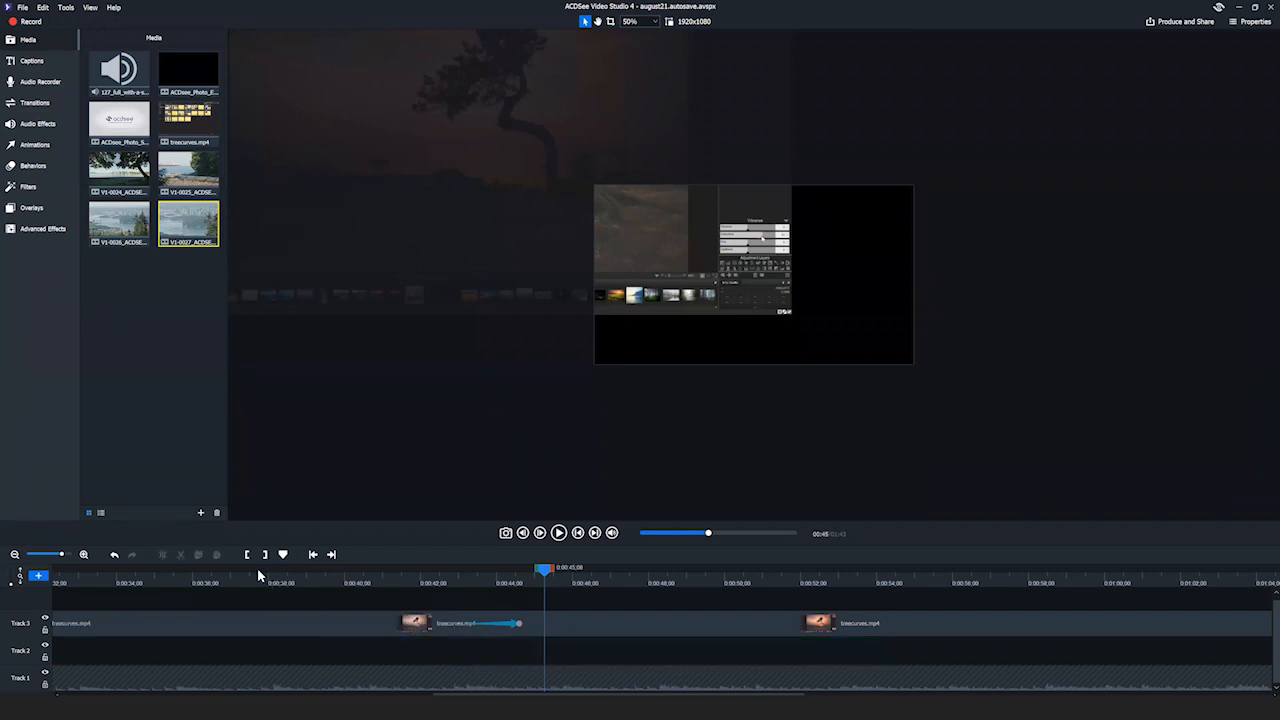
Nudge the zoomed segment slightly down and right in the frame, then scrub and play its animation from the segment's start
click(692, 245)
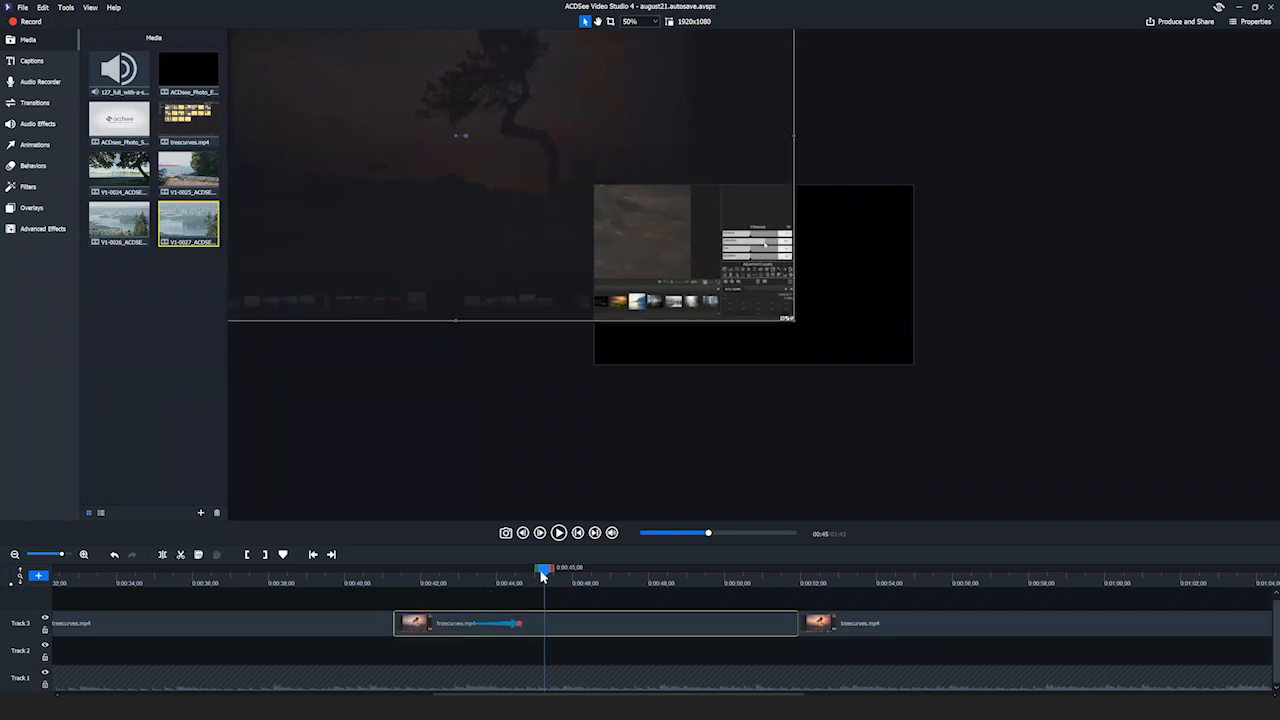
click(381, 582)
drag(381, 577, 571, 586)
drag(557, 578, 391, 581)
click(560, 535)
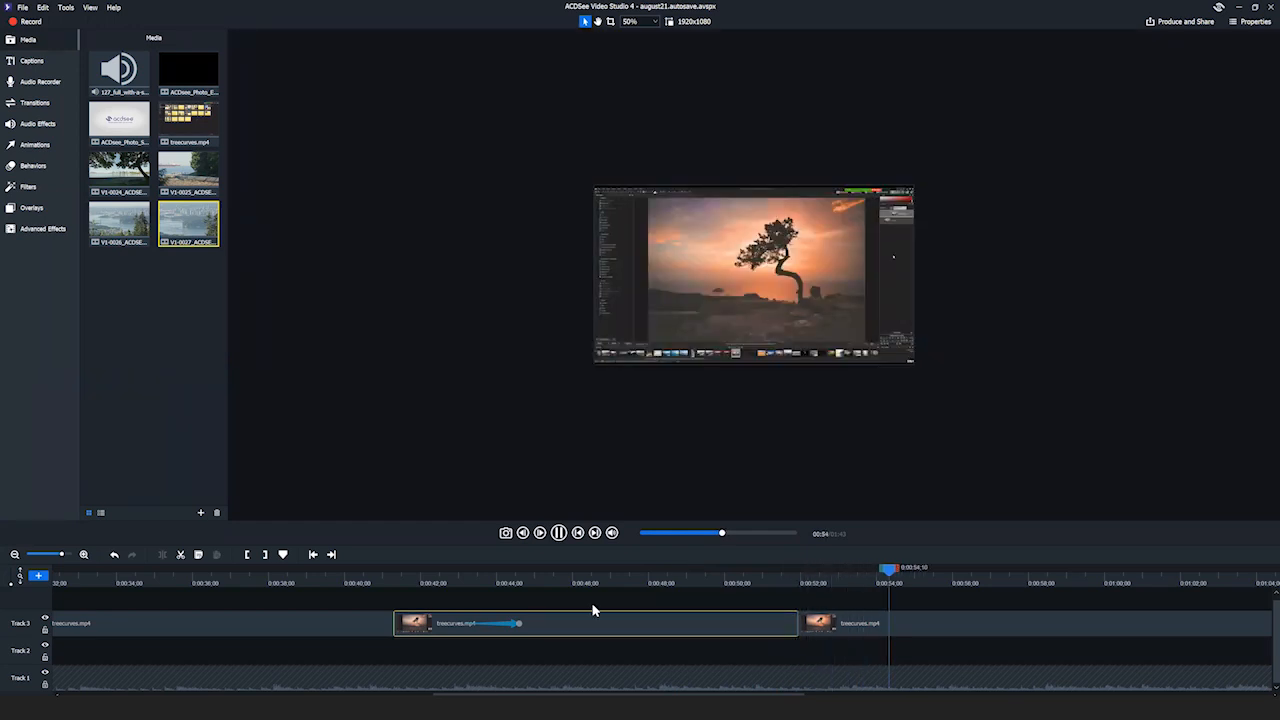
click(559, 533)
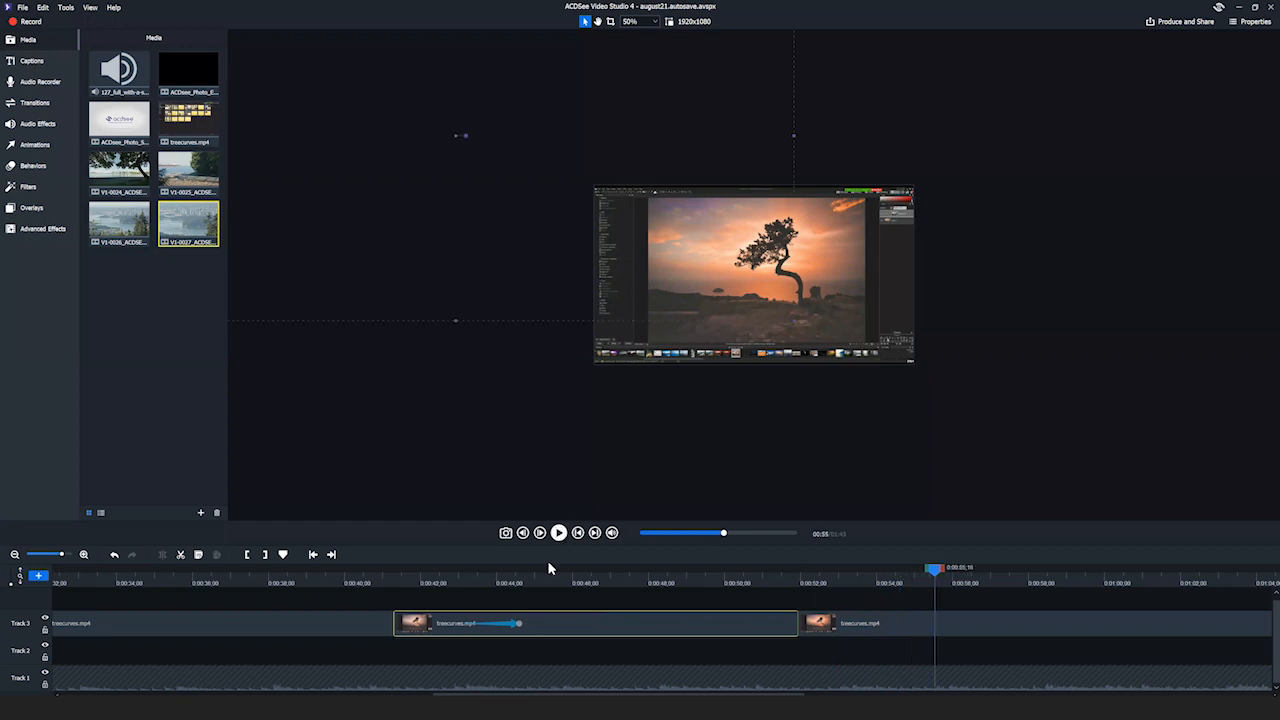
Fit the canvas in the preview area and show the whole project on the timeline, scrubbing to about 56 seconds
click(650, 22)
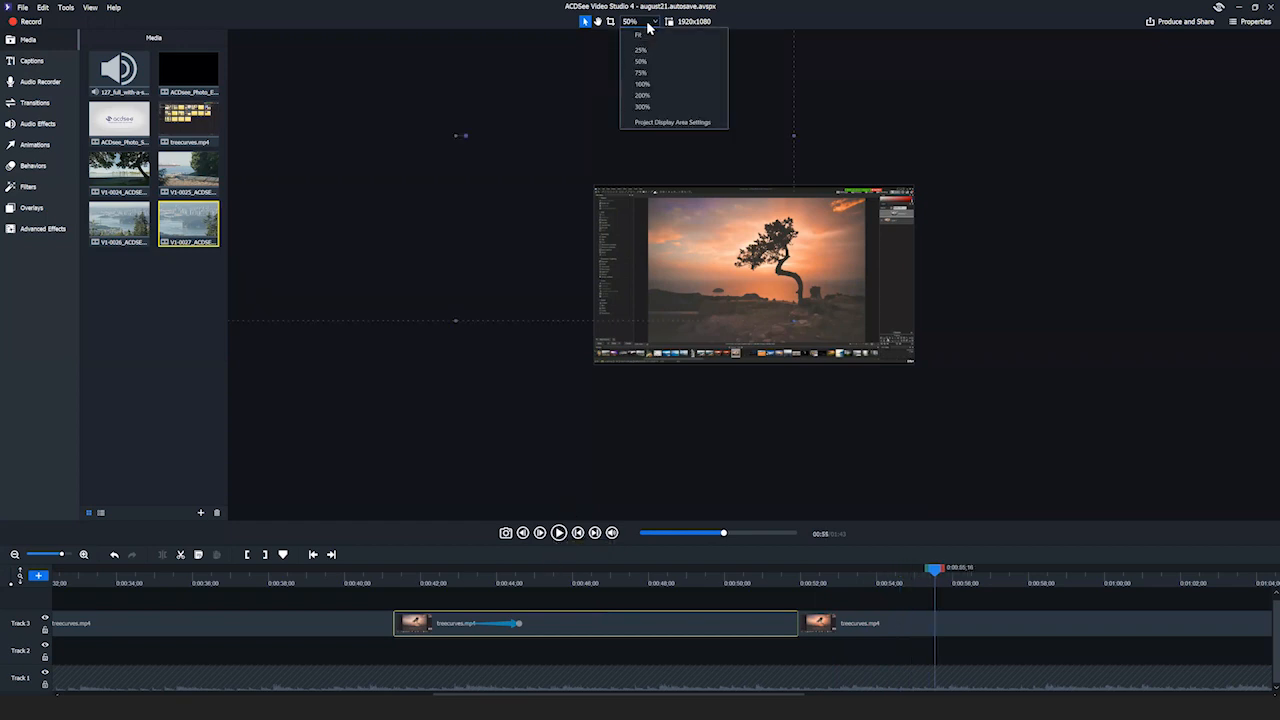
click(645, 35)
click(802, 662)
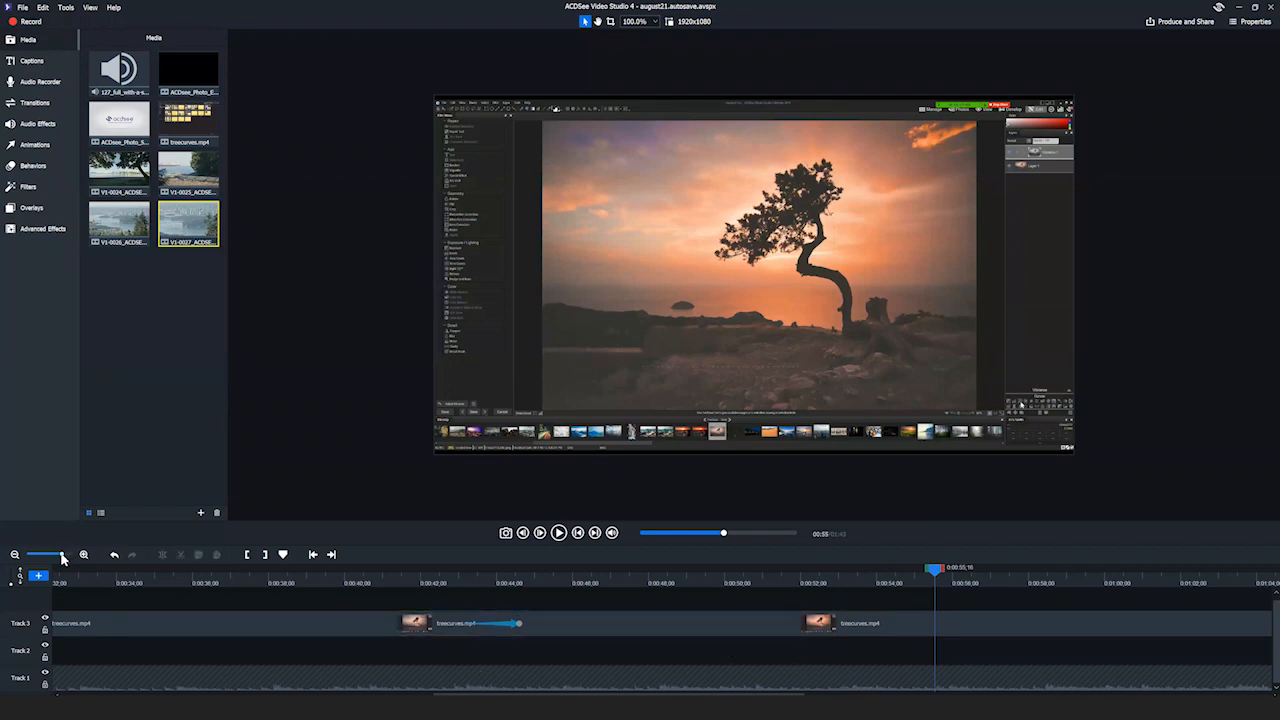
drag(59, 557, 46, 557)
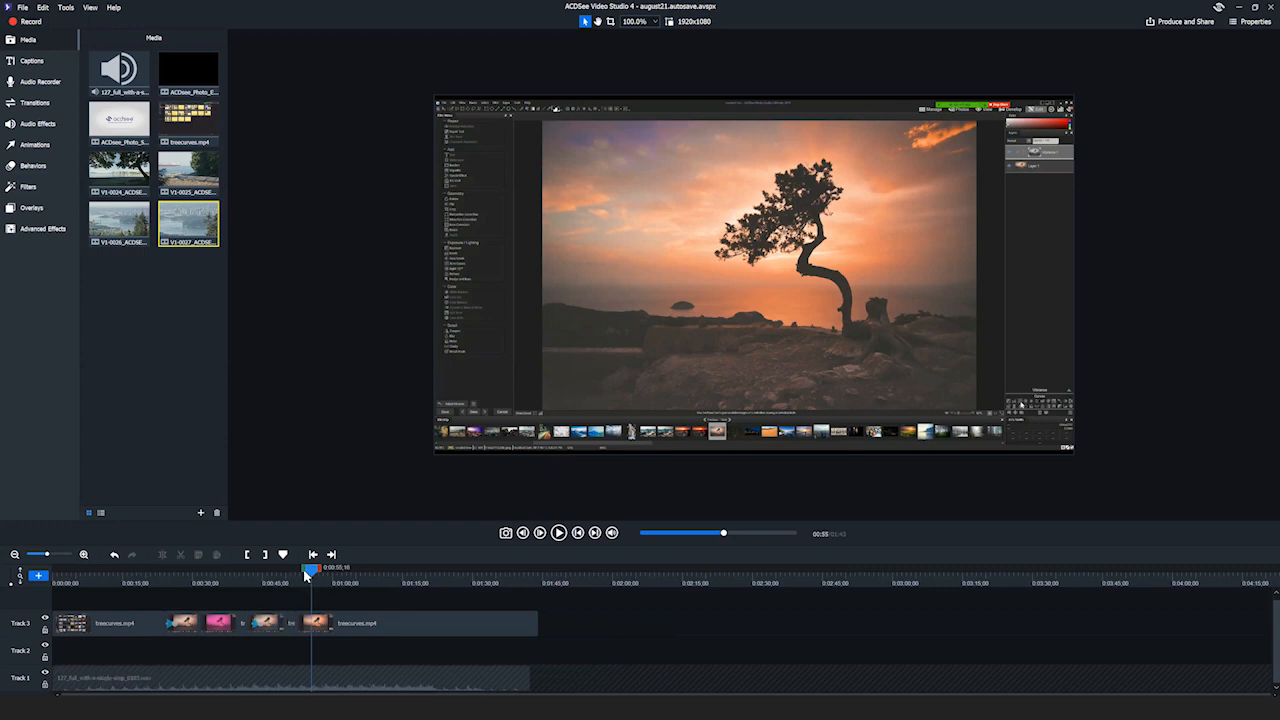
drag(297, 575, 278, 596)
drag(367, 597, 315, 612)
Save the project and move the playhead to about 1 minute 17 seconds
click(22, 8)
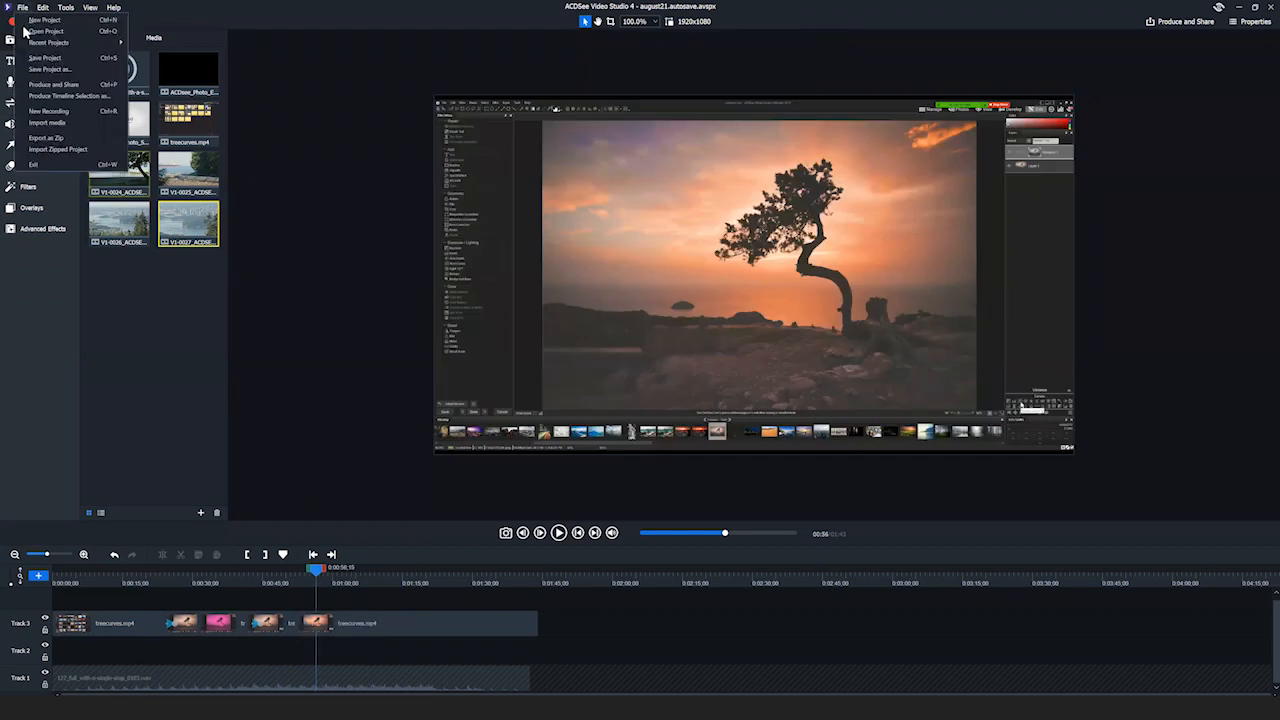
click(45, 58)
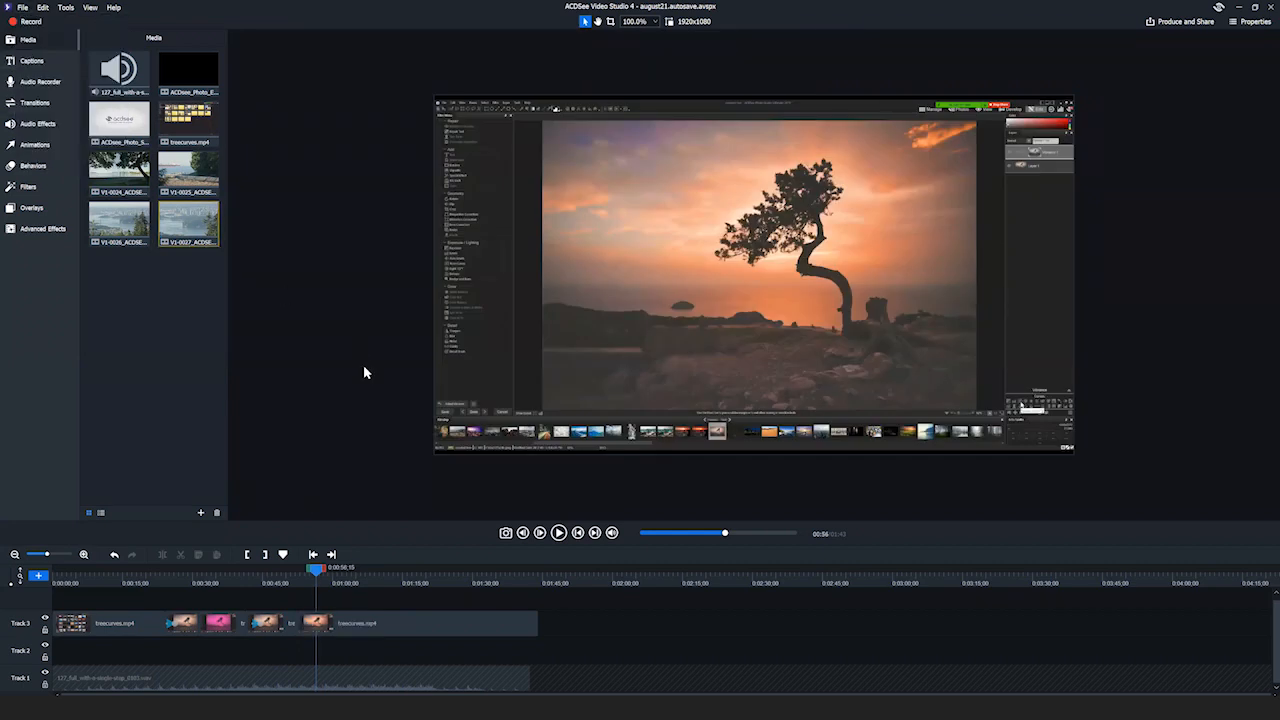
drag(322, 575, 414, 583)
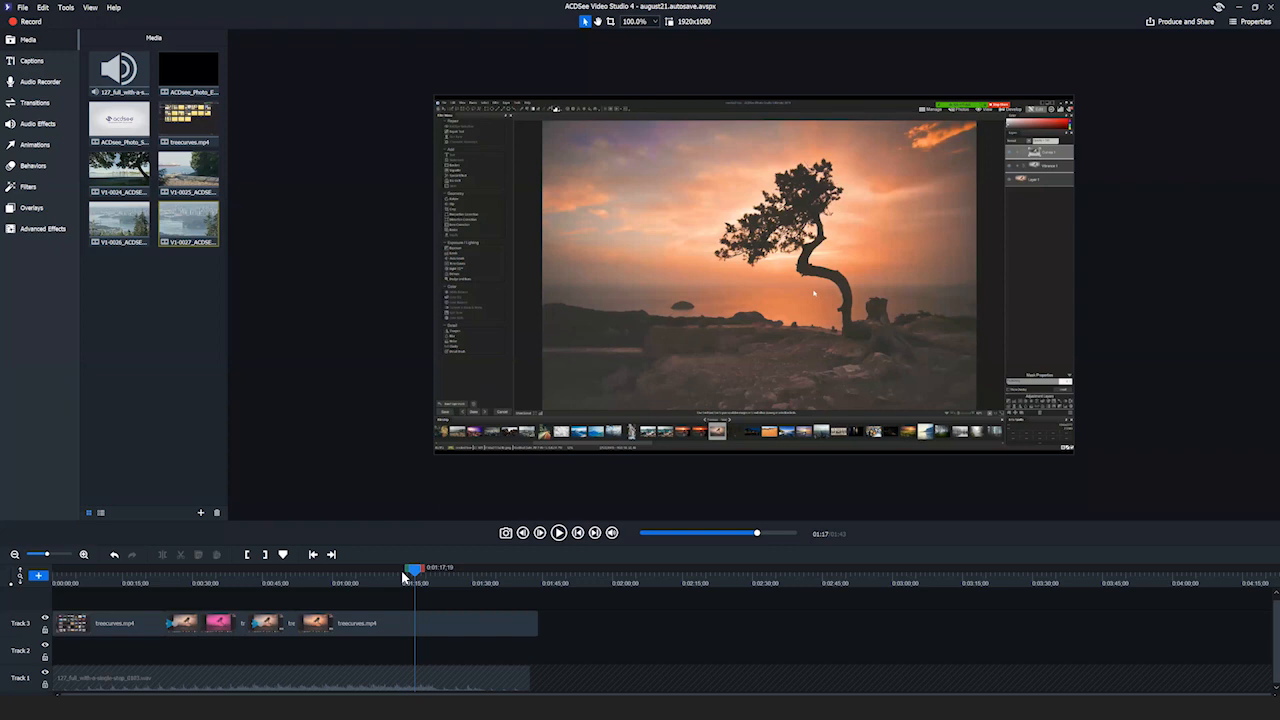
Split the first treecurves.mp4 segment on Track 3 at about 4 seconds, just before the switch to the editor
drag(418, 570, 68, 605)
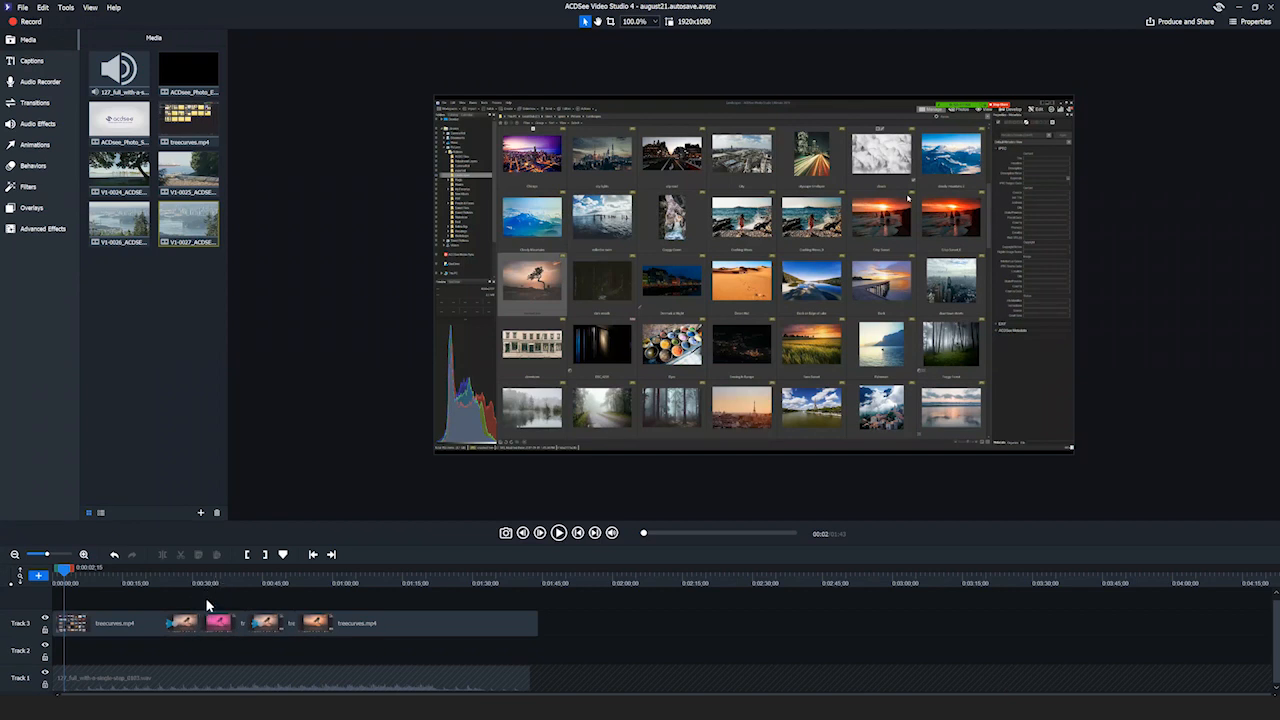
mouse_move(63, 573)
mouse_down()
mouse_move(90, 577)
mouse_move(59, 556)
mouse_up()
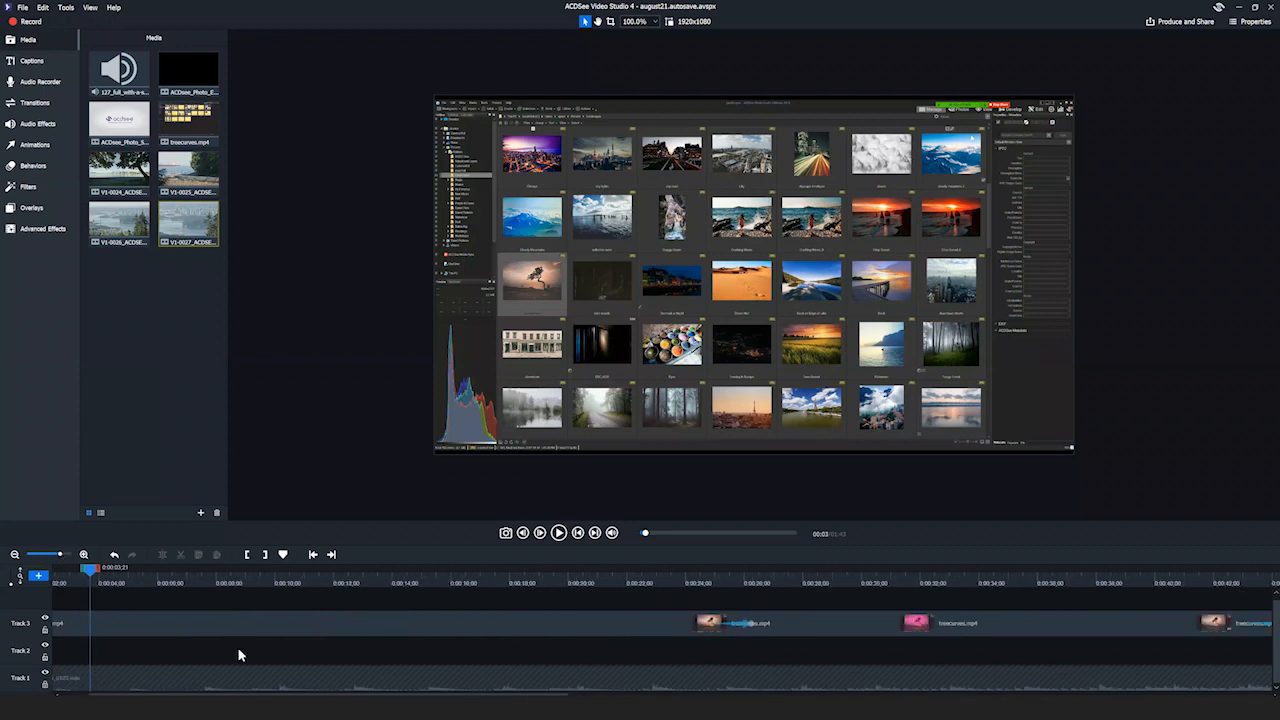
drag(130, 694, 102, 694)
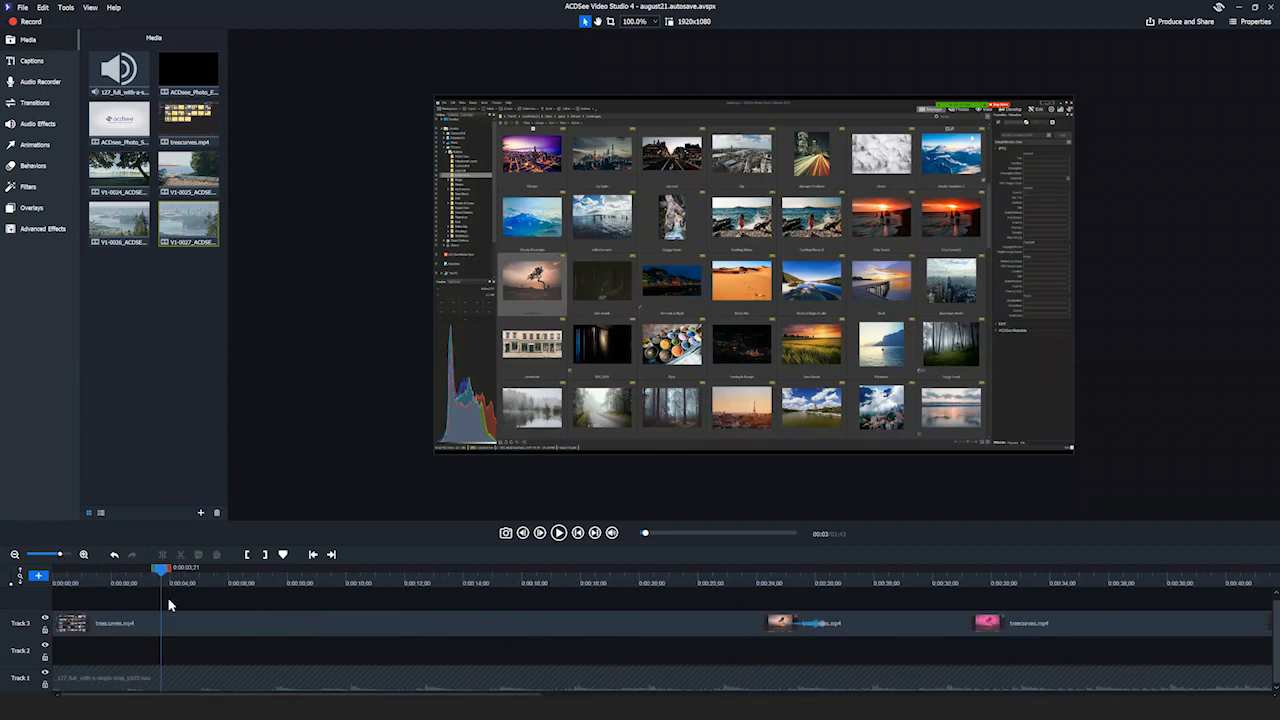
mouse_move(170, 574)
mouse_down()
mouse_move(318, 579)
mouse_move(146, 578)
mouse_move(186, 580)
mouse_up()
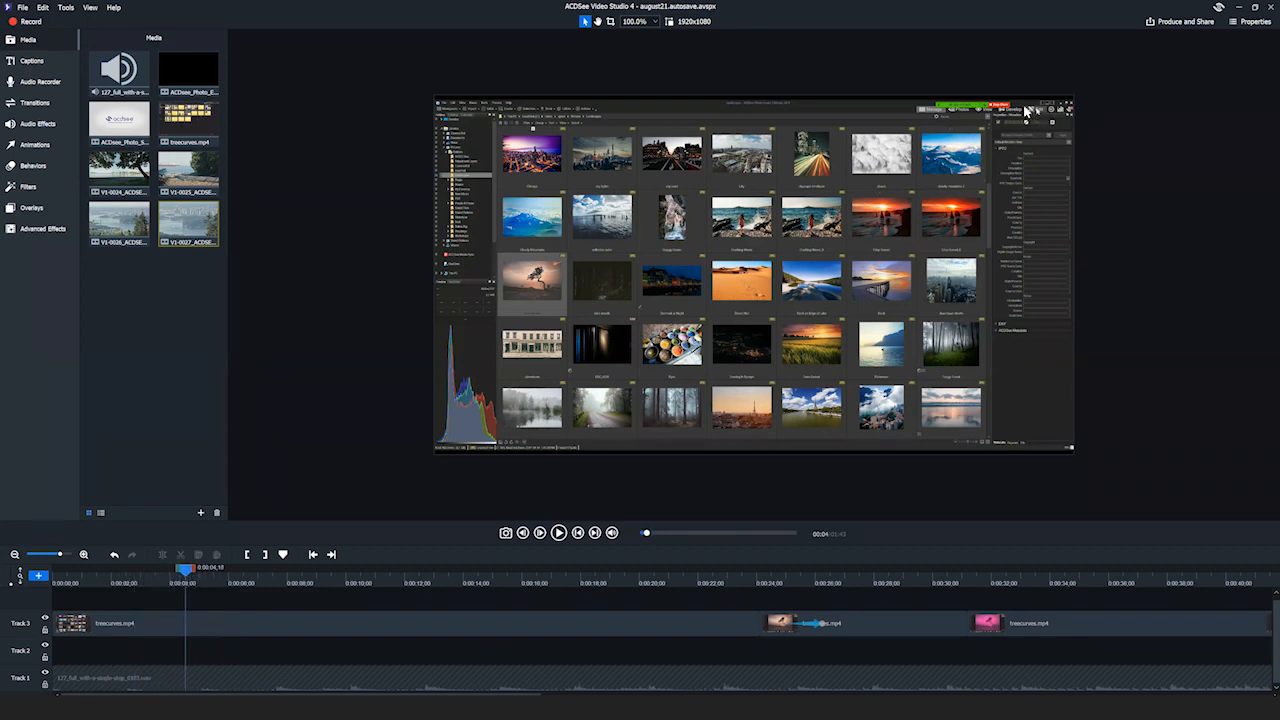
click(189, 627)
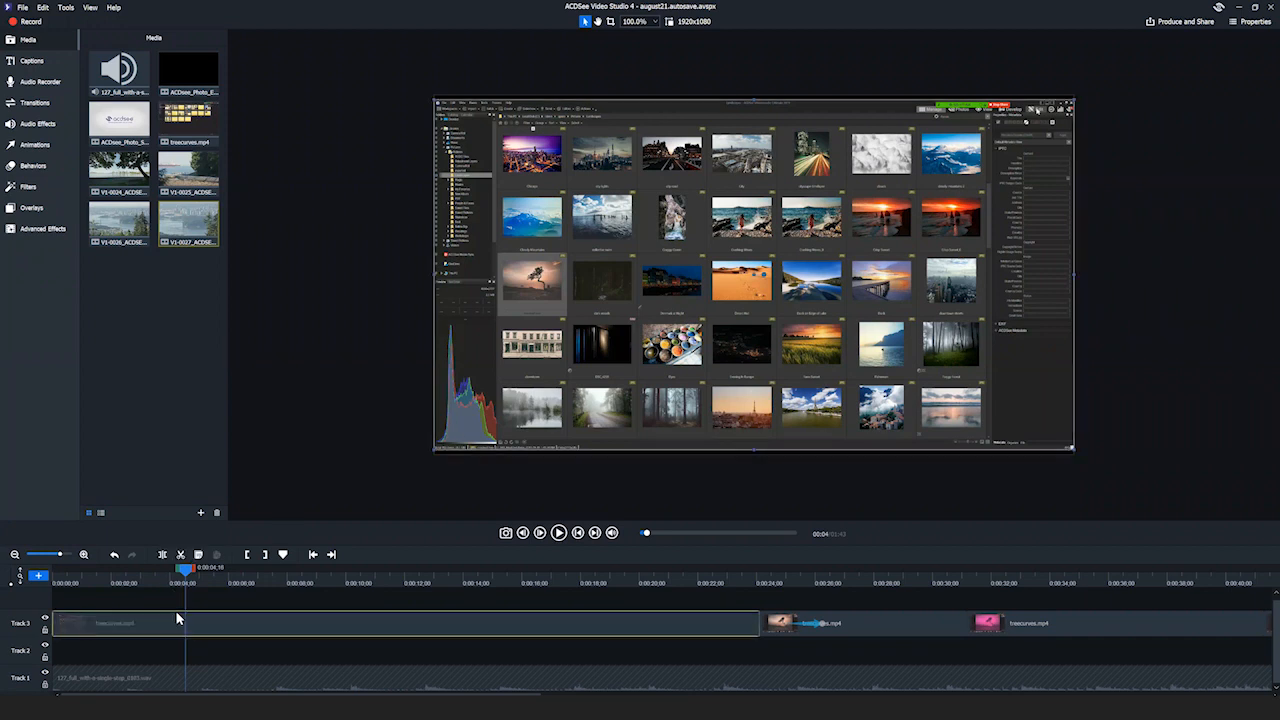
click(160, 556)
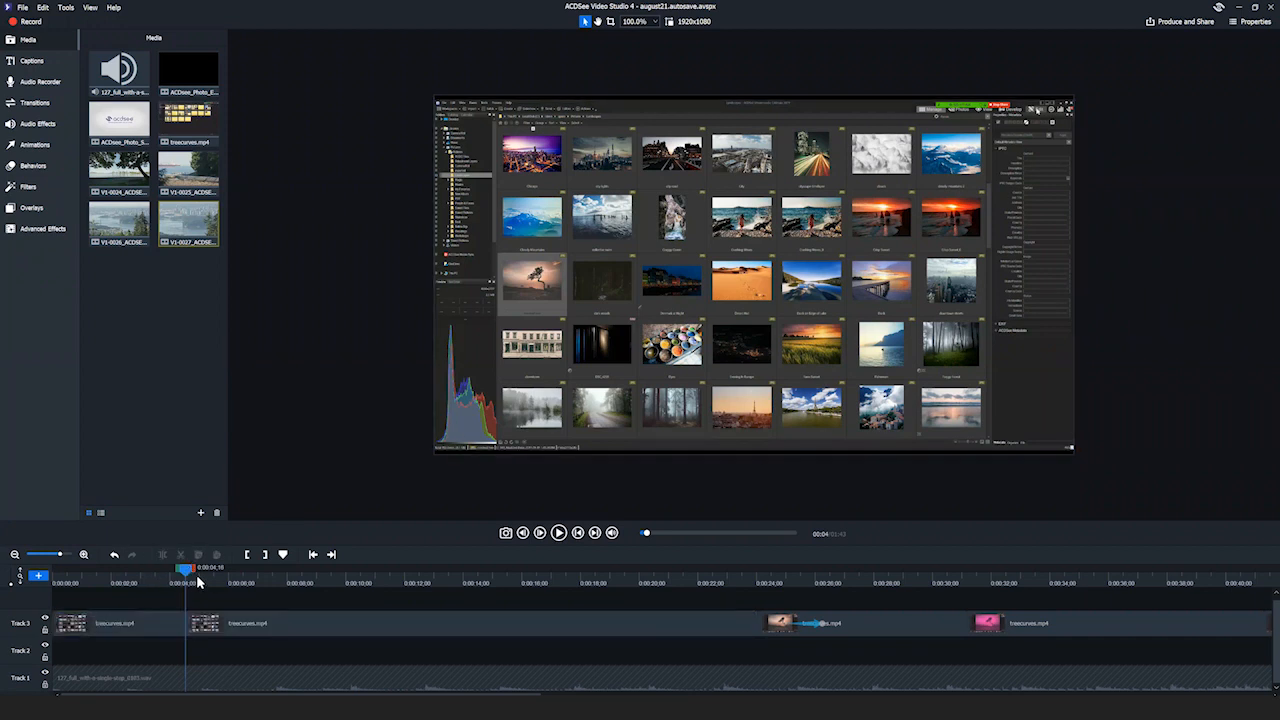
Split the second treecurves.mp4 segment at about 14 seconds, where the tree photo is loading in the editor
drag(184, 573, 469, 569)
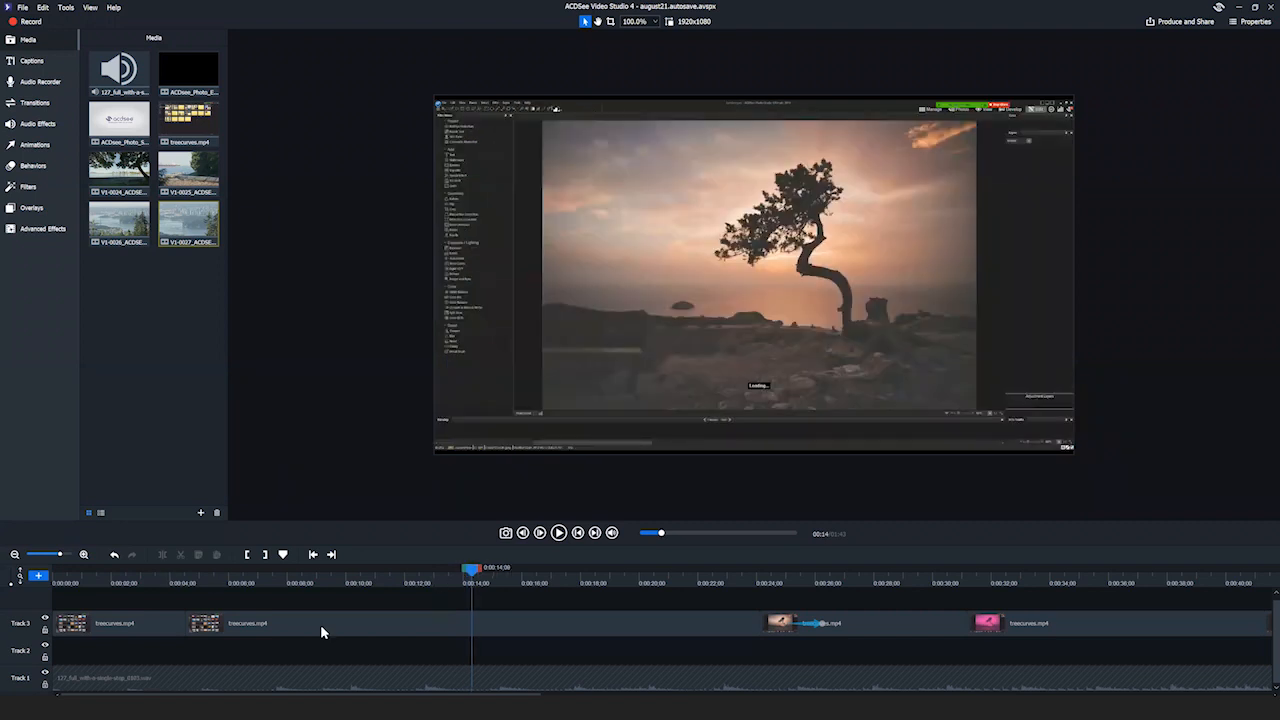
click(404, 625)
click(162, 555)
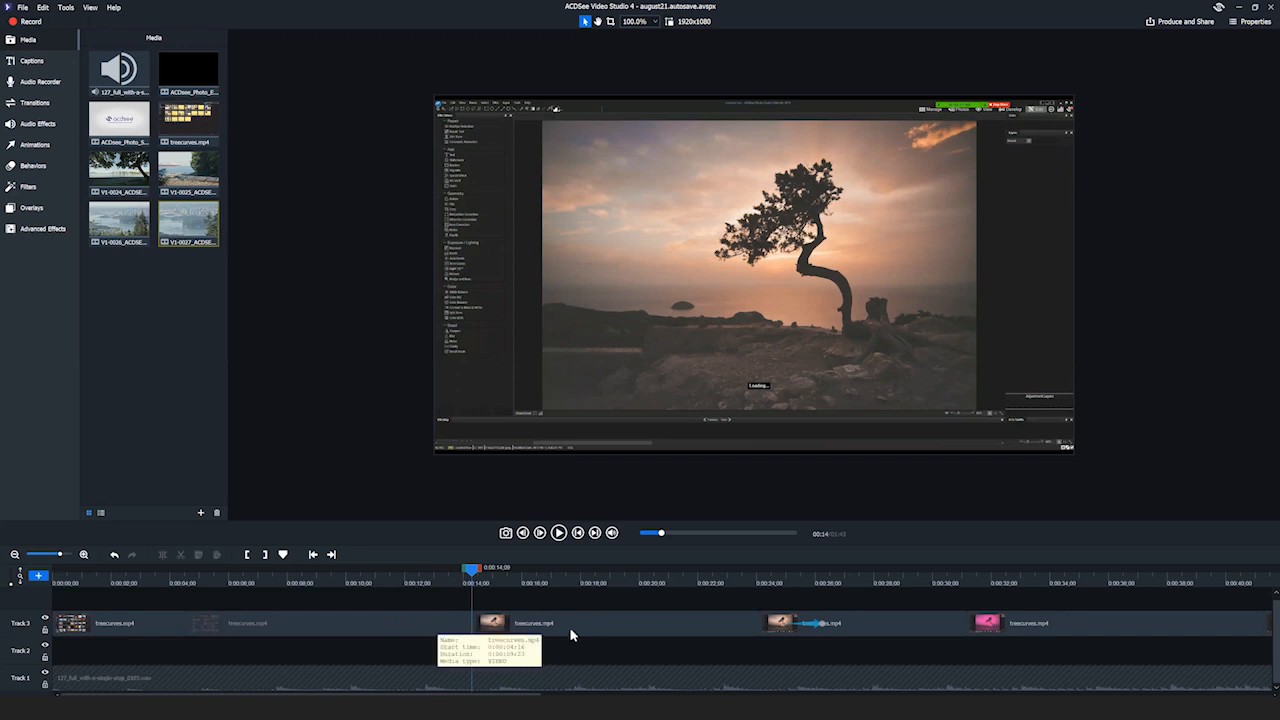
Delete the segment between about 4 and 14 seconds from Track 3
click(541, 622)
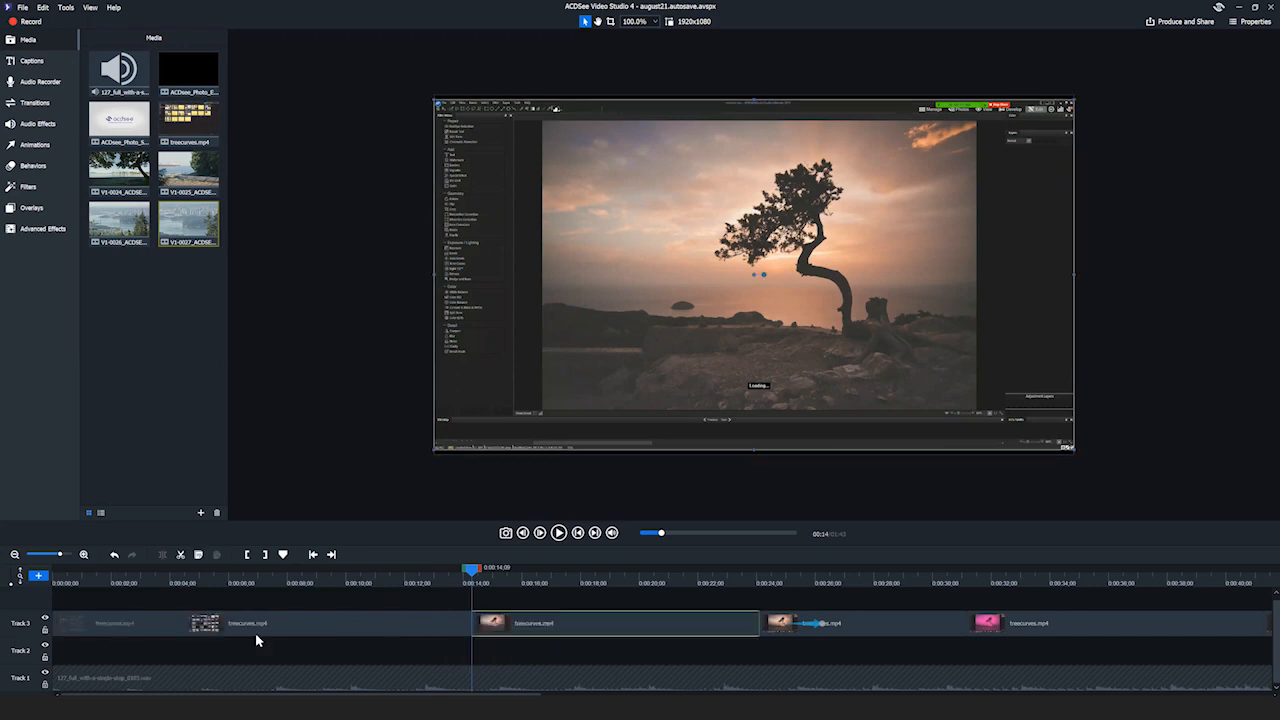
click(308, 618)
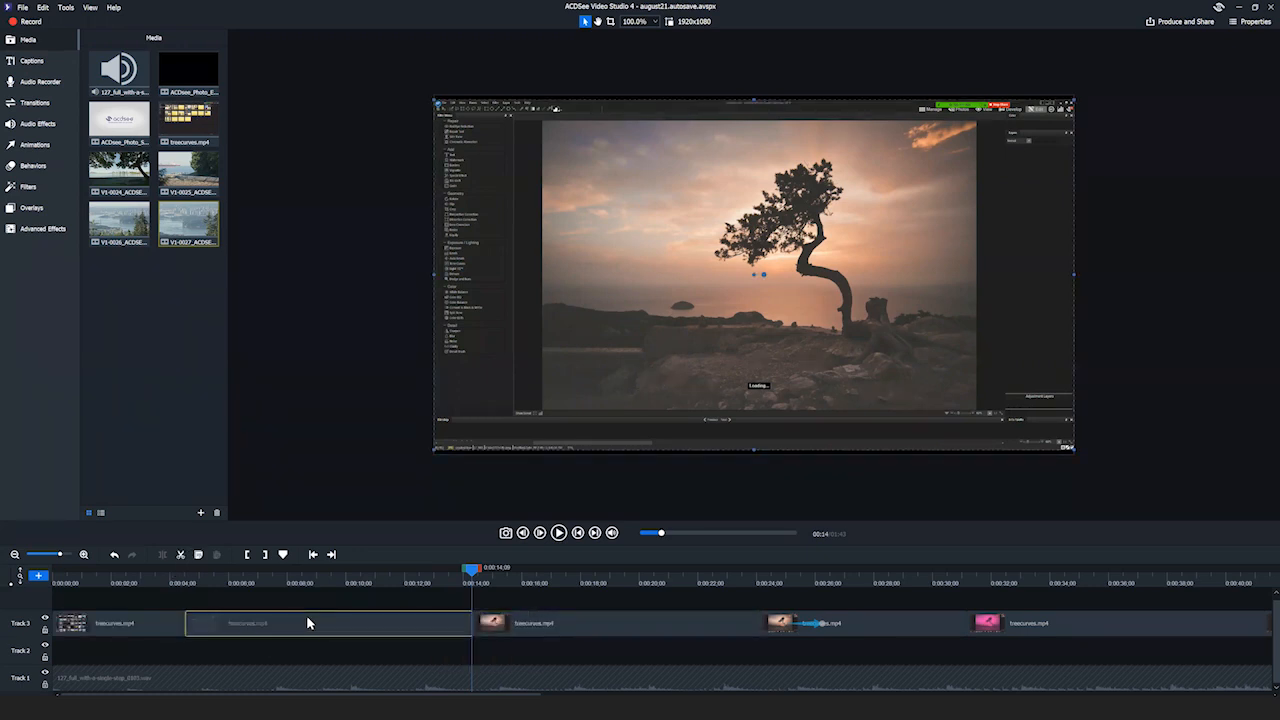
key(Delete)
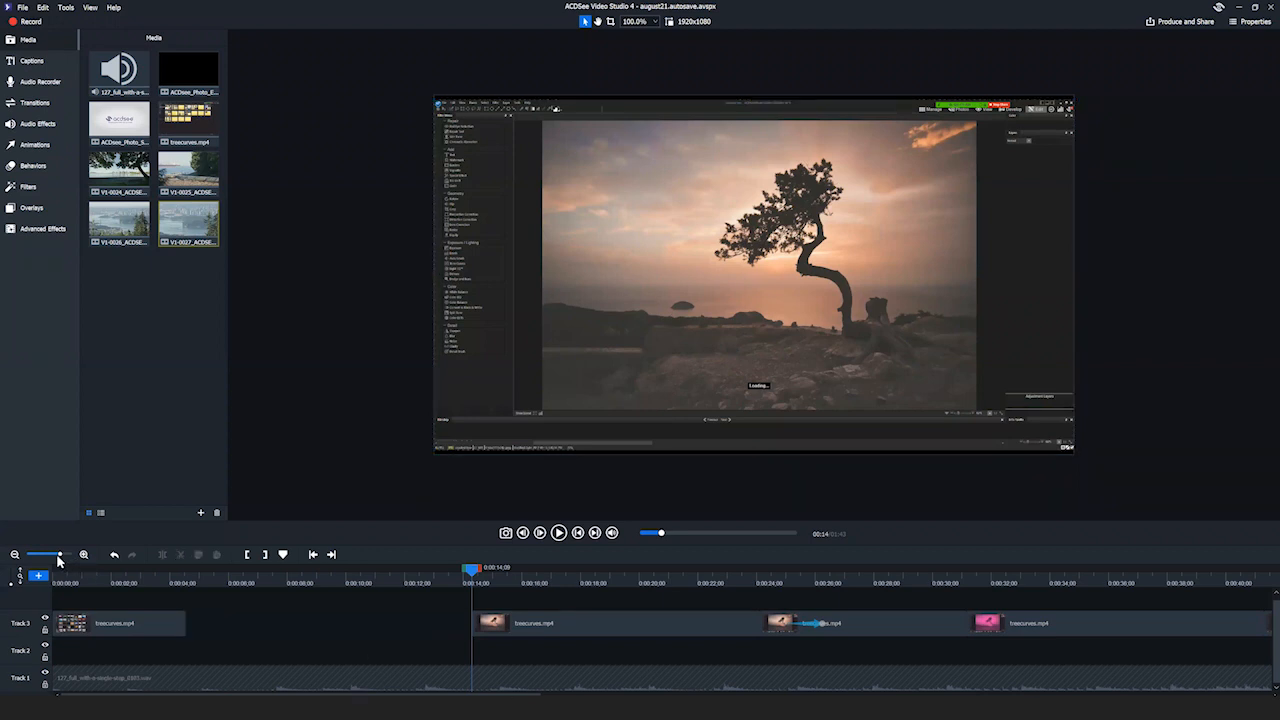
Play the project from about 3 seconds through the gap on Track 3
mouse_move(57, 557)
mouse_down()
mouse_move(47, 554)
mouse_move(64, 569)
mouse_up()
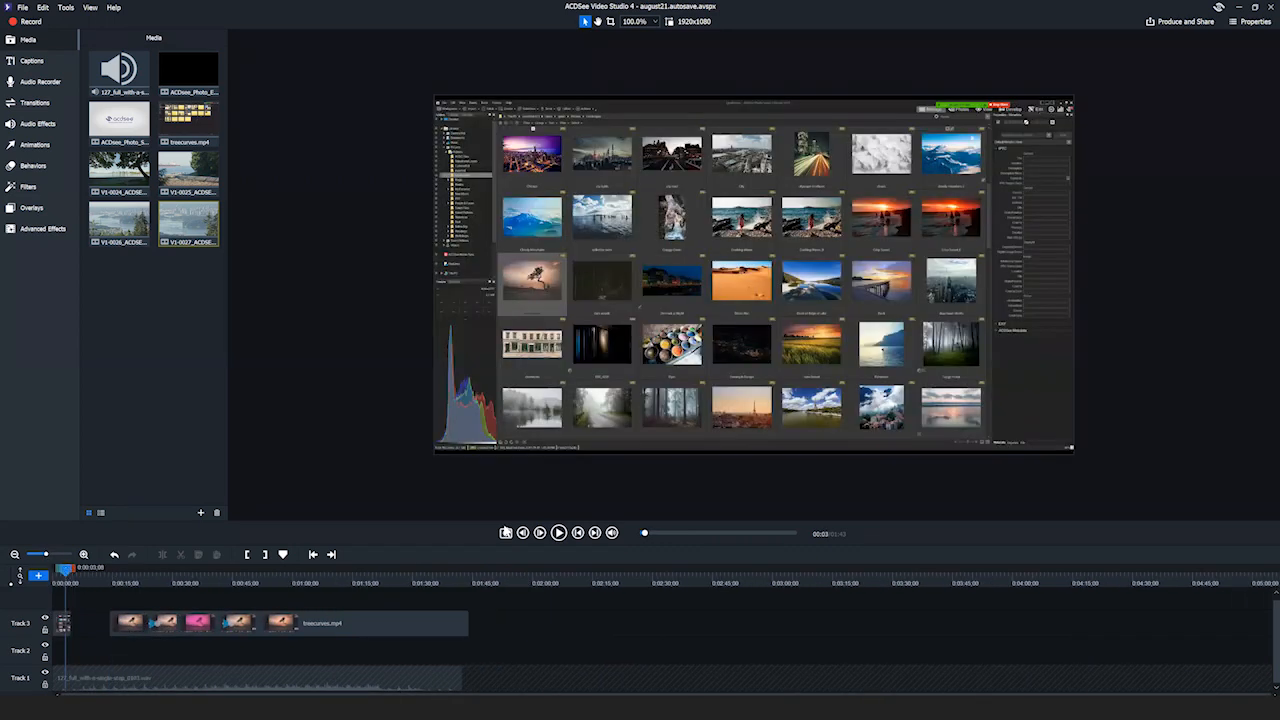
click(560, 533)
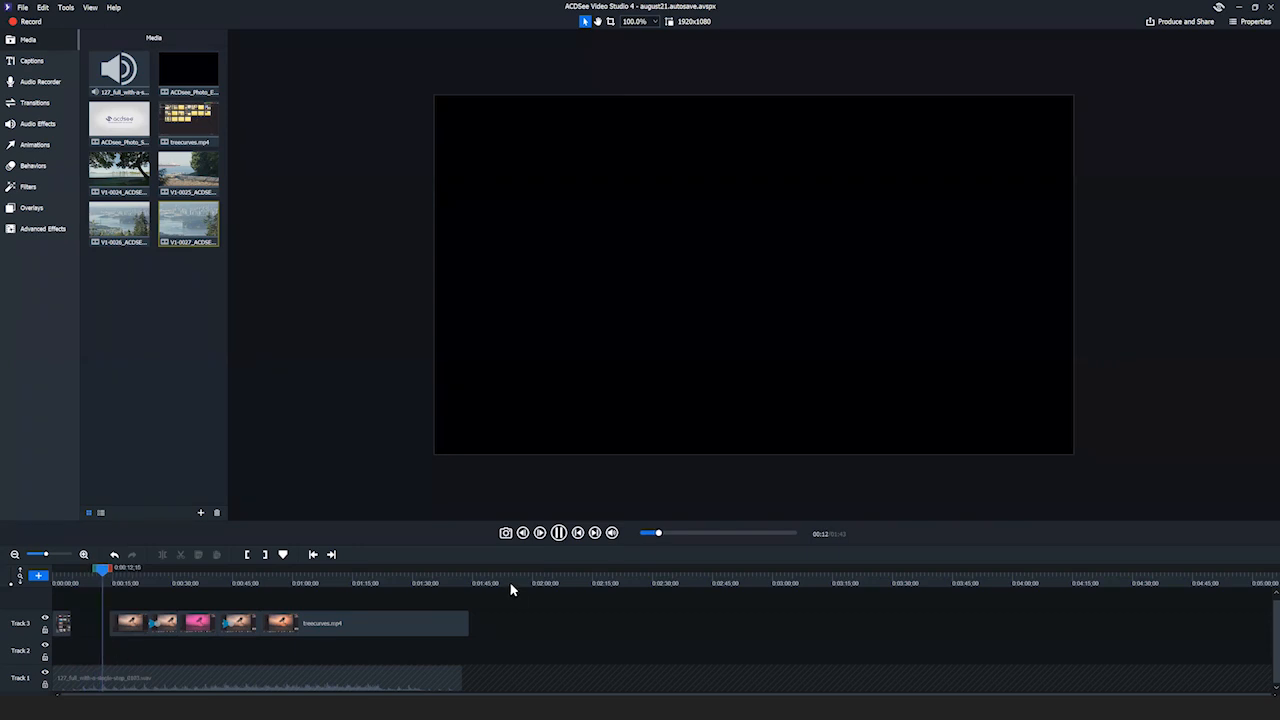
click(561, 532)
Select all Track 3 segments after the gap and move them together against the end of the first segment
click(410, 632)
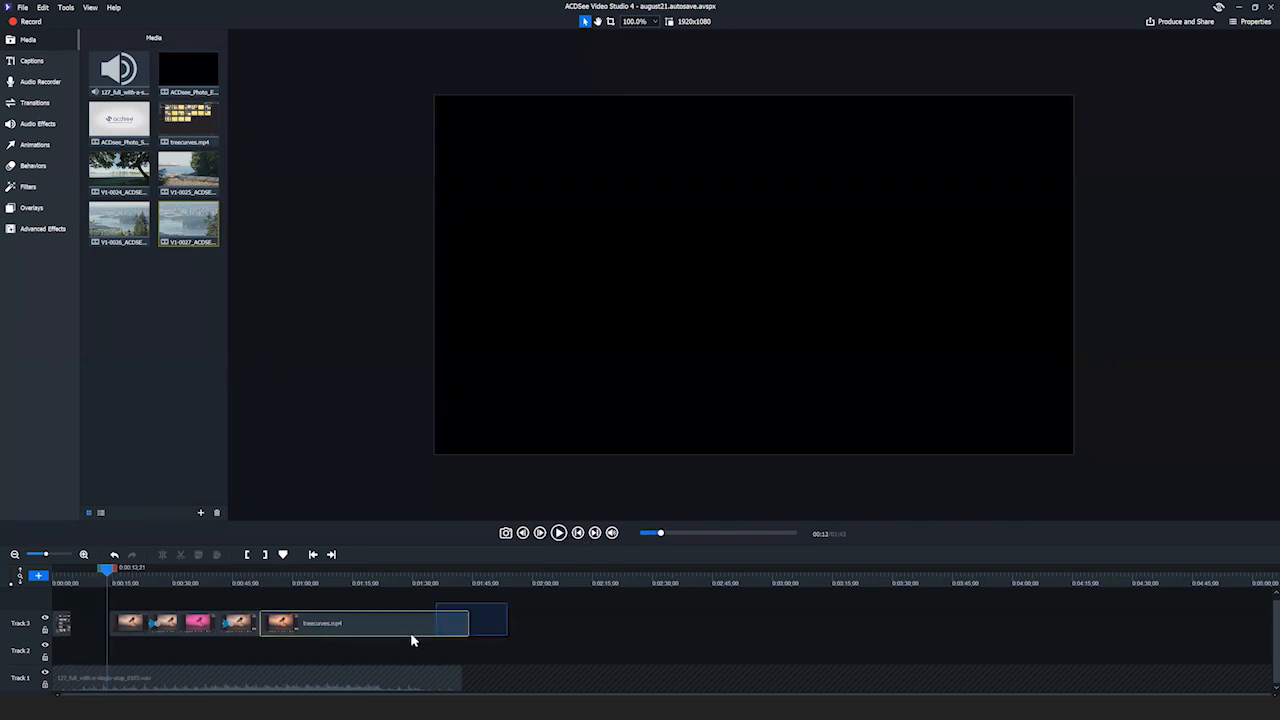
drag(212, 637, 101, 623)
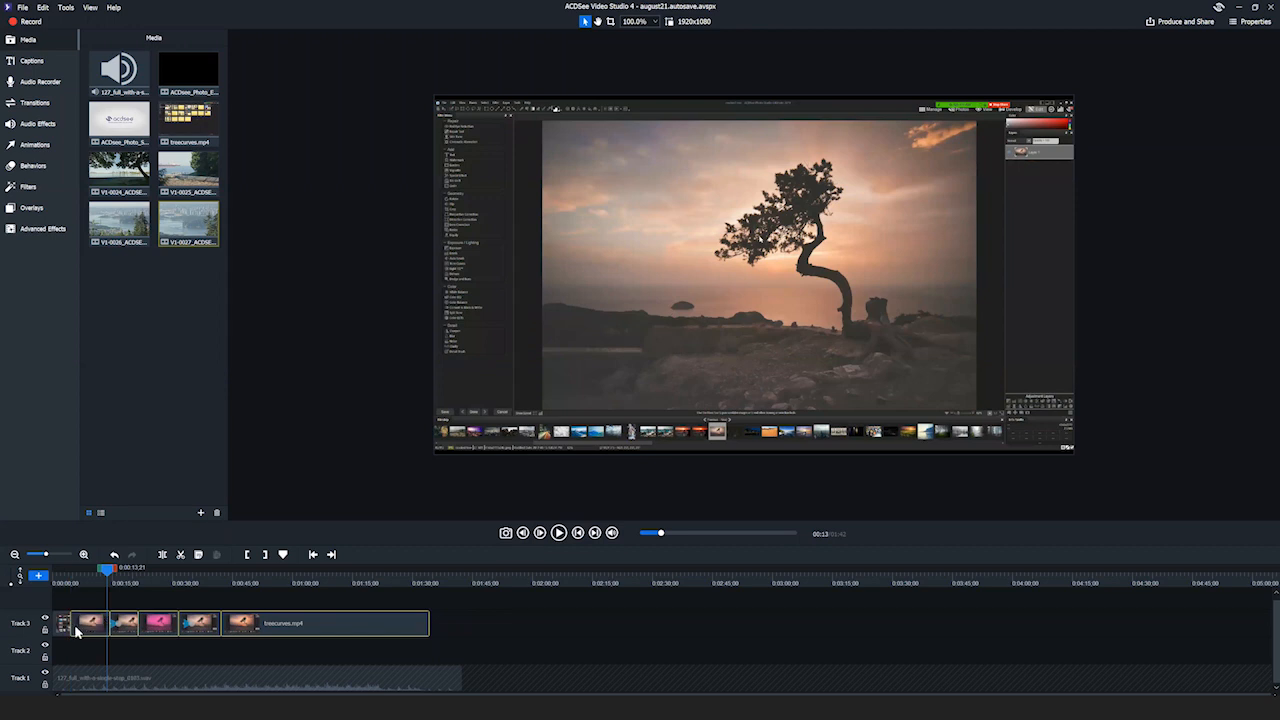
drag(102, 572, 53, 562)
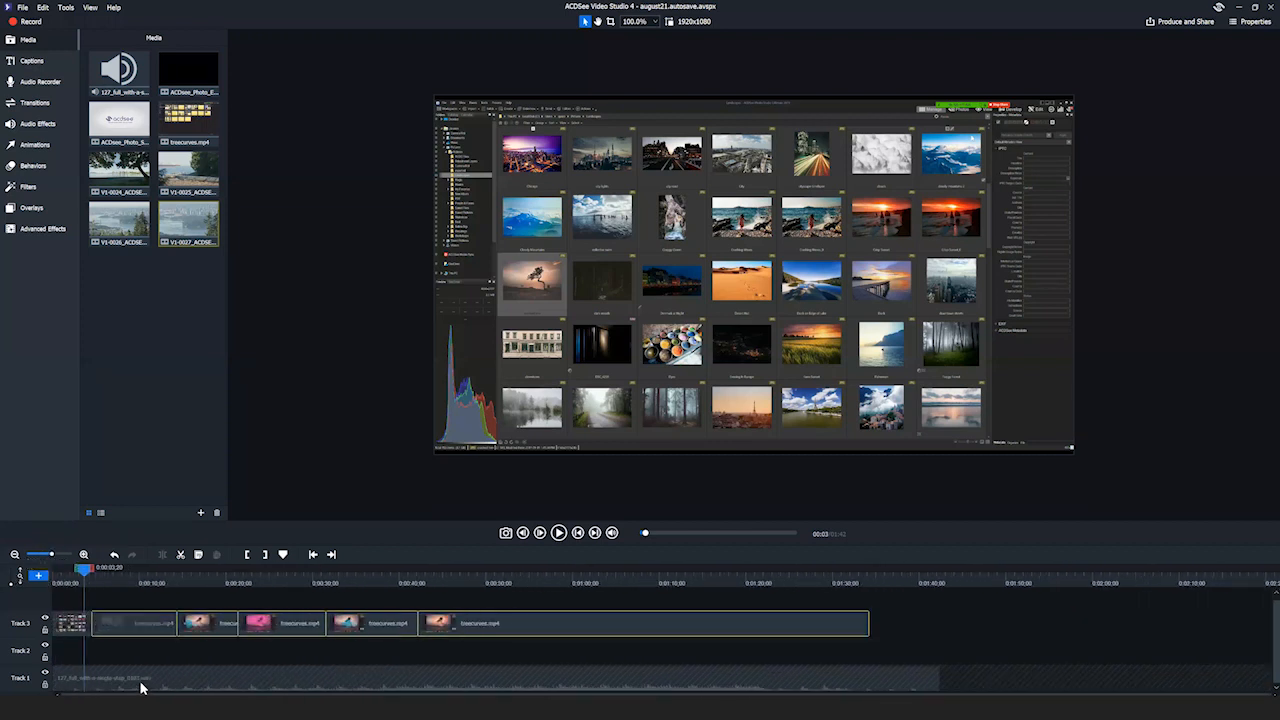
click(110, 600)
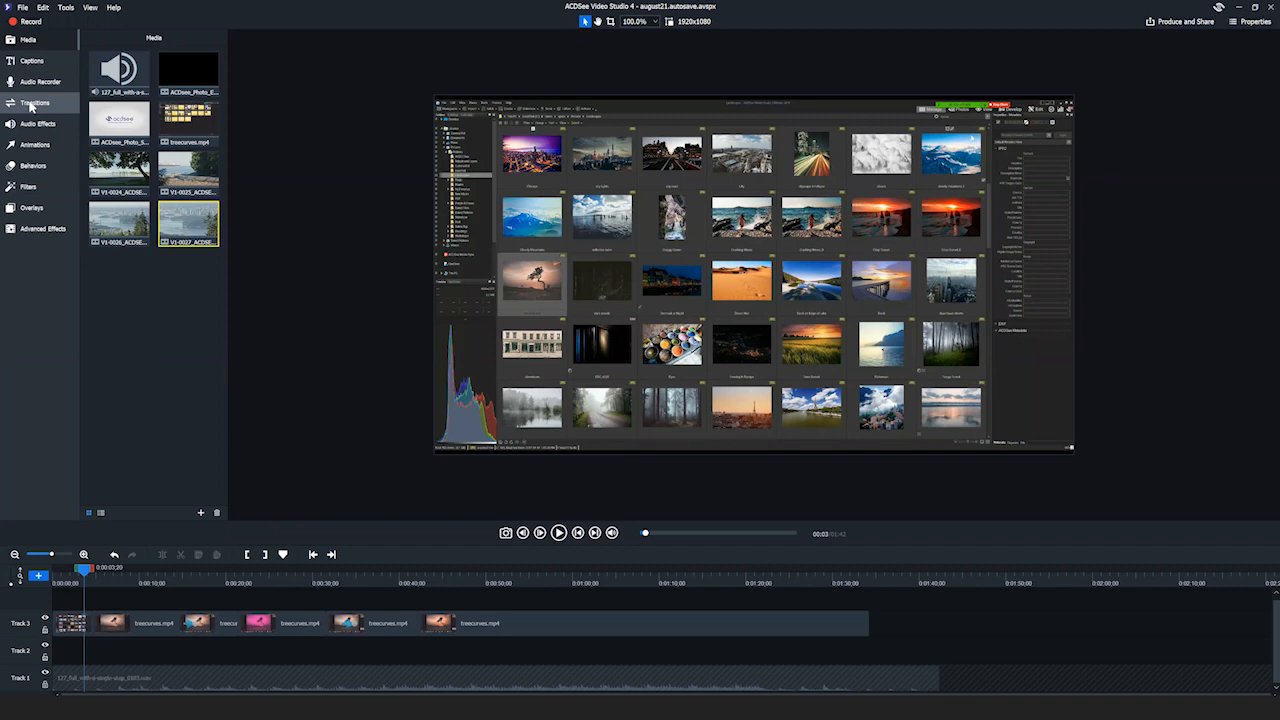
Add a Fade to Black transition between the first and second segments on Track 3
click(33, 103)
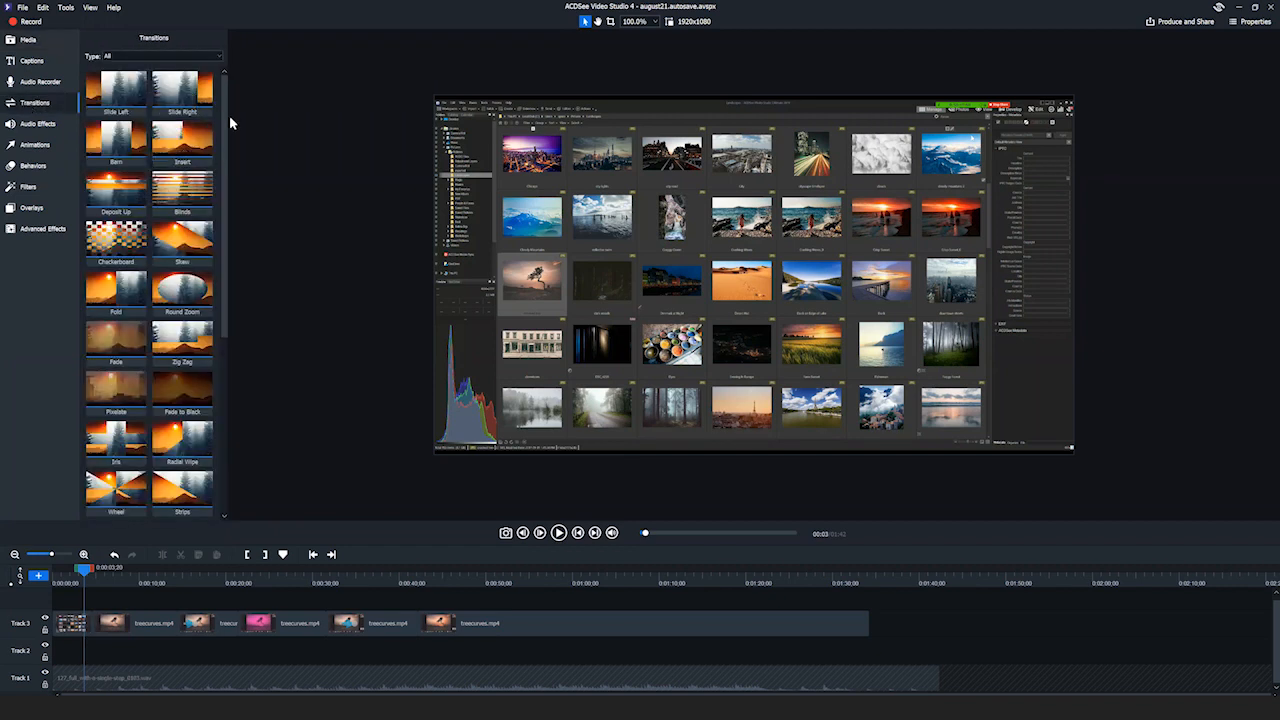
drag(228, 116, 233, 148)
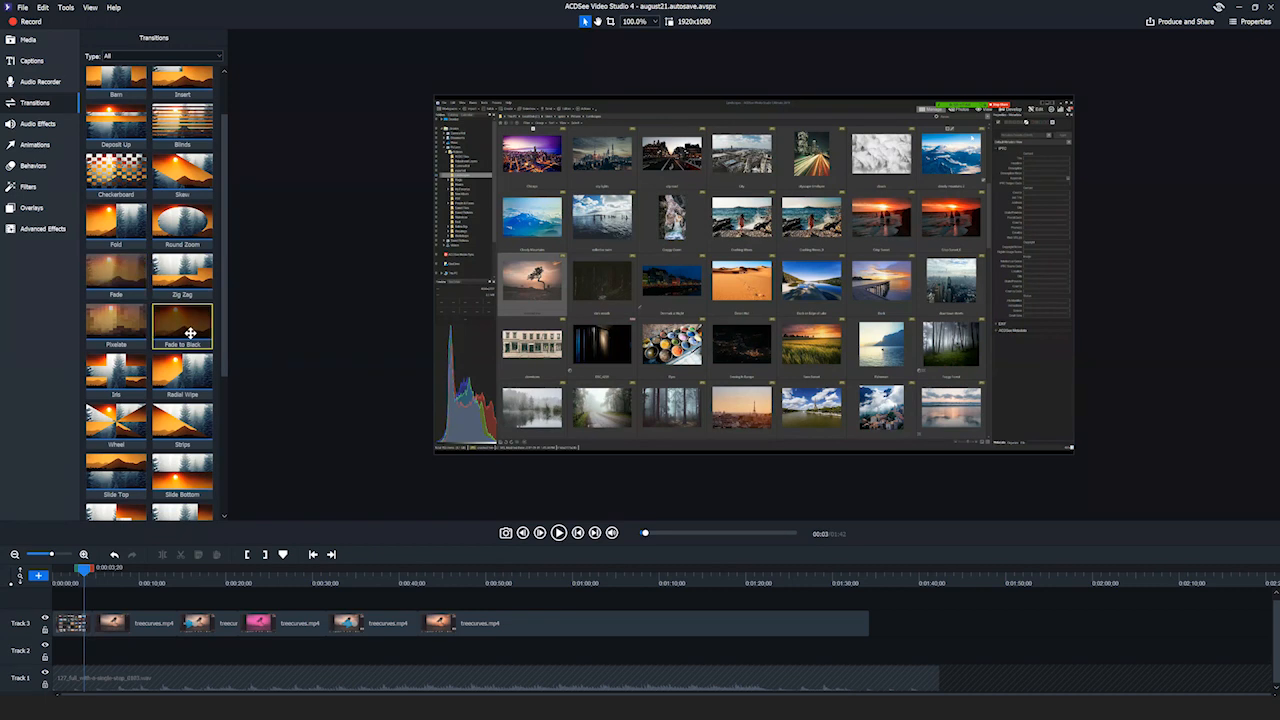
drag(221, 263, 228, 396)
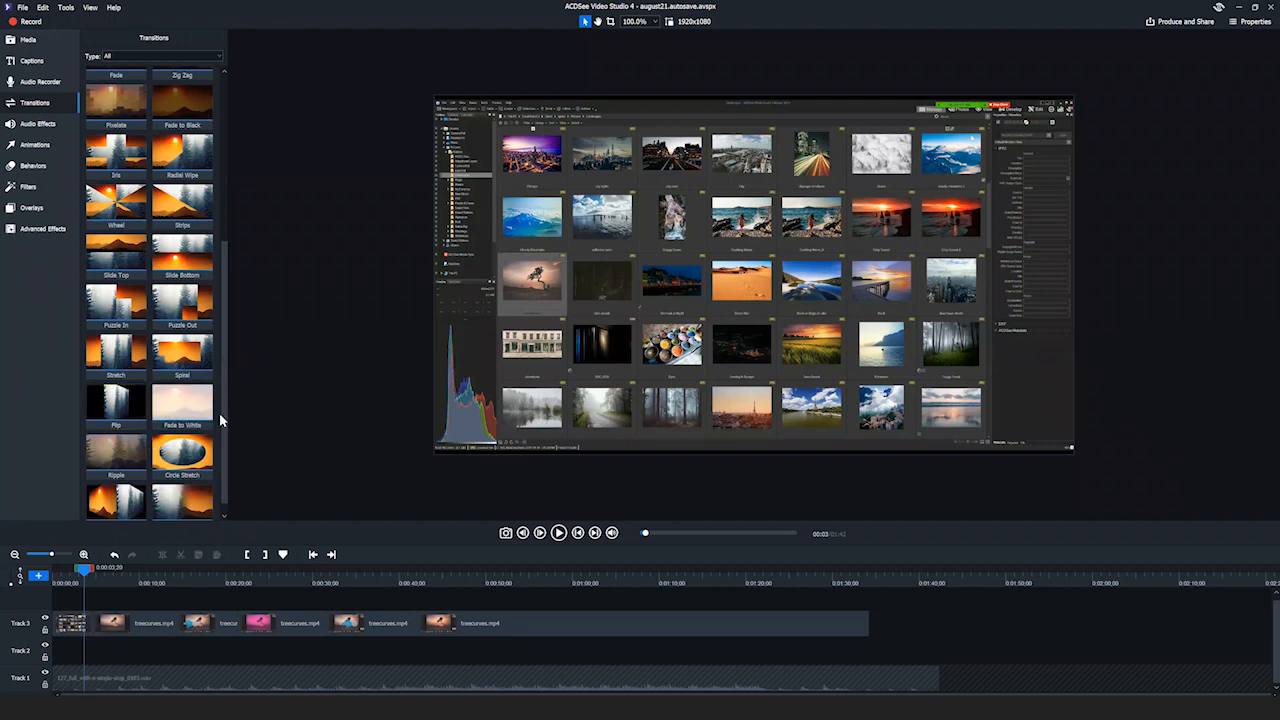
scroll(217, 243, up, 4)
scroll(221, 235, up, 1)
mouse_move(229, 240)
mouse_down()
mouse_move(219, 261)
mouse_move(220, 244)
mouse_up()
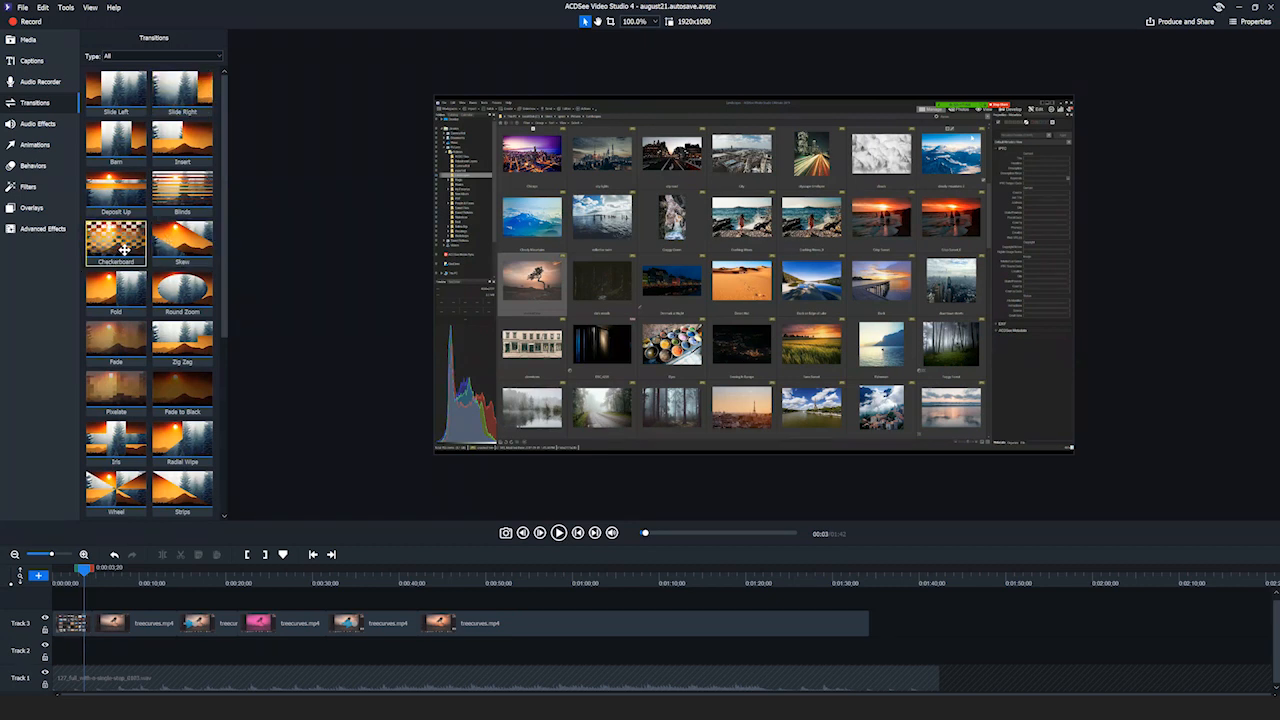
drag(223, 207, 219, 257)
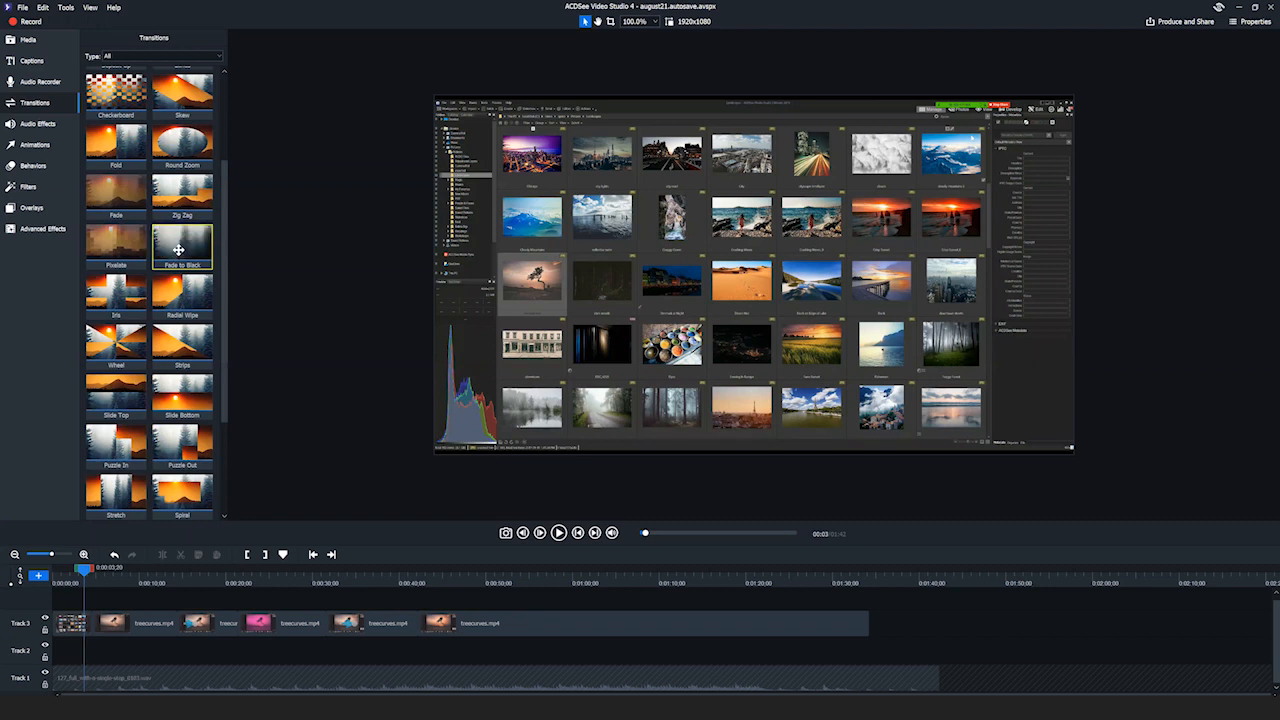
drag(185, 249, 187, 630)
drag(84, 633, 728, 622)
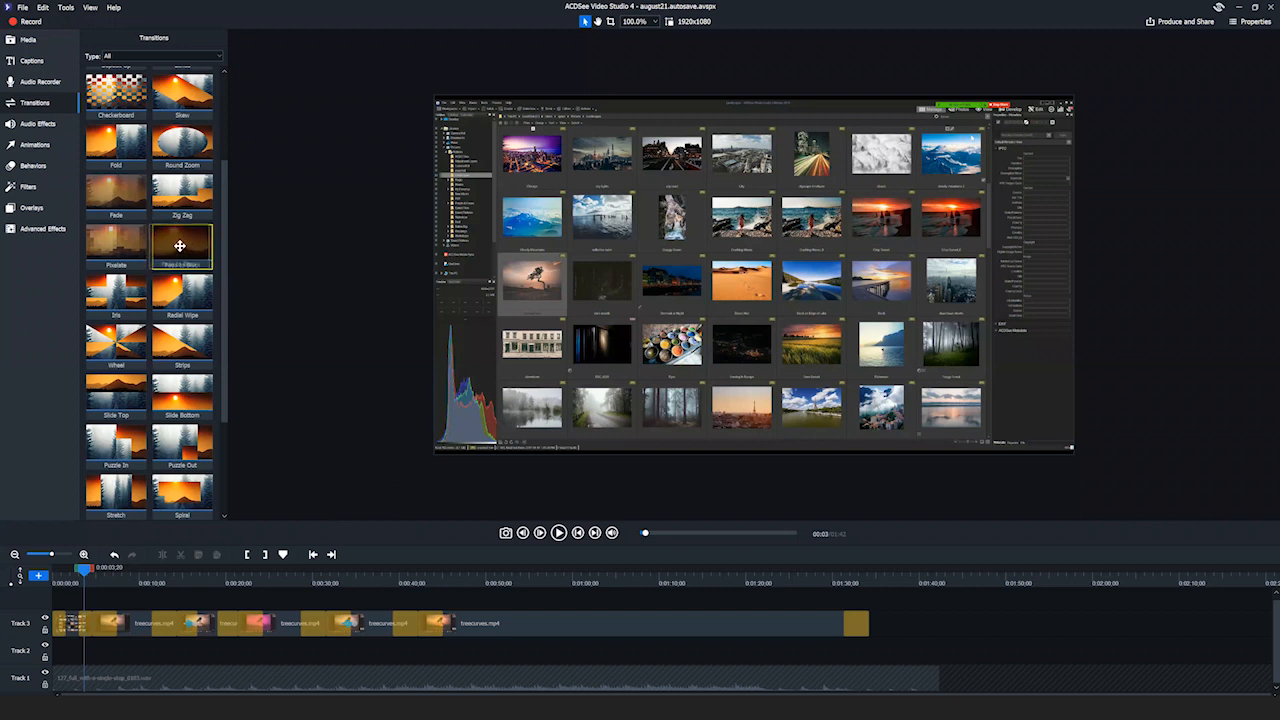
drag(185, 247, 92, 624)
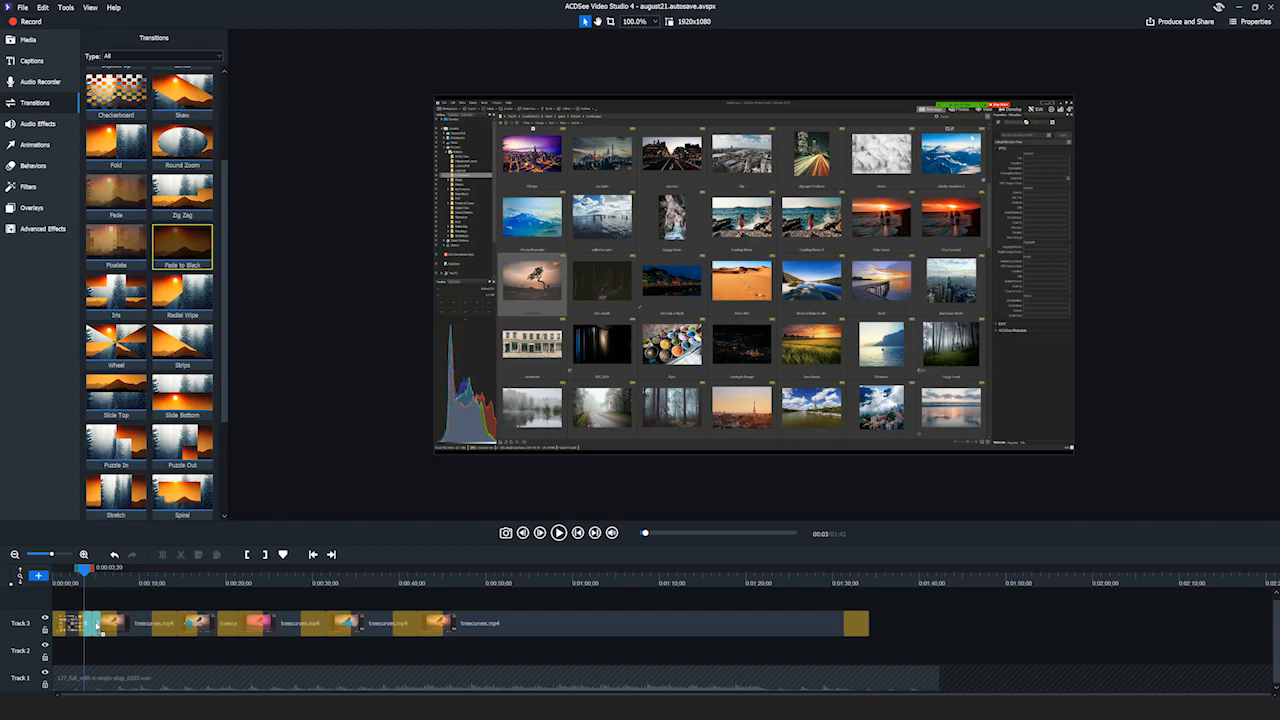
mouse_move(97, 628)
mouse_down()
mouse_move(123, 378)
mouse_move(168, 250)
mouse_move(184, 245)
mouse_move(182, 378)
mouse_move(150, 562)
mouse_move(95, 627)
mouse_up()
drag(95, 627, 95, 627)
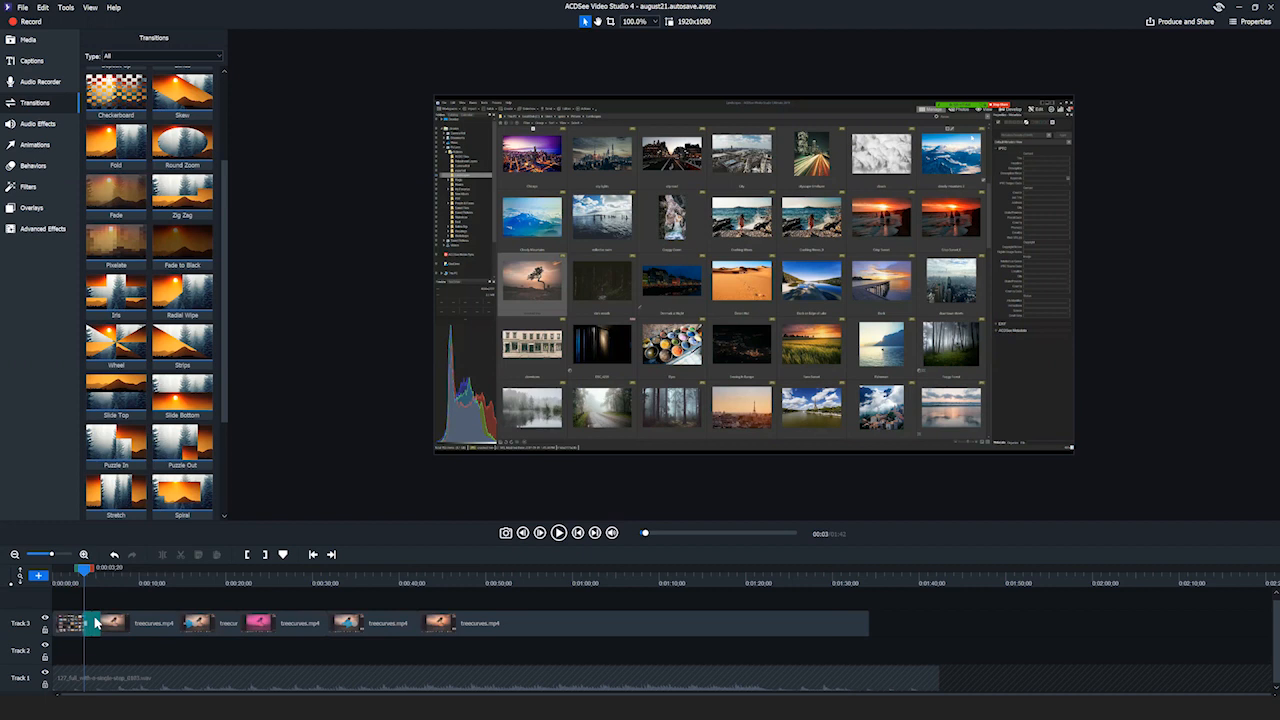
Play the Fade to Black transition twice, starting from just before it each time
mouse_move(75, 570)
mouse_down()
mouse_move(58, 572)
mouse_move(147, 576)
mouse_move(69, 572)
mouse_up()
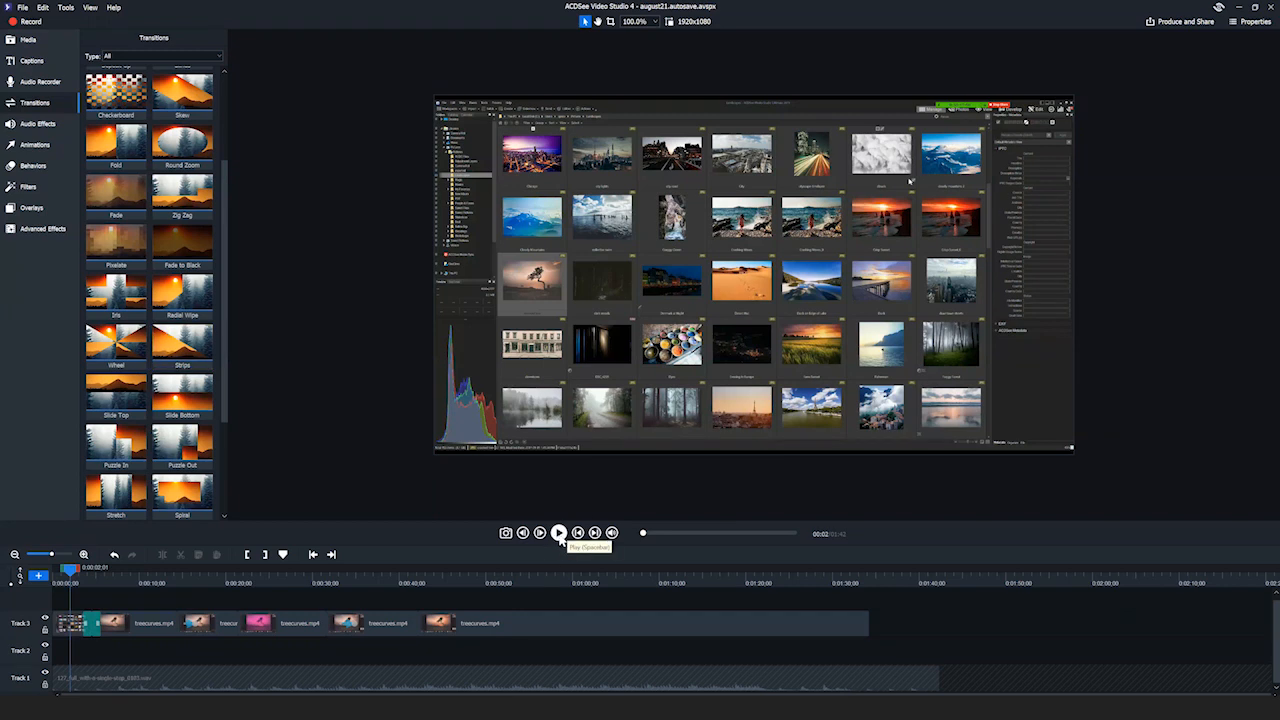
drag(70, 573, 62, 573)
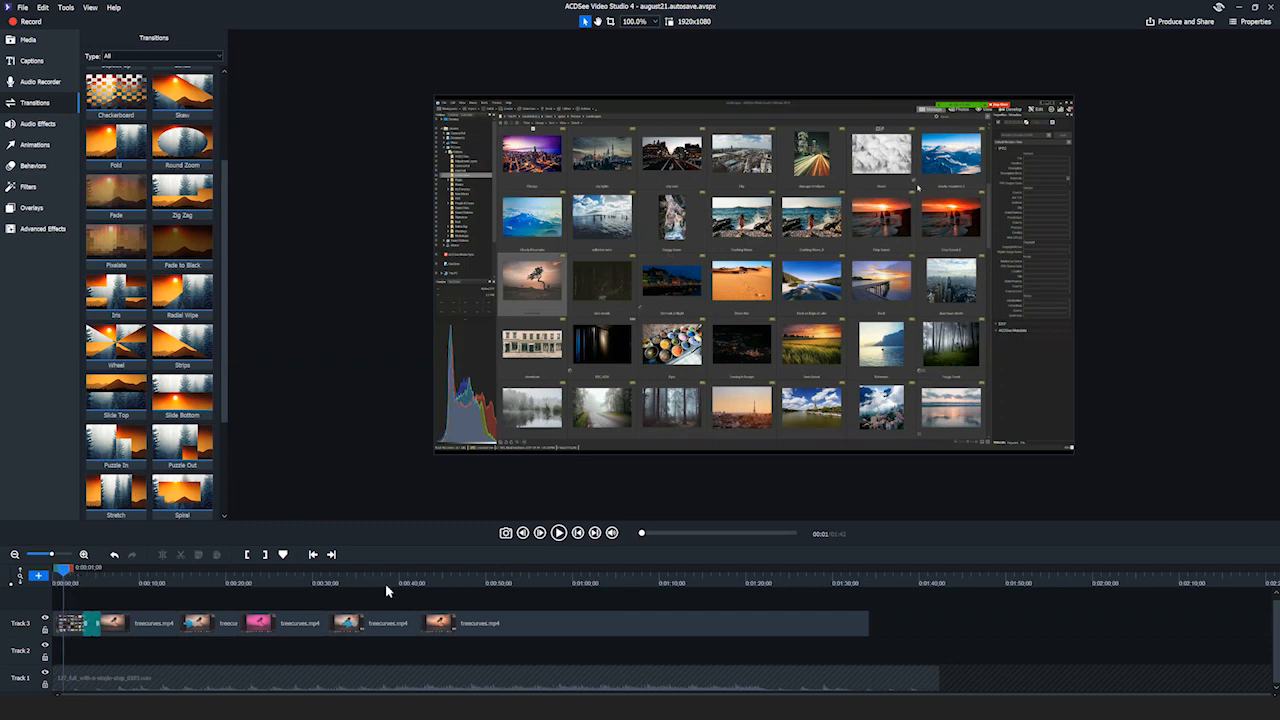
click(561, 535)
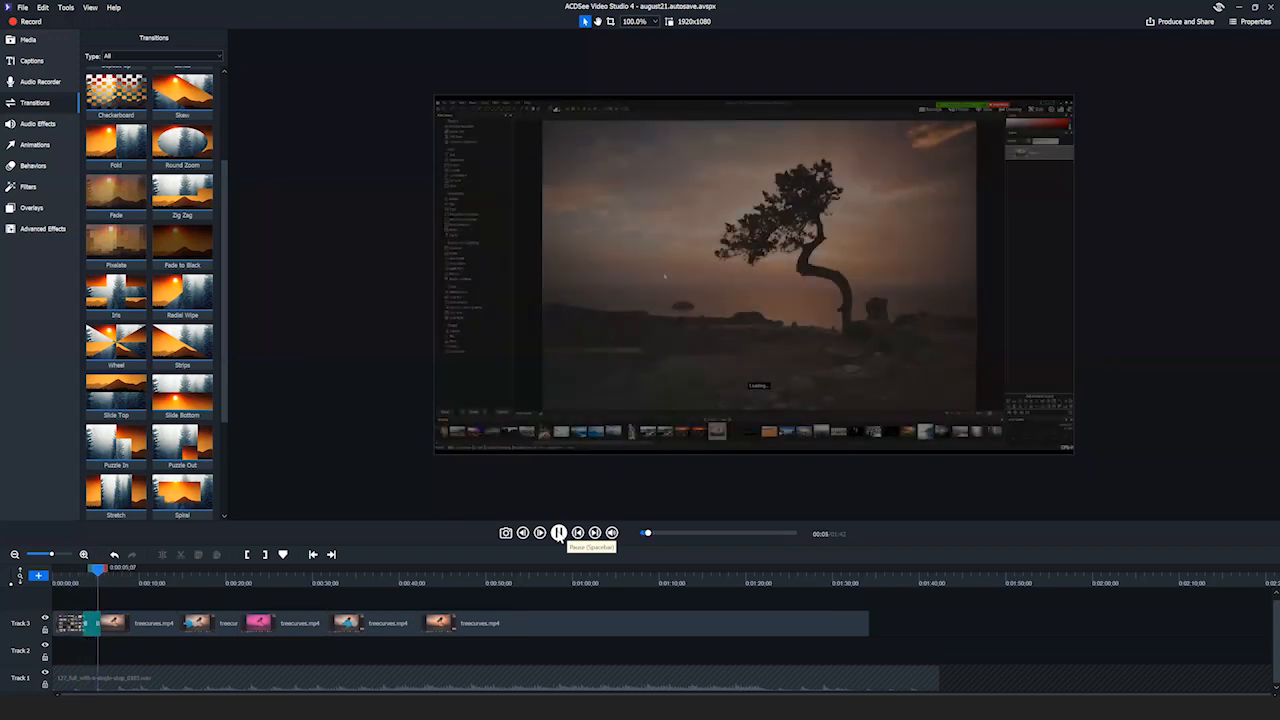
key(space)
drag(112, 573, 80, 571)
click(558, 533)
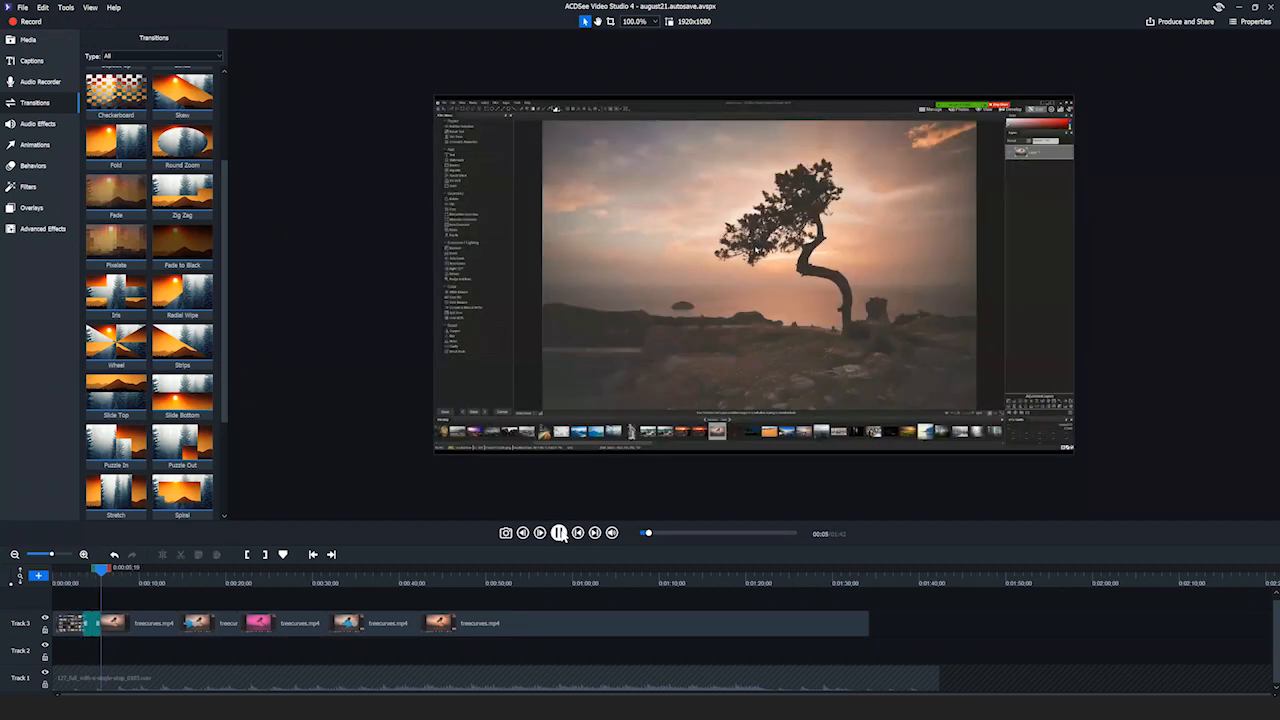
click(559, 533)
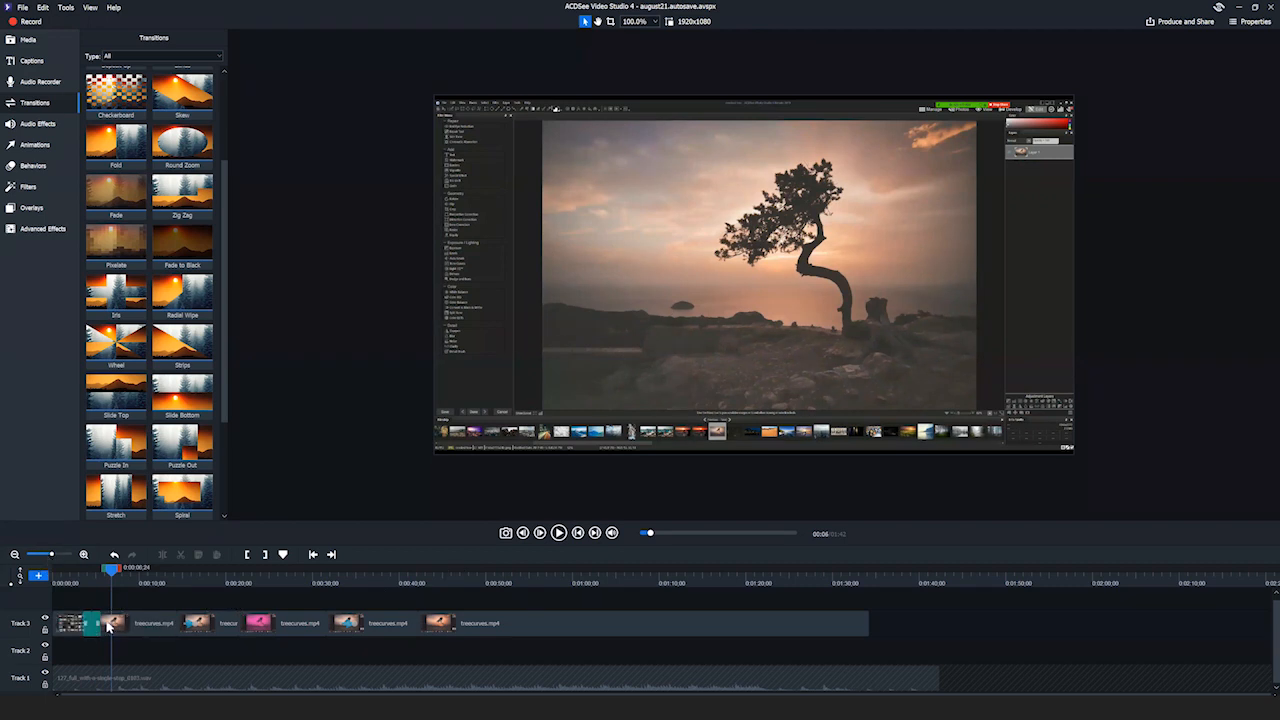
Shorten the Fade to Black transition on Track 3 to a little under one second
drag(52, 557, 255, 589)
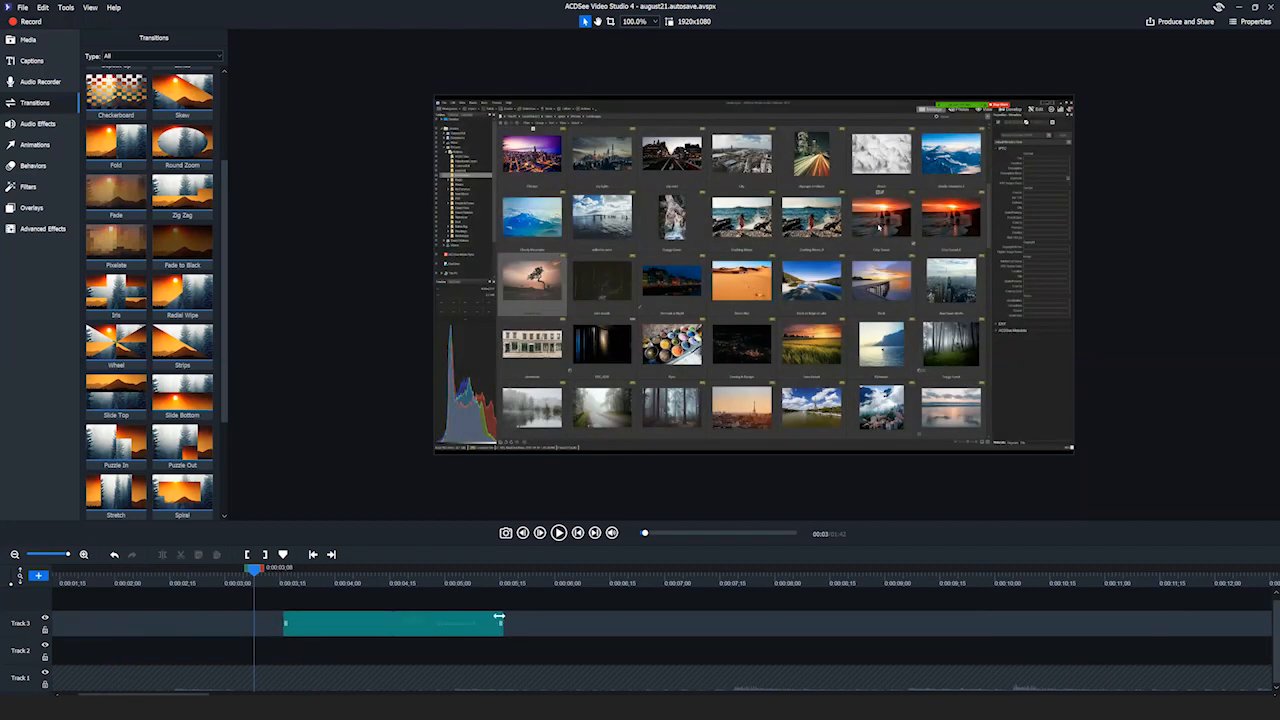
drag(502, 624, 436, 625)
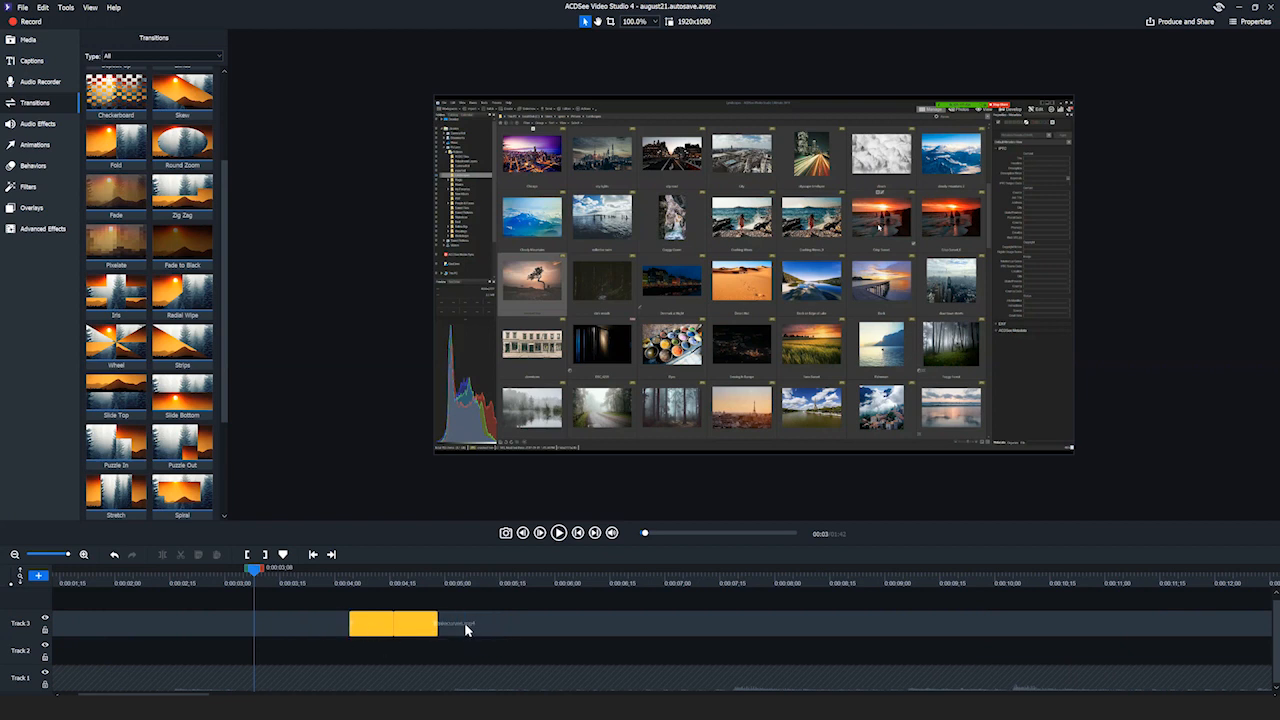
Play back the transition between the first two Track 3 clips, starting from 0:00:03;00
right_click(413, 623)
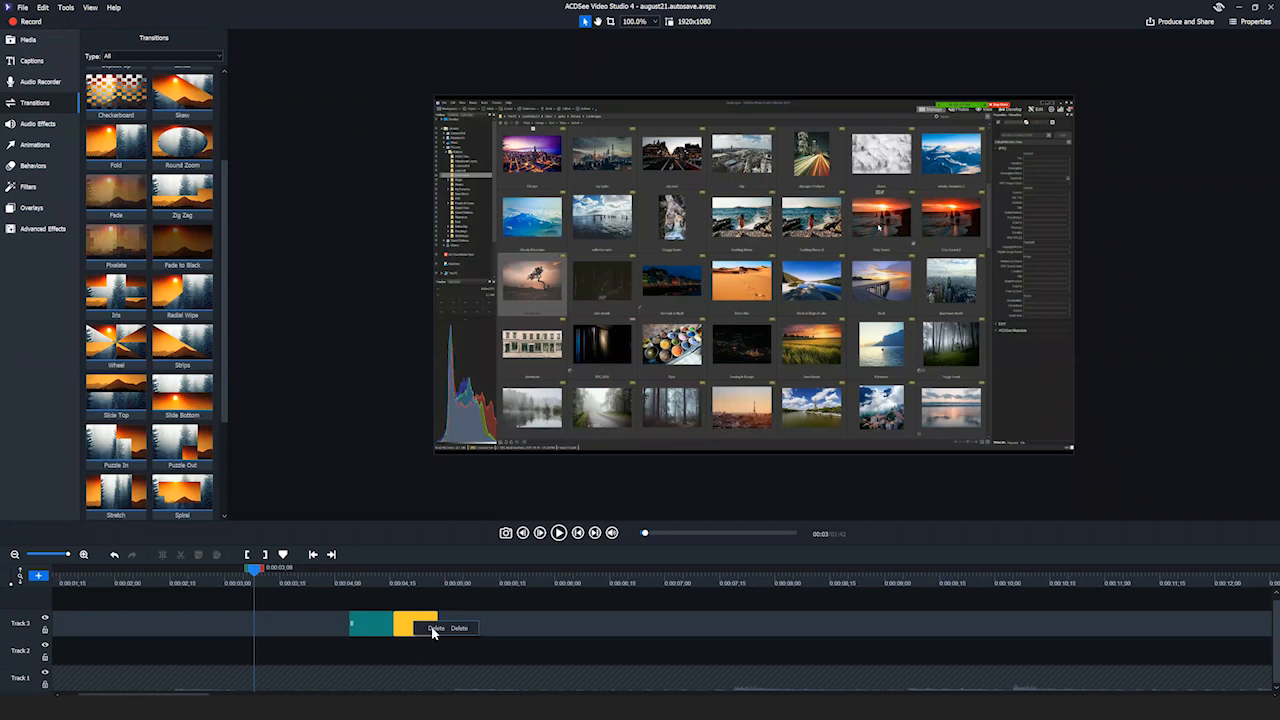
click(434, 630)
drag(249, 572, 225, 572)
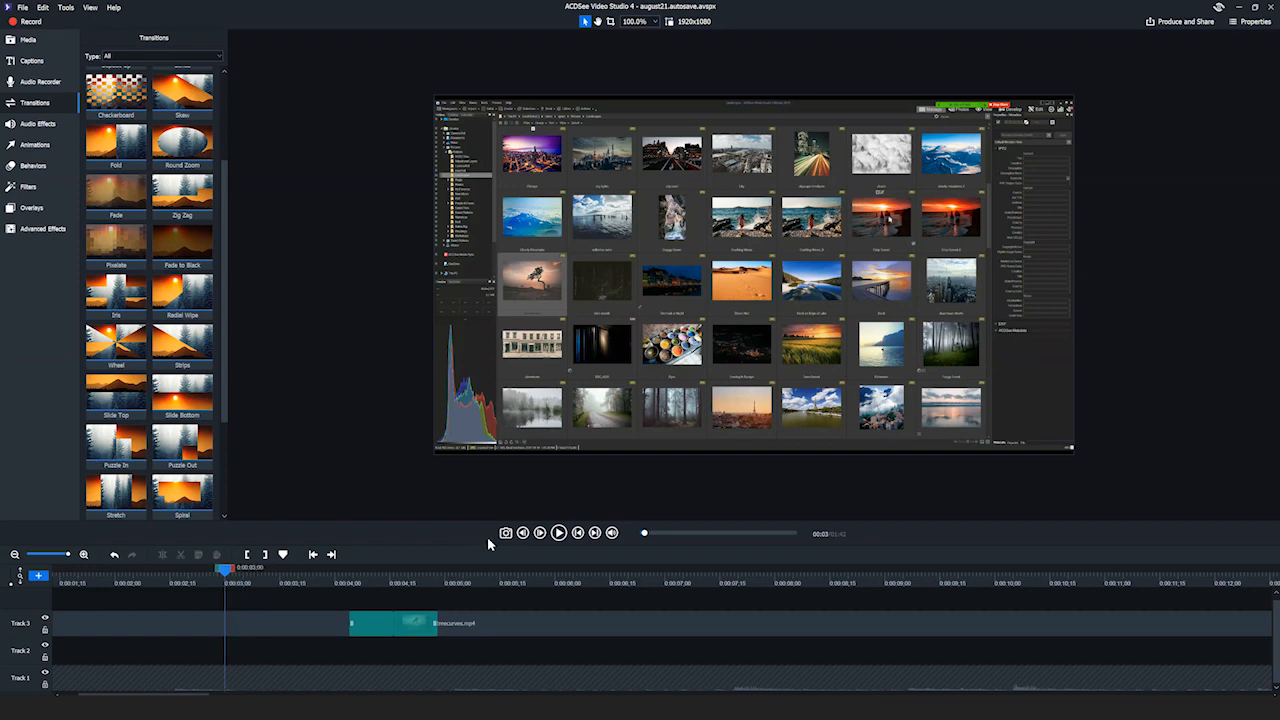
click(558, 533)
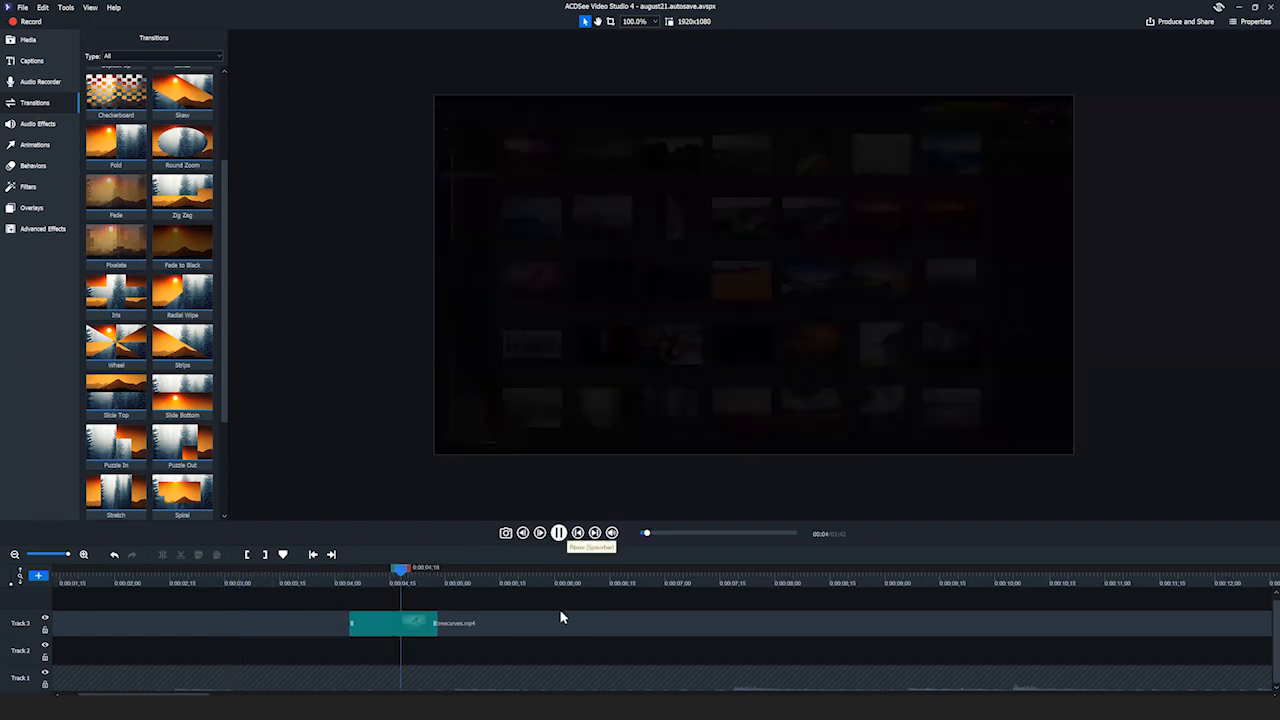
click(551, 570)
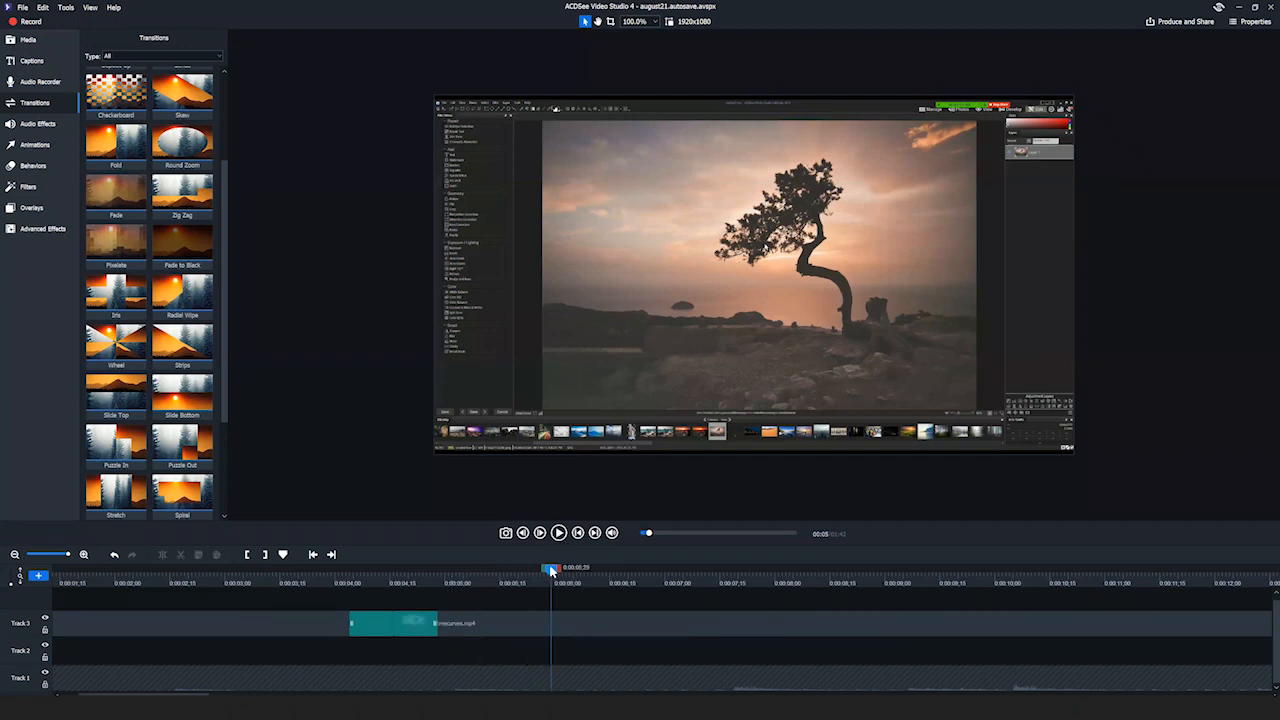
Lengthen the transition between the first two Track 3 clips and play the timeline from the start until past it
drag(360, 583, 320, 622)
drag(112, 581, 54, 583)
click(558, 534)
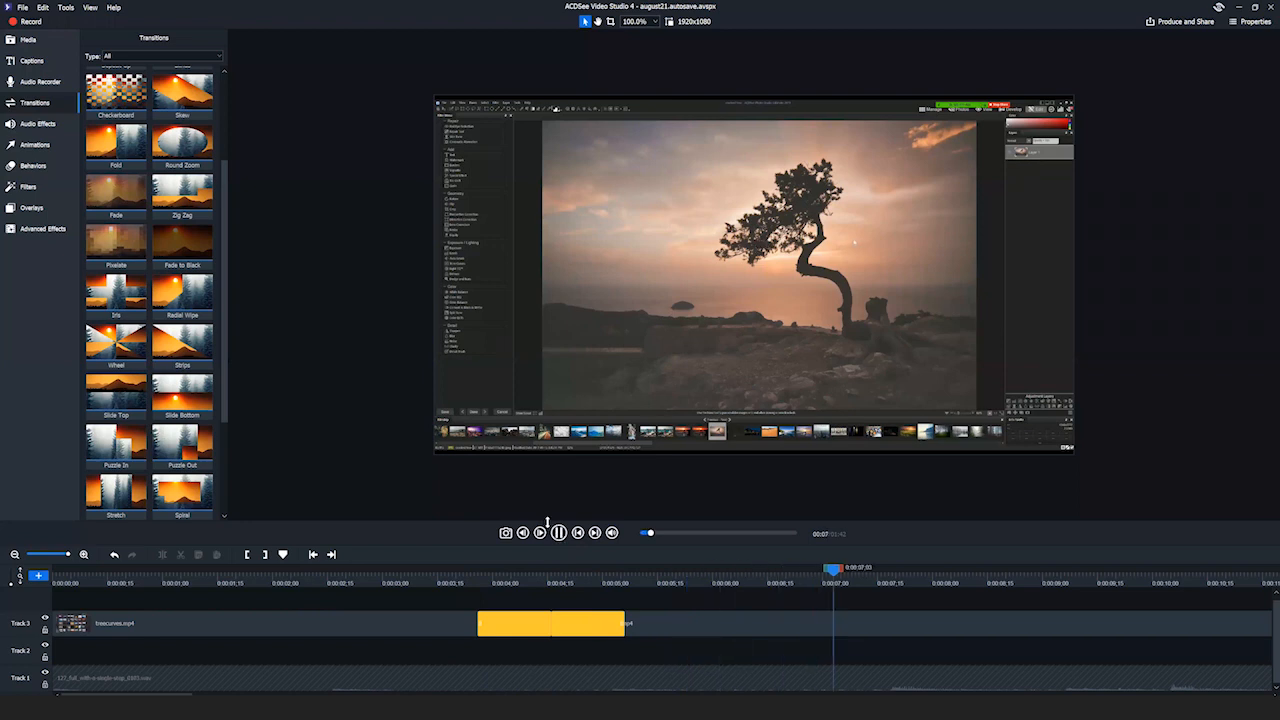
click(558, 532)
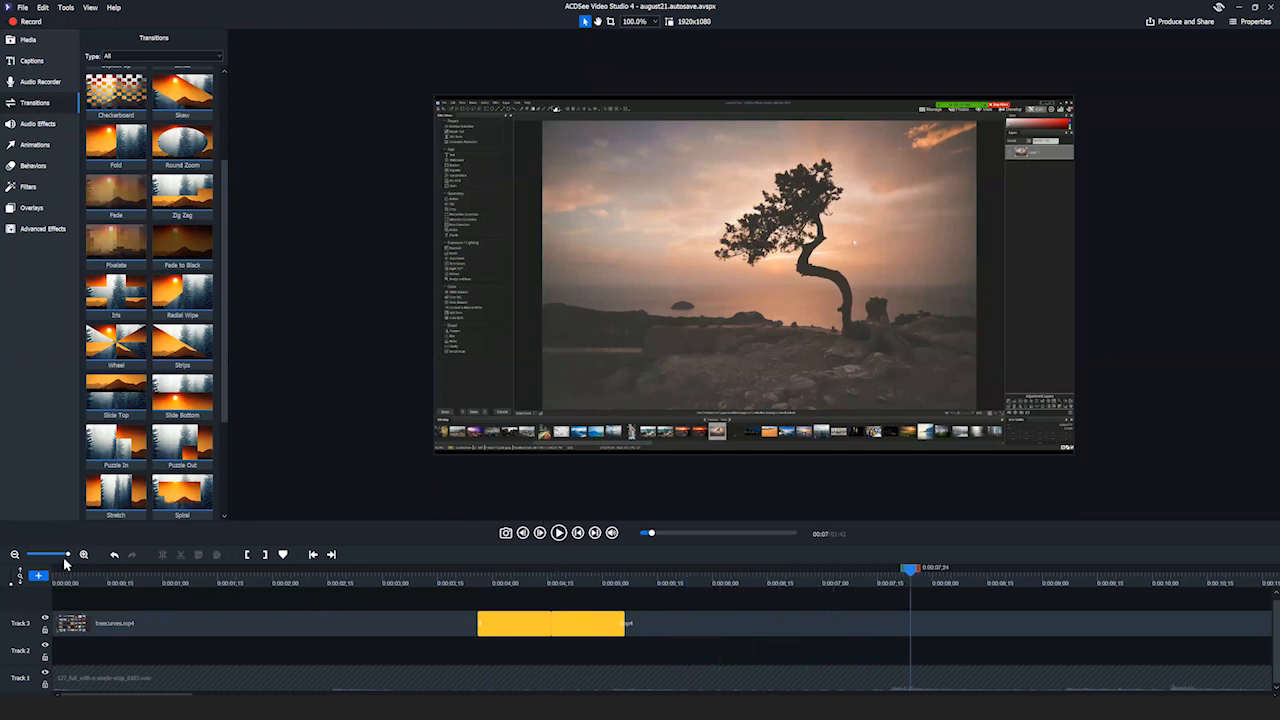
Scrub through the existing zoom animations on Track 3 and the footage that follows them
mouse_move(65, 556)
mouse_down()
mouse_move(40, 556)
mouse_move(64, 580)
mouse_up()
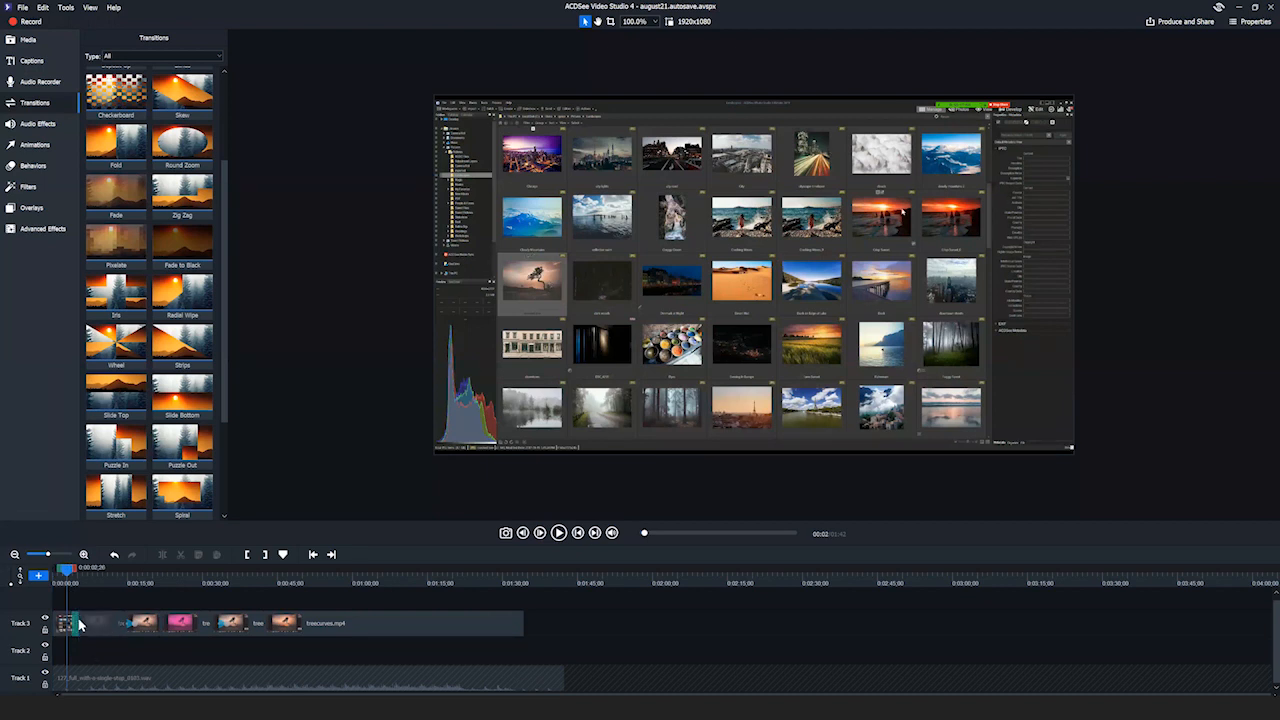
drag(67, 573, 138, 584)
click(139, 580)
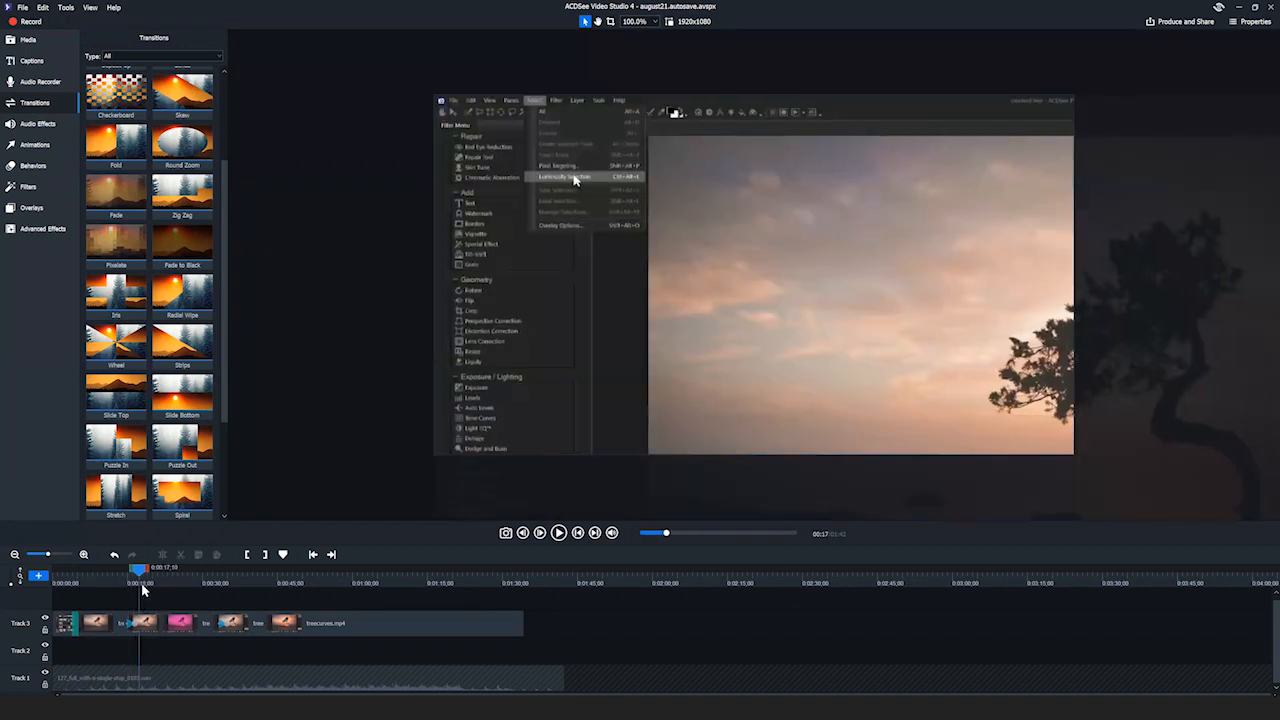
click(219, 587)
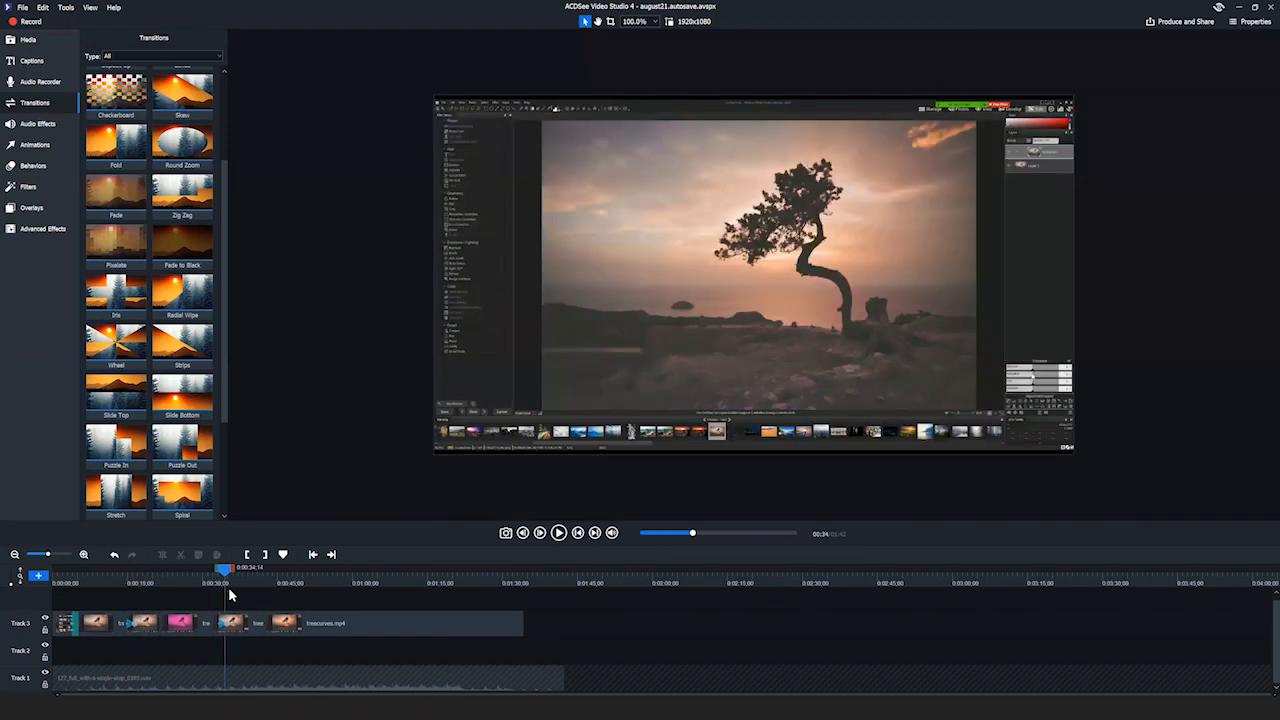
click(228, 587)
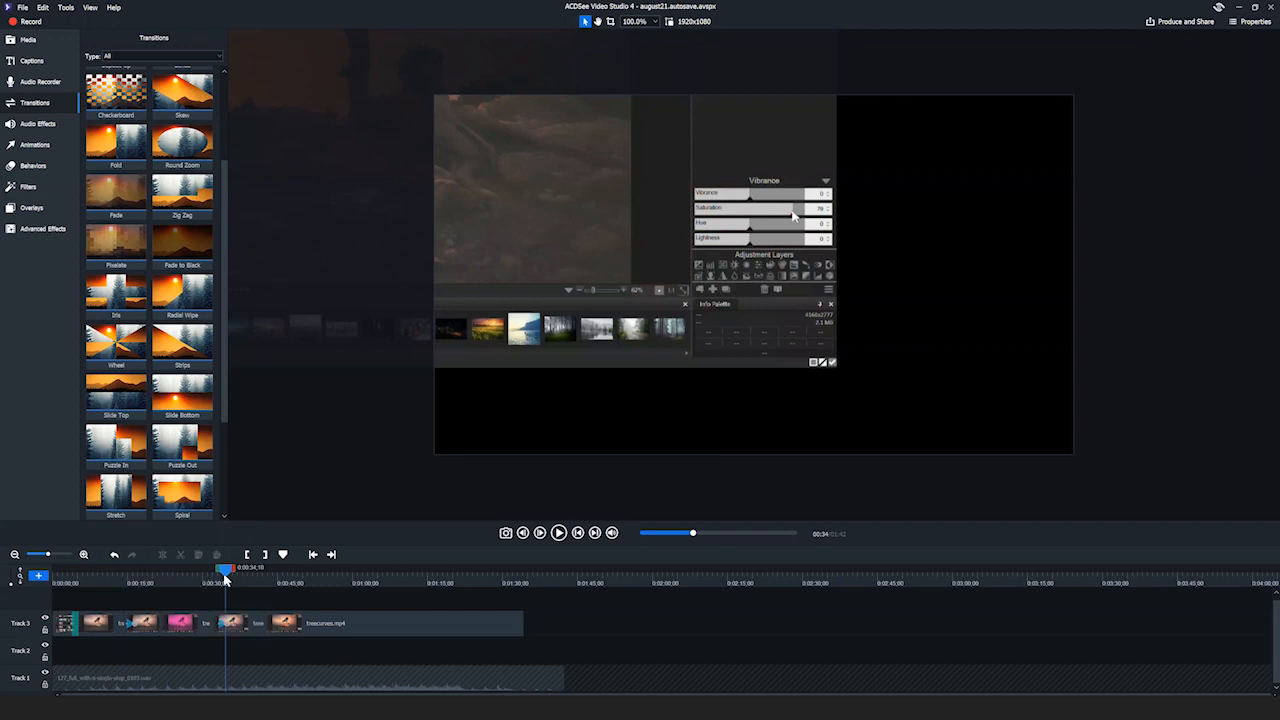
drag(223, 575, 73, 589)
drag(229, 600, 347, 598)
click(338, 604)
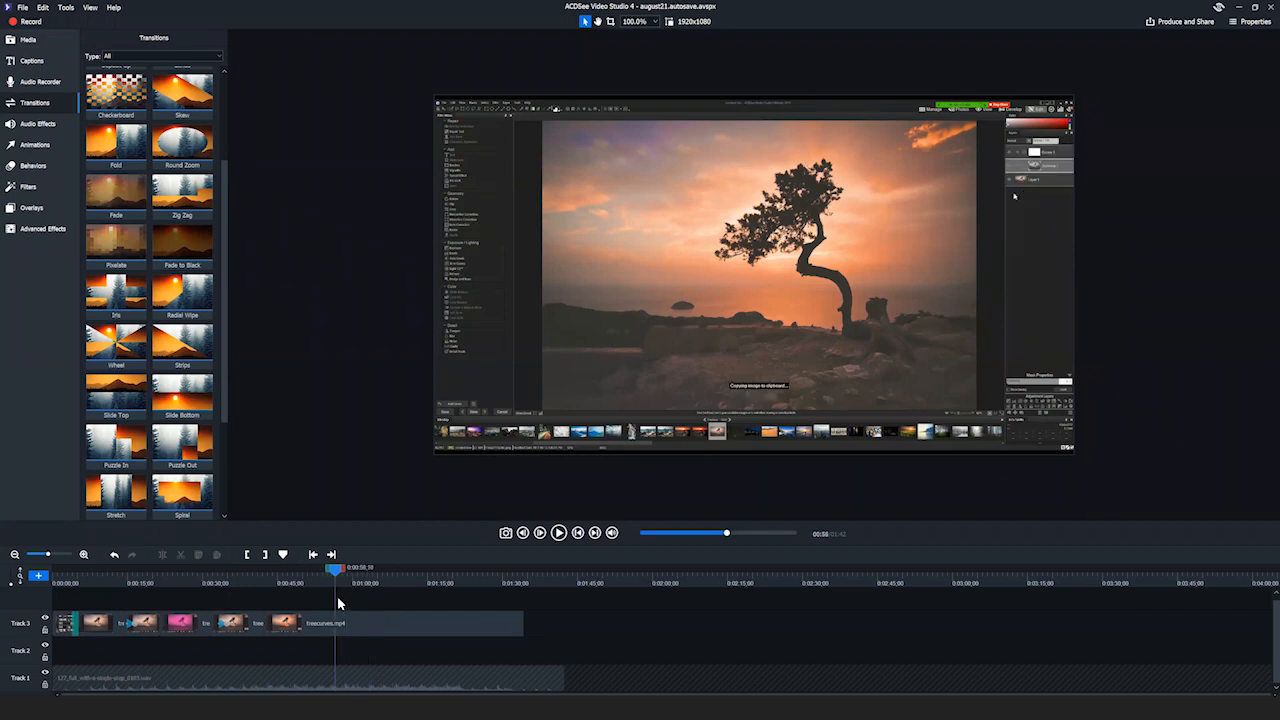
click(327, 598)
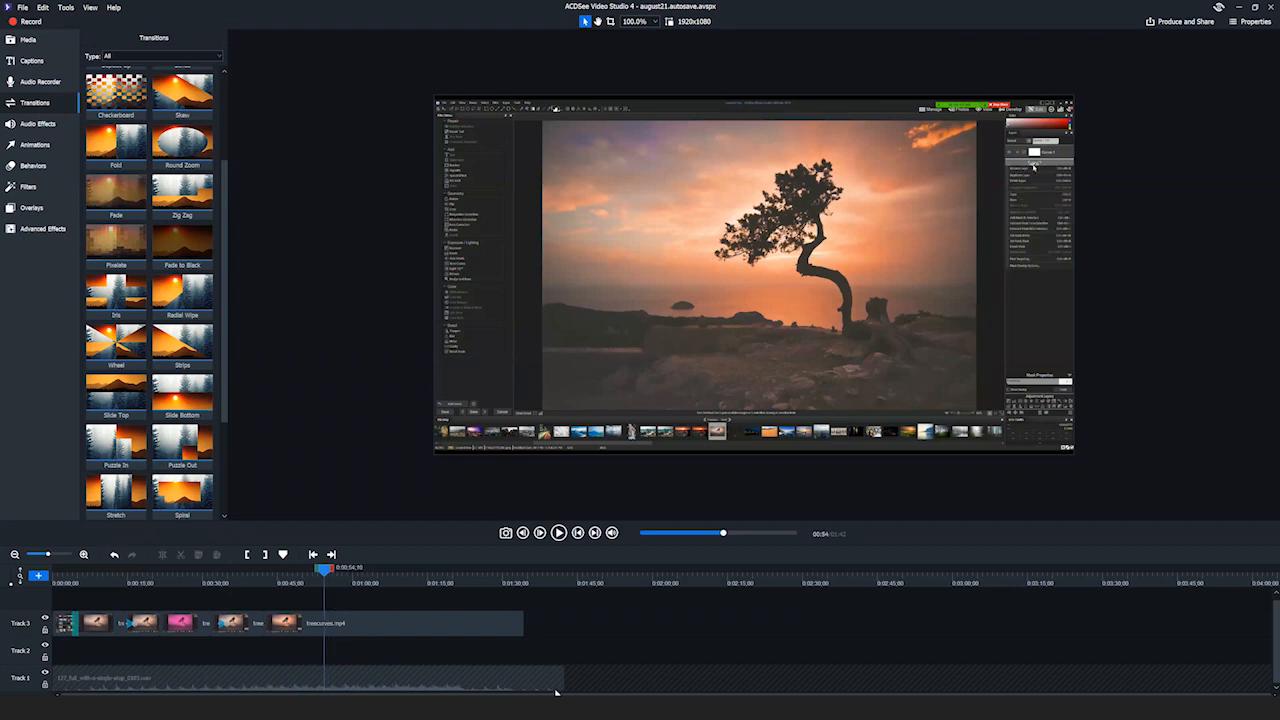
Split the last clip on Track 3 at 0:00:51;05
click(55, 556)
click(52, 554)
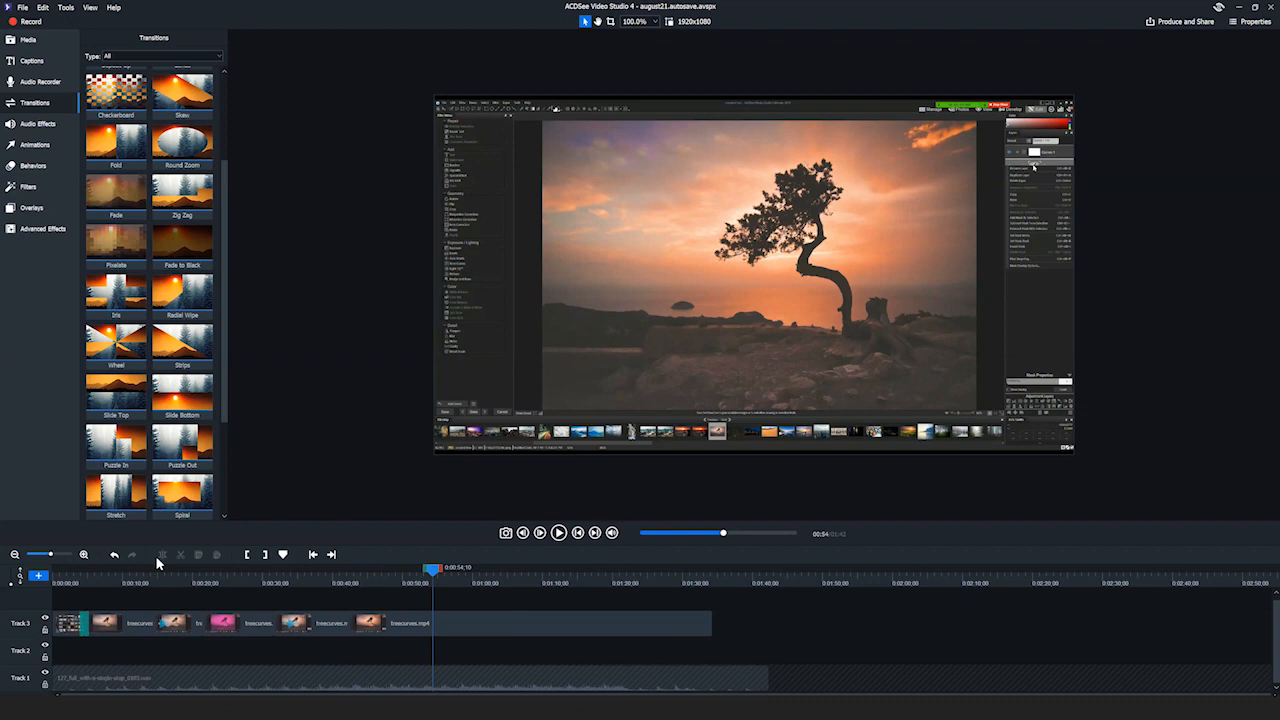
scroll(551, 575, up, 1)
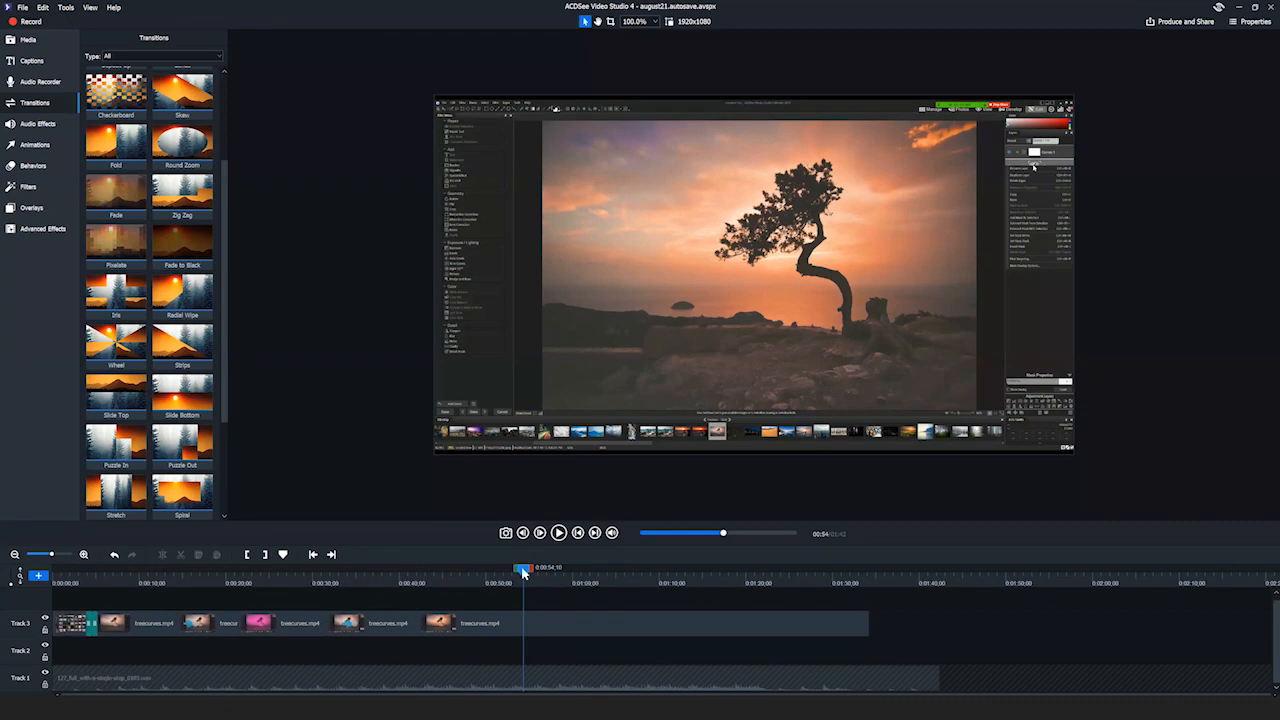
drag(520, 572, 516, 571)
mouse_move(515, 572)
mouse_down()
mouse_move(456, 568)
mouse_move(497, 571)
mouse_up()
click(475, 570)
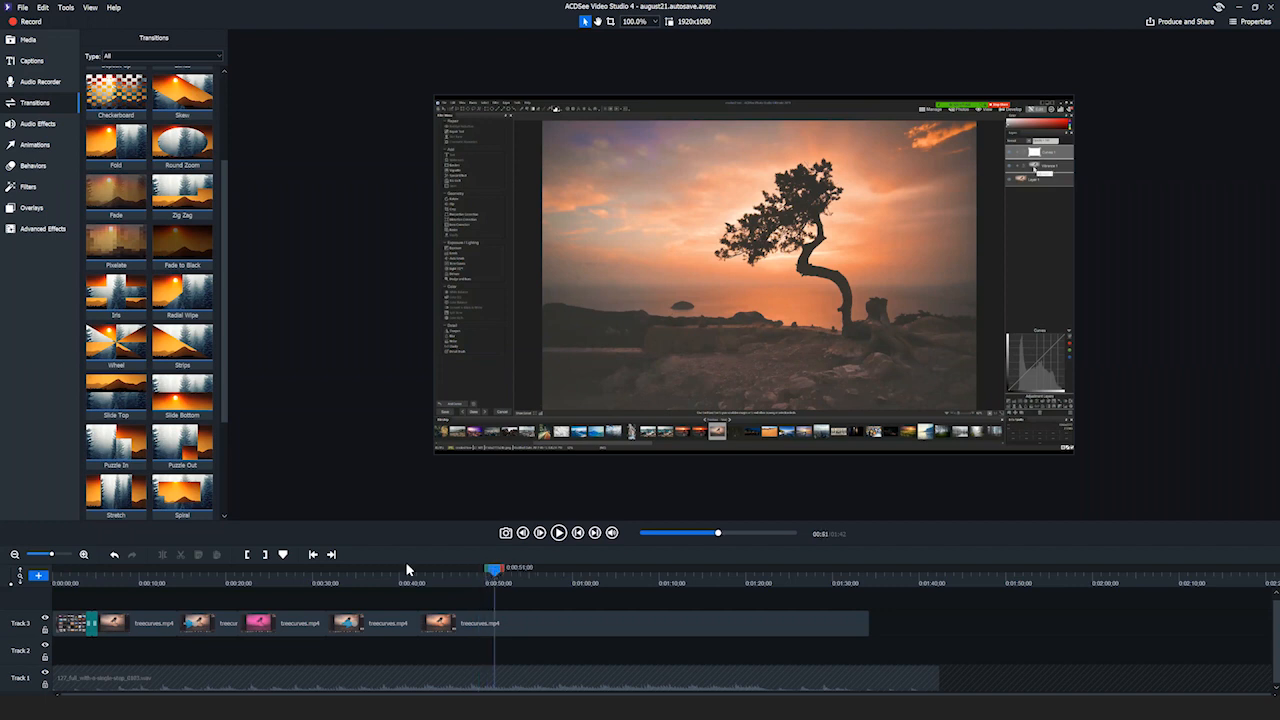
click(515, 622)
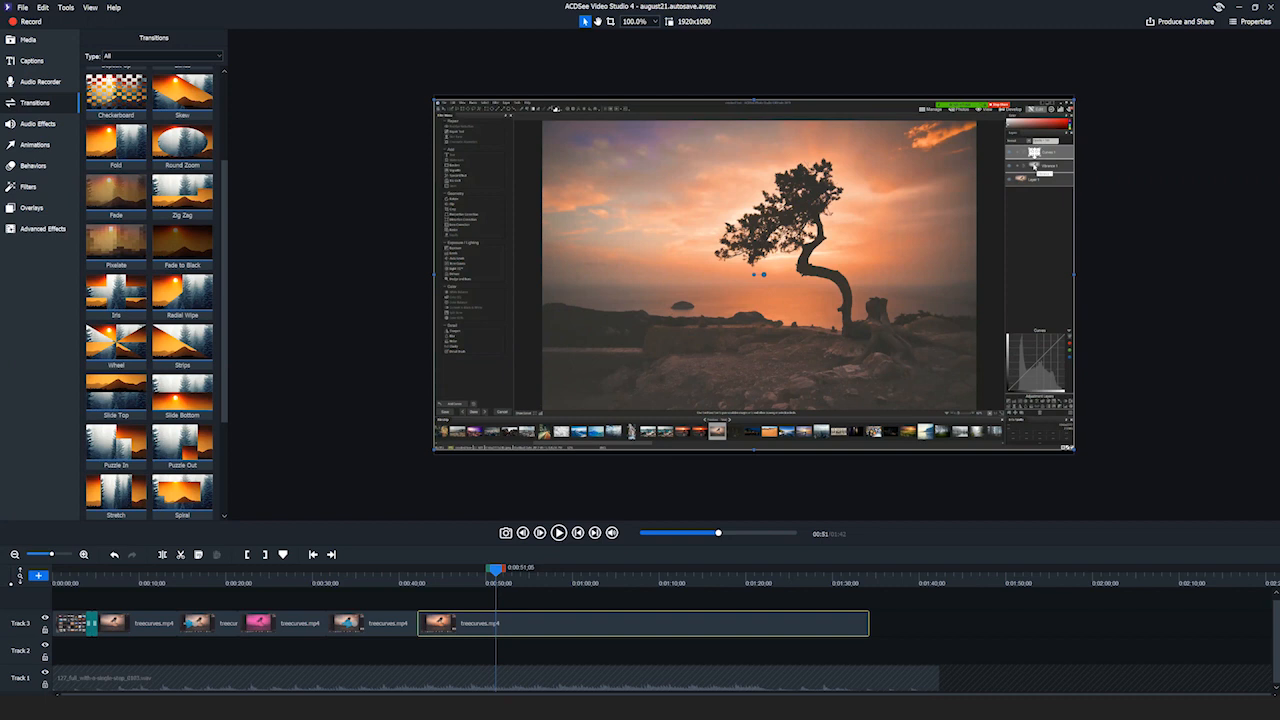
click(163, 556)
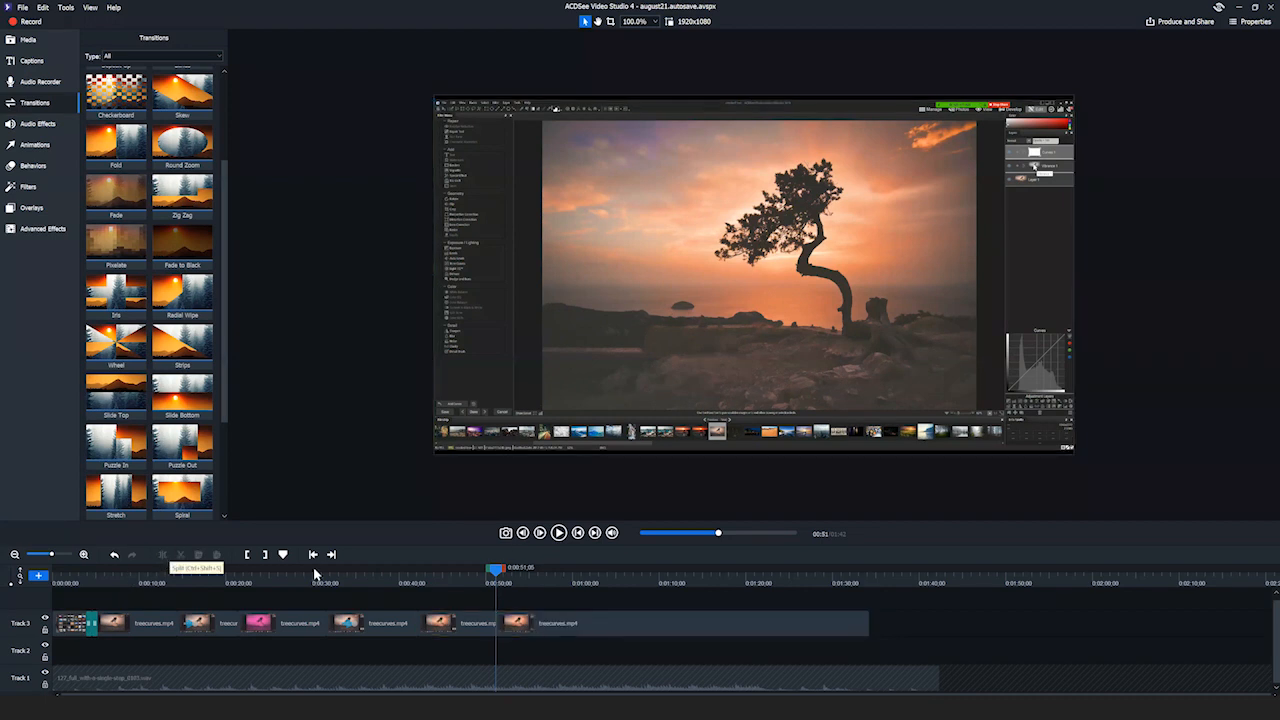
Split the last Track 3 clip again at 0:01:04;29 and save the project
drag(500, 575, 617, 583)
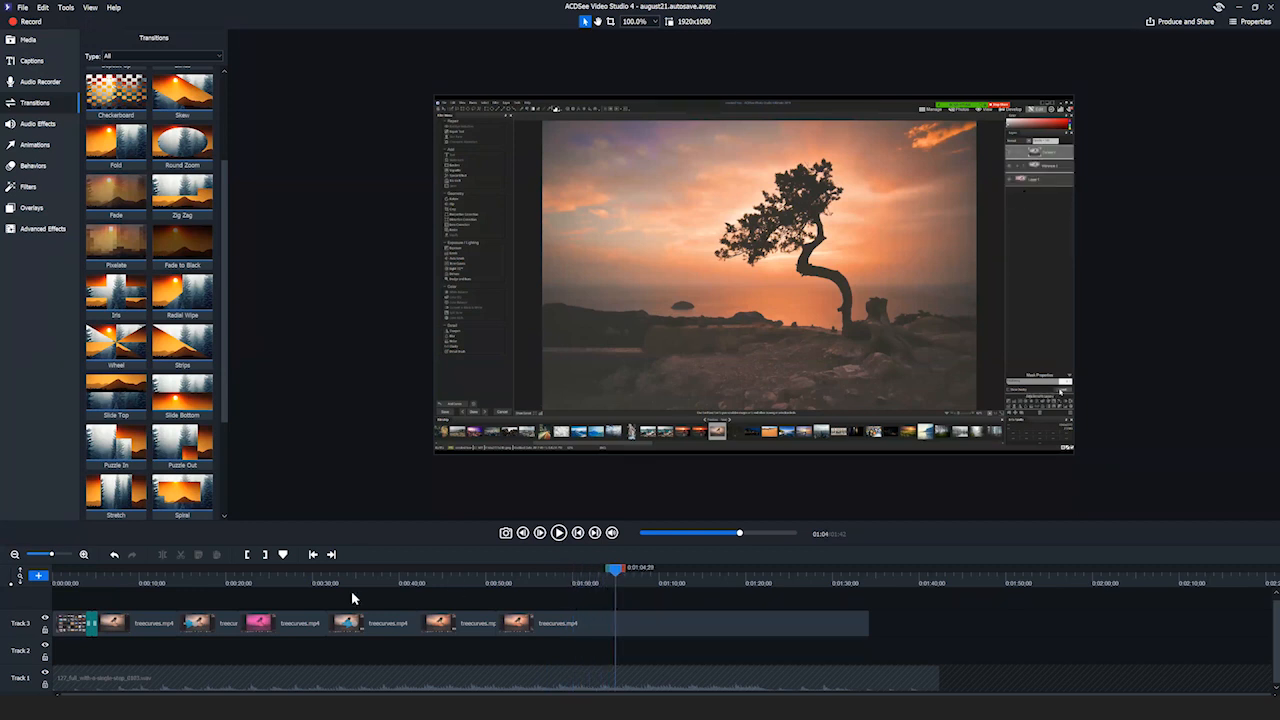
click(706, 623)
click(164, 555)
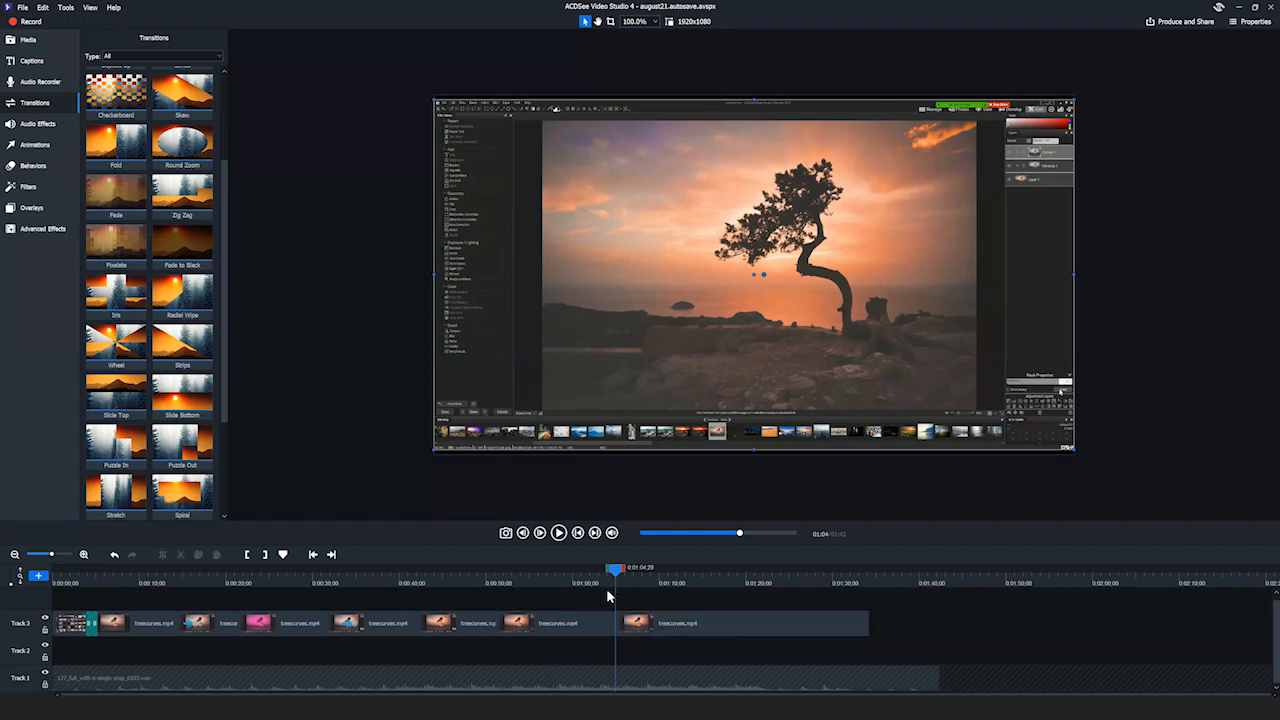
click(22, 8)
click(44, 60)
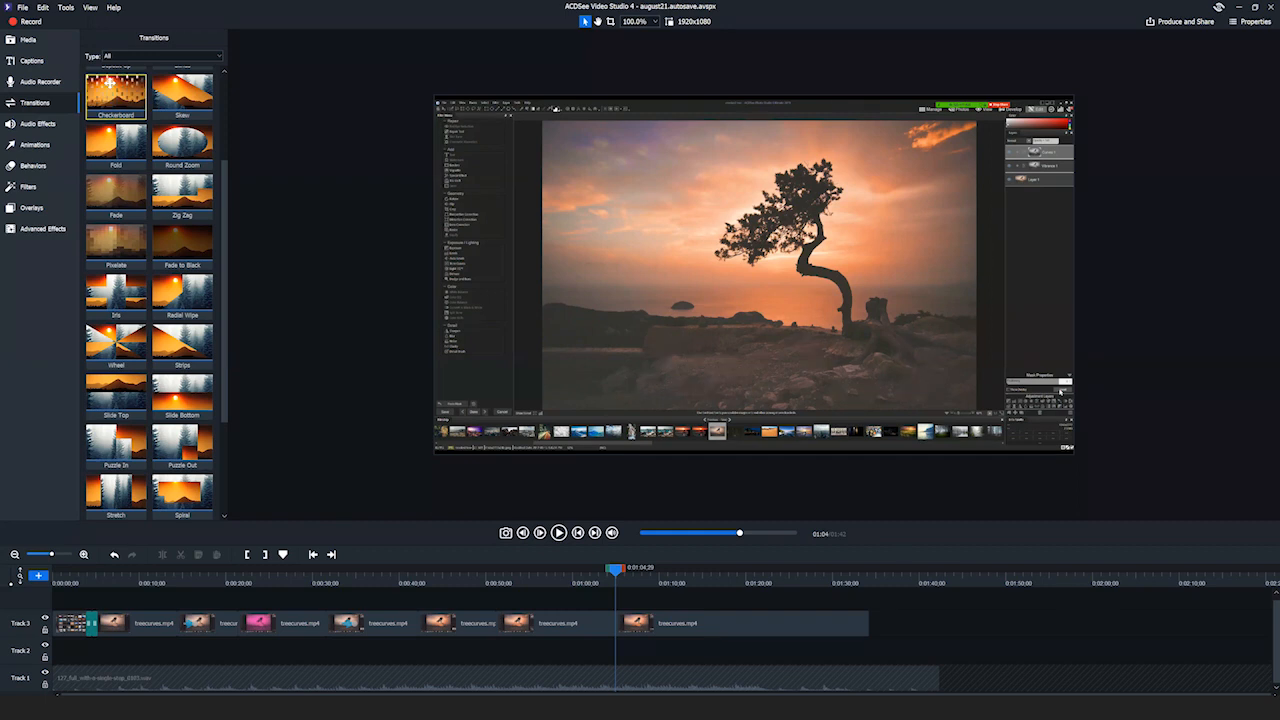
Add a Custom animation to the clip between the two new splits and adjust its timing to end just before 0:00:56;27
click(572, 625)
click(35, 230)
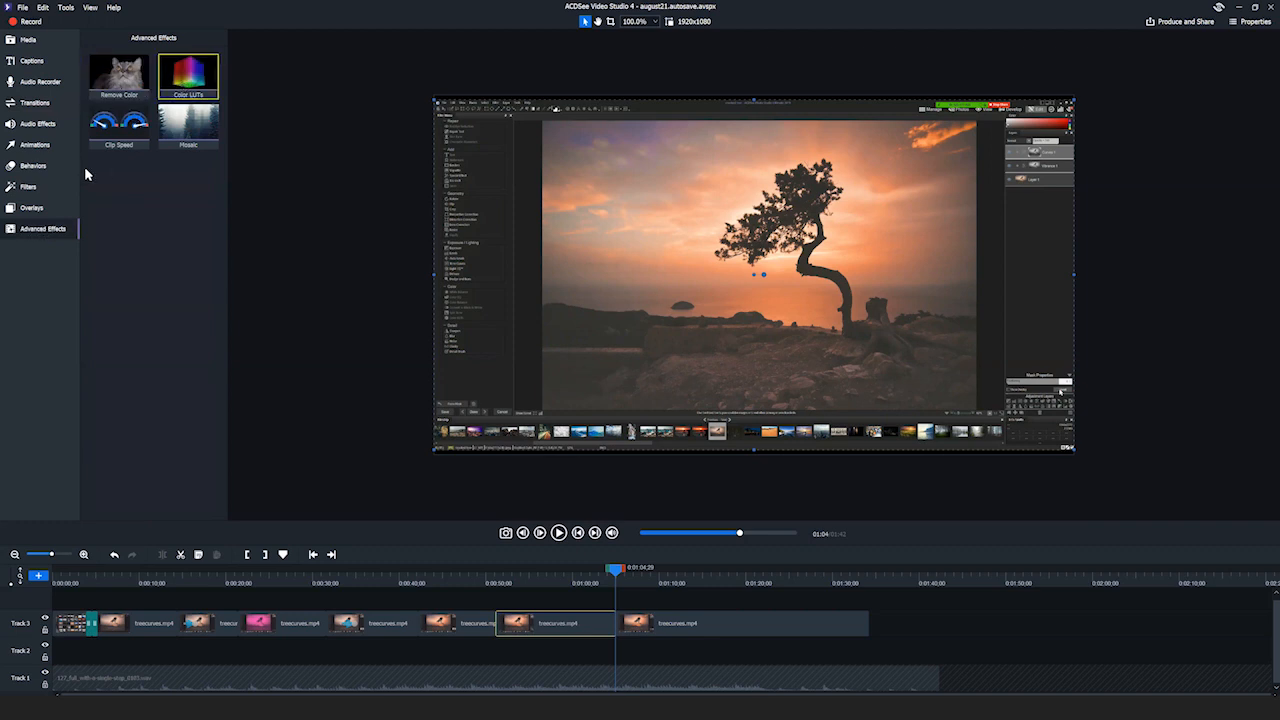
click(36, 145)
drag(99, 54, 549, 623)
click(532, 569)
drag(532, 569, 535, 570)
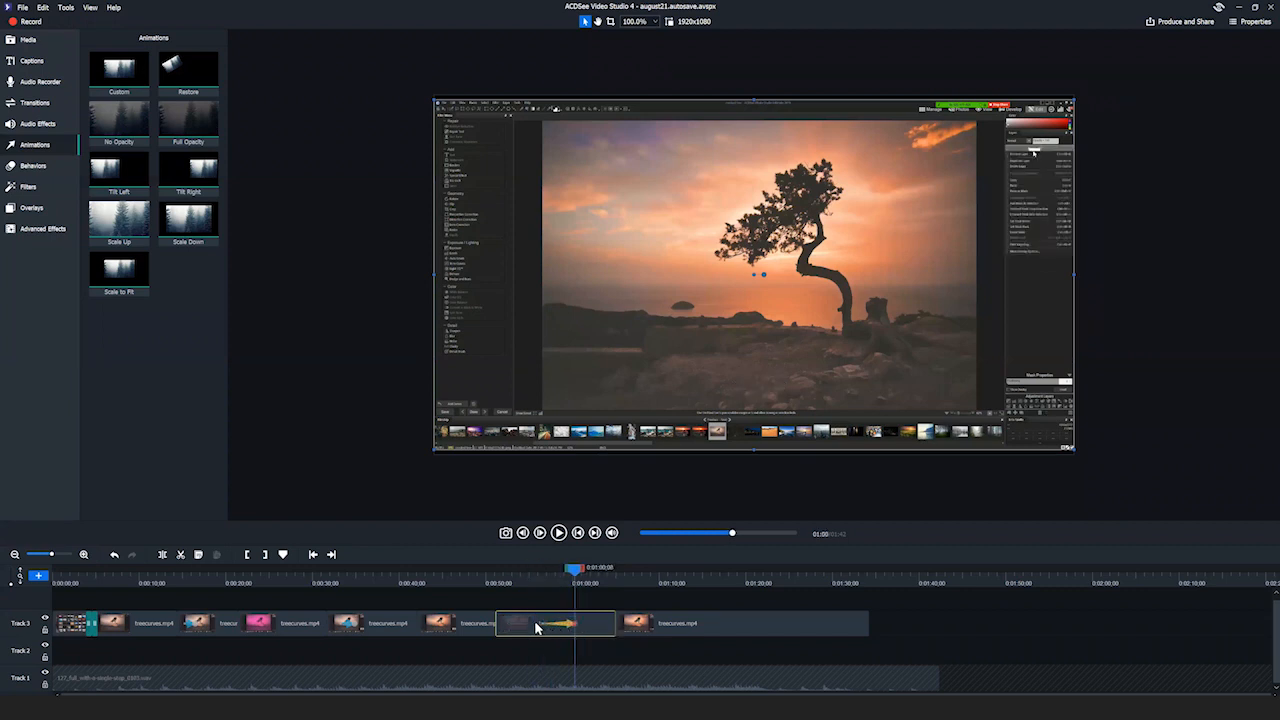
click(575, 570)
drag(575, 573, 545, 575)
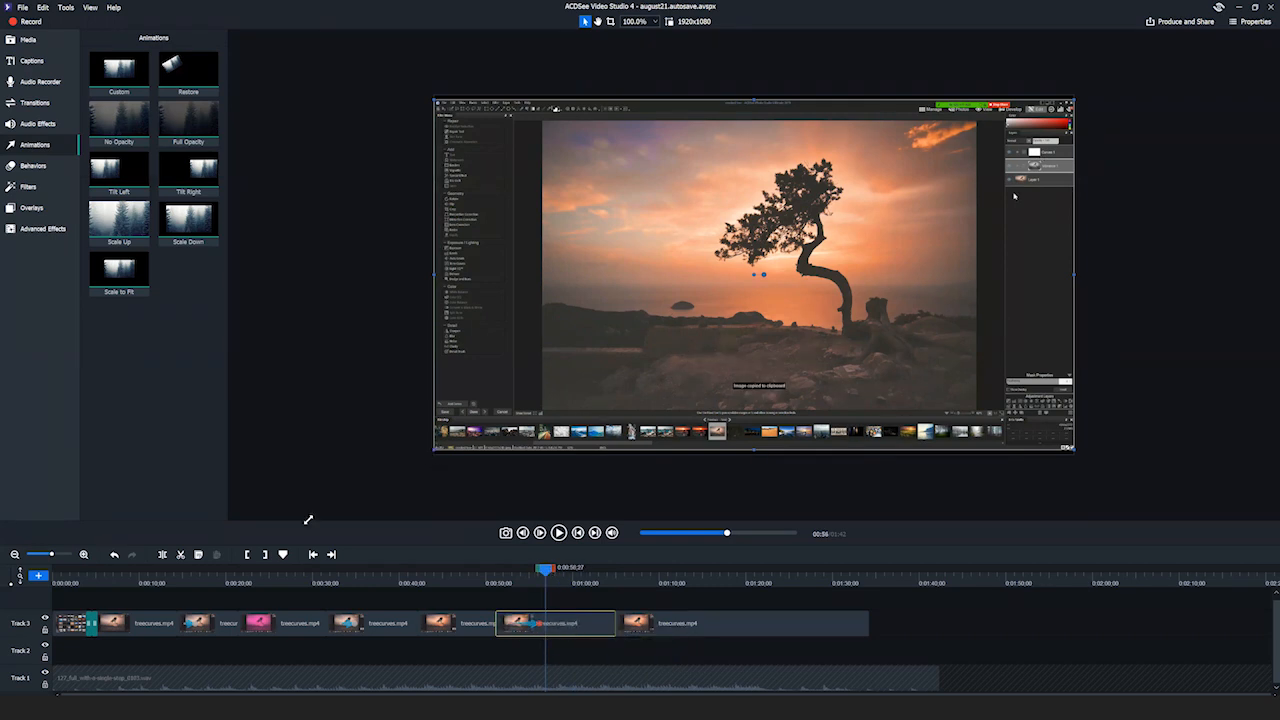
At 0:00:56;27, enlarge the clip well beyond the canvas and shift it down and left so the layer list is magnified
drag(308, 519, 228, 518)
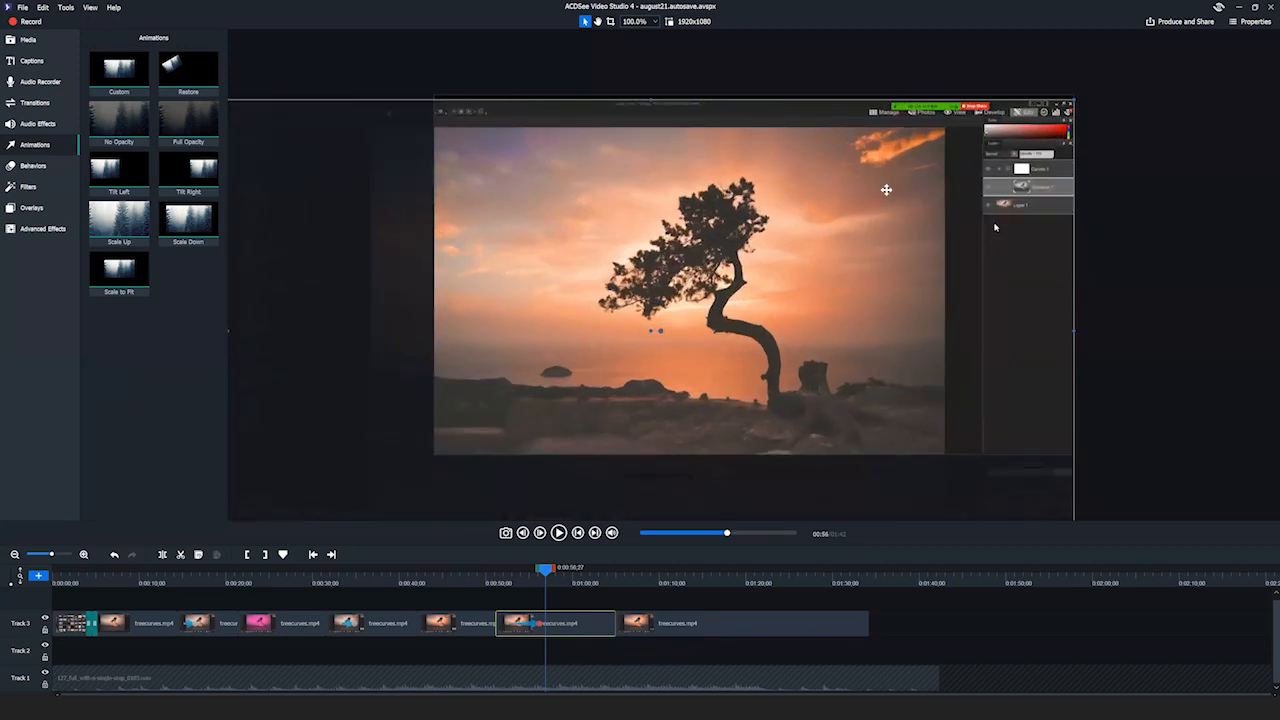
click(645, 21)
click(643, 50)
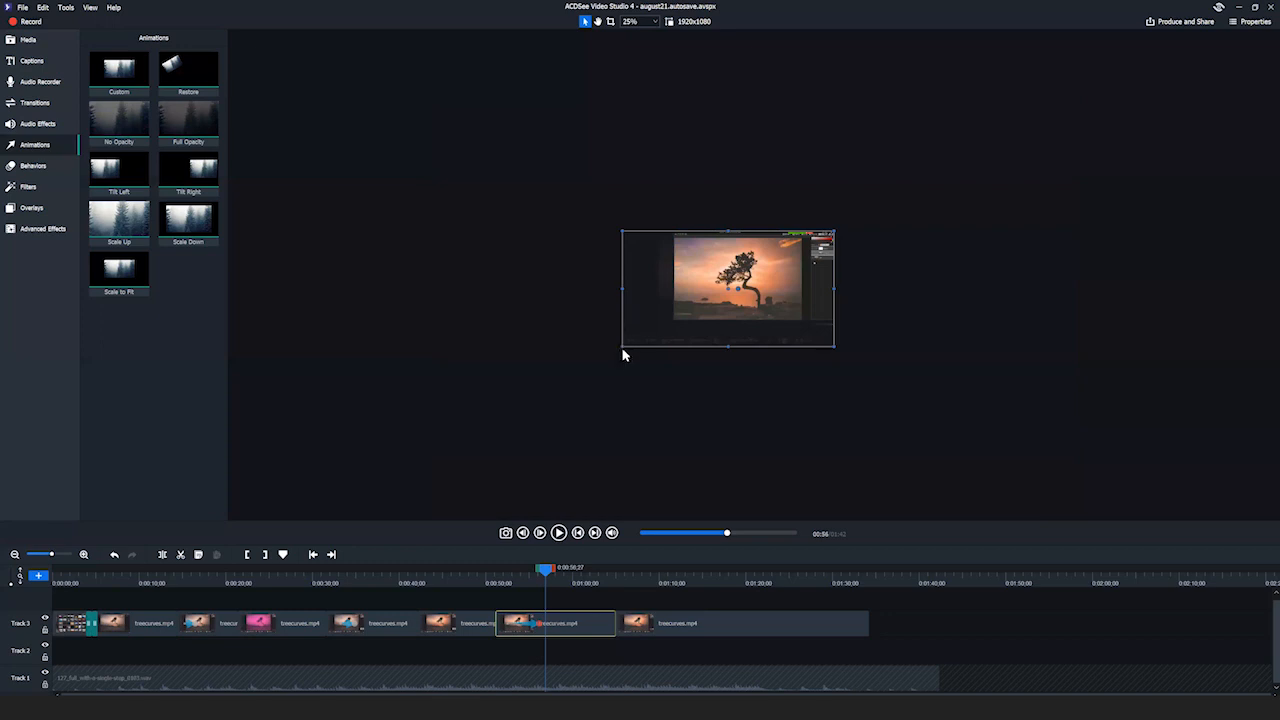
drag(621, 348, 551, 385)
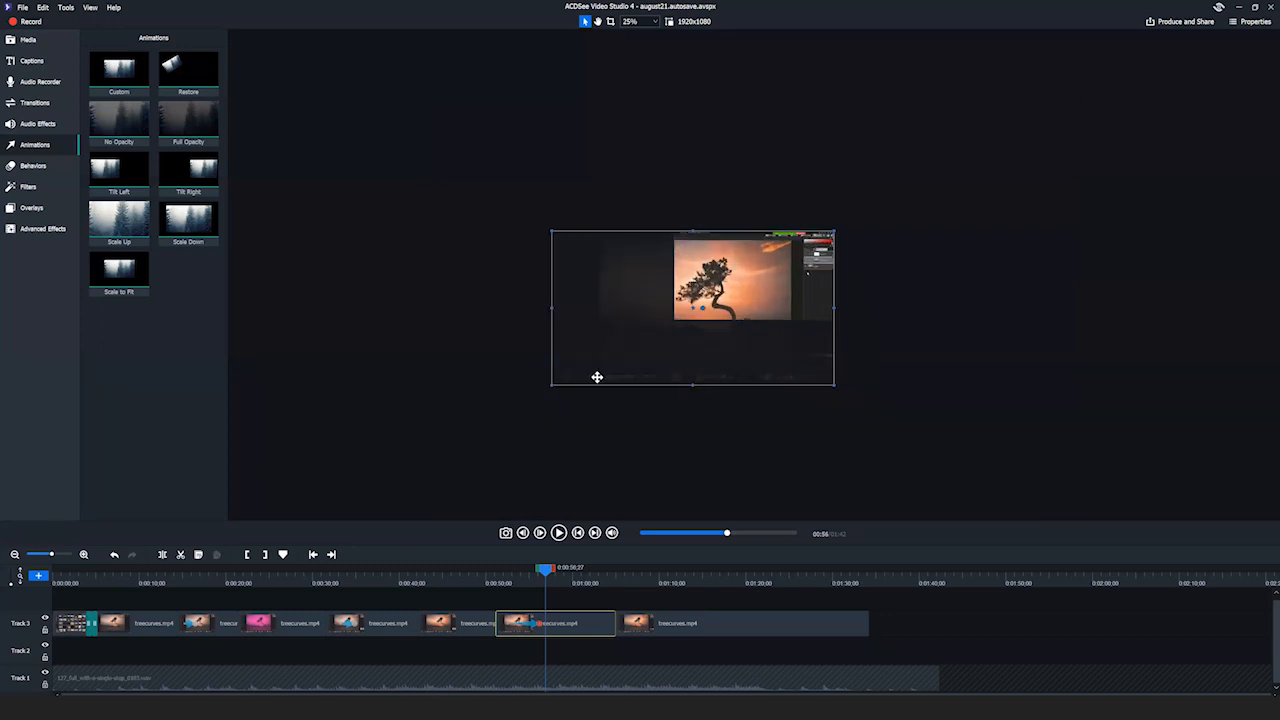
drag(728, 309, 701, 321)
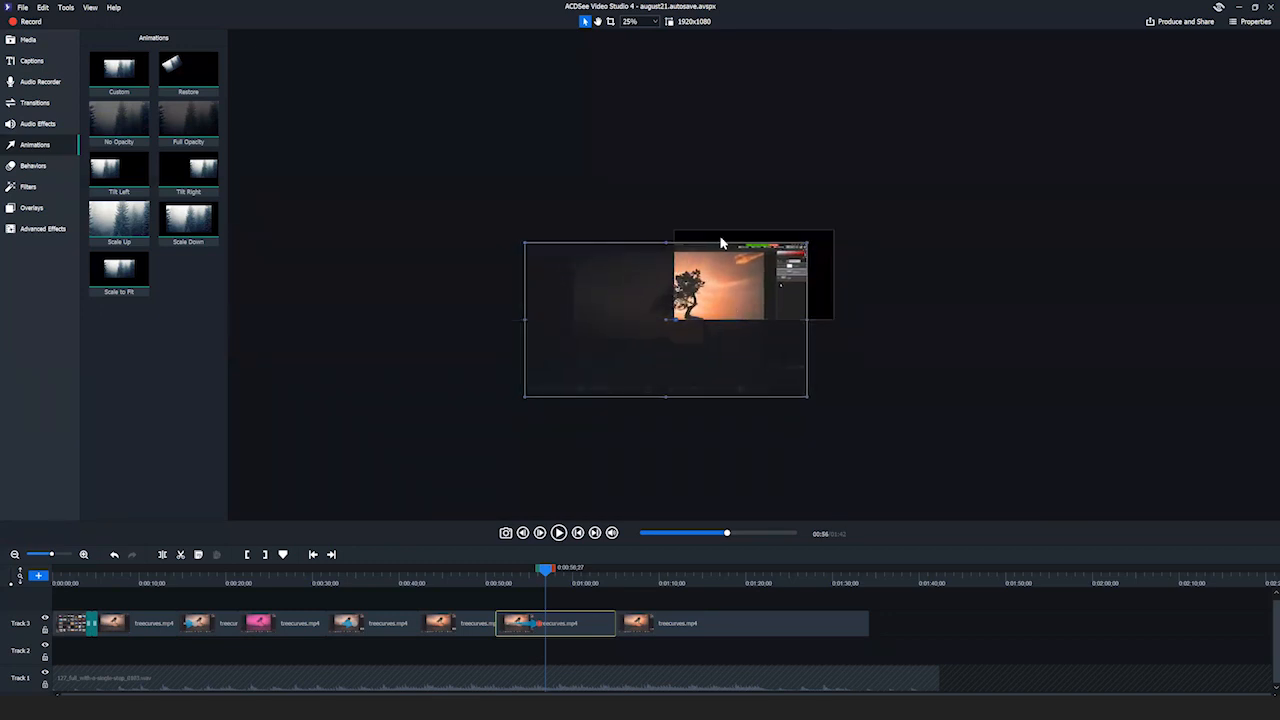
click(645, 22)
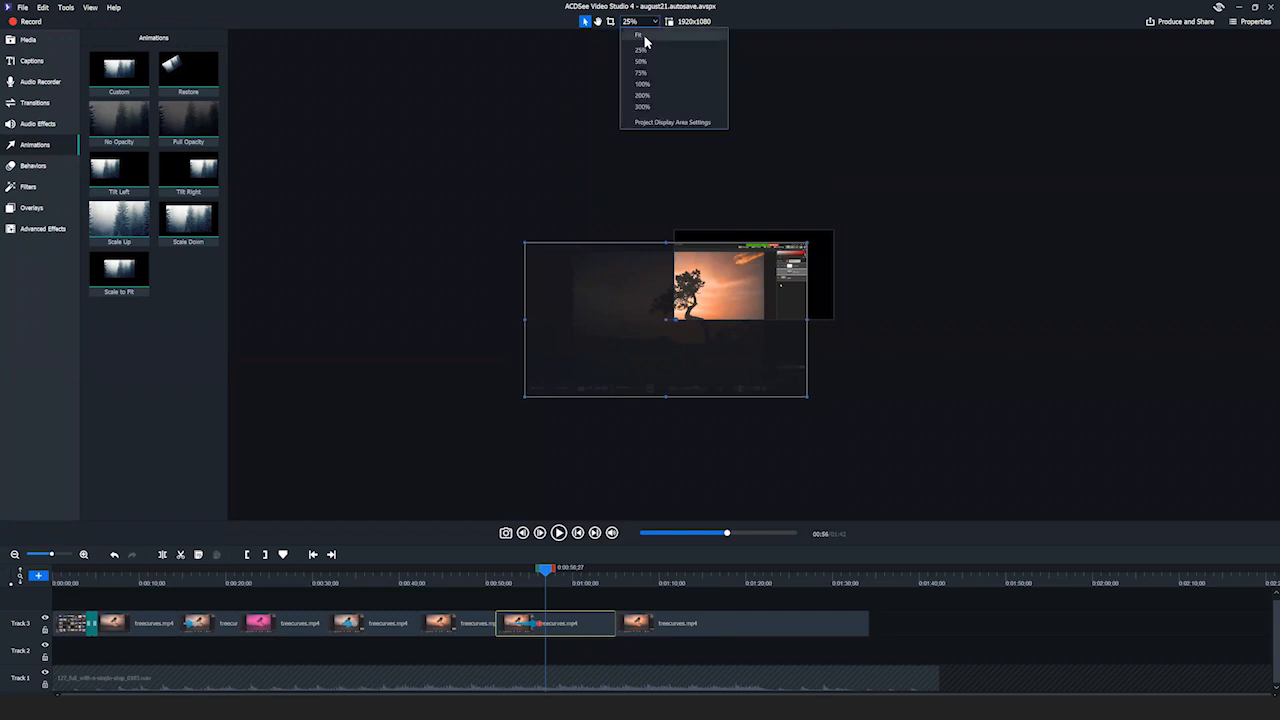
click(642, 84)
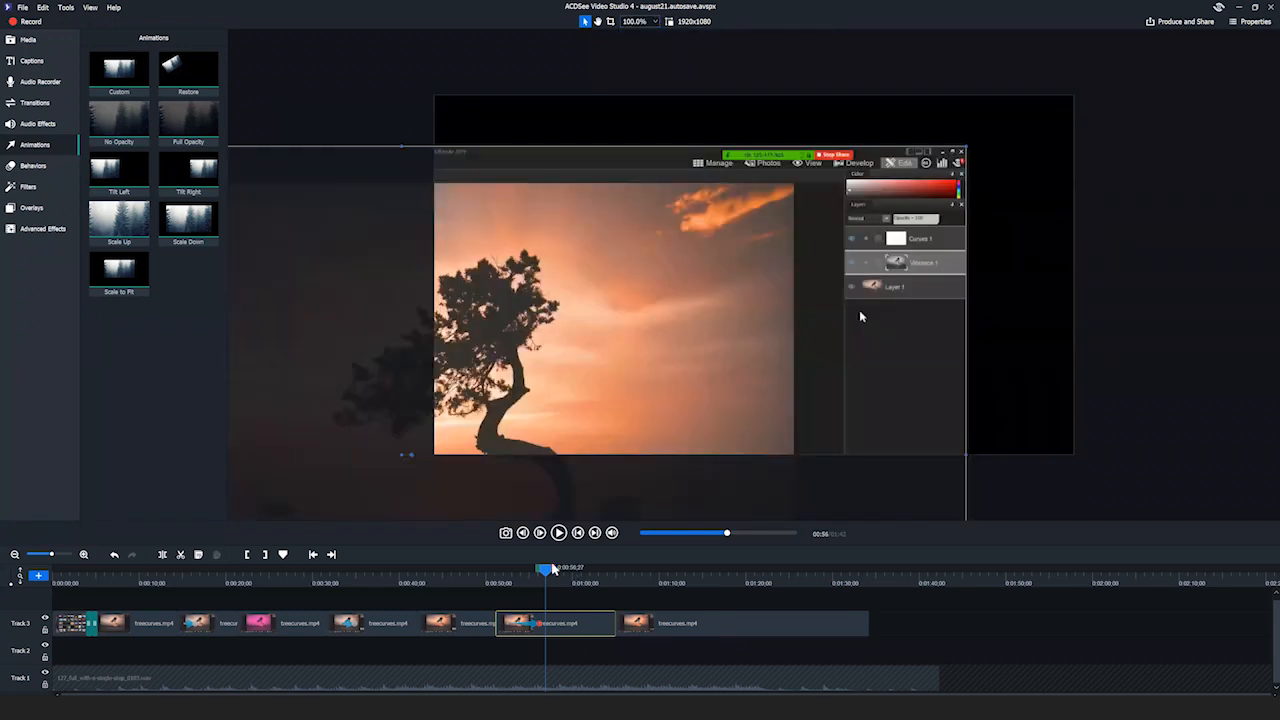
Play back the new zoom animation and the last clip from 0:00:49;17 to about 0:01:26
drag(503, 571, 481, 569)
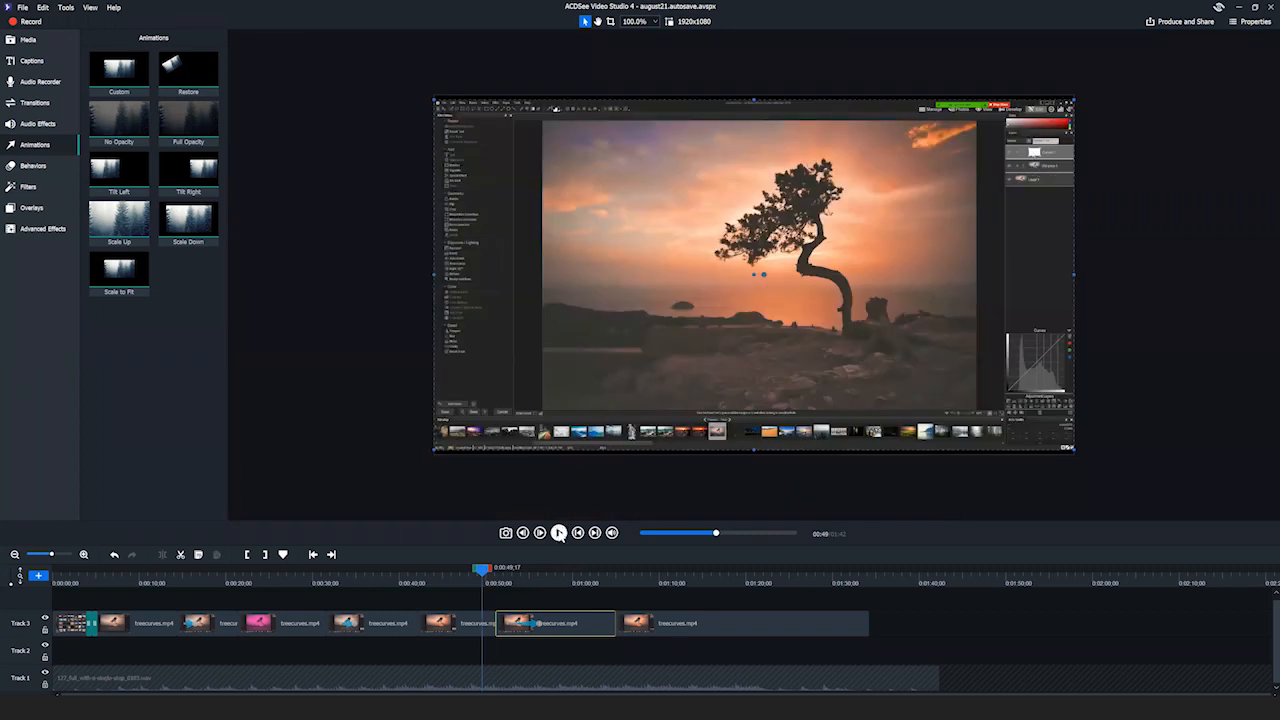
click(558, 533)
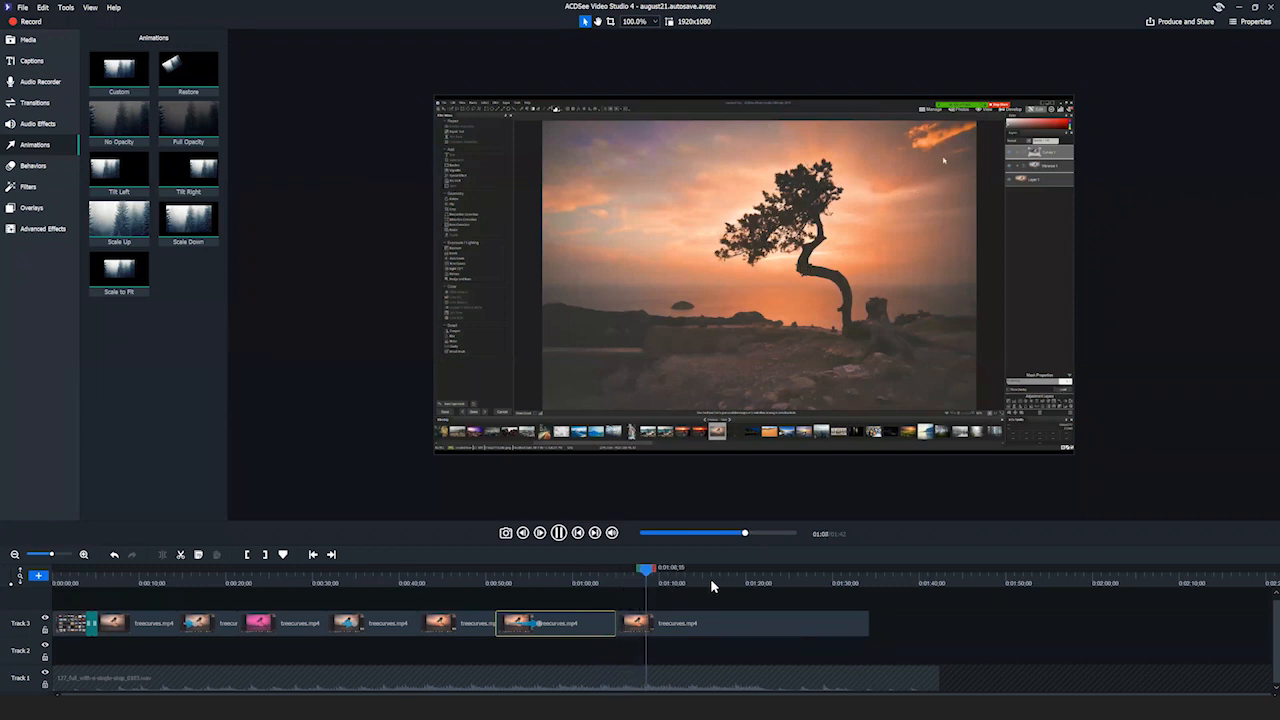
click(747, 622)
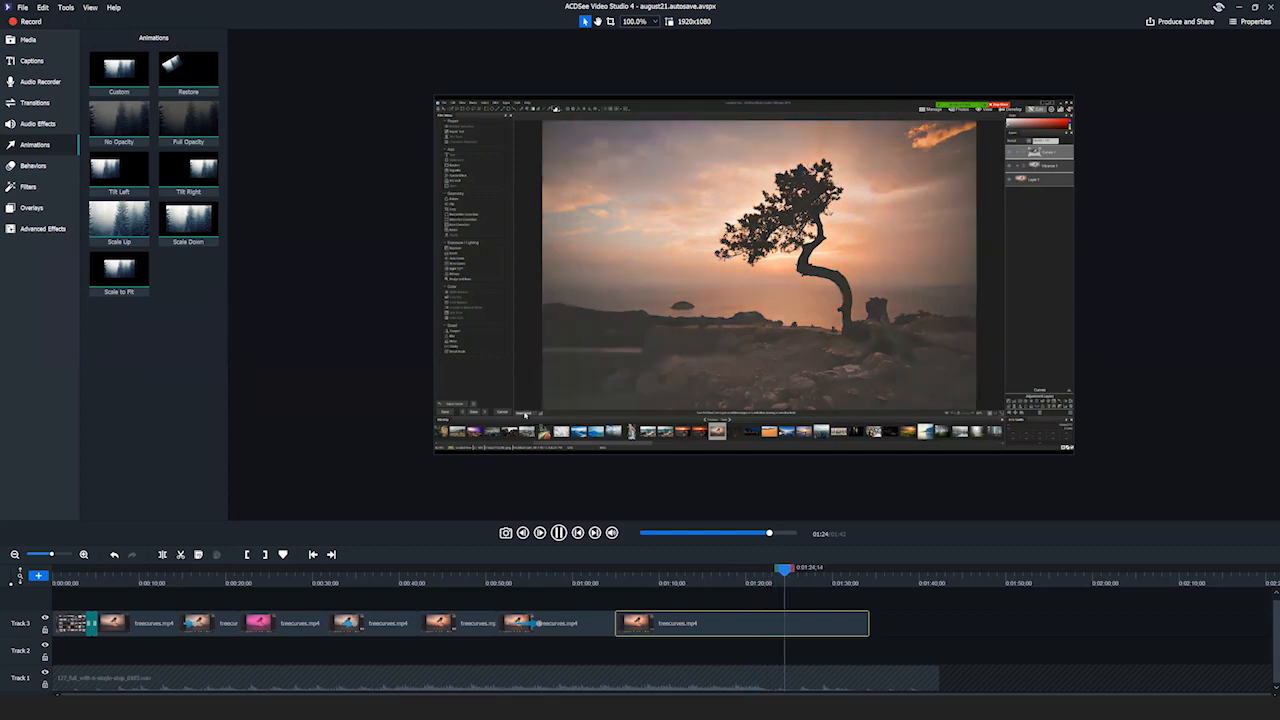
click(561, 532)
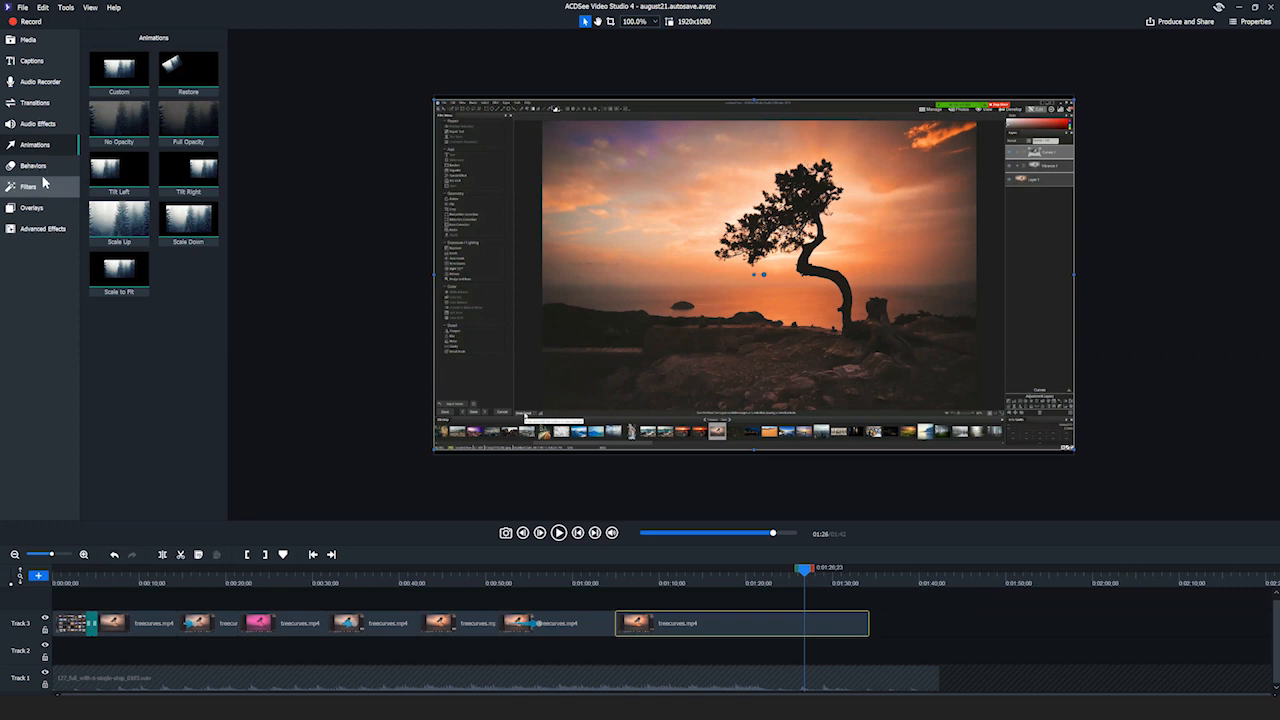
Add a Fade to Black transition to the end of the last Track 3 clip and place the playhead before it
click(40, 105)
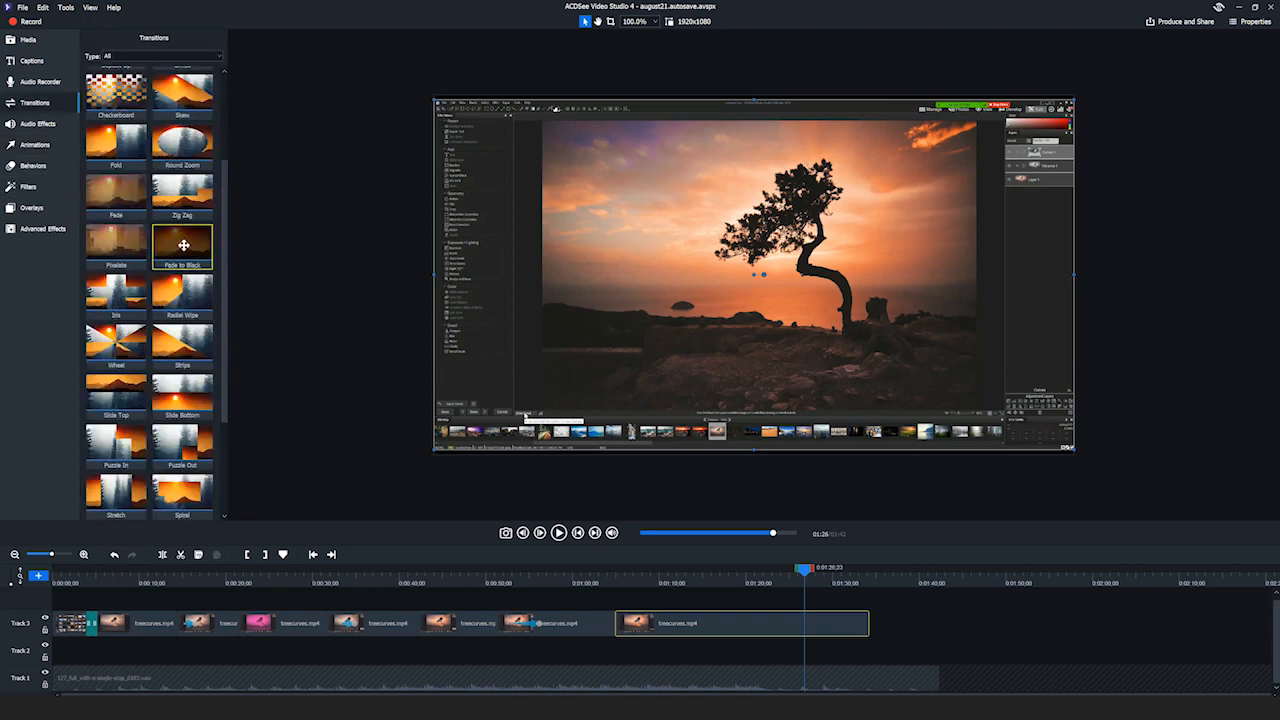
drag(184, 245, 858, 623)
drag(804, 571, 819, 569)
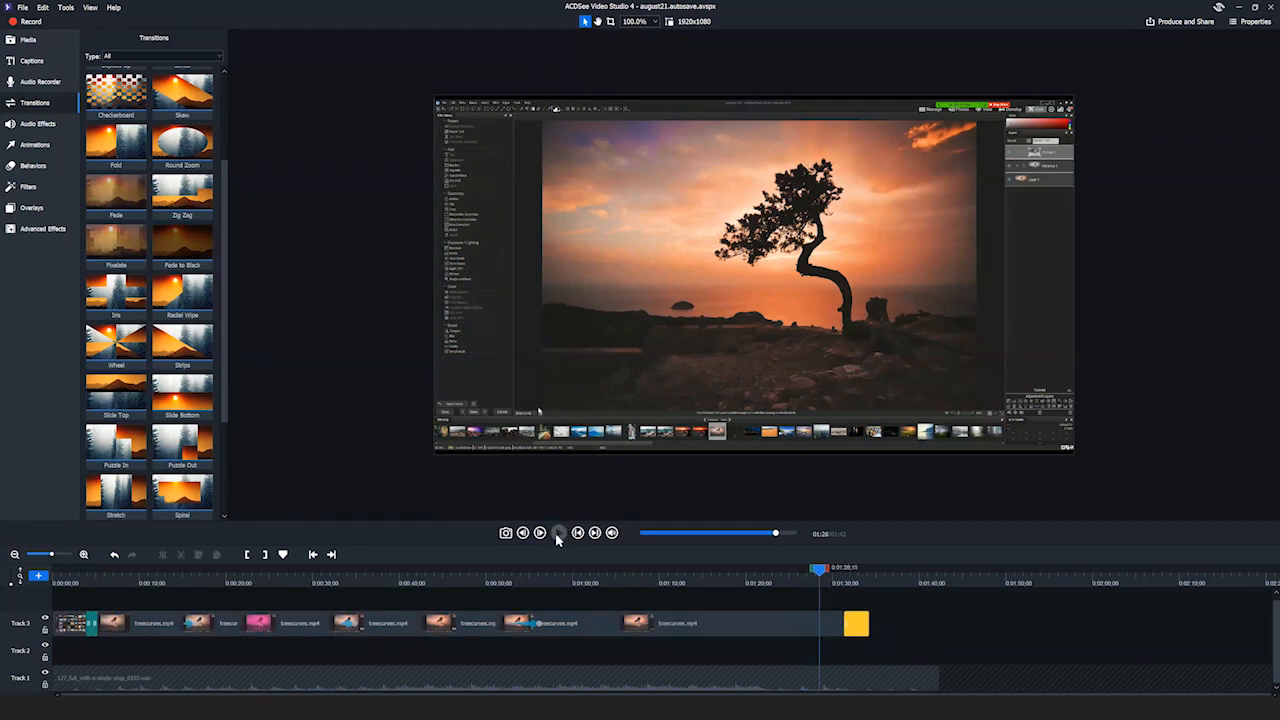
Play back the closing Fade to Black transition from 0:01:28 to about 0:01:35
click(558, 533)
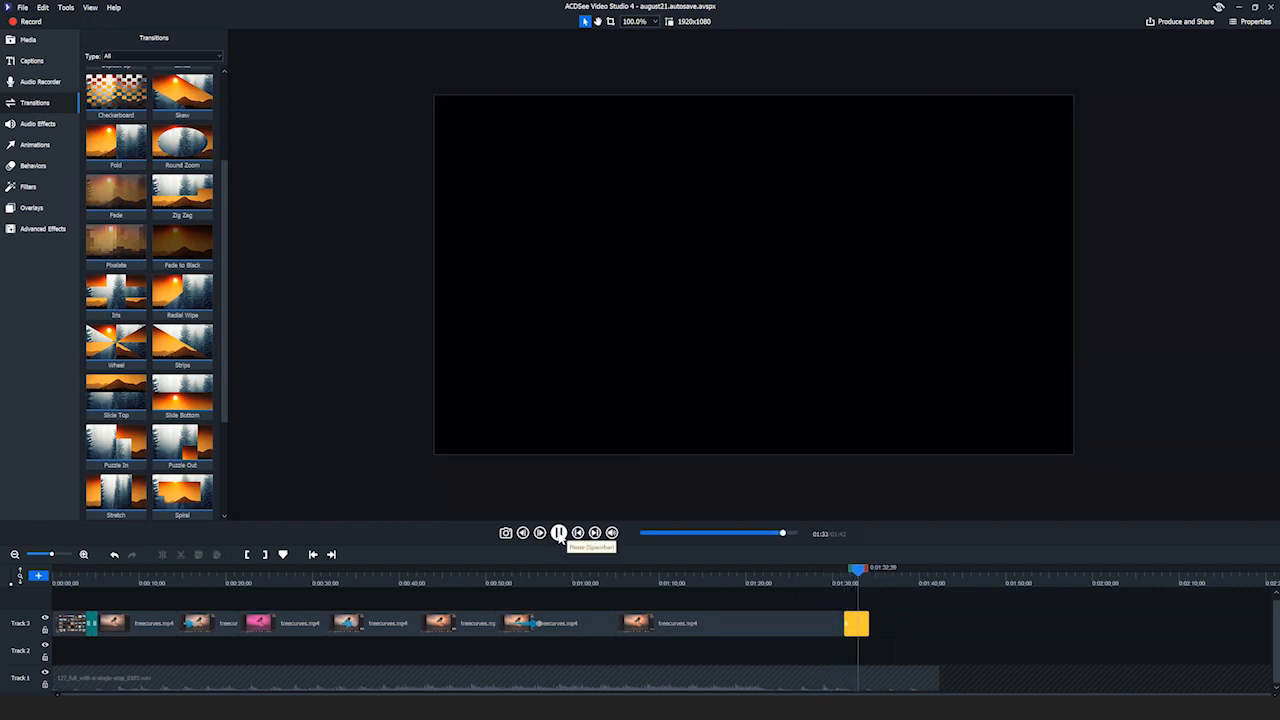
click(558, 533)
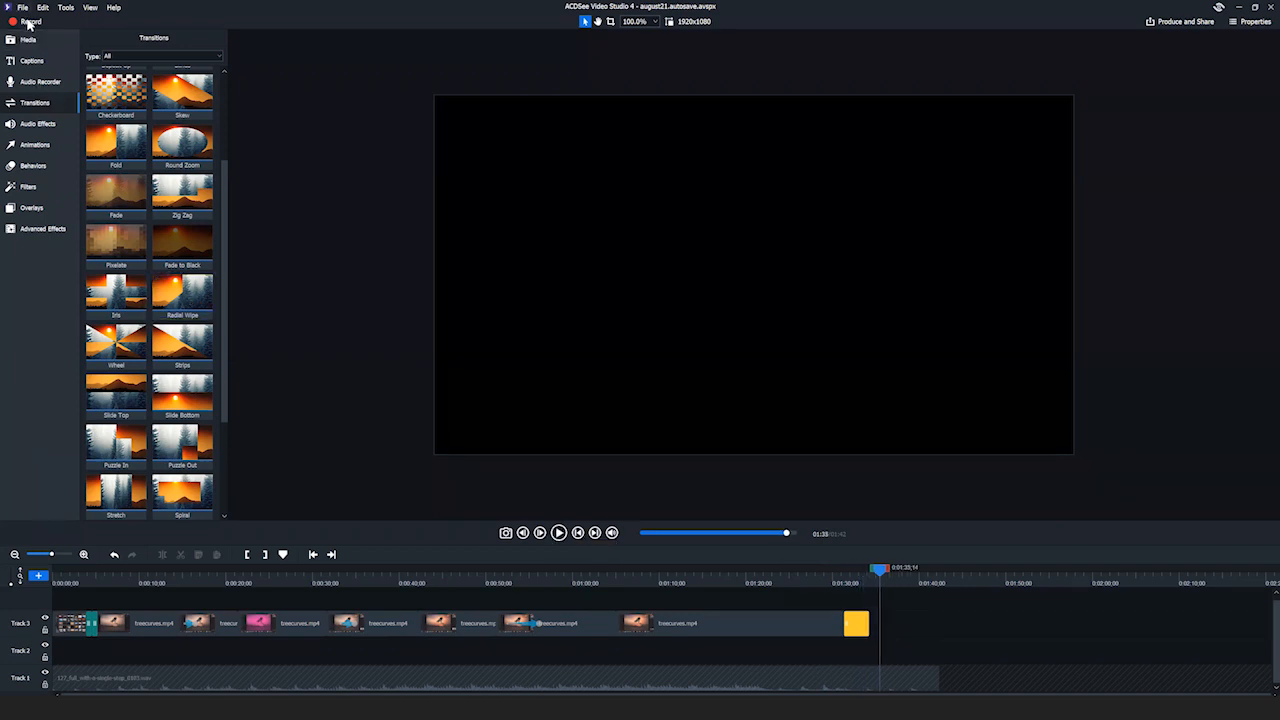
Open ACDSee Video Recorder, enable the webcam and record the full desktop for about 16 seconds
click(27, 22)
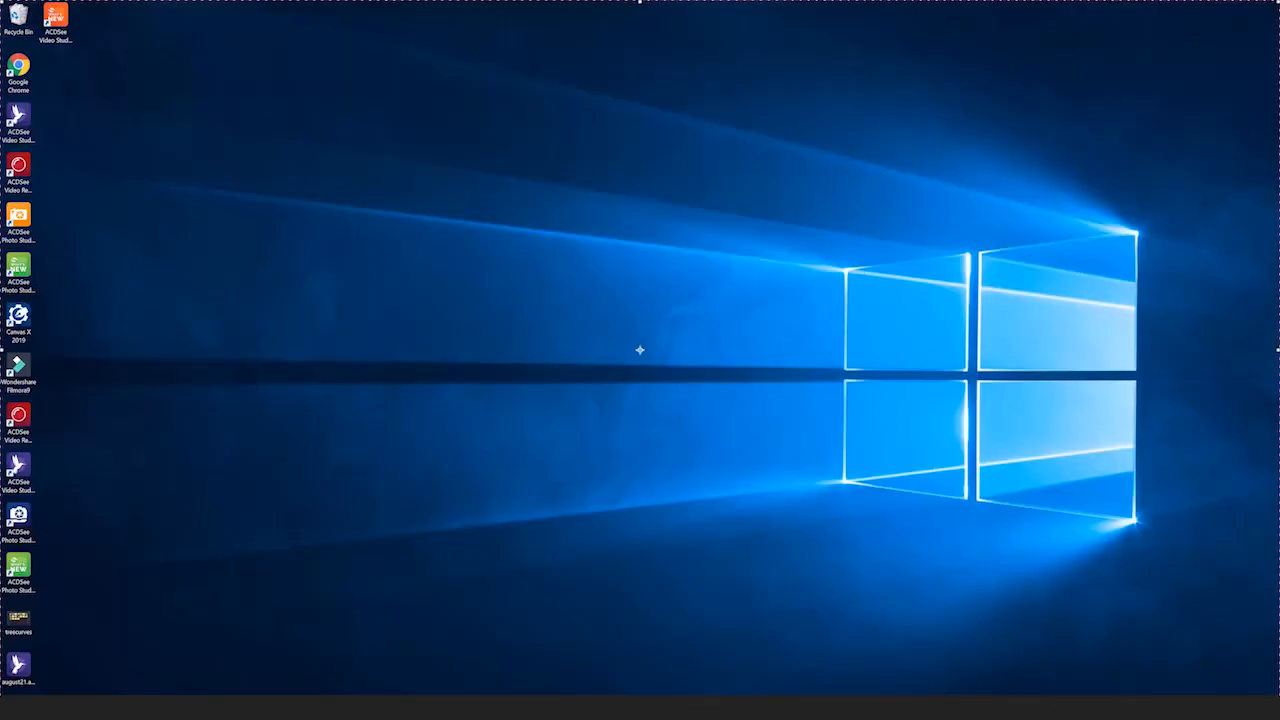
click(895, 253)
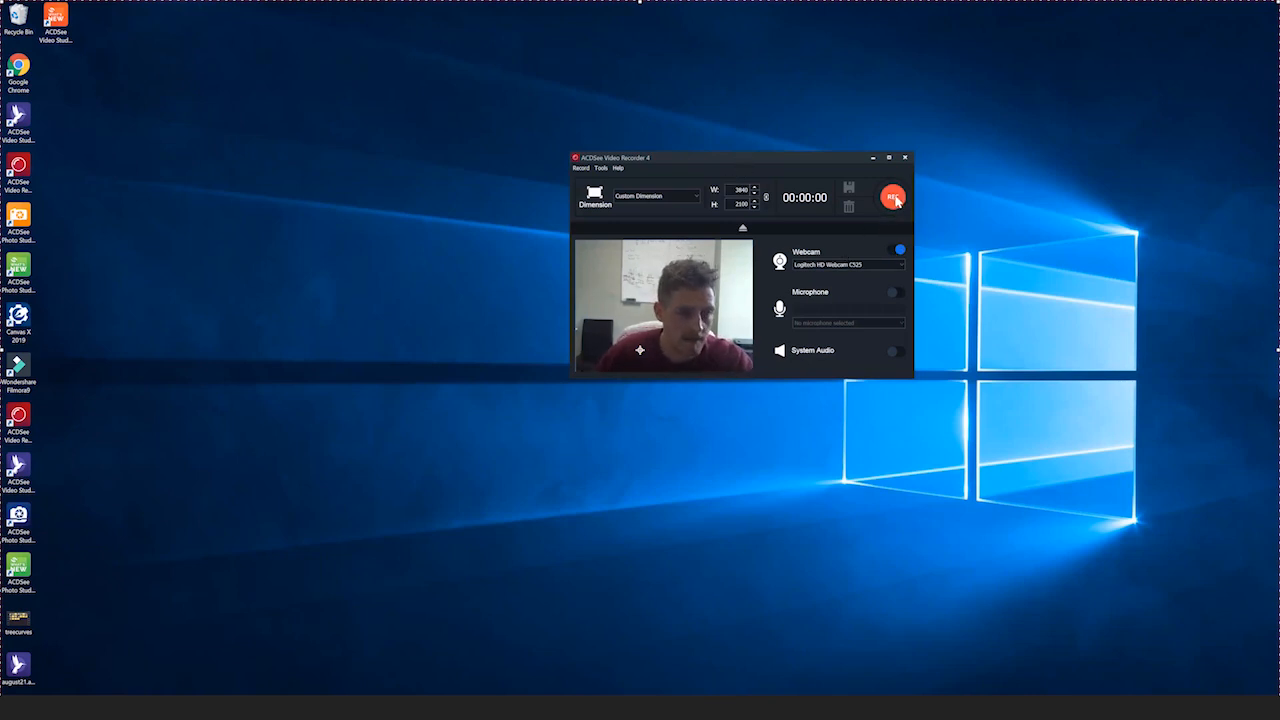
drag(697, 151, 655, 138)
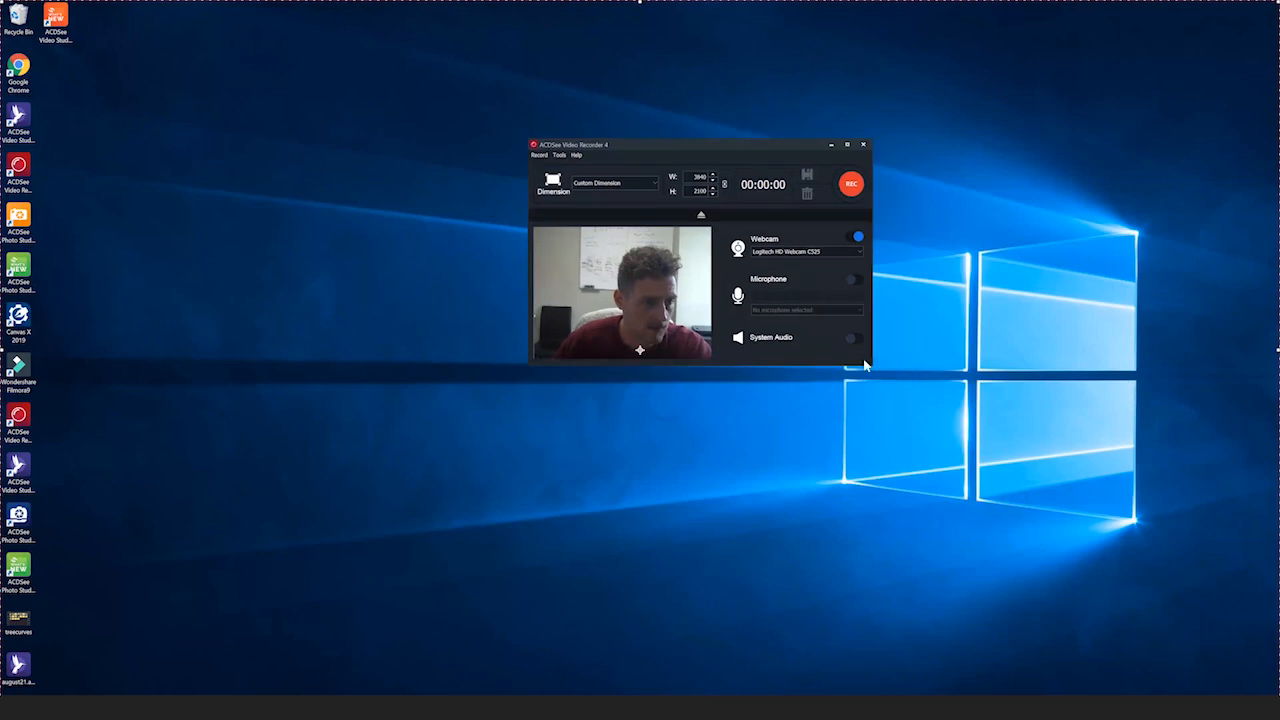
click(851, 185)
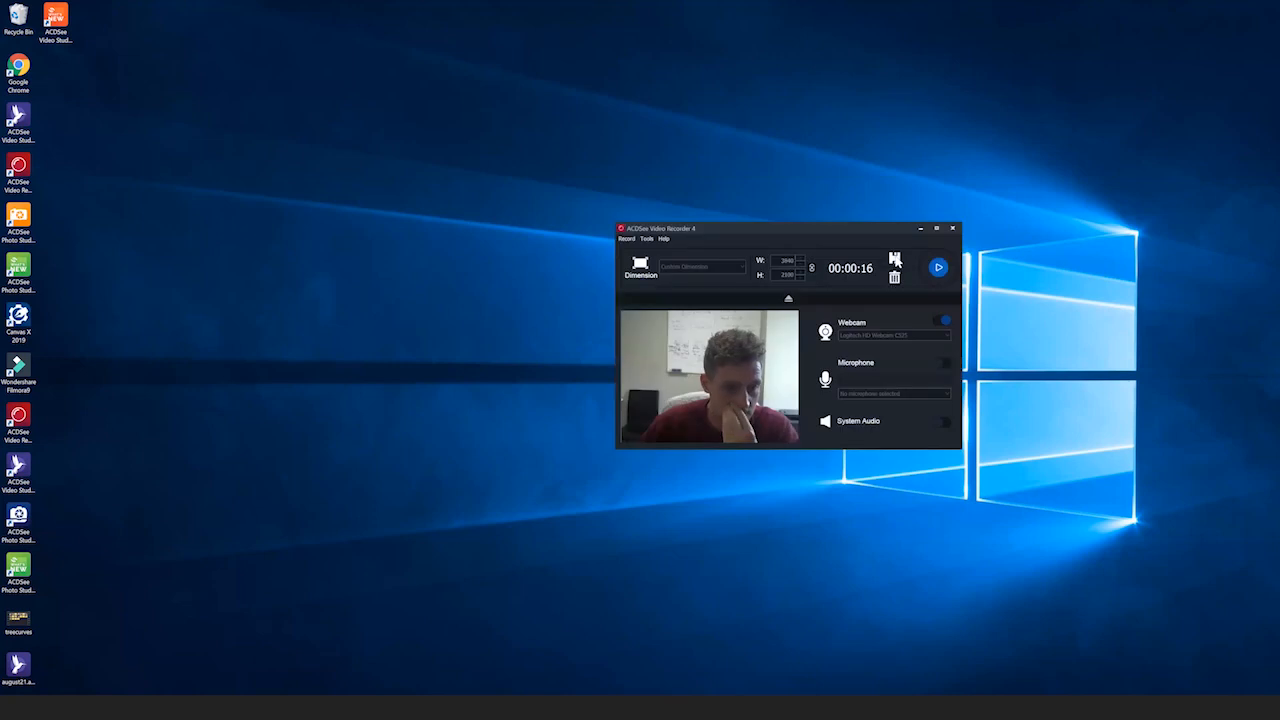
Save the recording to the Desktop as facedetection, minimize the recorder and close the folder window
click(894, 258)
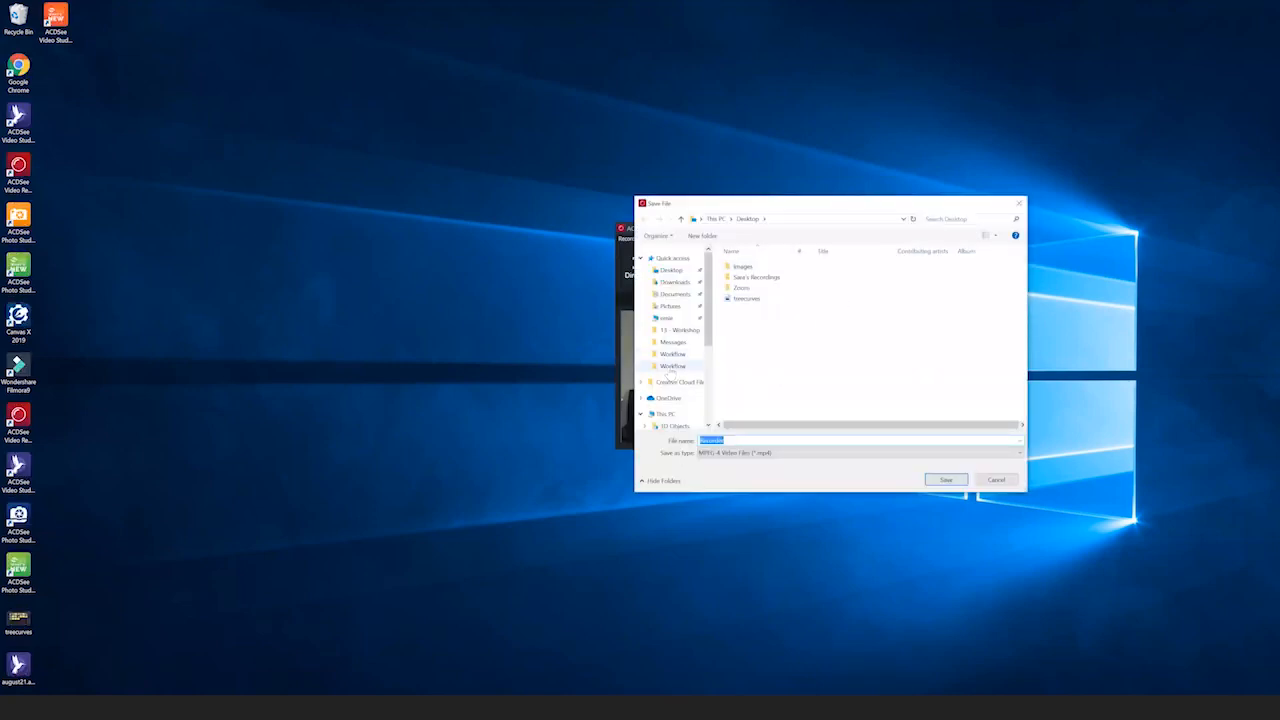
text(t)
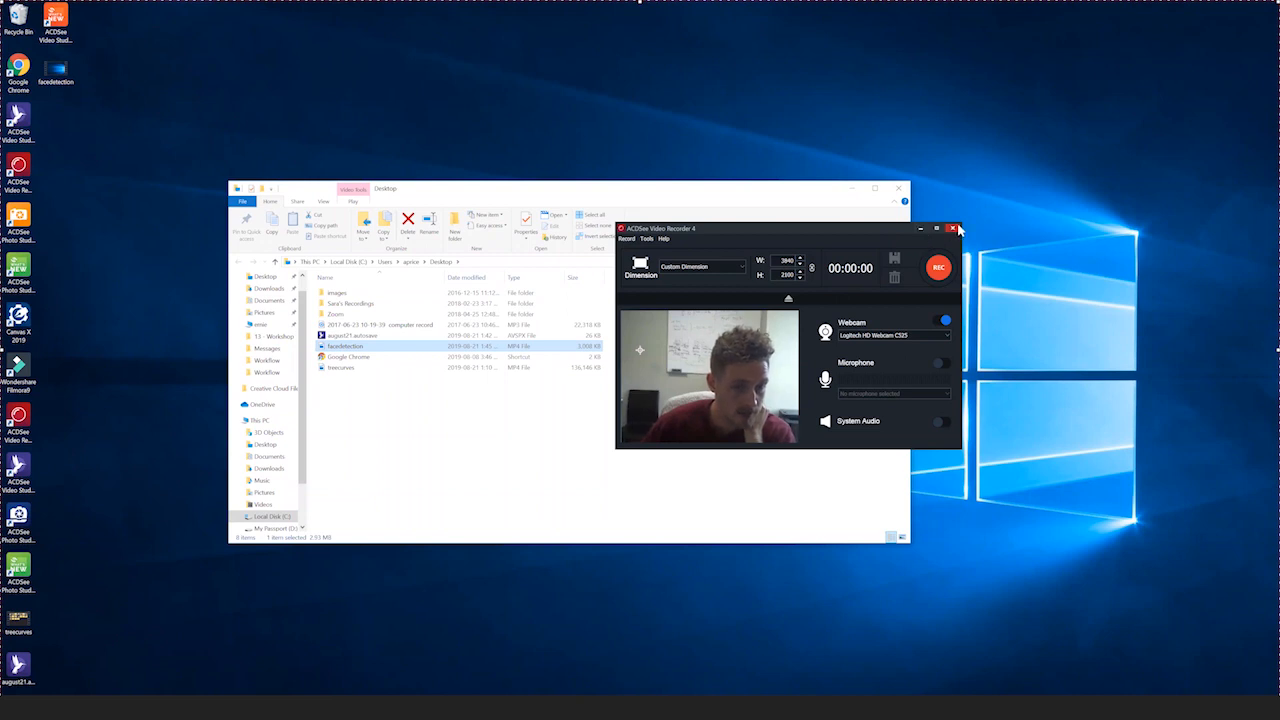
click(920, 229)
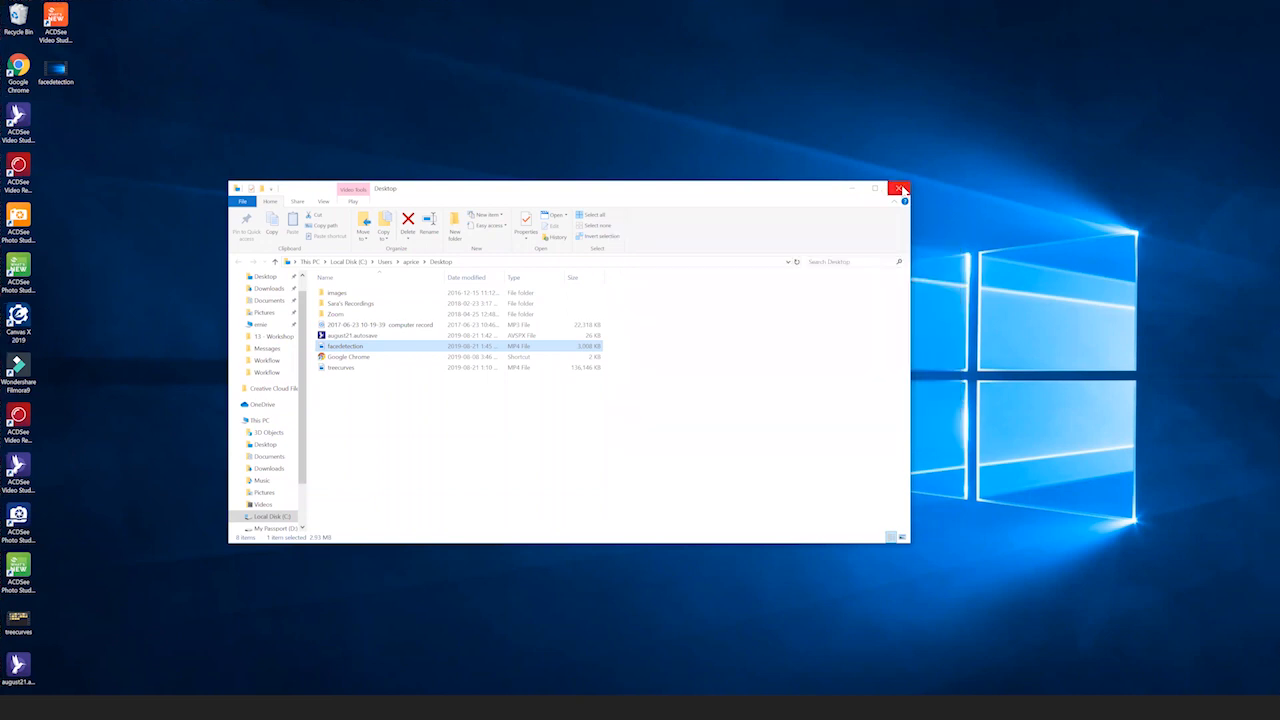
click(901, 190)
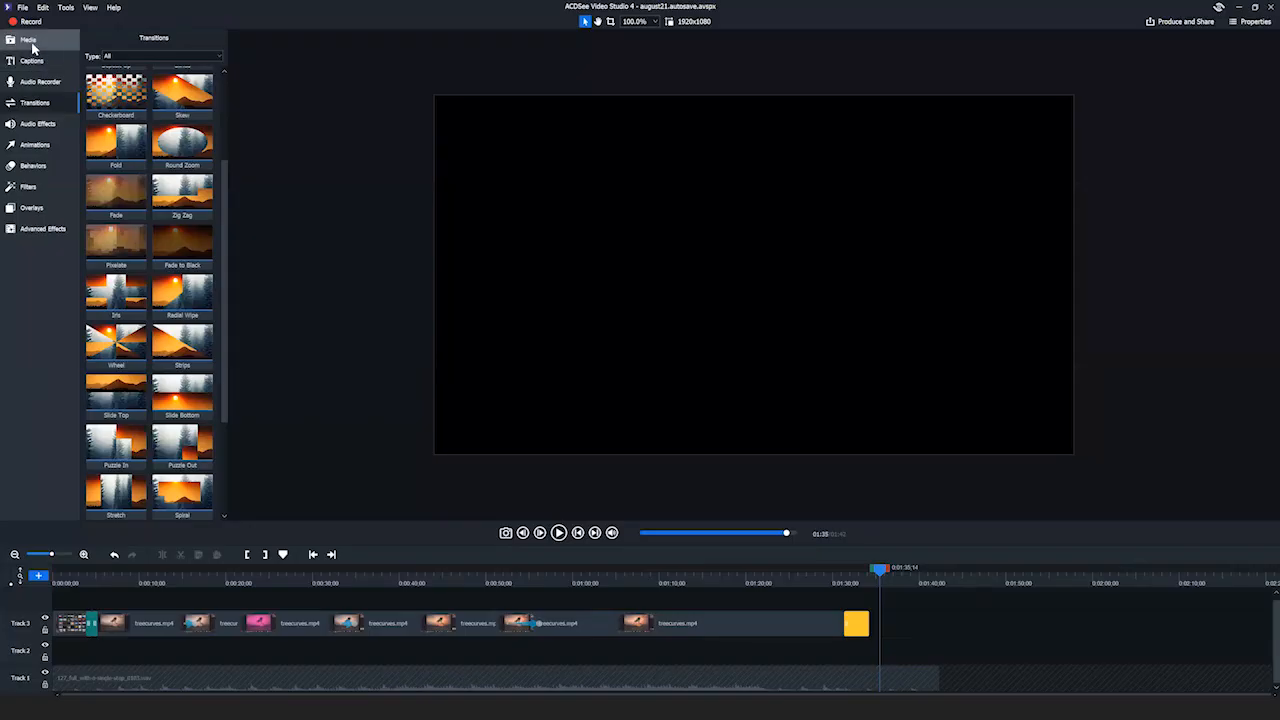
Add facedetection.mp4 to Track 3 directly after the Fade to Black transition
click(29, 41)
click(188, 121)
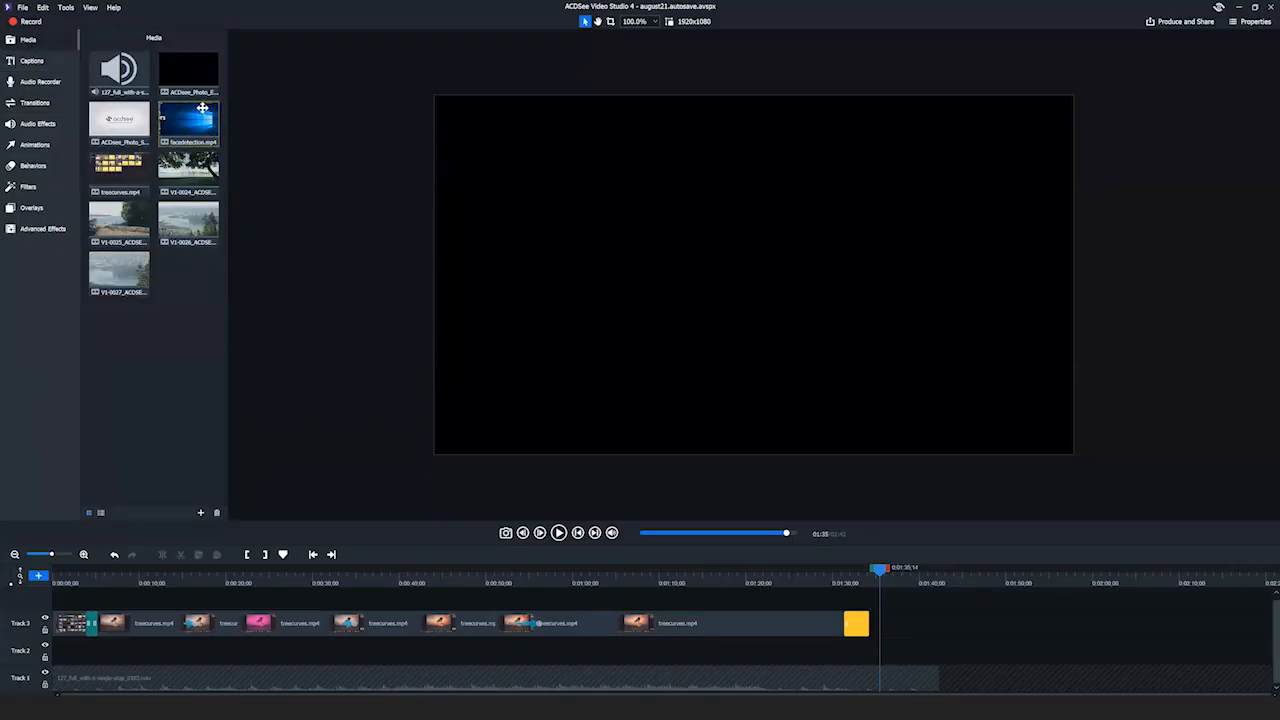
drag(188, 121, 881, 605)
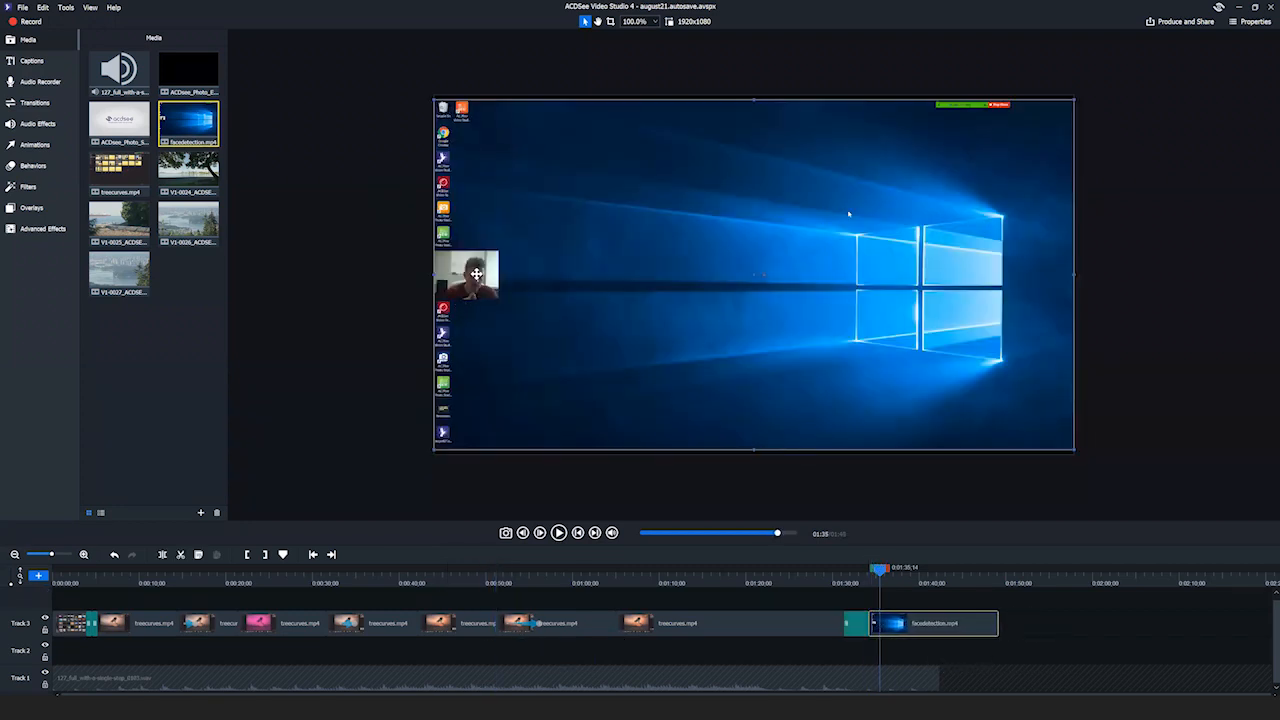
drag(517, 290, 517, 256)
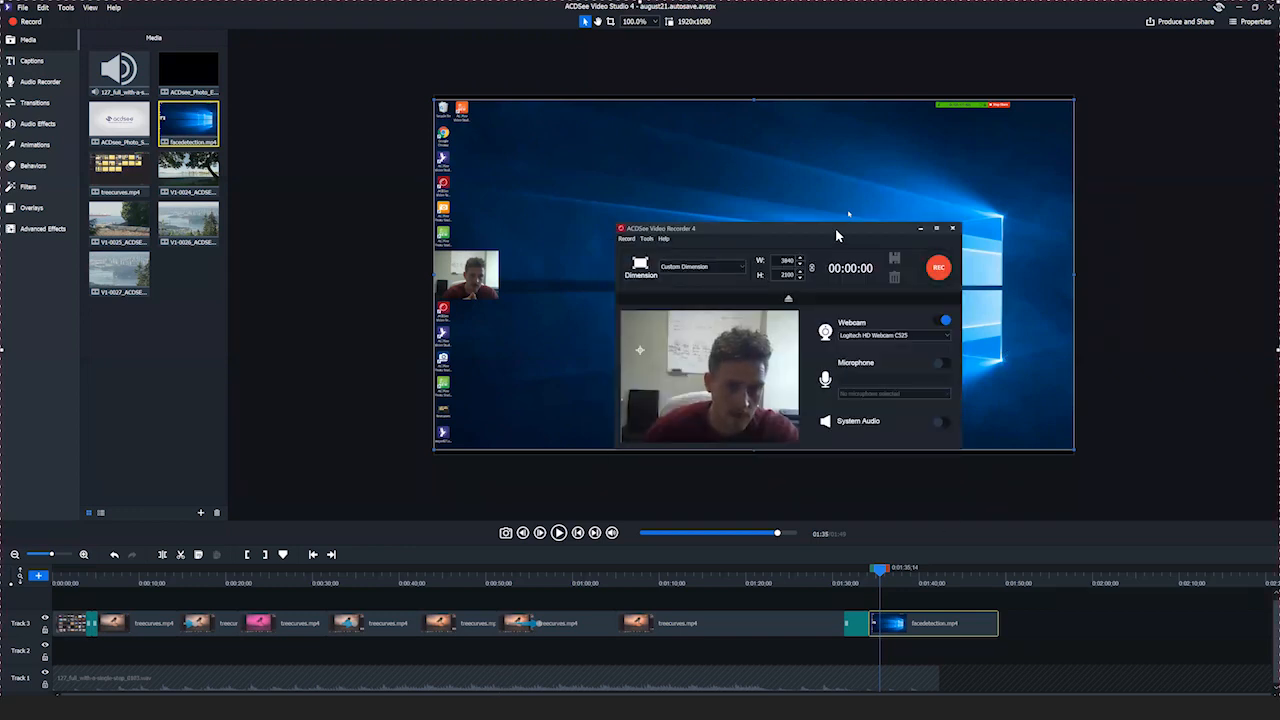
Try the largest webcam size and a centred position in the recorder's webcam settings, cancel, and minimize the recorder
drag(826, 226, 739, 187)
click(564, 198)
click(576, 226)
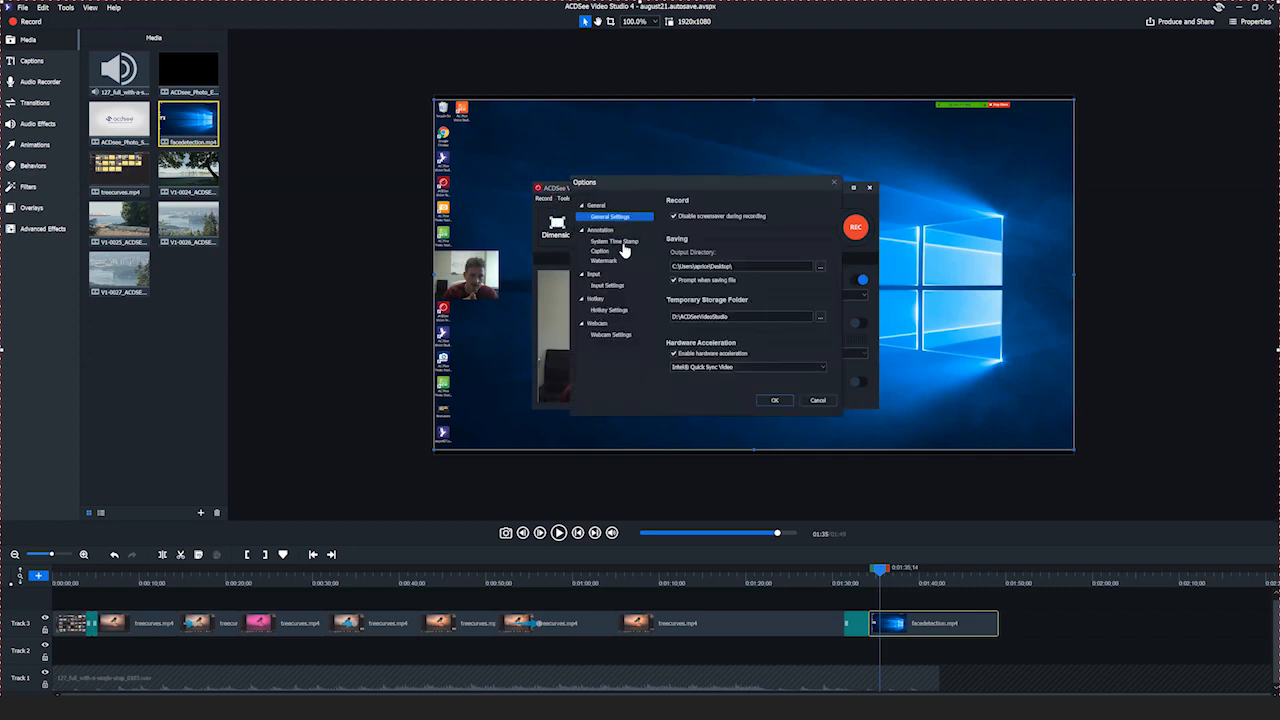
click(610, 323)
click(582, 324)
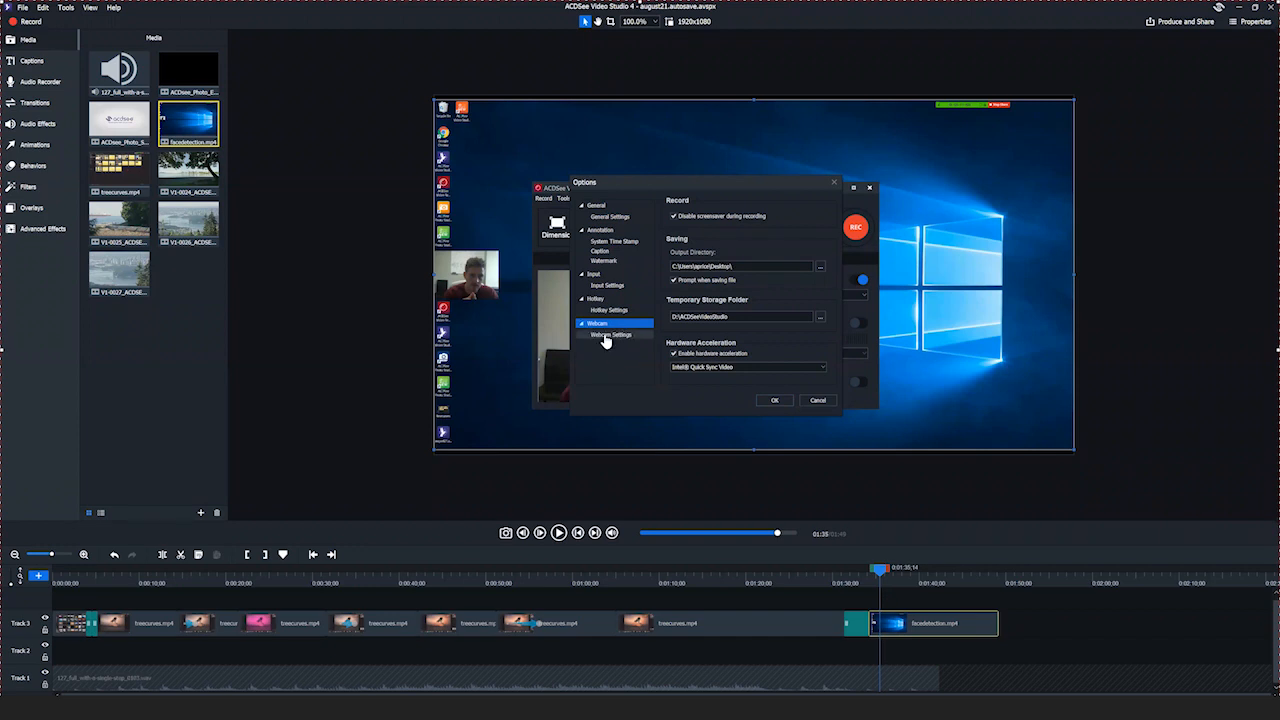
click(608, 334)
drag(765, 238, 804, 238)
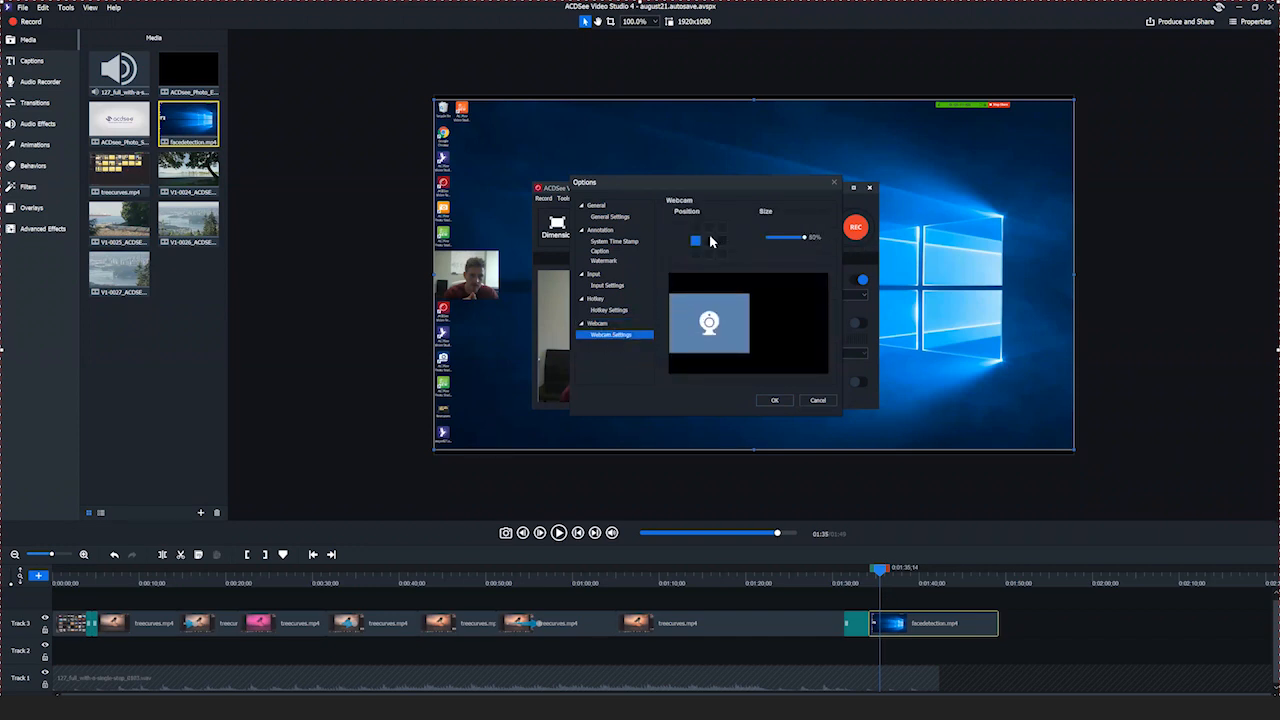
click(708, 240)
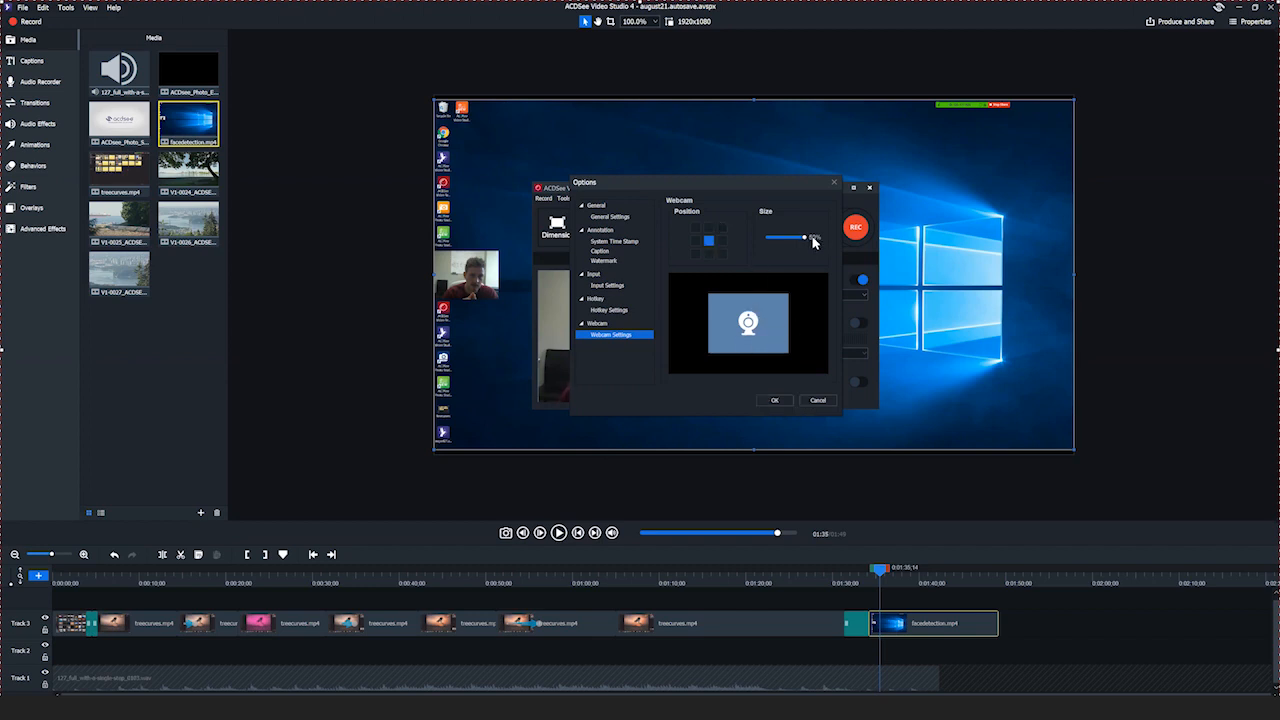
click(819, 401)
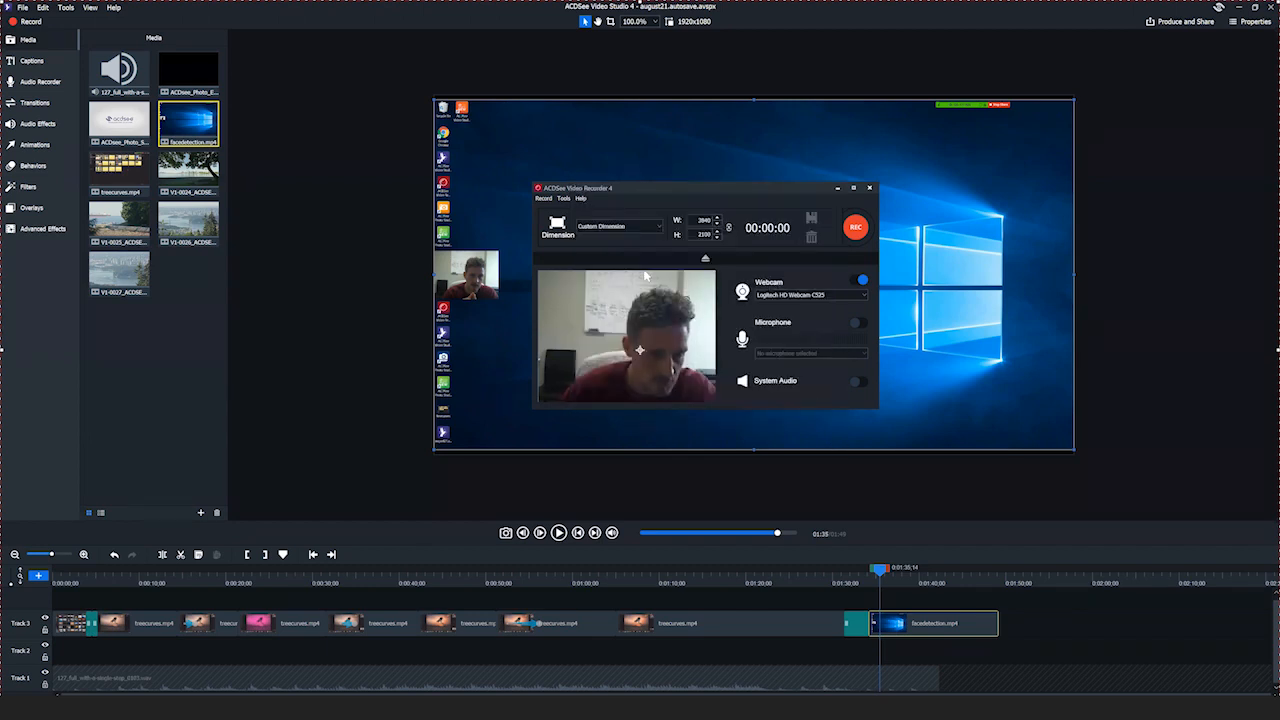
click(837, 188)
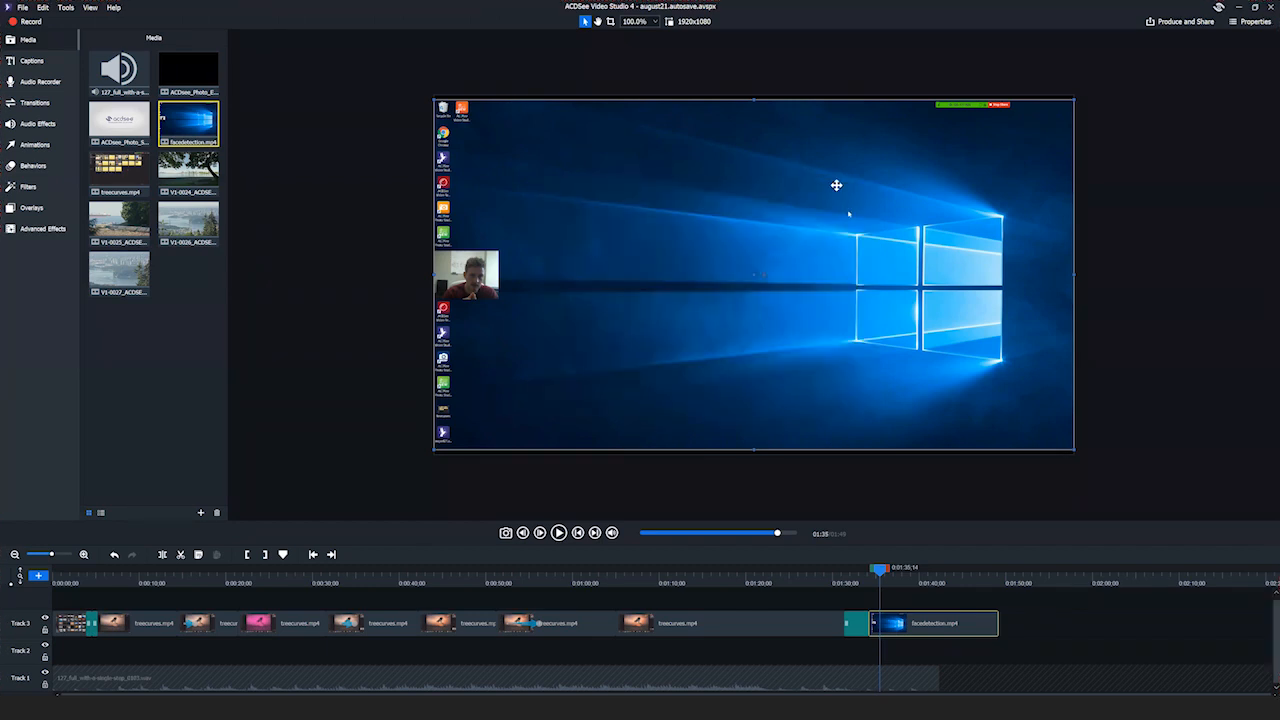
Play back the transition and the facedetection.mp4 clip from about 0:01:30 to 0:01:46
drag(826, 287, 737, 286)
drag(883, 574, 840, 570)
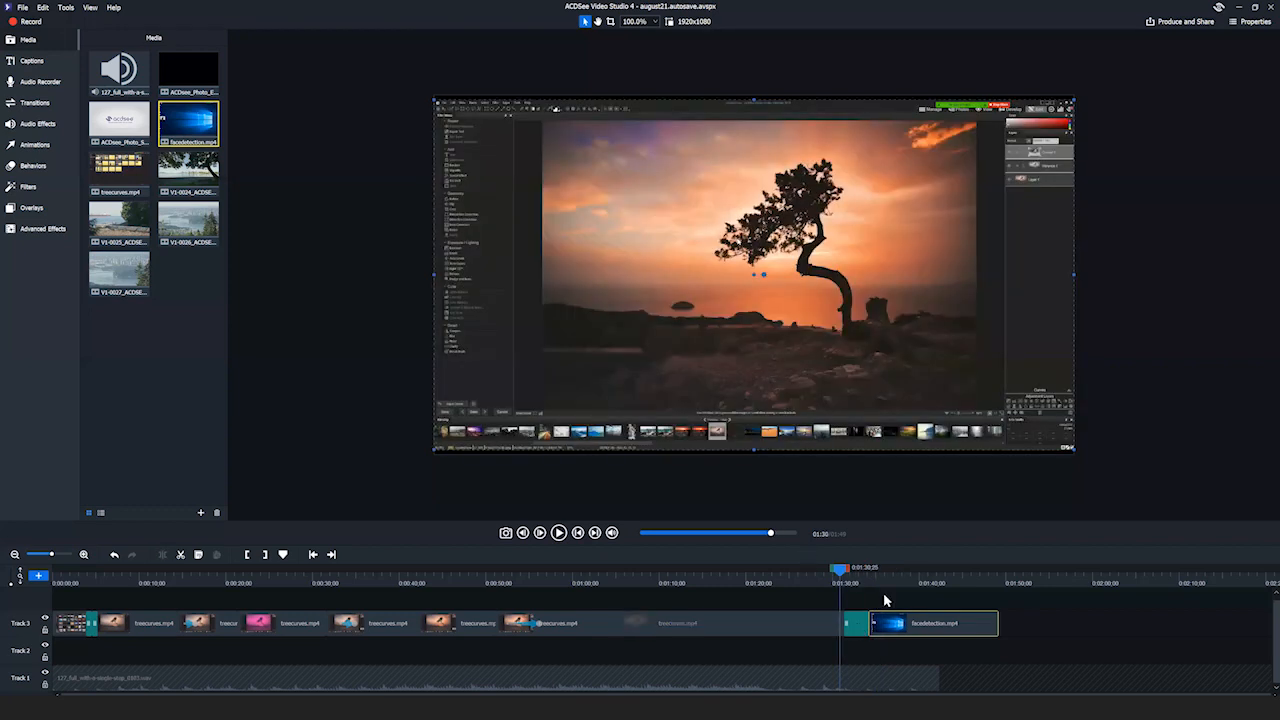
click(560, 537)
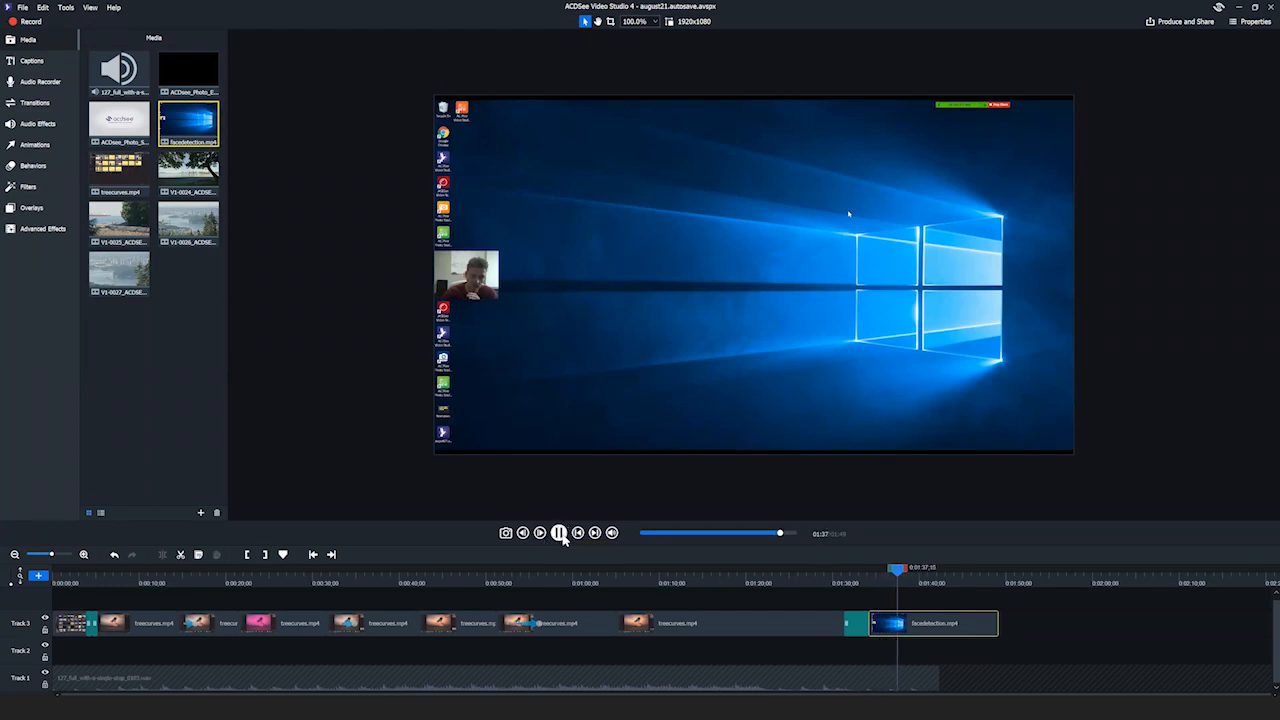
click(964, 632)
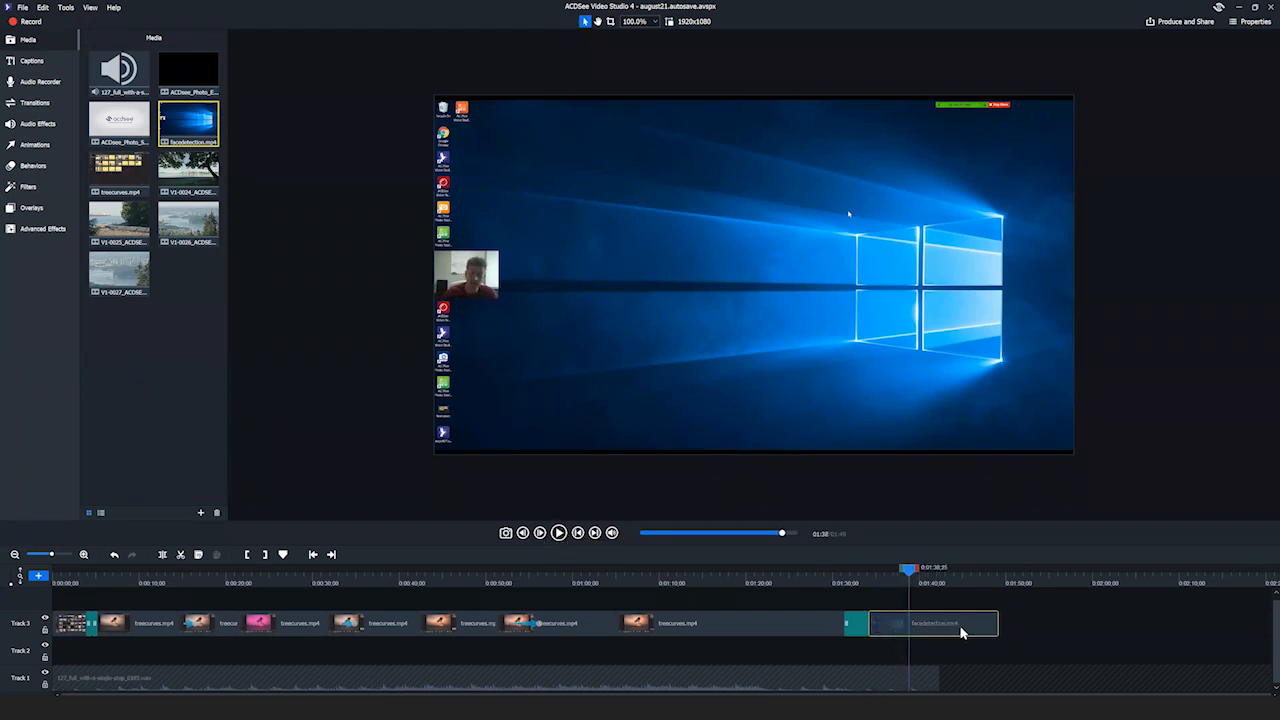
click(558, 533)
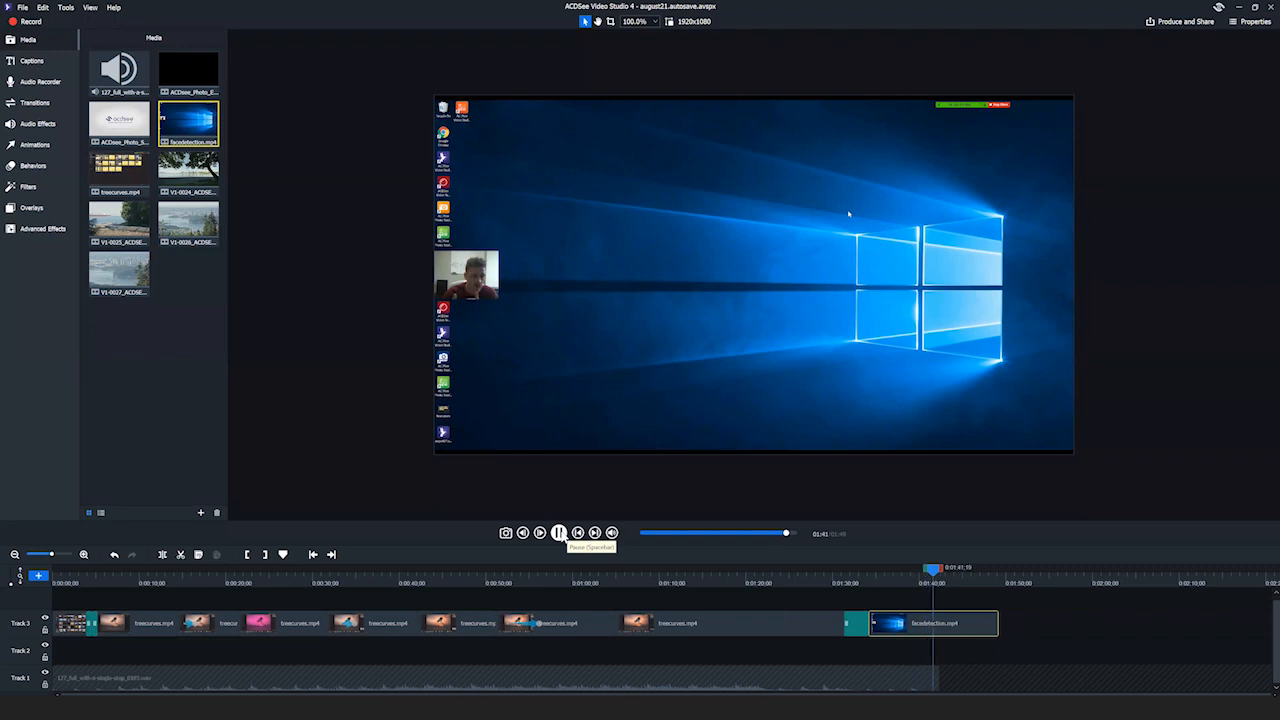
click(559, 533)
click(560, 533)
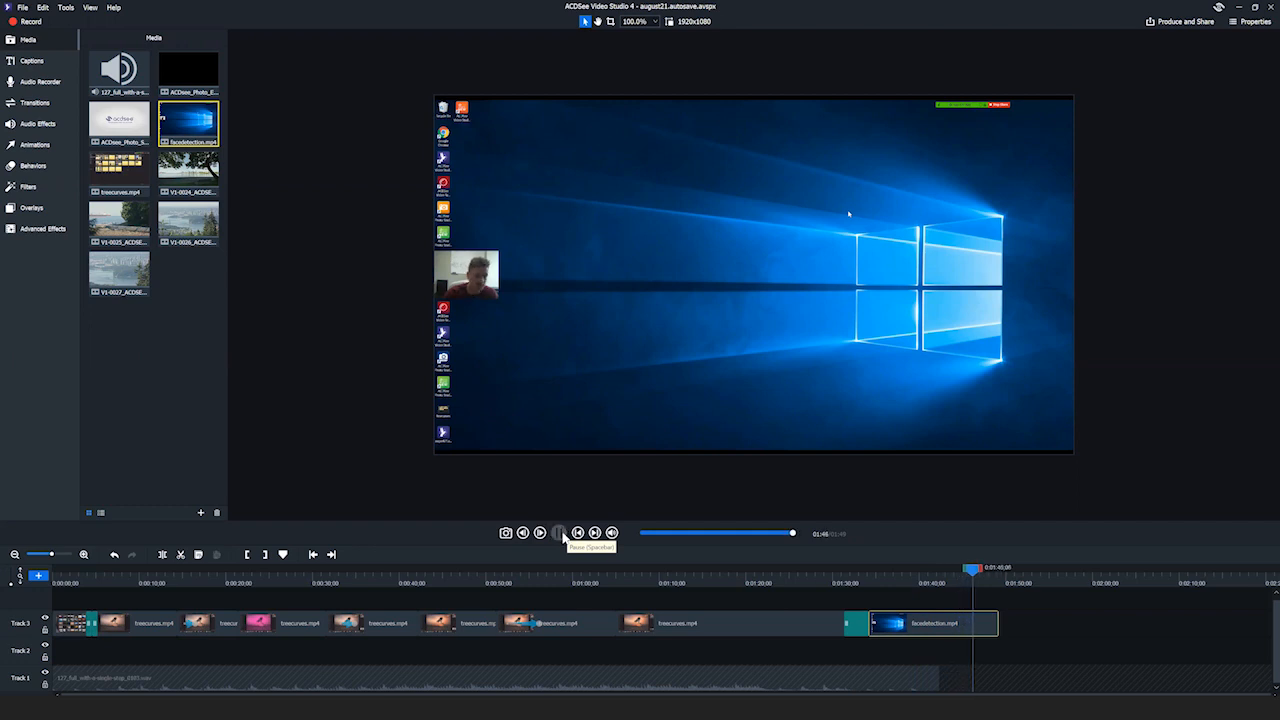
click(560, 533)
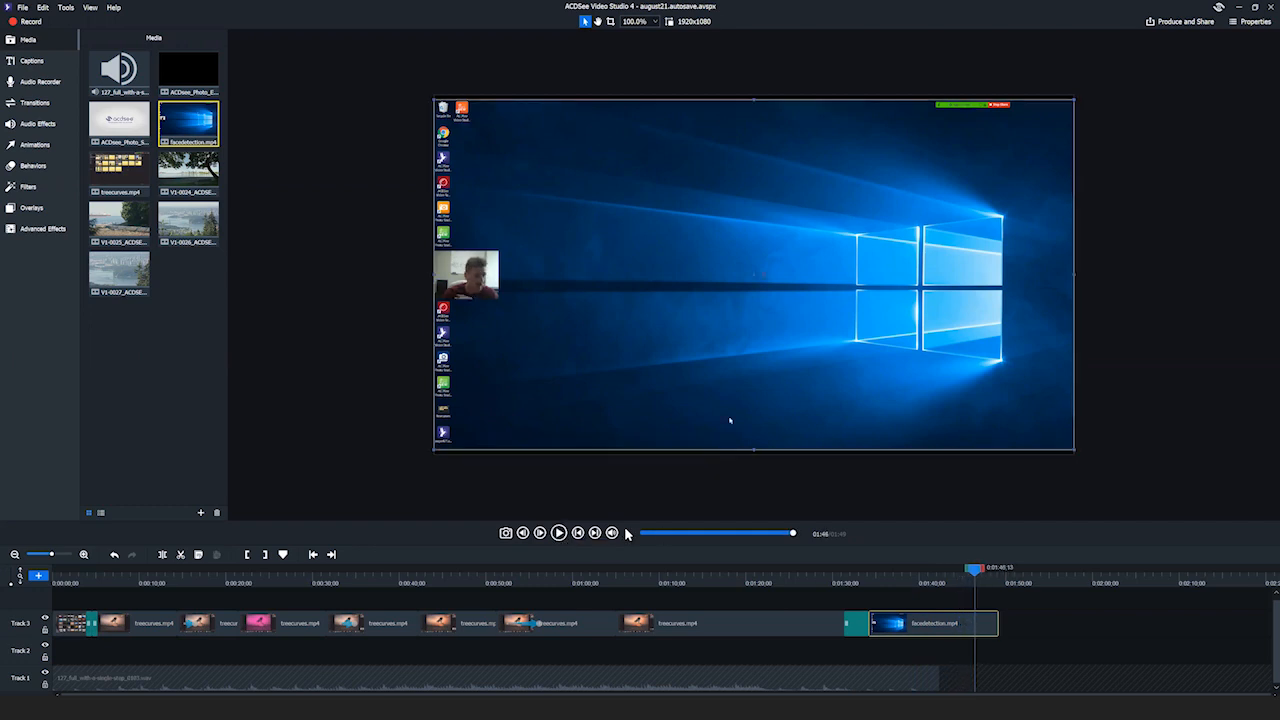
Split the facedetection.mp4 clip at 0:01:46;13 and delete the part after the split
click(181, 556)
click(115, 554)
click(162, 555)
click(1003, 621)
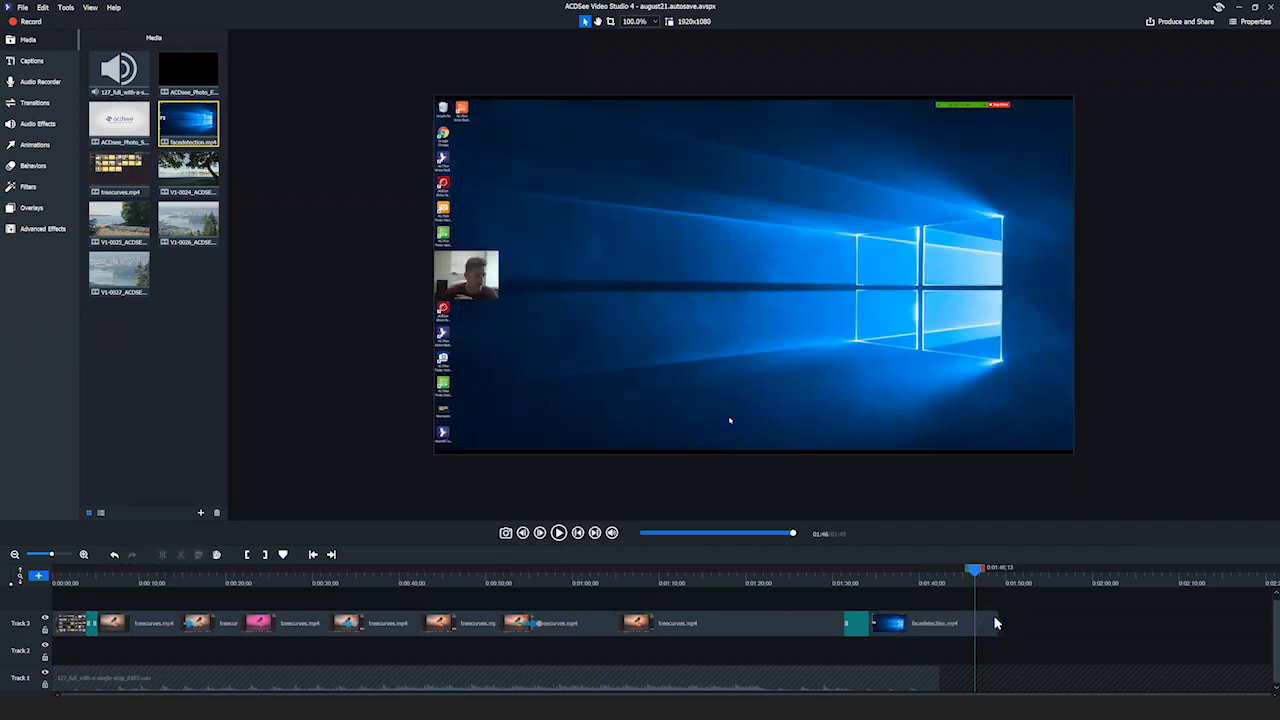
key(Delete)
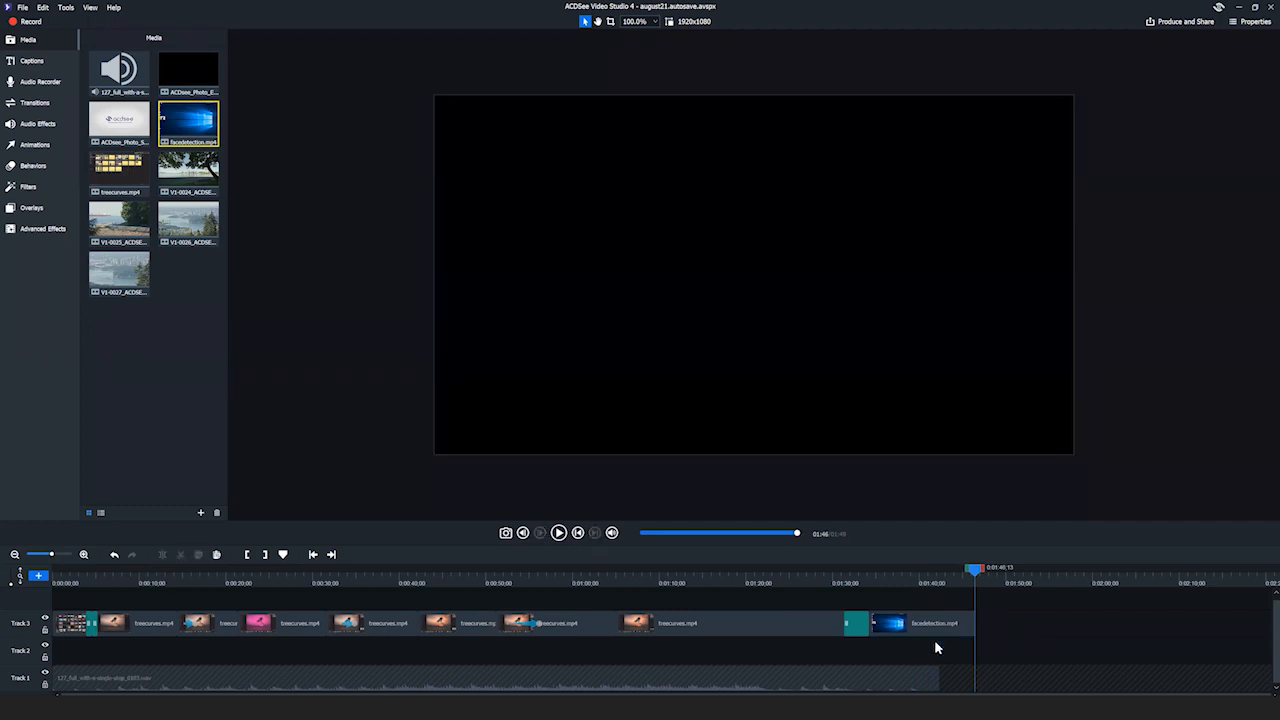
Return the playhead to 0:00:00;00 and capture a snapshot of the first frame
drag(54, 559, 41, 558)
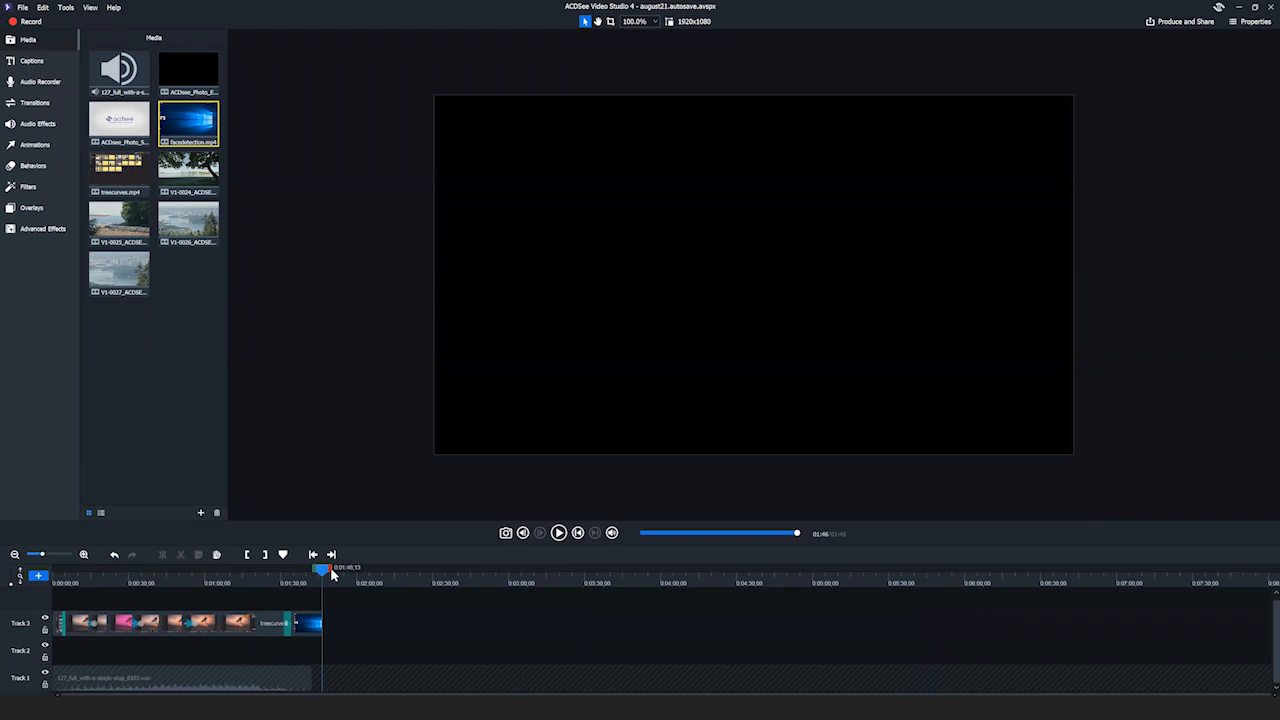
drag(322, 570, 50, 558)
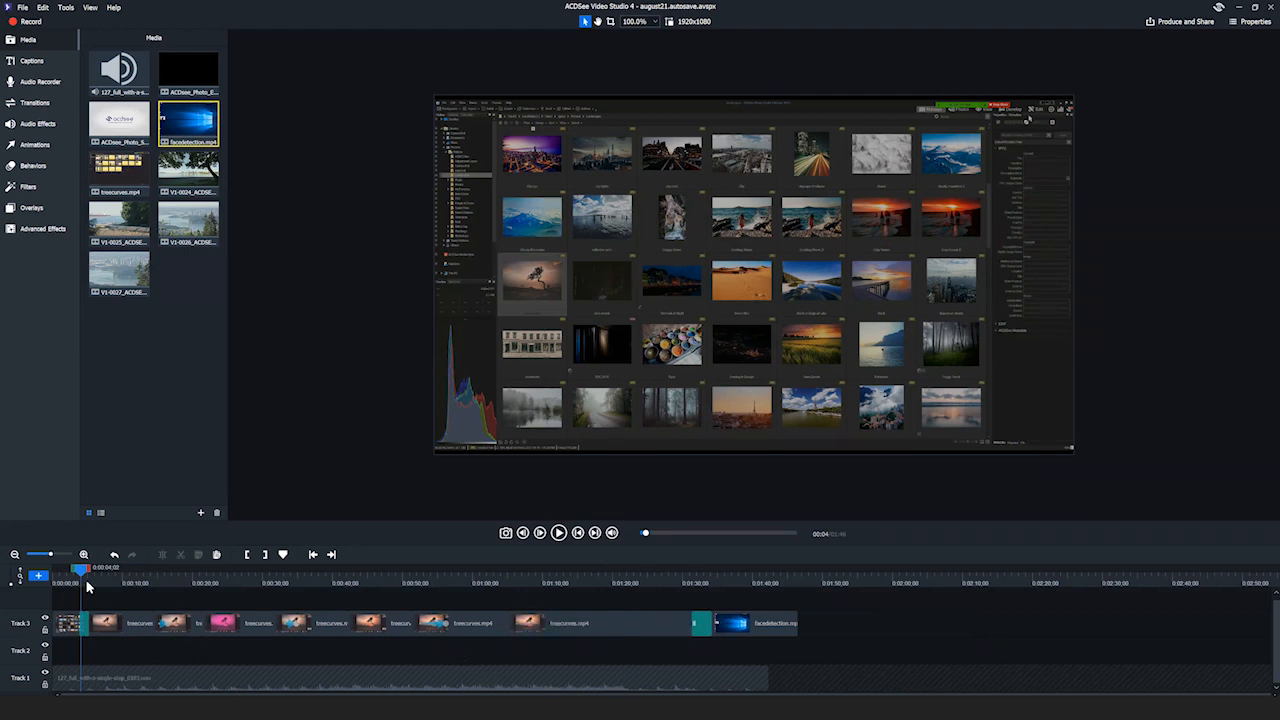
drag(75, 577, 48, 570)
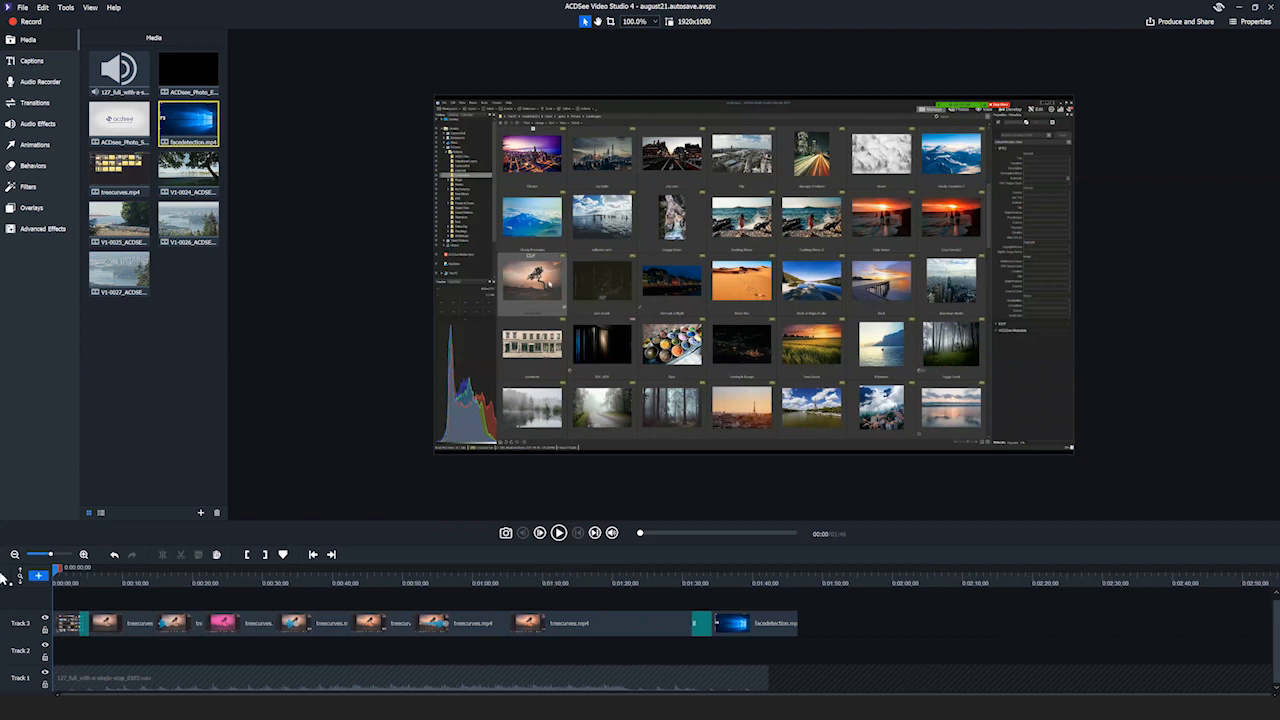
drag(60, 575, 3, 589)
click(722, 246)
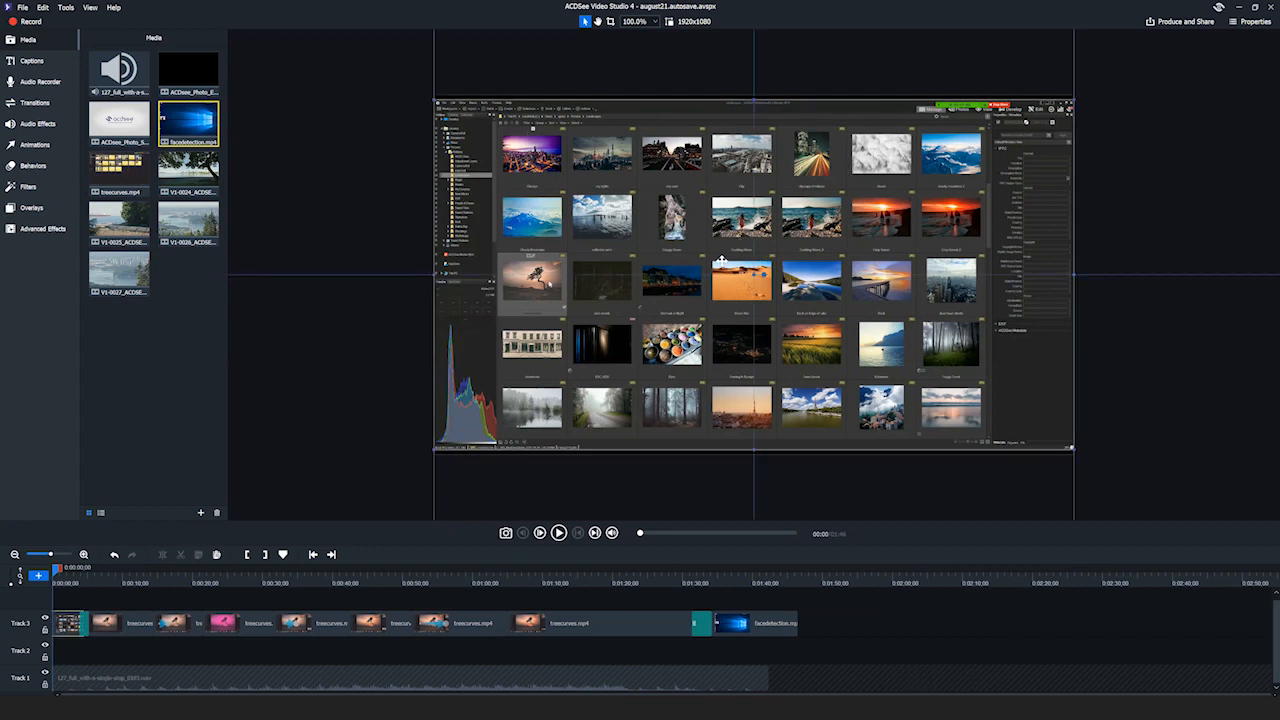
click(403, 338)
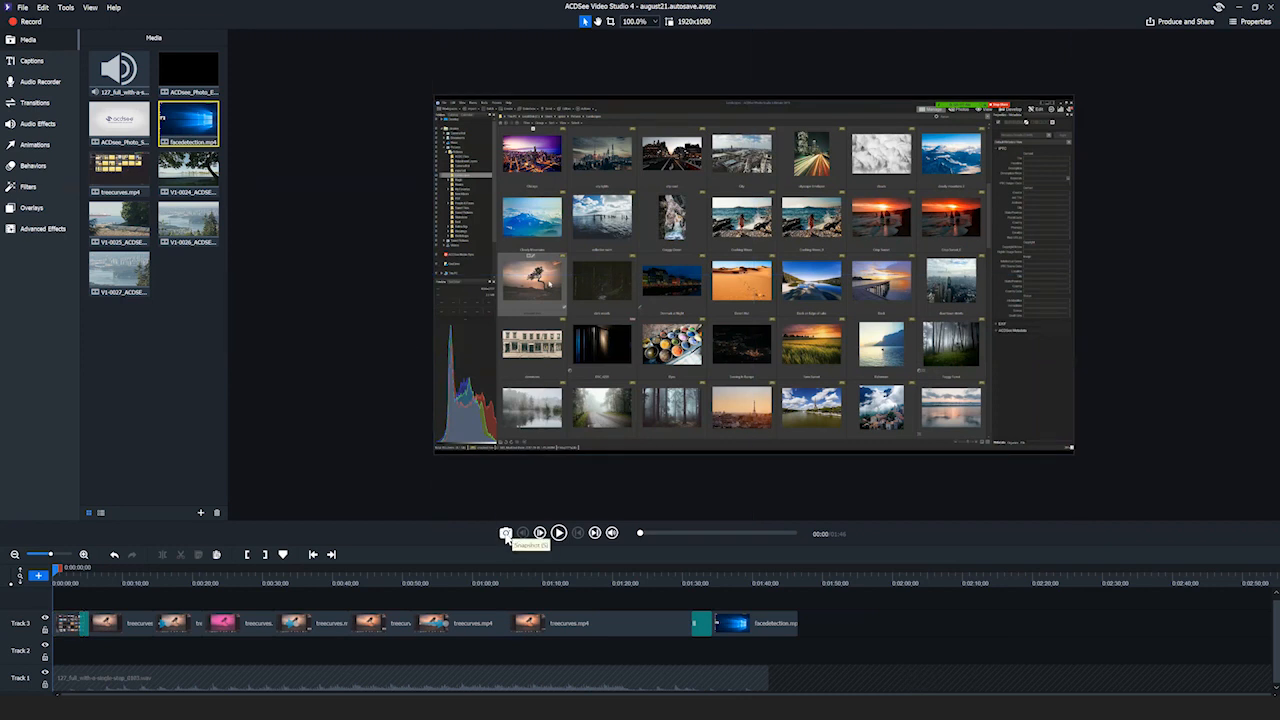
click(505, 534)
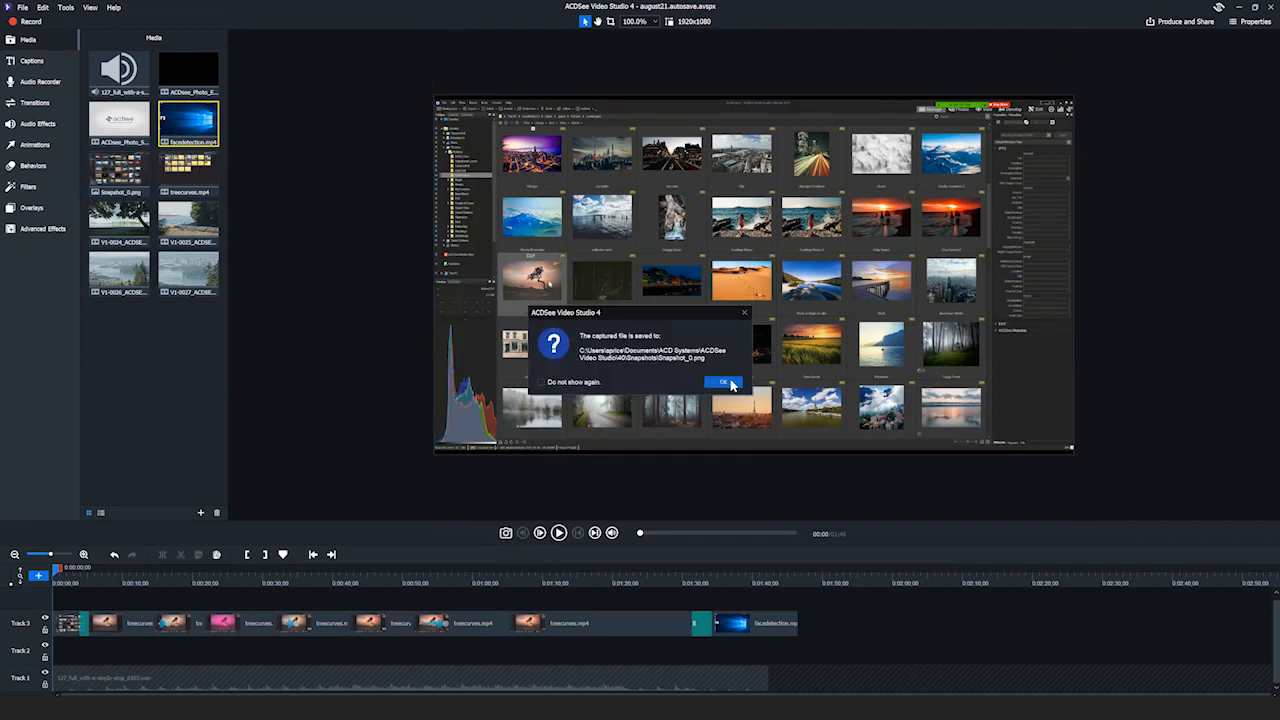
click(724, 383)
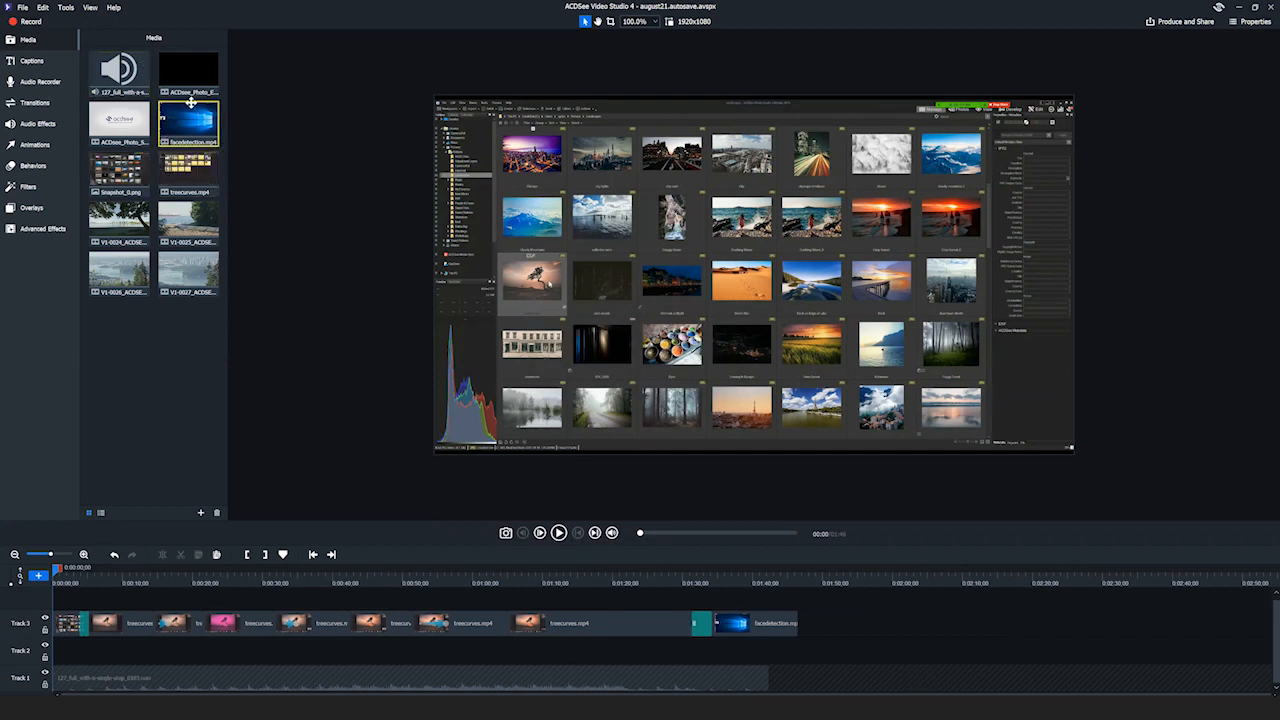
Place the captured snapshot image on a new track above Track 3 at the start of the timeline
mouse_move(190, 125)
click(200, 146)
mouse_move(118, 182)
drag(115, 181, 54, 606)
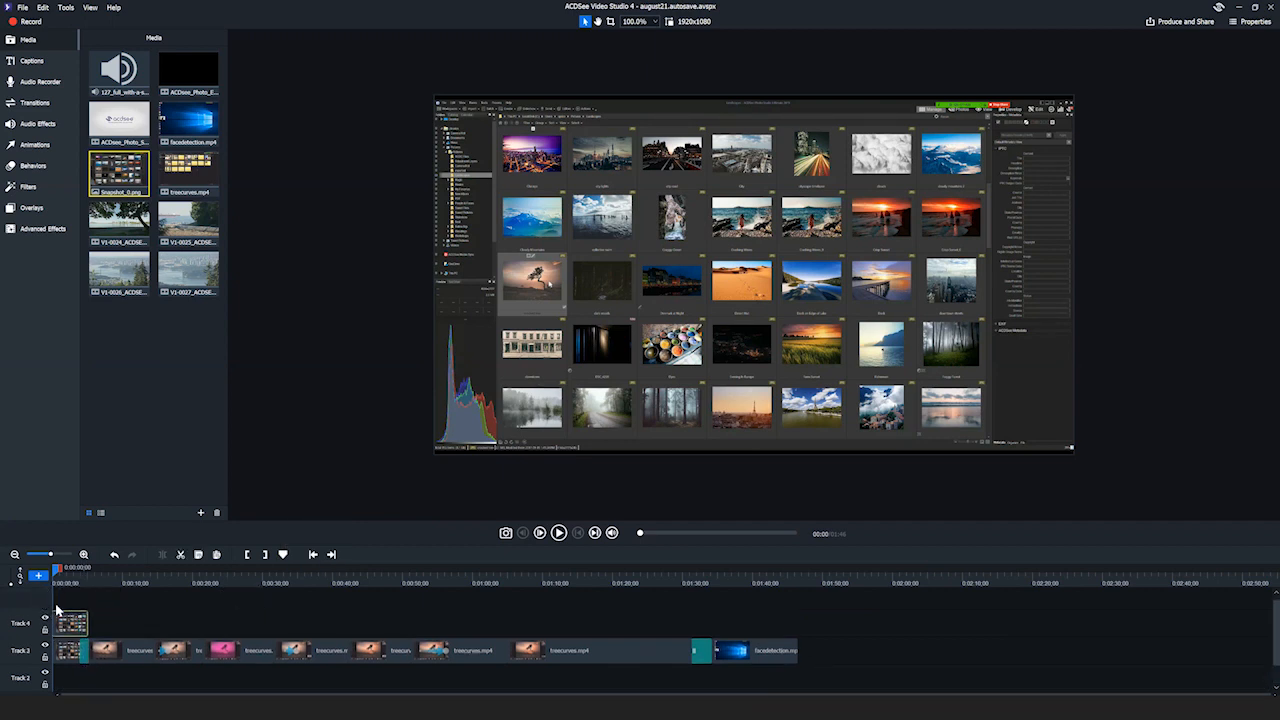
Shift the Track 3 clips later, move the snapshot still to the start of Track 3, and butt the clips against it
drag(854, 651, 156, 653)
drag(66, 620, 63, 647)
drag(911, 626, 103, 656)
click(80, 653)
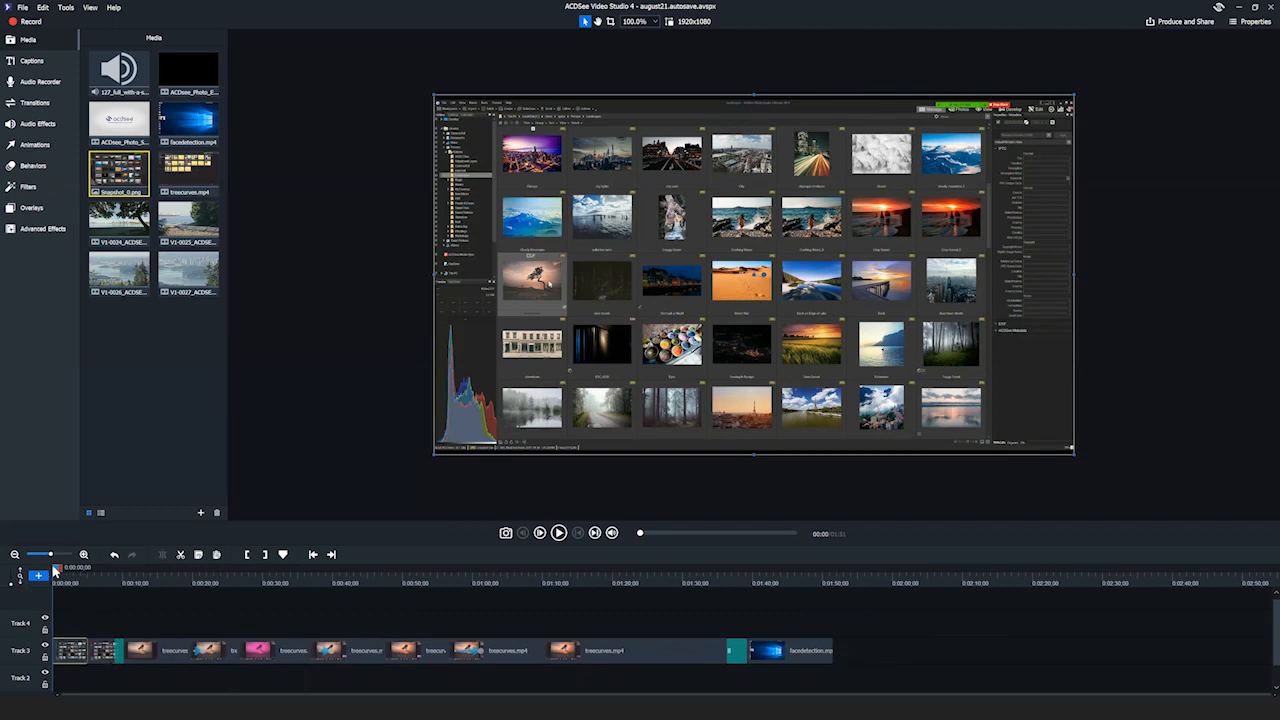
Play back the opening from the snapshot still into the screen recording, stopping at about 0:00:08
drag(50, 575, 66, 576)
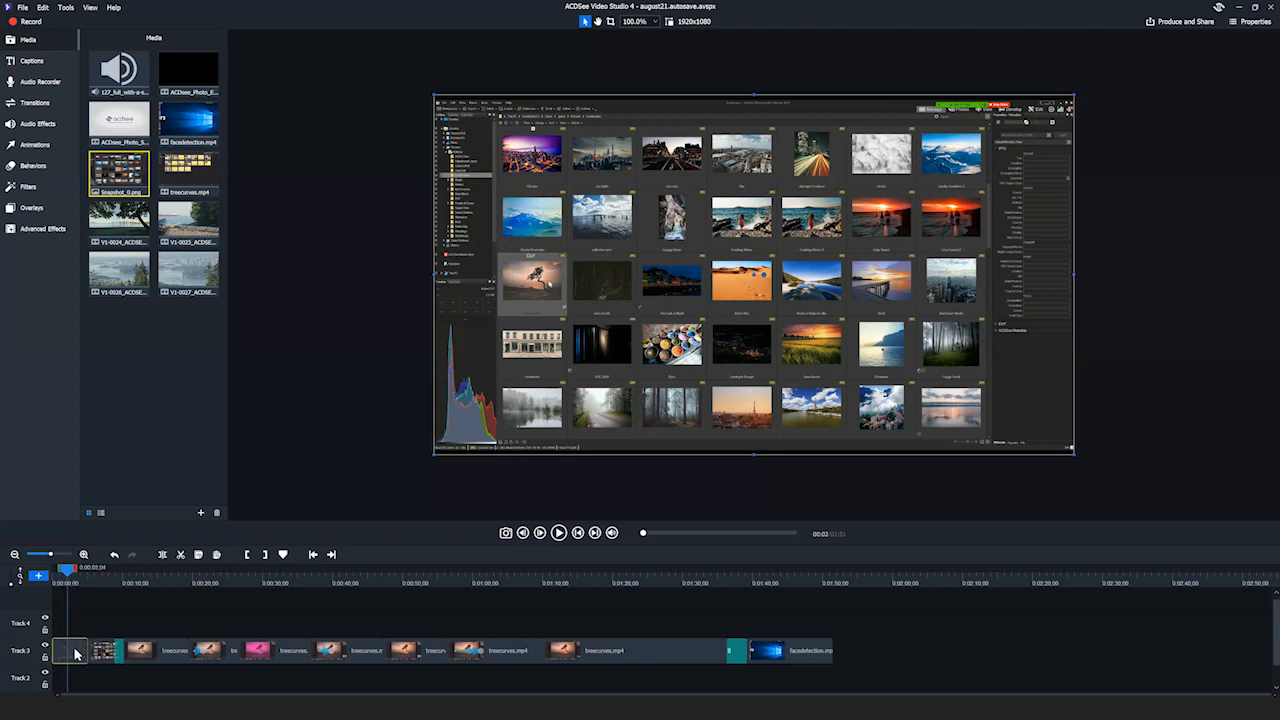
click(59, 621)
drag(66, 572, 28, 571)
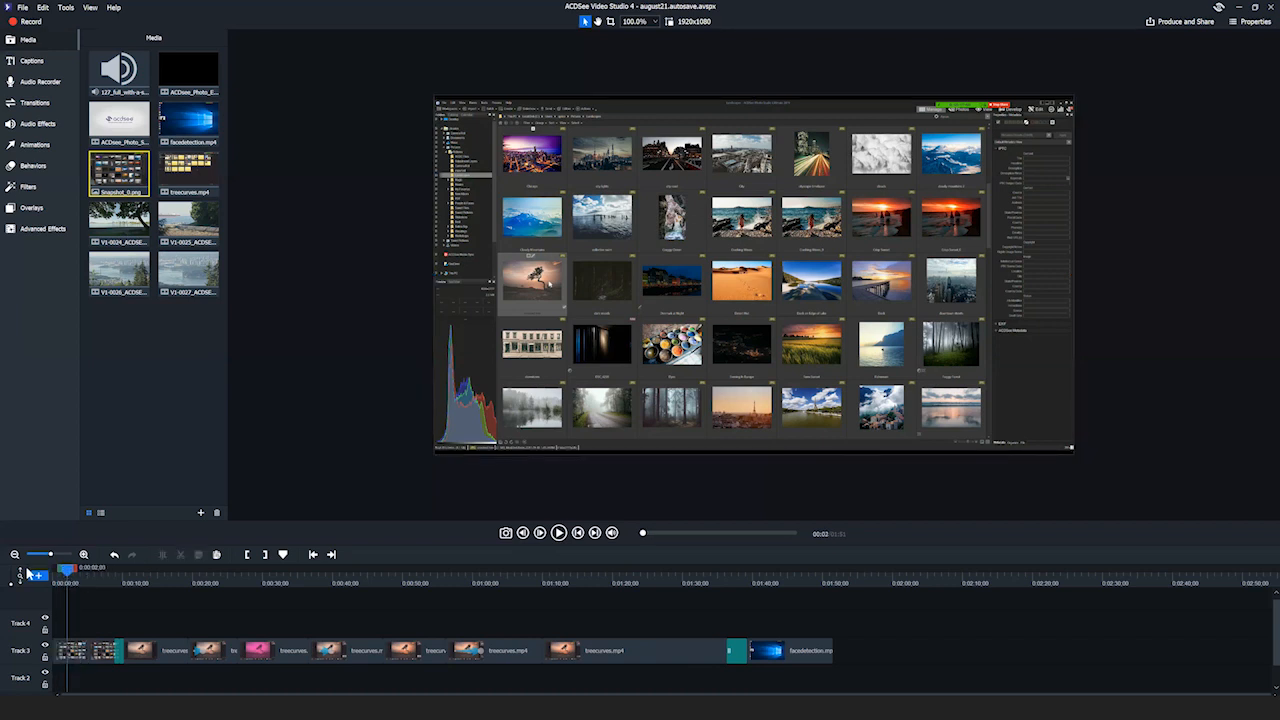
click(559, 535)
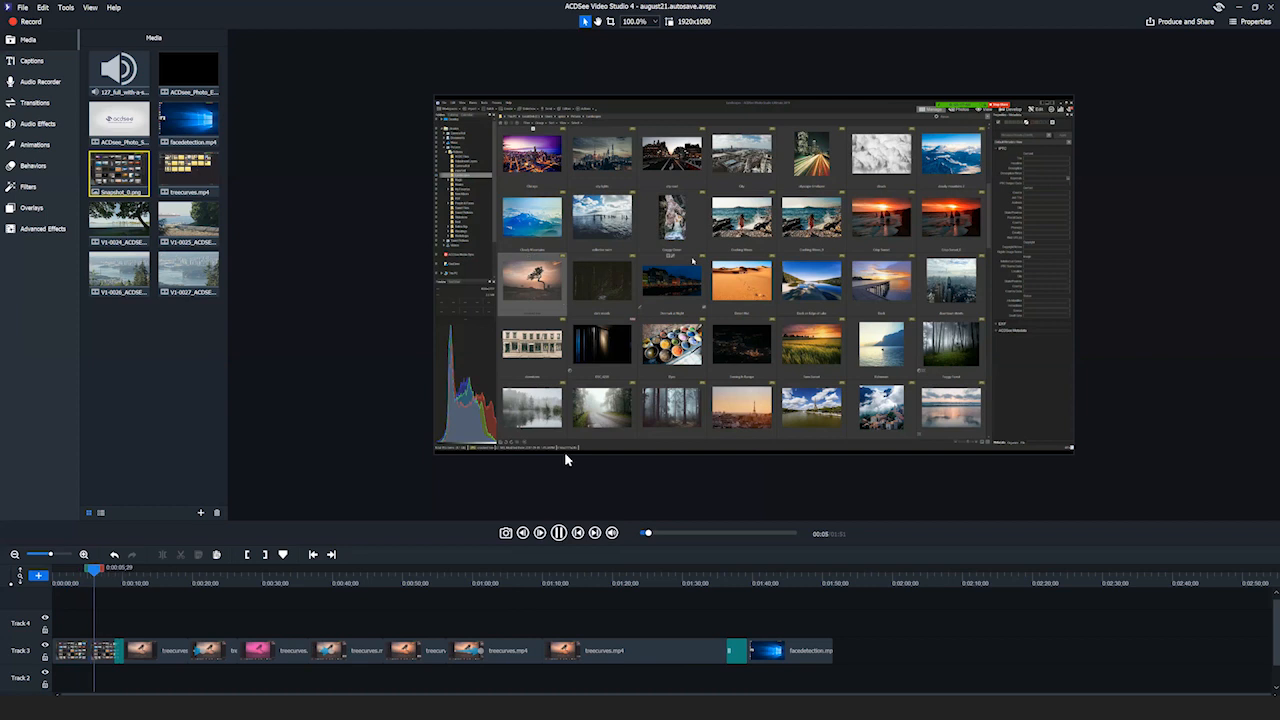
click(558, 532)
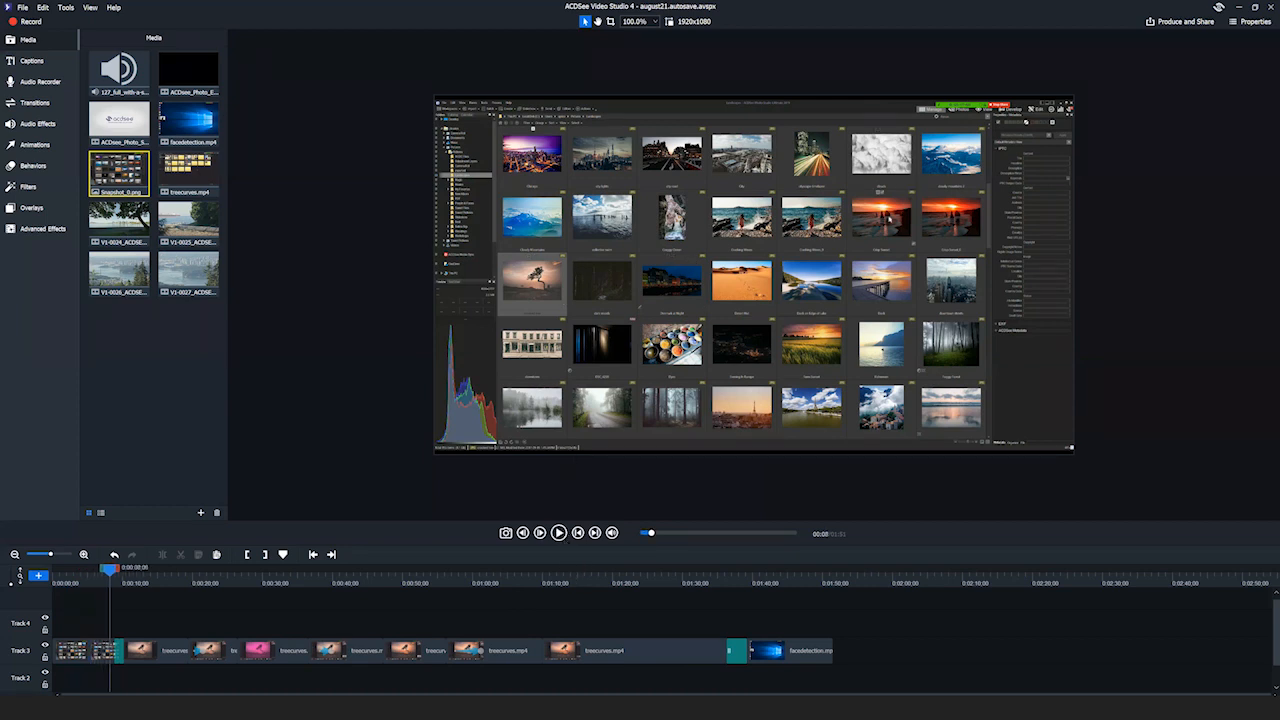
Scrub through the opening seconds to examine how the snapshot still leads into the recording
drag(50, 554, 42, 554)
click(56, 578)
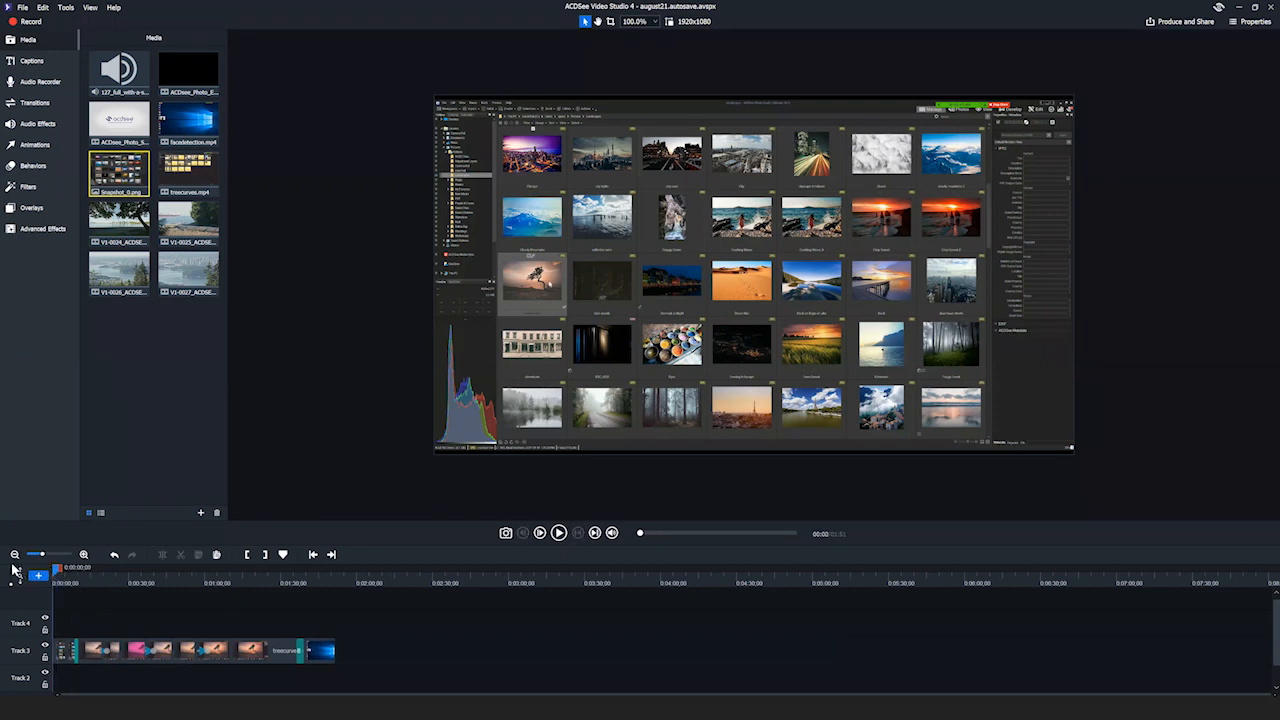
drag(42, 555, 53, 556)
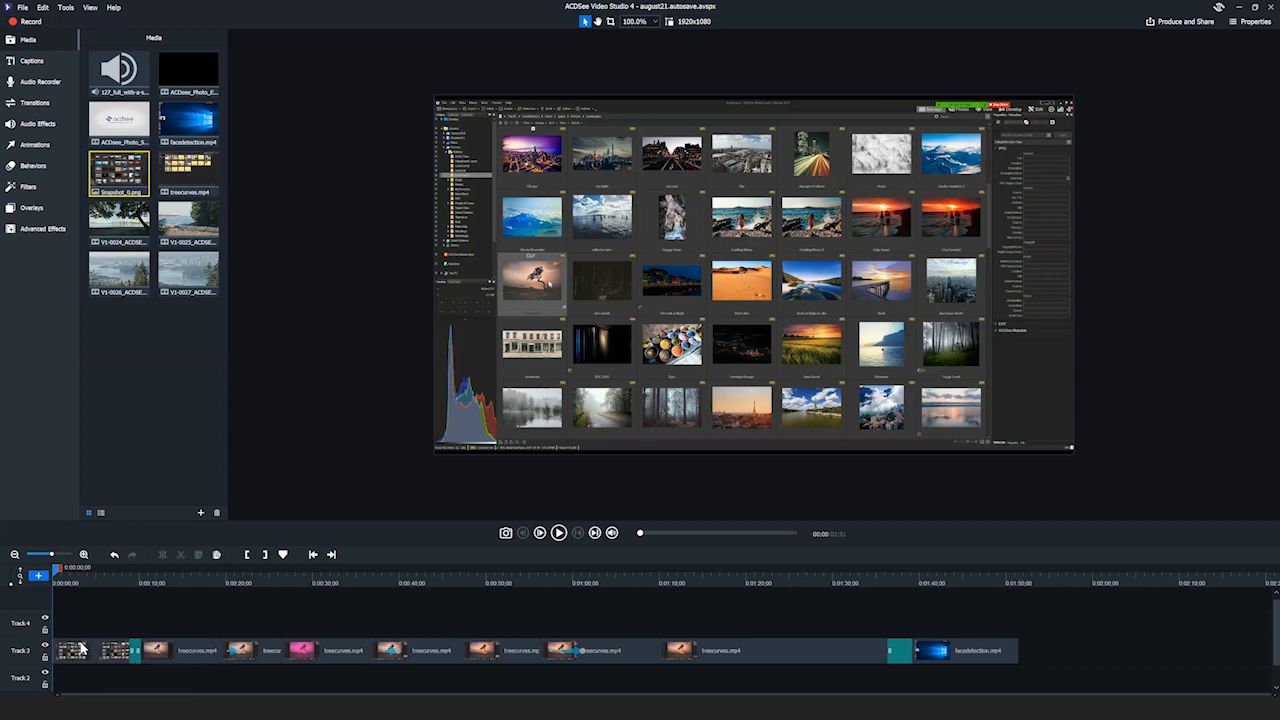
click(114, 577)
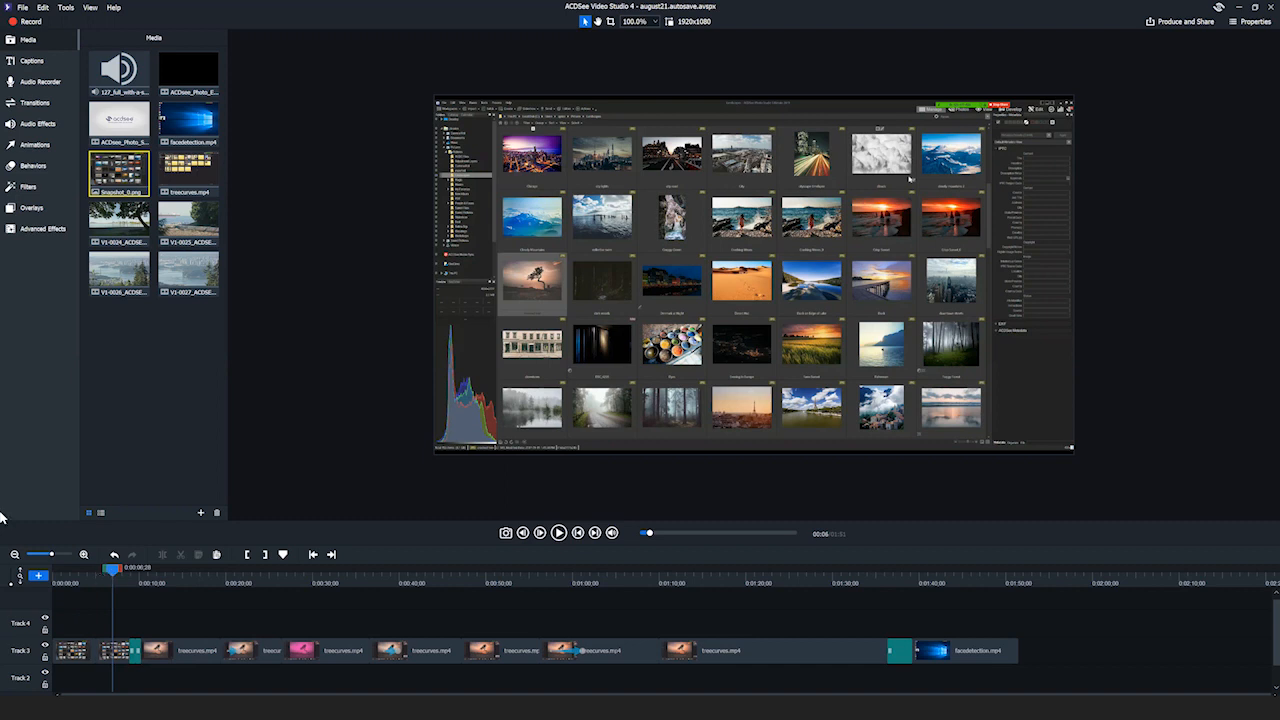
drag(112, 570, 101, 570)
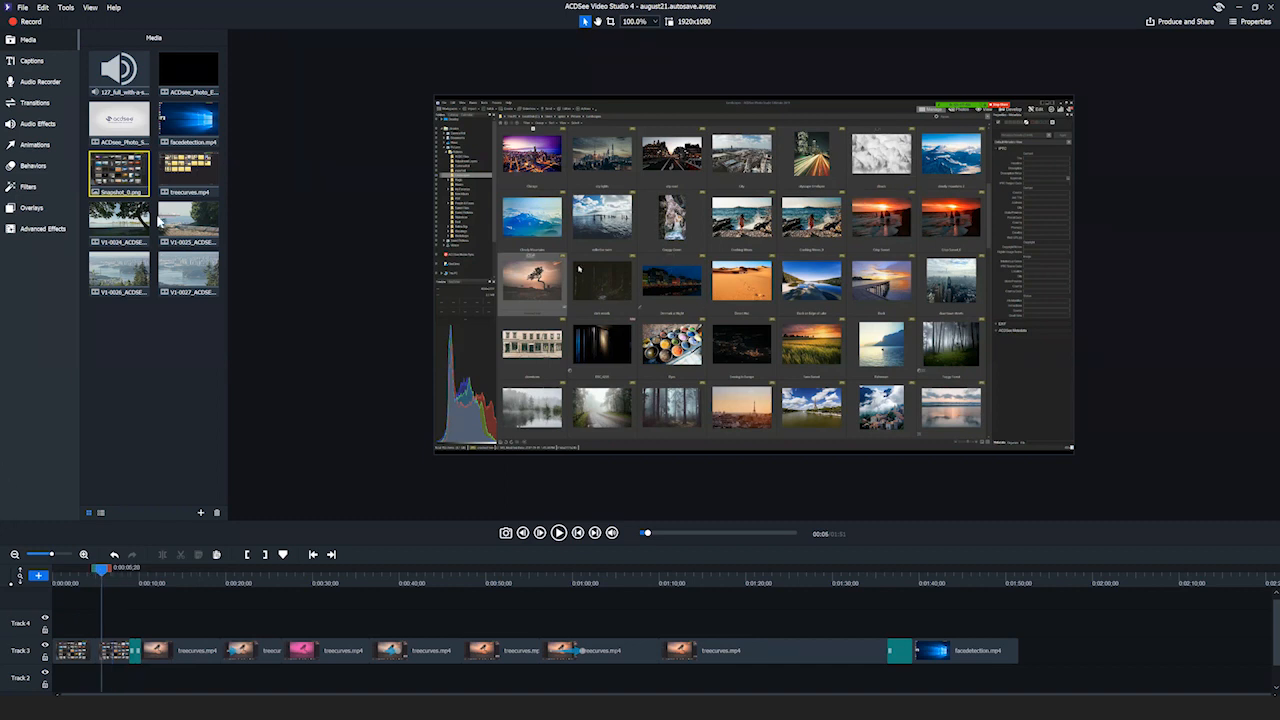
drag(101, 571, 93, 572)
click(104, 577)
Apply the Fade Slide In Left behavior to the snapshot still at the start of Track 3
click(79, 577)
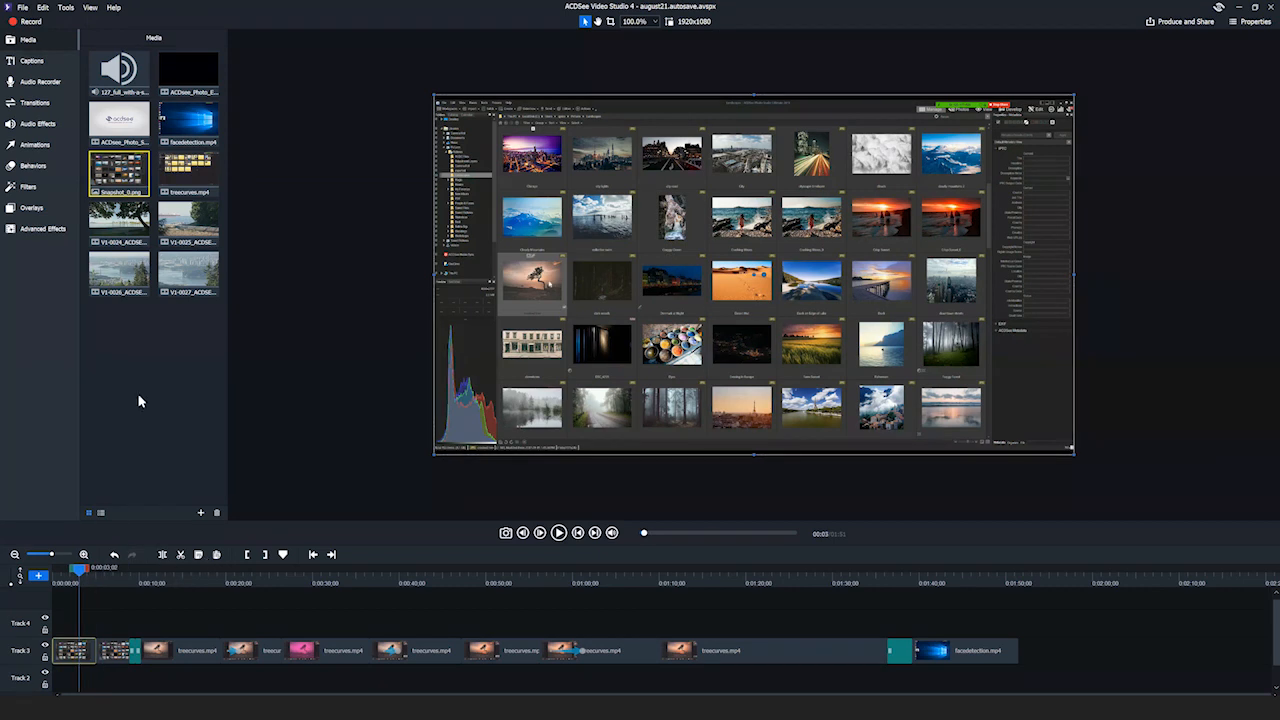
click(28, 166)
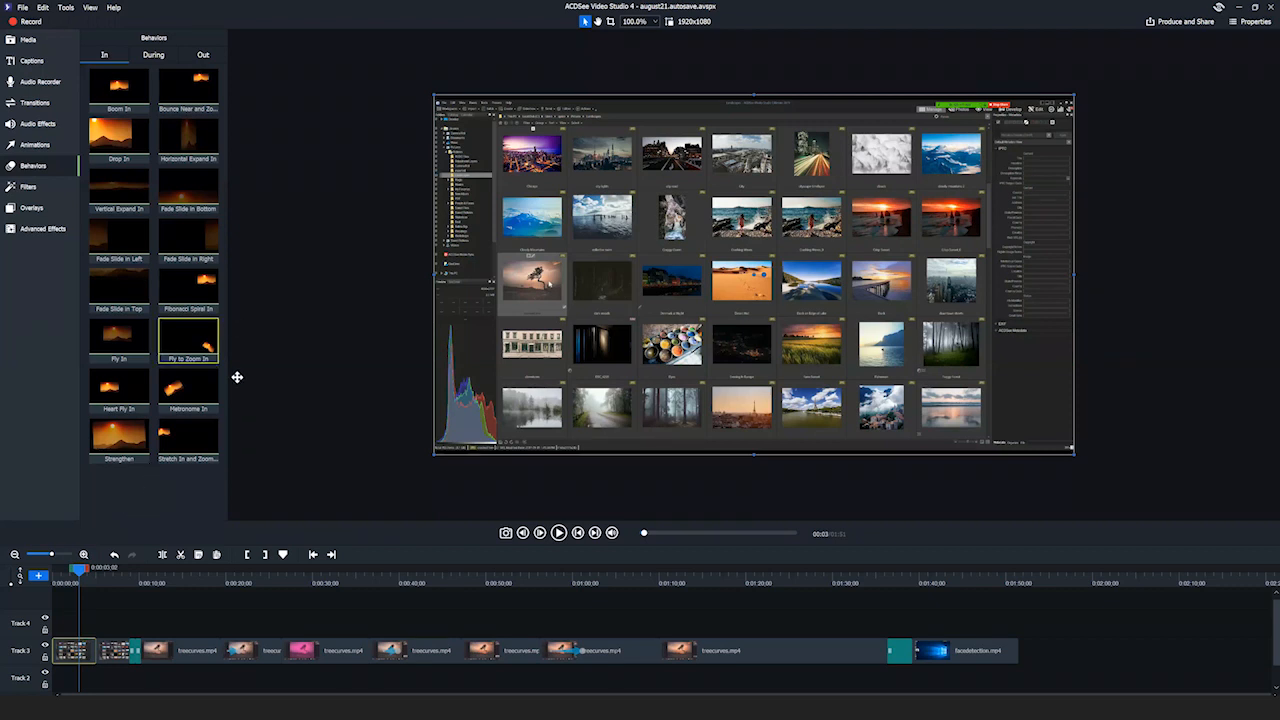
click(200, 294)
click(121, 255)
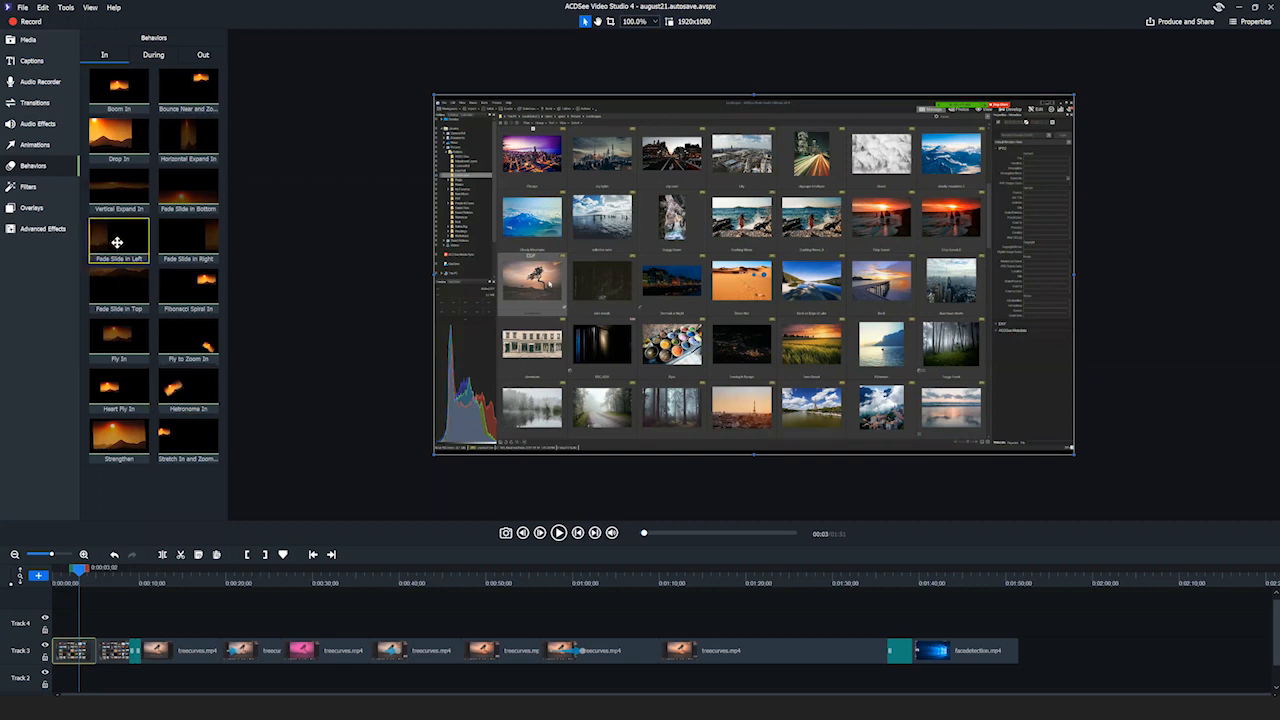
drag(119, 243, 64, 660)
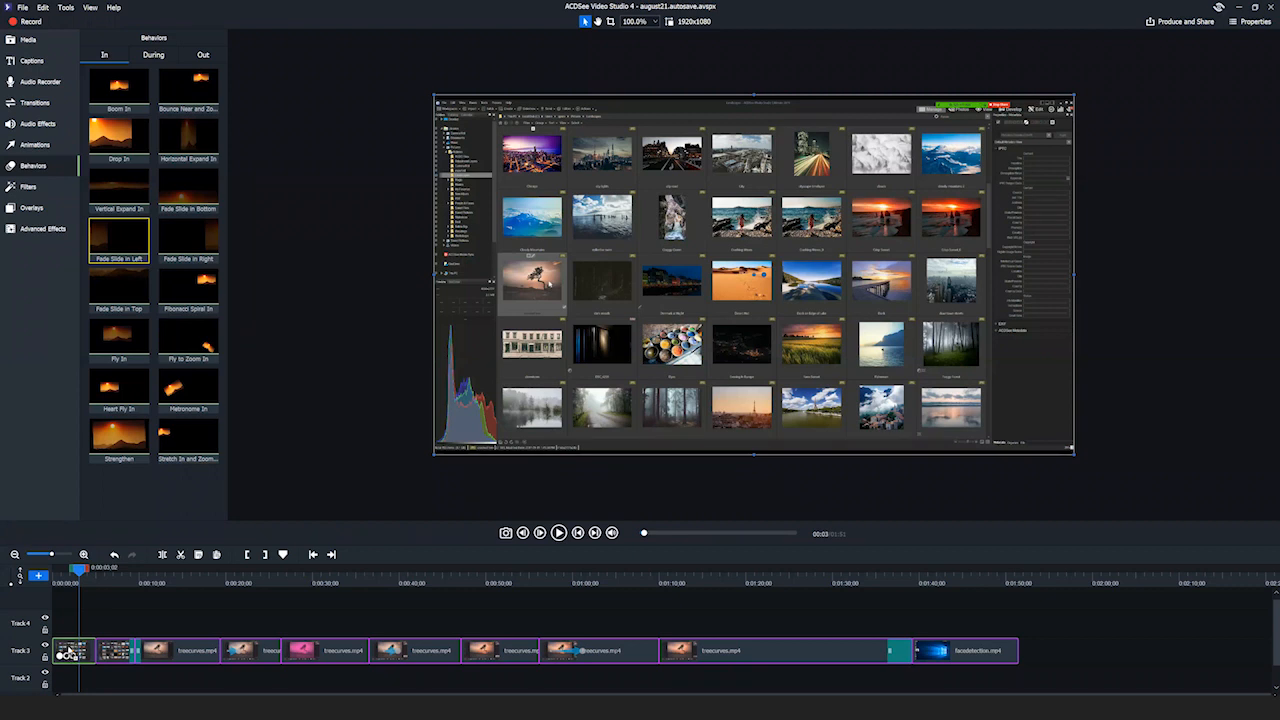
click(144, 604)
drag(38, 578, 78, 583)
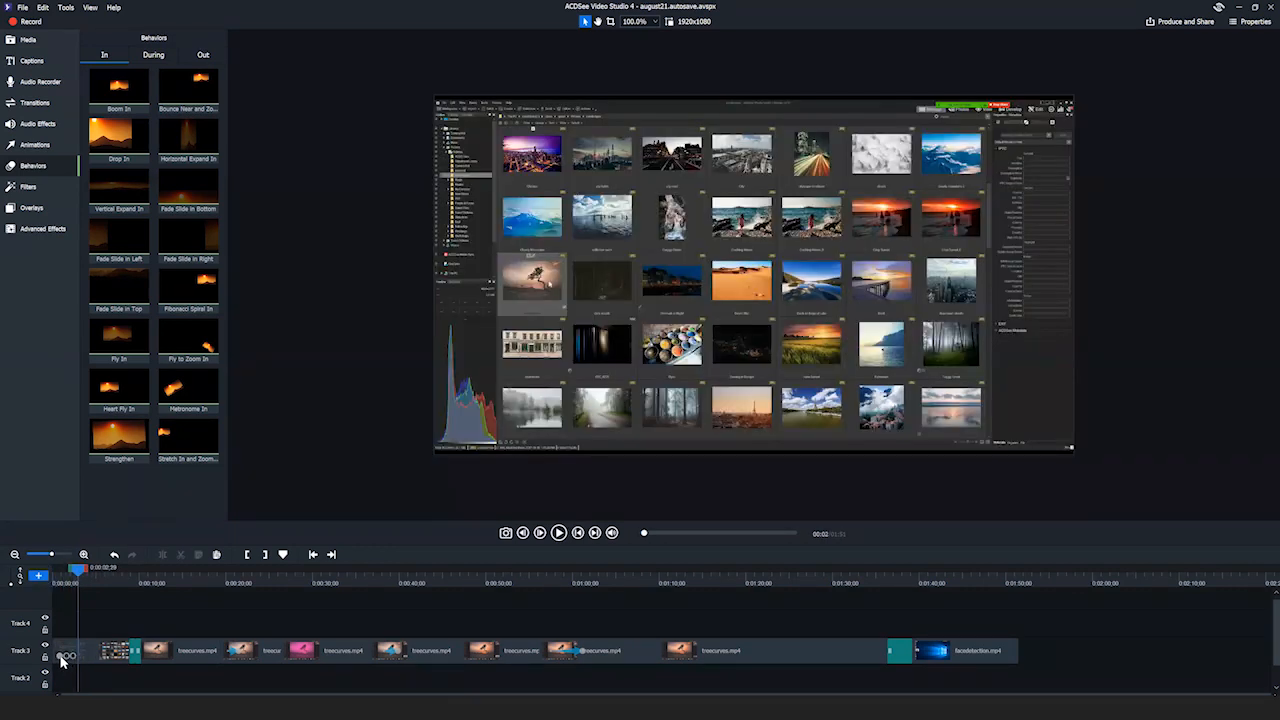
Increase the height of the timeline tracks slightly
scroll(12, 600, down, 1)
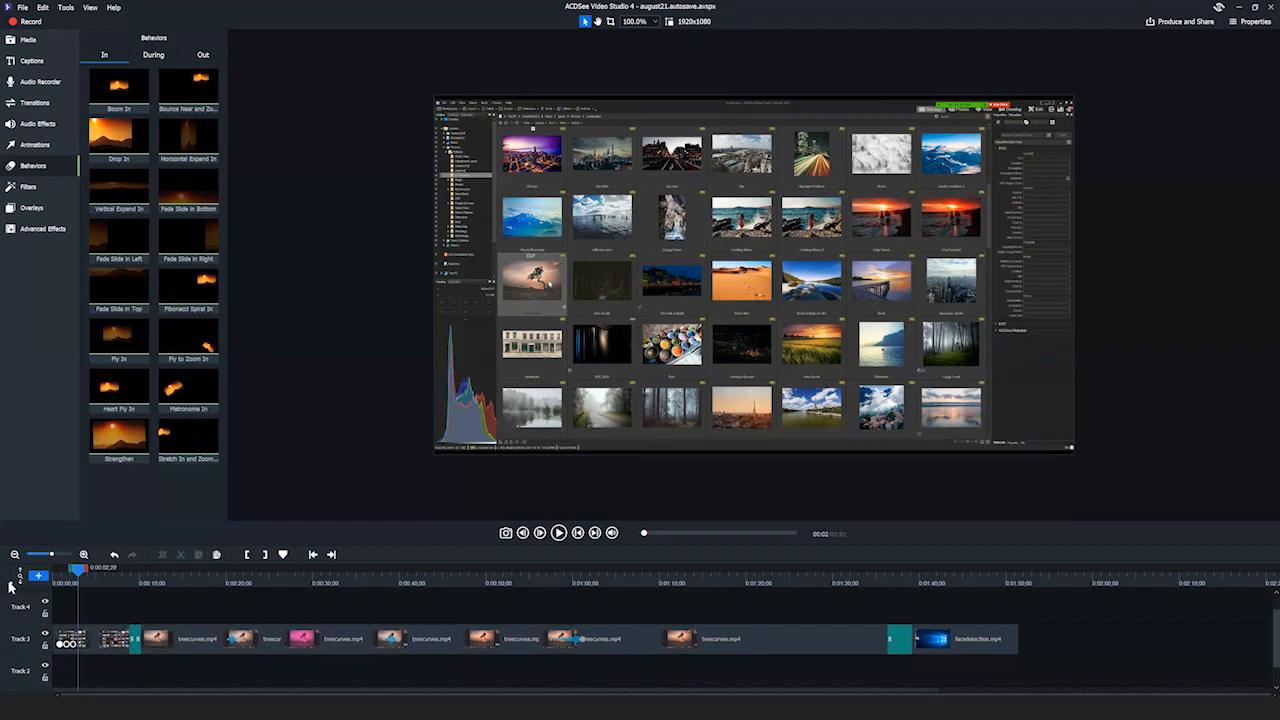
scroll(12, 600, up, 1)
scroll(12, 598, down, 2)
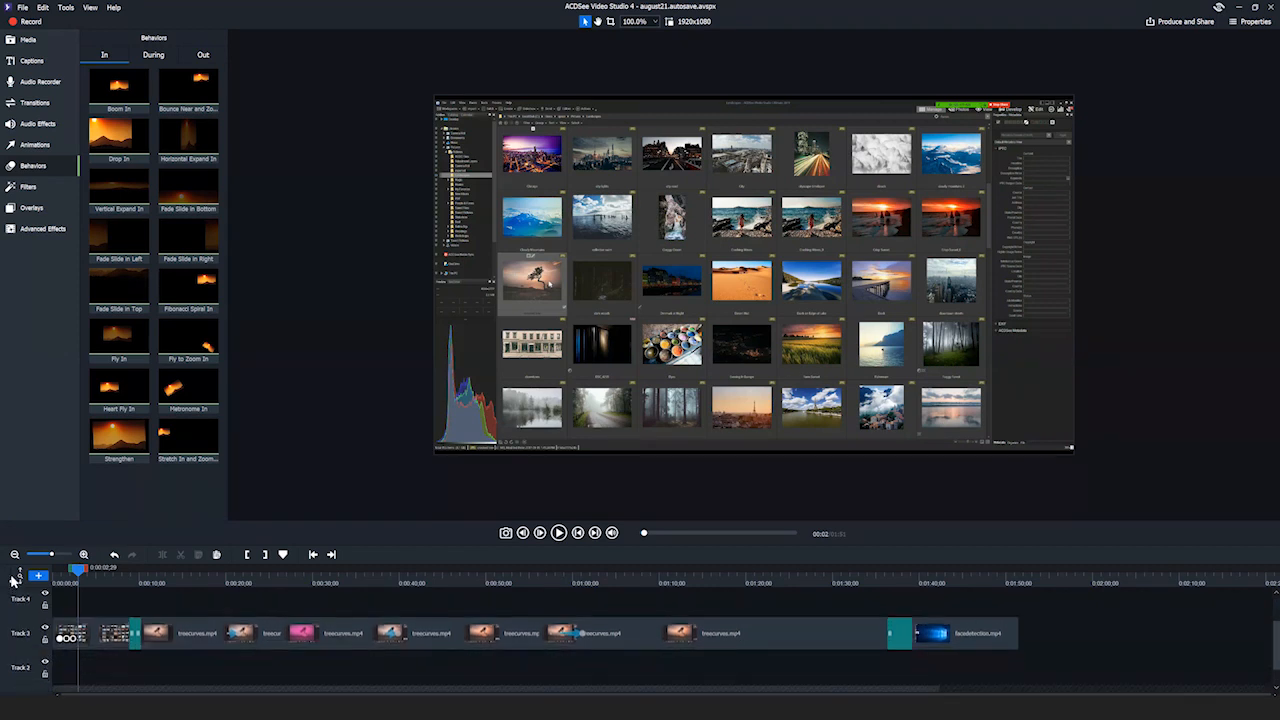
scroll(12, 590, up, 1)
scroll(12, 590, up, 1)
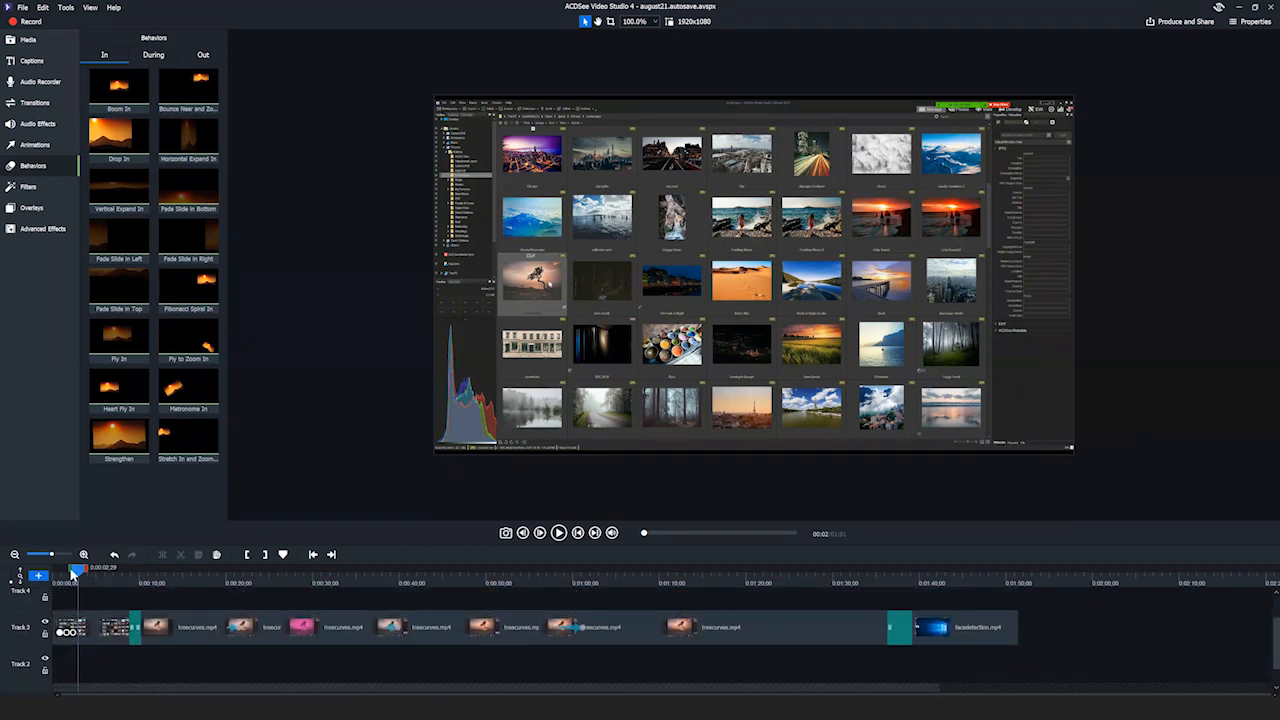
Play back the snapshot still's entrance from 0:00:00;00 to about 0:00:04
click(40, 578)
mouse_move(59, 578)
mouse_down()
mouse_move(74, 583)
mouse_move(48, 571)
mouse_up()
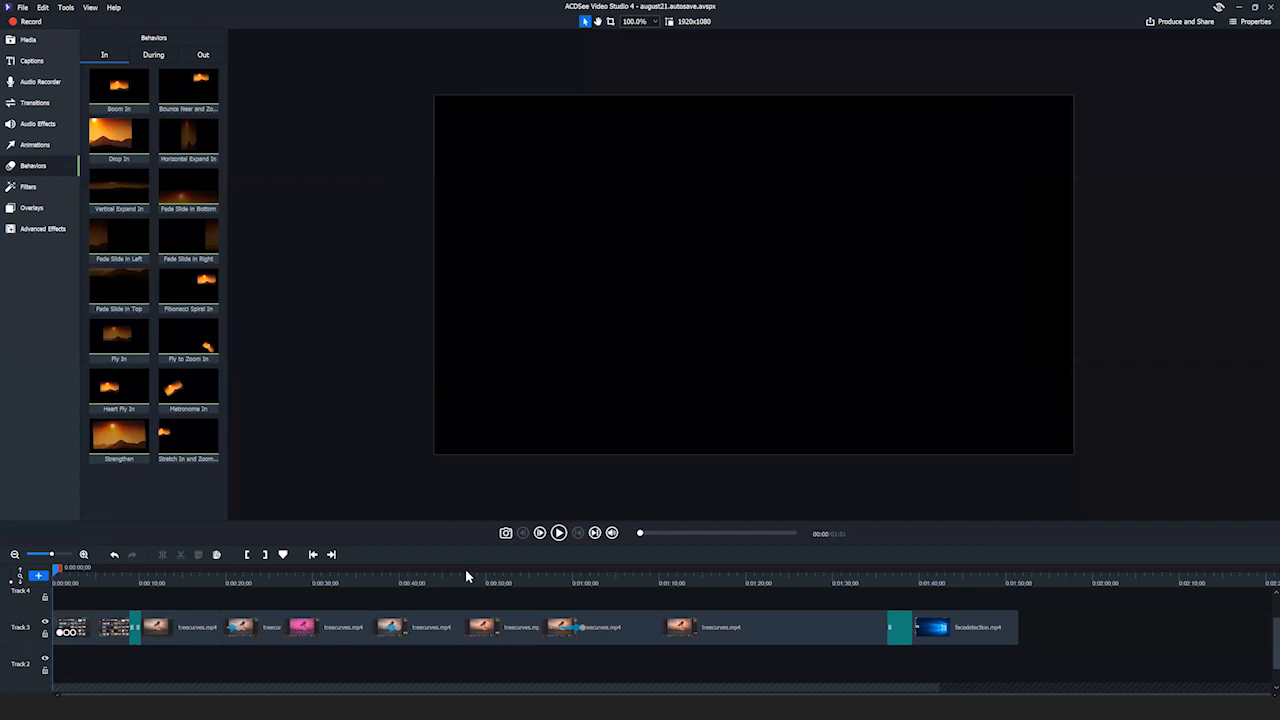
click(559, 533)
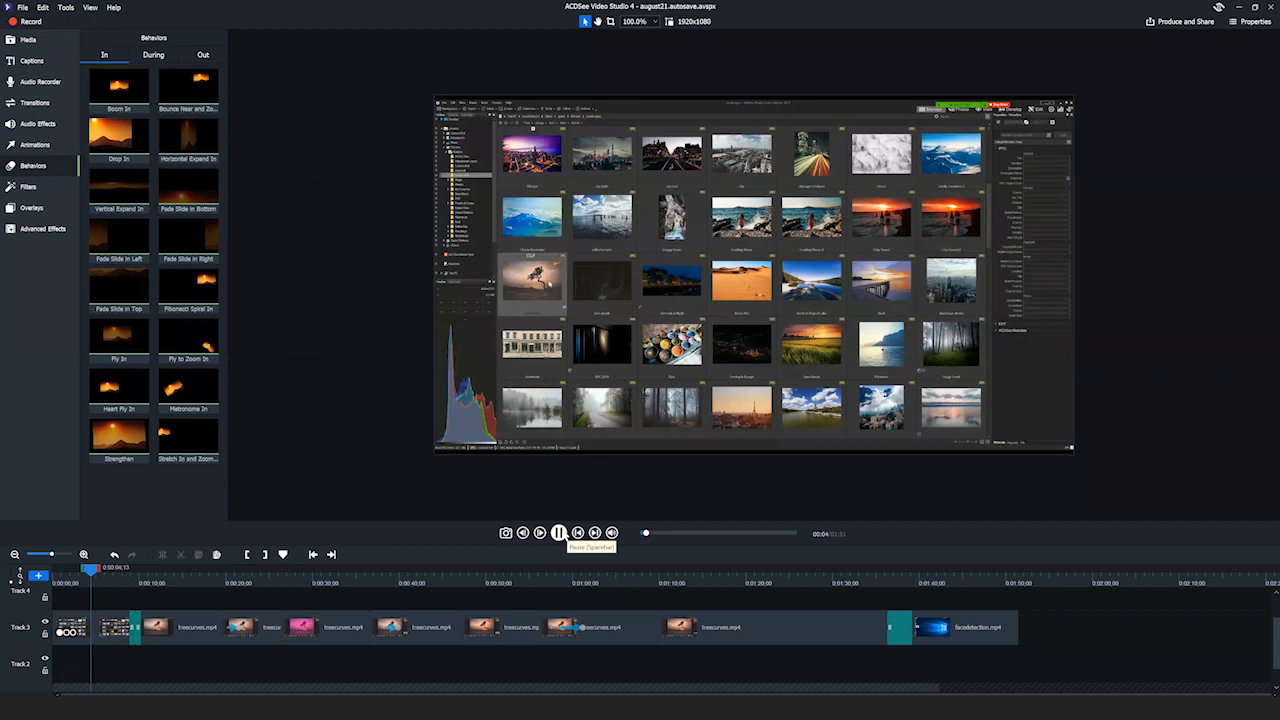
key(space)
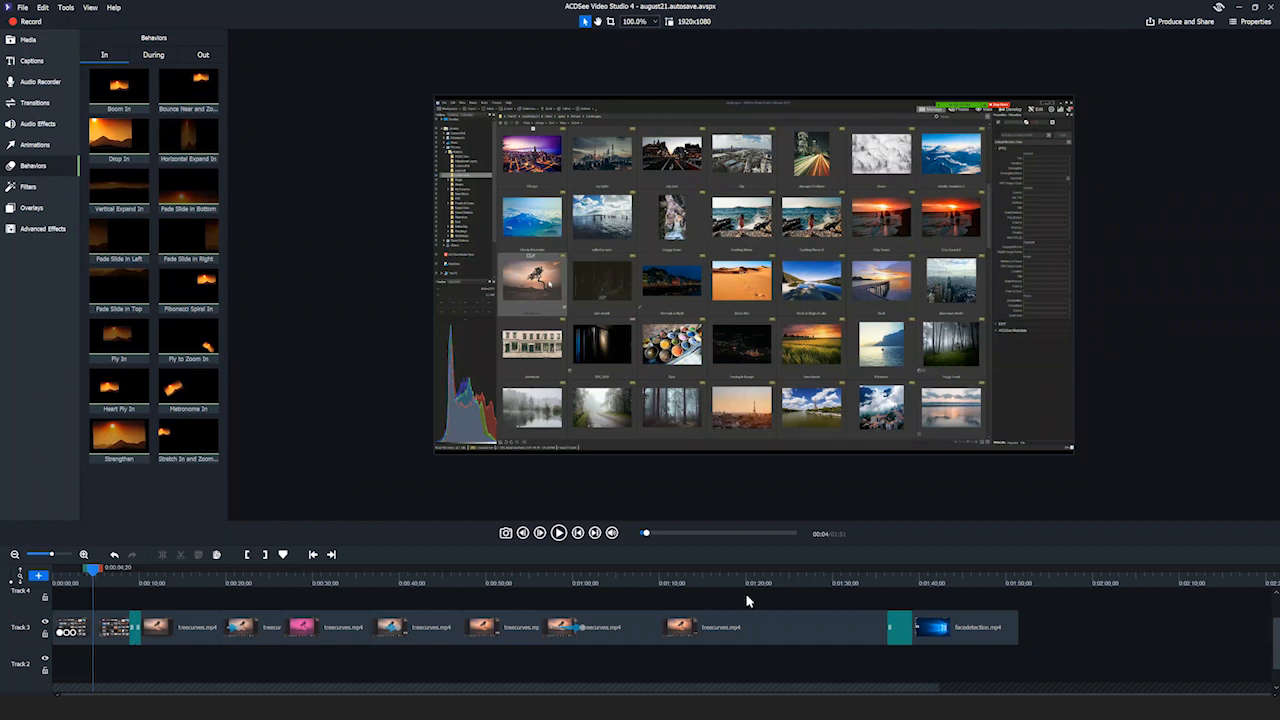
Apply the Vertical Expand In behavior to the last treecurves.mp4 clip, just before facedetection.mp4
click(762, 631)
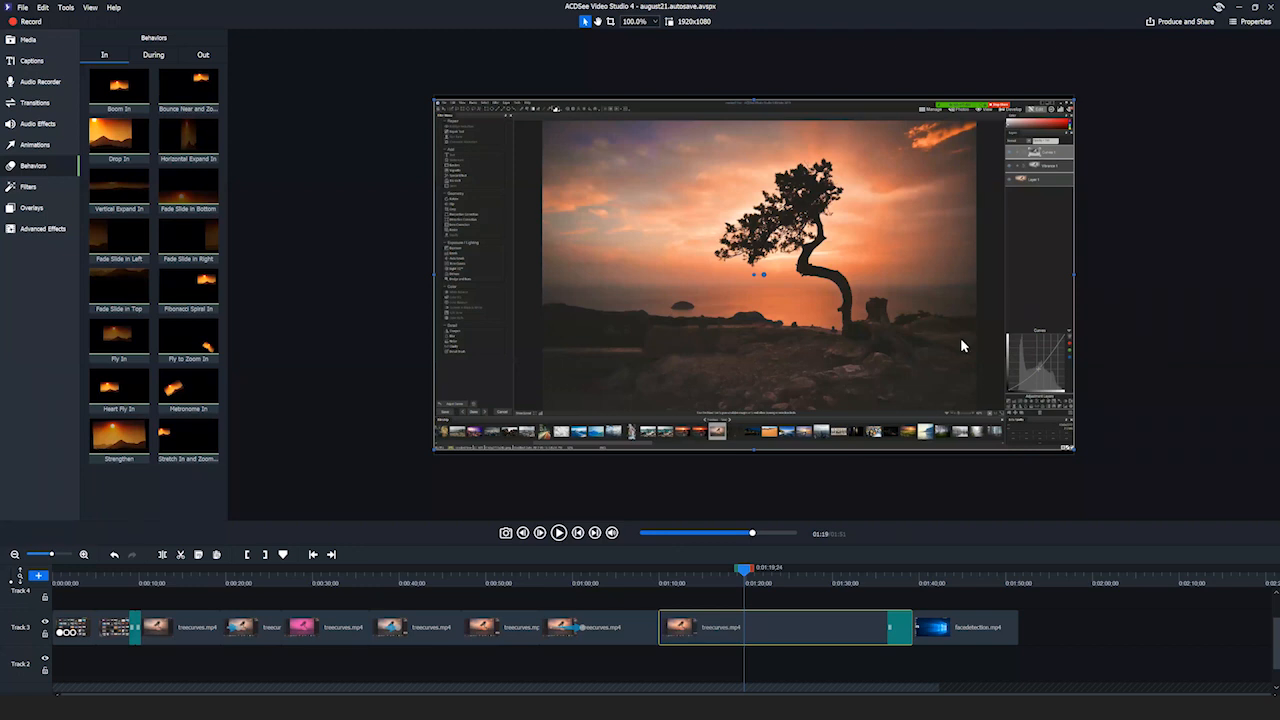
click(102, 61)
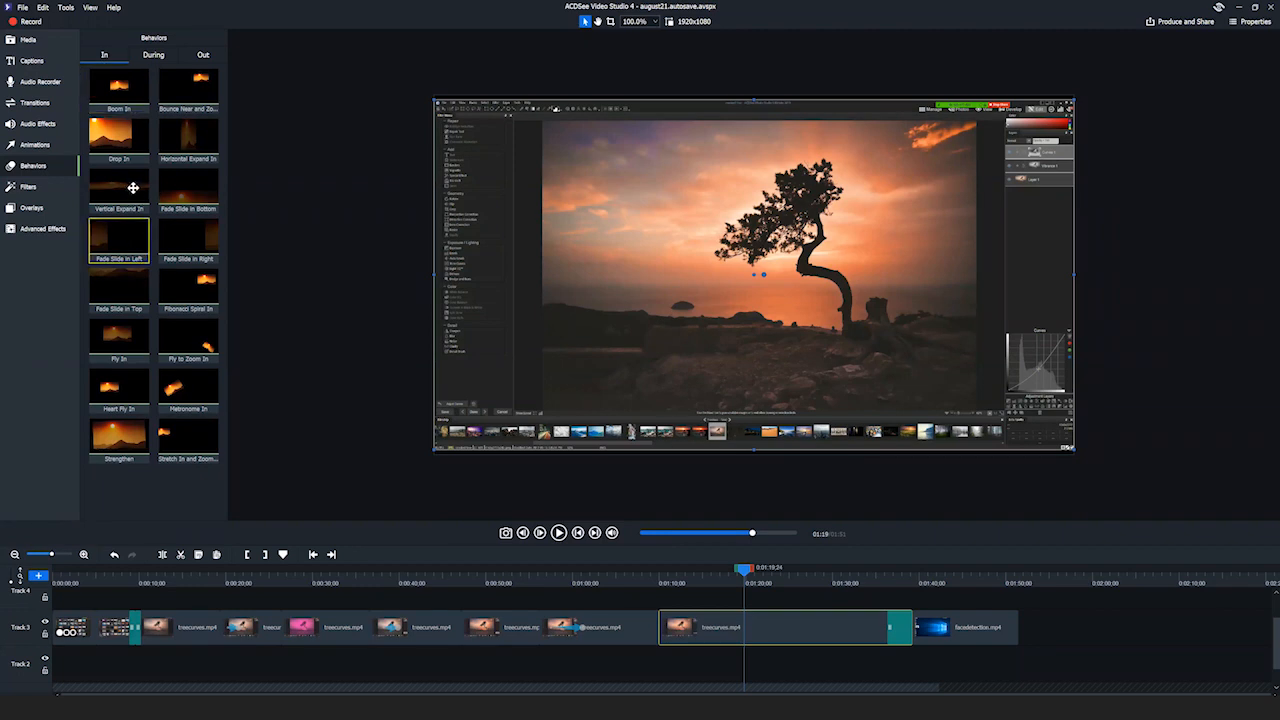
drag(129, 187, 695, 636)
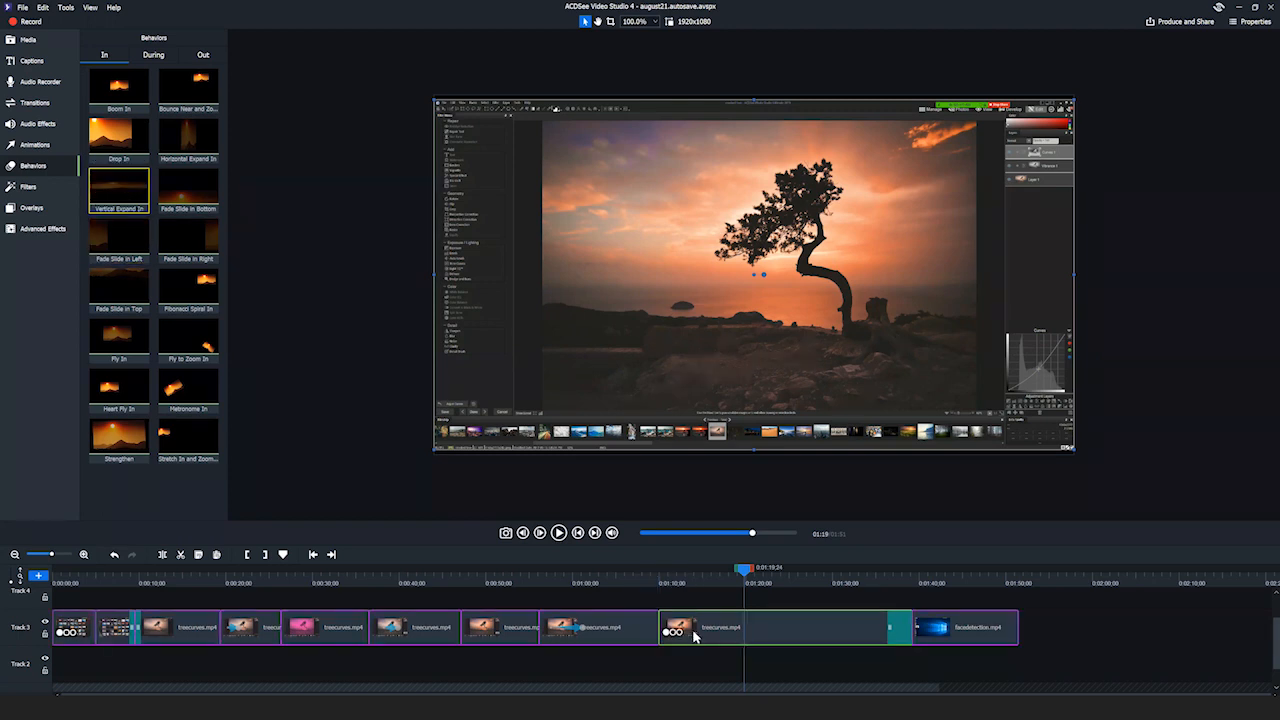
Add the Vertical Shrink Out behavior to the same last treecurves.mp4 clip
click(158, 57)
click(198, 58)
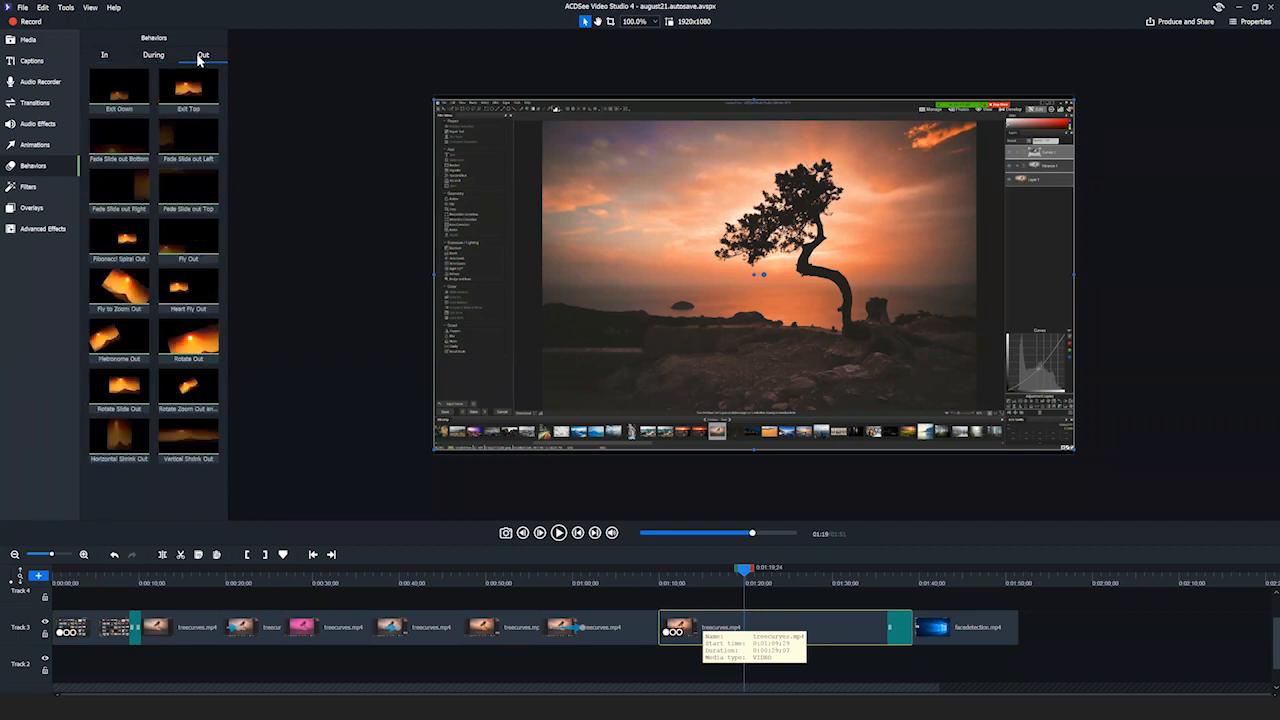
click(136, 190)
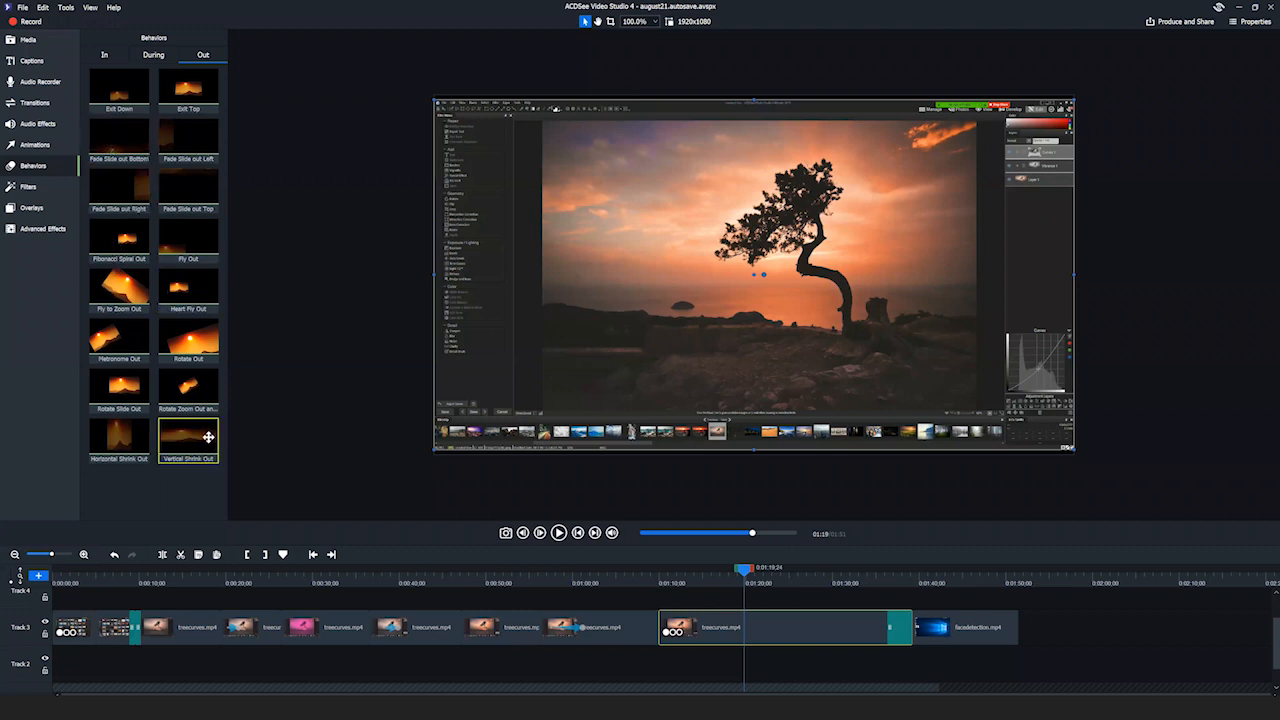
click(118, 441)
click(199, 440)
drag(186, 441, 793, 633)
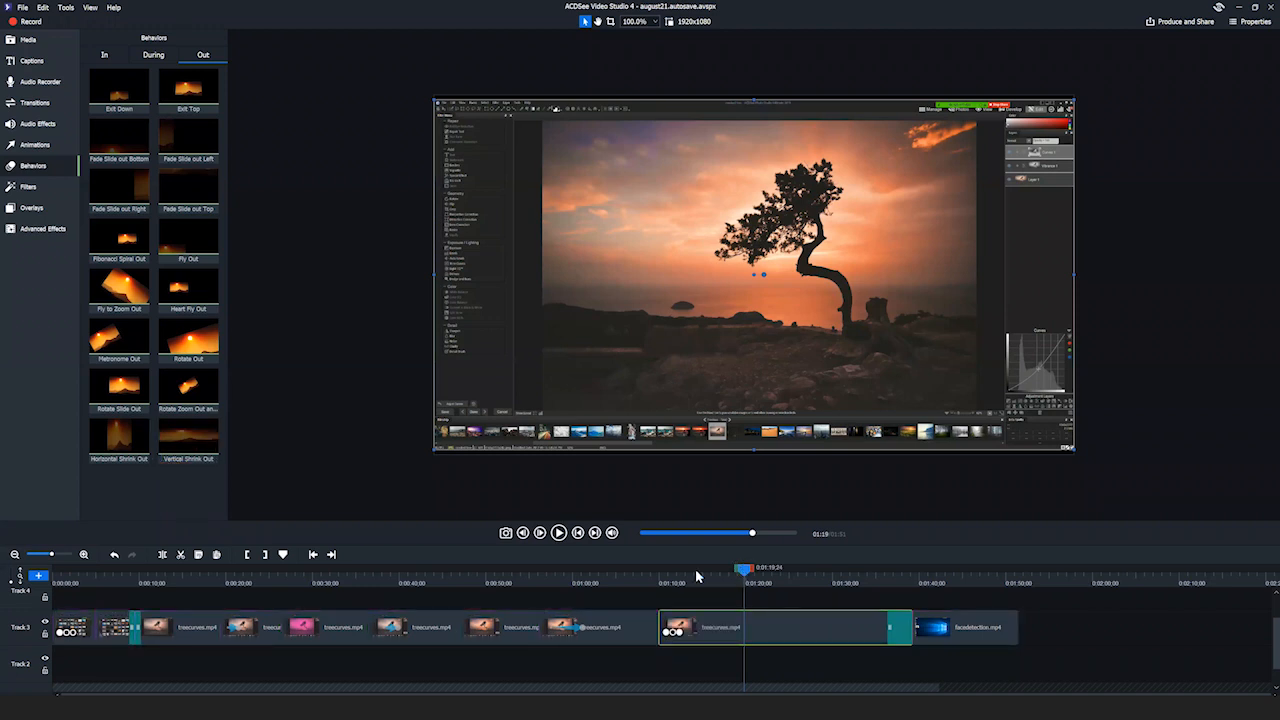
Scrub across the last treecurves.mp4 clip and show its properties with the Out behavior's style, movement and speed
click(641, 570)
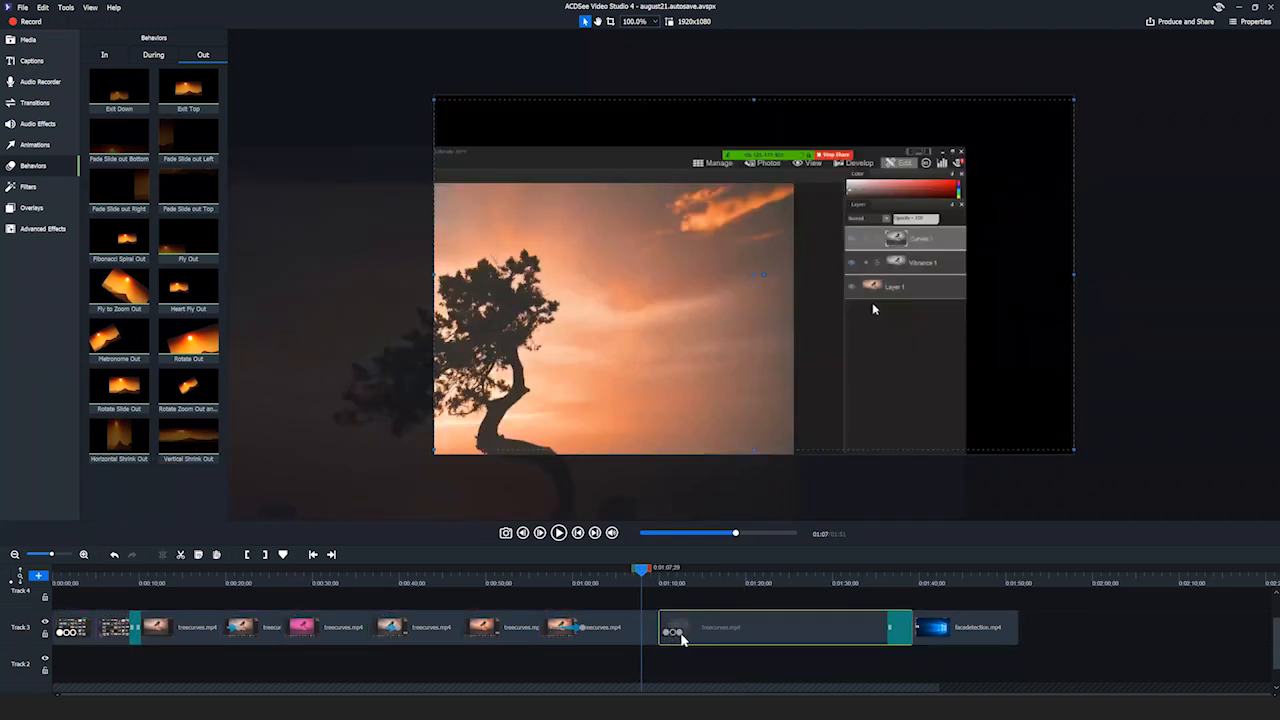
drag(641, 570, 738, 578)
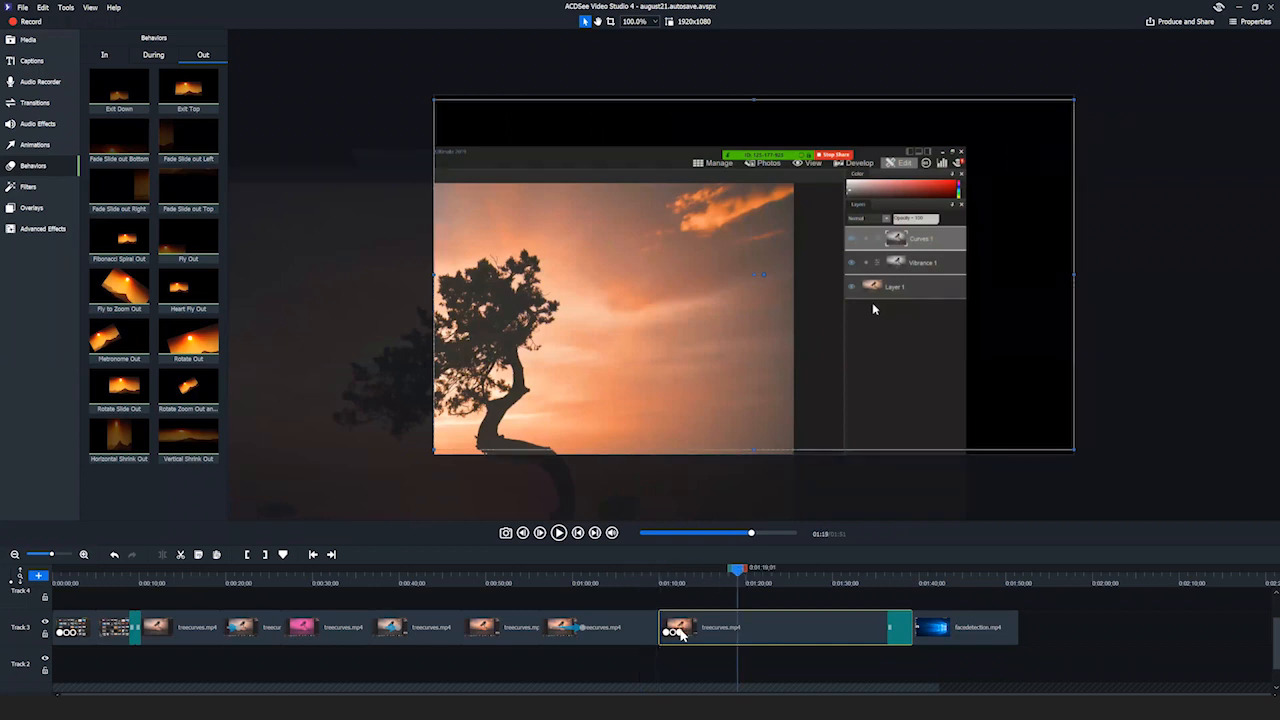
click(682, 635)
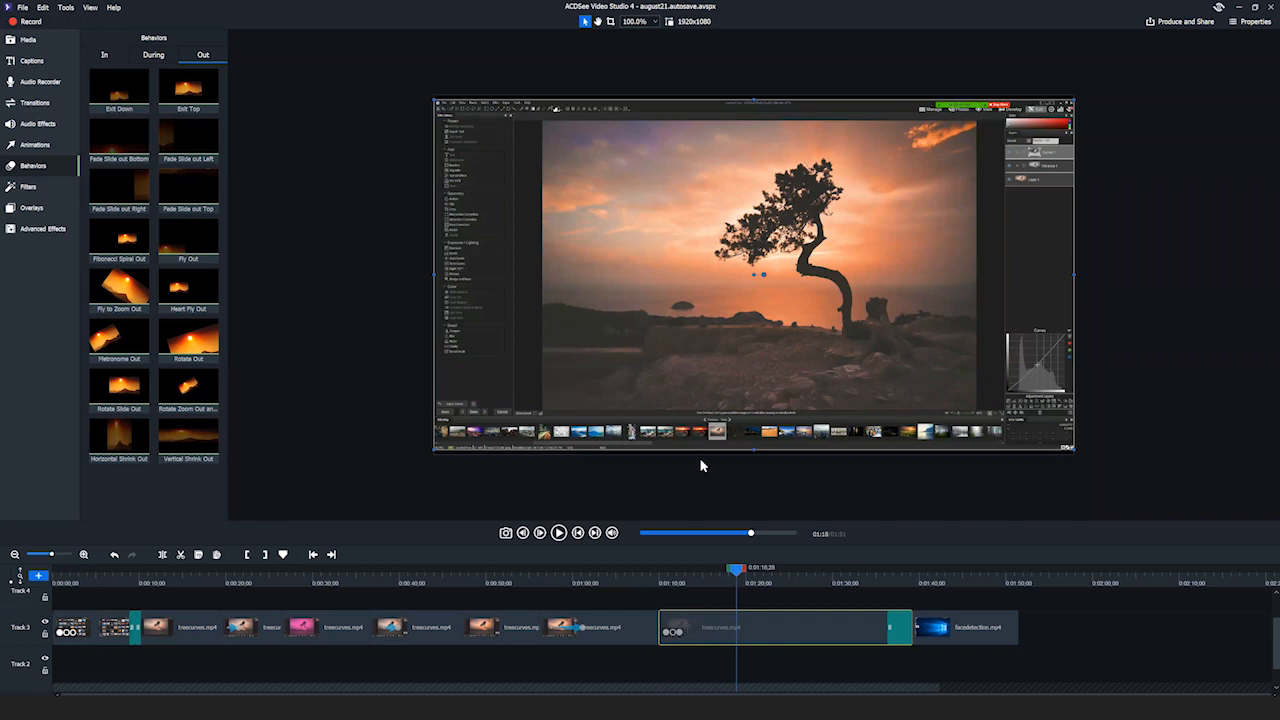
click(1248, 23)
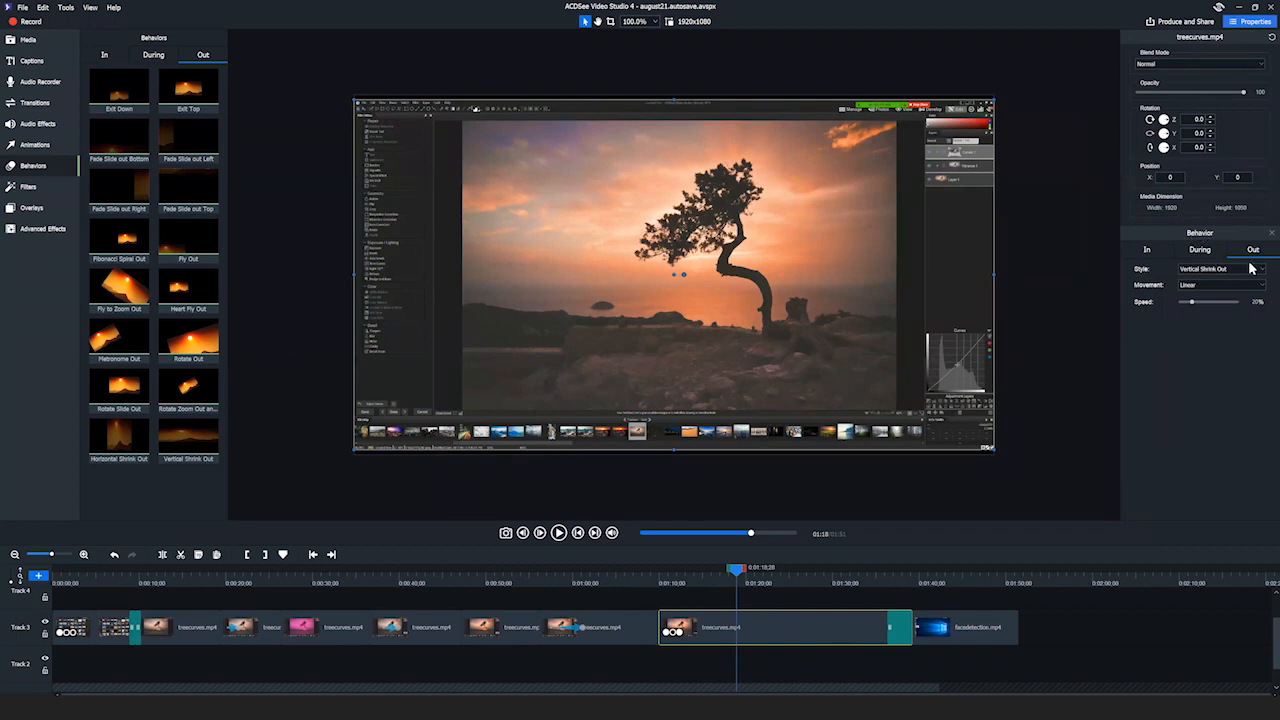
click(1238, 252)
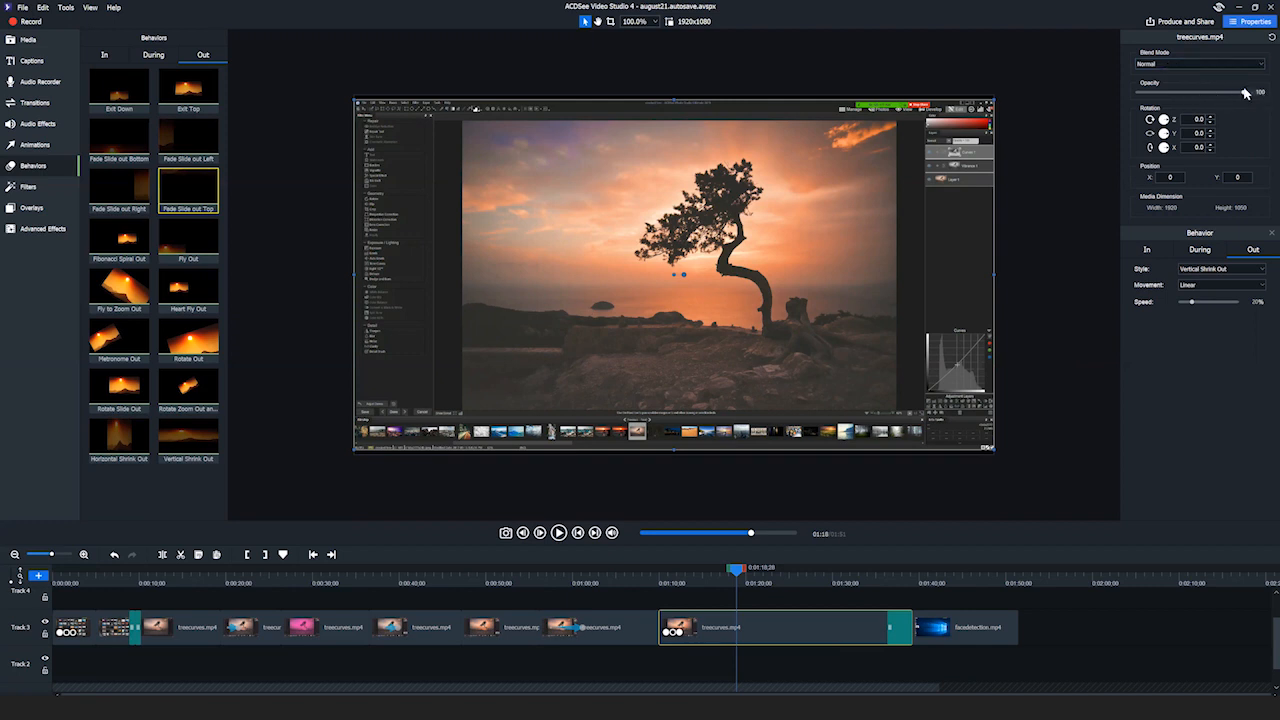
Try the last treecurves.mp4 clip at an opacity of 6 and restore it to 100
drag(1243, 94, 1110, 92)
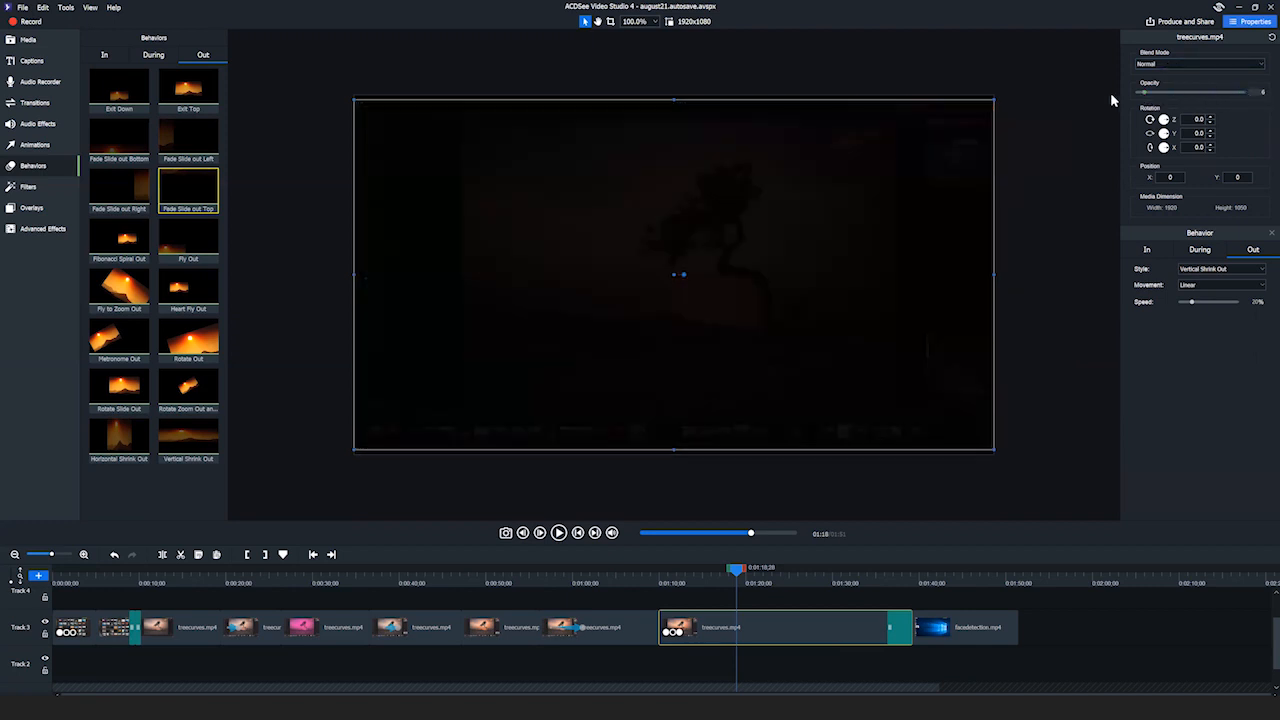
drag(1205, 104, 1278, 101)
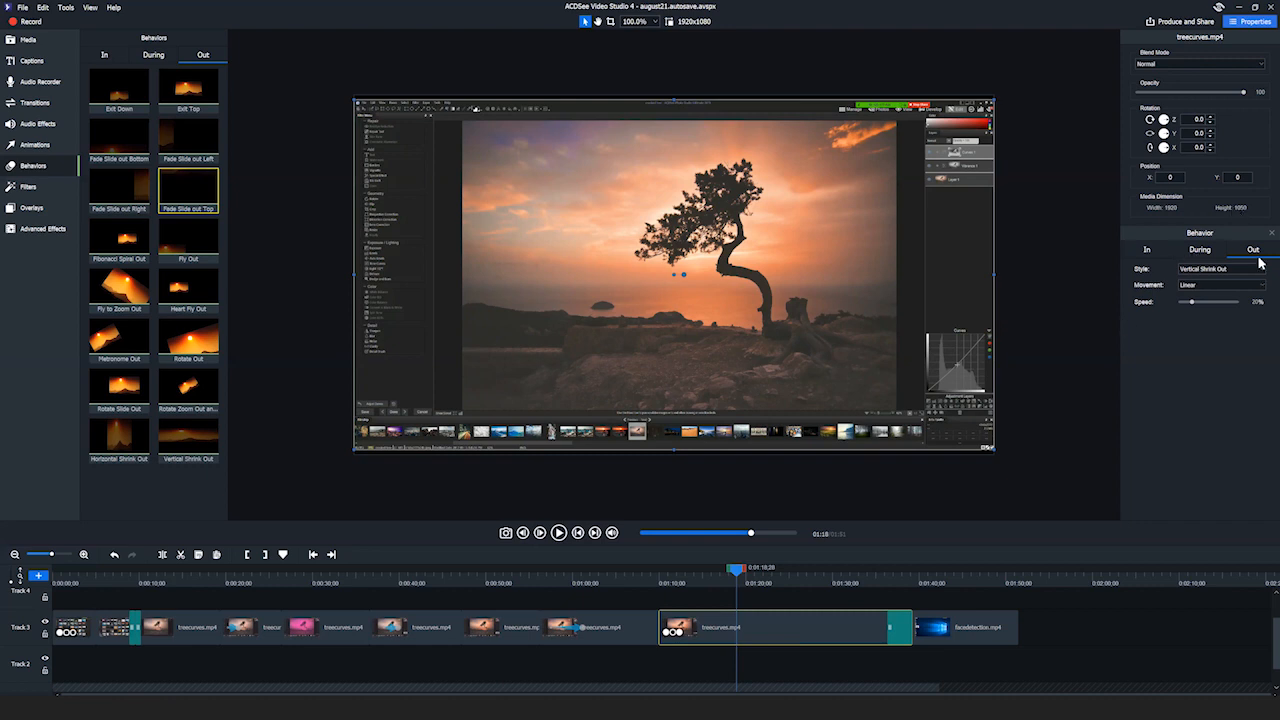
Show the clip's In behavior settings and play back its entrance from about 0:01:09
click(1152, 251)
drag(735, 578, 650, 588)
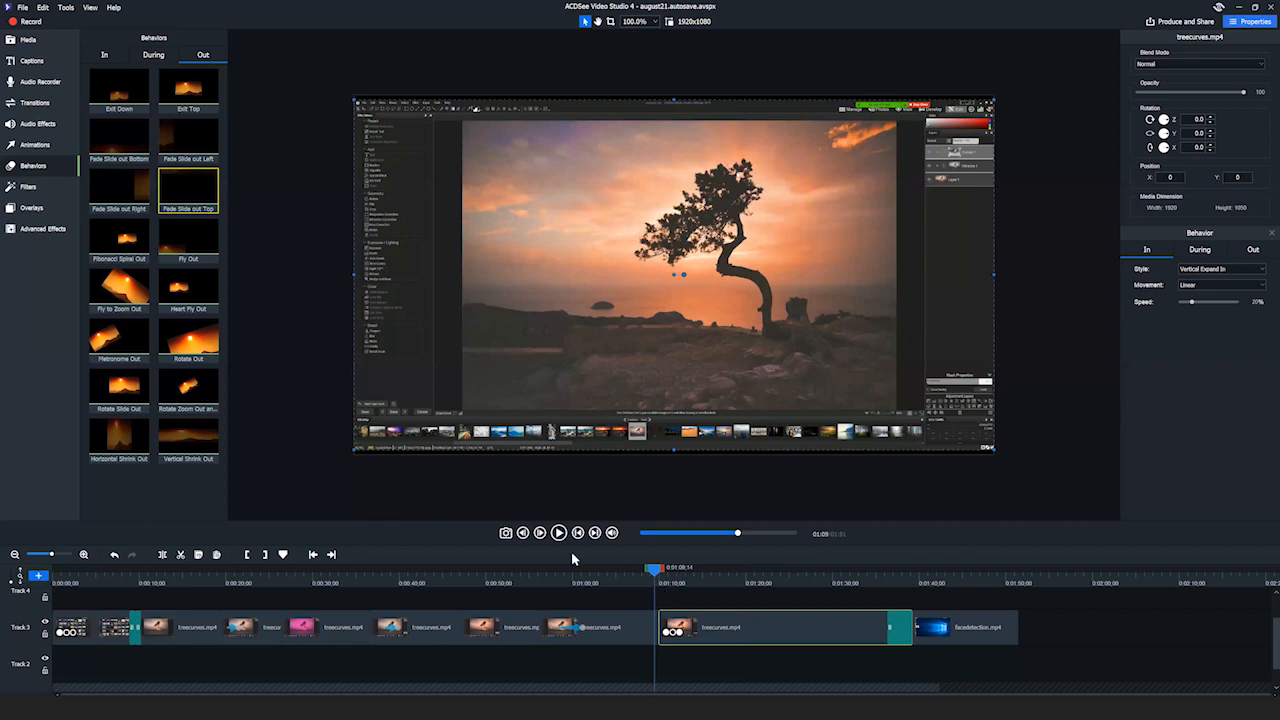
click(559, 532)
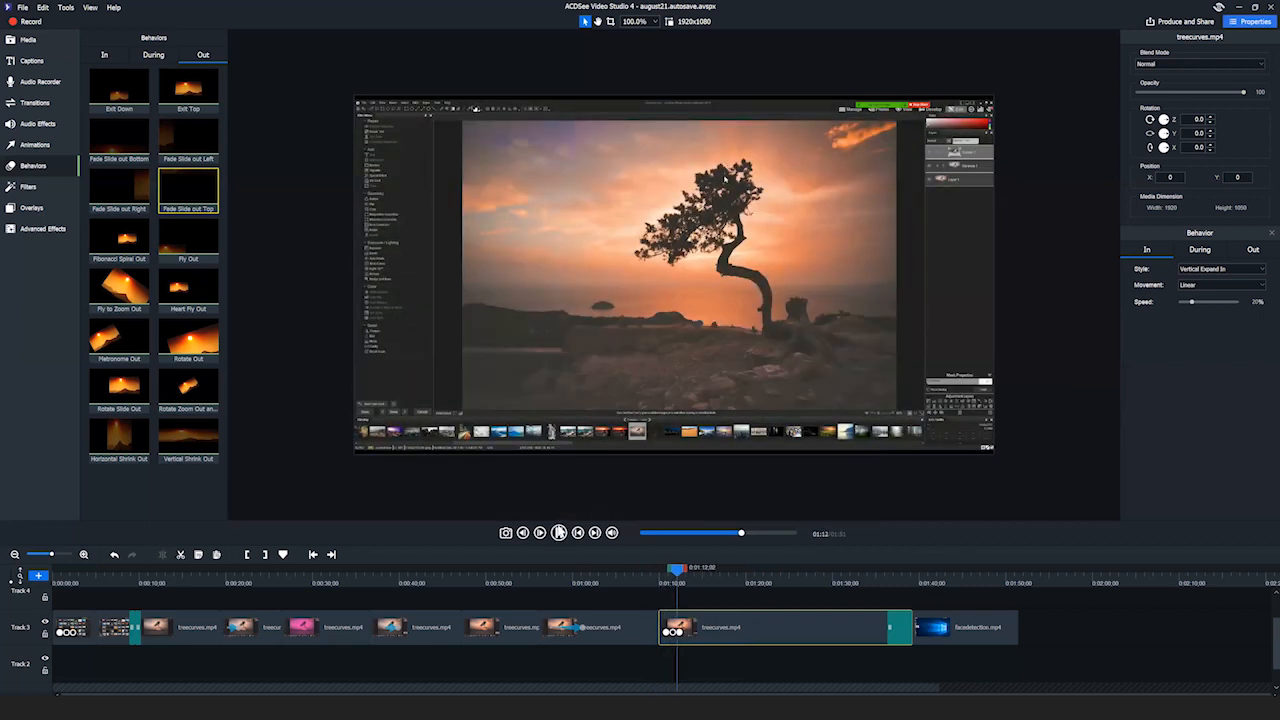
Try a much faster speed for the clip's Vertical Expand In behavior, keeping Linear movement, and play back the entrance
click(559, 532)
click(1199, 286)
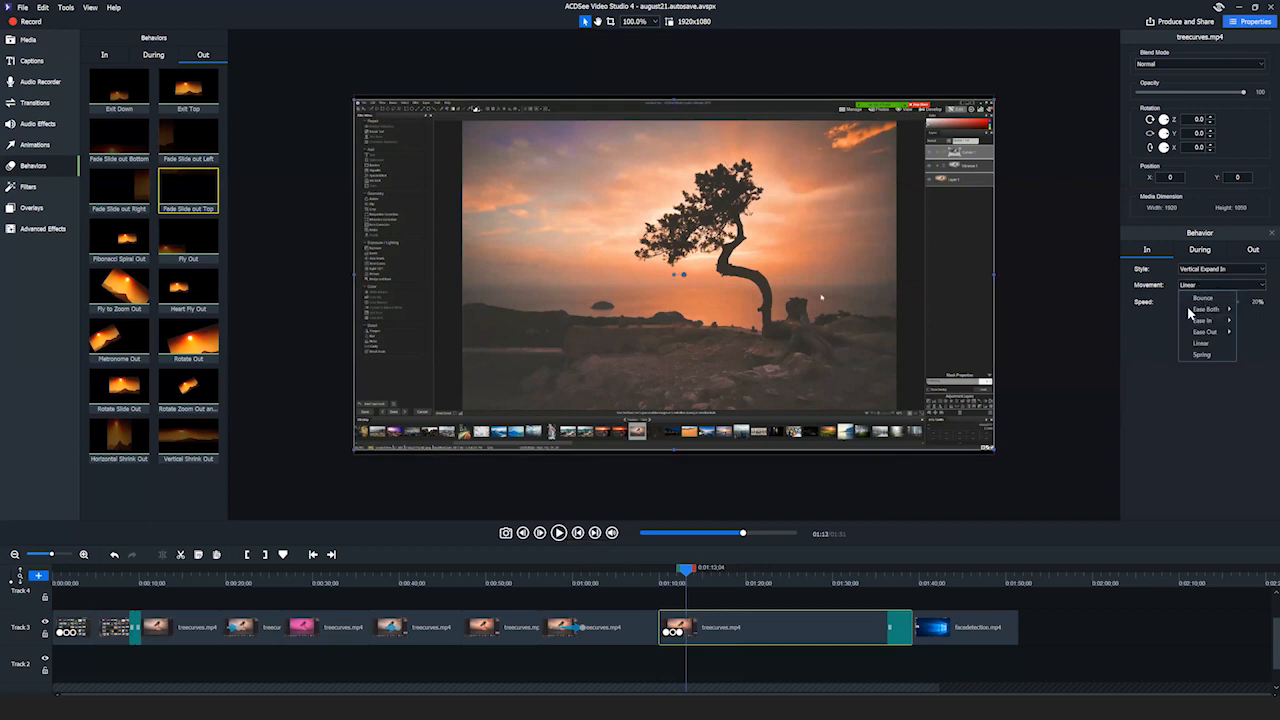
click(1199, 288)
drag(1219, 303, 1230, 304)
click(659, 574)
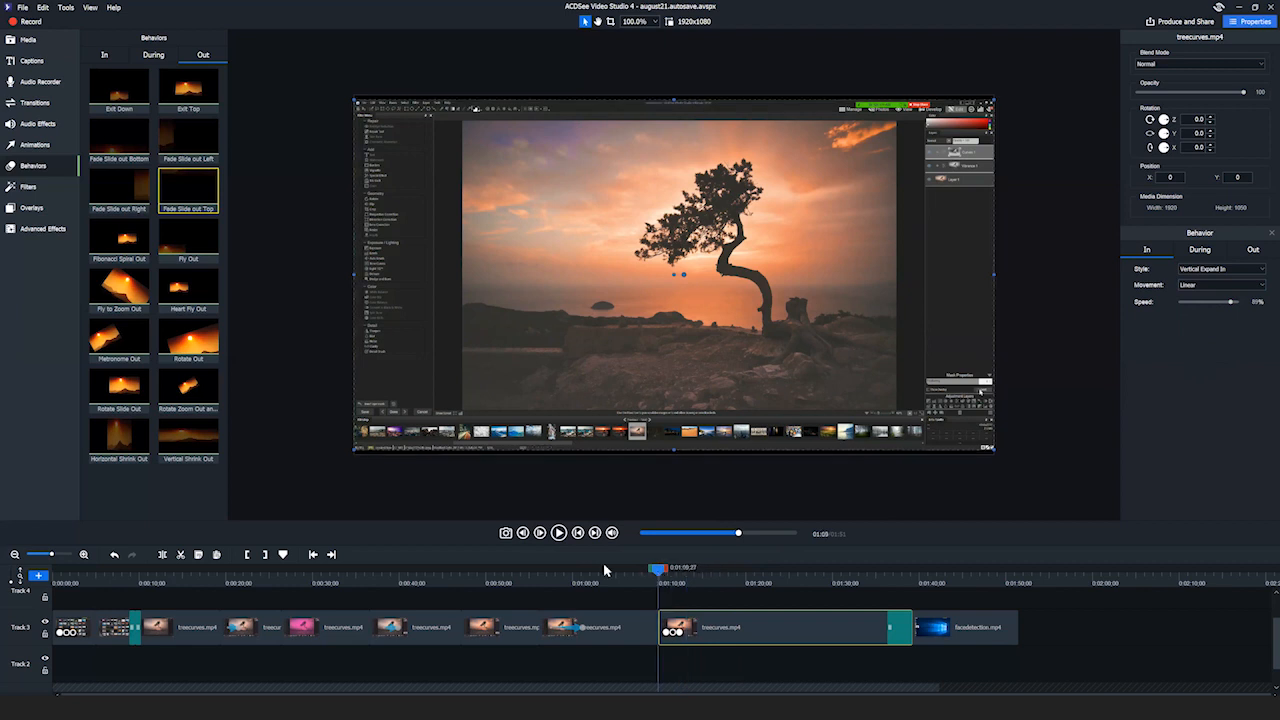
click(557, 533)
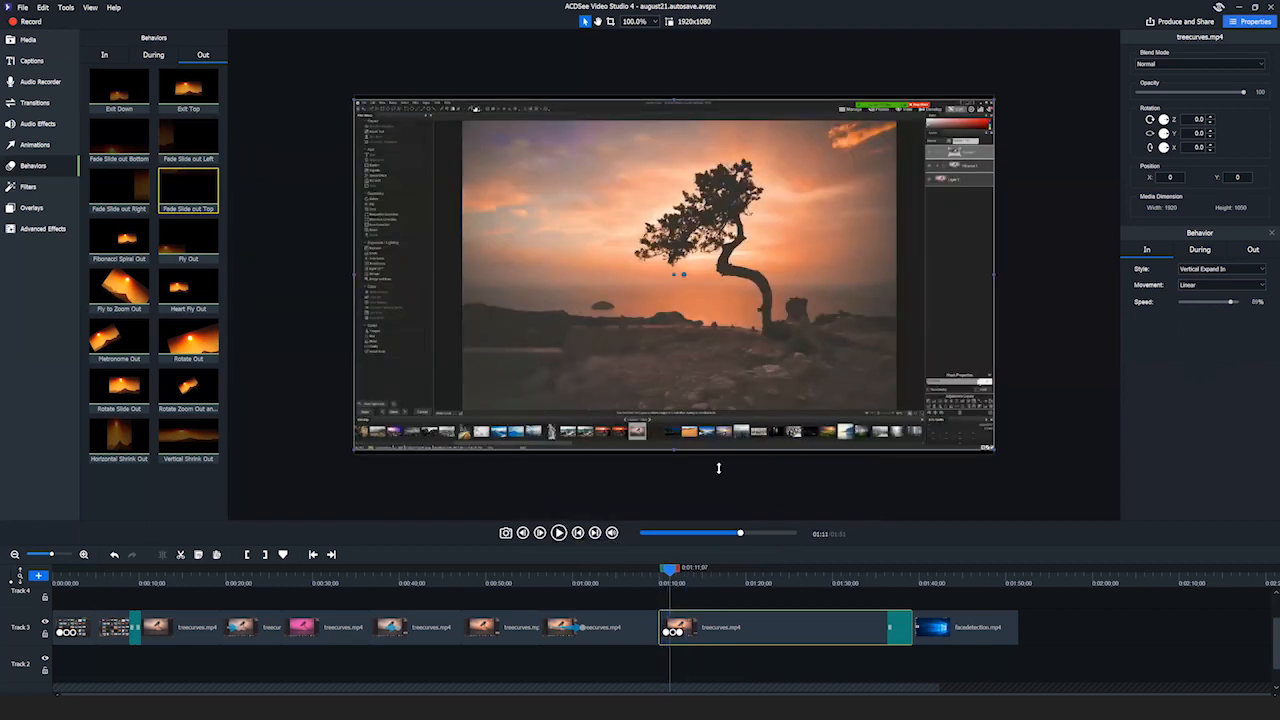
Set the clip's In behavior speed to 42% and play back its entrance from the start of the clip
drag(1231, 302, 1204, 306)
drag(669, 569, 655, 574)
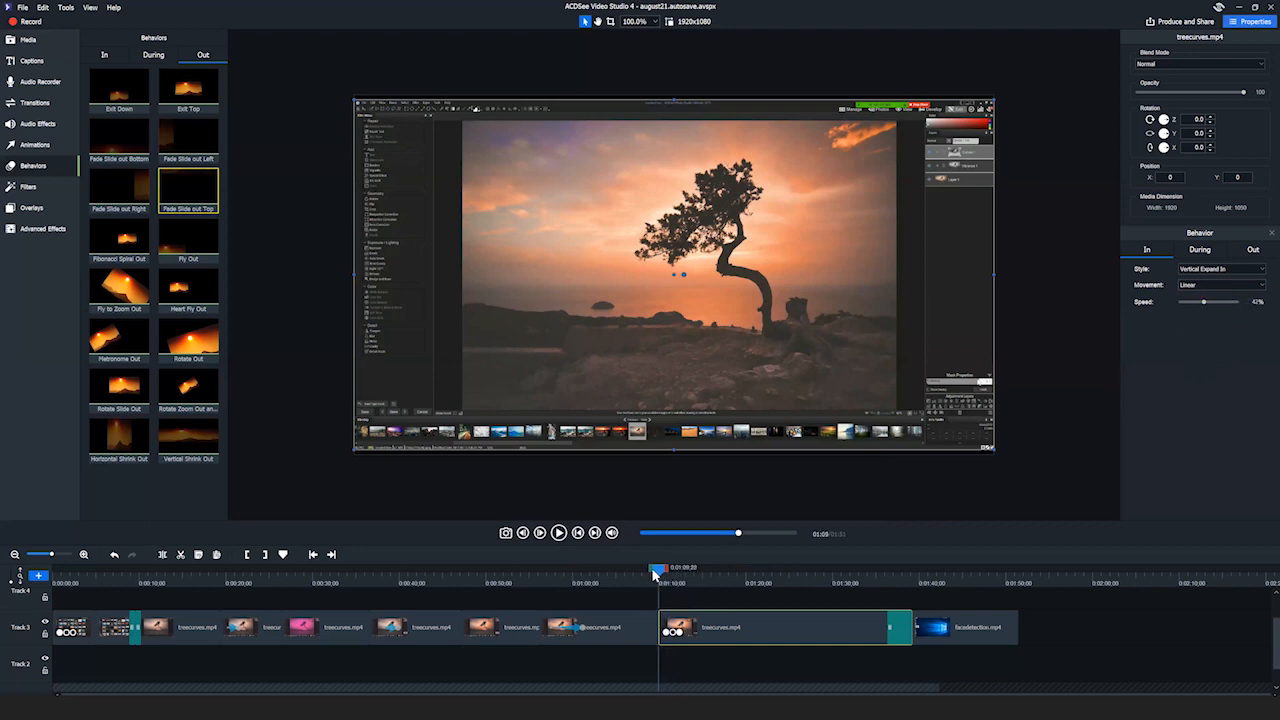
click(558, 532)
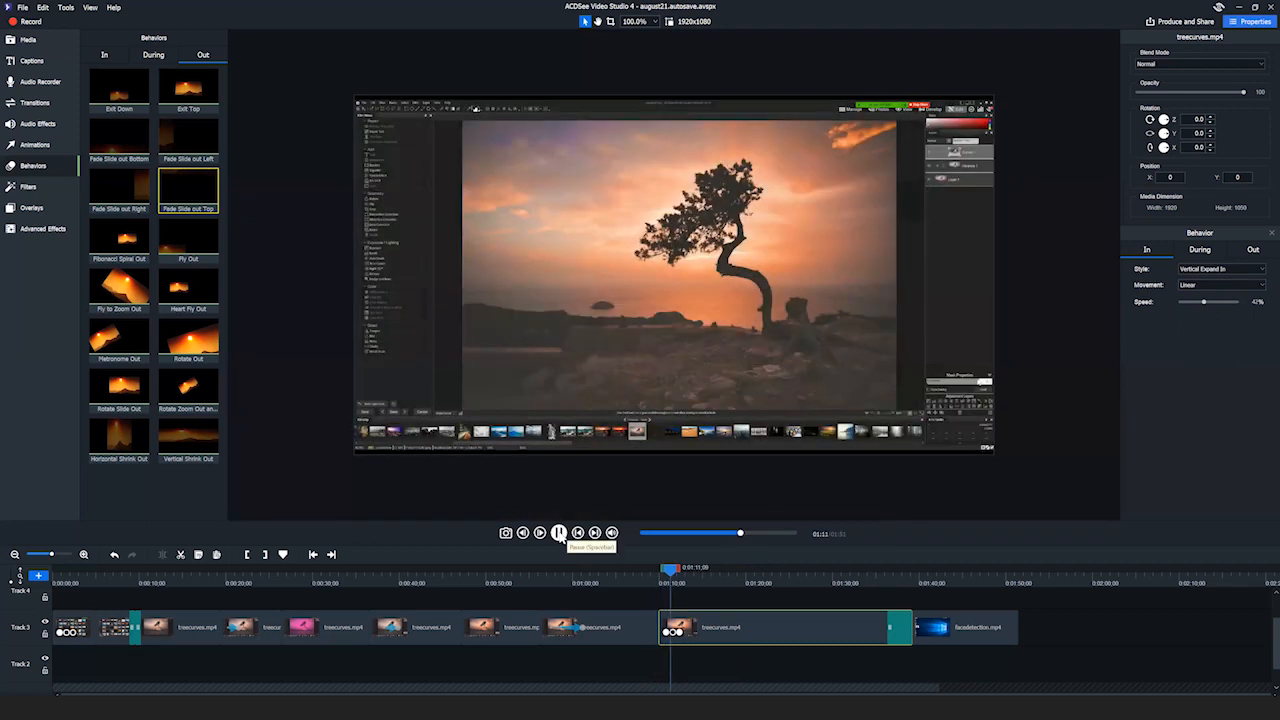
click(688, 570)
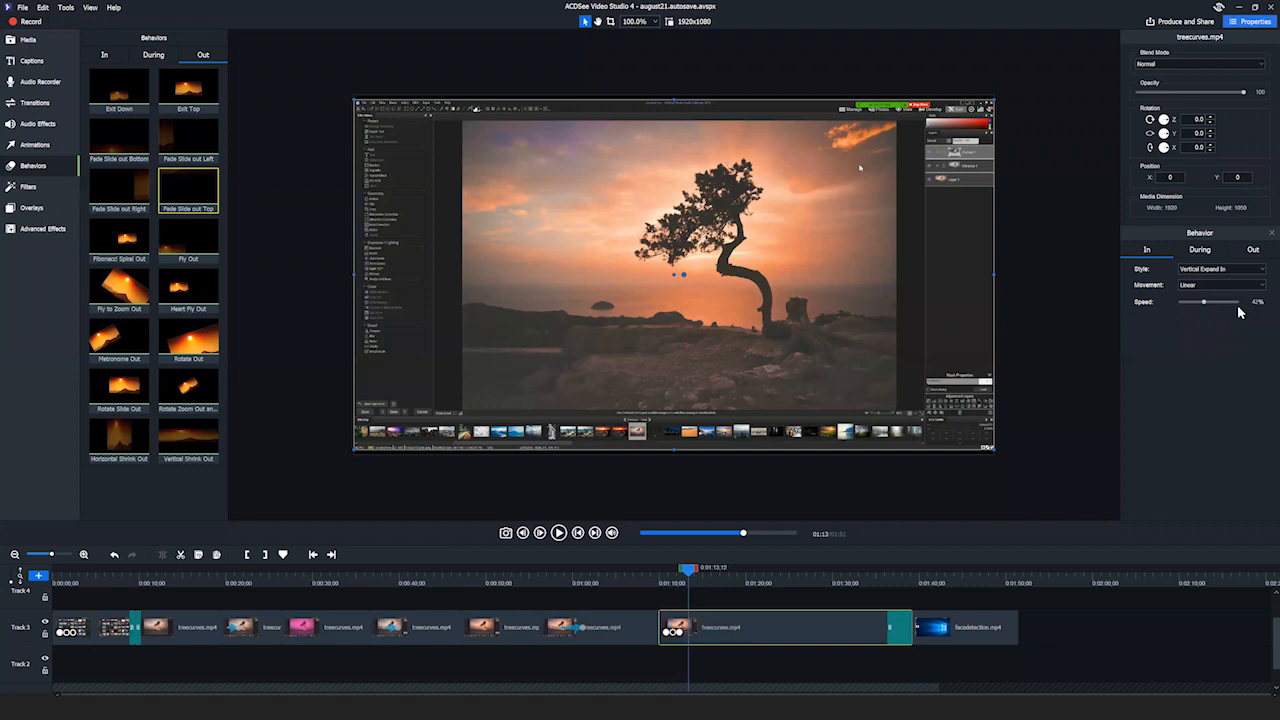
Examine the clip's During and Out behavior settings and look over the available During and Out behaviors
click(1200, 251)
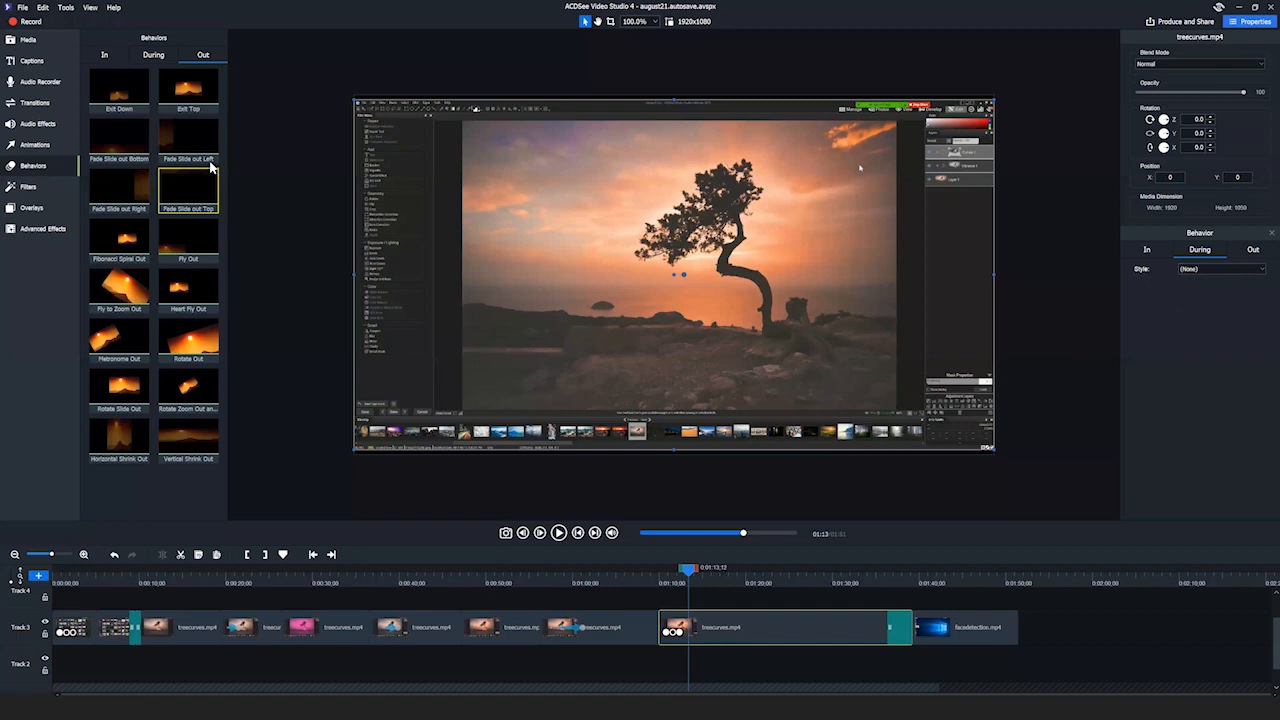
click(153, 55)
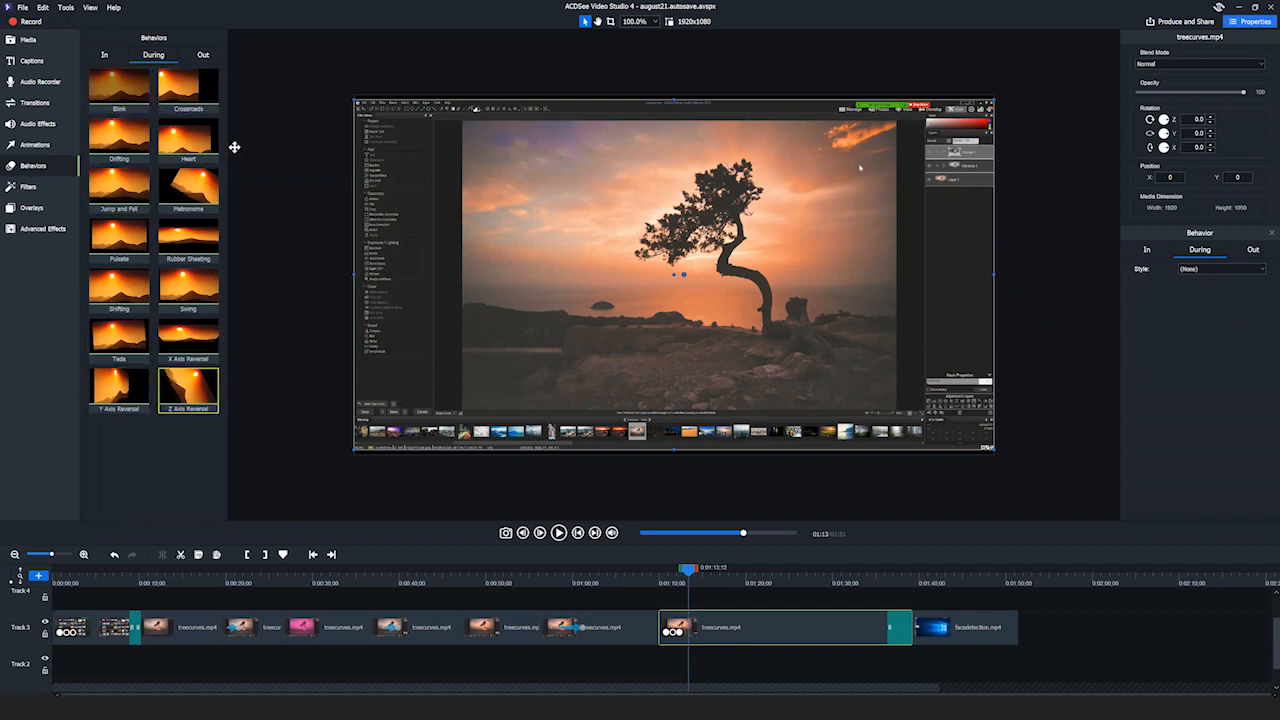
click(203, 55)
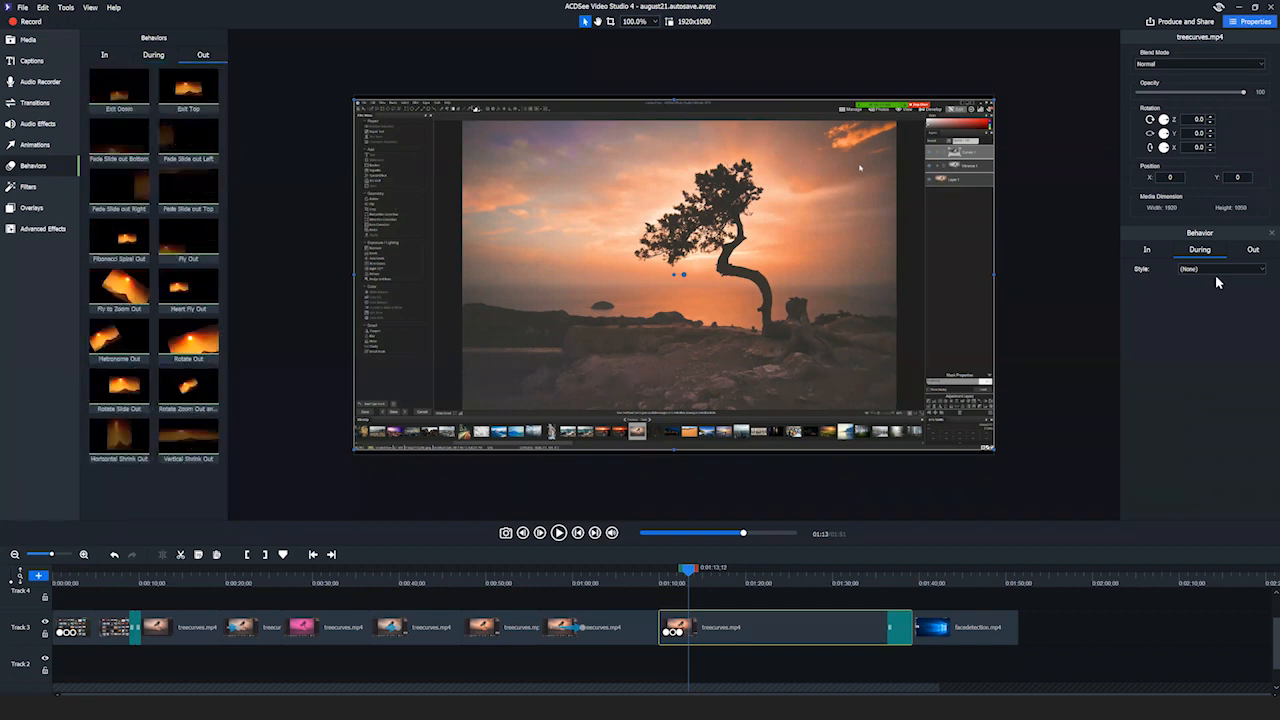
click(1251, 252)
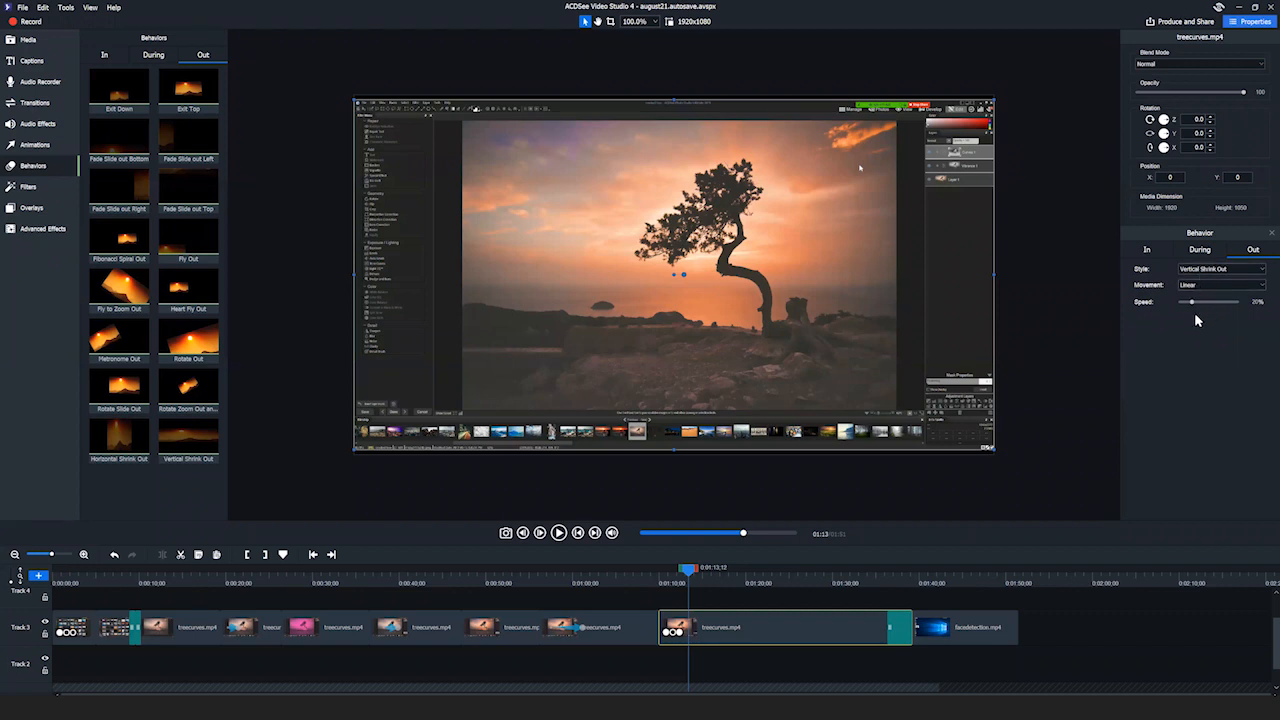
Set the speed of the clip's Vertical Shrink Out behavior to 42%, matching its In behavior
click(1150, 250)
click(1254, 301)
click(1232, 334)
key(ctrl+a)
click(1255, 252)
click(1234, 381)
Play back the last treecurves.mp4 clip from about 0:01:09 through to its exit
click(663, 572)
click(652, 572)
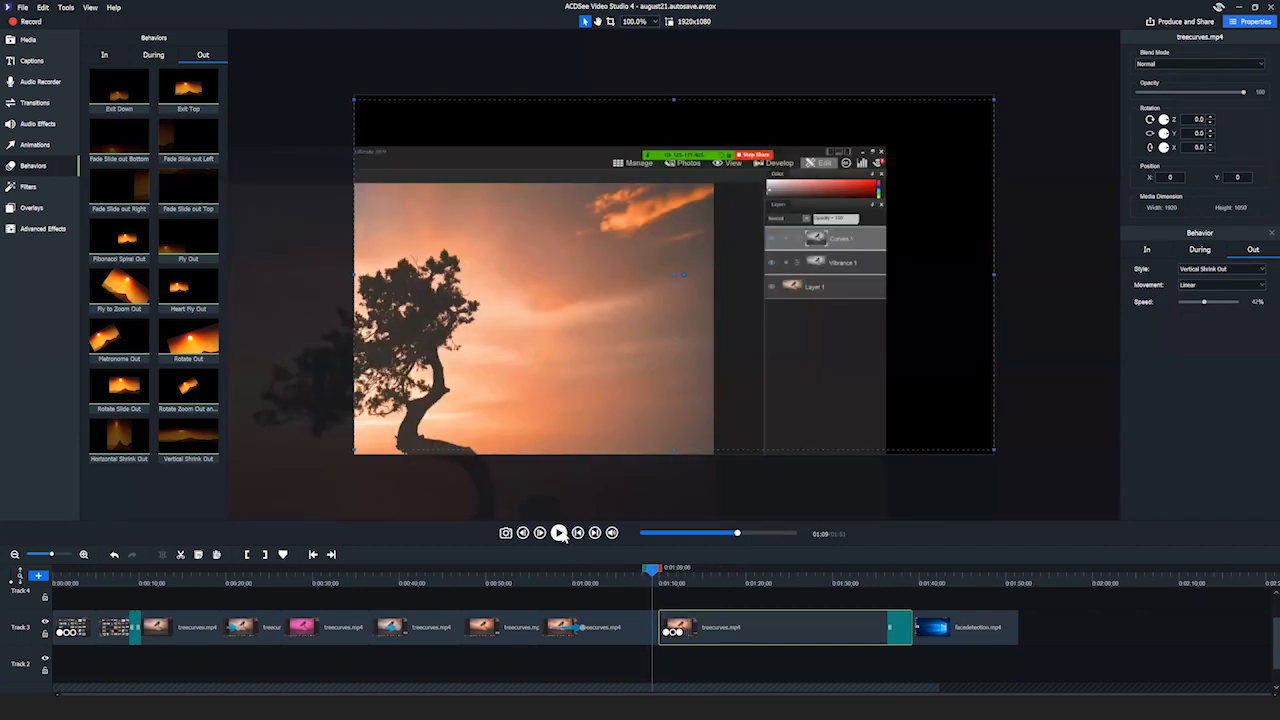
click(560, 533)
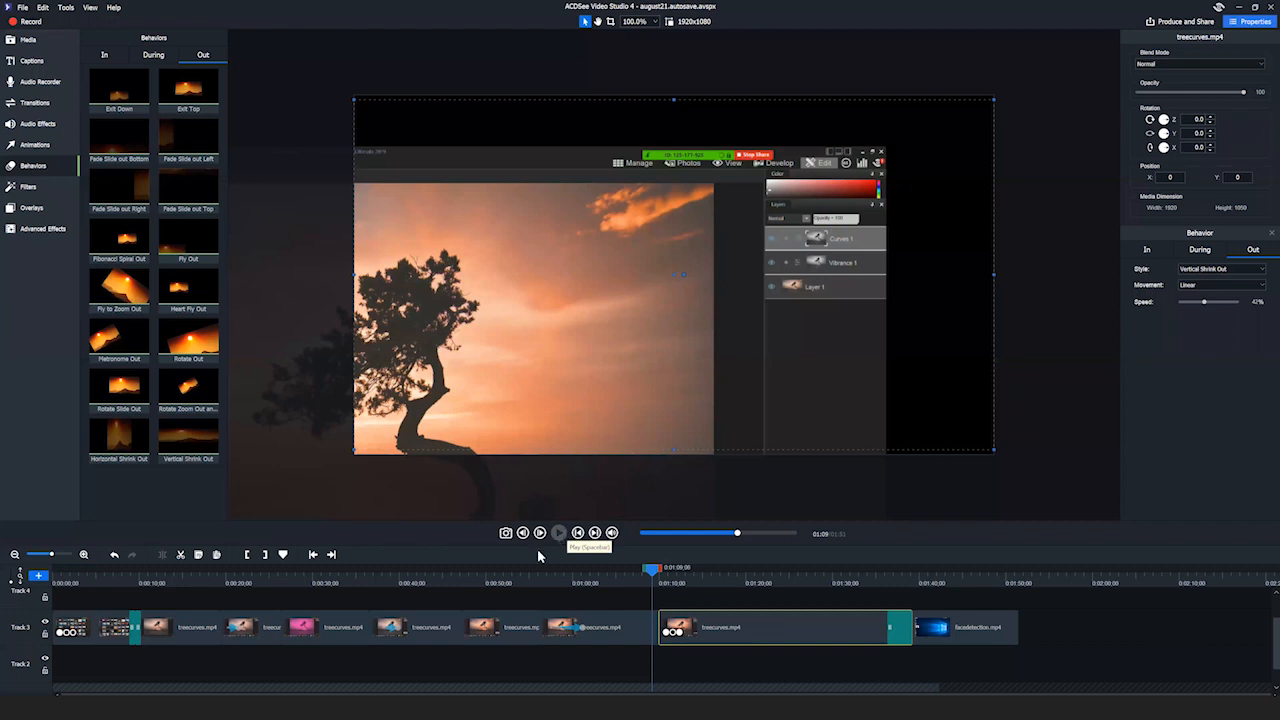
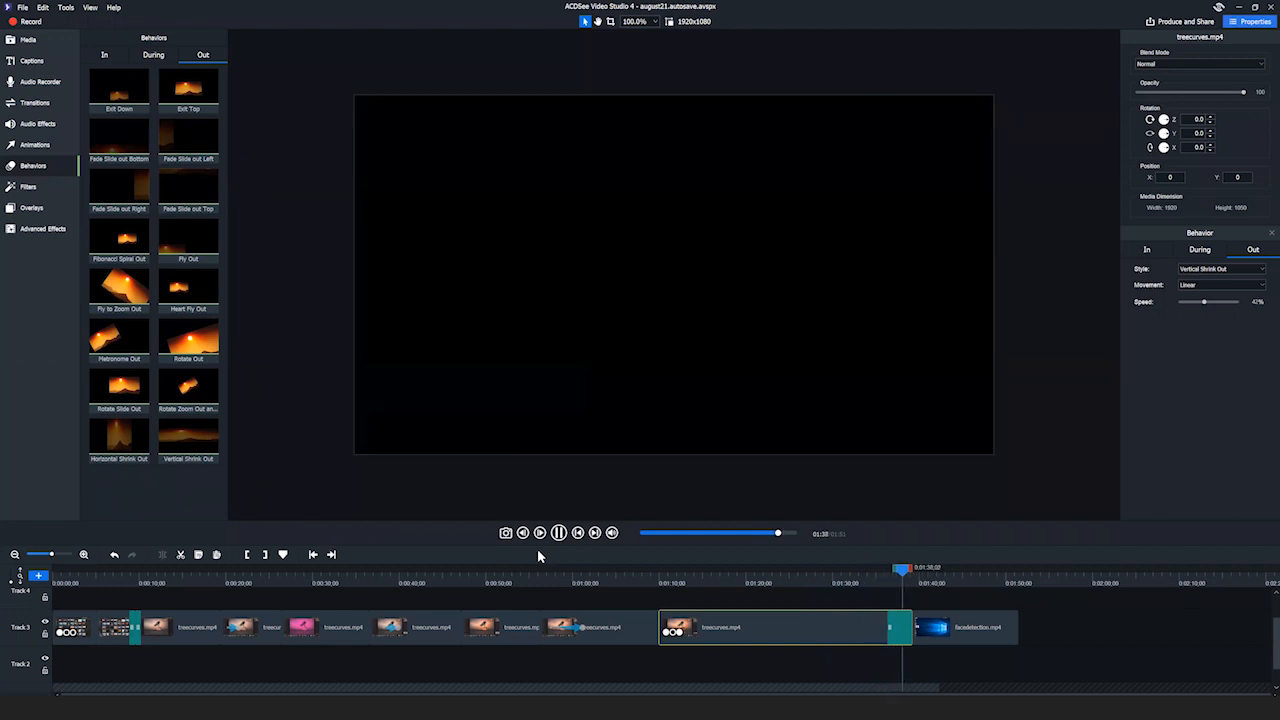
Try shortening the Fade to Black transition at the last treecurves.mp4 clip's end to under one second and play it back
click(887, 568)
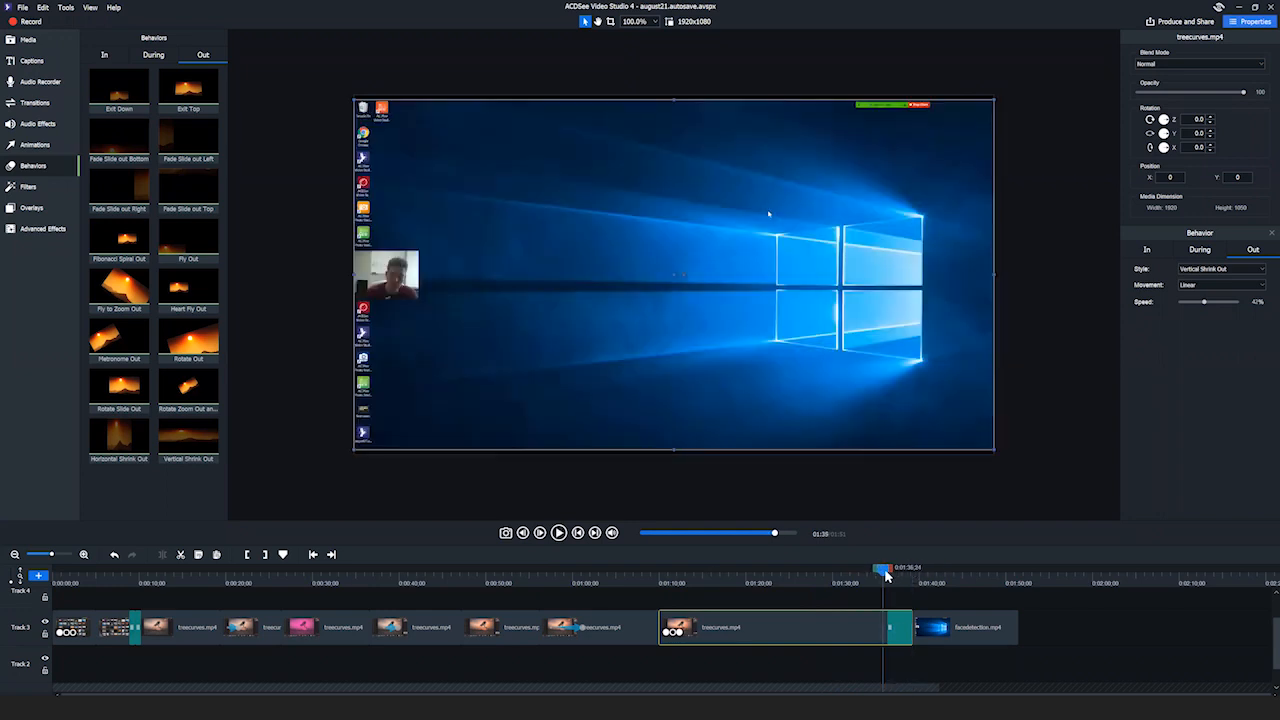
click(891, 627)
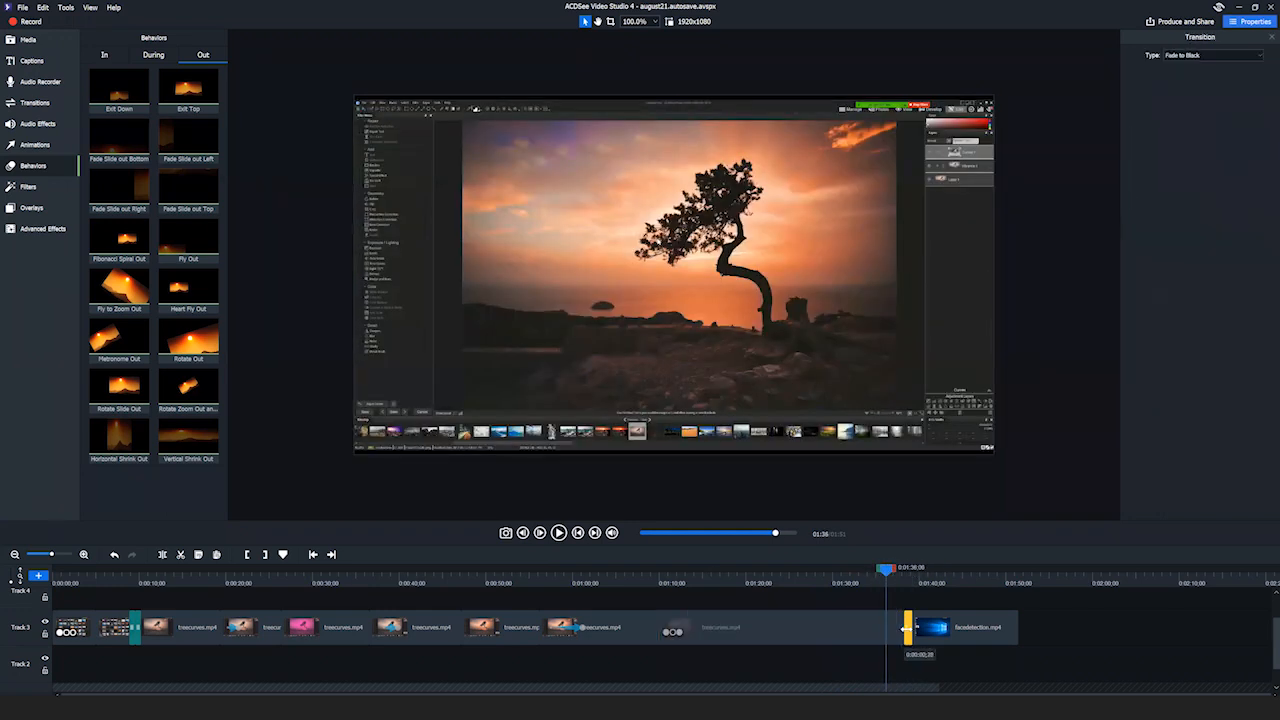
click(558, 532)
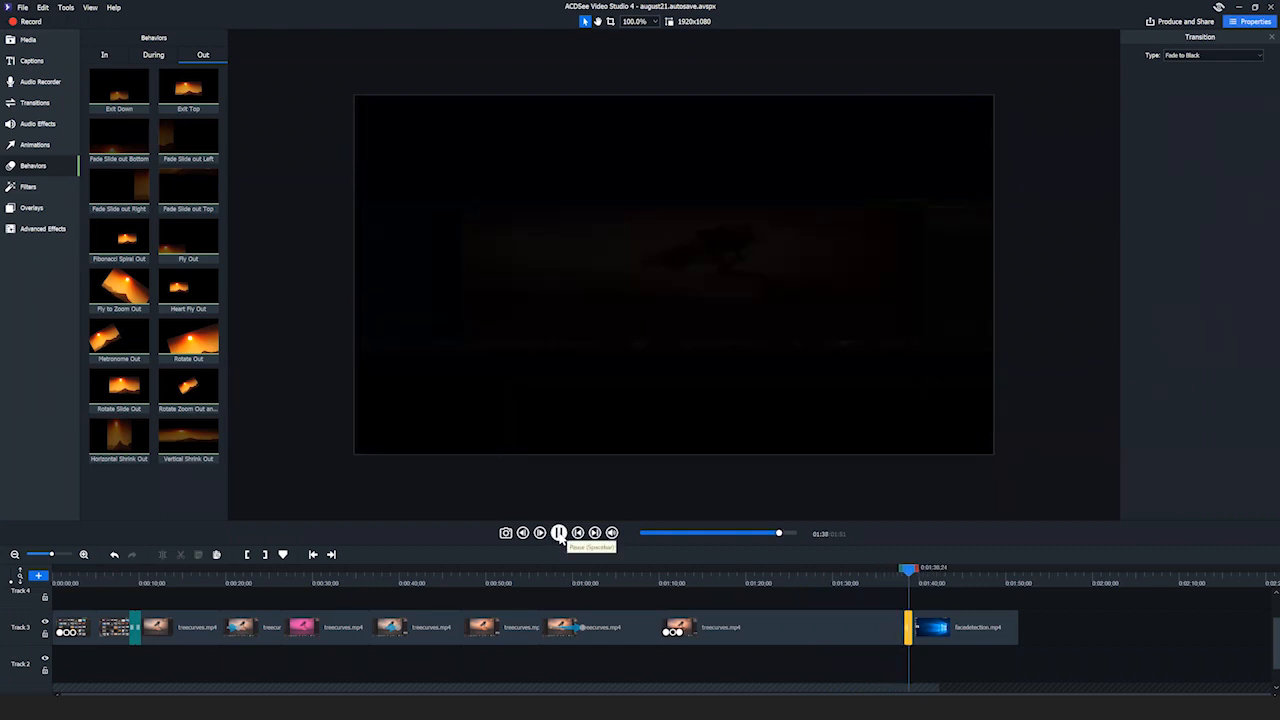
click(918, 570)
click(900, 570)
Lengthen the Fade to Black transition on the last treecurves.mp4 clip again and play back the exit from about 0:01:35
drag(906, 623, 886, 618)
drag(893, 572, 878, 570)
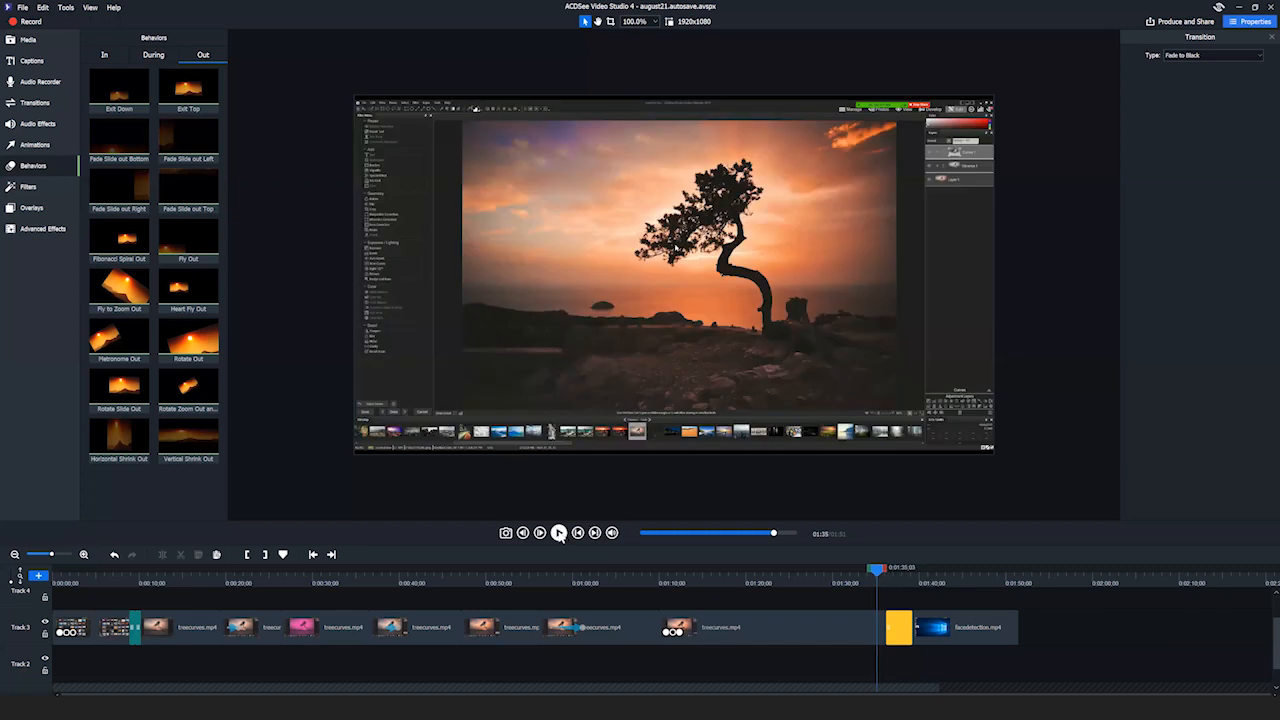
click(560, 533)
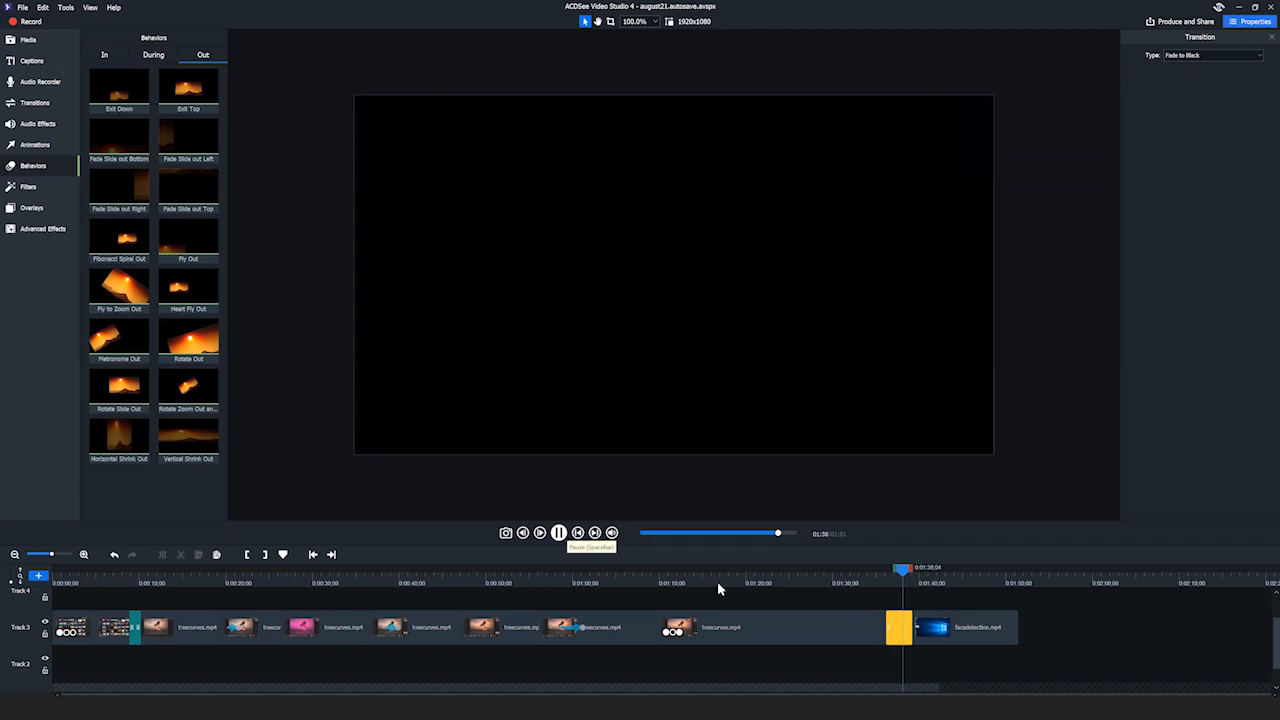
key(space)
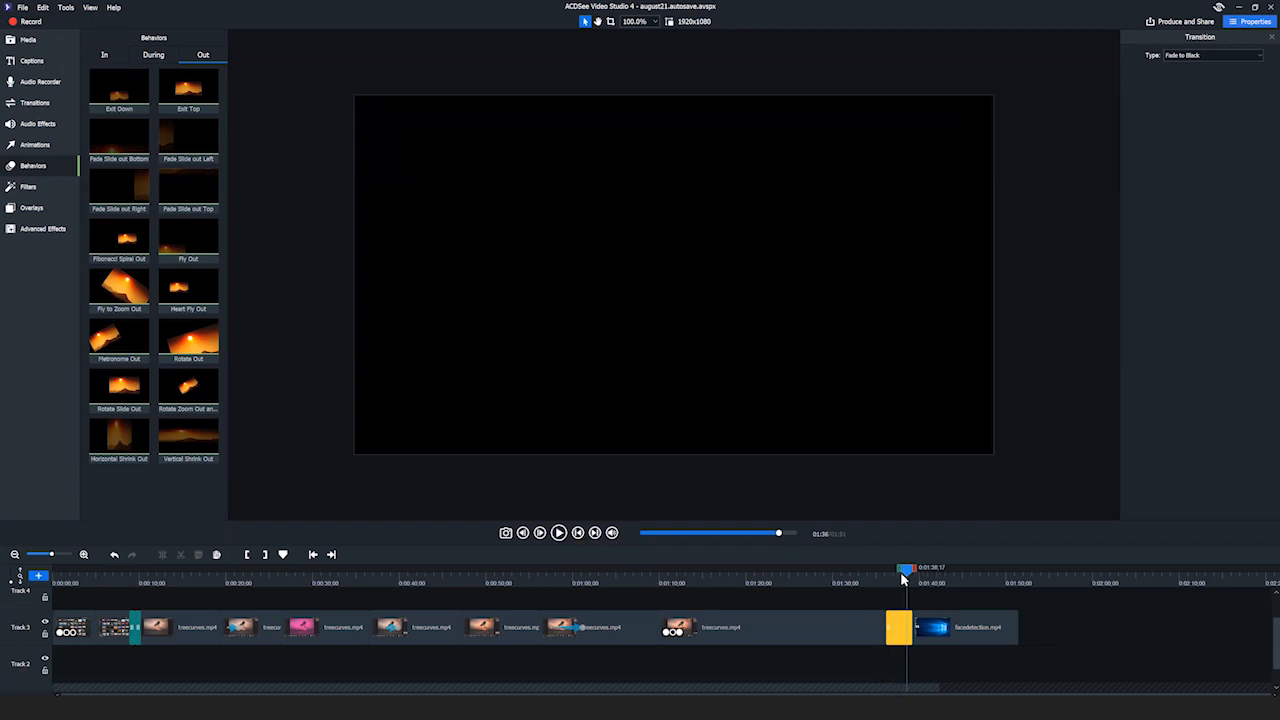
Delete the Fade to Black transition from the end of the last treecurves.mp4 clip
click(831, 635)
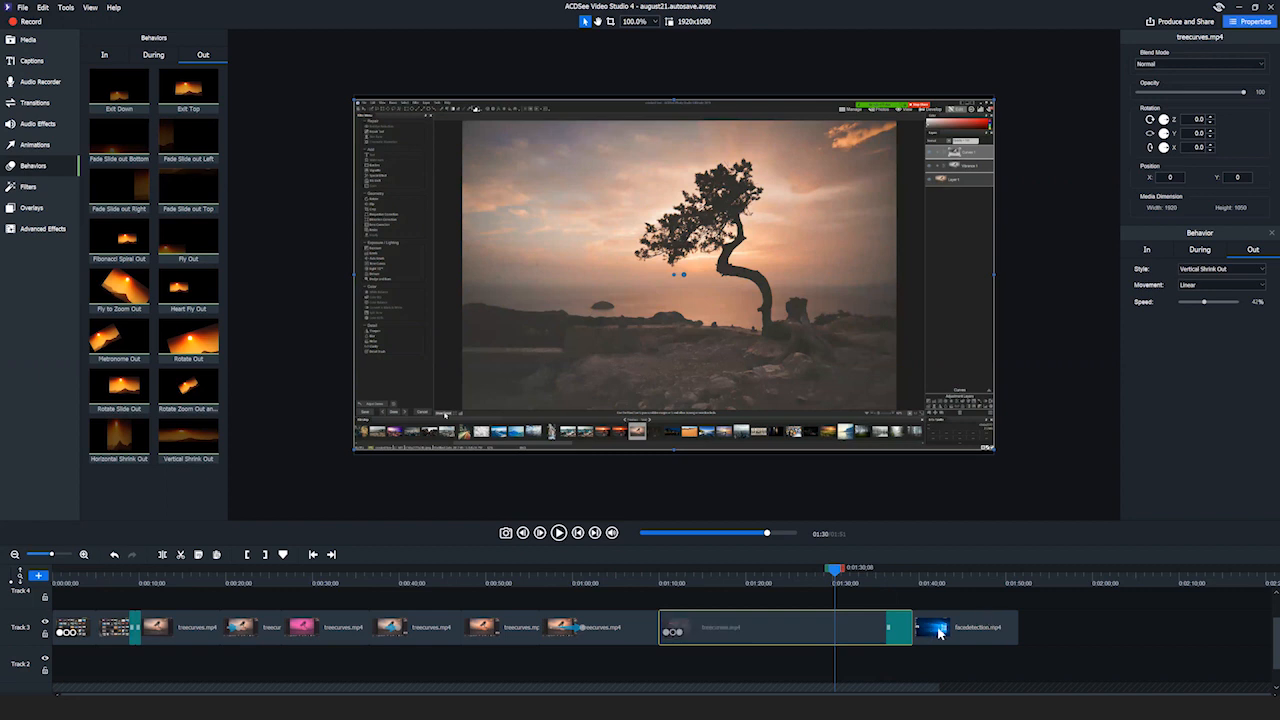
click(900, 633)
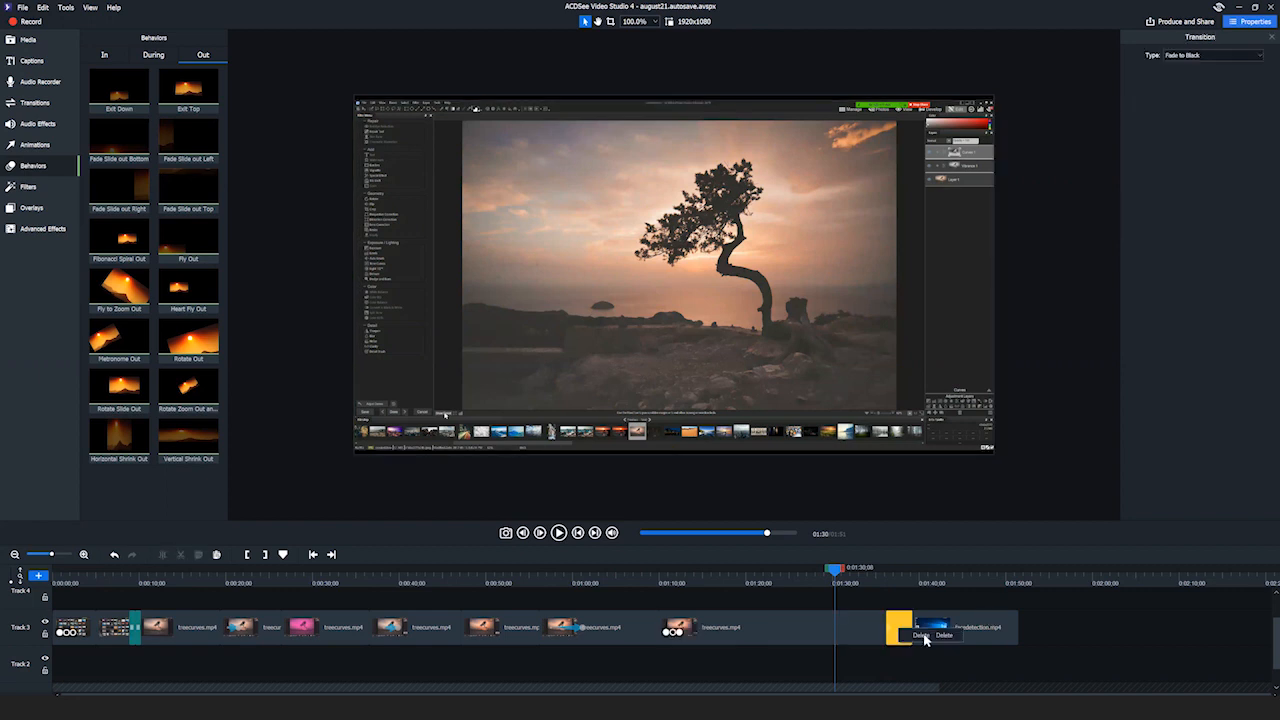
key(Delete)
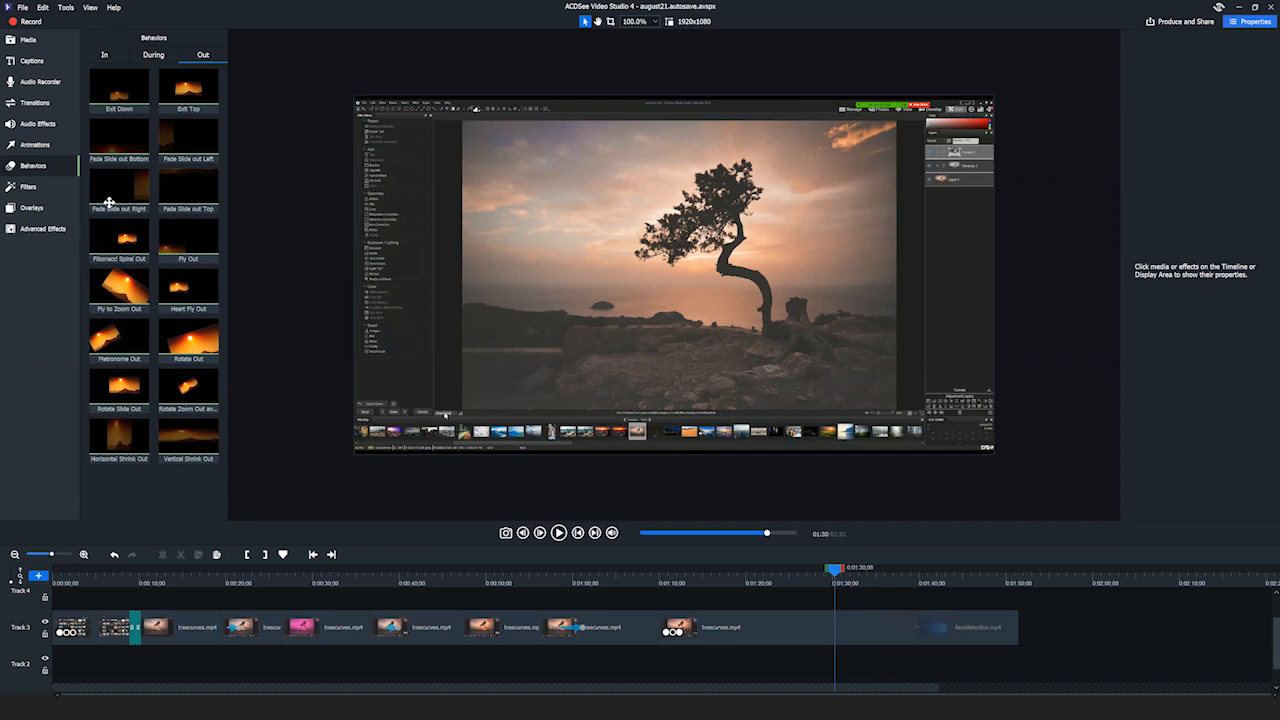
Add a Fade to Black transition to the end of the facedetection.mp4 clip
click(36, 105)
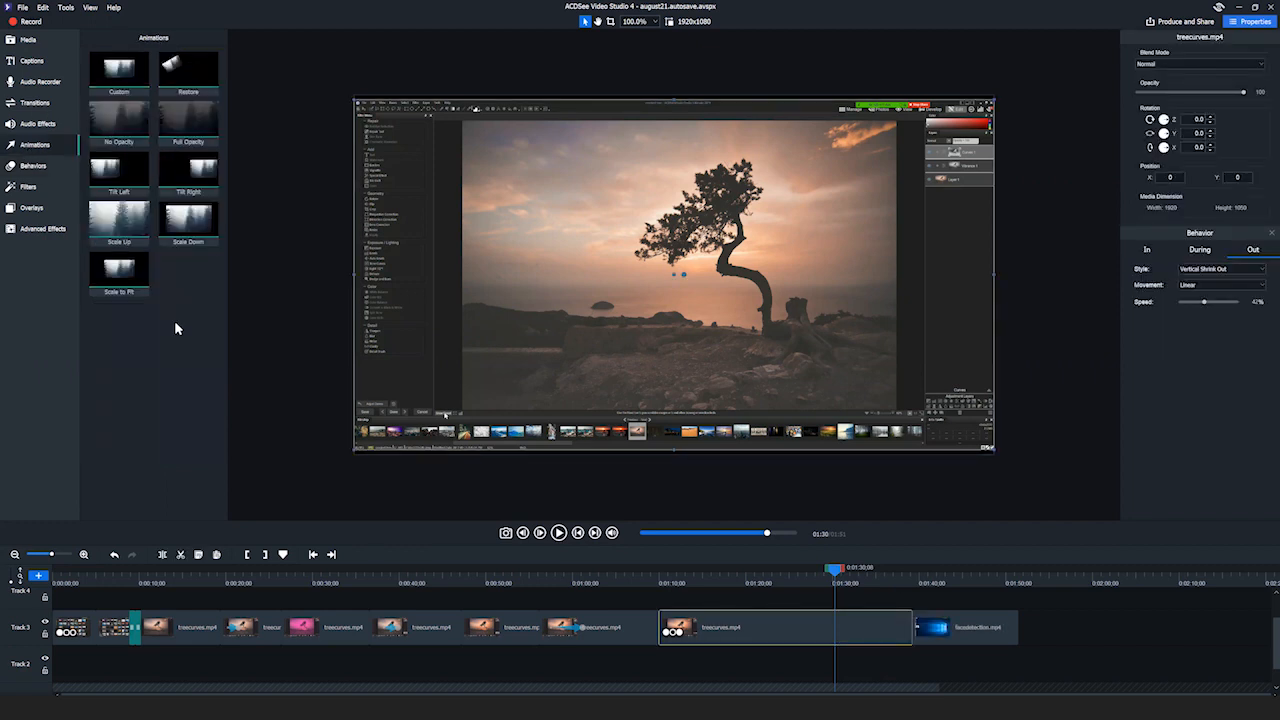
mouse_move(205, 256)
mouse_down()
mouse_move(1007, 637)
mouse_move(971, 630)
mouse_up()
click(805, 575)
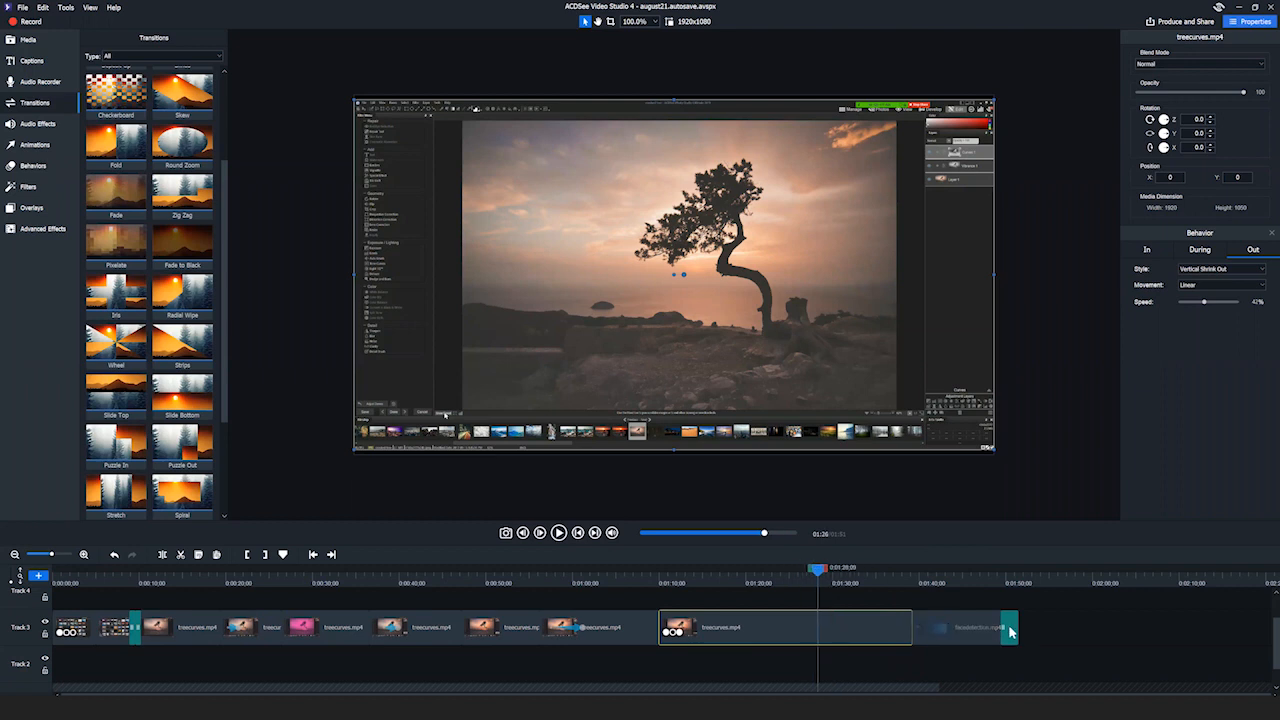
click(1037, 599)
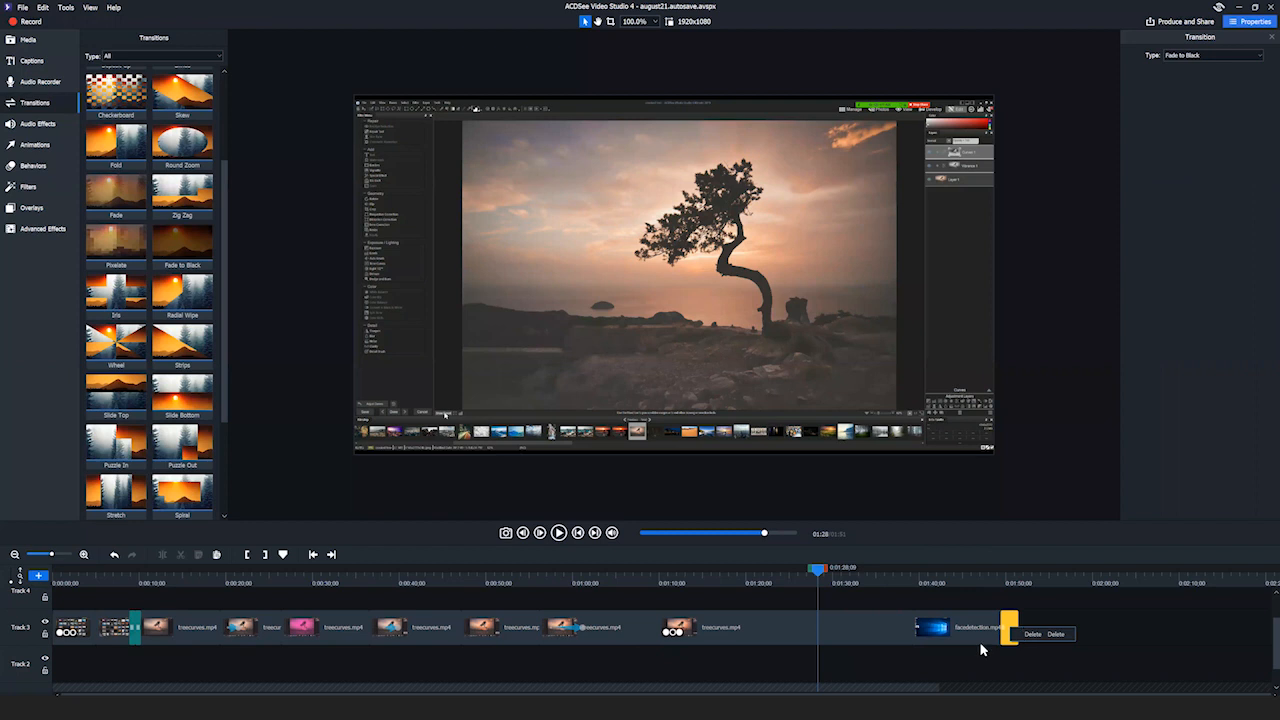
Play the project from the beginning and scrub across the clips to review the whole timeline
click(745, 630)
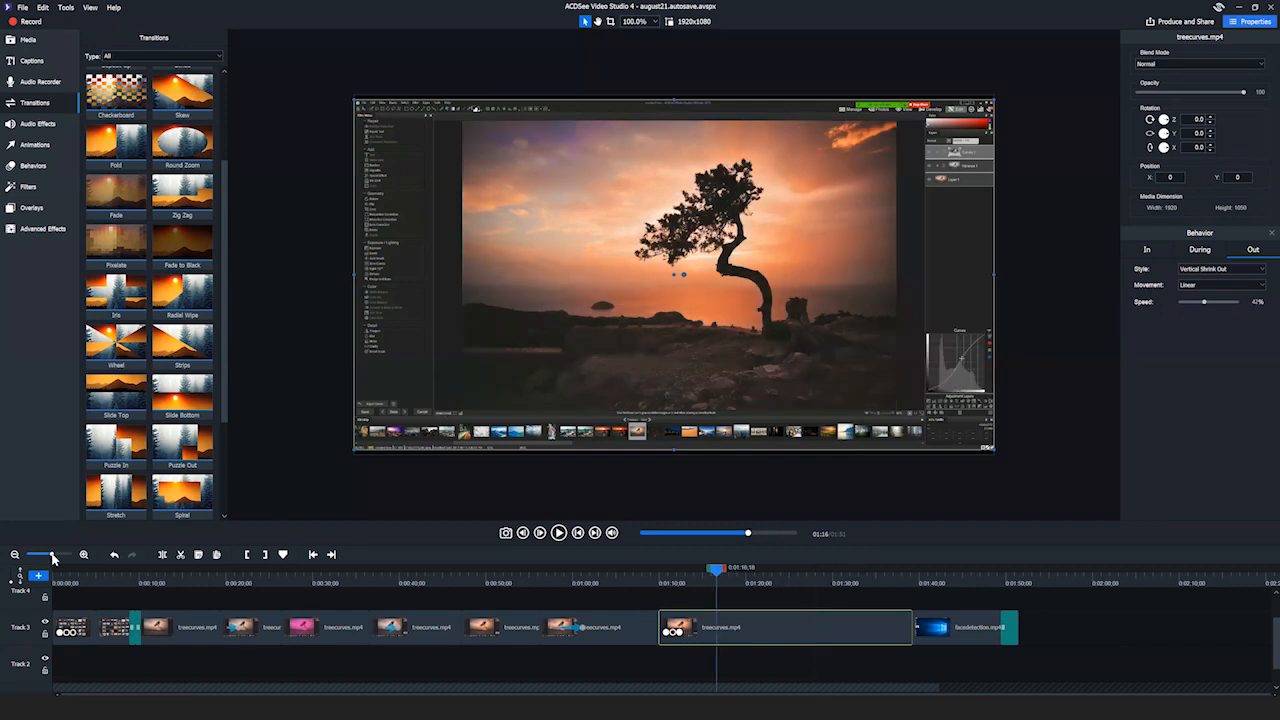
click(44, 554)
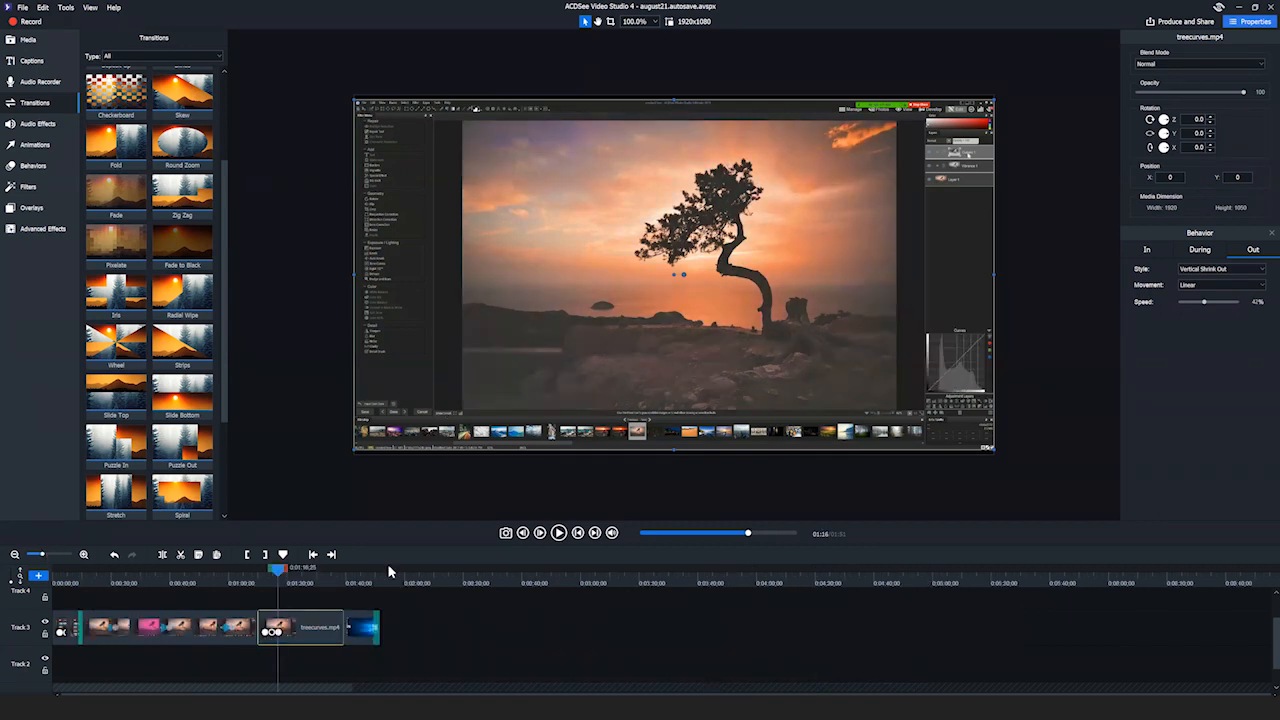
scroll(387, 564, up, 2)
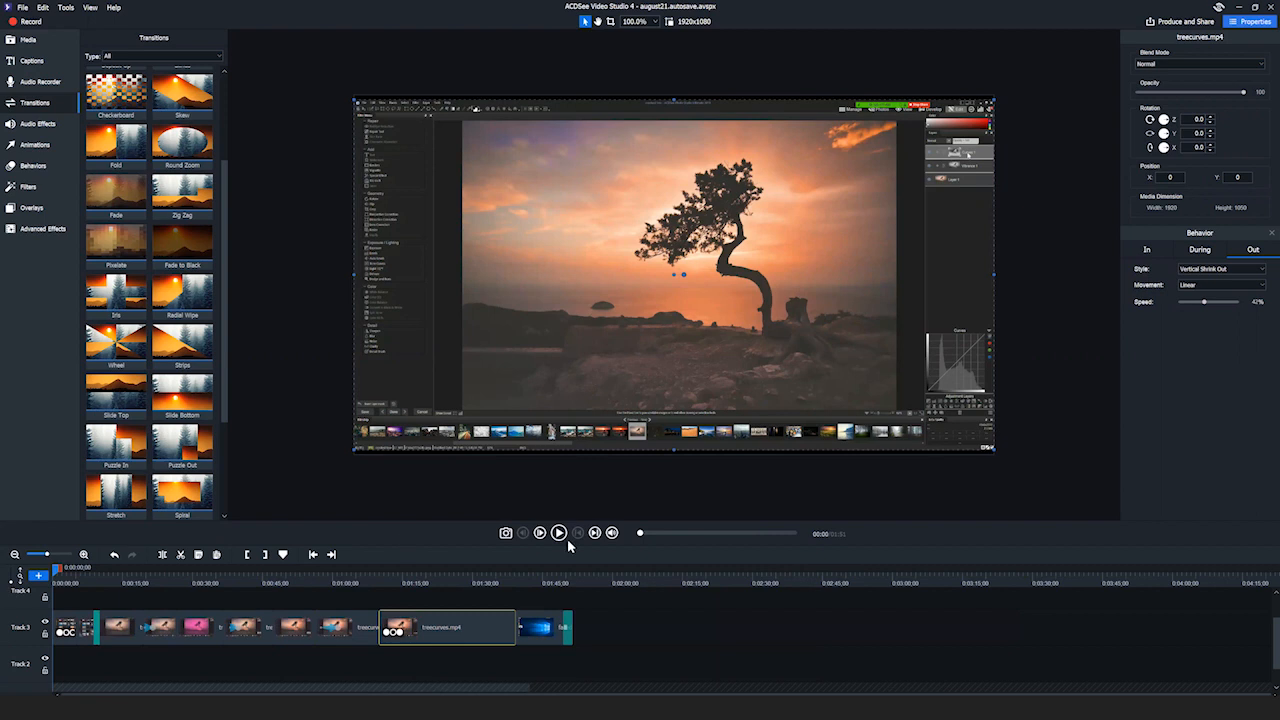
click(558, 533)
click(559, 533)
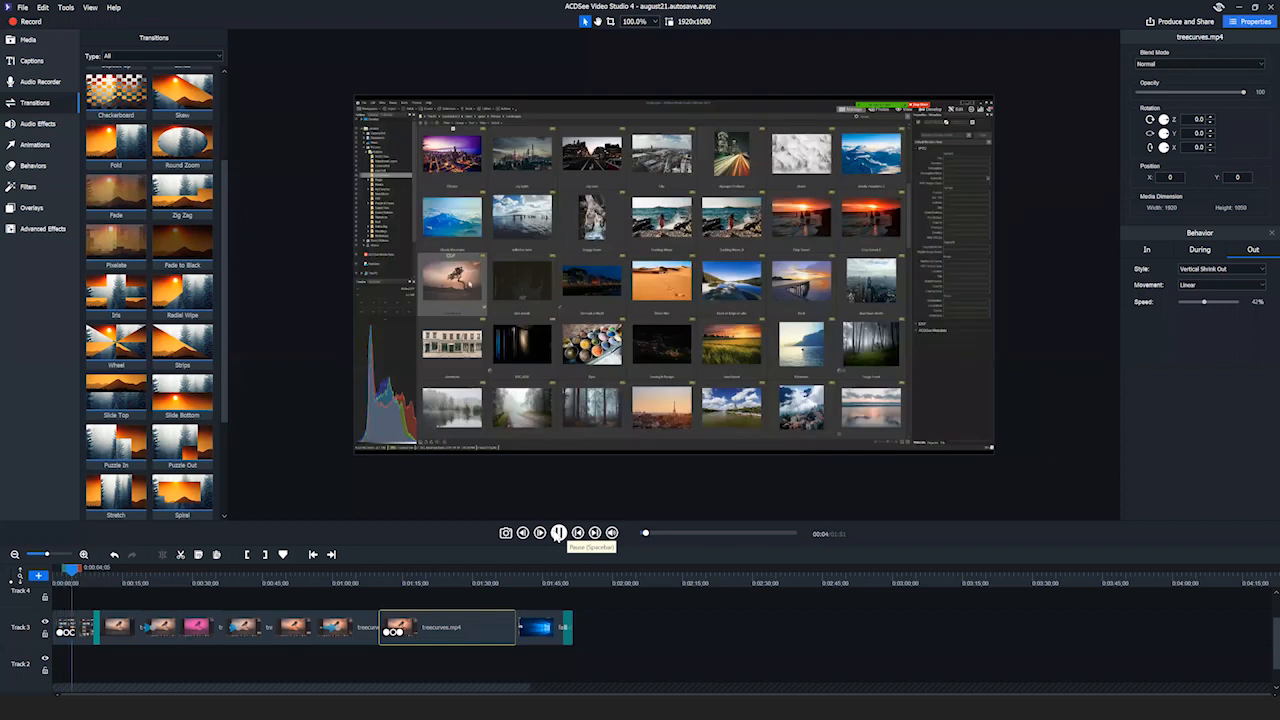
click(558, 532)
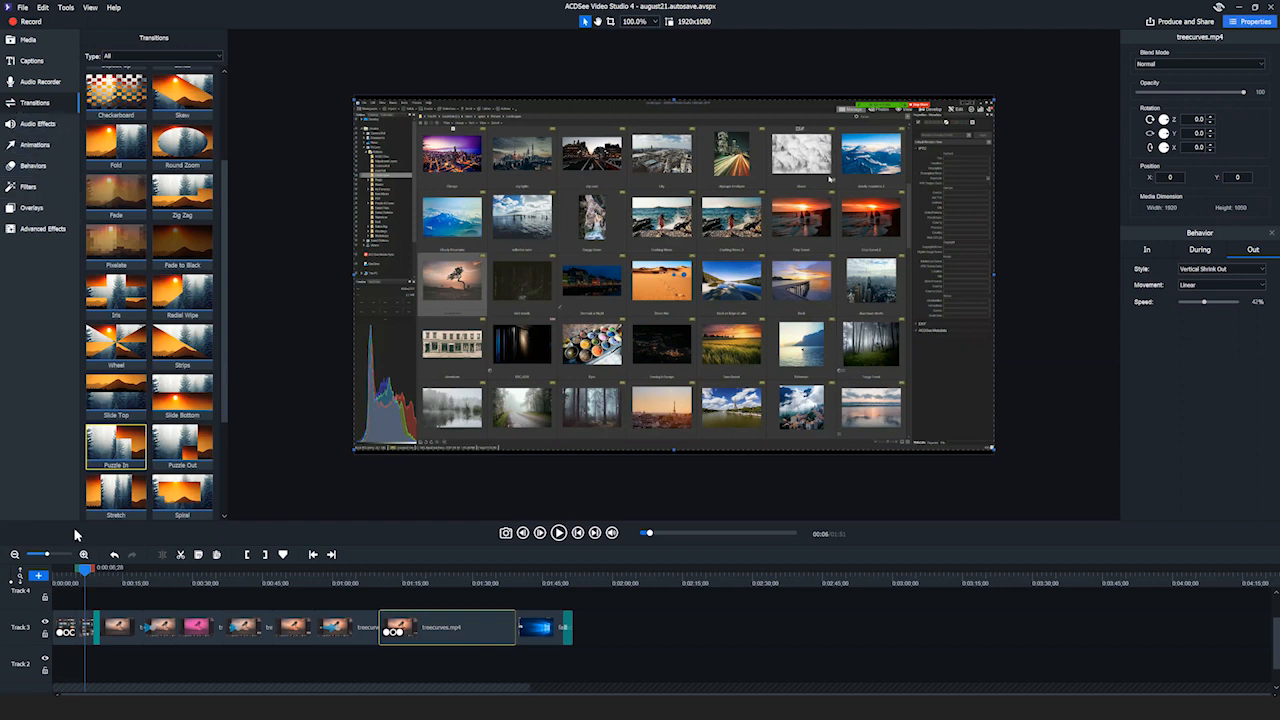
drag(96, 580, 271, 583)
drag(351, 587, 82, 630)
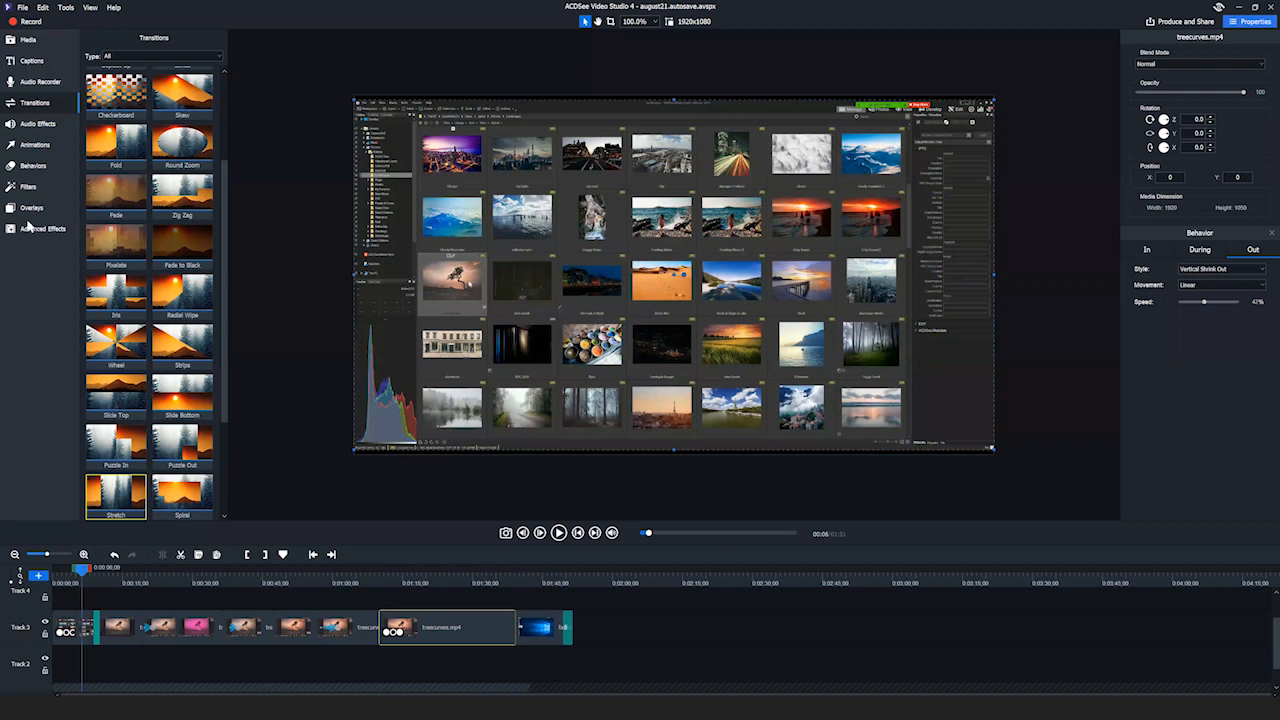
Browse the library of overlays, from the Light Leak styles through the Count Down styles
click(30, 209)
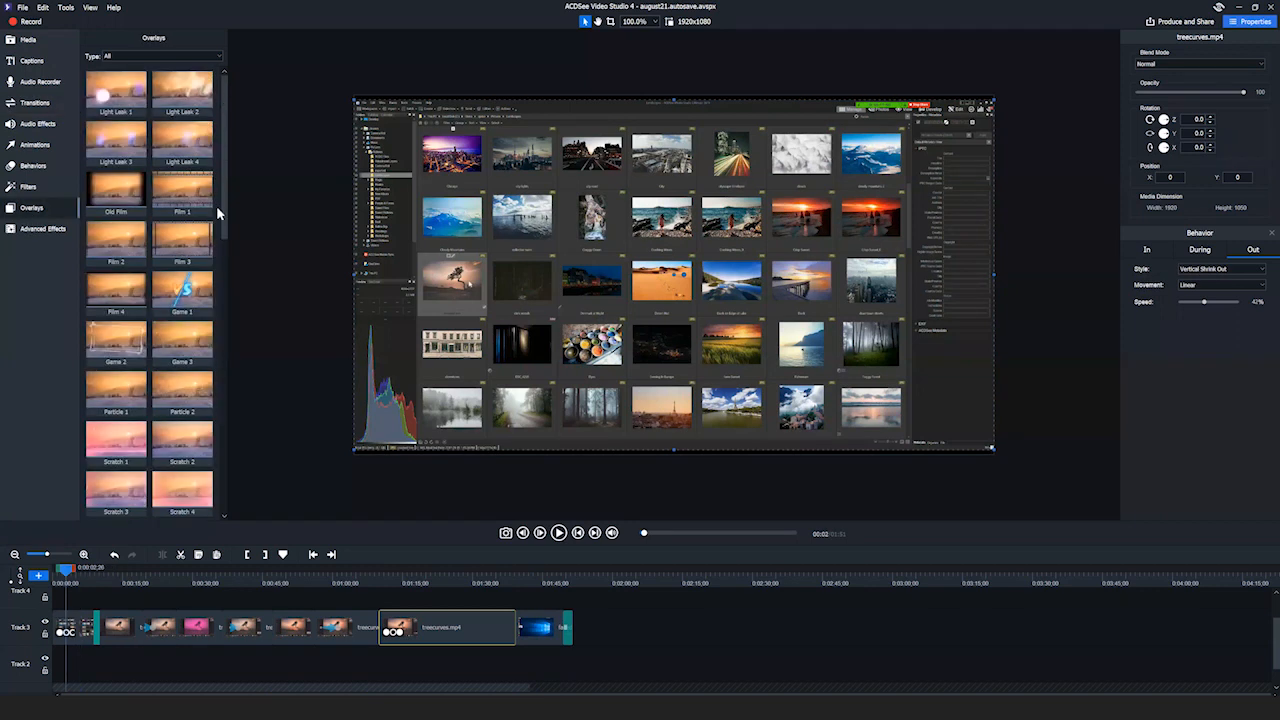
scroll(227, 377, down, 10)
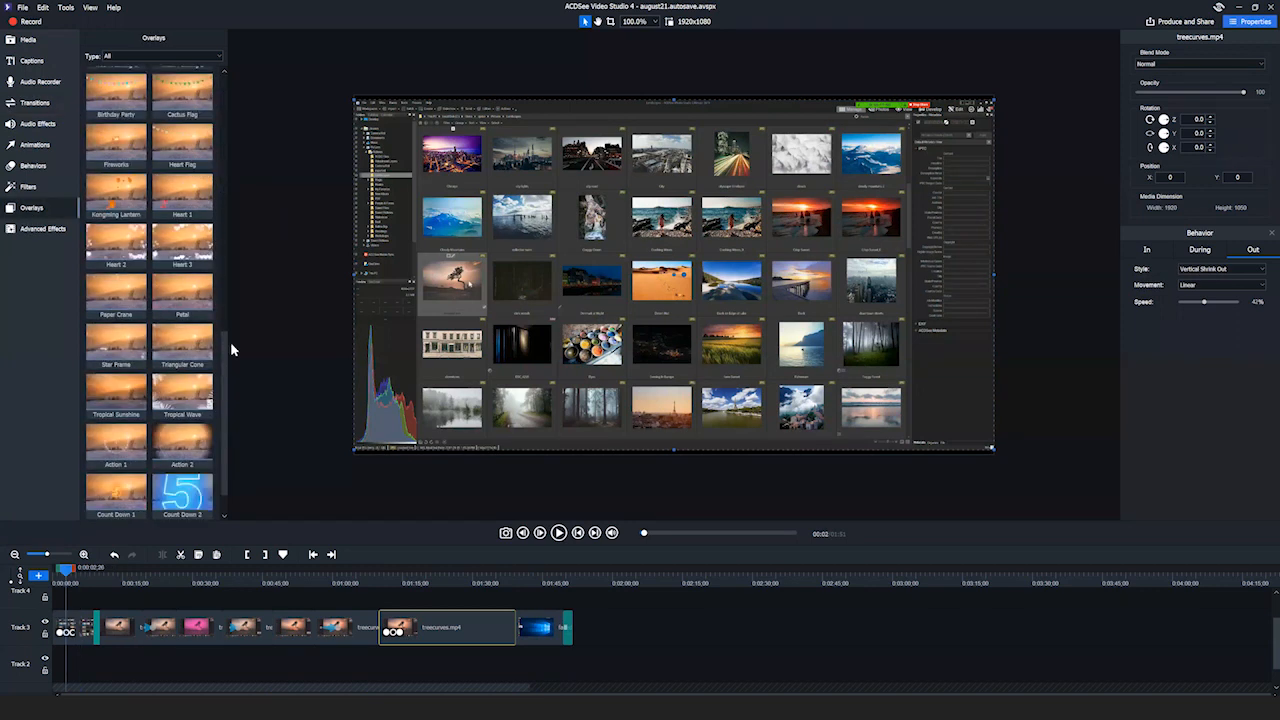
scroll(232, 82, up, 10)
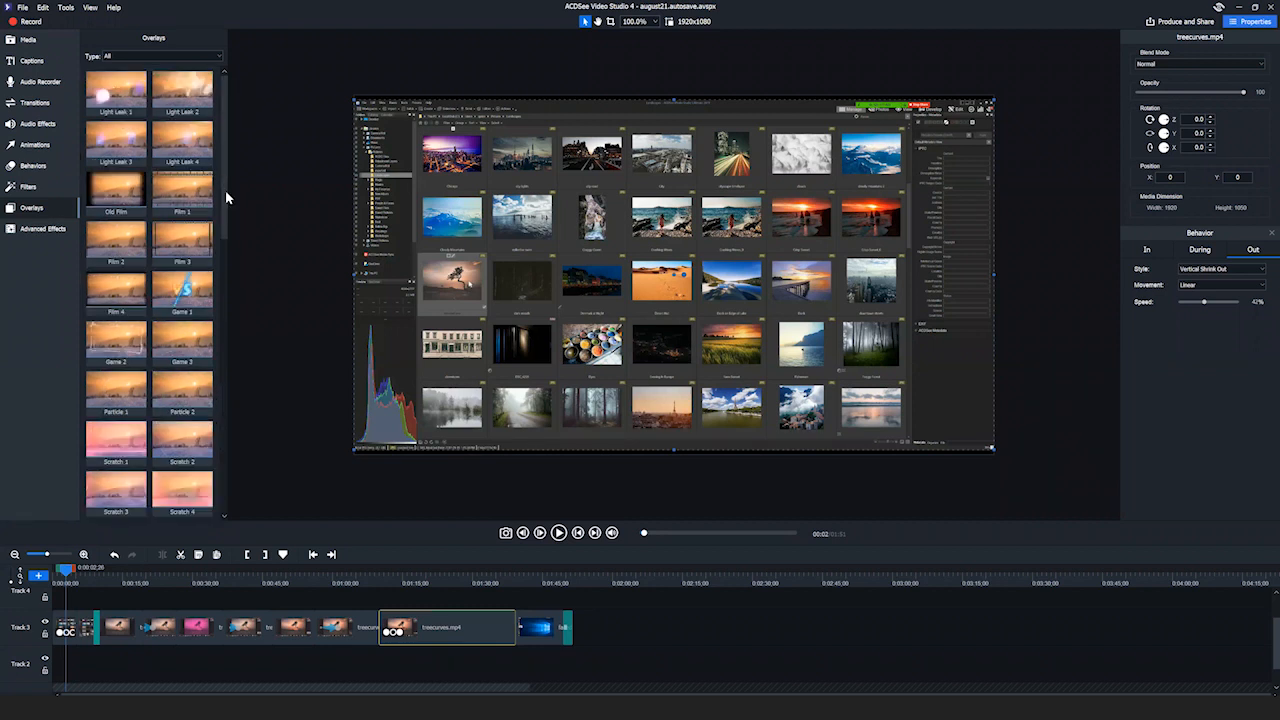
scroll(226, 175, down, 1)
scroll(213, 117, up, 1)
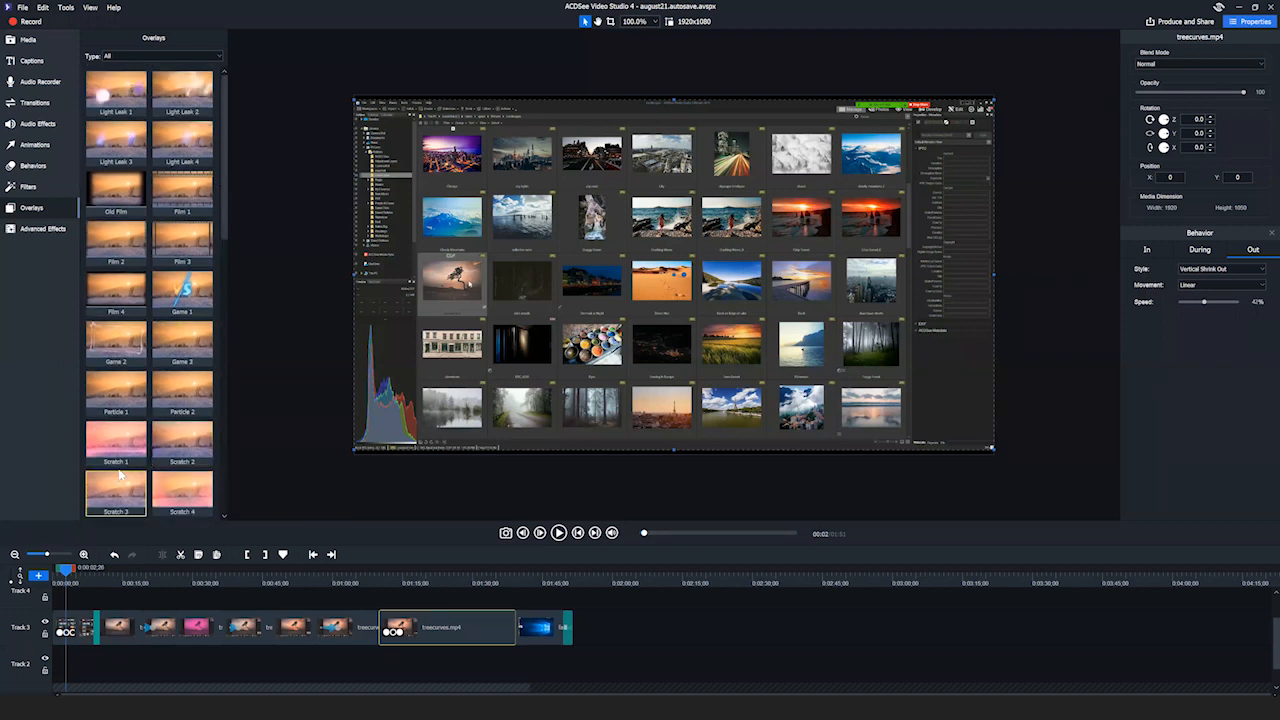
Place the Heart 1 overlay on Track 4 above the last treecurves.mp4 clip, at about 1:30 on the timeline
drag(226, 205, 241, 449)
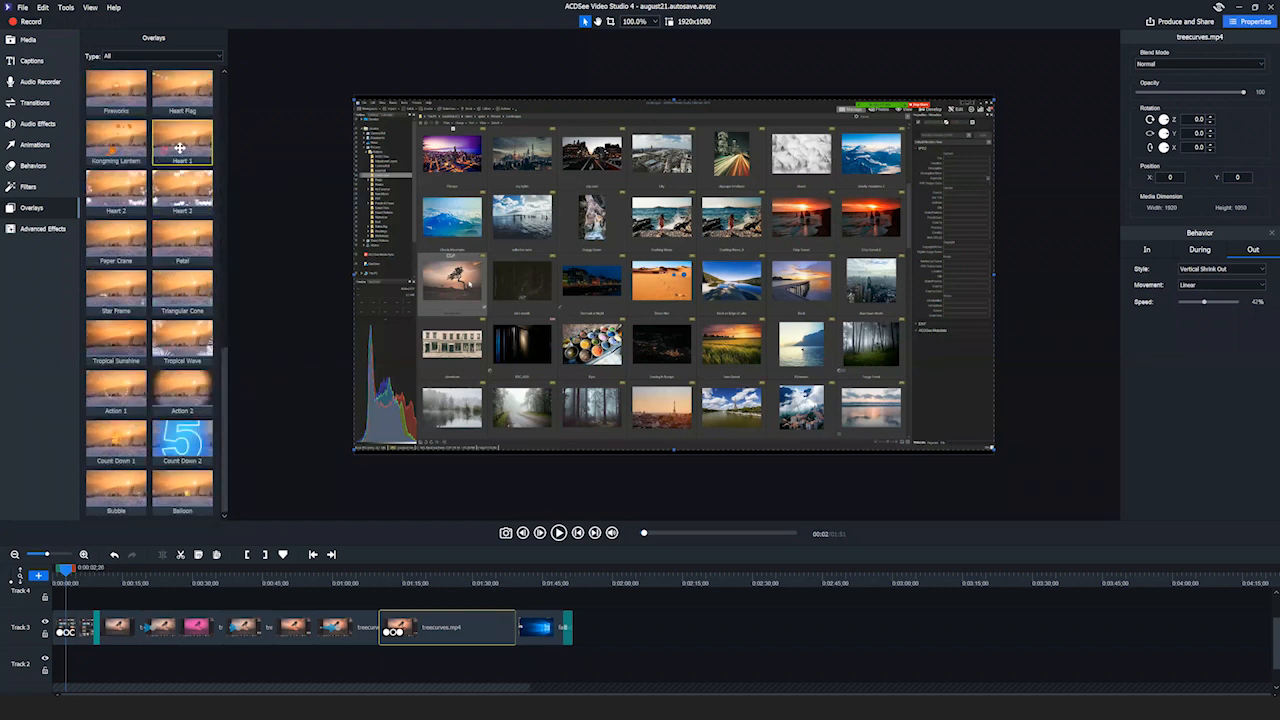
drag(178, 146, 390, 603)
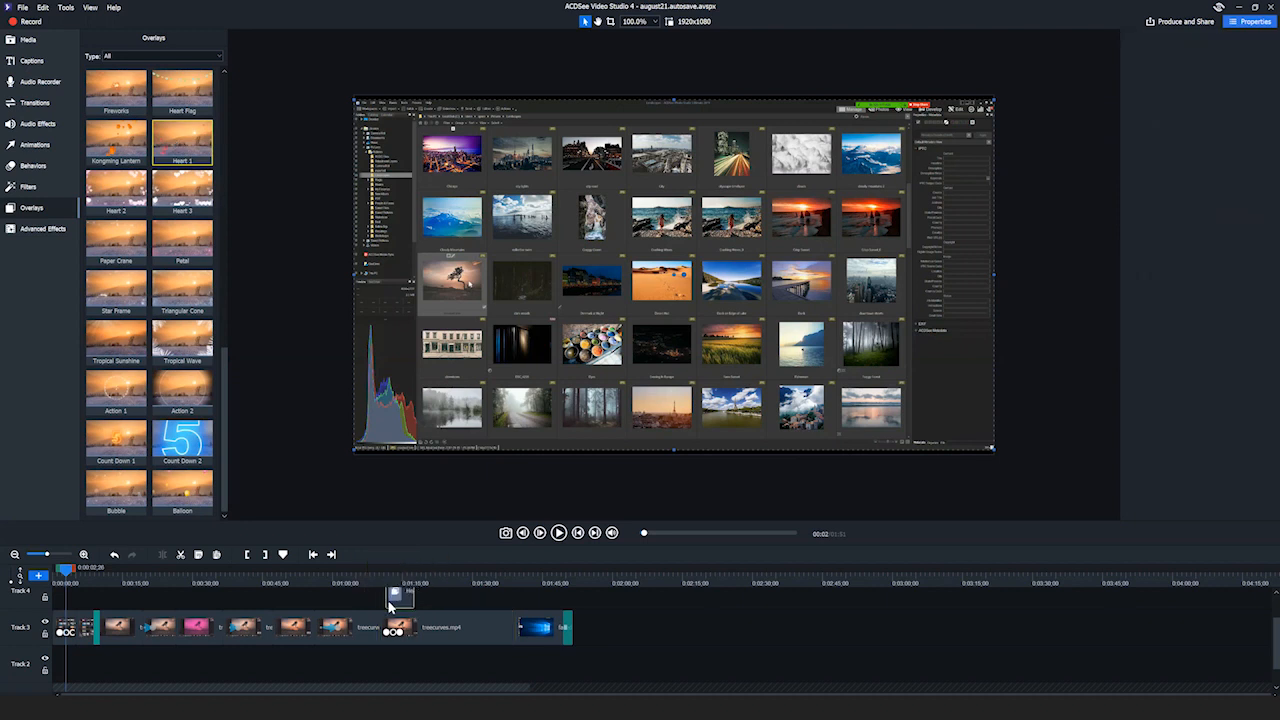
drag(60, 569, 480, 584)
drag(400, 596, 480, 595)
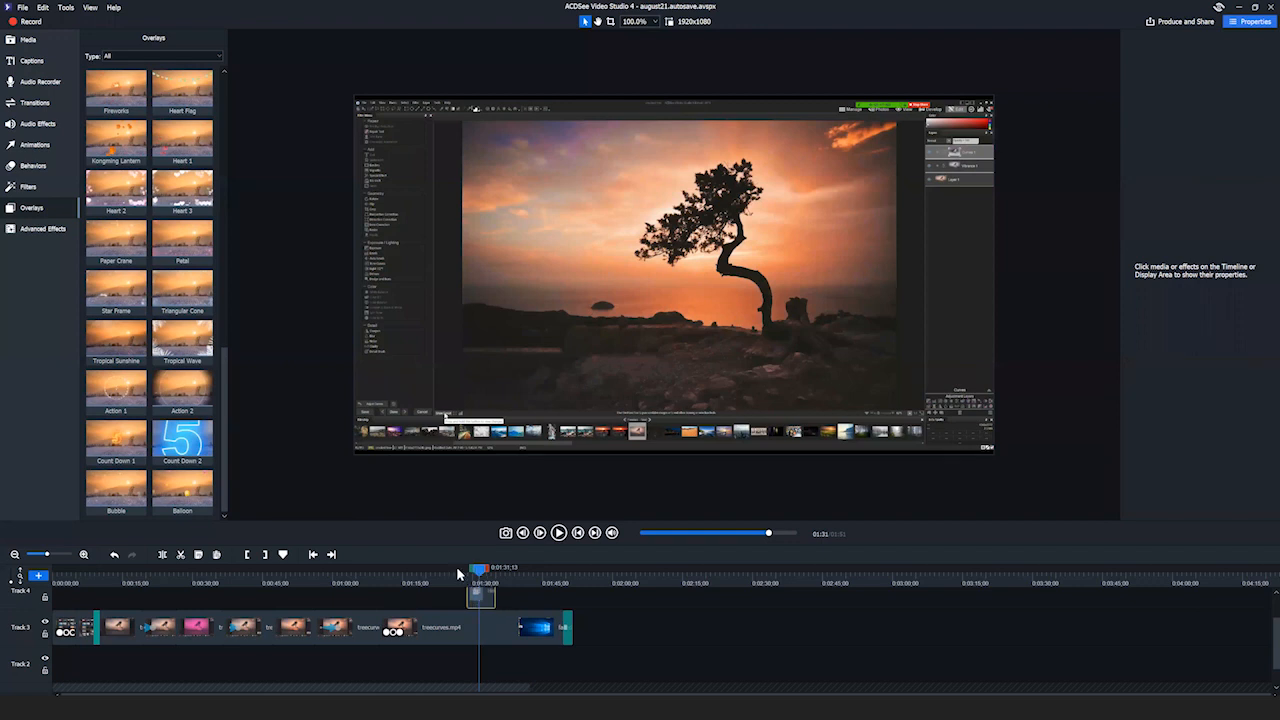
Play the section with the heart overlay from 1:27, and delete the overlay from Track 4
click(457, 572)
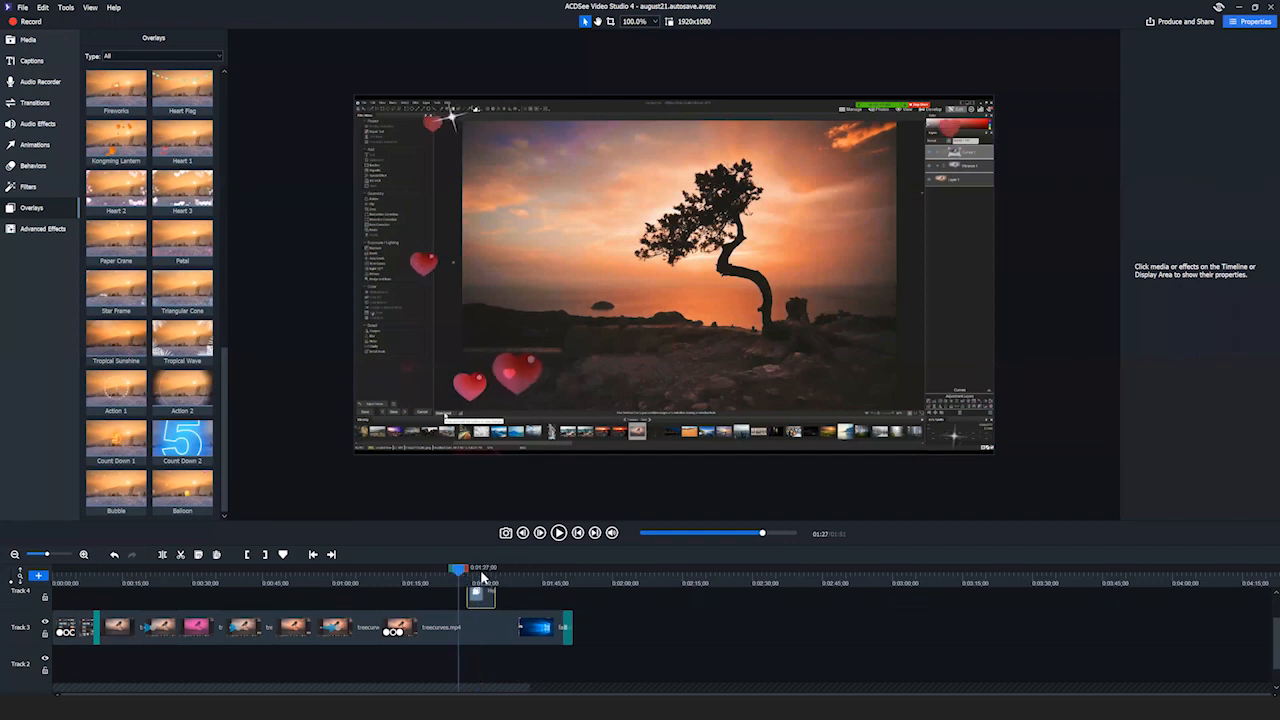
click(559, 533)
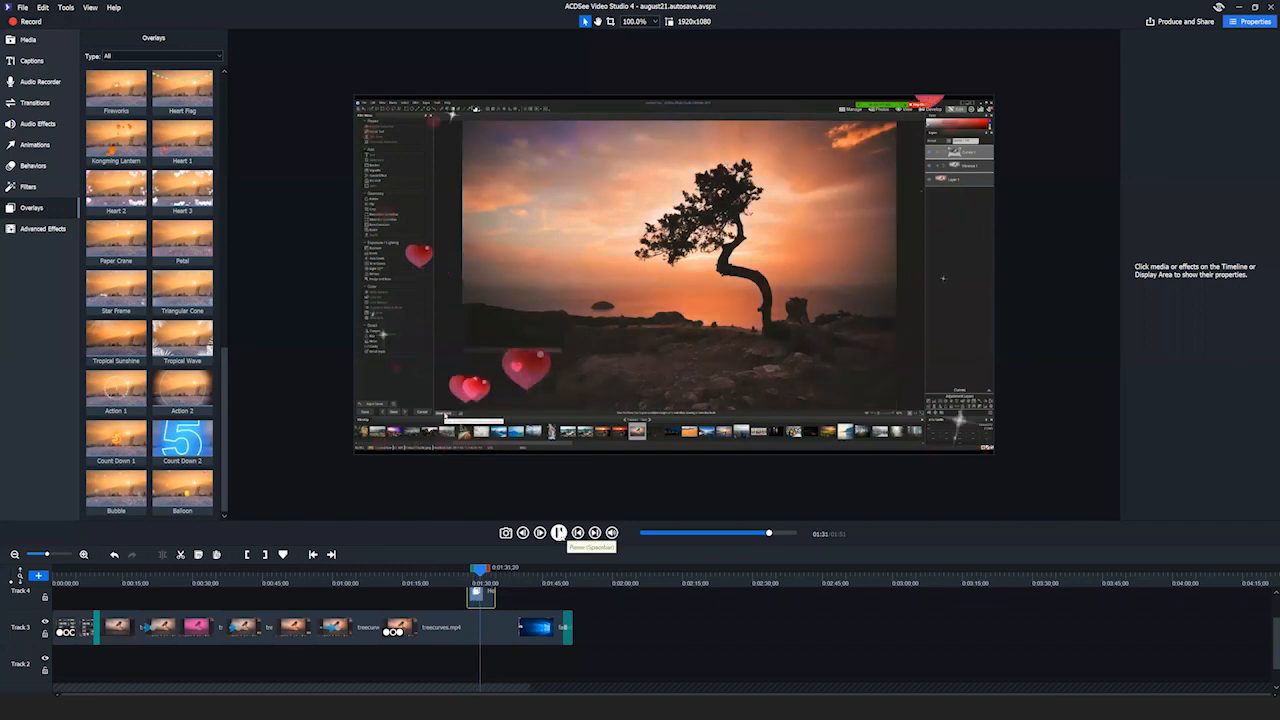
key(space)
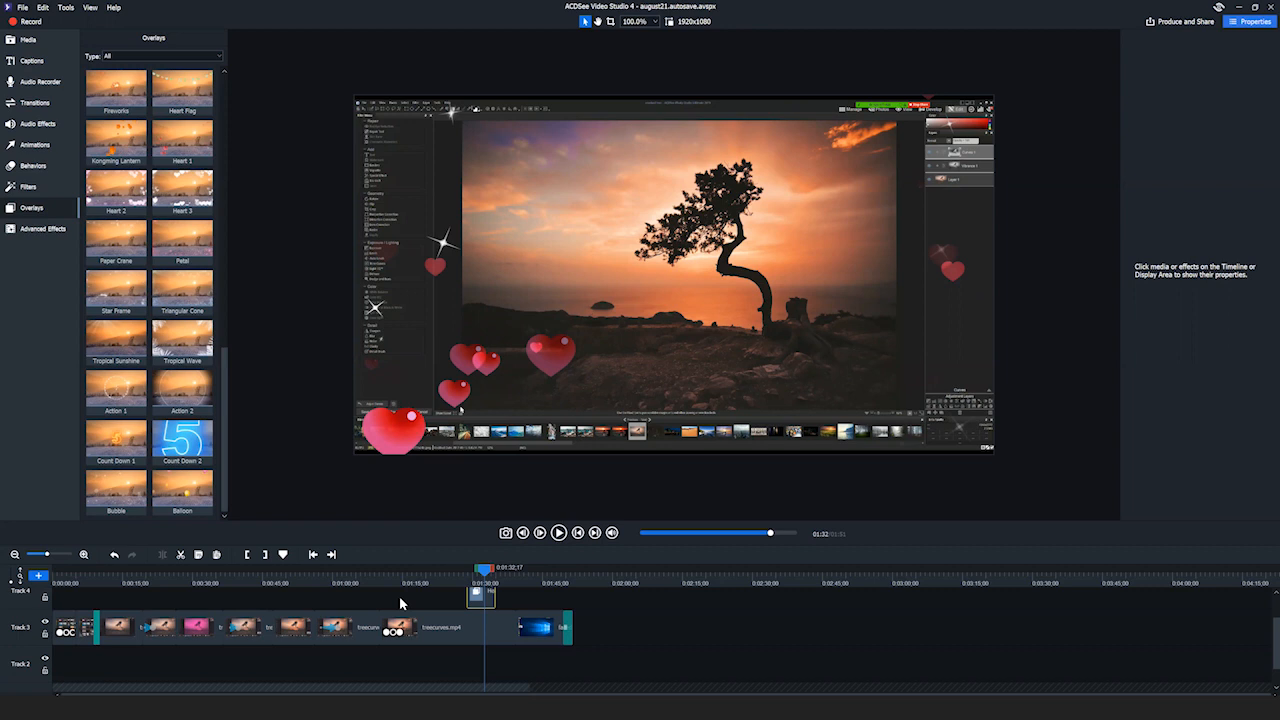
click(490, 600)
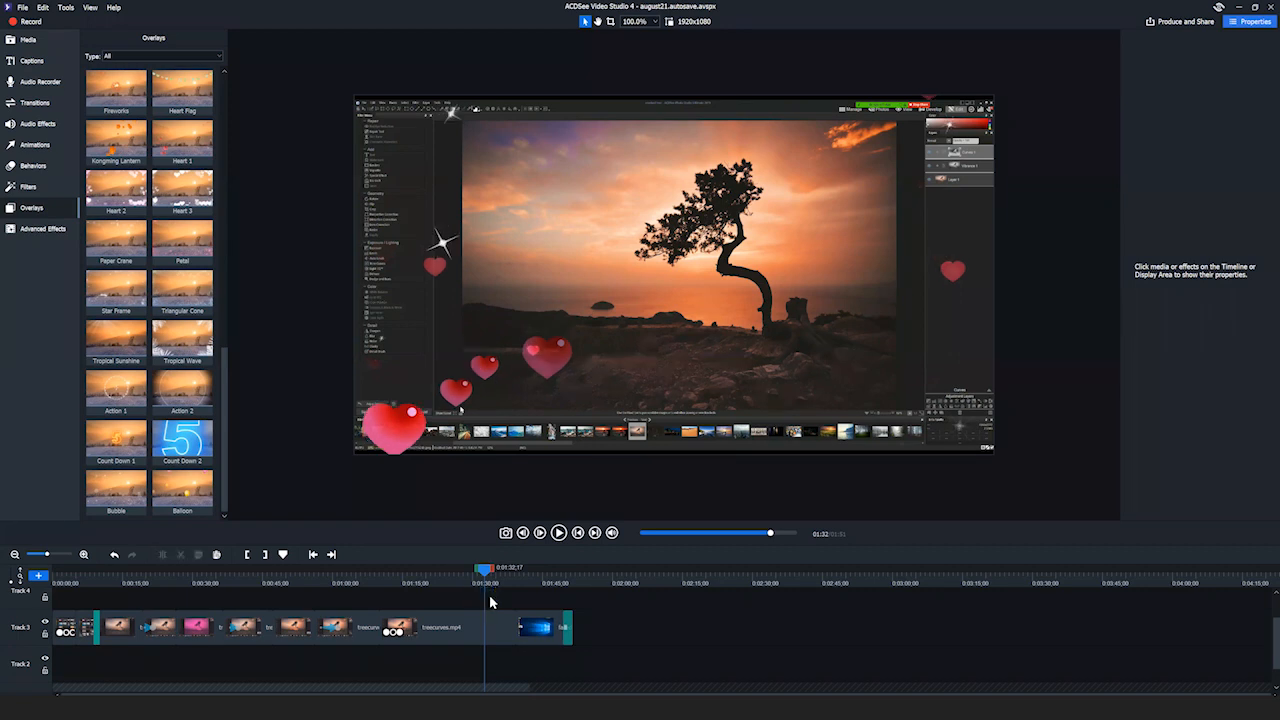
key(Delete)
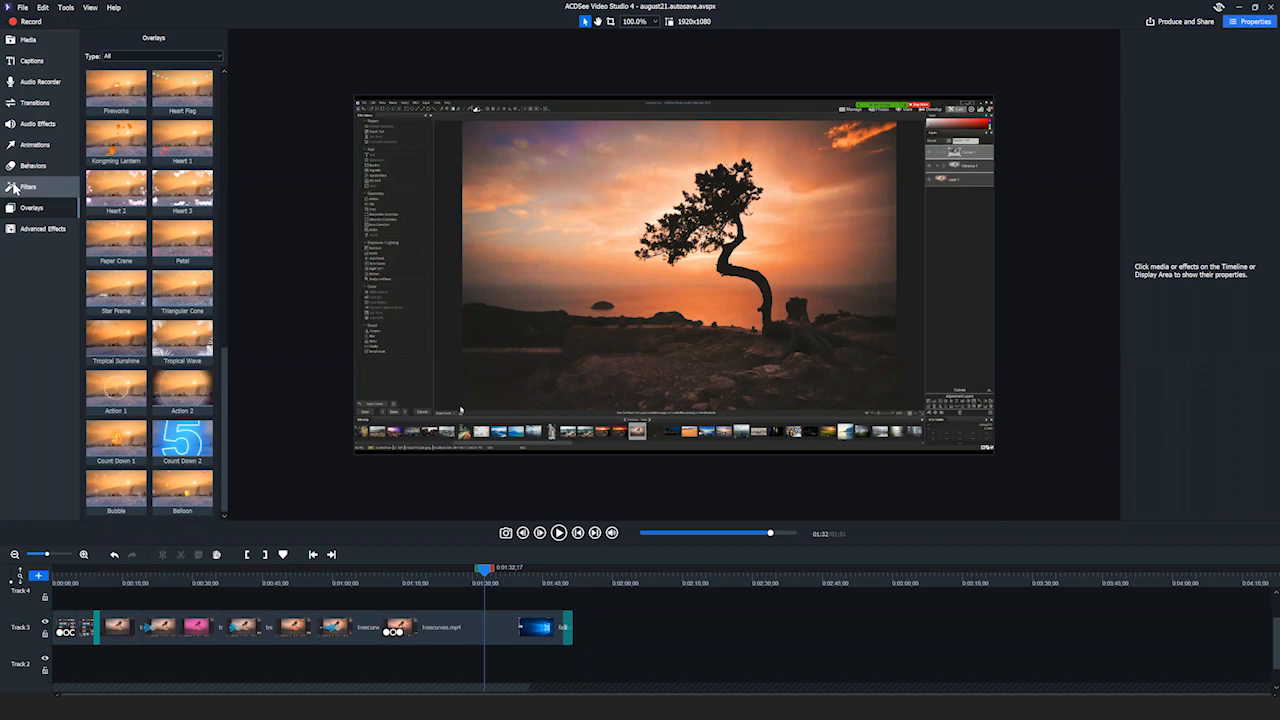
Apply the Light EQ filter to the facedetection.mp4 clip on Track 3 and select that clip
click(18, 188)
scroll(222, 195, down, 1)
scroll(232, 207, down, 2)
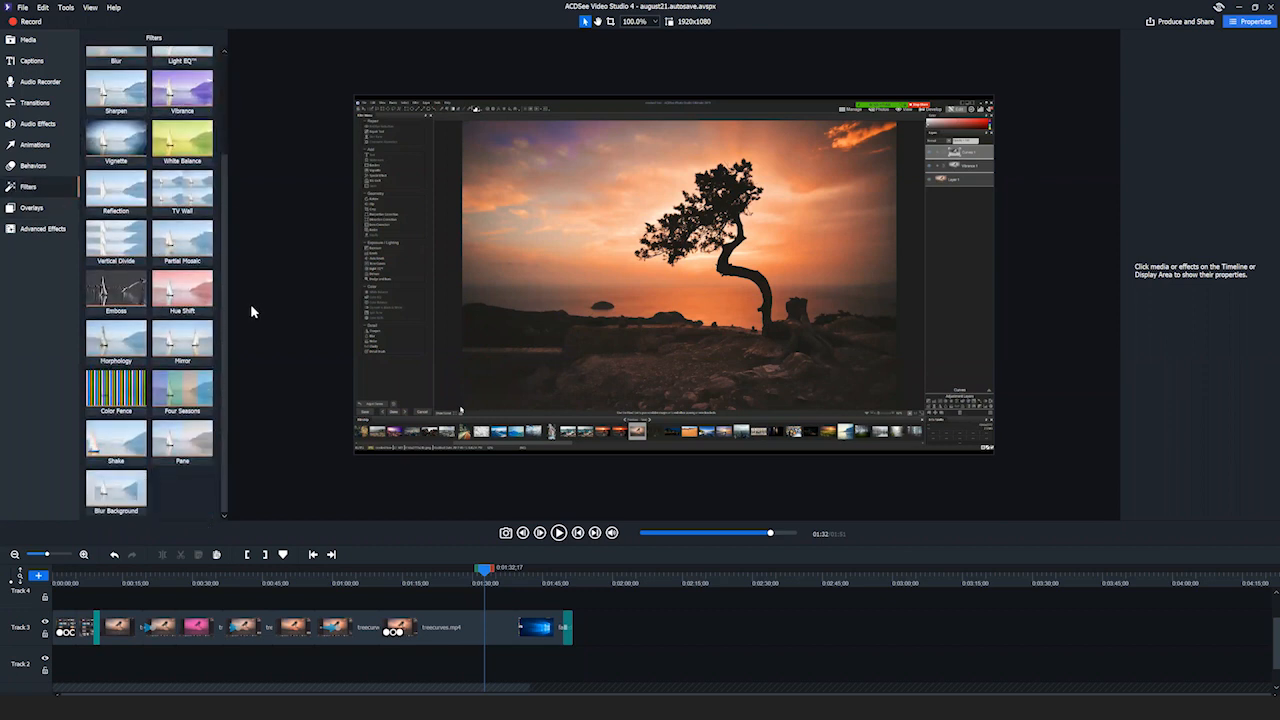
scroll(235, 157, up, 3)
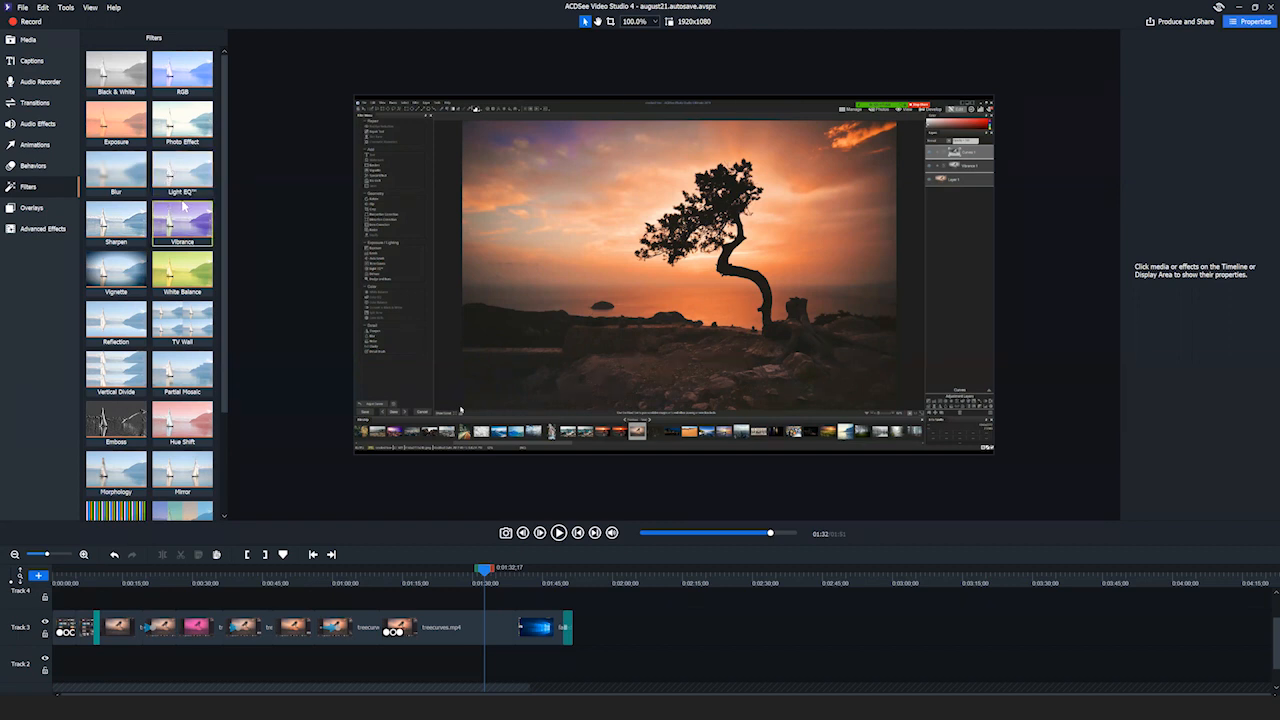
drag(183, 179, 531, 633)
drag(486, 570, 527, 585)
click(542, 633)
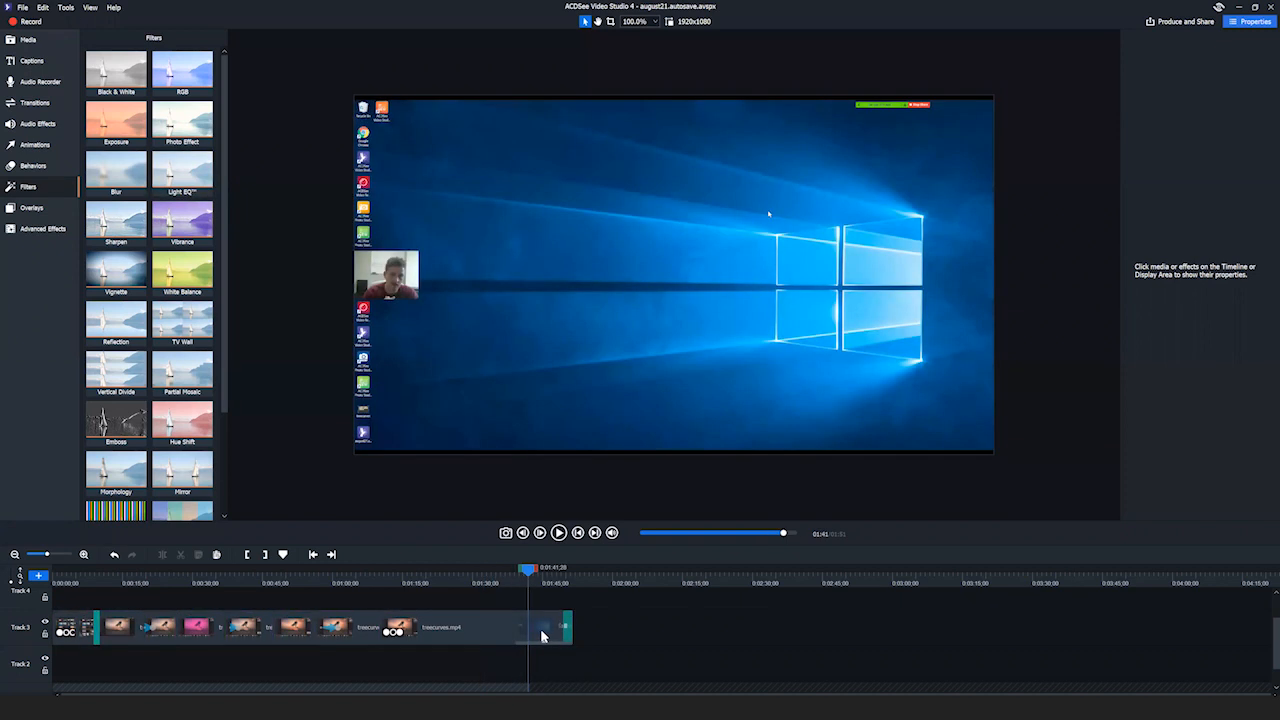
Play part of the filtered facedetection.mp4 clip, and hide and restore its properties
click(563, 534)
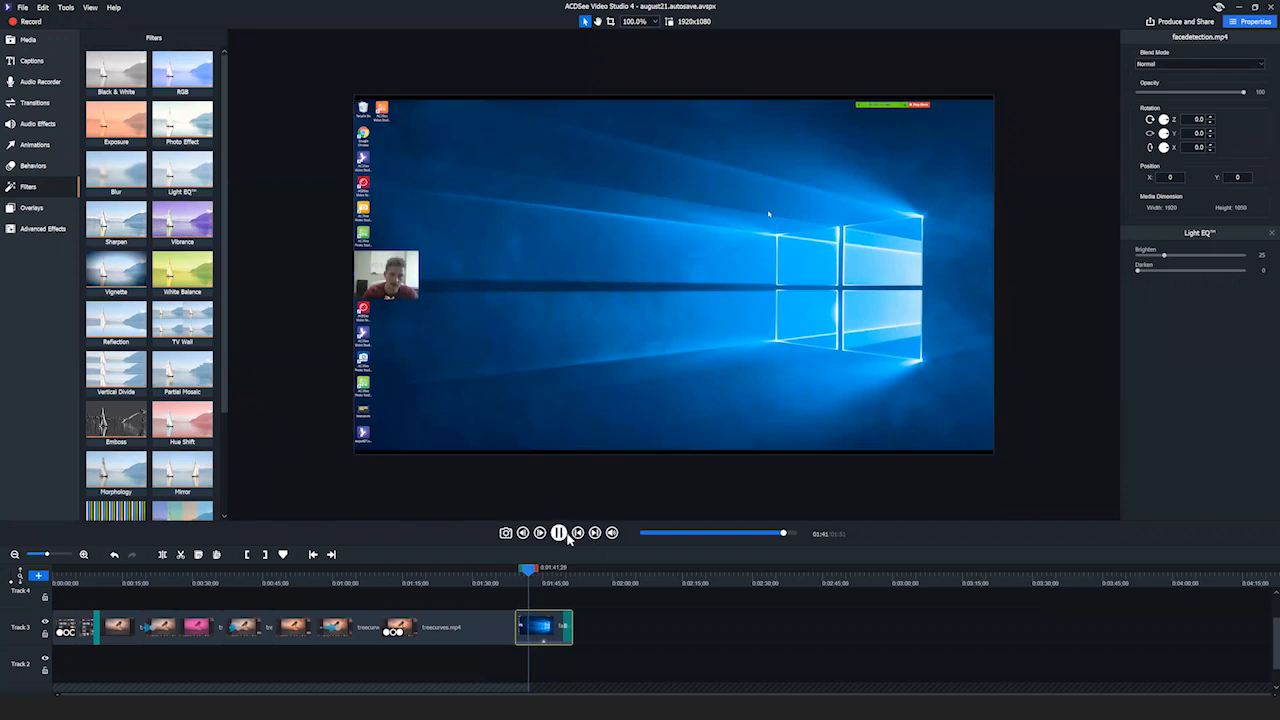
click(560, 533)
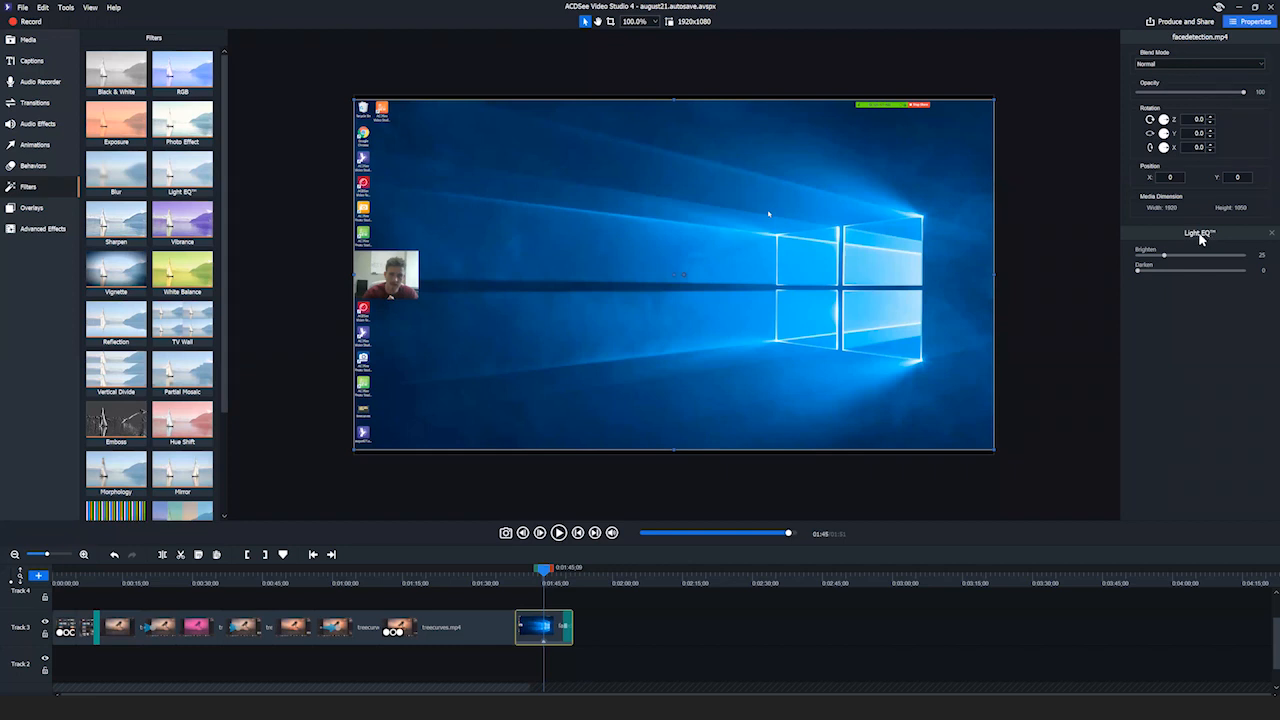
click(1252, 24)
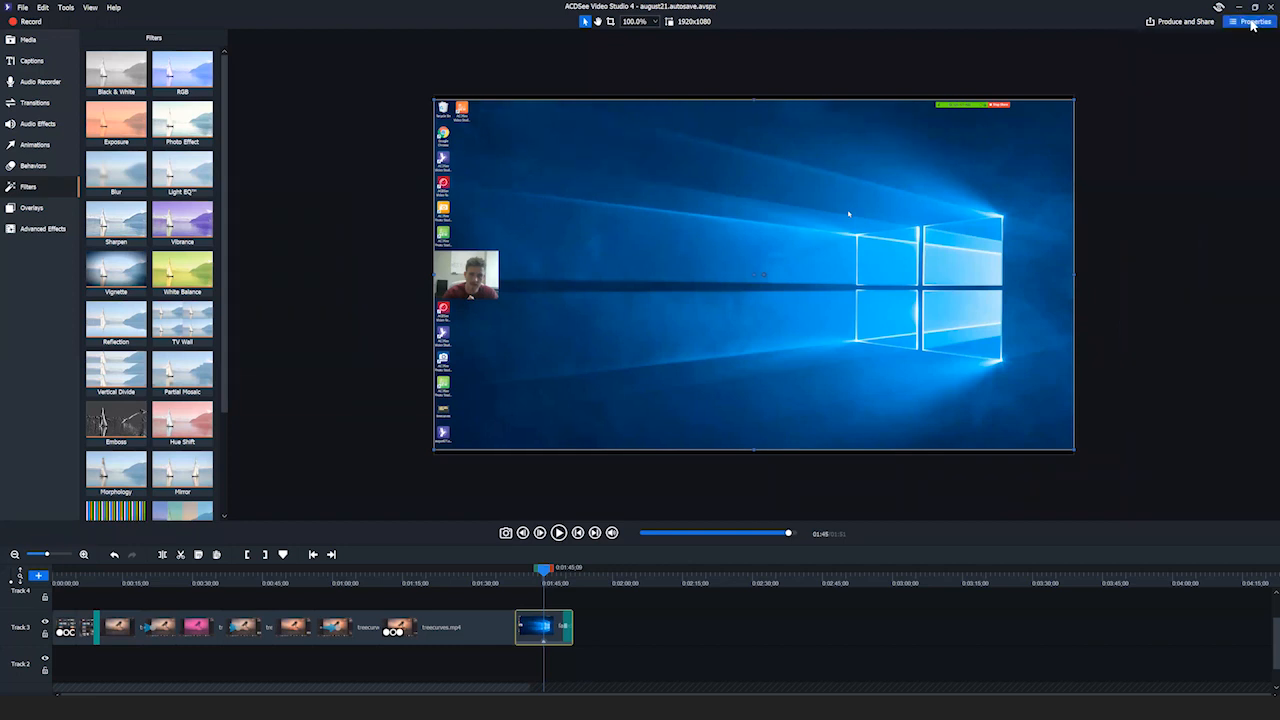
click(1252, 24)
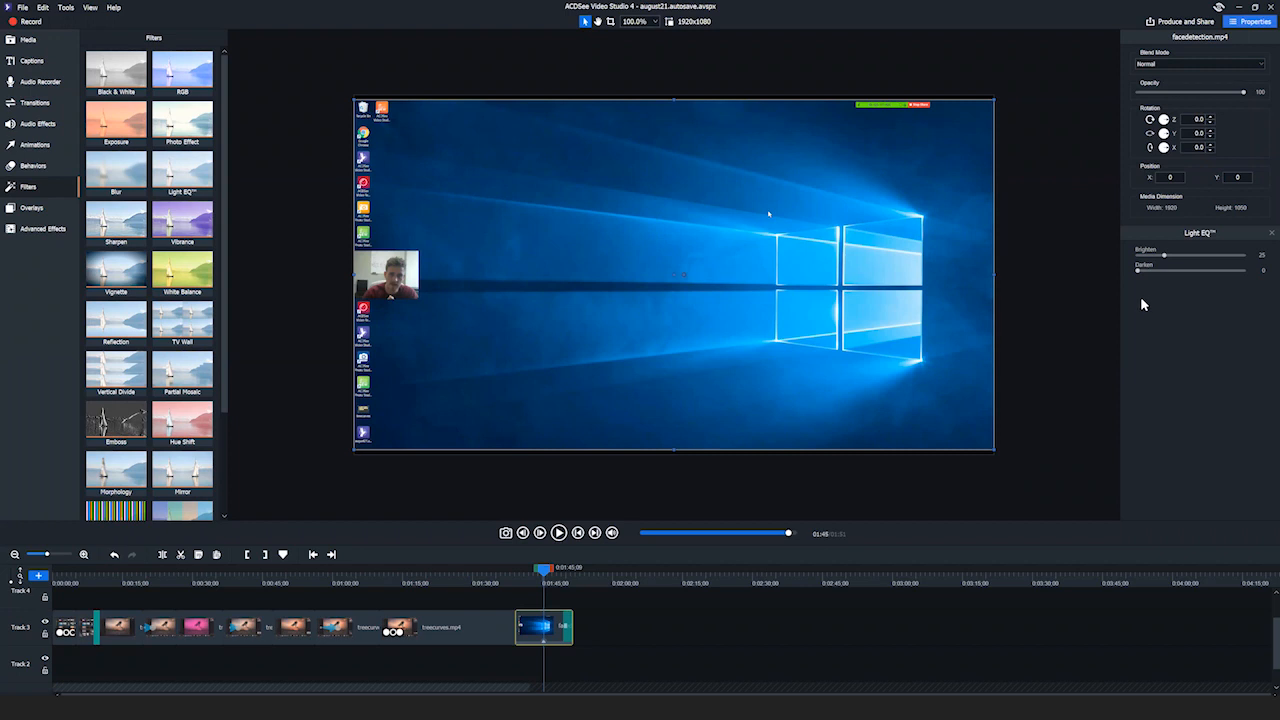
Set the Light EQ filter on the facedetection.mp4 clip to Brighten 17 and Darken 87, checking other frames of the clip
click(1190, 271)
click(1174, 256)
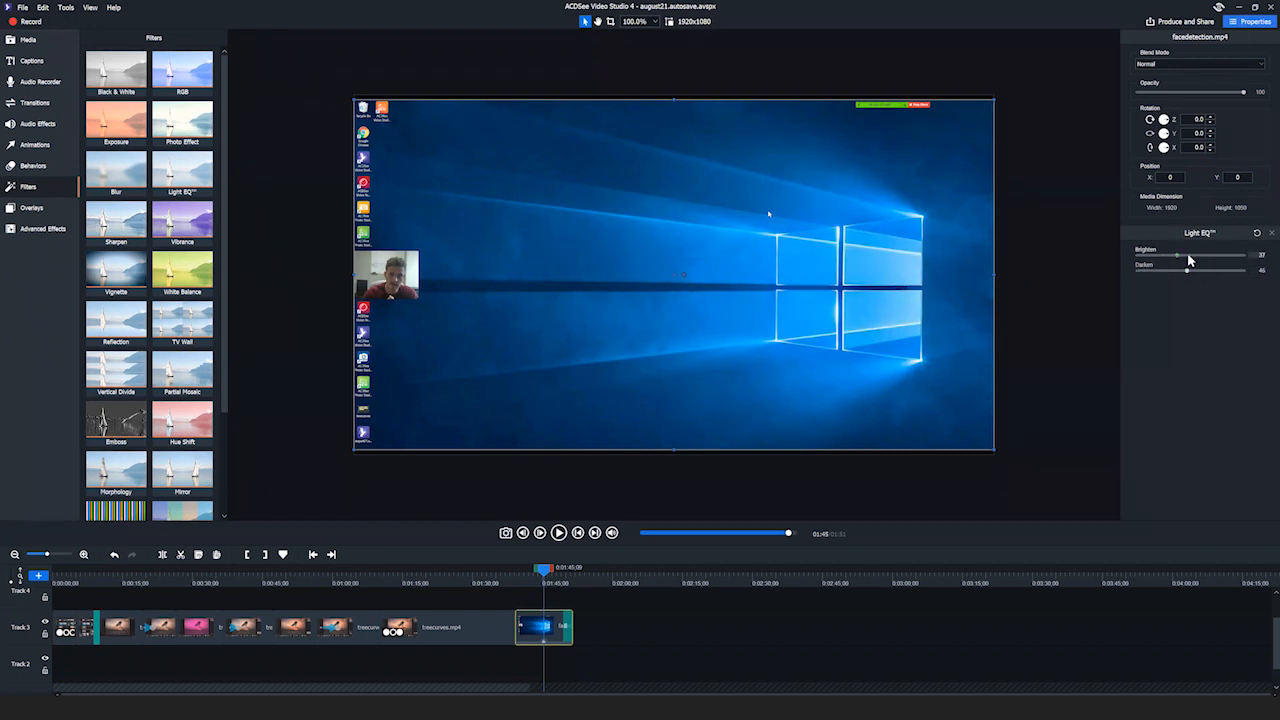
drag(543, 572, 507, 578)
click(539, 582)
drag(1186, 273, 1156, 259)
drag(540, 570, 528, 570)
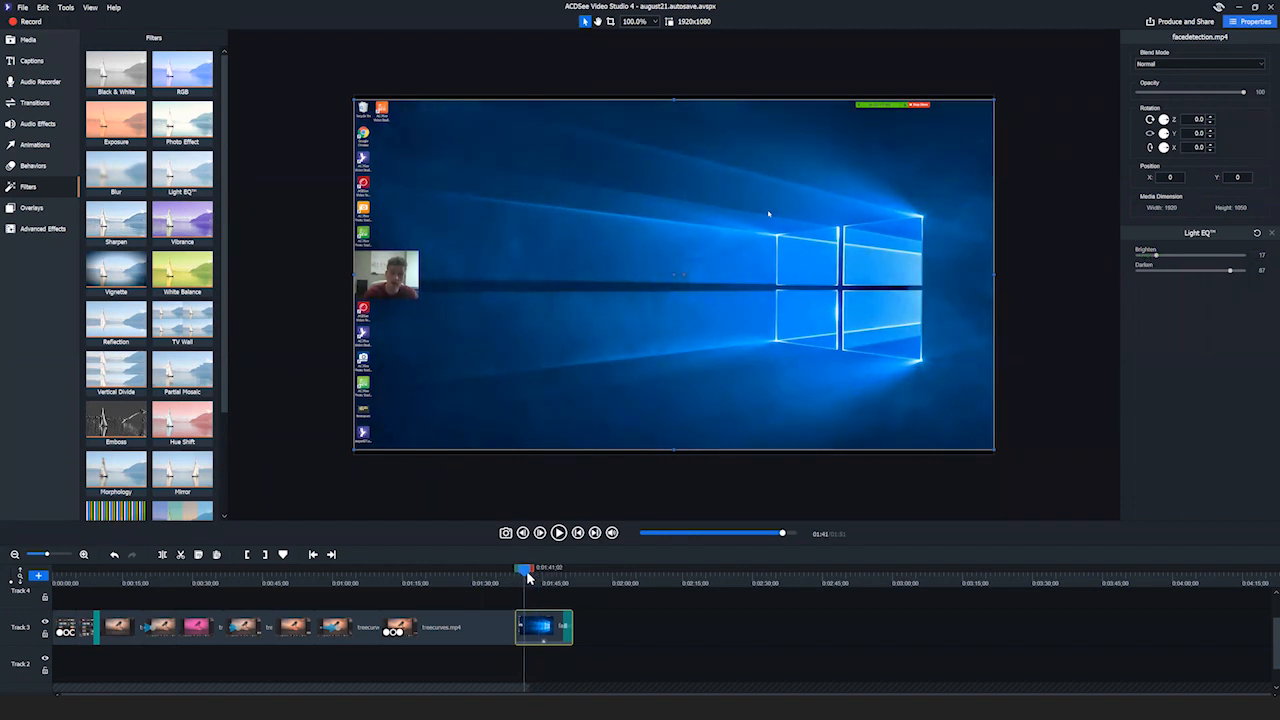
Add a Clip Speed effect to the facedetection.mp4 clip
right_click(546, 646)
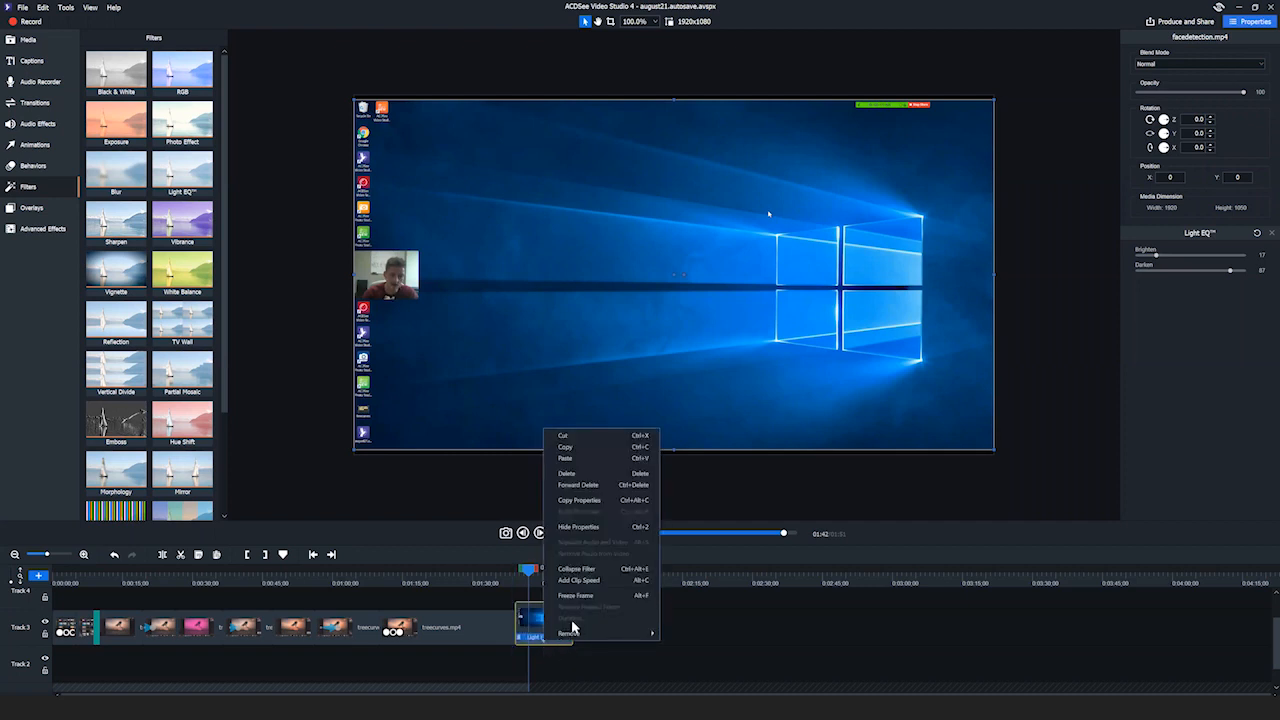
mouse_move(566, 633)
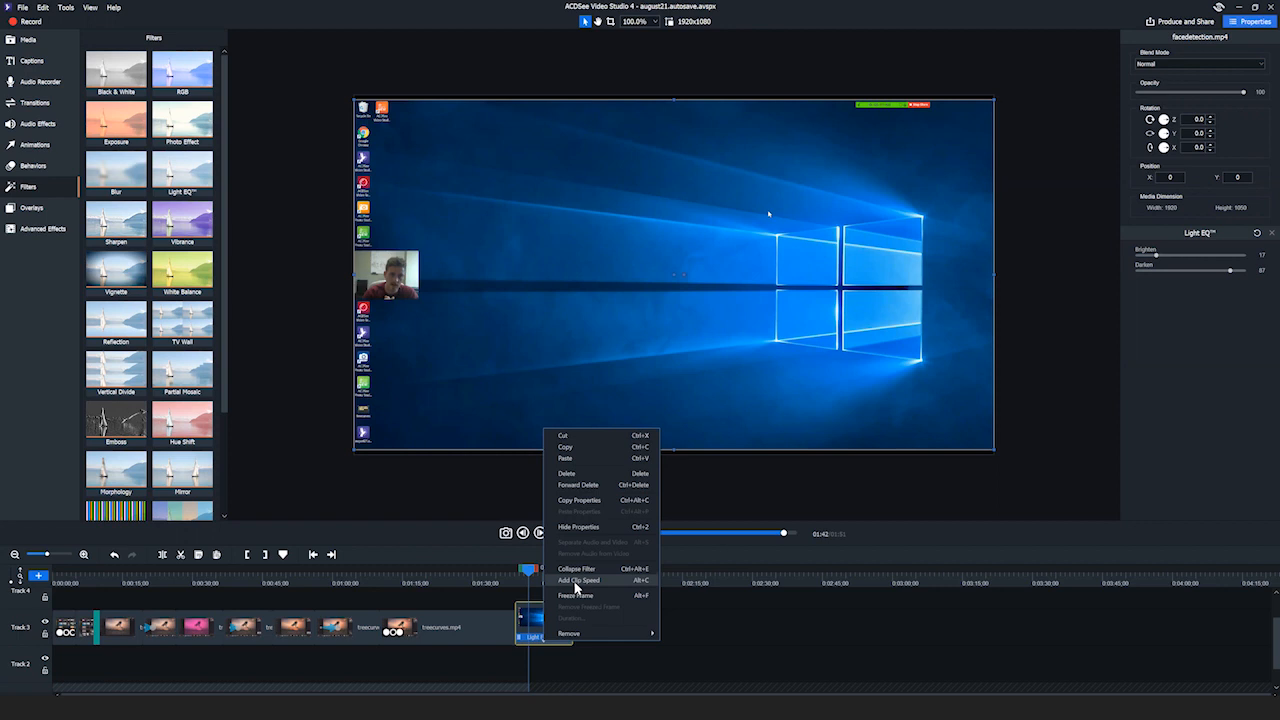
click(577, 581)
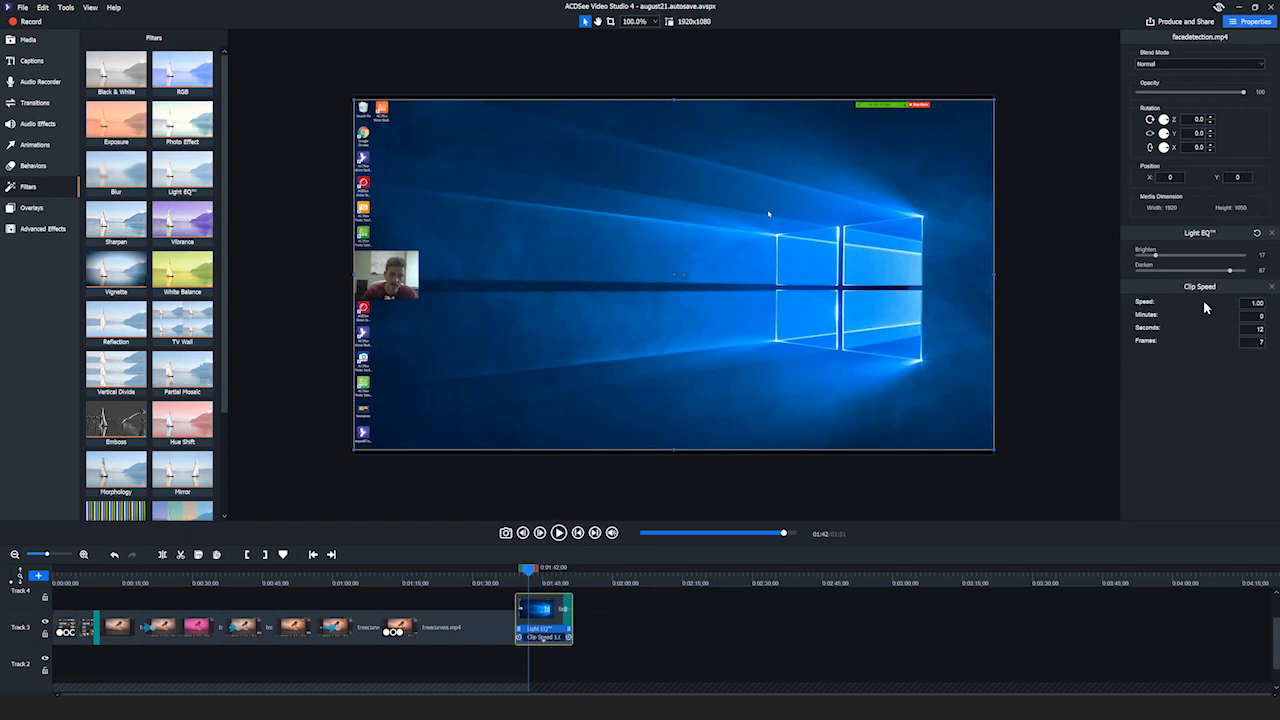
Set the speed of the facedetection.mp4 clip to about 2 to make it play faster
double_click(1257, 303)
text(1.20)
key(BackSpace)
text(2)
key(Return)
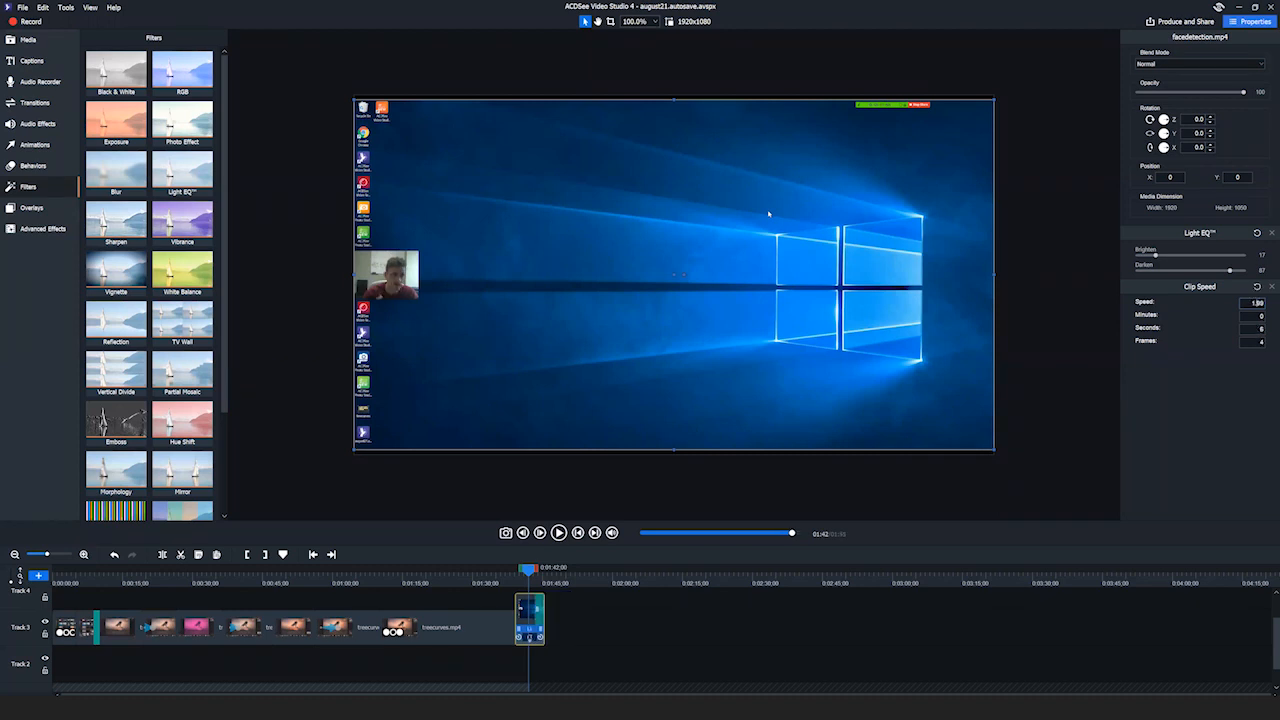
Set the speed of the facedetection.mp4 clip to 0.50 to slow it down
key(BackSpace)
key(BackSpace)
key(BackSpace)
key(BackSpace)
text(5)
key(BackSpace)
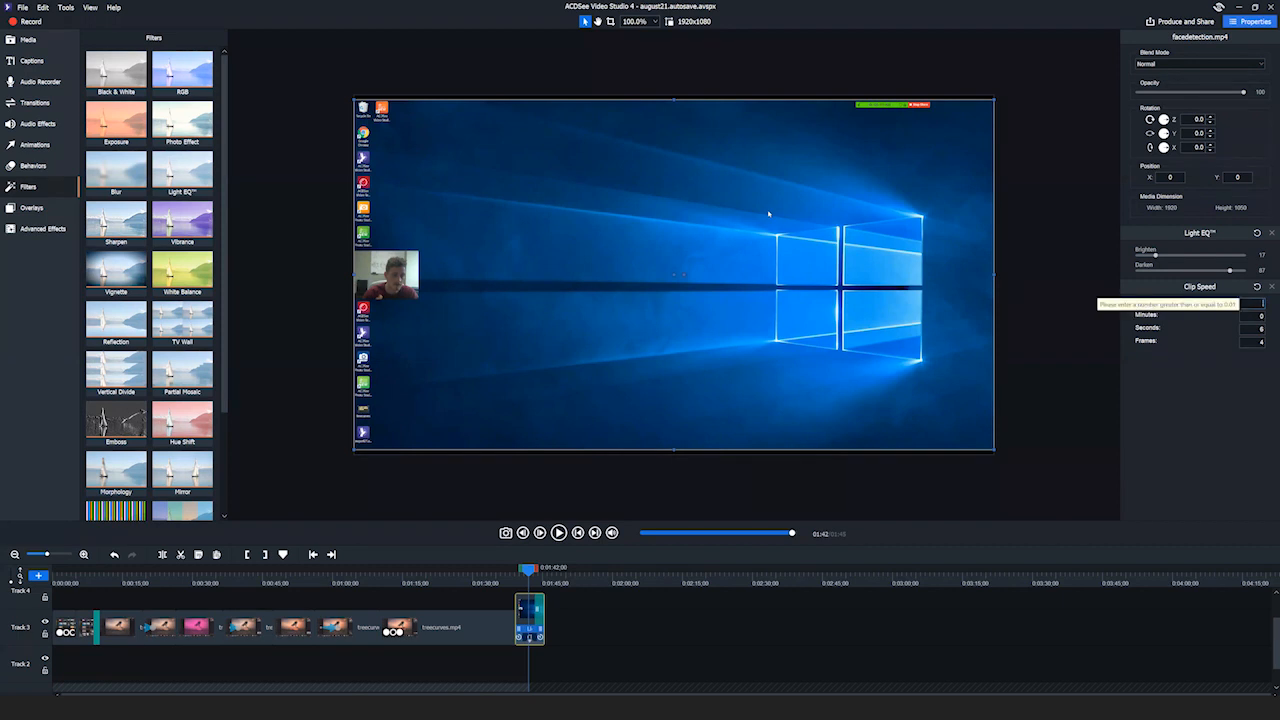
text(.50)
key(Return)
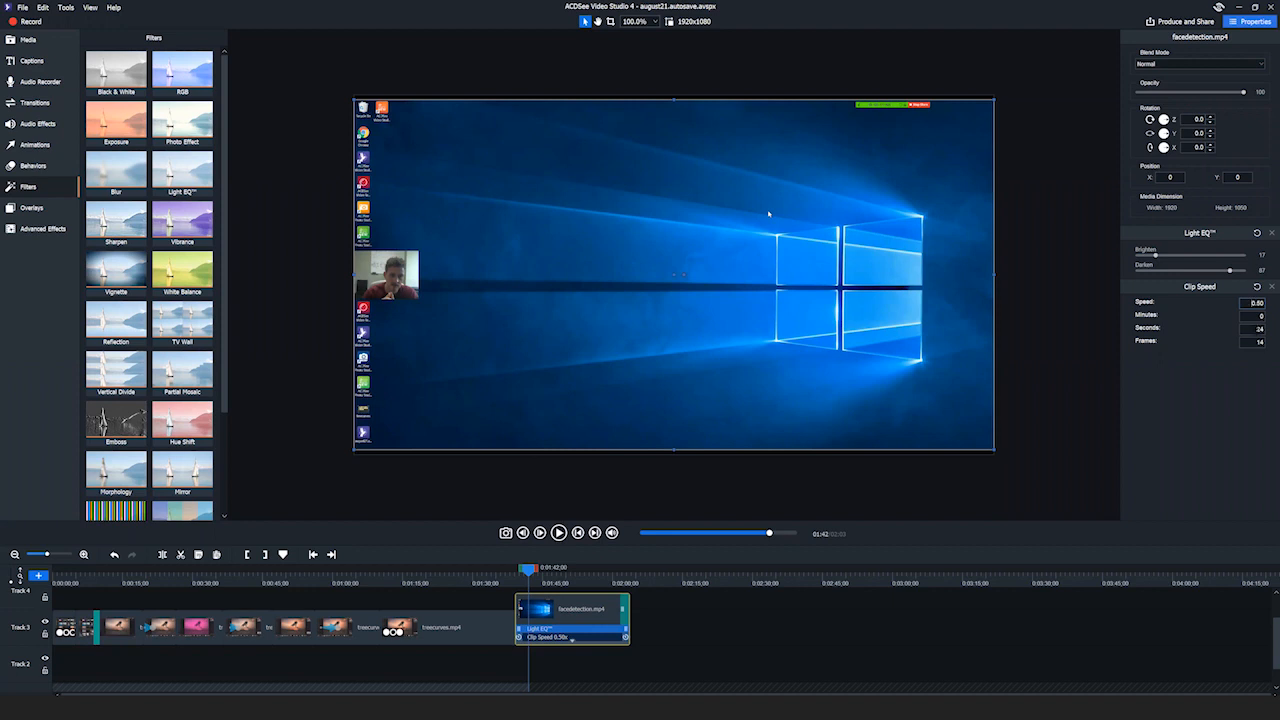
Play the slowed facedetection.mp4 clip from its start to check the playback speed
drag(523, 571, 515, 571)
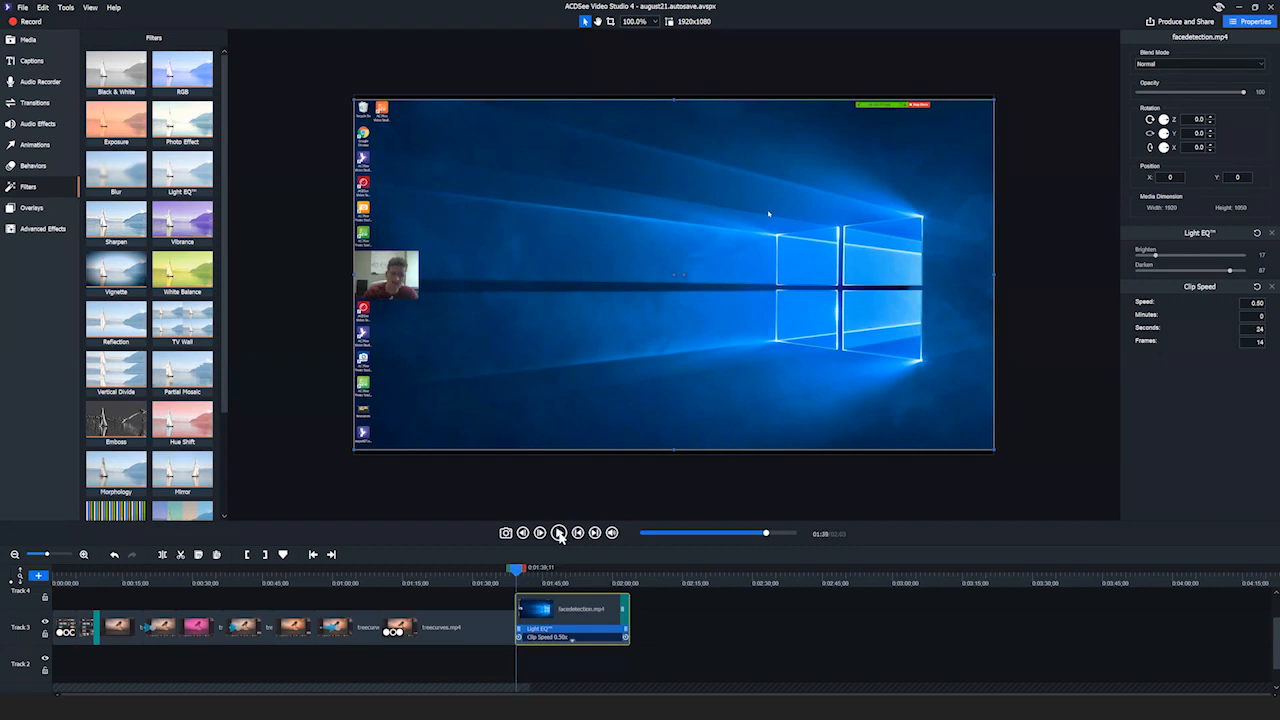
click(559, 533)
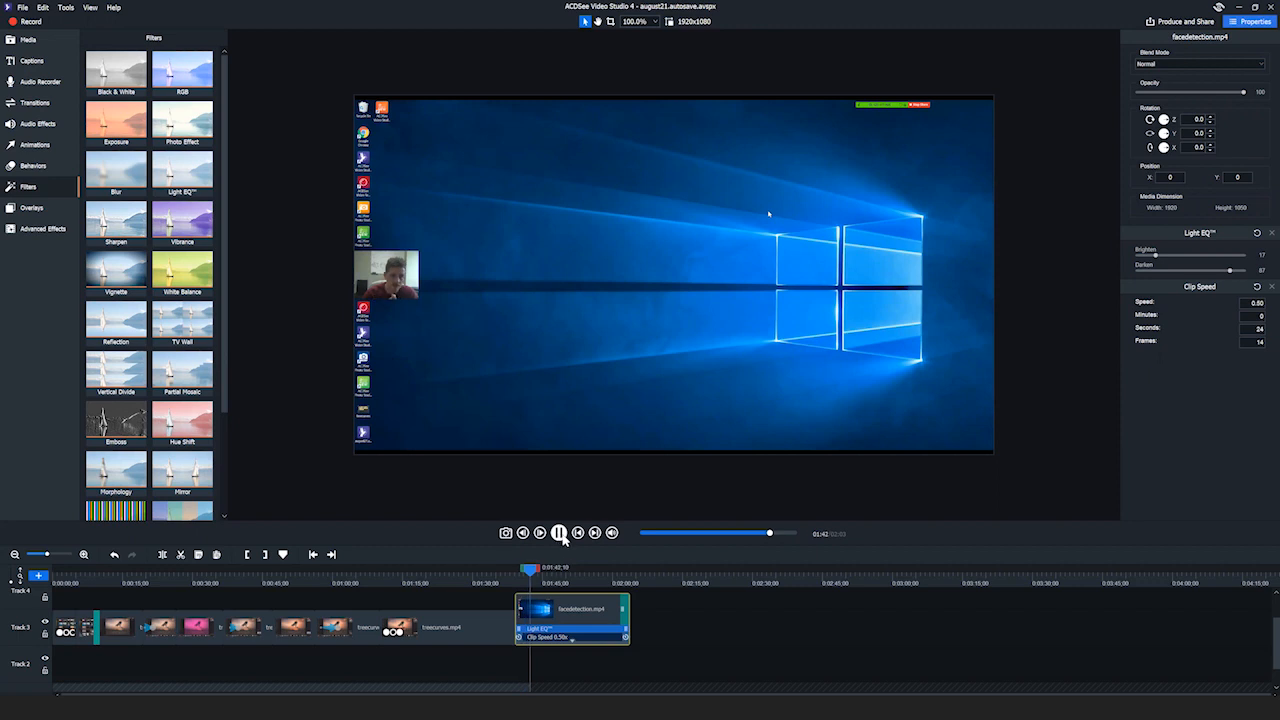
click(559, 533)
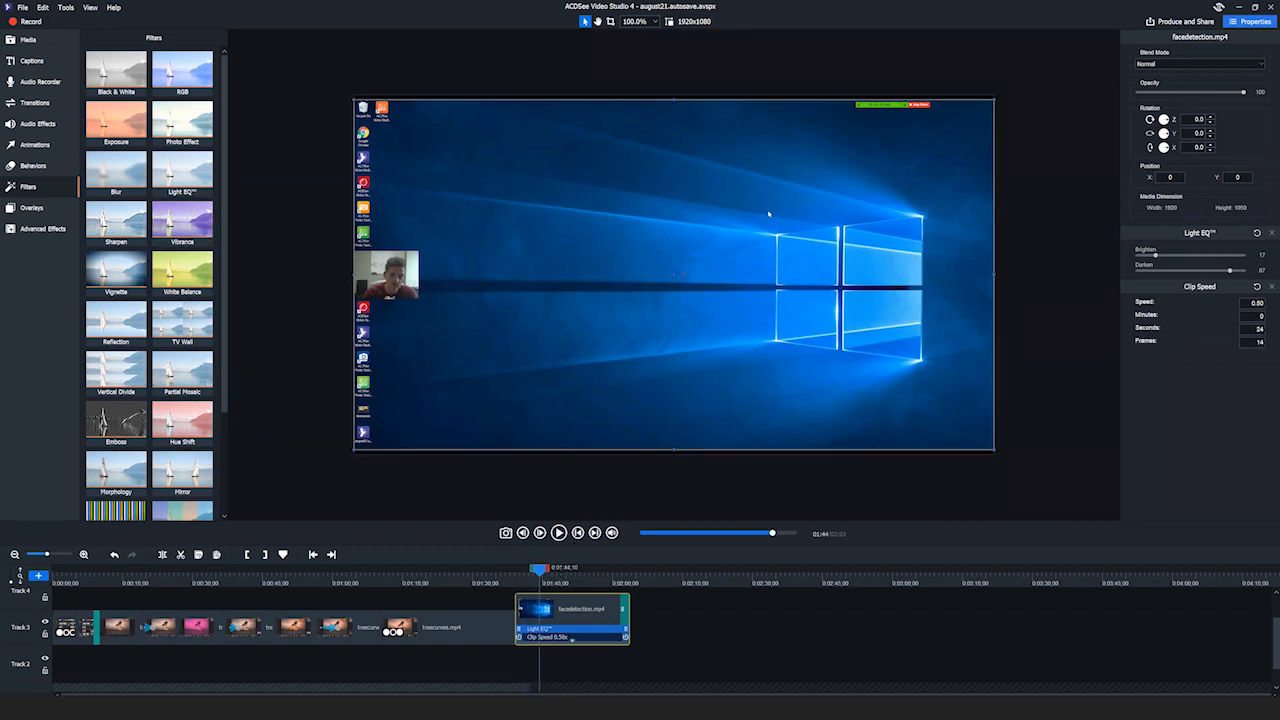
Scrub back and forth across the timeline to review the edited clips, ending at about 0:13
drag(540, 568, 58, 582)
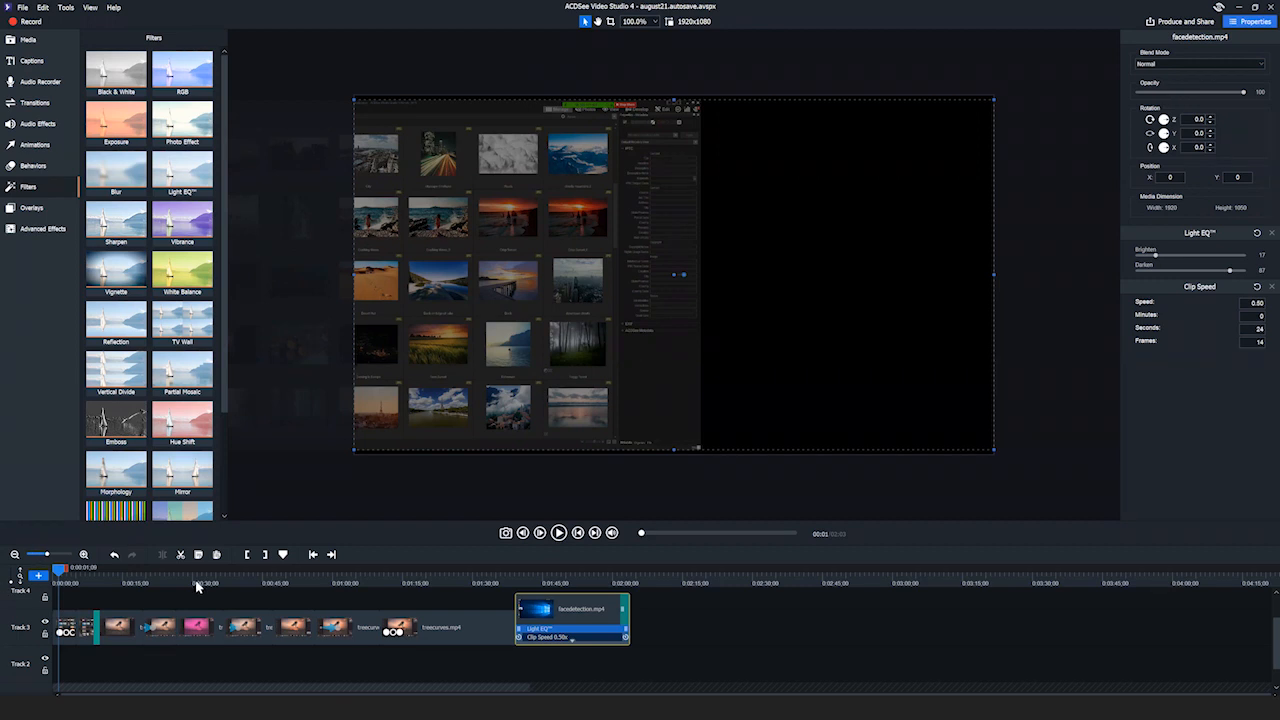
click(488, 582)
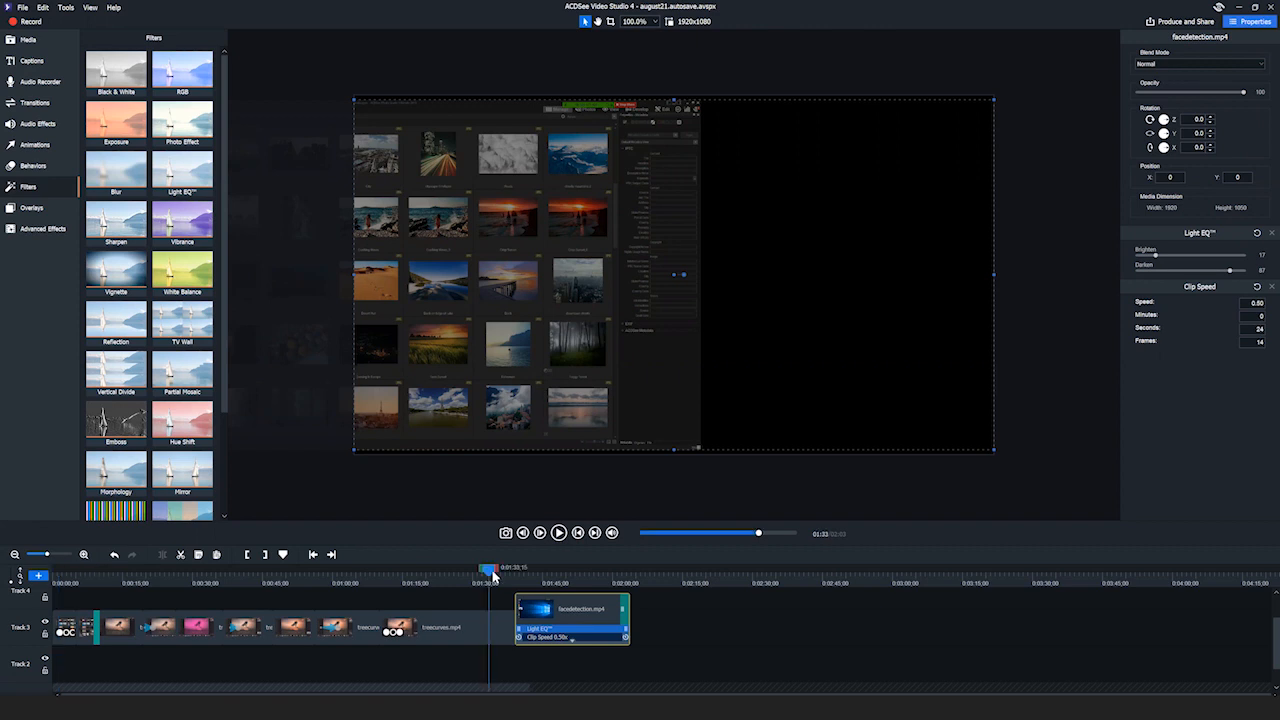
drag(487, 571, 285, 576)
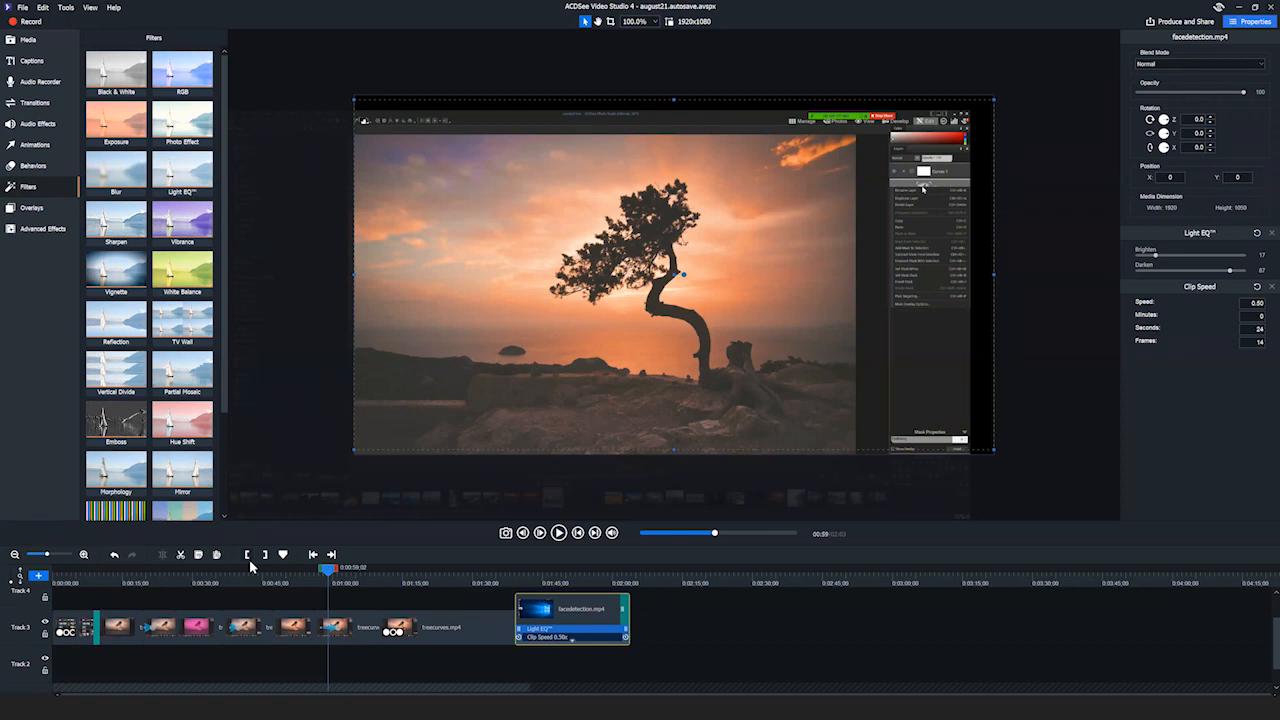
click(17, 8)
click(22, 8)
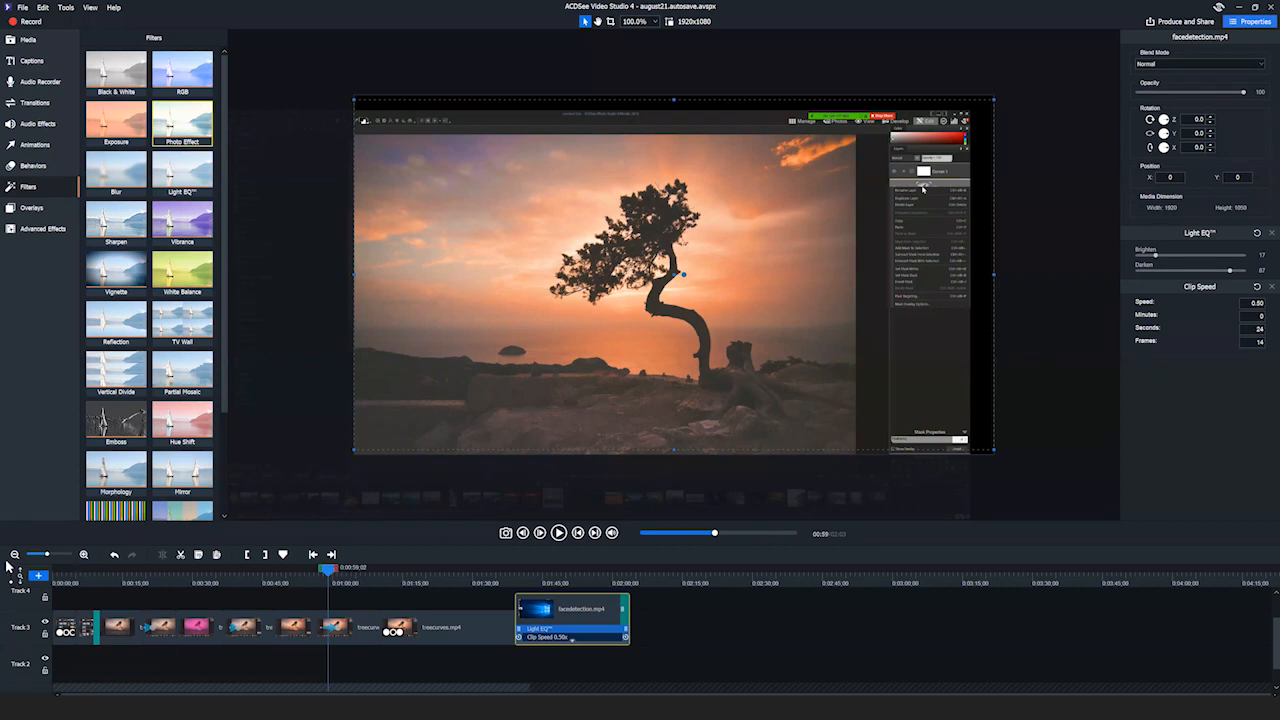
click(108, 571)
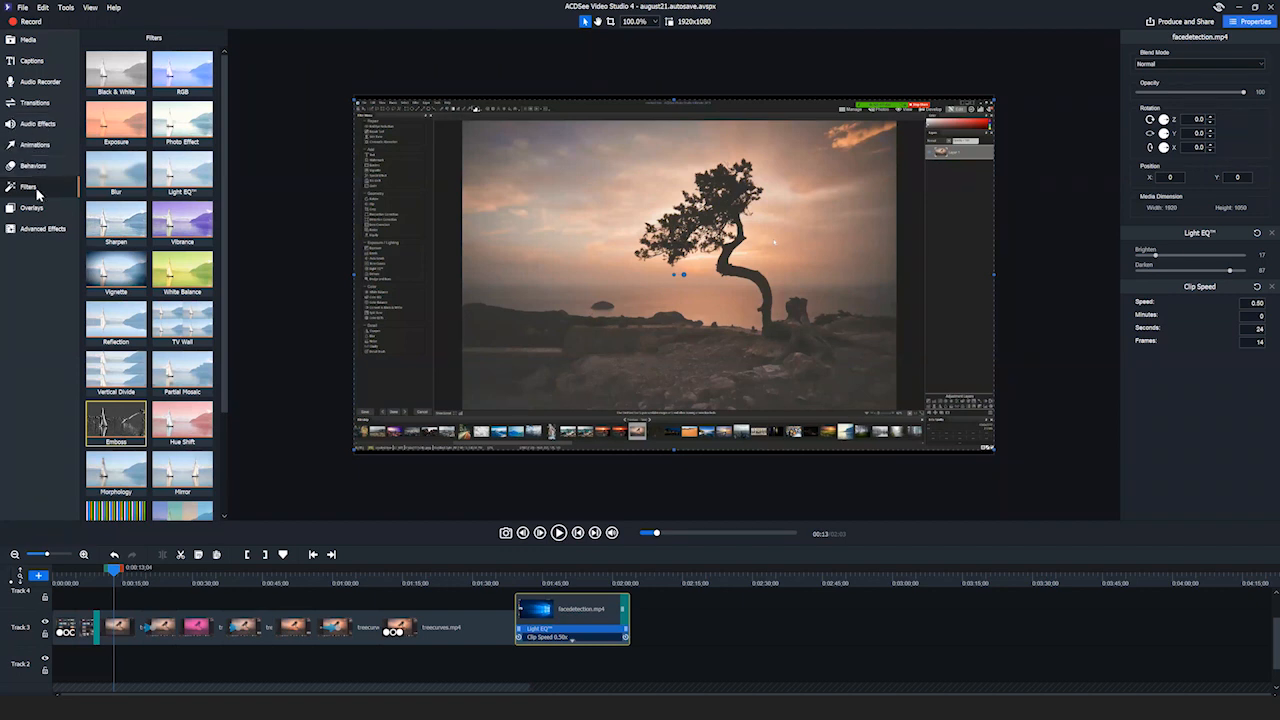
Try to apply the Clip Speed advanced effect to the treecurves.mp4 clip just before the last one
click(40, 231)
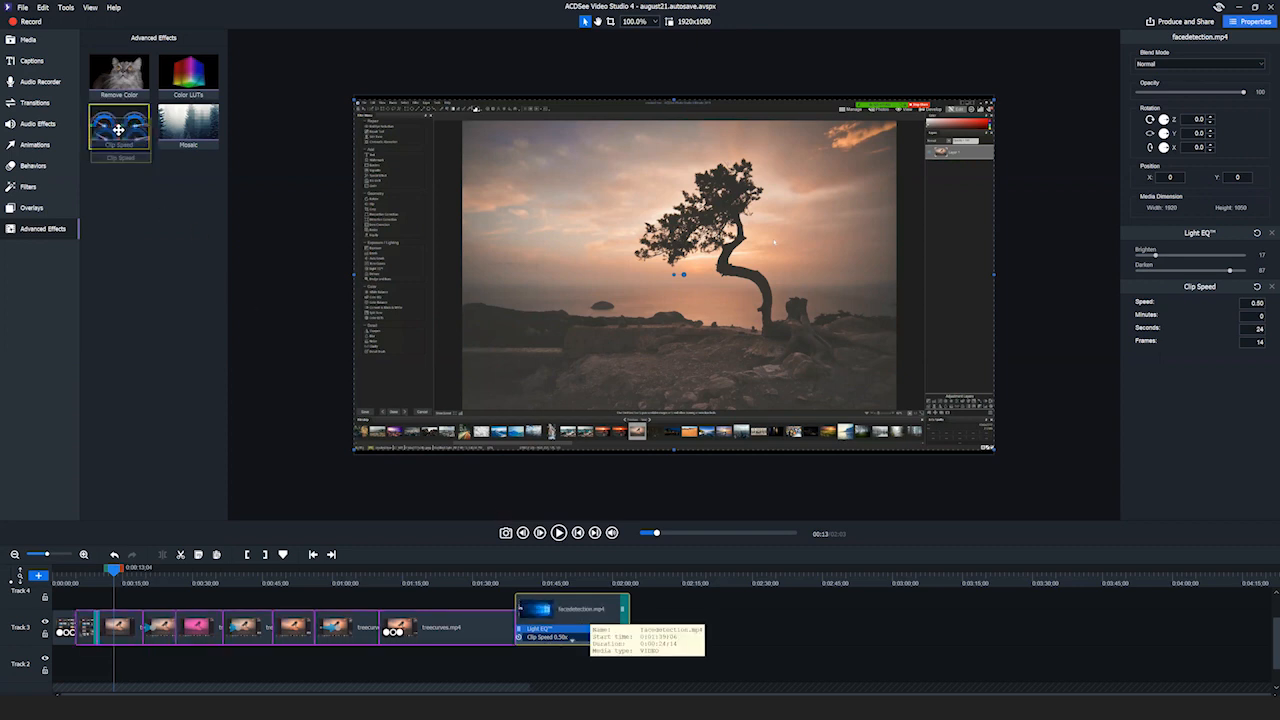
drag(116, 126, 364, 630)
right_click(362, 627)
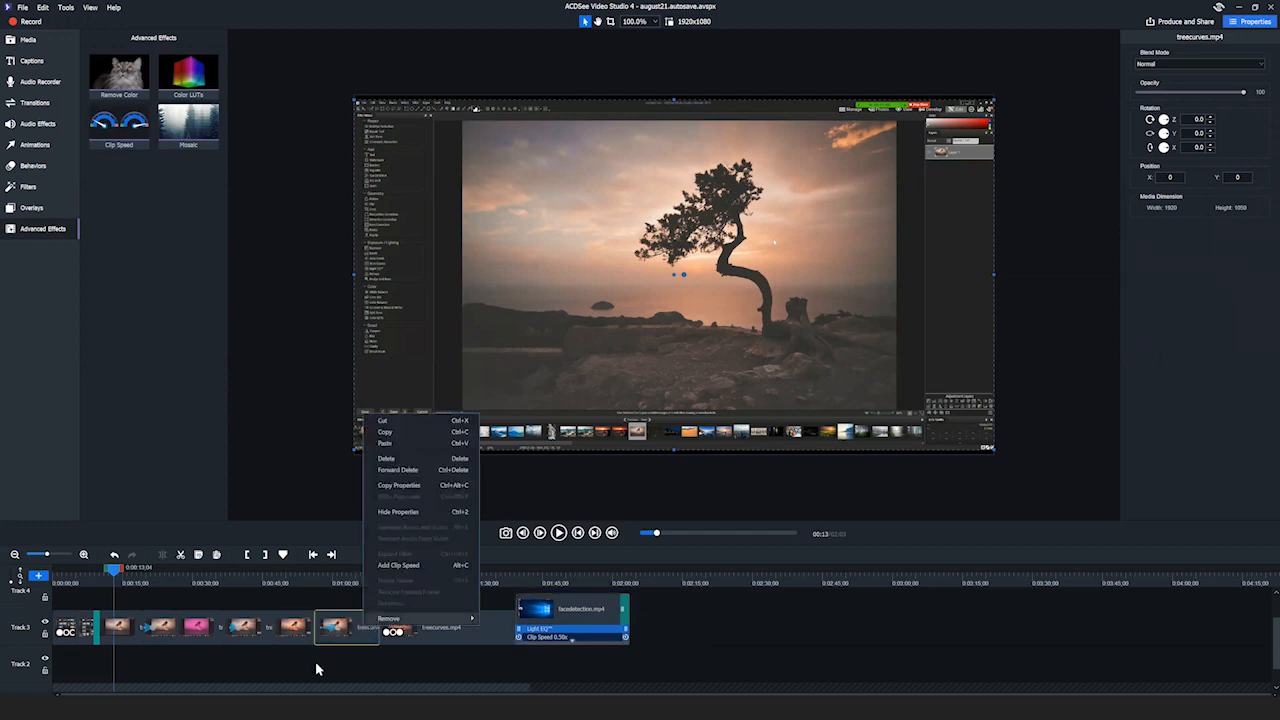
click(164, 155)
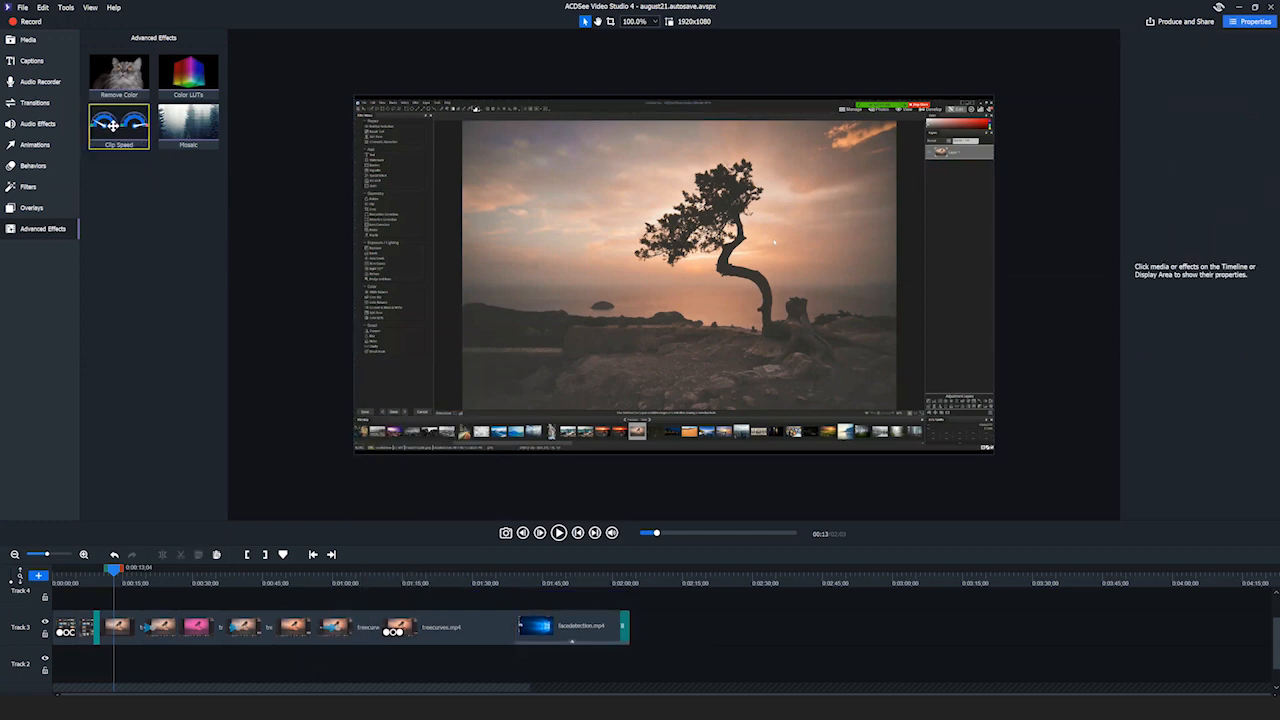
Move the playhead to 0:15 and select the treecurves.mp4 clip at that time on Track 3
click(122, 576)
click(116, 626)
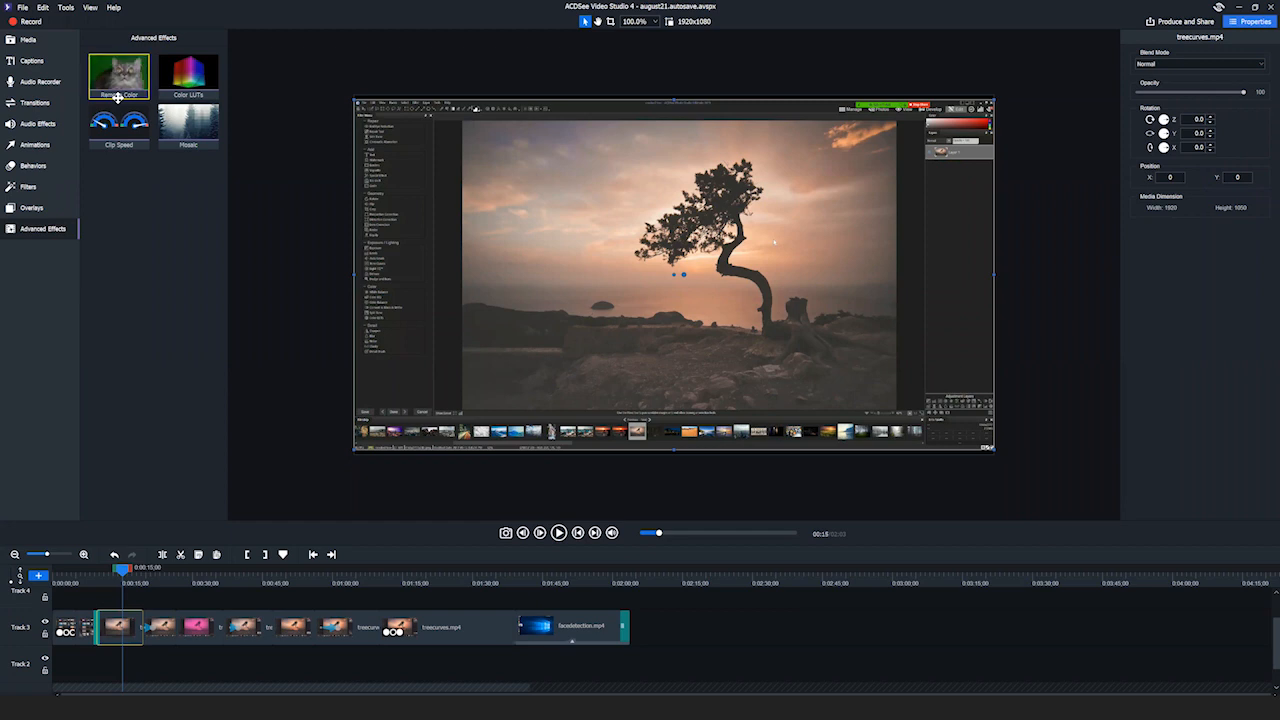
Apply the Color LUTs advanced effect to the treecurves.mp4 clip at 0:15 on Track 3
click(198, 106)
click(179, 77)
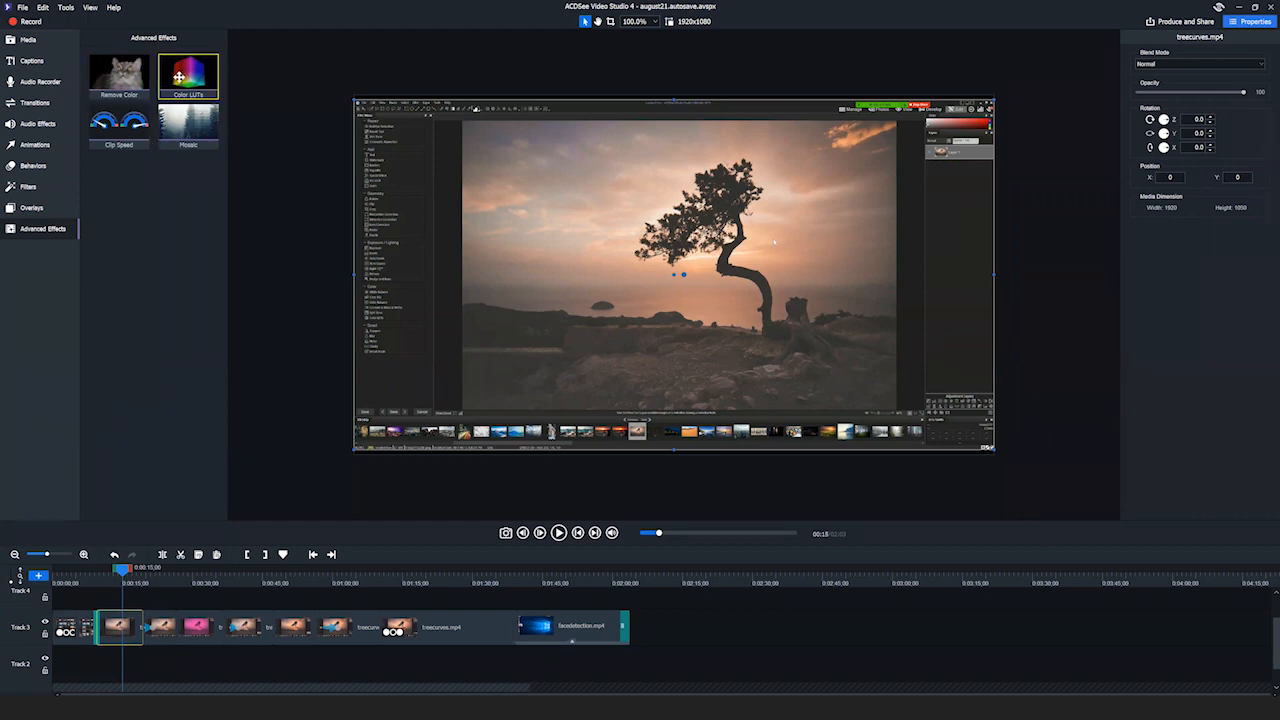
drag(179, 77, 120, 627)
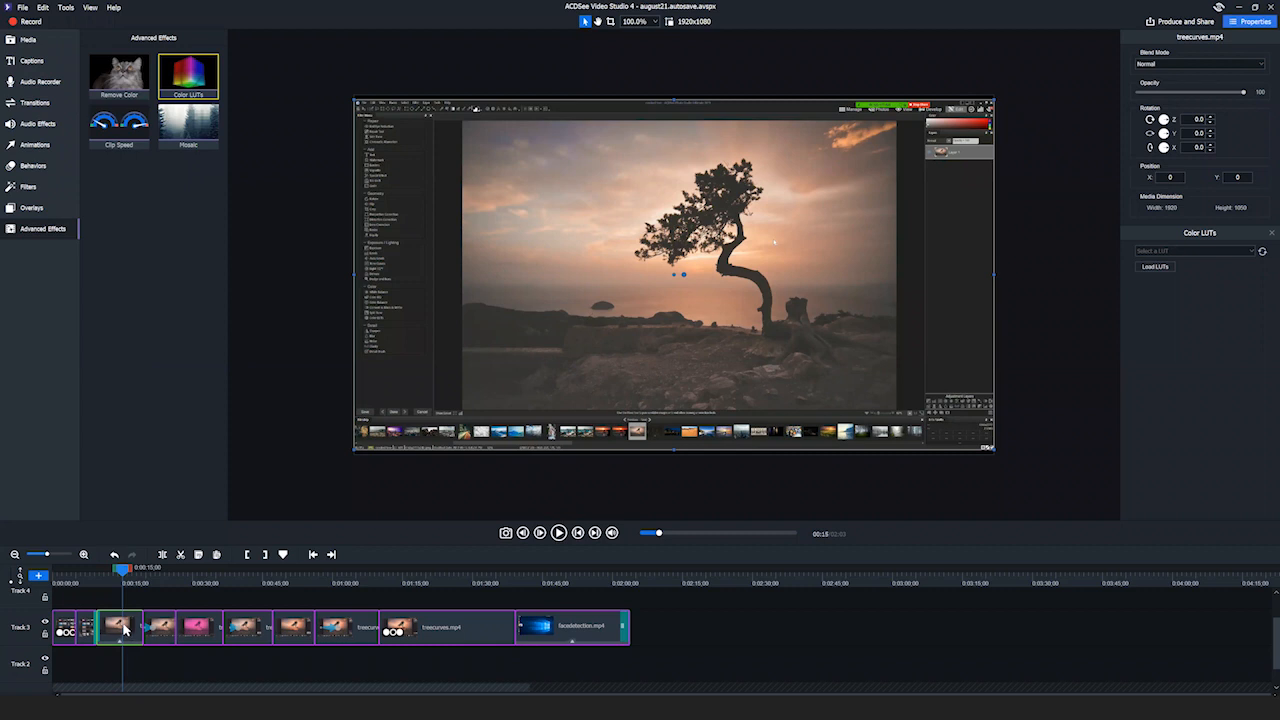
Open the LUT file browser for the clip's Color LUTs effect and close it without loading a file
click(109, 572)
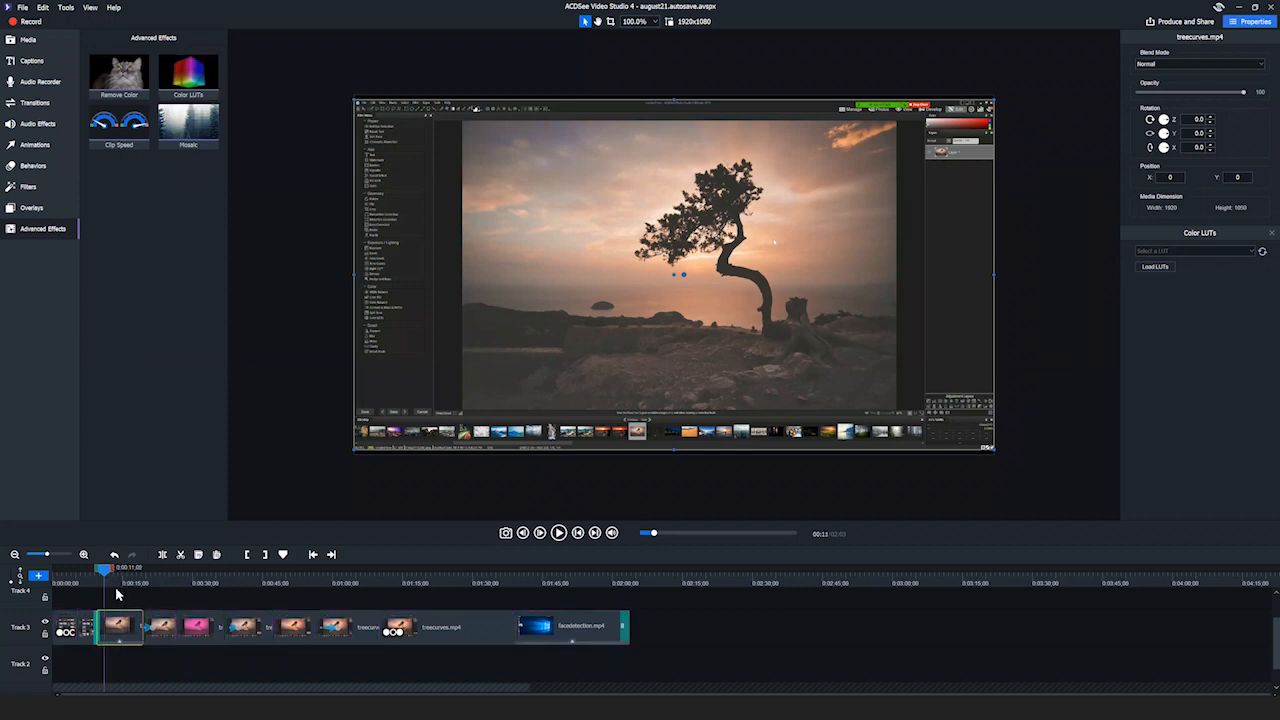
click(120, 626)
click(184, 67)
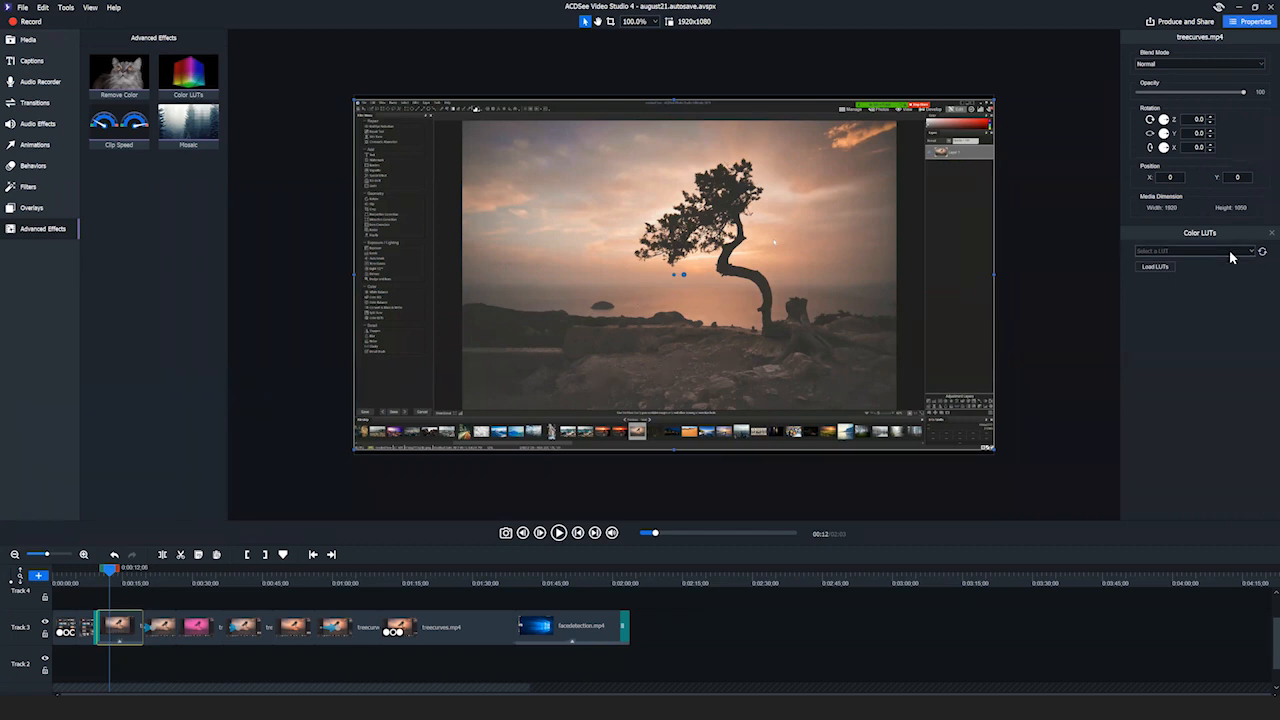
click(1157, 267)
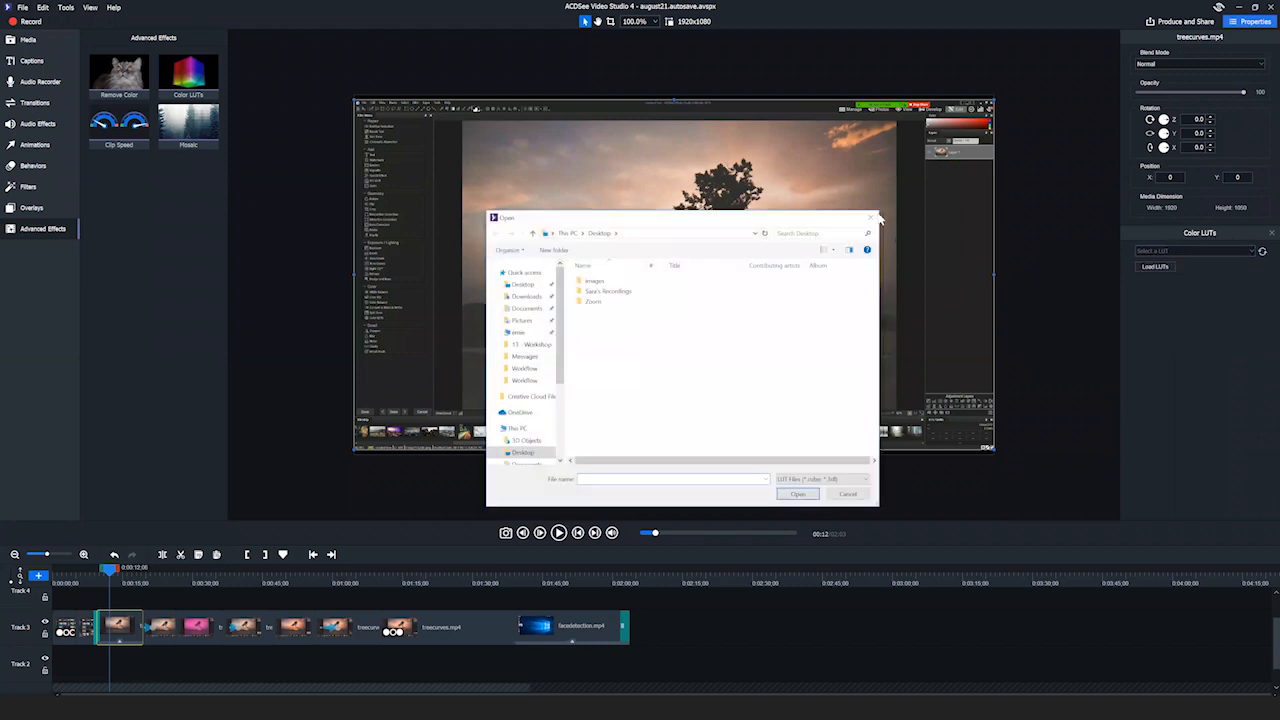
click(871, 217)
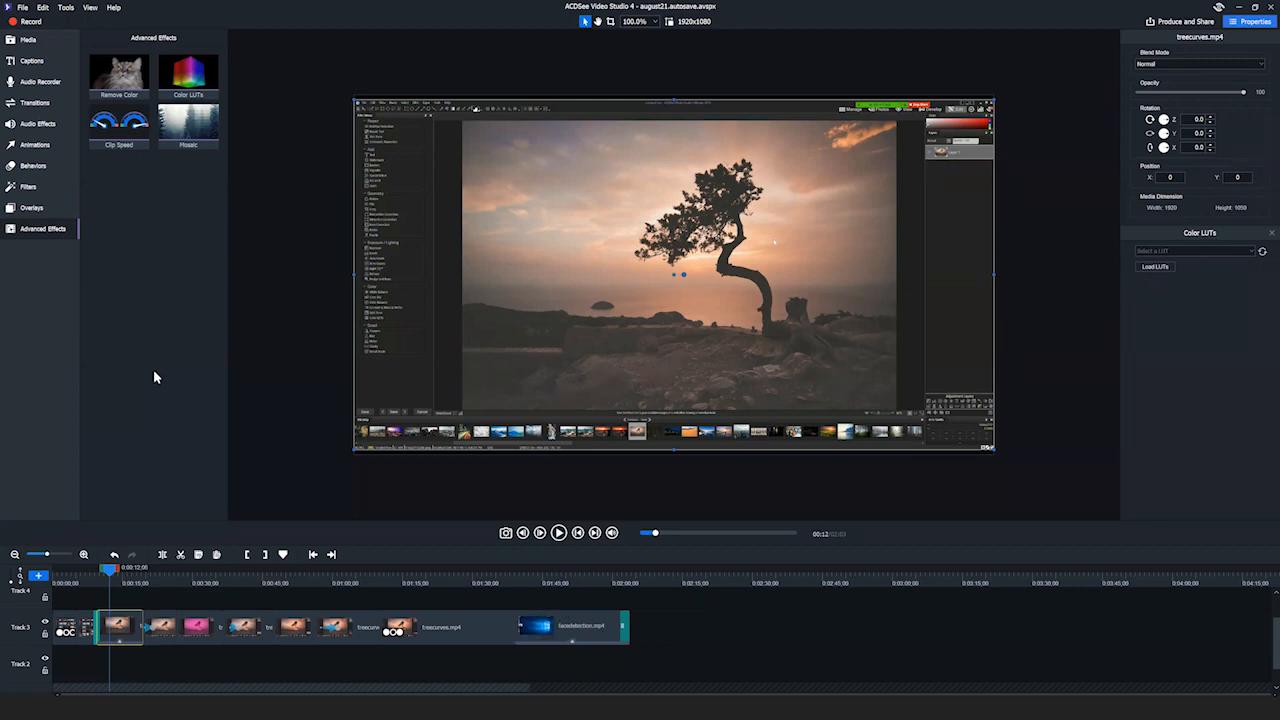
Apply the Remove Color advanced effect to the pink-tinted treecurves.mp4 clip at about 0:30 on Track 3
drag(110, 568, 193, 582)
click(193, 628)
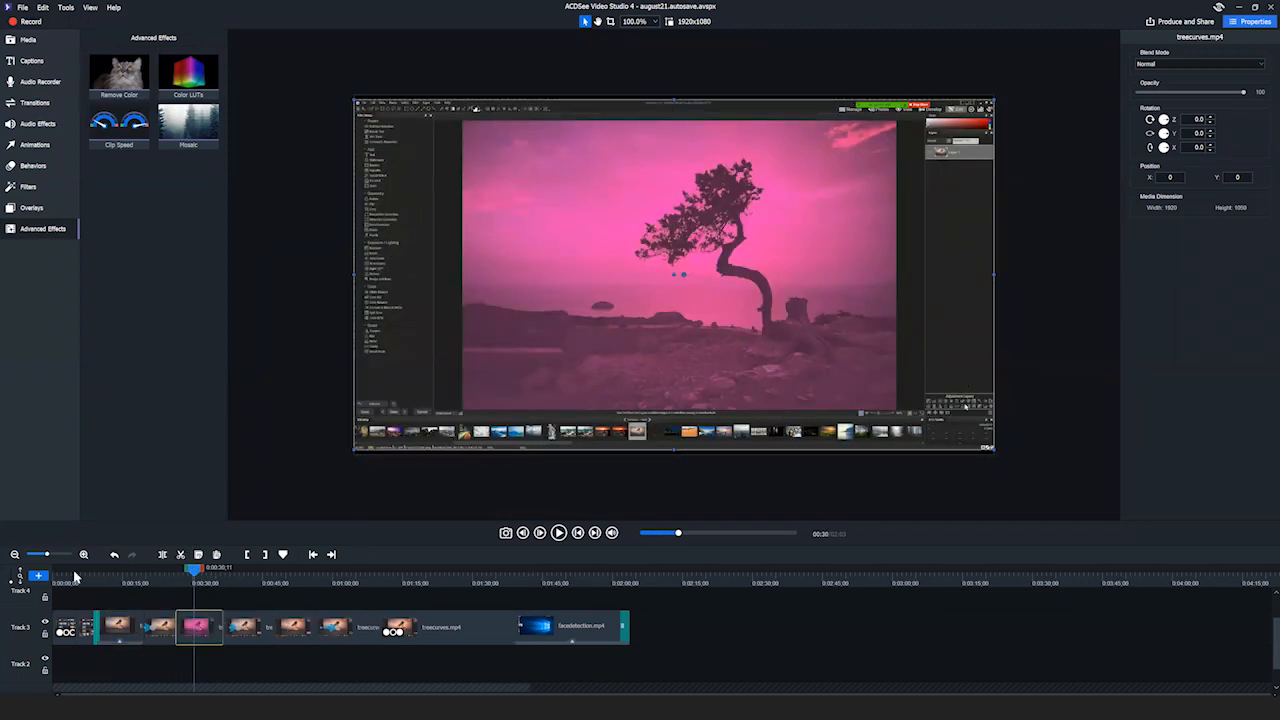
drag(46, 554, 57, 554)
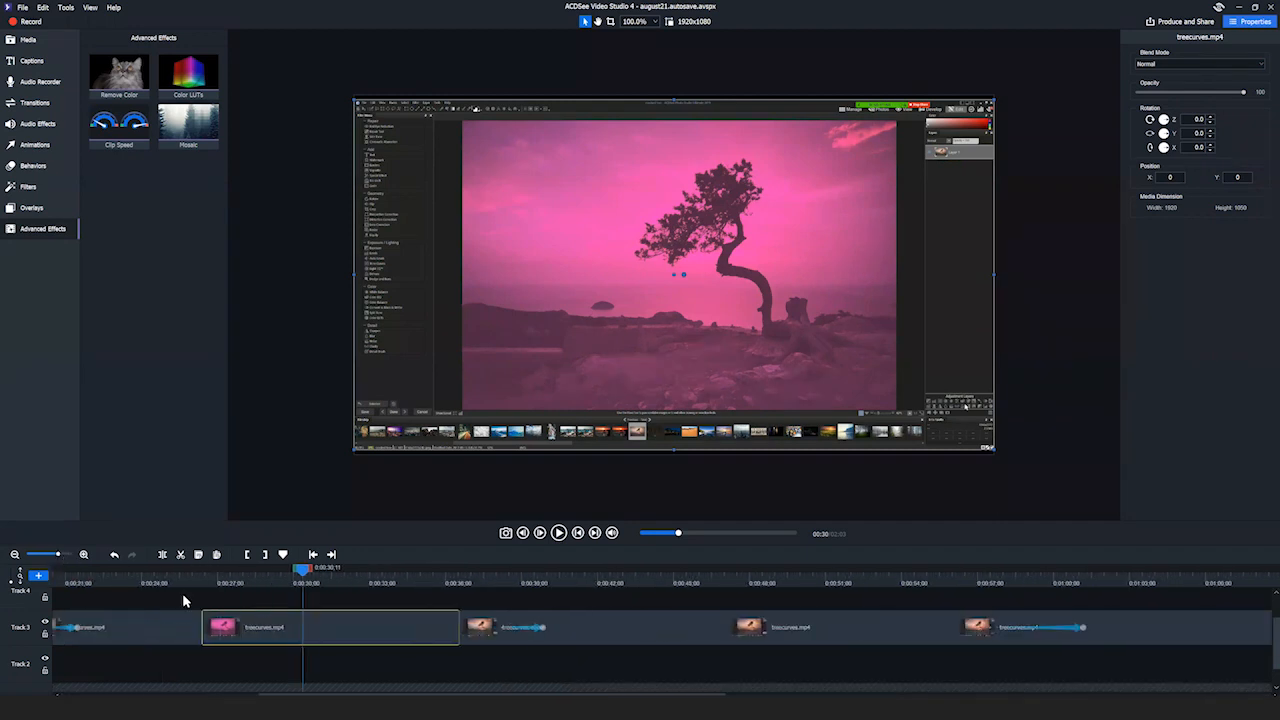
drag(366, 694, 340, 693)
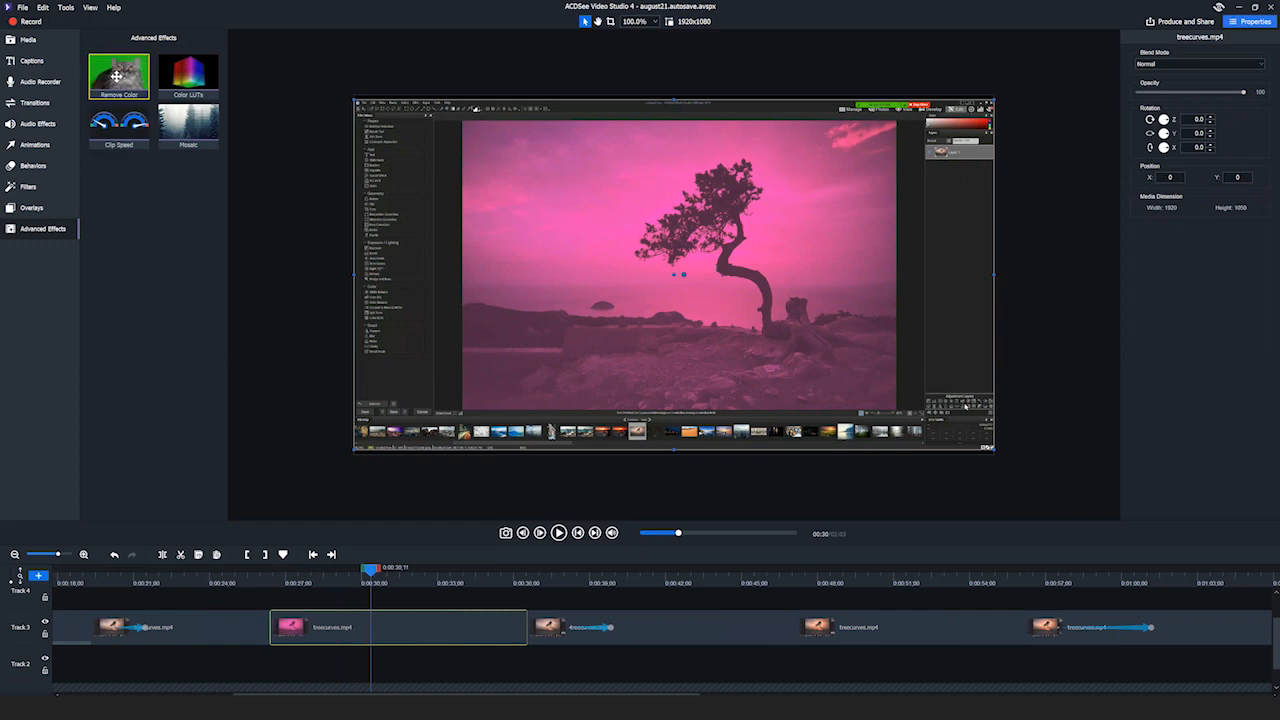
drag(121, 75, 125, 75)
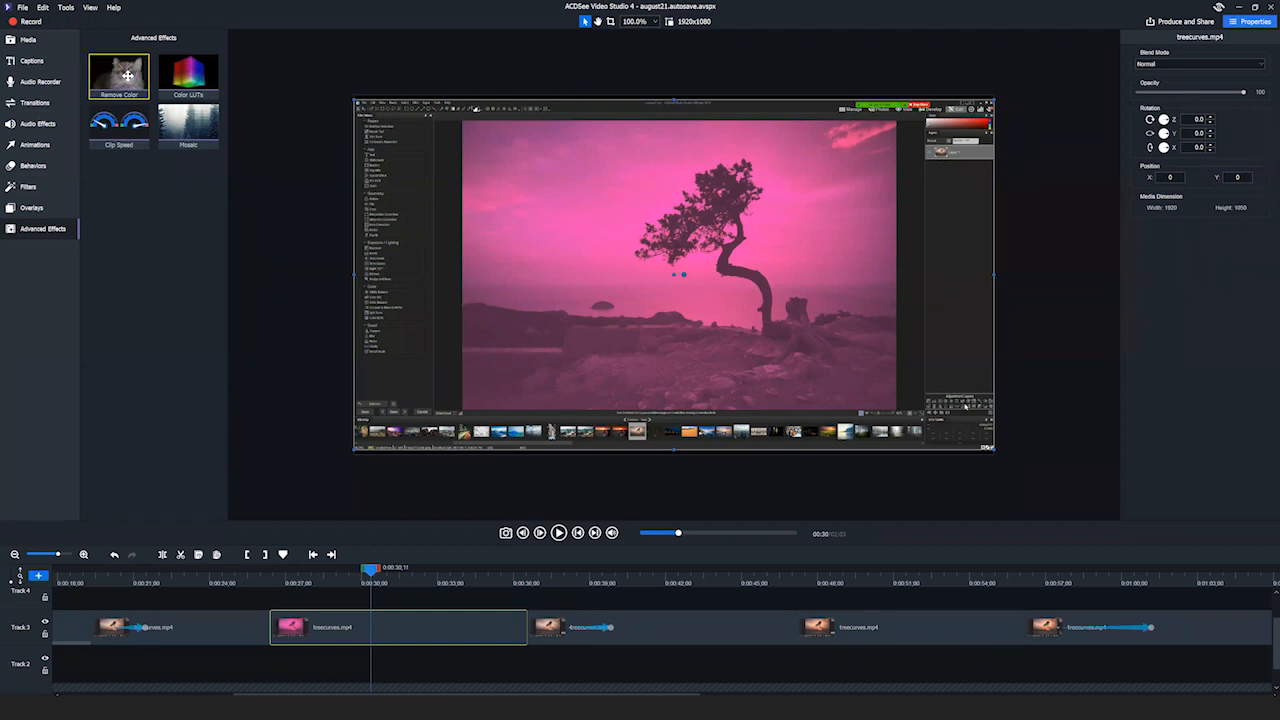
drag(114, 72, 348, 626)
Set the Remove Color effect's color to the pink of the sky, sampled from the preview at 0:29
mouse_move(372, 571)
mouse_down()
mouse_move(286, 571)
mouse_move(360, 571)
mouse_up()
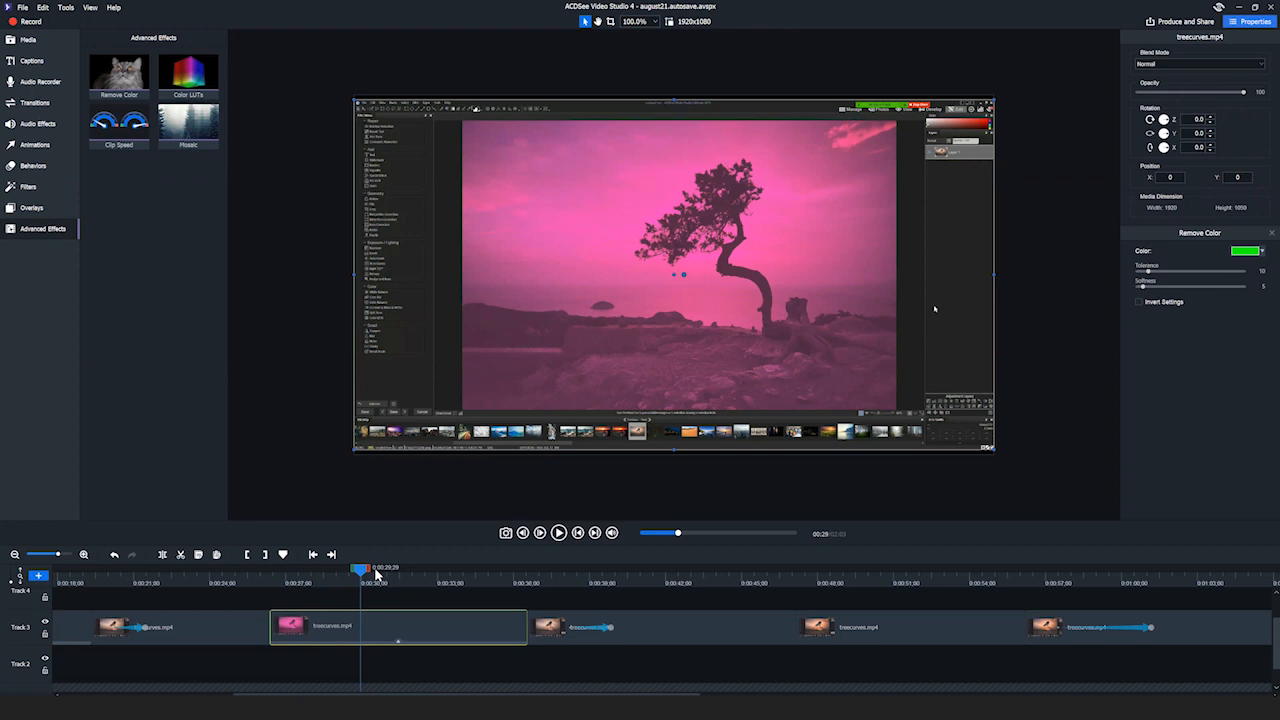
drag(360, 570, 322, 597)
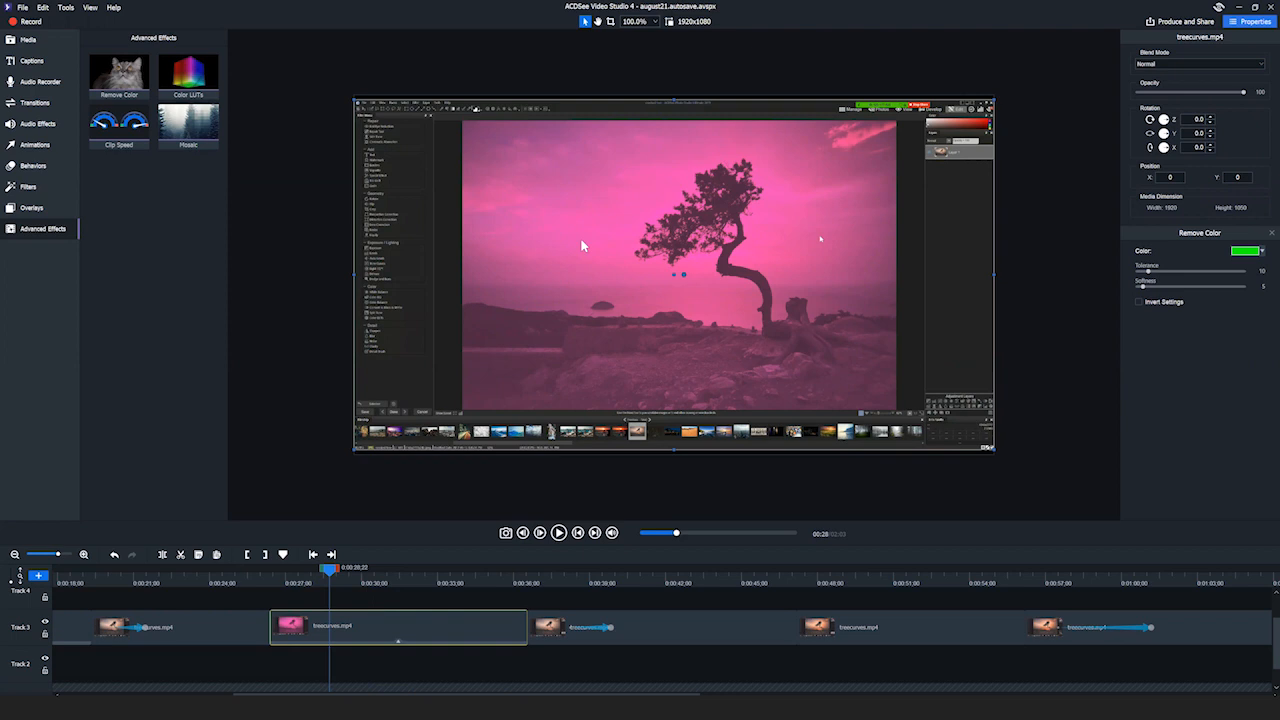
click(336, 578)
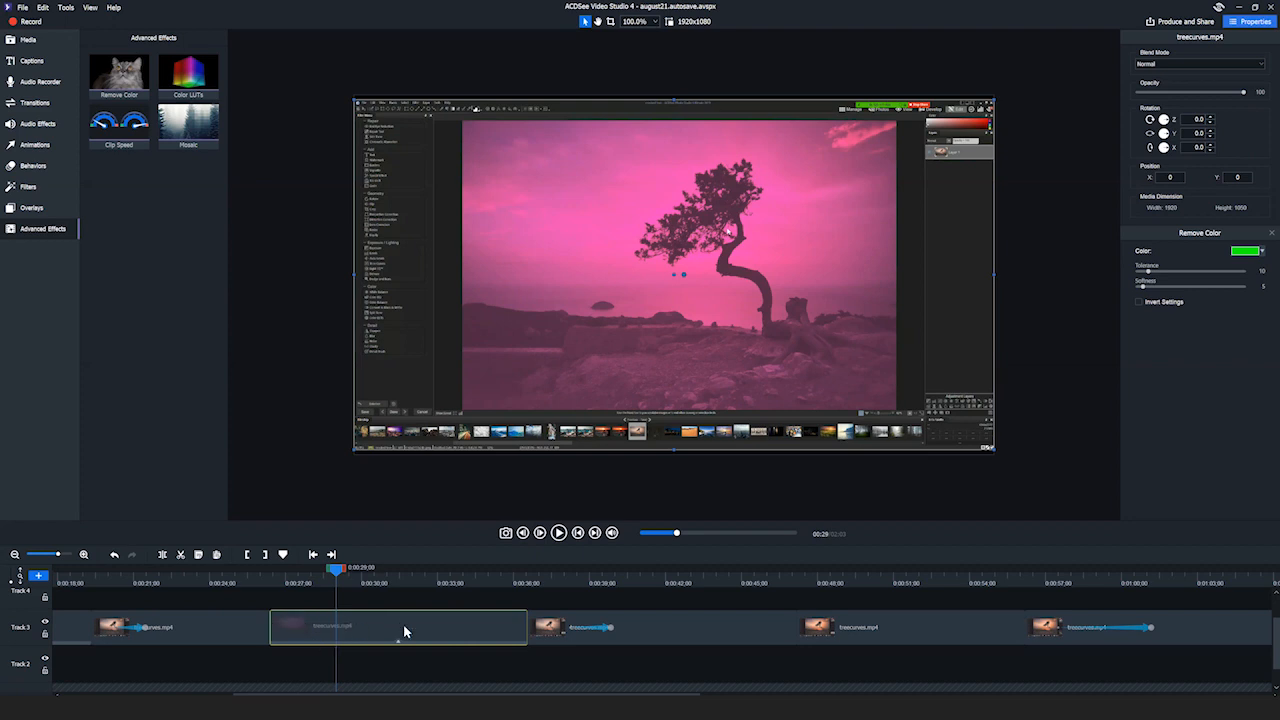
click(1253, 257)
click(1267, 276)
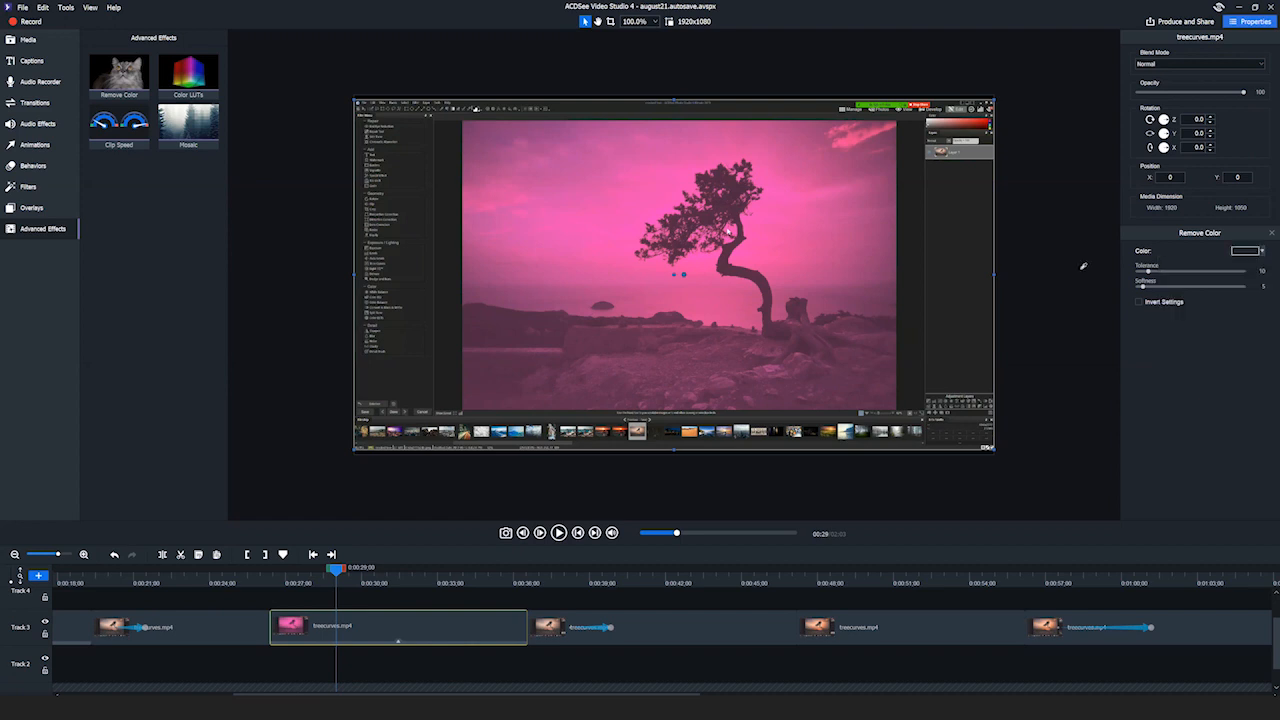
click(599, 217)
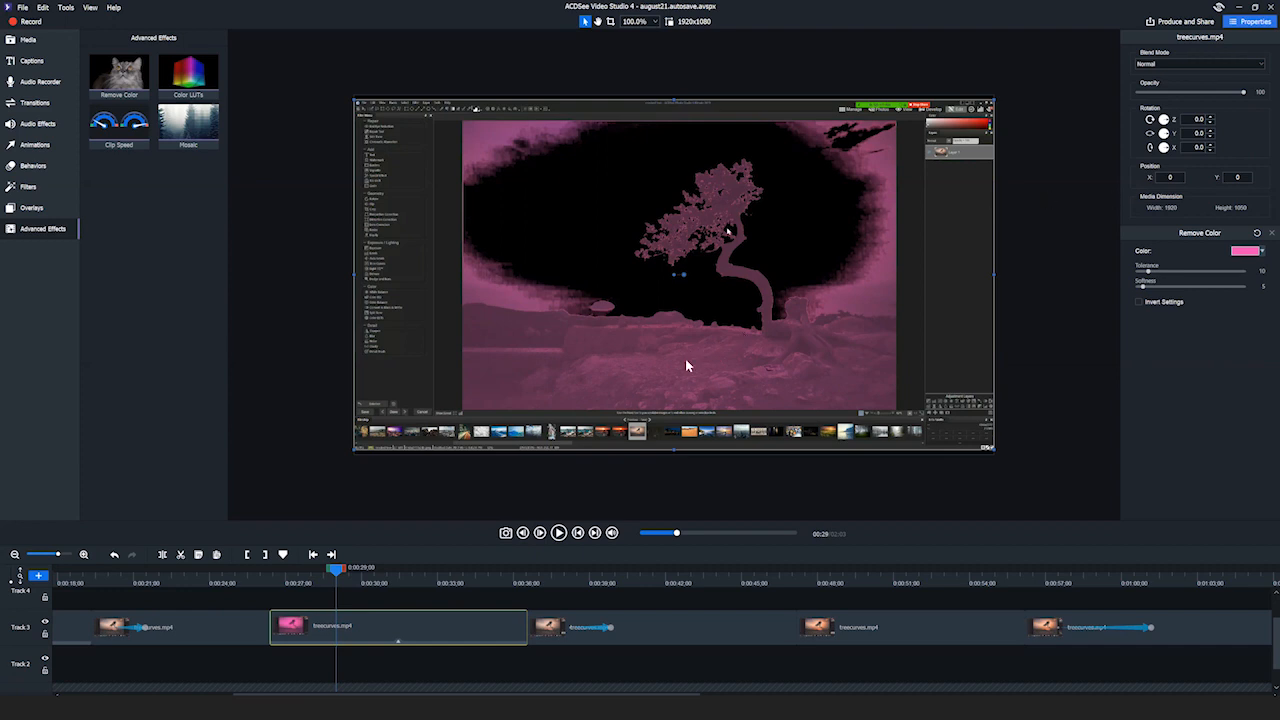
Place V1-0025_ACDSEE_STOCK.mov on Track 2 beneath the pink treecurves.mp4 clip, starting at about 0:26
click(28, 39)
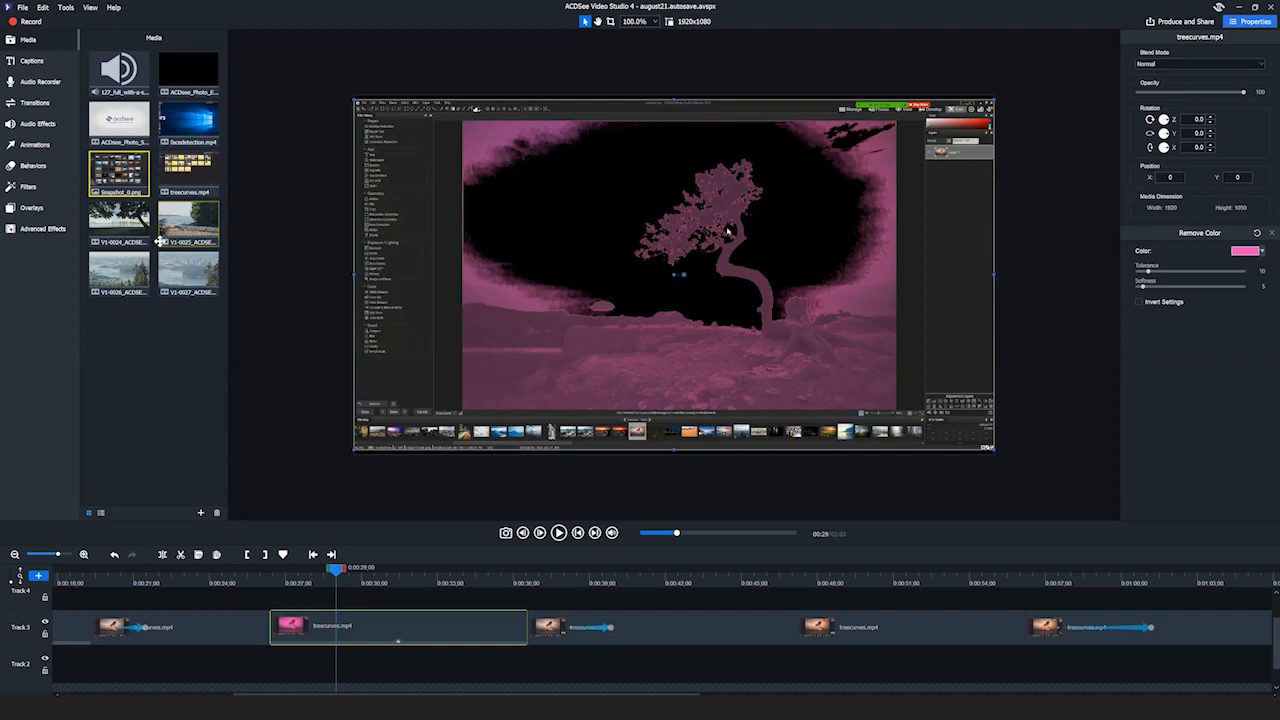
drag(173, 241, 265, 670)
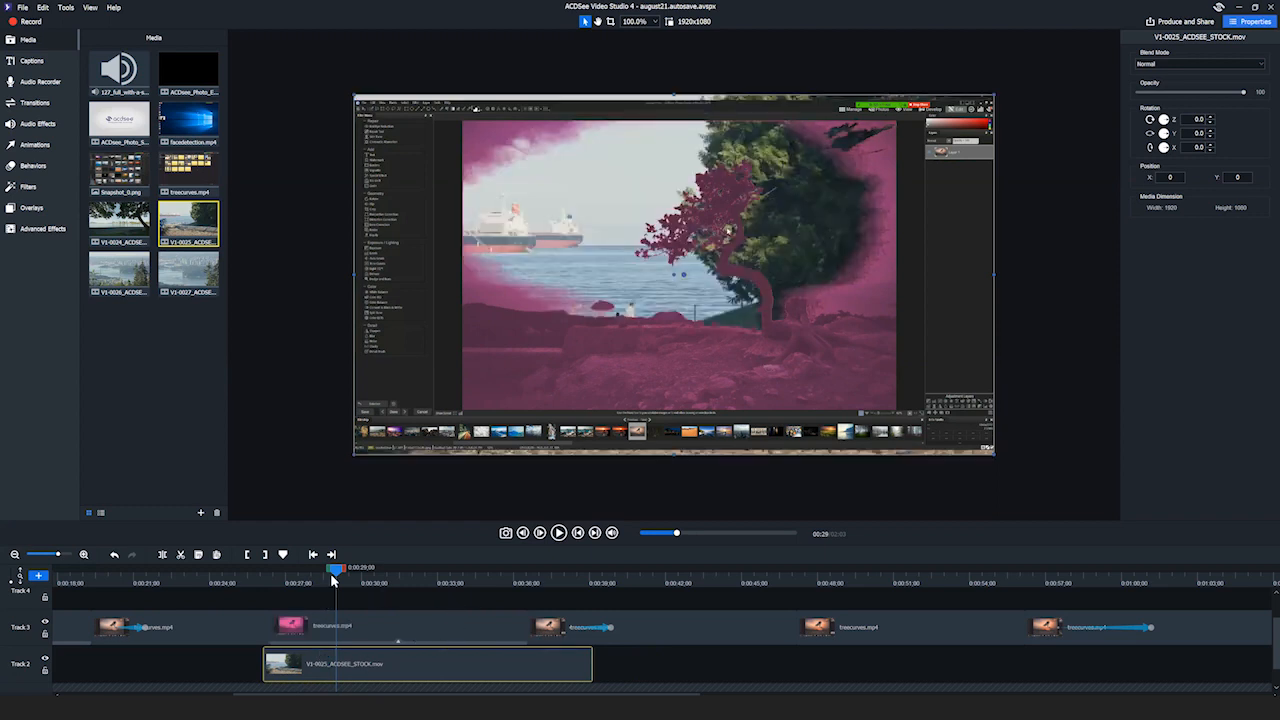
Play the layered clips from about 0:26 and again from 0:33 to check the background showing through the removed color
drag(334, 578, 264, 588)
click(558, 532)
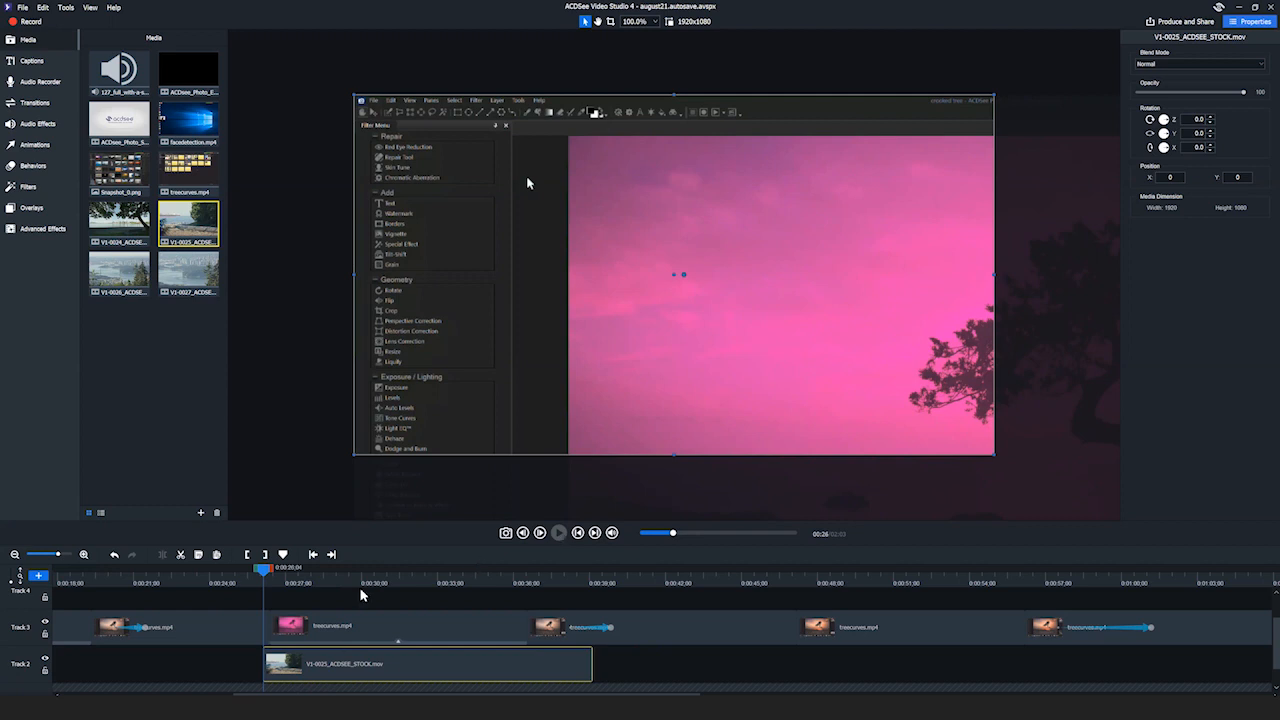
key(space)
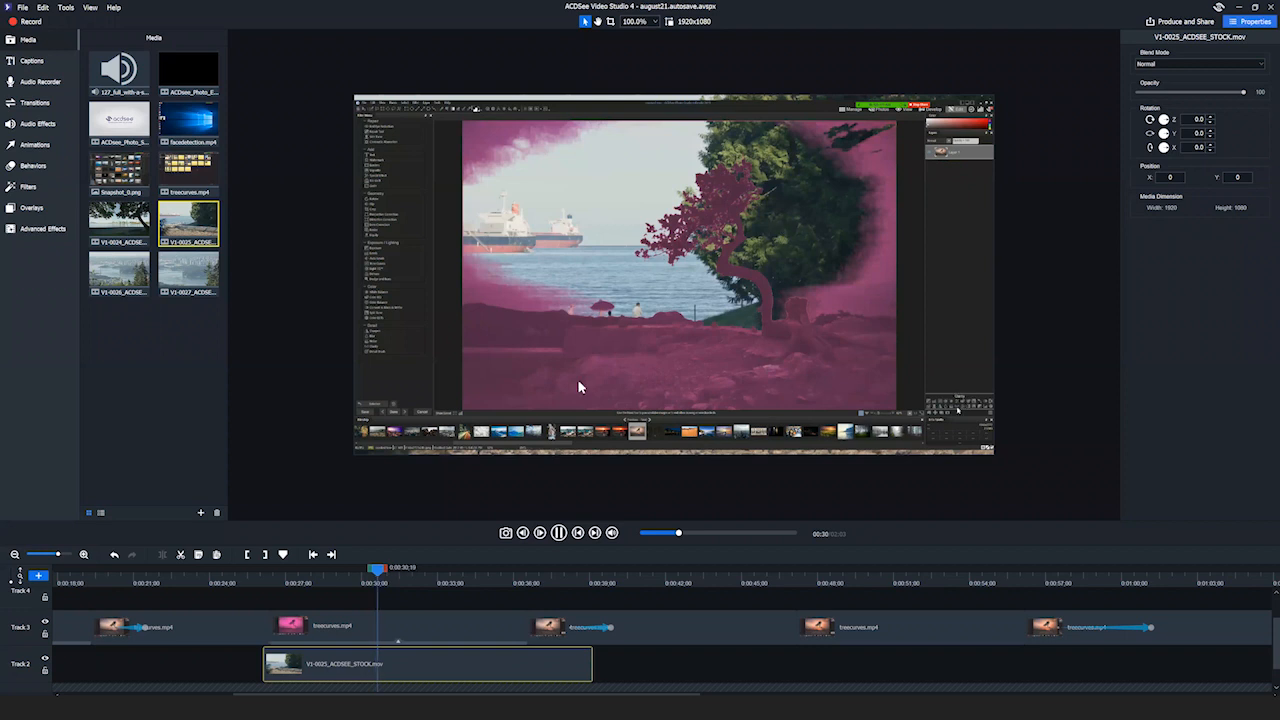
click(560, 532)
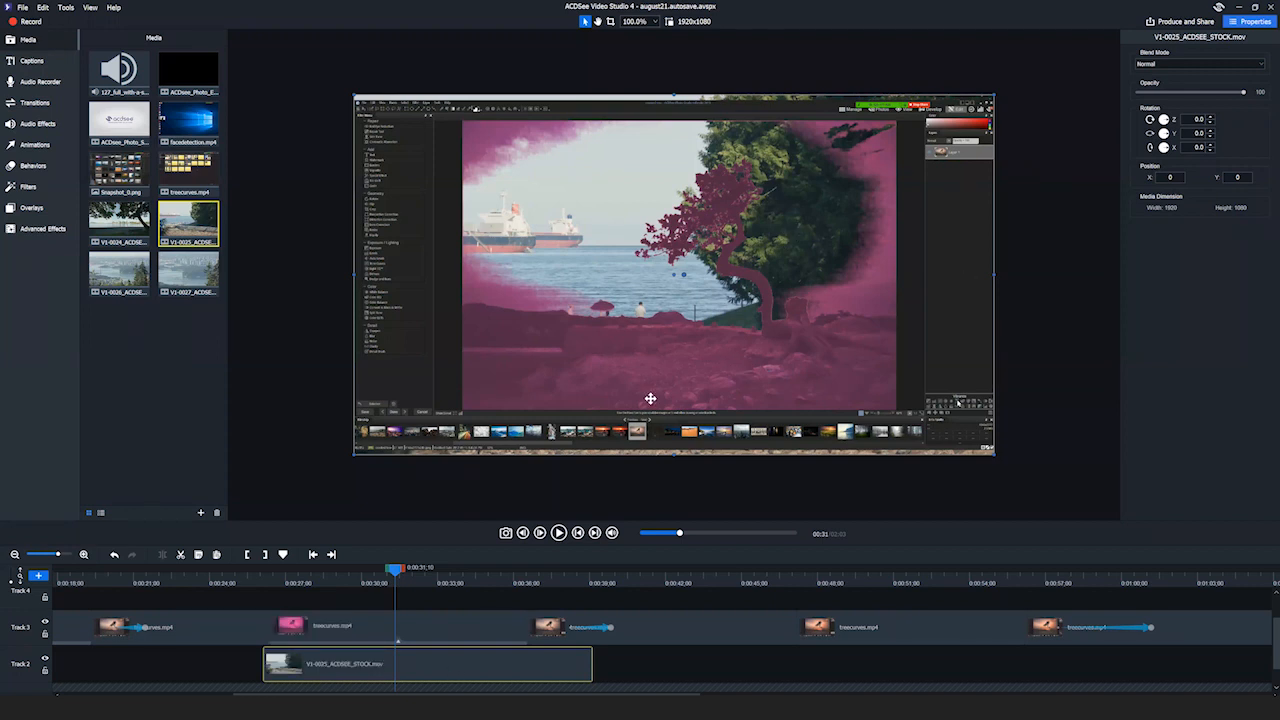
drag(394, 571, 461, 587)
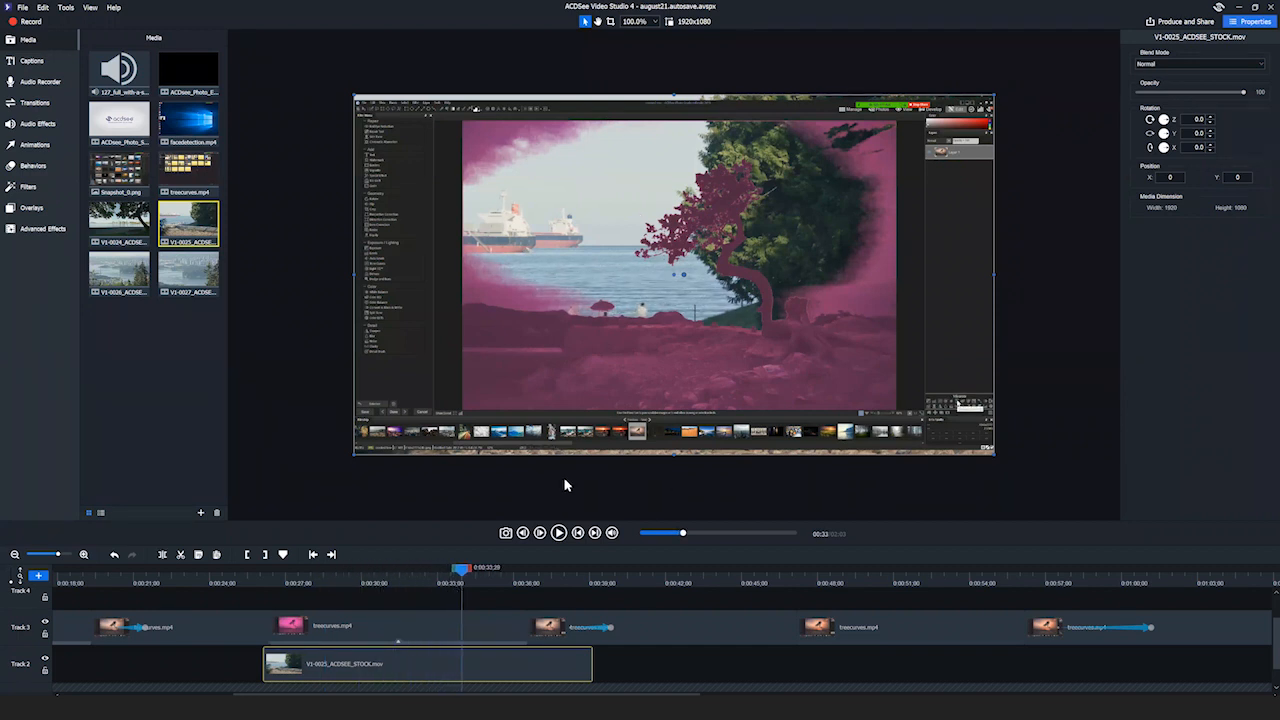
click(558, 534)
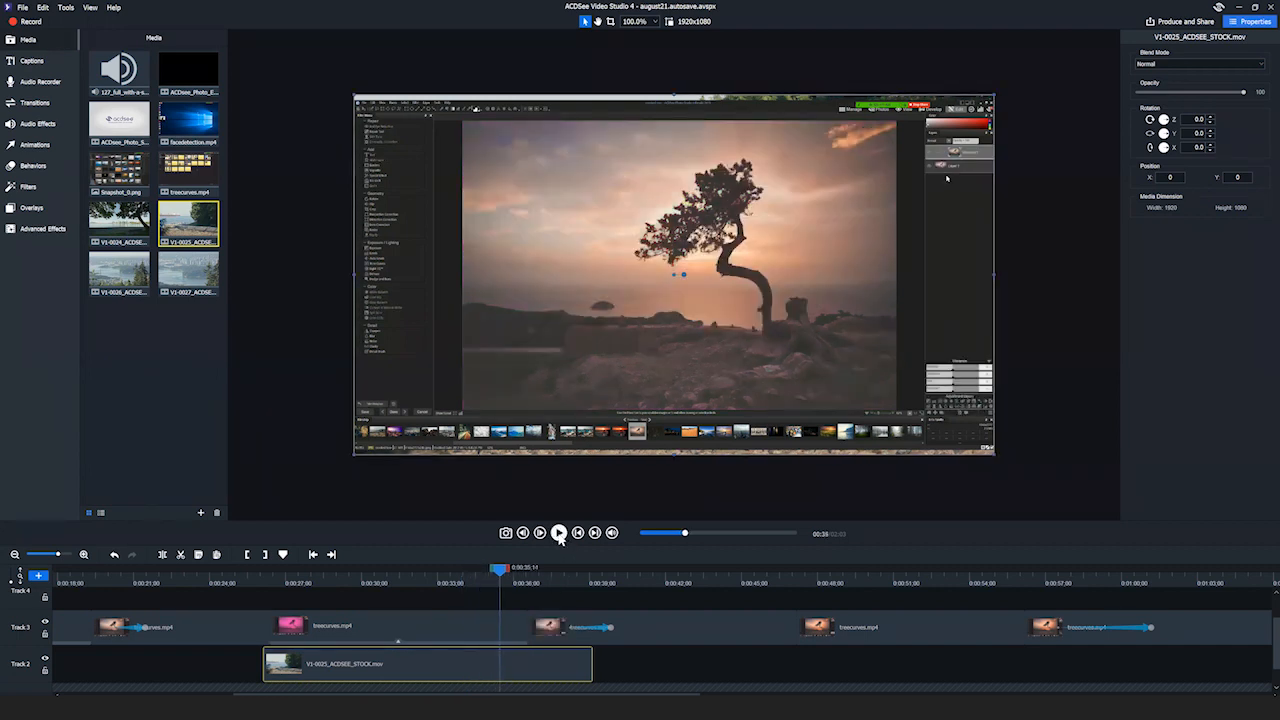
Delete the V1-0025_ACDSEE_STOCK.mov clip from Track 2
click(489, 623)
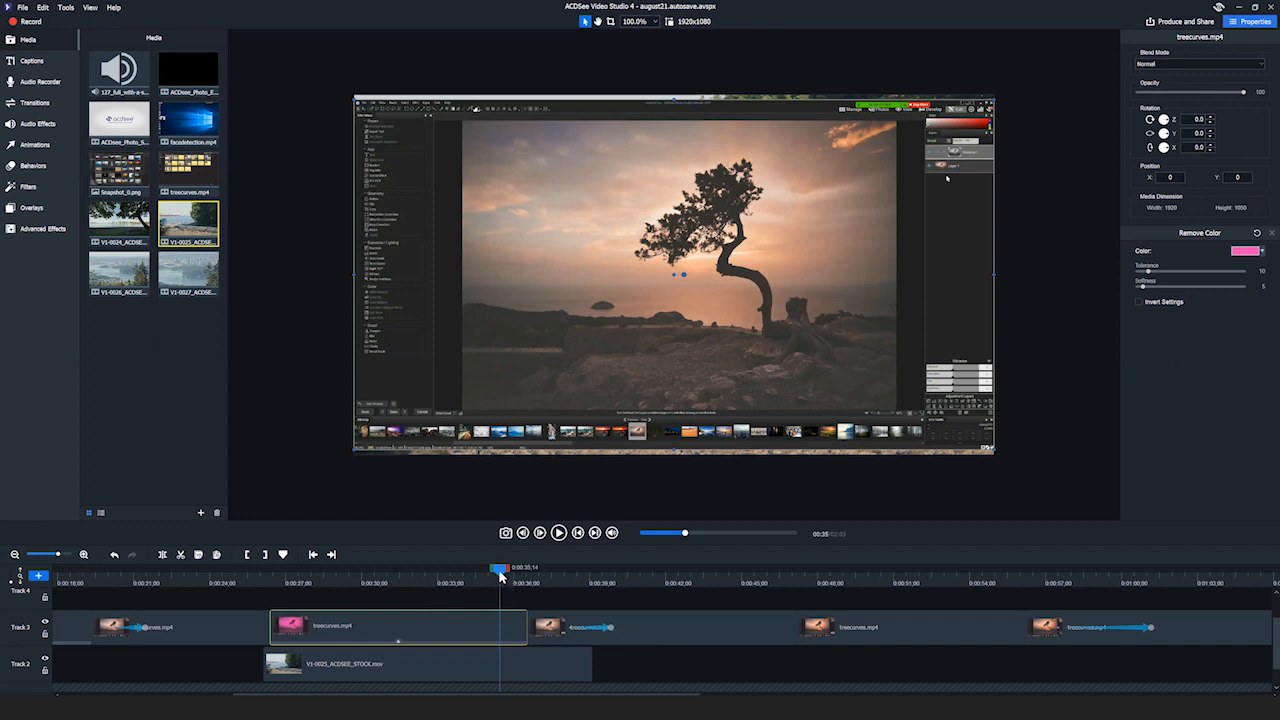
drag(490, 573, 454, 568)
click(467, 672)
key(Delete)
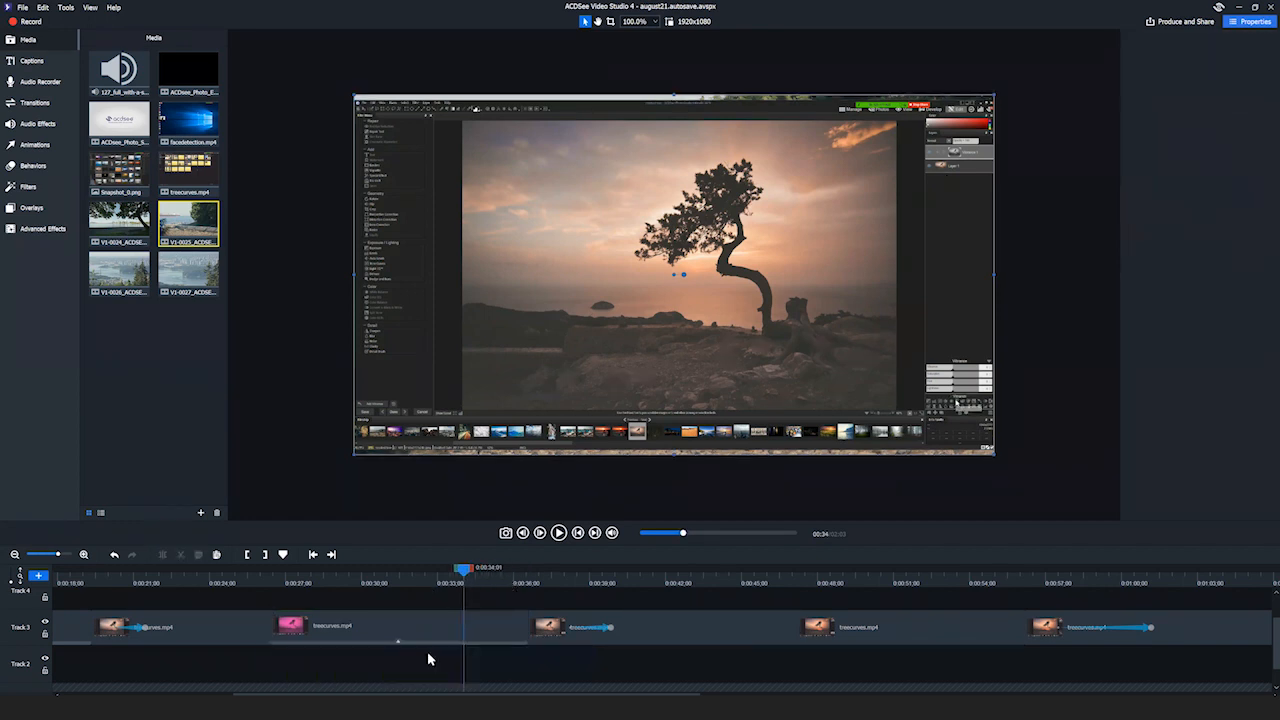
Scrub through the pink treecurves.mp4 clip between about 0:28 and 0:34 to compare frames with and without color removal
mouse_move(463, 569)
mouse_down()
mouse_move(438, 571)
mouse_move(464, 570)
mouse_up()
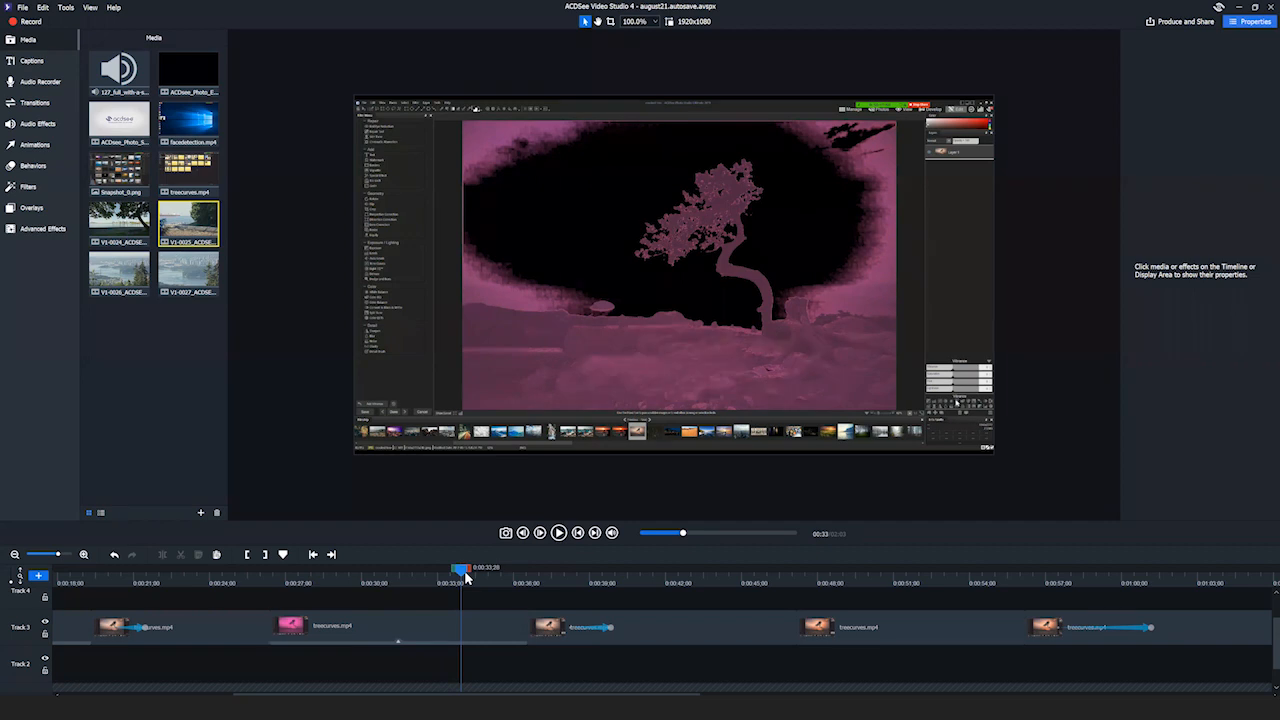
click(489, 634)
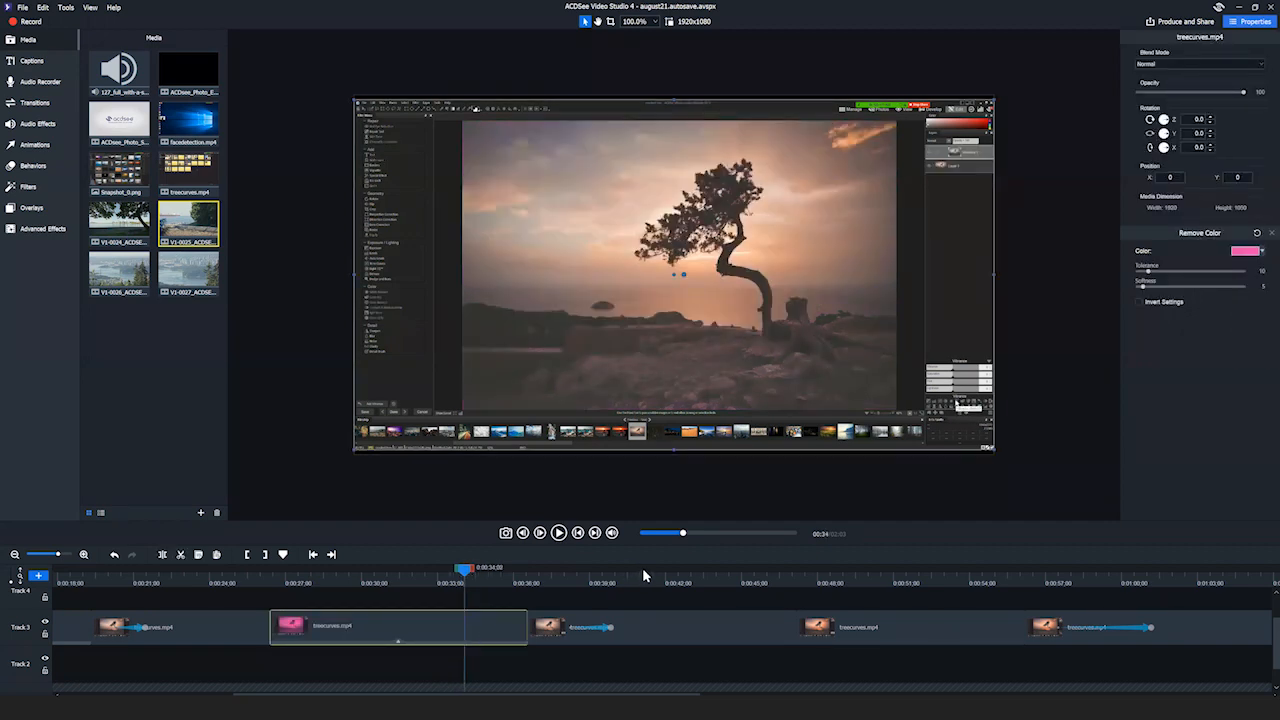
click(455, 572)
drag(455, 573, 332, 598)
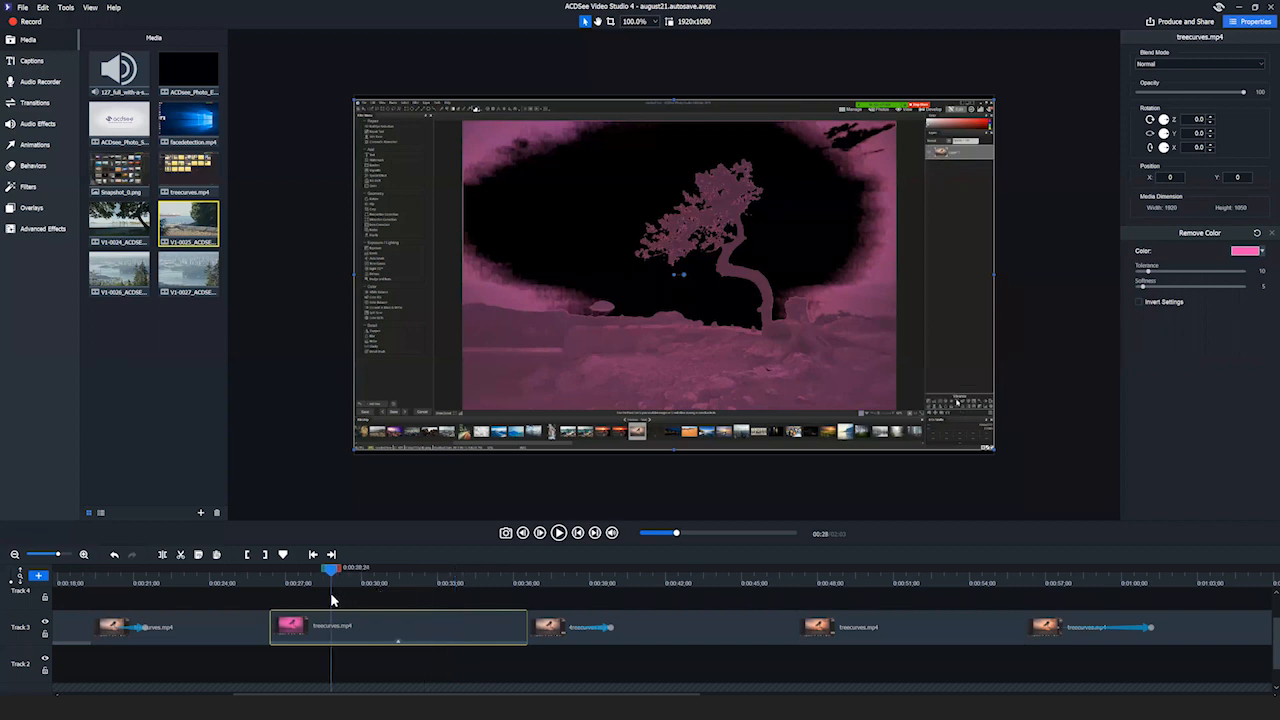
click(476, 600)
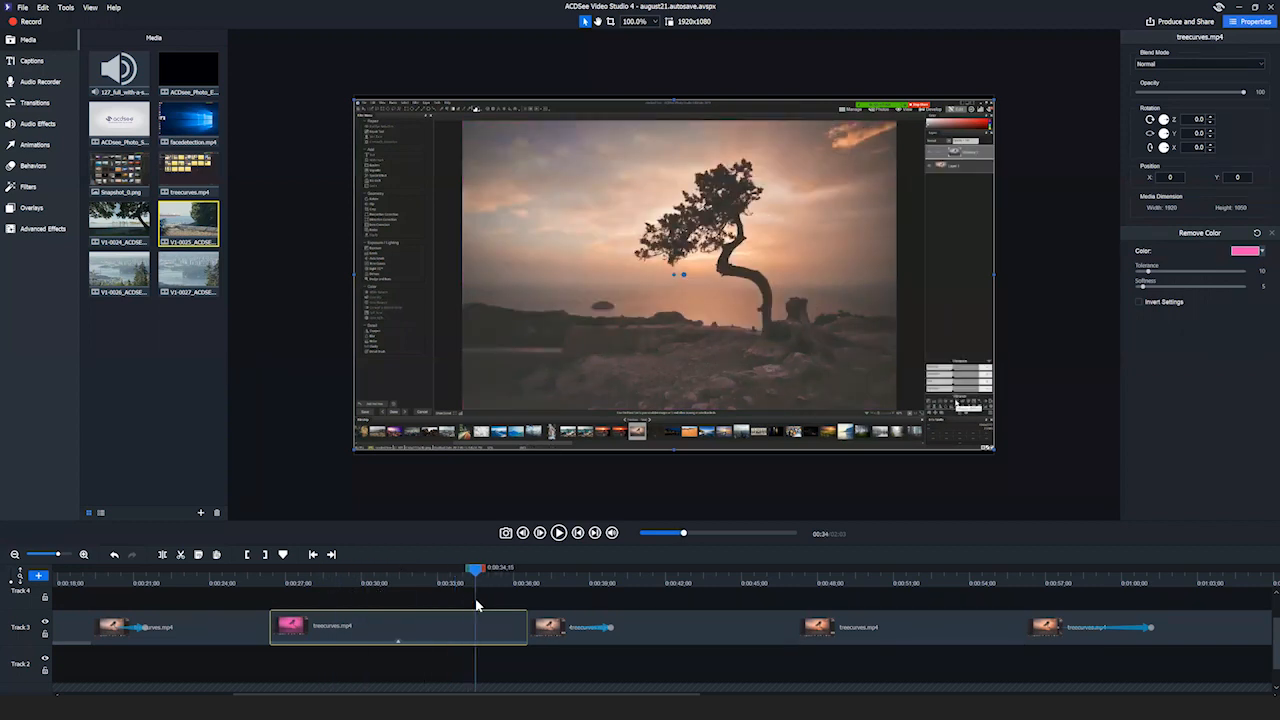
click(462, 572)
drag(465, 574, 486, 575)
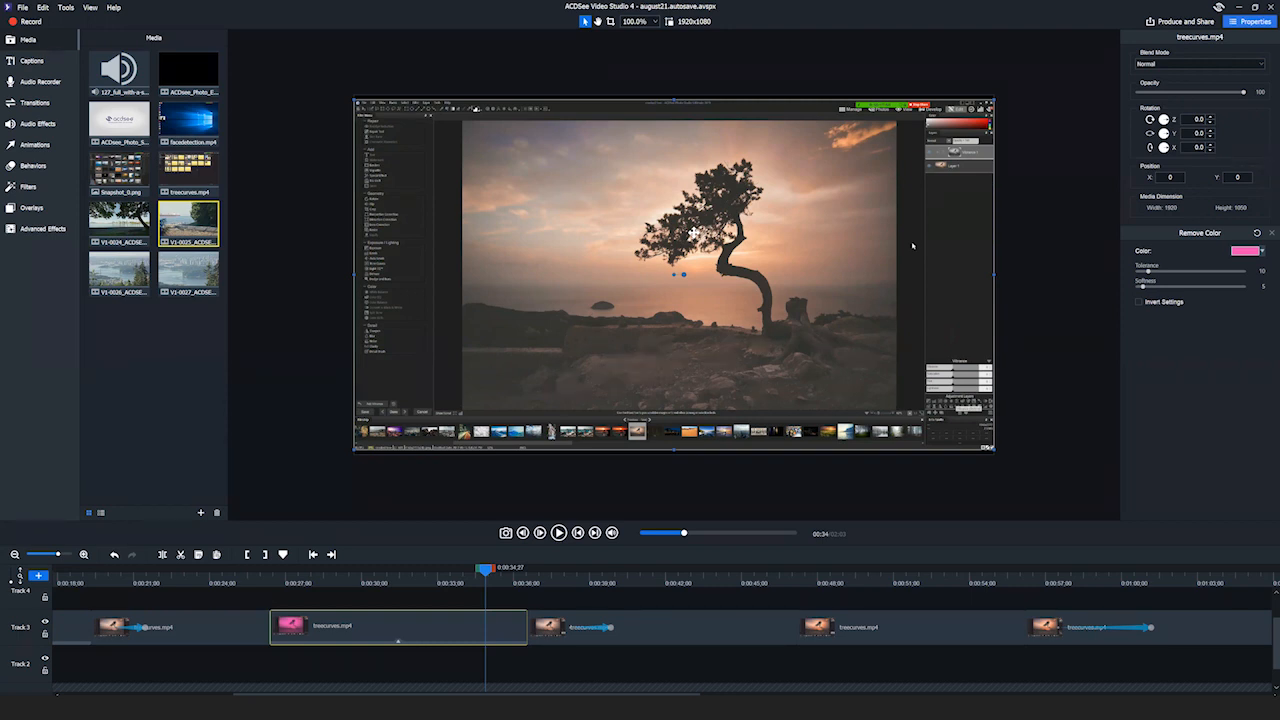
Try the Remove Color tolerance at its minimum and at 43 on the pink treecurves.mp4 clip at about 0:32
click(384, 628)
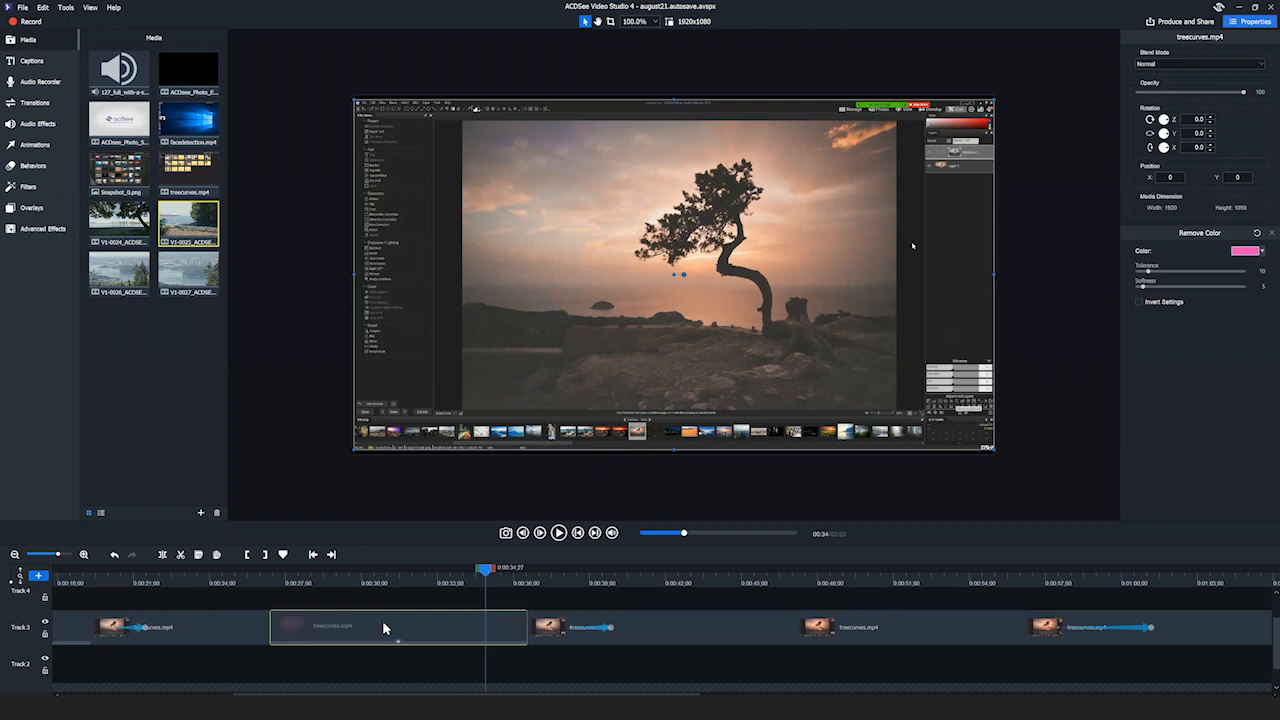
drag(485, 570, 426, 570)
click(434, 637)
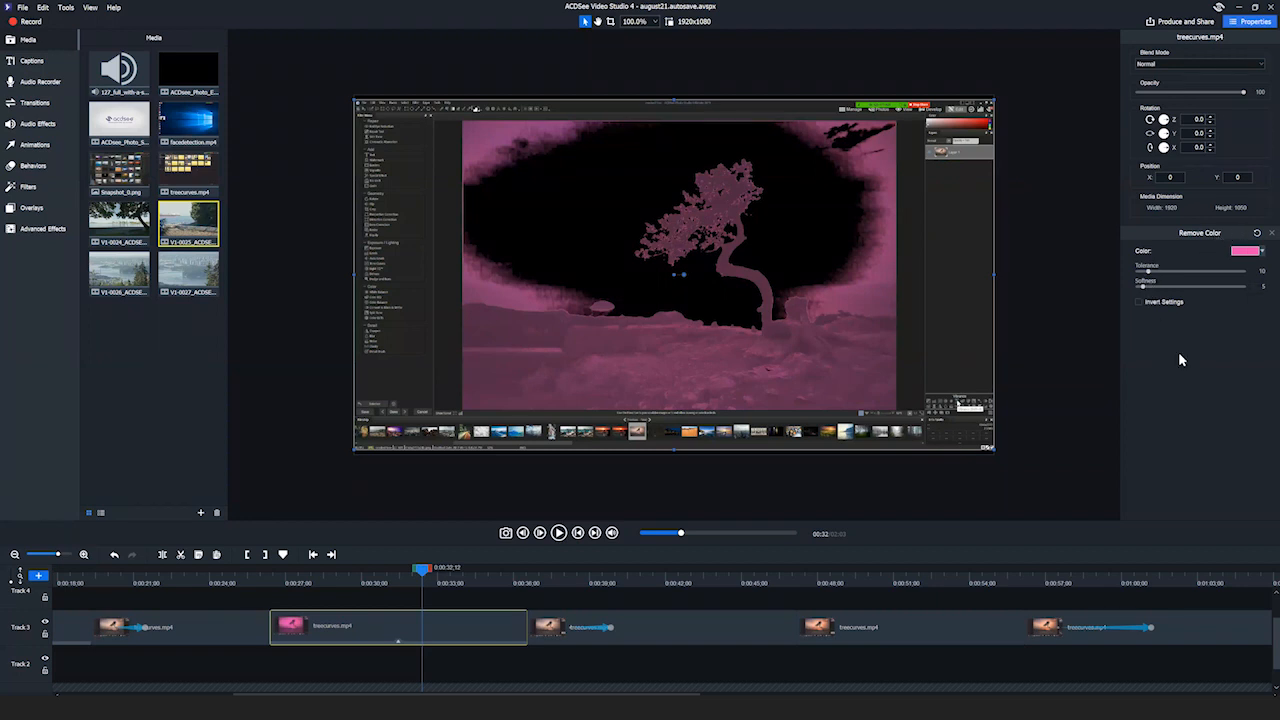
drag(1148, 271, 1154, 272)
drag(1154, 272, 1086, 271)
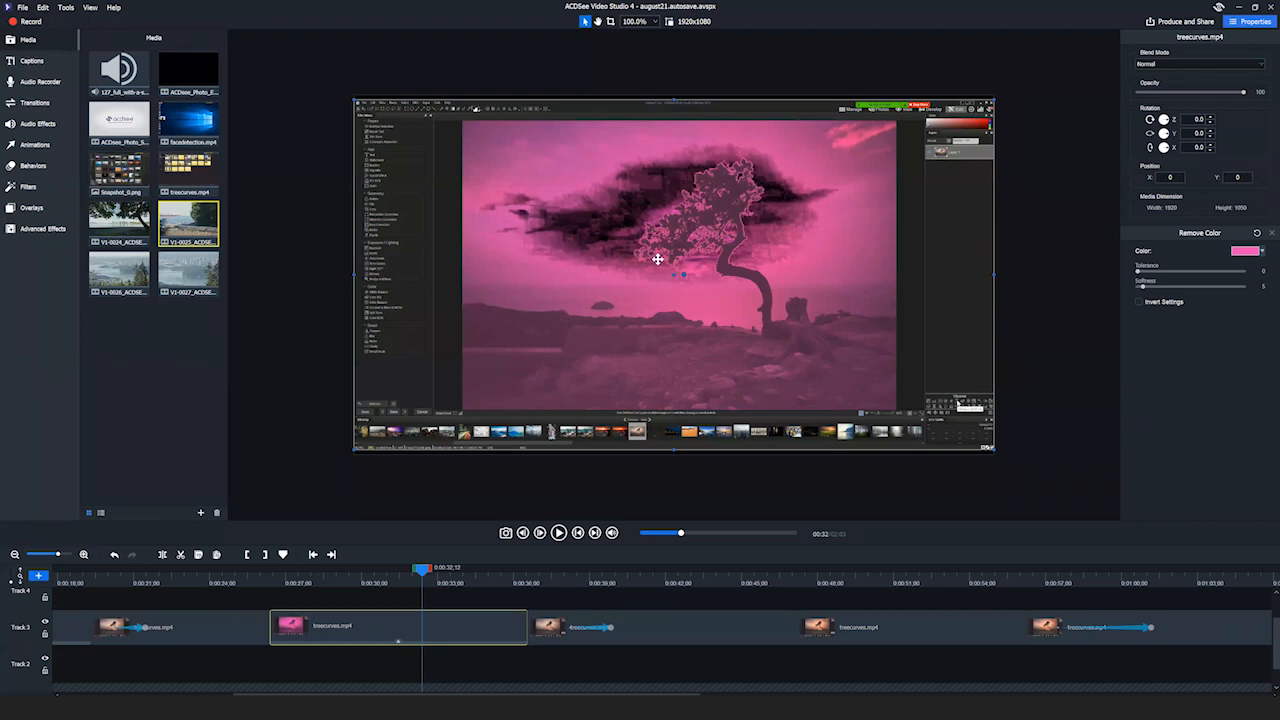
click(1141, 272)
drag(1150, 278, 1183, 276)
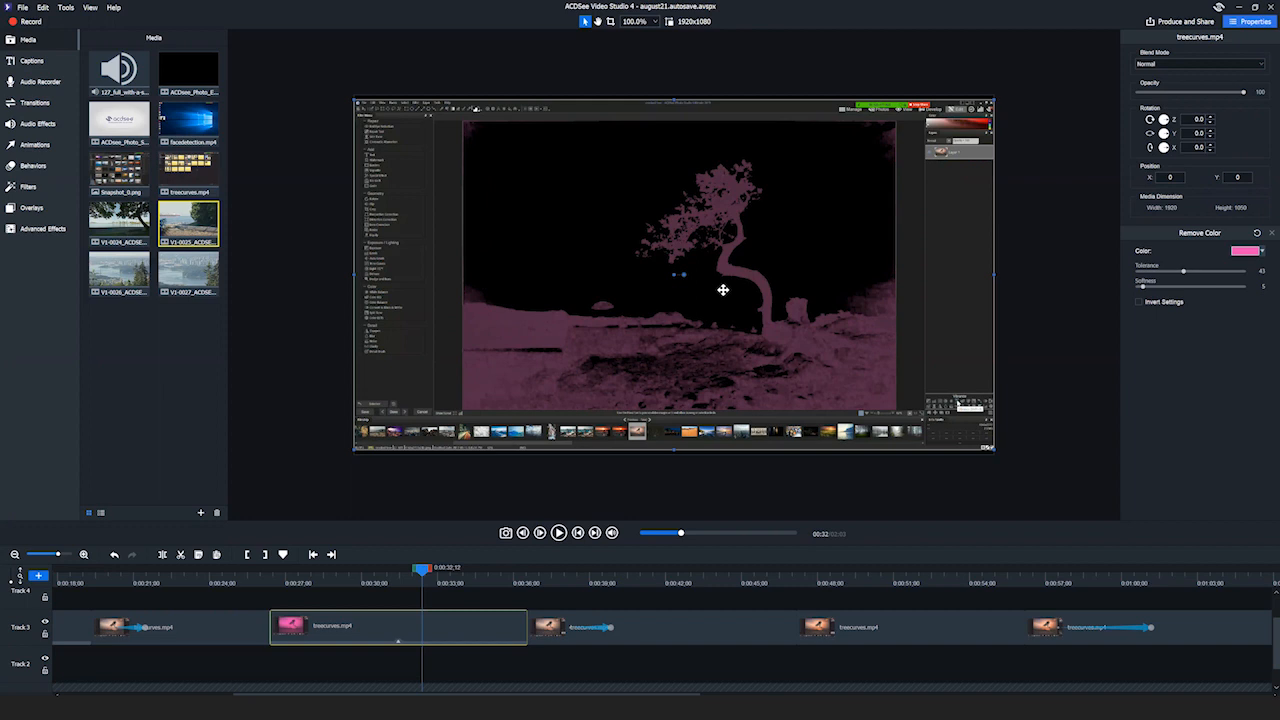
Set the Remove Color tolerance to 19 for the pink treecurves.mp4 clip, with the playhead at 0:32
mouse_move(425, 574)
mouse_down()
mouse_move(357, 579)
mouse_move(408, 580)
mouse_up()
click(425, 592)
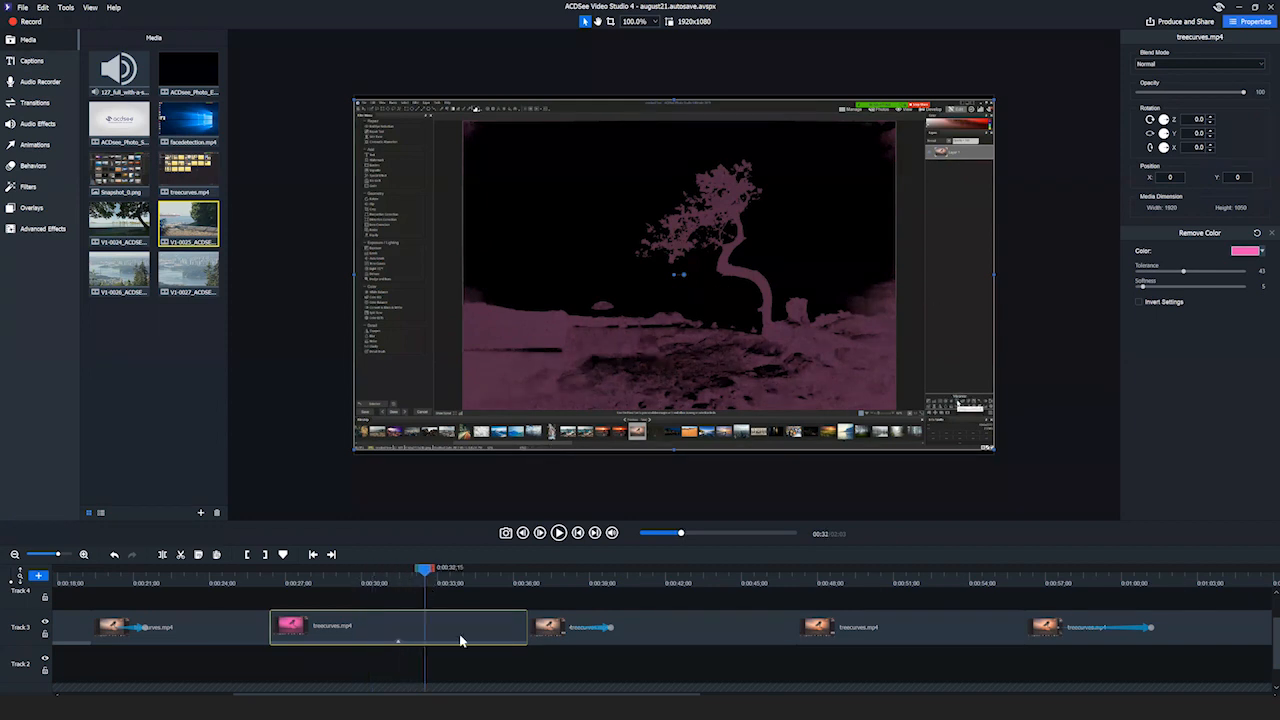
drag(1184, 271, 1156, 270)
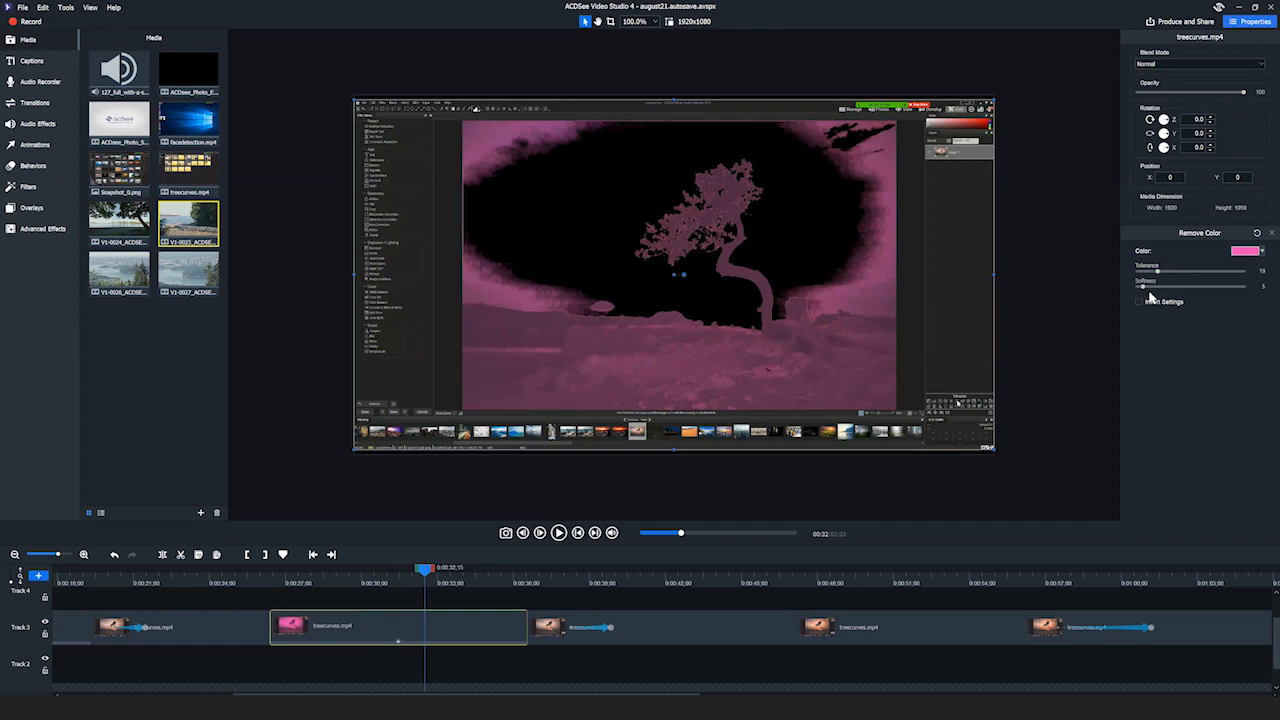
Try the Remove Color softness at 0, 100 and 18 on the pink treecurves.mp4 clip
mouse_move(1143, 289)
mouse_down()
mouse_move(1265, 289)
mouse_move(1122, 285)
mouse_up()
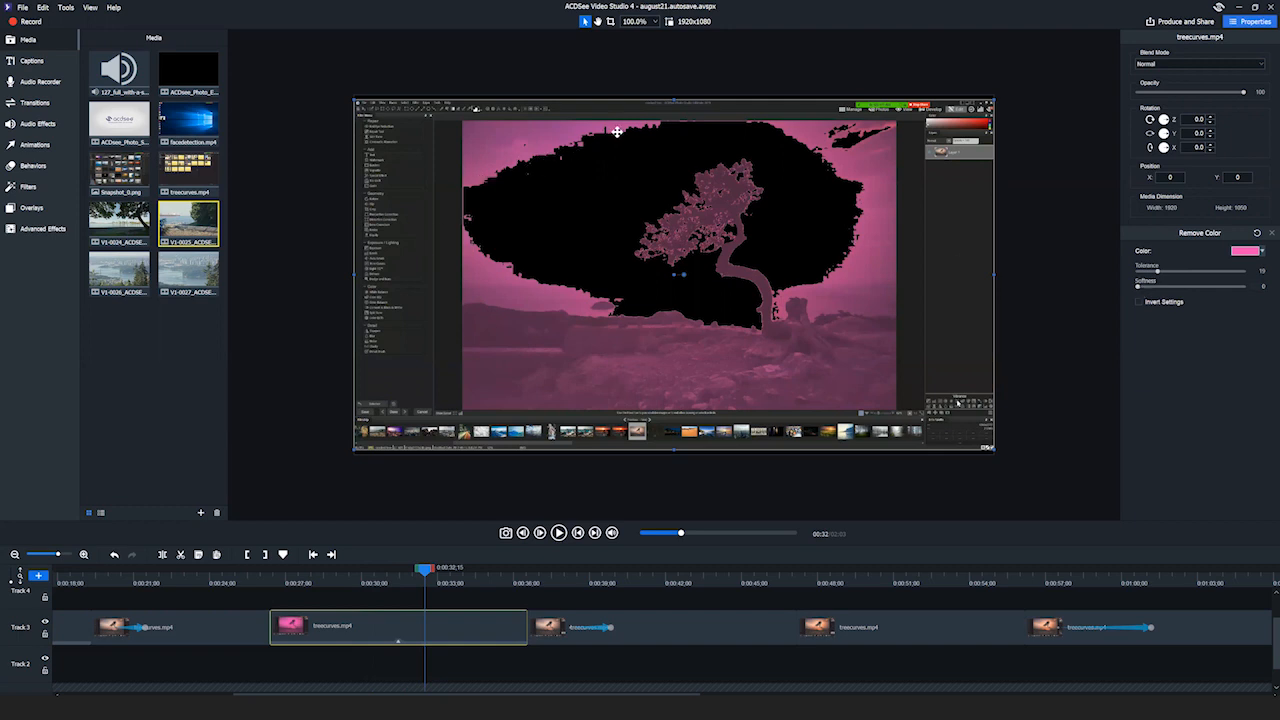
drag(1140, 287, 1248, 287)
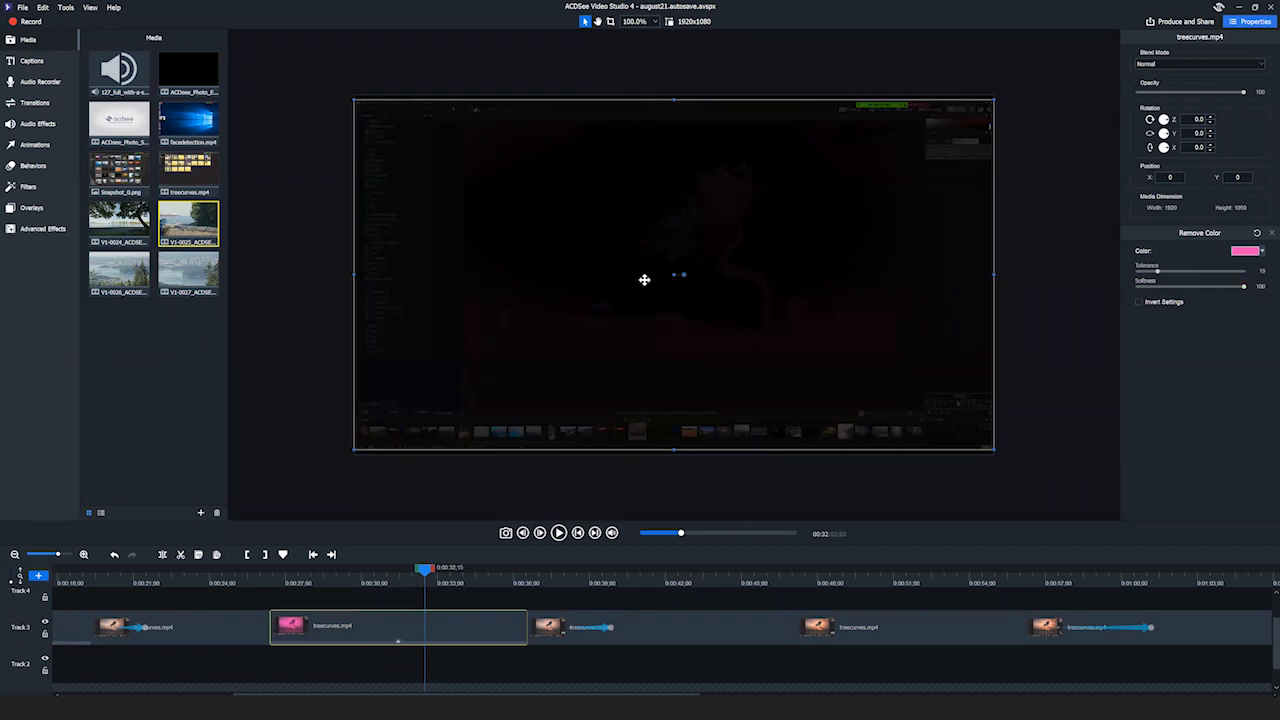
drag(1245, 287, 1160, 298)
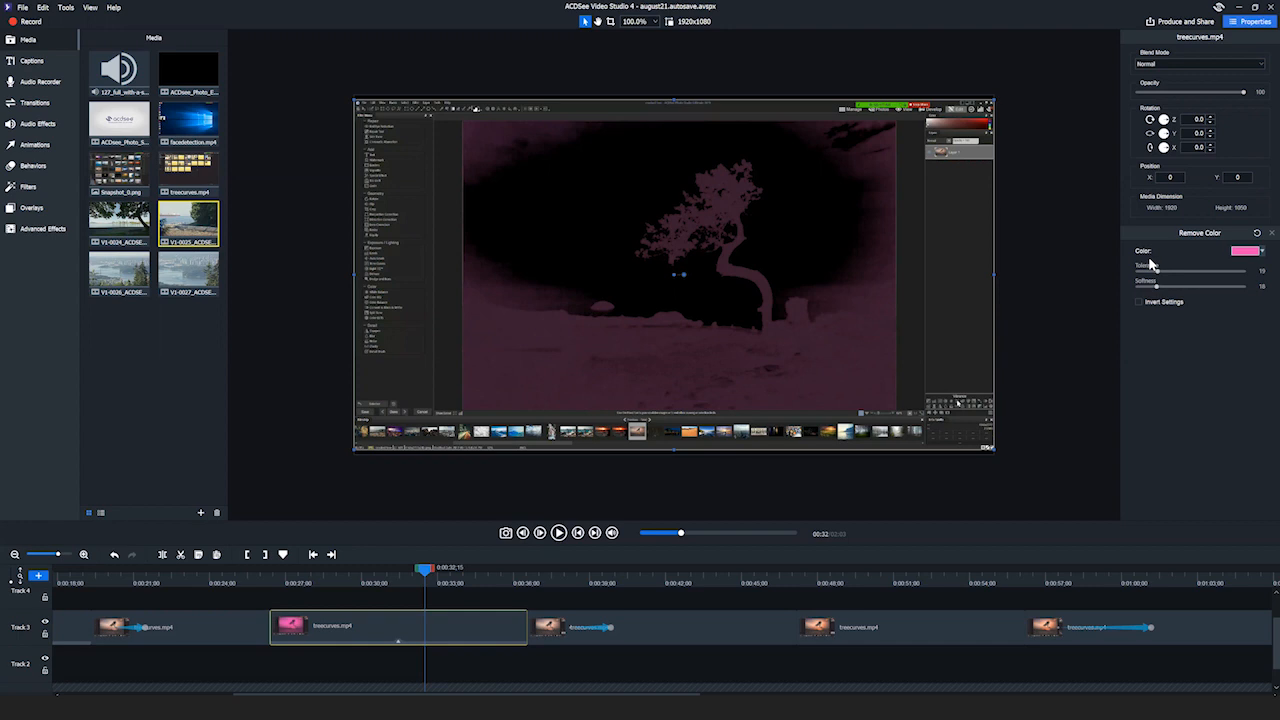
Reset the Remove Color settings and remove the effect from the pink treecurves.mp4 clip
click(1258, 234)
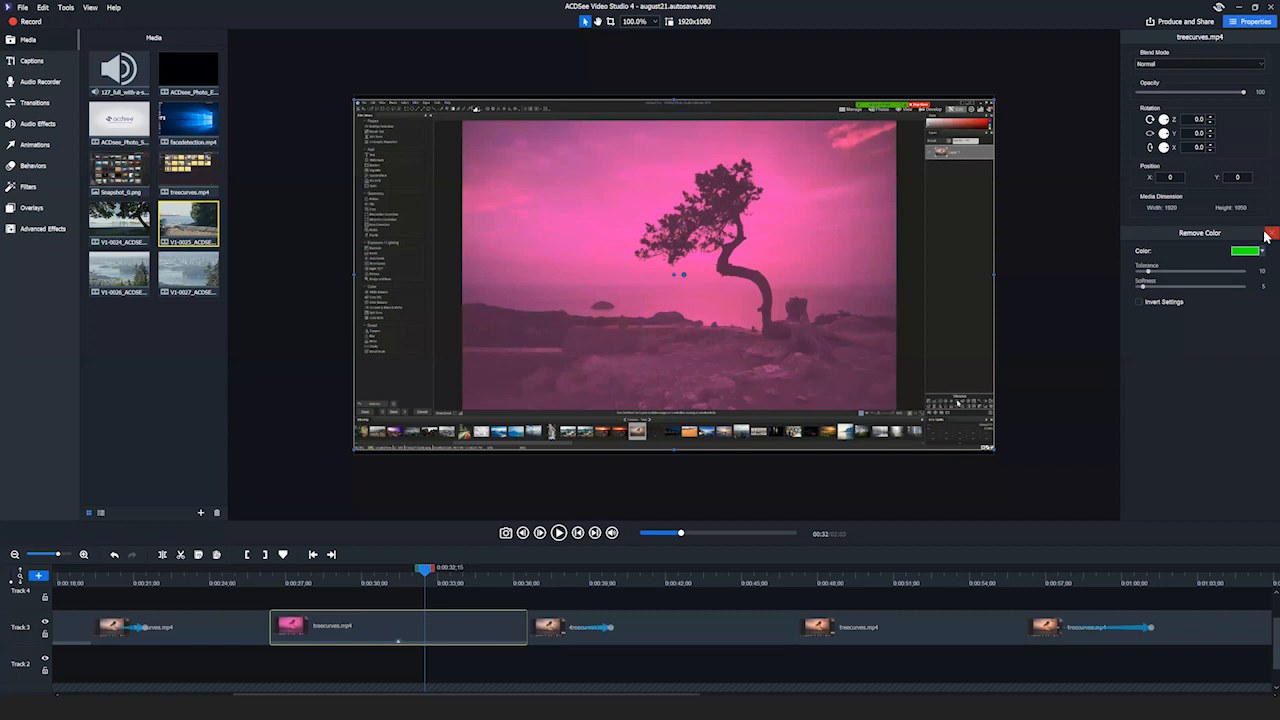
click(1265, 234)
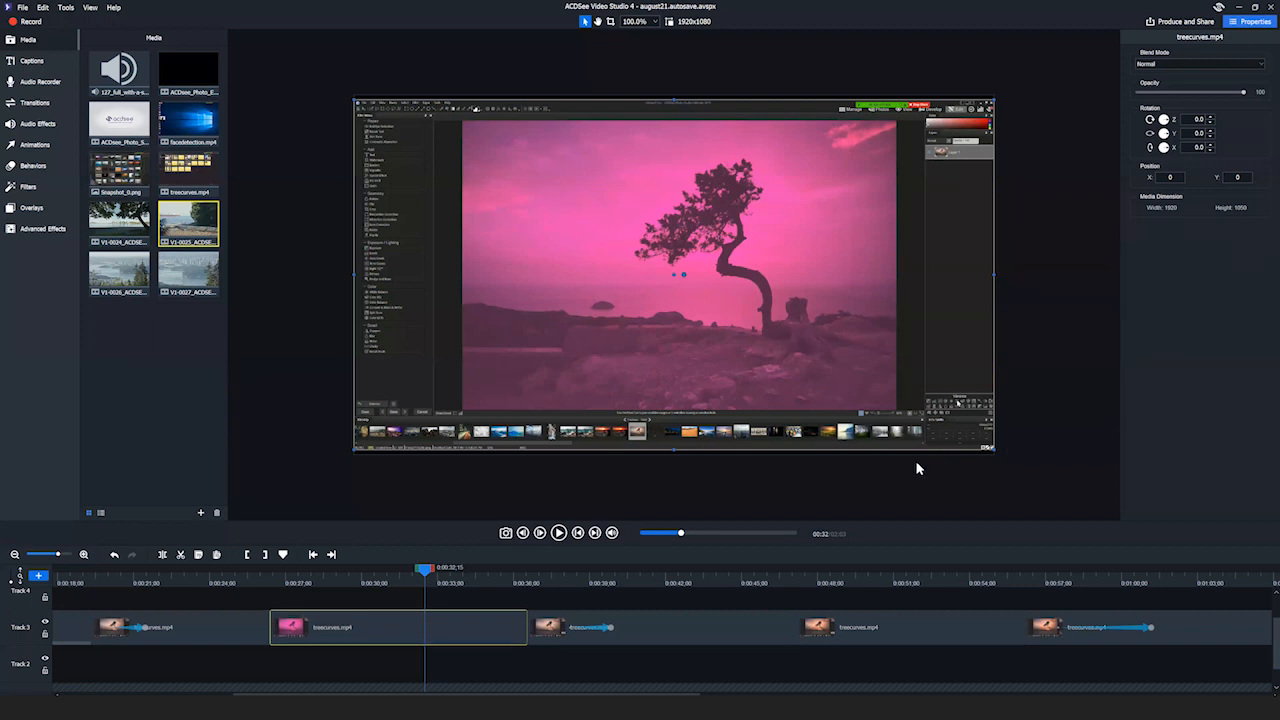
Move the playhead to 0:04 and shrink the timeline's track height
drag(428, 568, 373, 578)
drag(59, 557, 47, 555)
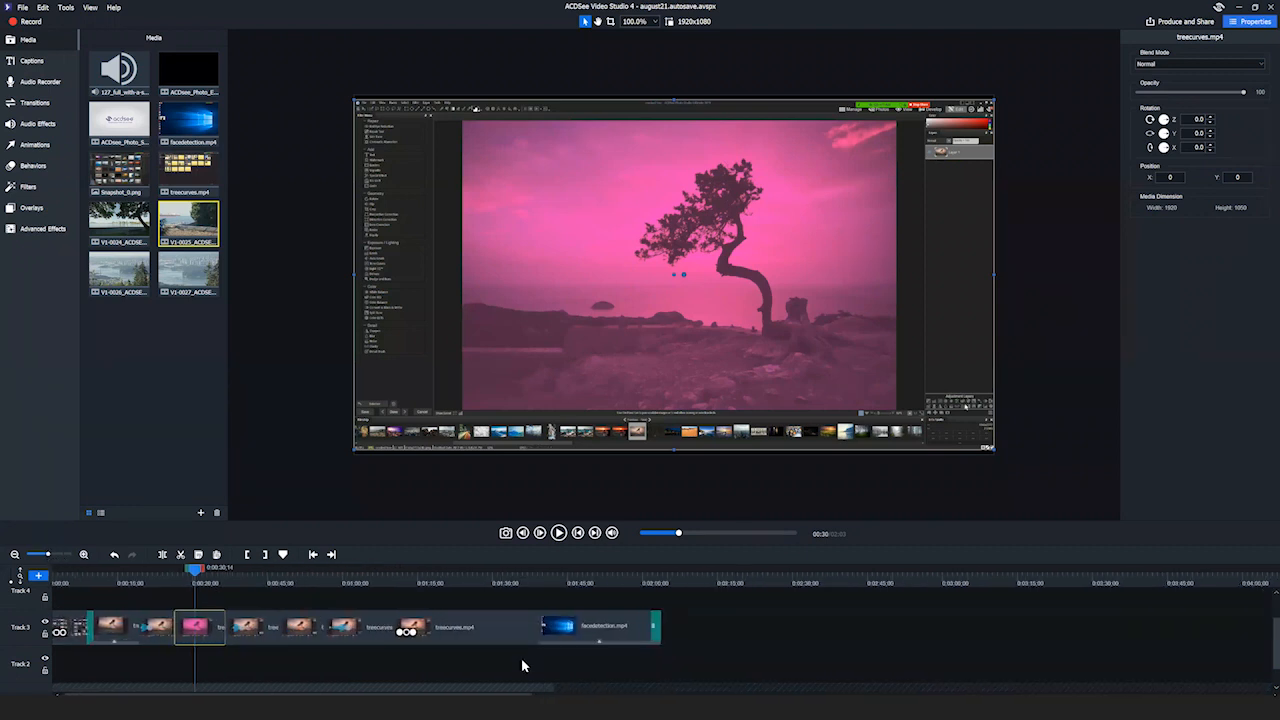
drag(198, 576, 71, 597)
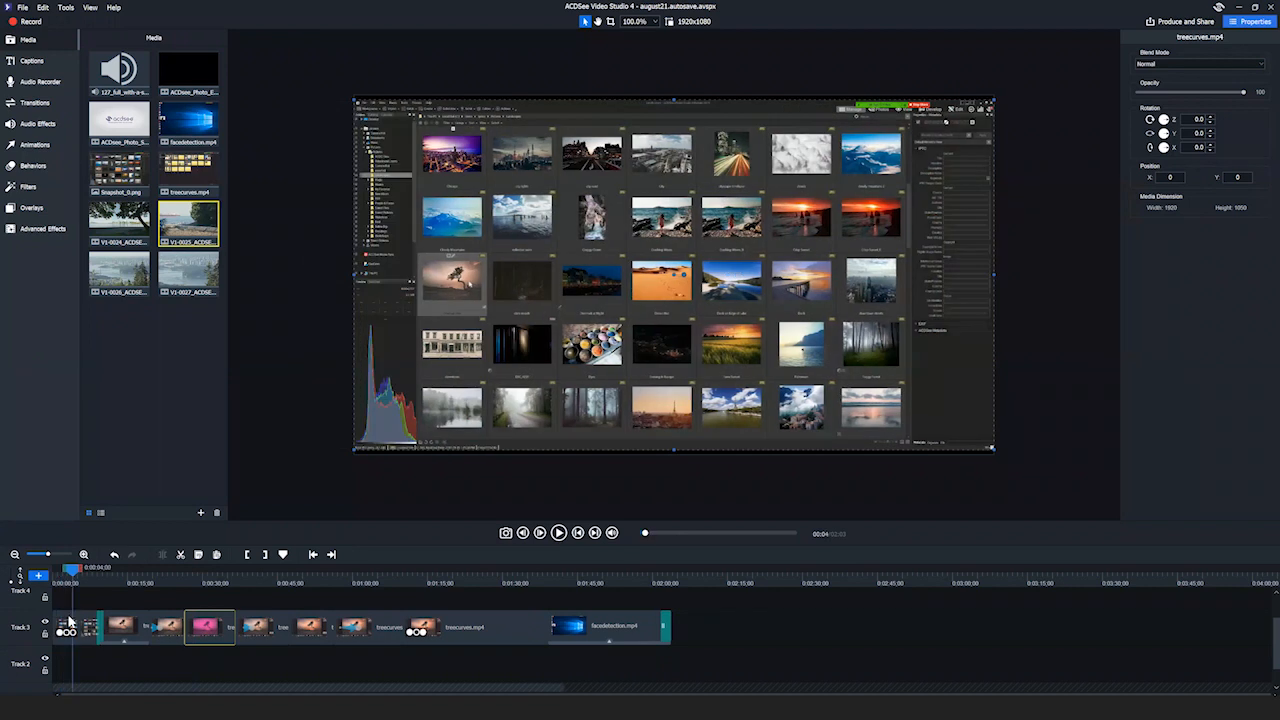
drag(11, 583, 17, 602)
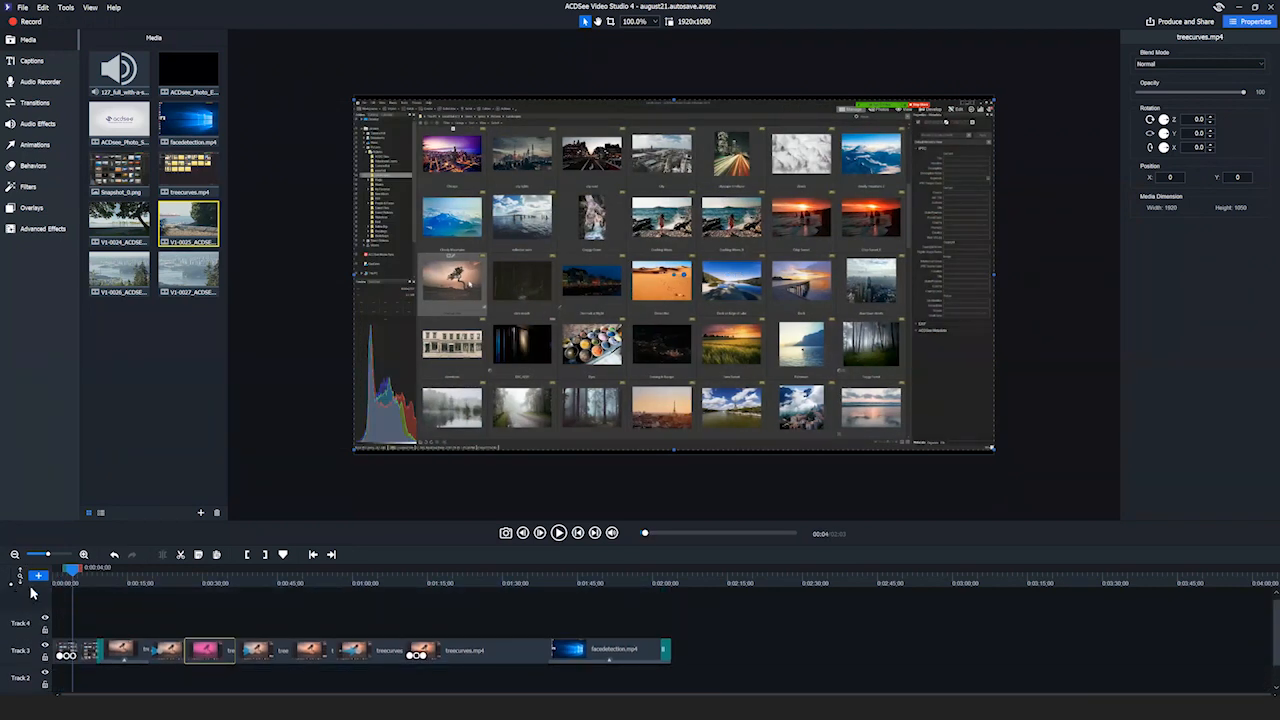
scroll(90, 679, down, 1)
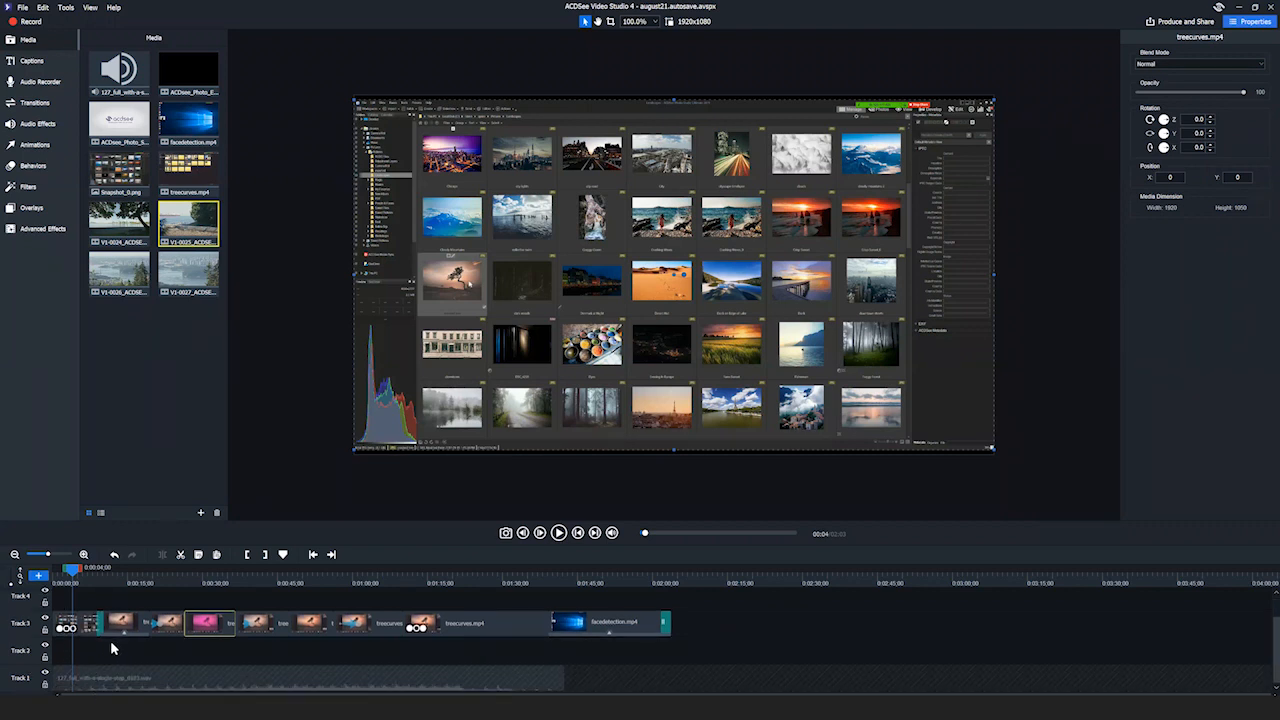
Toggle the music track, Track 1, on and off and leave it disabled
click(44, 679)
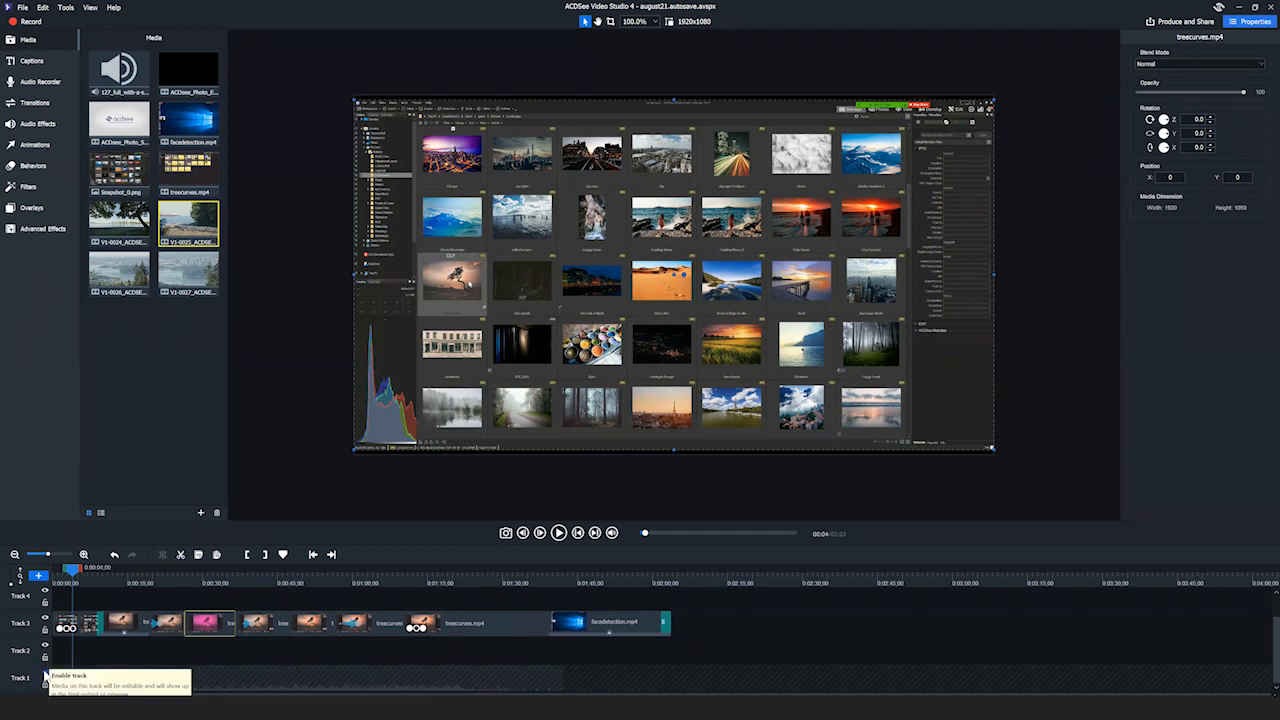
click(44, 680)
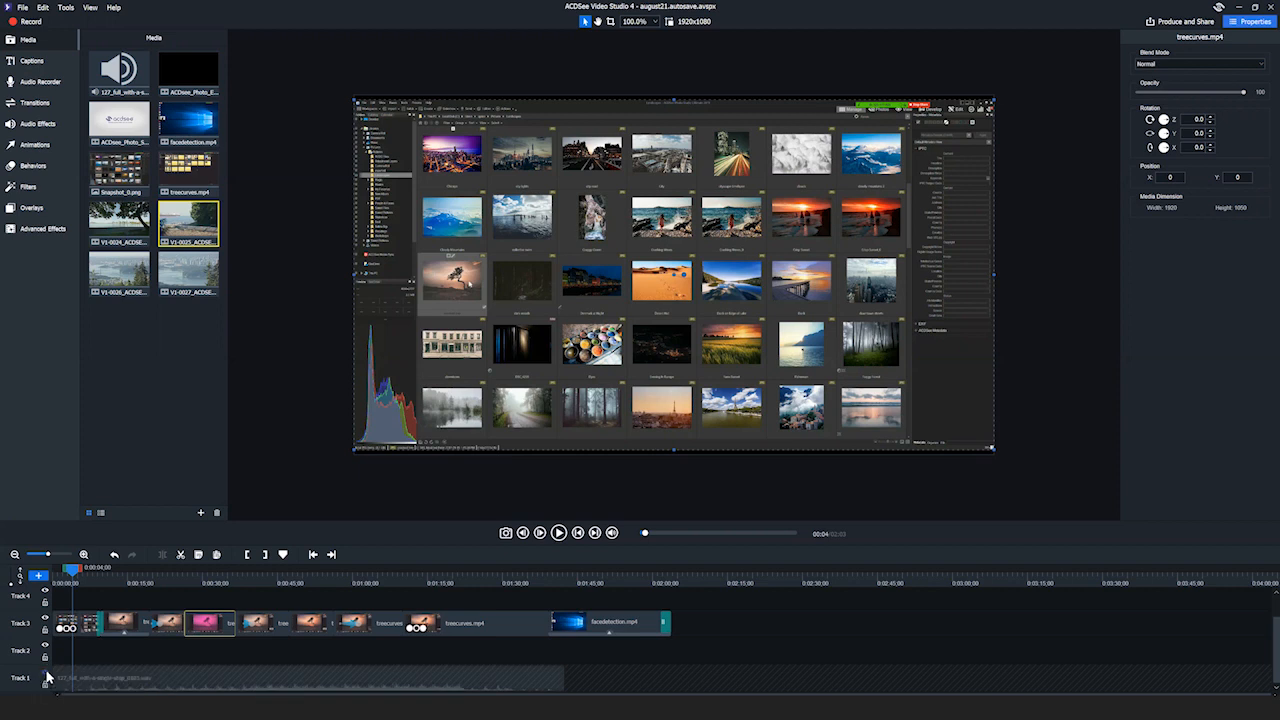
click(44, 679)
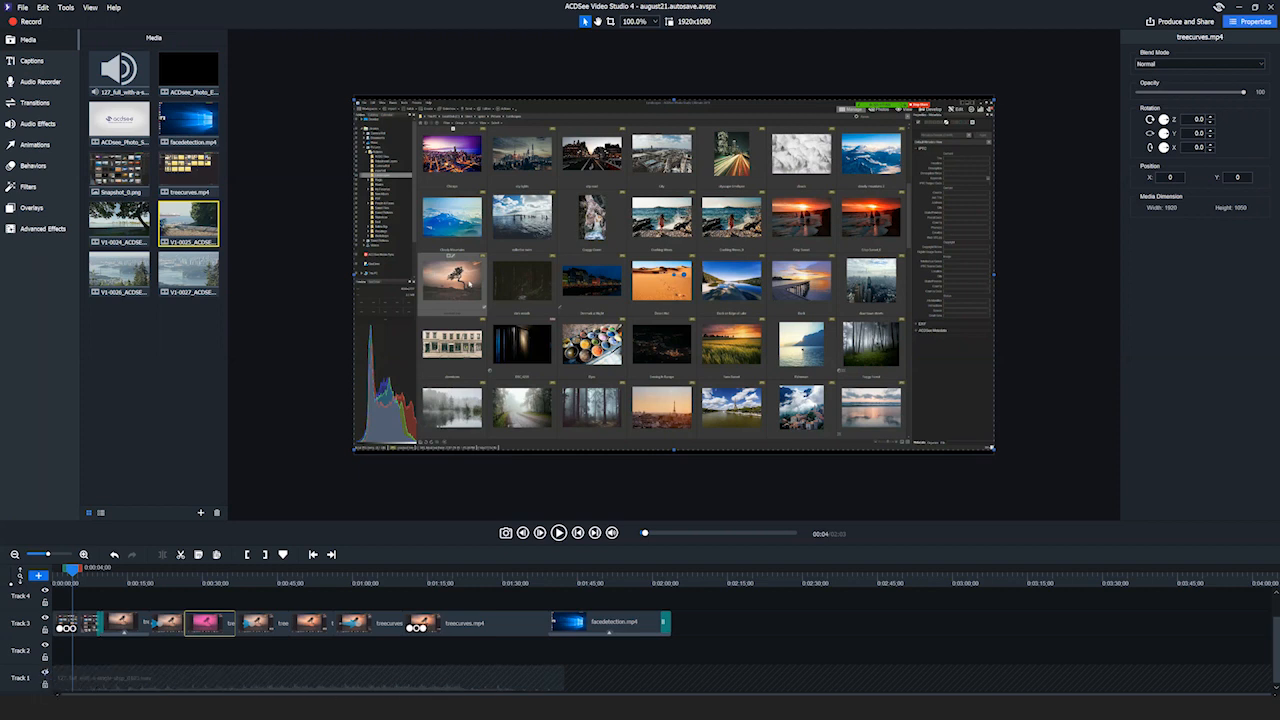
click(45, 679)
click(45, 679)
click(45, 687)
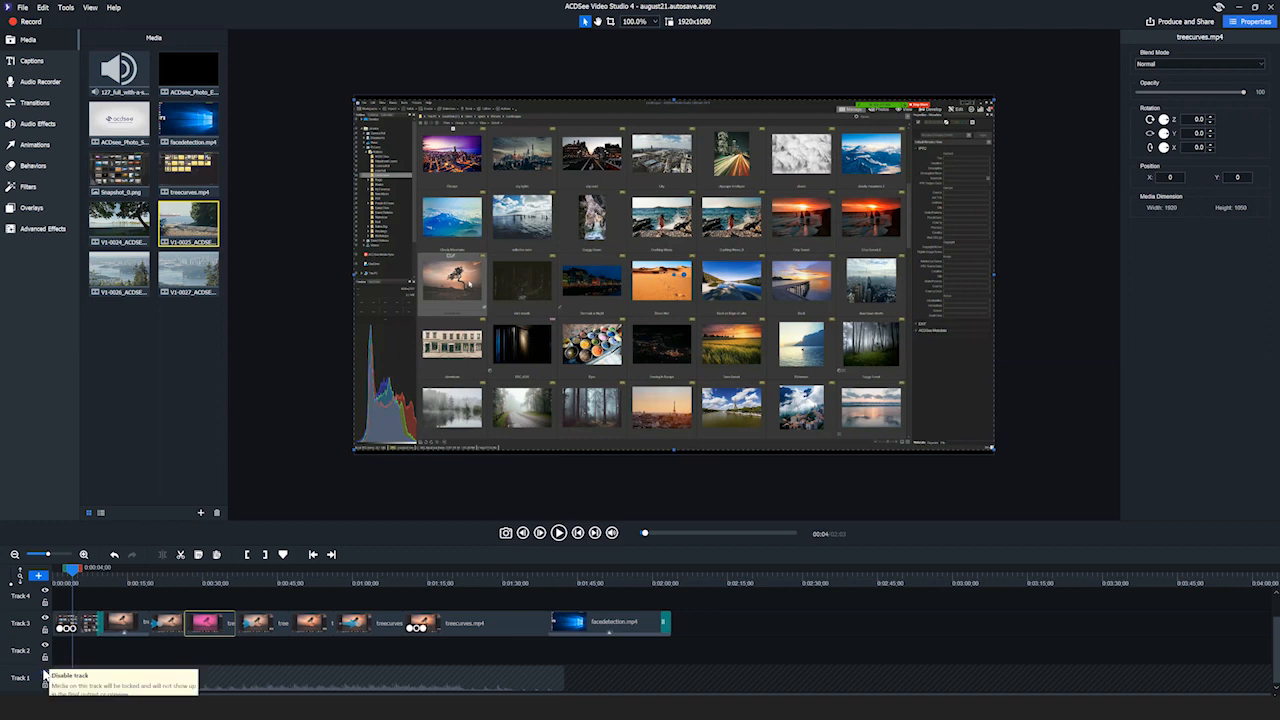
click(45, 679)
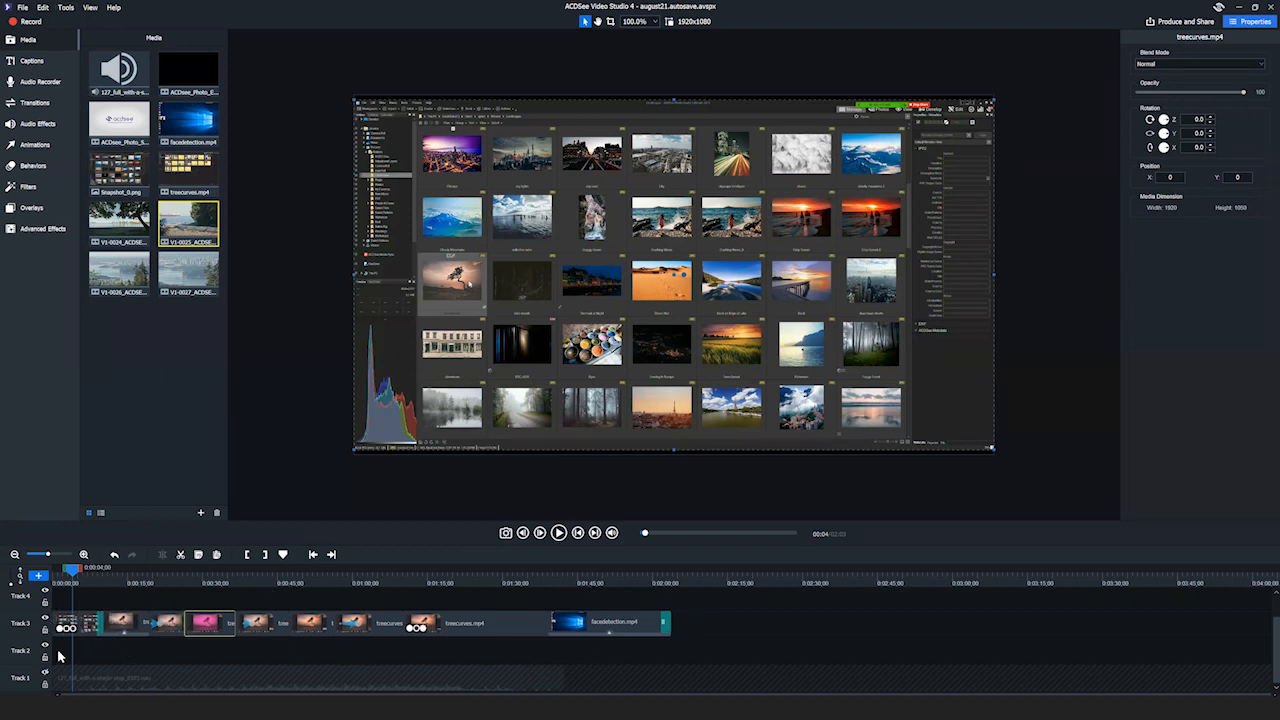
Save the project and open the Production Assistant for producing the video
click(23, 7)
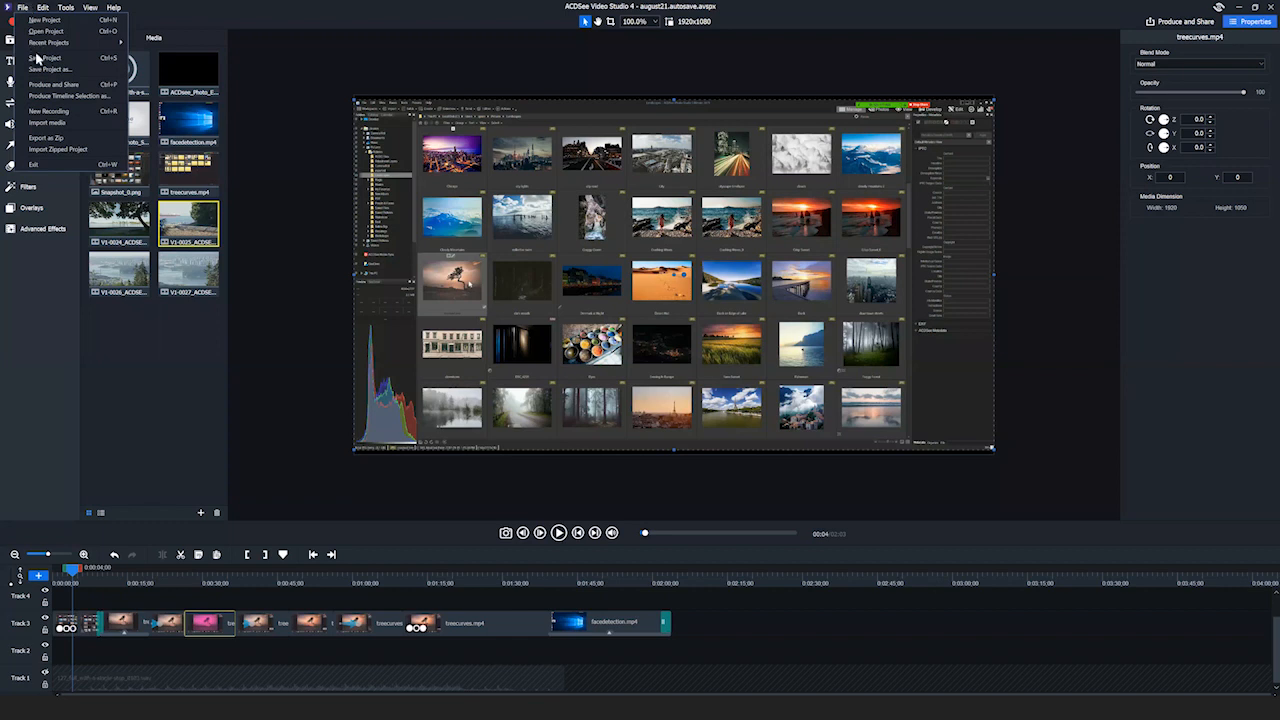
click(44, 59)
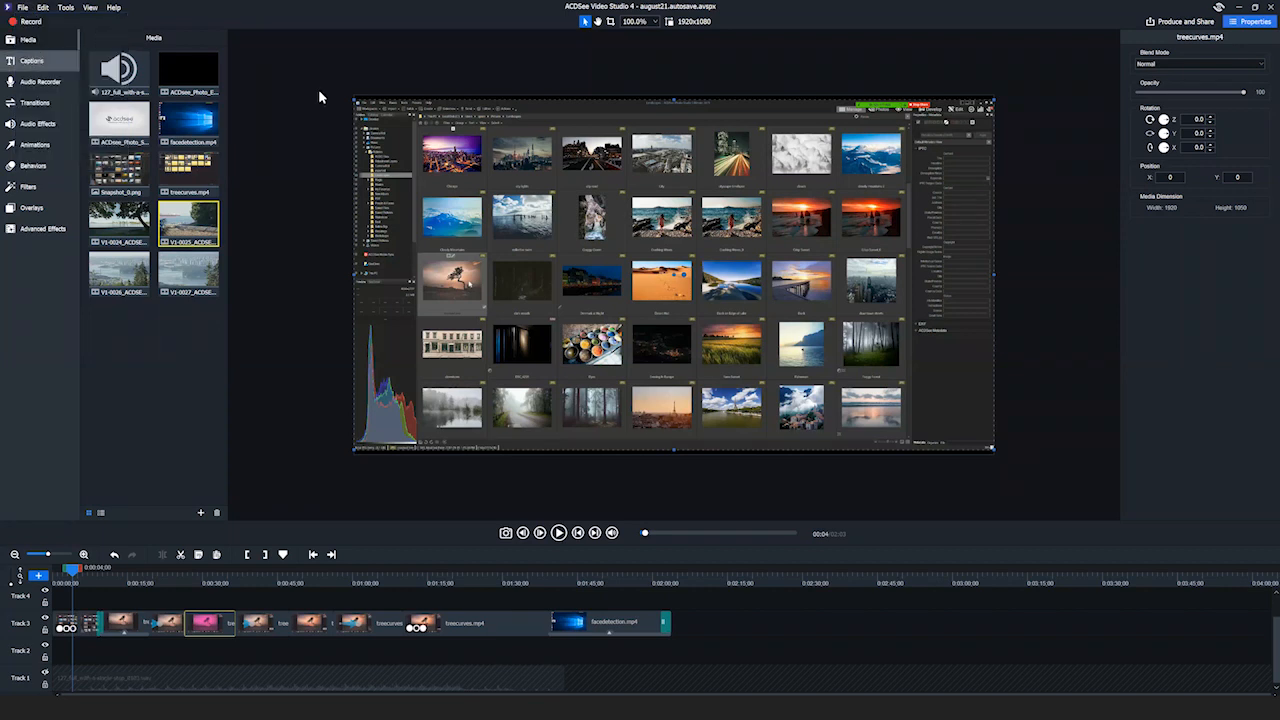
click(1166, 24)
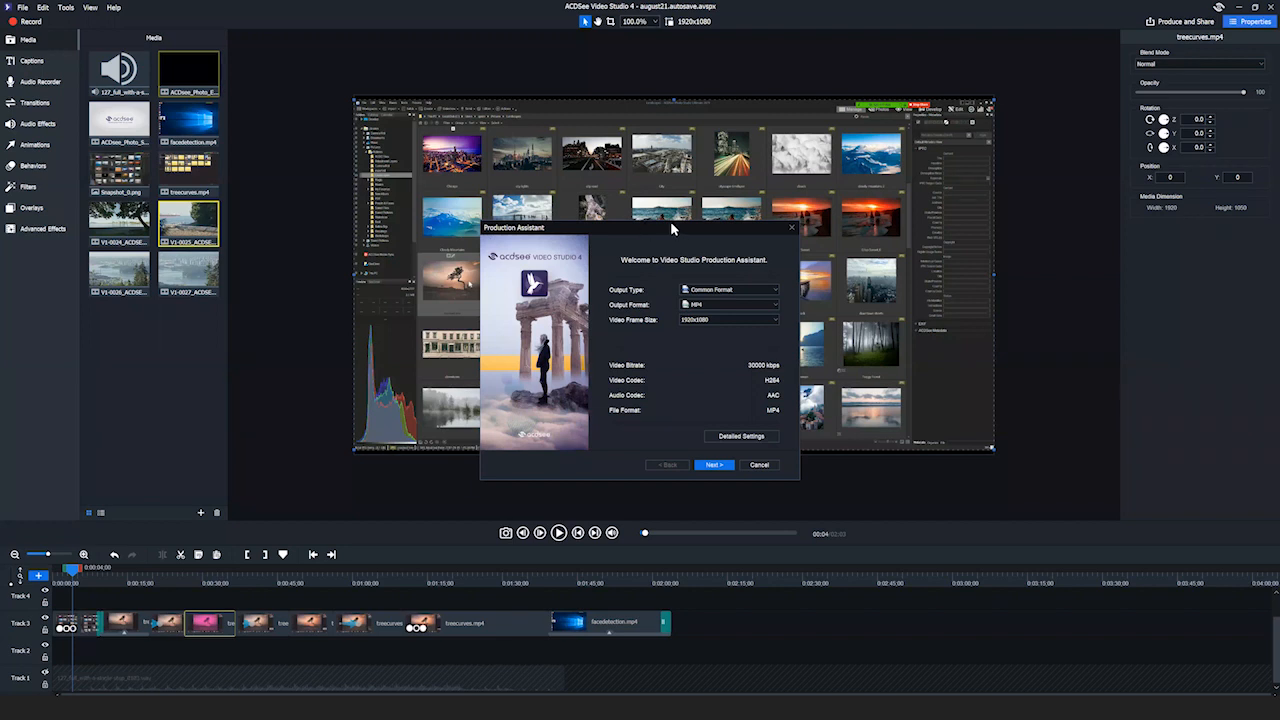
drag(672, 229, 689, 227)
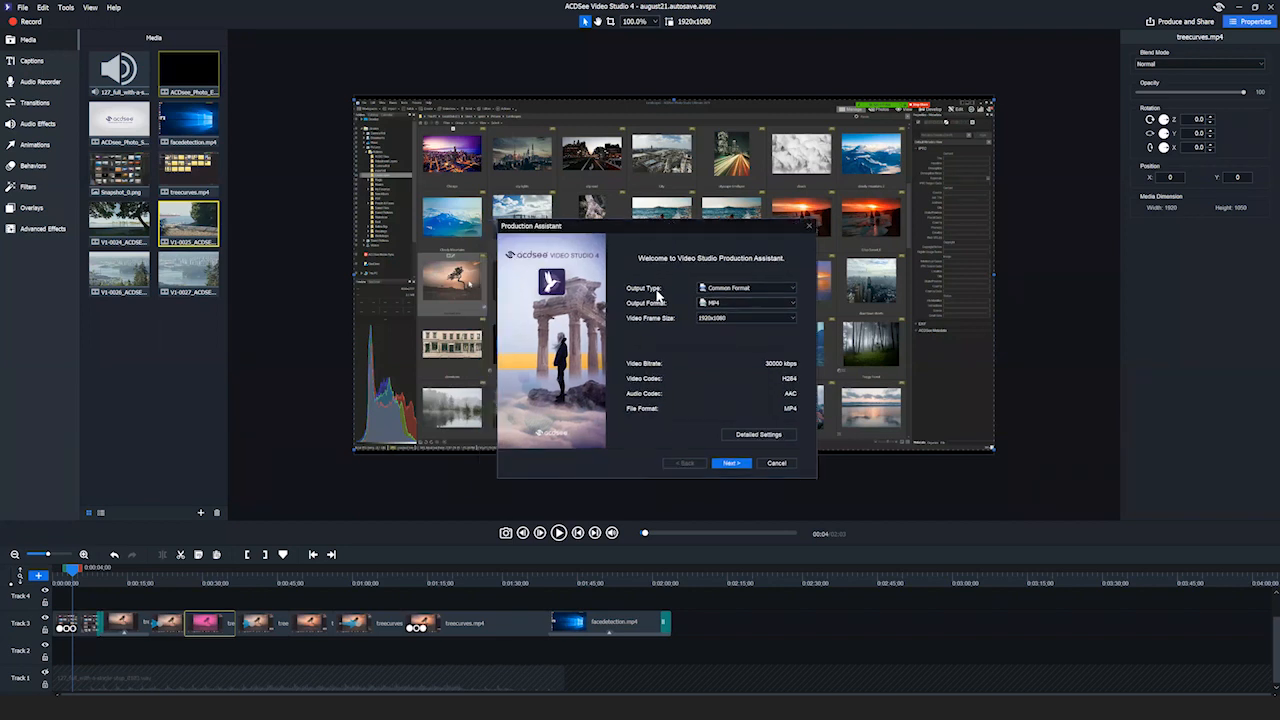
Examine the available output types, output formats and video frame sizes in the Production Assistant
click(736, 290)
click(737, 298)
click(735, 303)
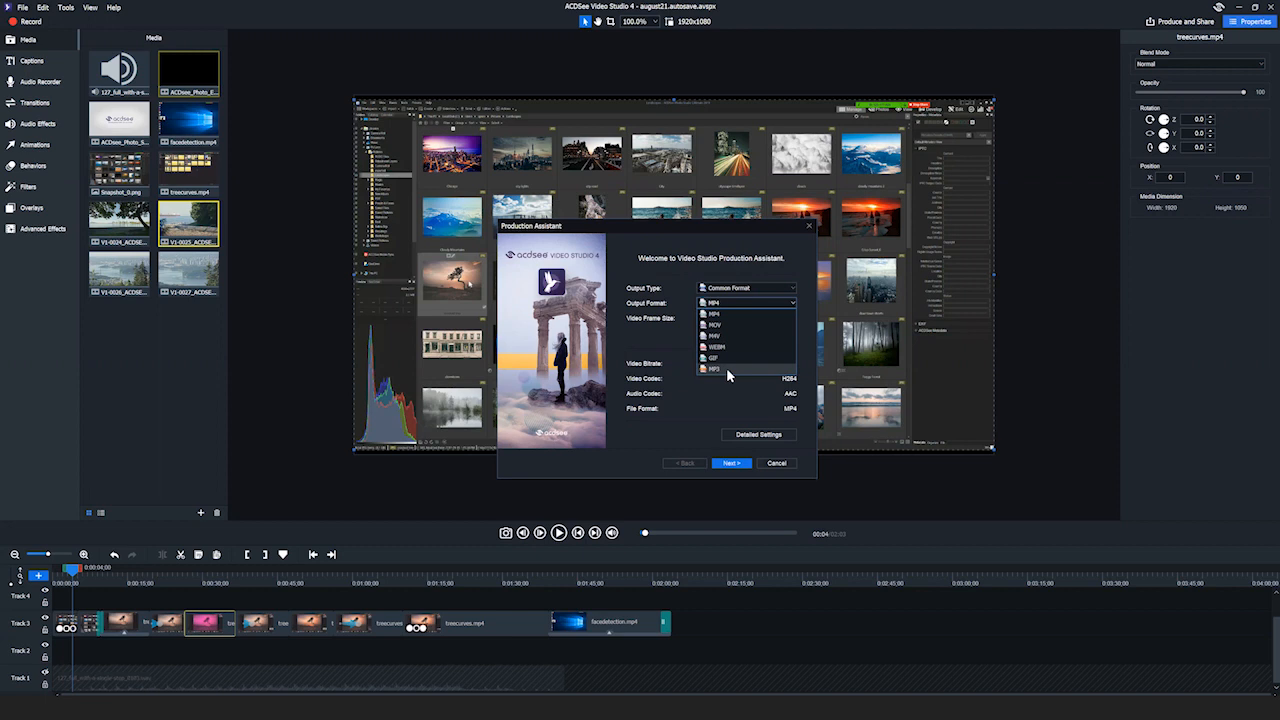
click(675, 299)
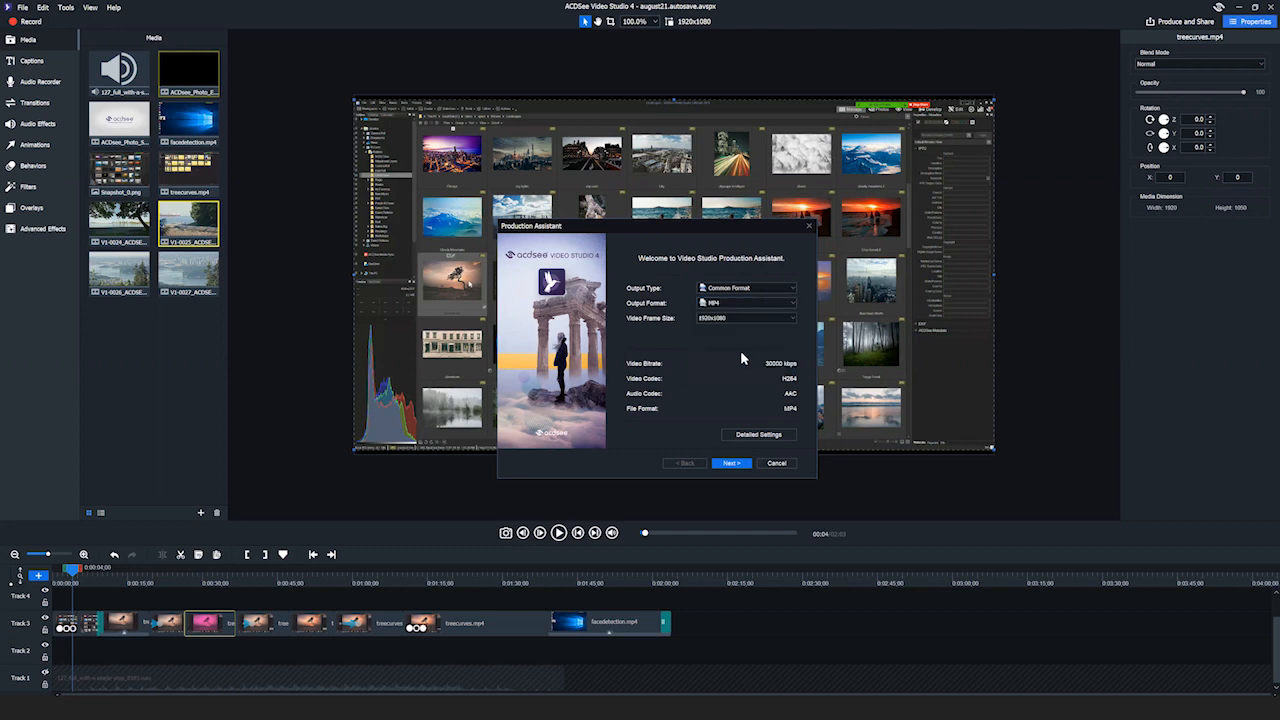
click(728, 301)
click(670, 304)
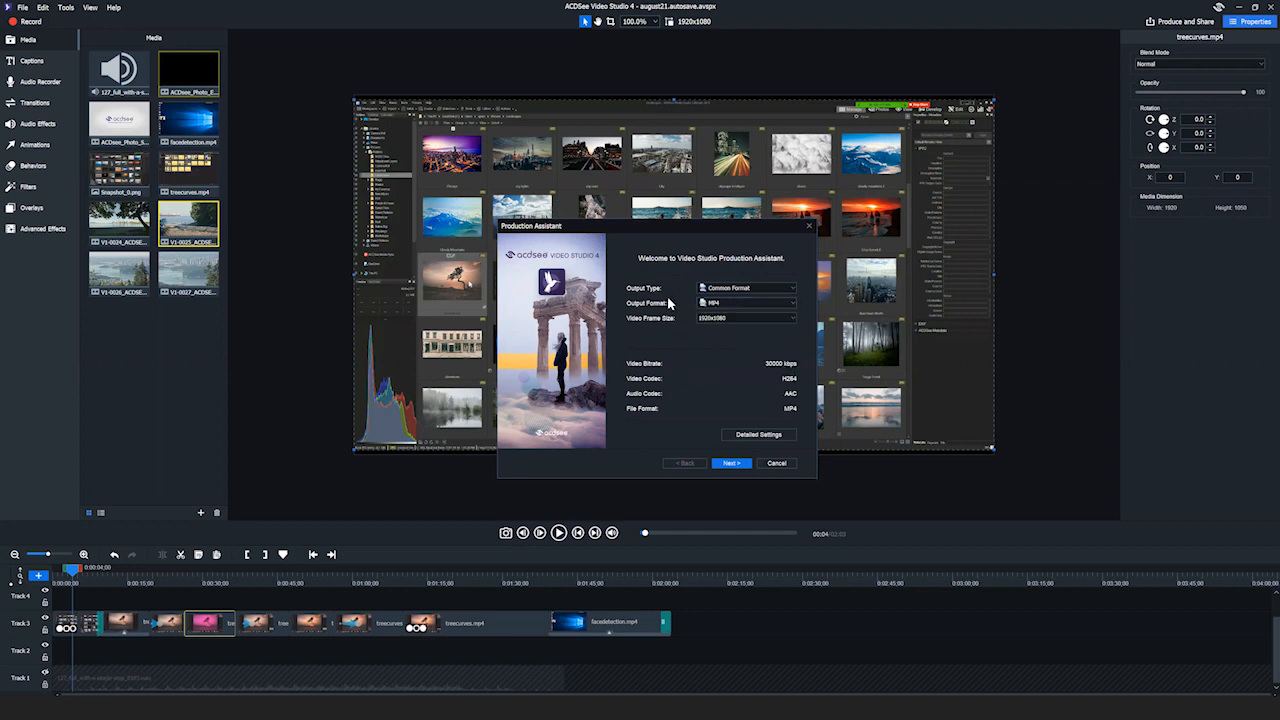
click(764, 287)
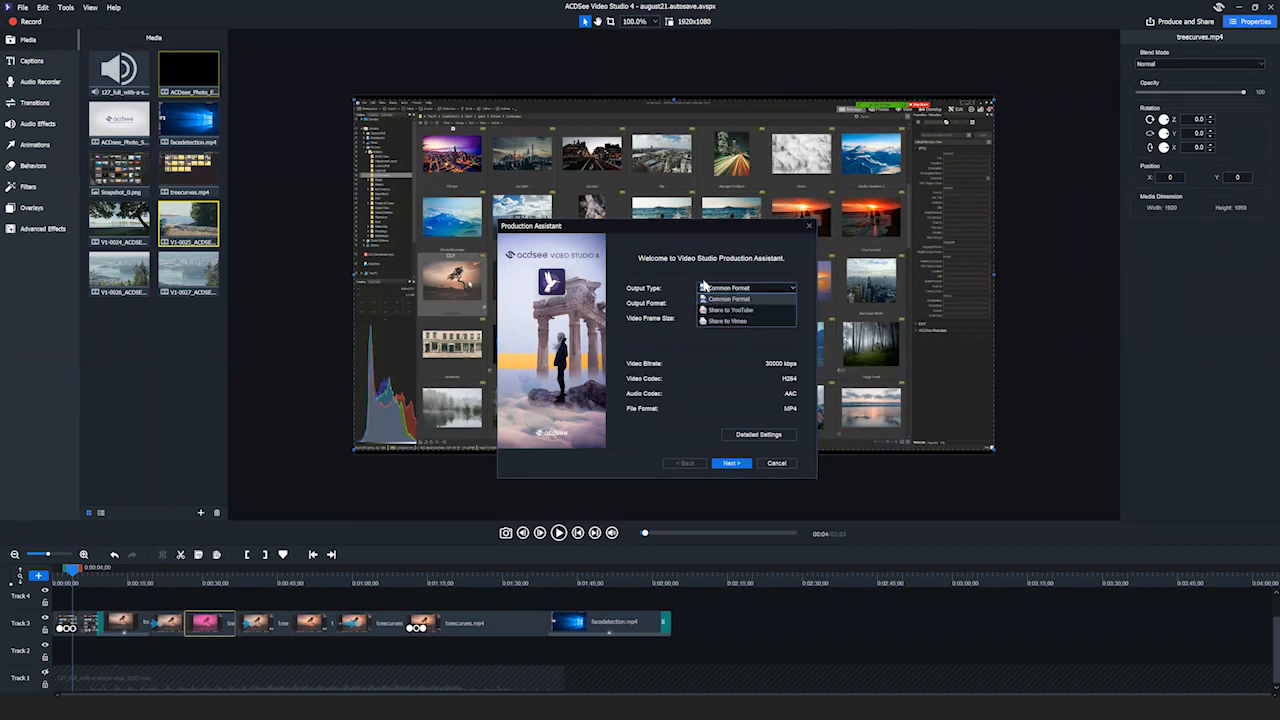
click(683, 270)
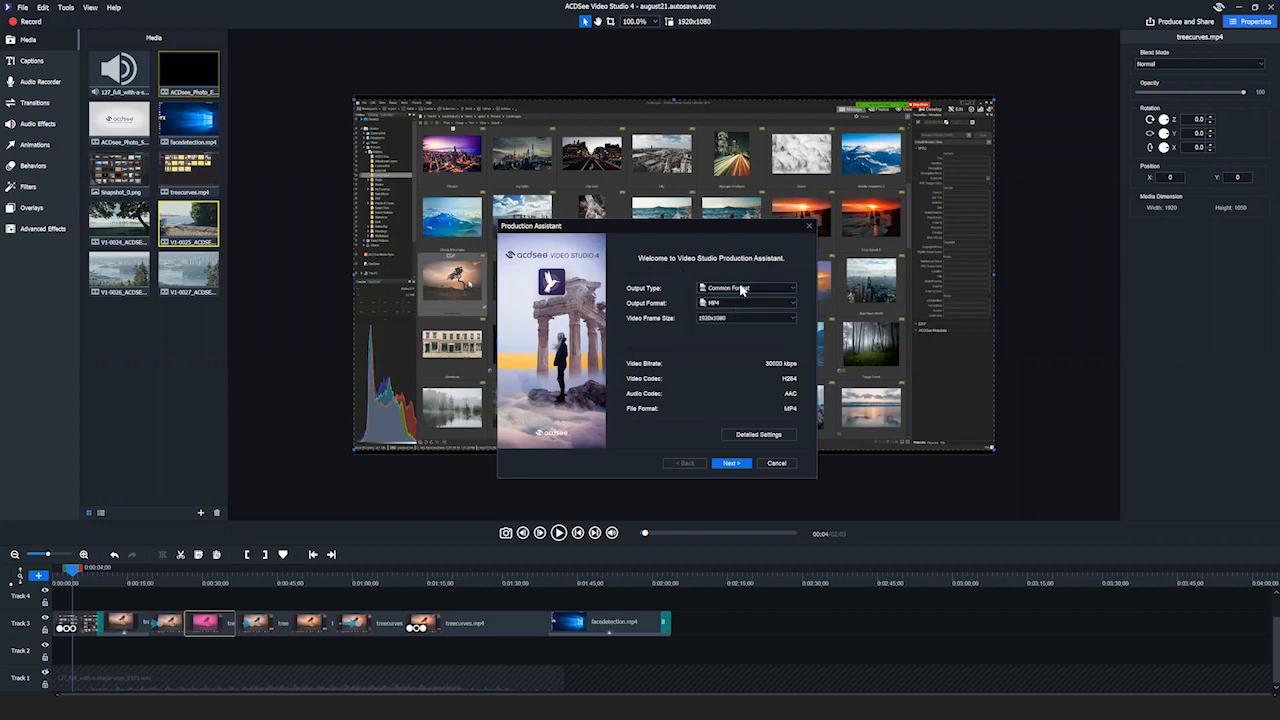
click(729, 317)
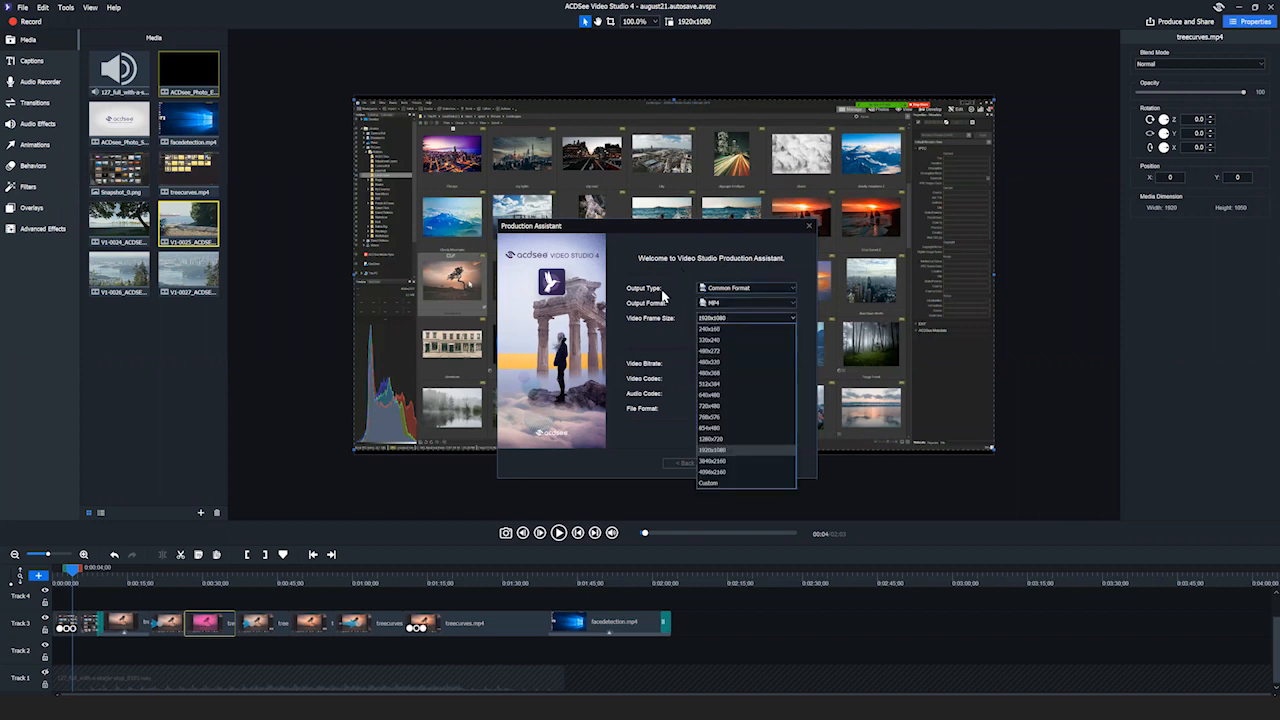
click(727, 318)
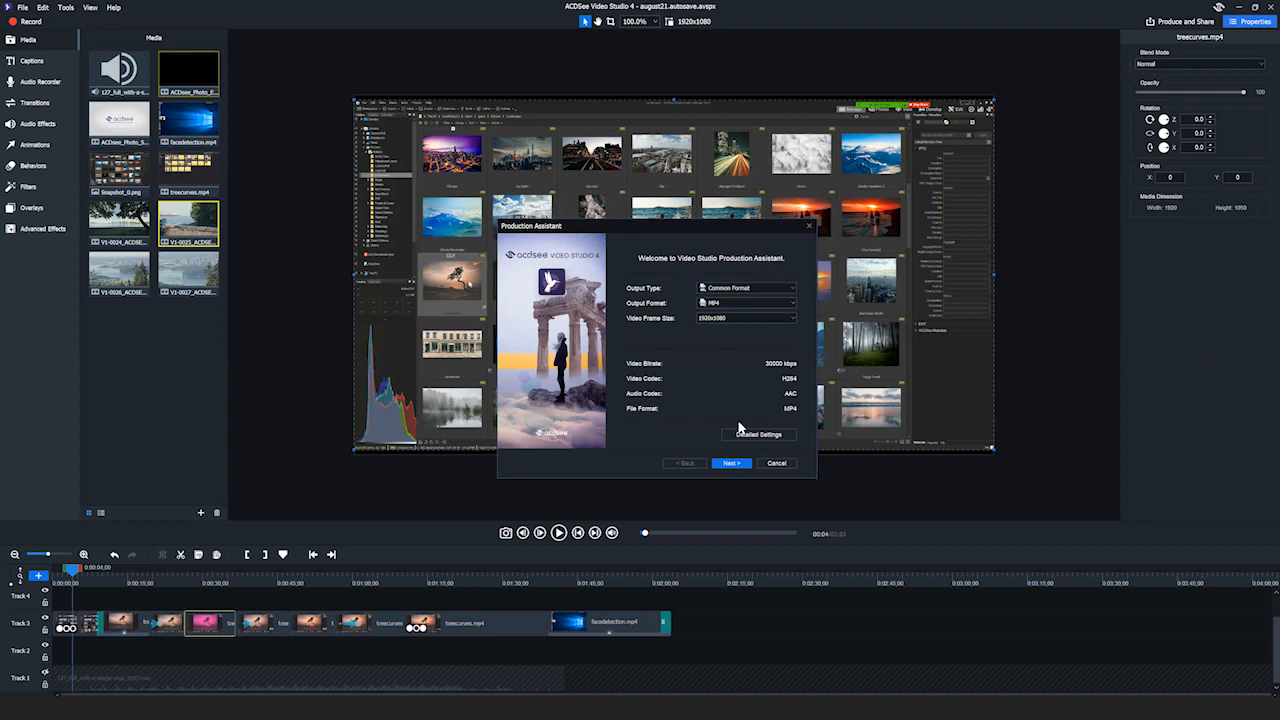
Keep Common Format as the output type and review the output format and frame size choices for it
click(730, 289)
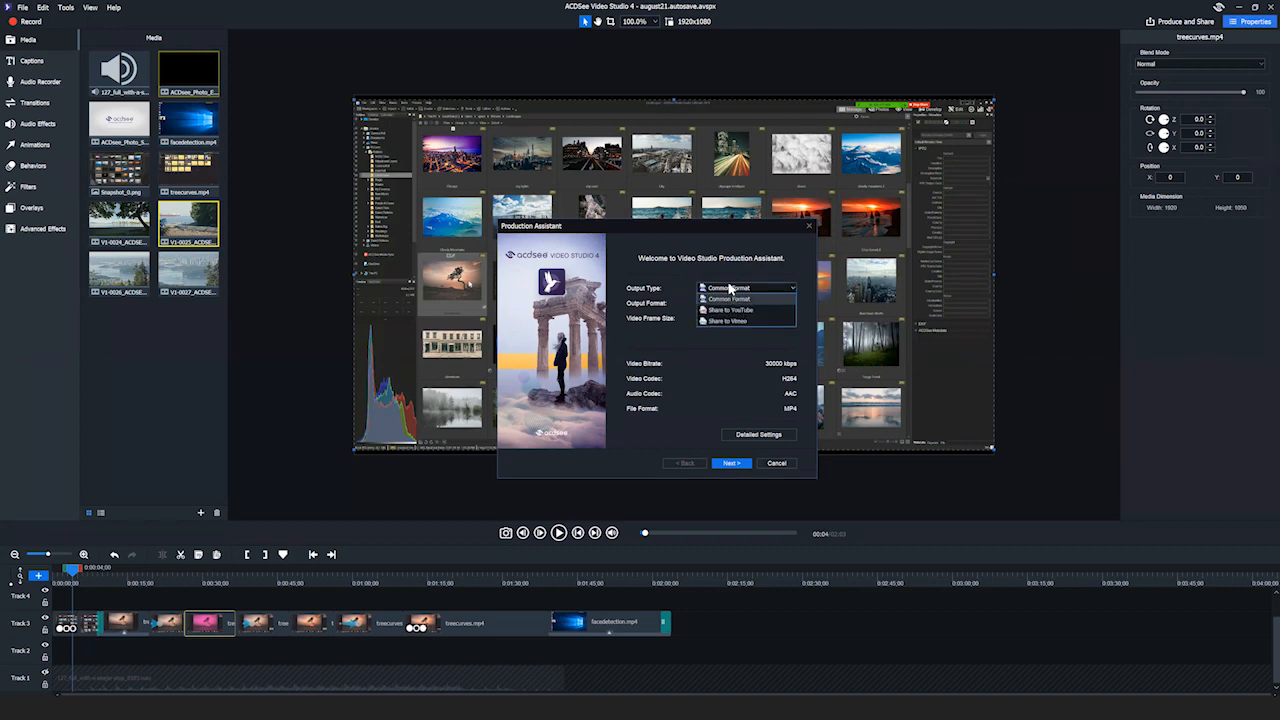
click(729, 299)
click(718, 303)
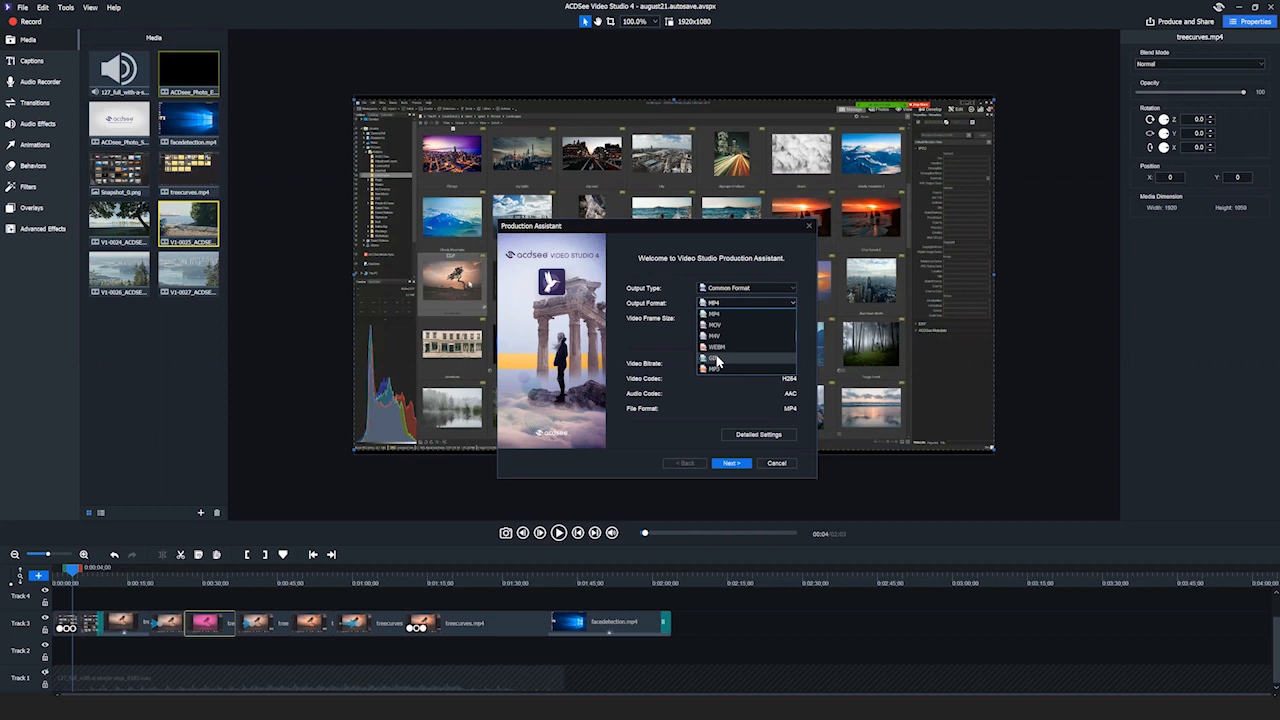
click(651, 339)
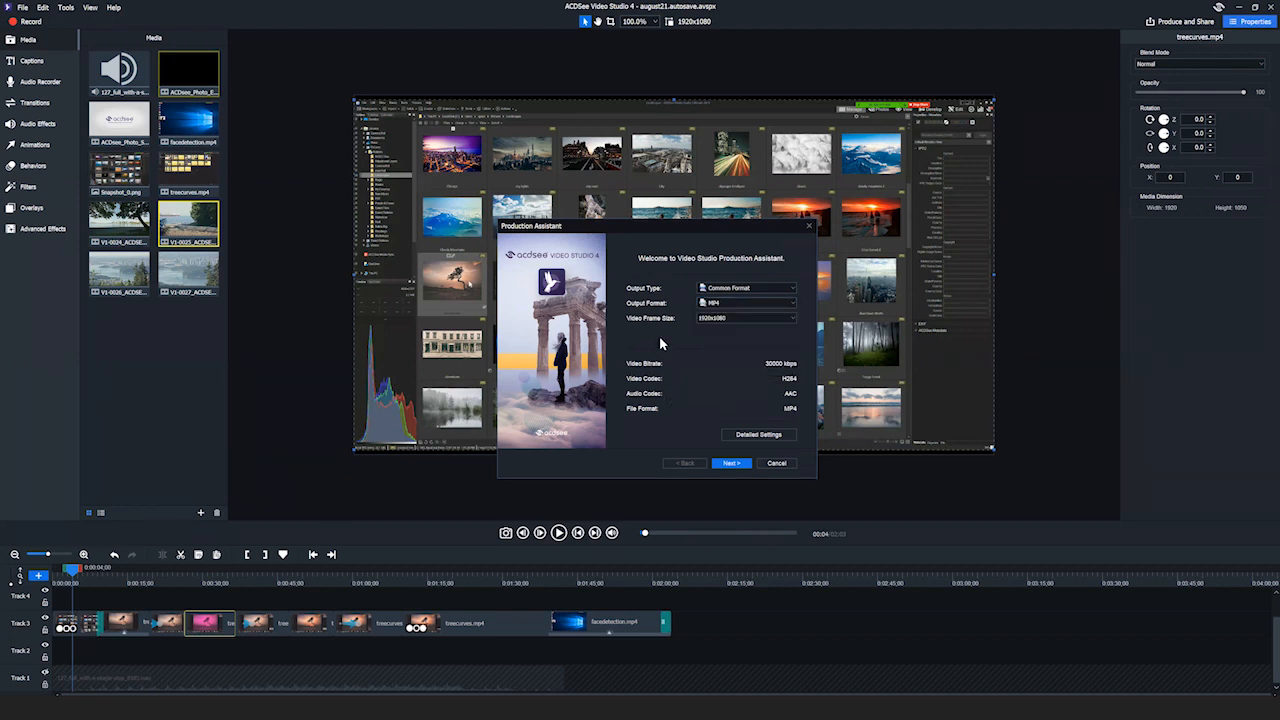
click(756, 319)
click(765, 361)
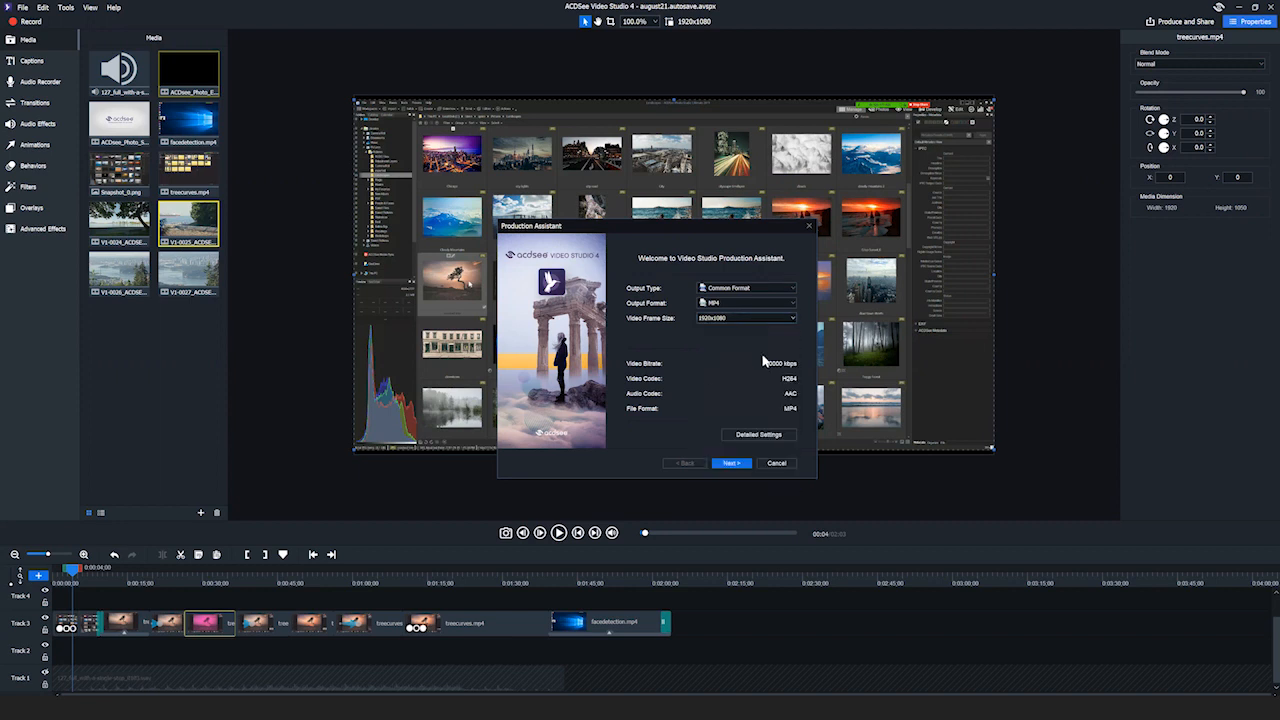
click(718, 320)
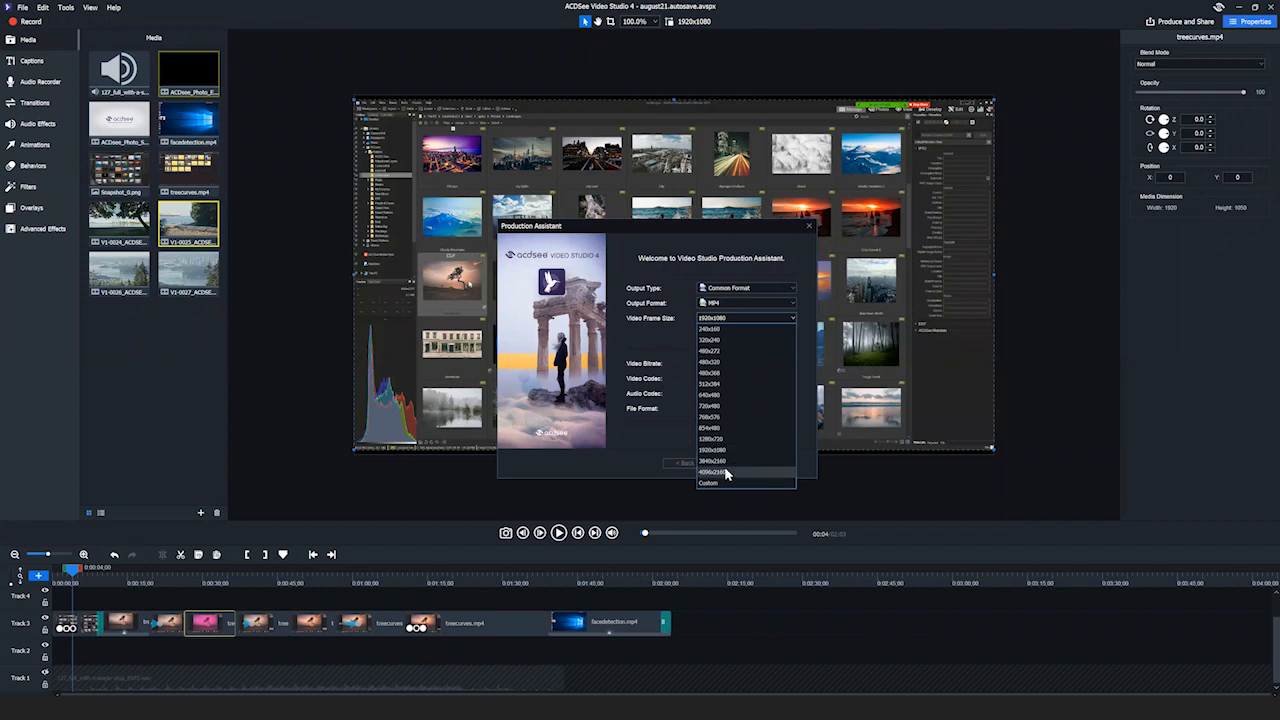
click(658, 339)
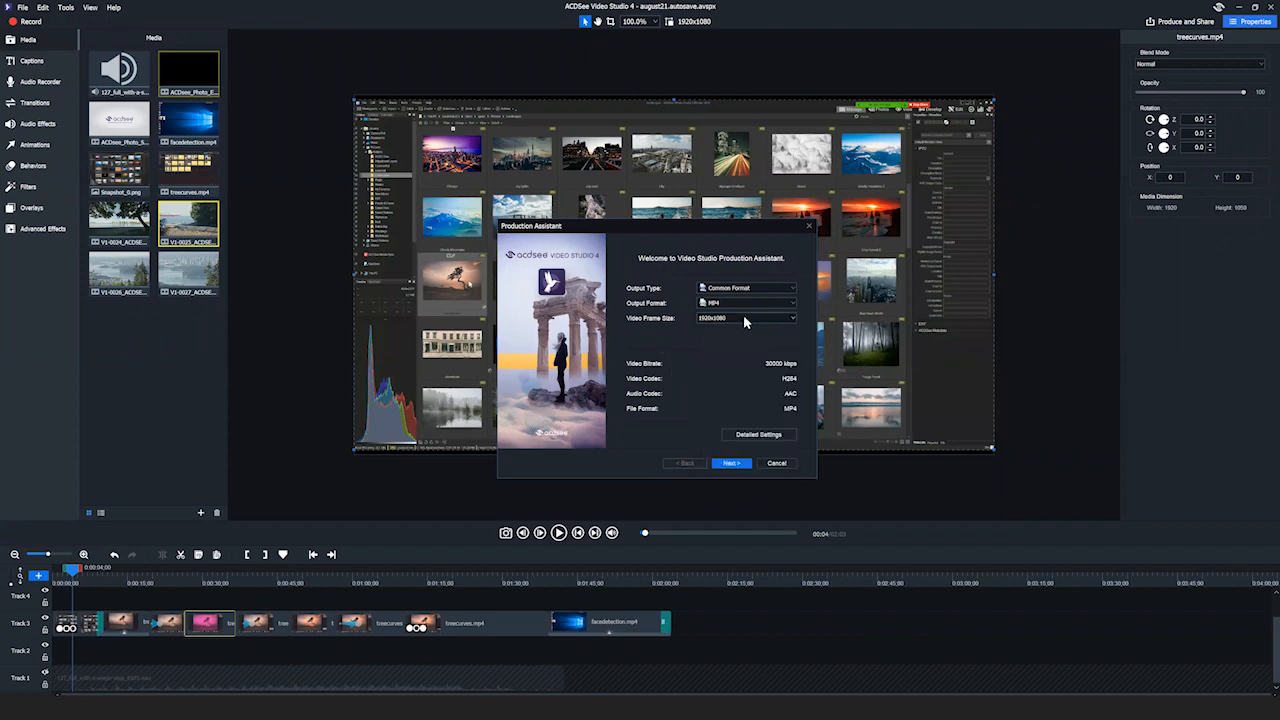